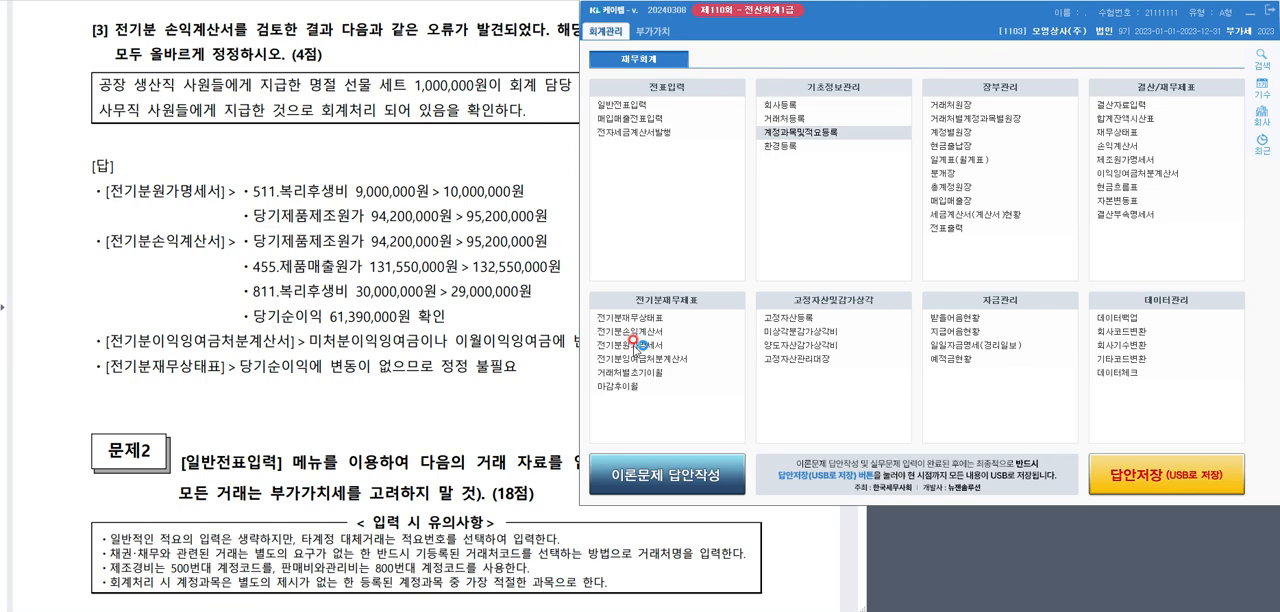
Open the 전기분원가명세서 and review its manufacturing accounts and the 당기제품제조원가 line
{"action": "left_click", "coordinate": [633, 345]}
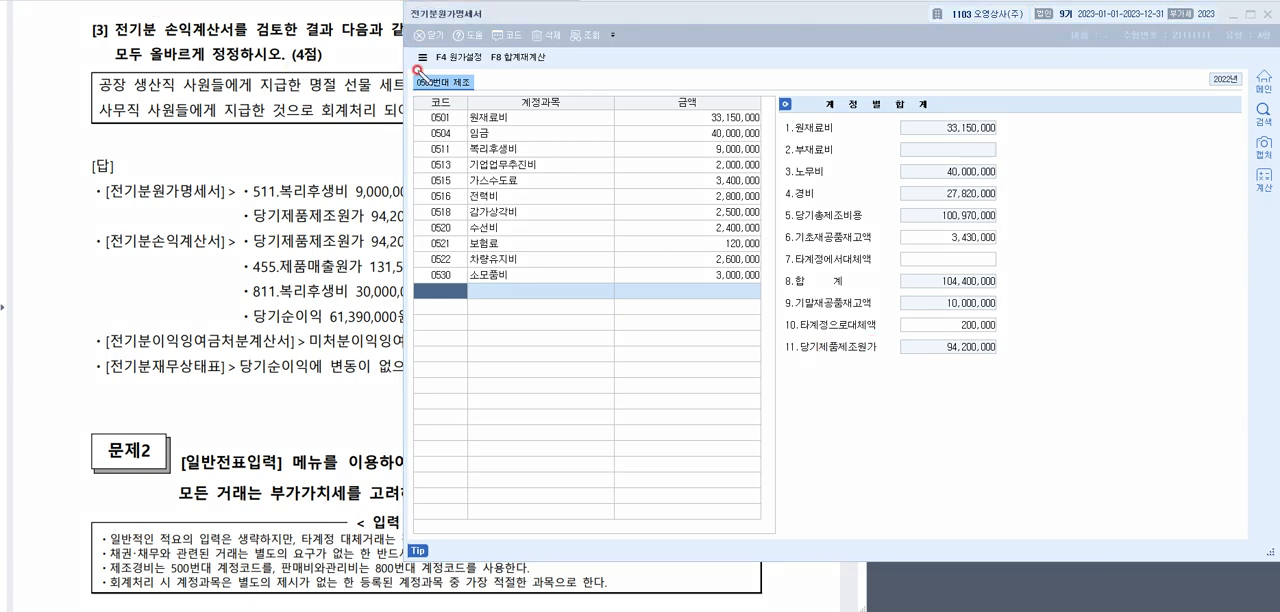
{"action": "left_click_drag", "start_coordinate": [418, 22], "coordinate": [497, 20]}
{"action": "left_click_drag", "start_coordinate": [785, 363], "coordinate": [890, 363]}
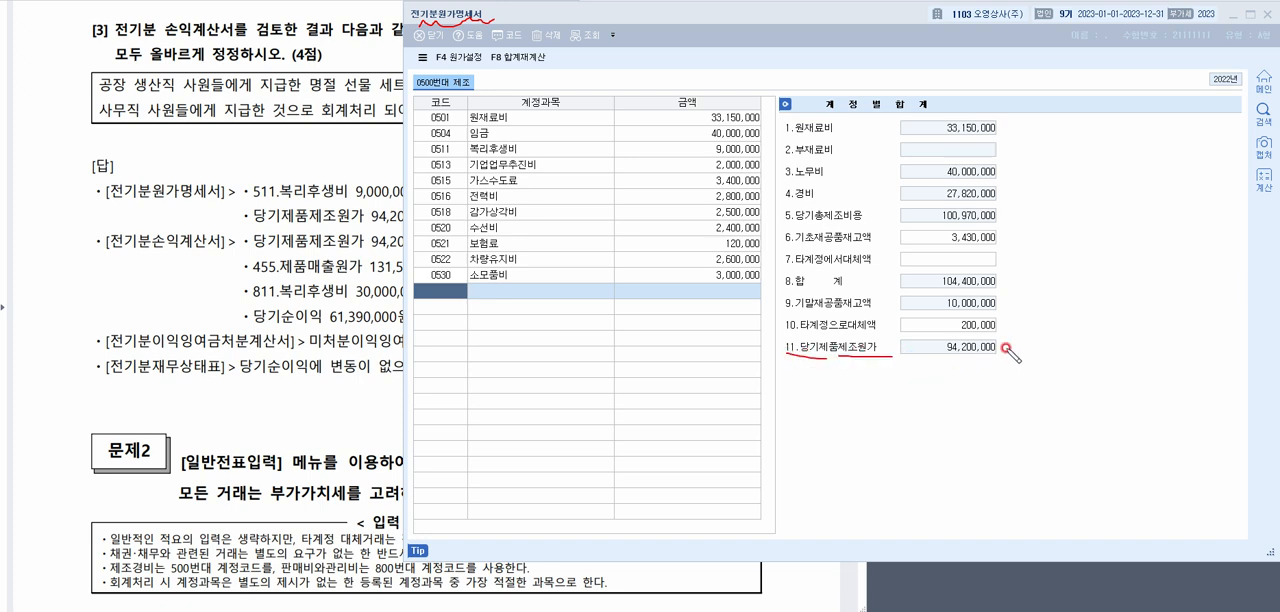
{"action": "left_click_drag", "start_coordinate": [988, 361], "coordinate": [1006, 347]}
{"action": "mouse_move", "coordinate": [504, 104]}
{"action": "left_mouse_down"}
{"action": "mouse_move", "coordinate": [522, 94]}
{"action": "mouse_move", "coordinate": [510, 111]}
{"action": "mouse_move", "coordinate": [539, 157]}
{"action": "mouse_move", "coordinate": [505, 303]}
{"action": "left_mouse_up"}
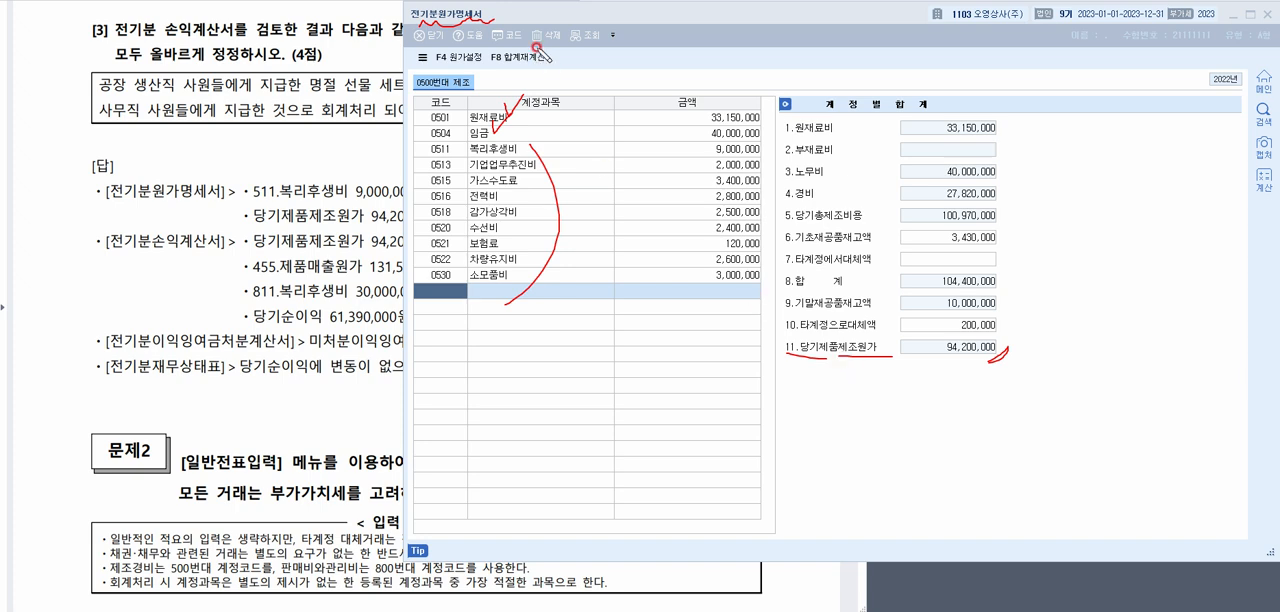
{"action": "key", "text": "Escape"}
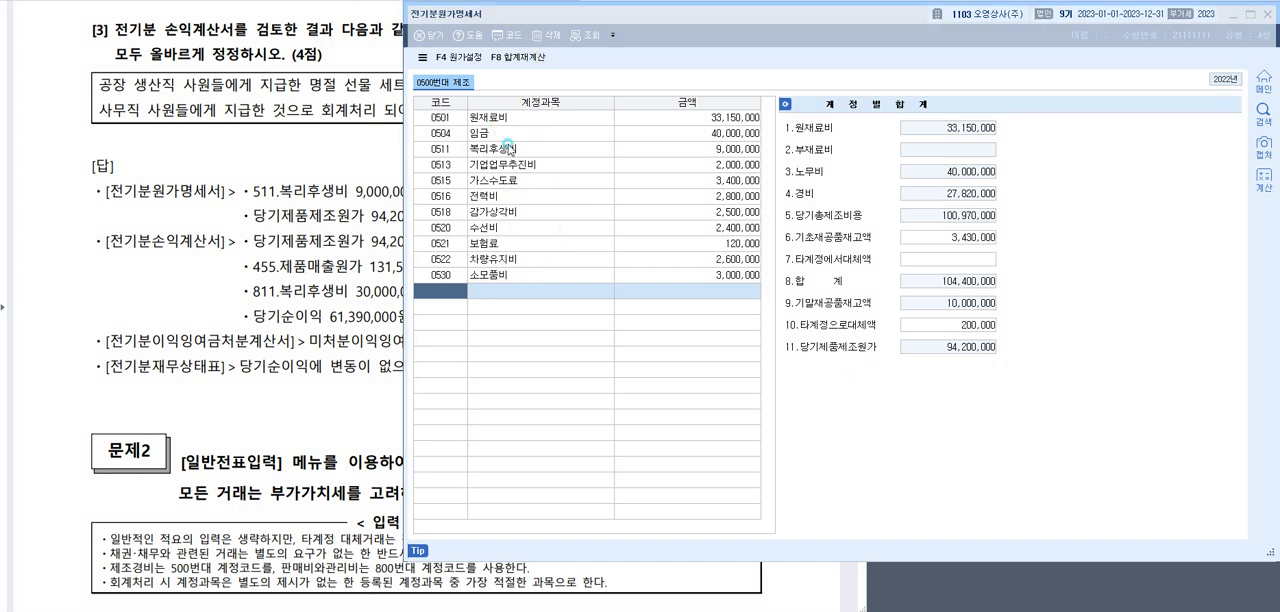
Set the amount of account 0511 복리후생비 in the 전기분원가명세서 to 10,000,000
{"action": "left_click", "coordinate": [690, 150]}
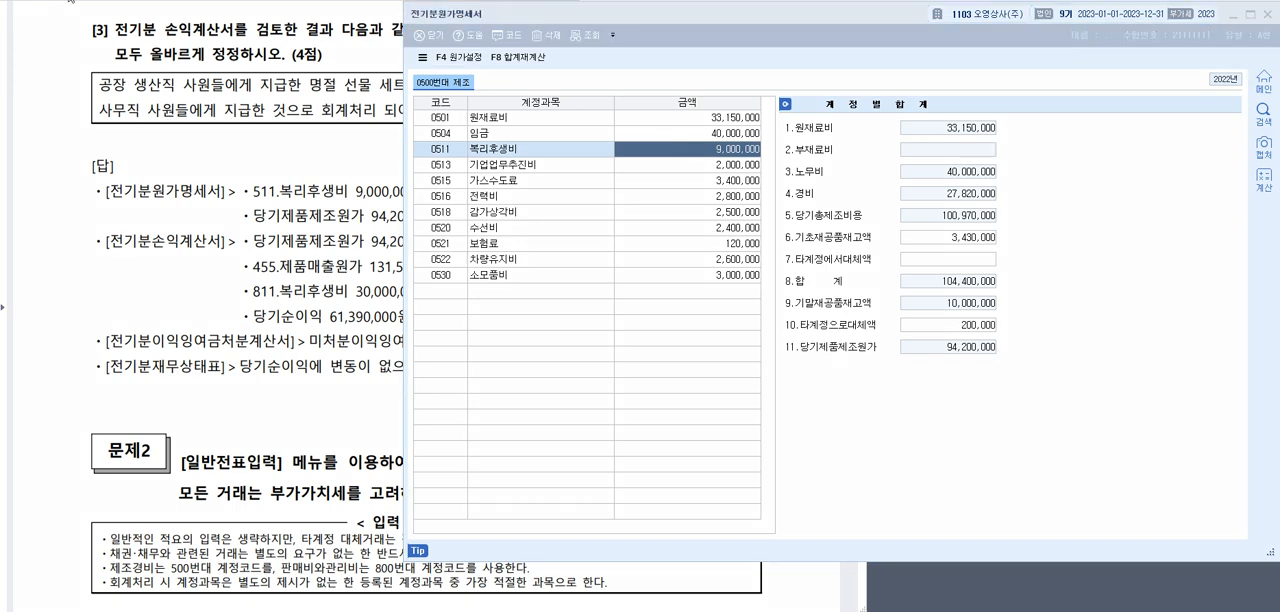
{"action": "mouse_move", "coordinate": [1007, 333]}
{"action": "left_mouse_down"}
{"action": "mouse_move", "coordinate": [770, 345]}
{"action": "mouse_move", "coordinate": [1015, 368]}
{"action": "mouse_move", "coordinate": [932, 332]}
{"action": "left_mouse_up"}
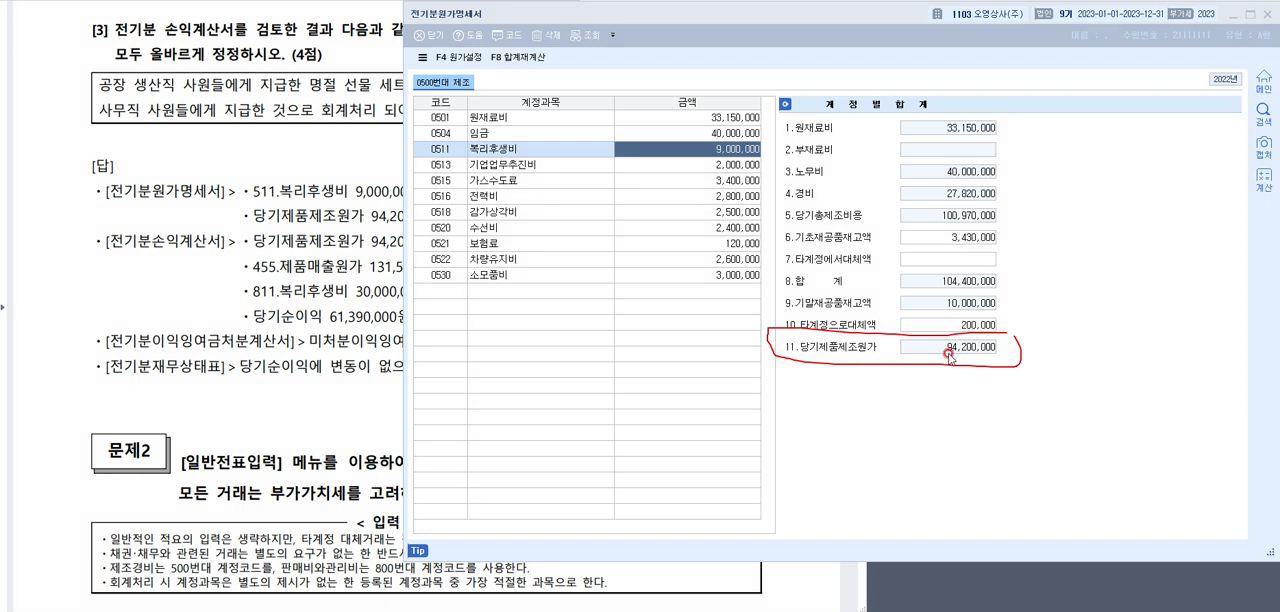
{"action": "left_click", "coordinate": [661, 151]}
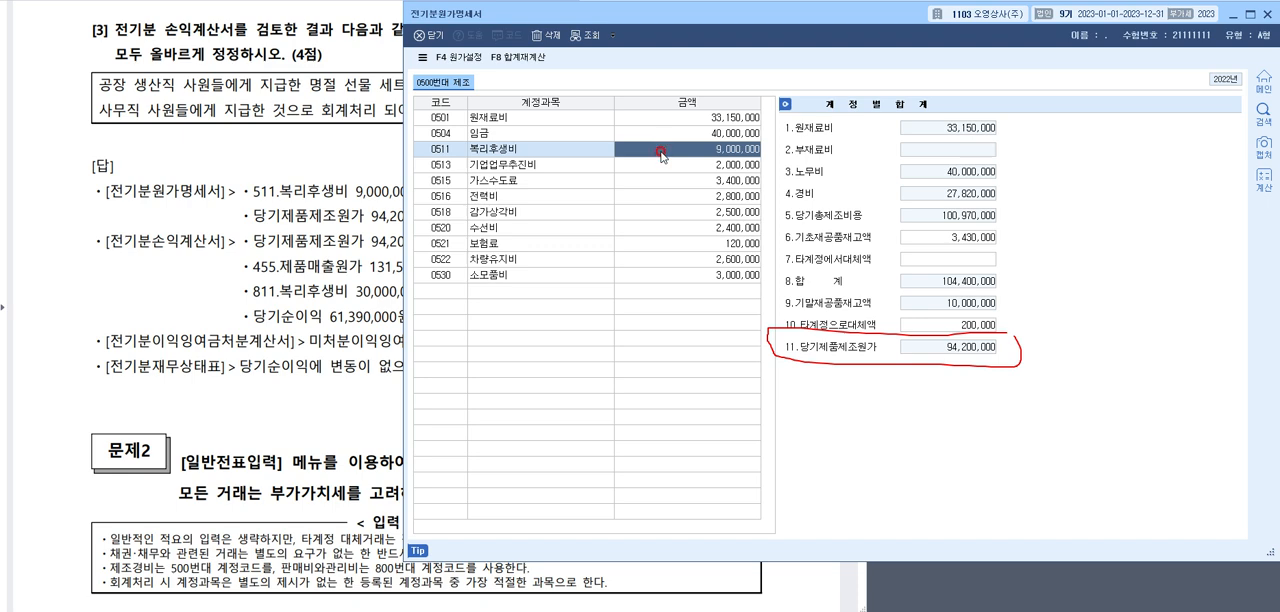
{"action": "type", "text": "10,000,000"}
{"action": "key", "text": "Return"}
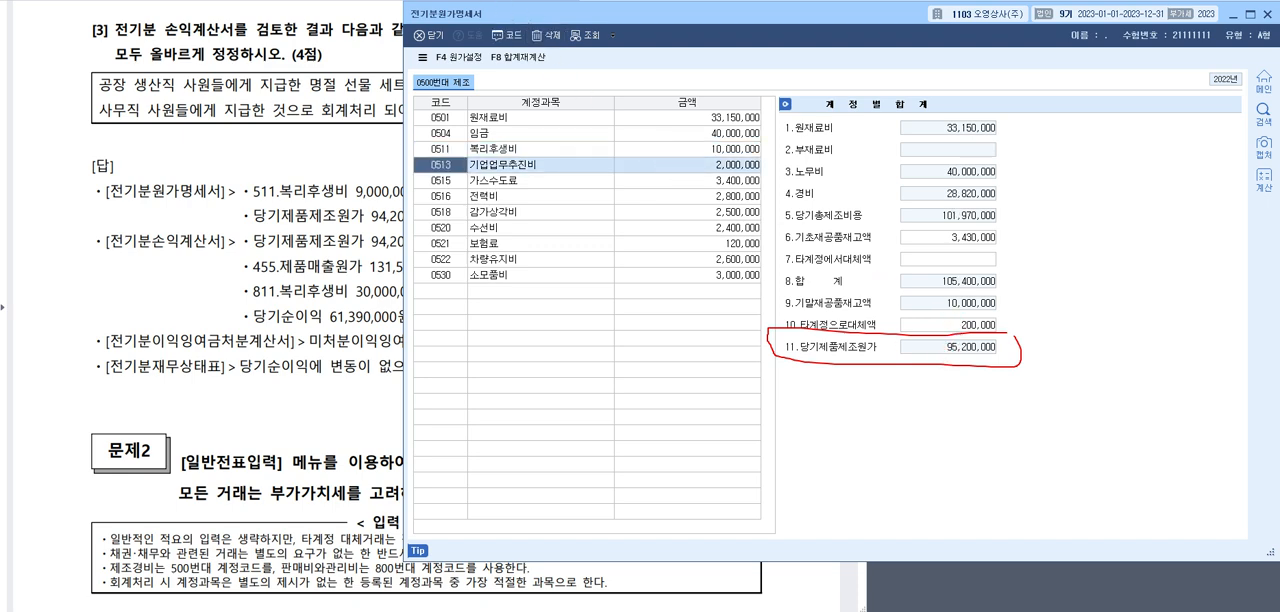
Move the 전기분원가명세서 window aside and open the 전기분손익계산서 next to it to review 당기순이익
{"action": "key", "text": "Escape"}
{"action": "left_click", "coordinate": [623, 17]}
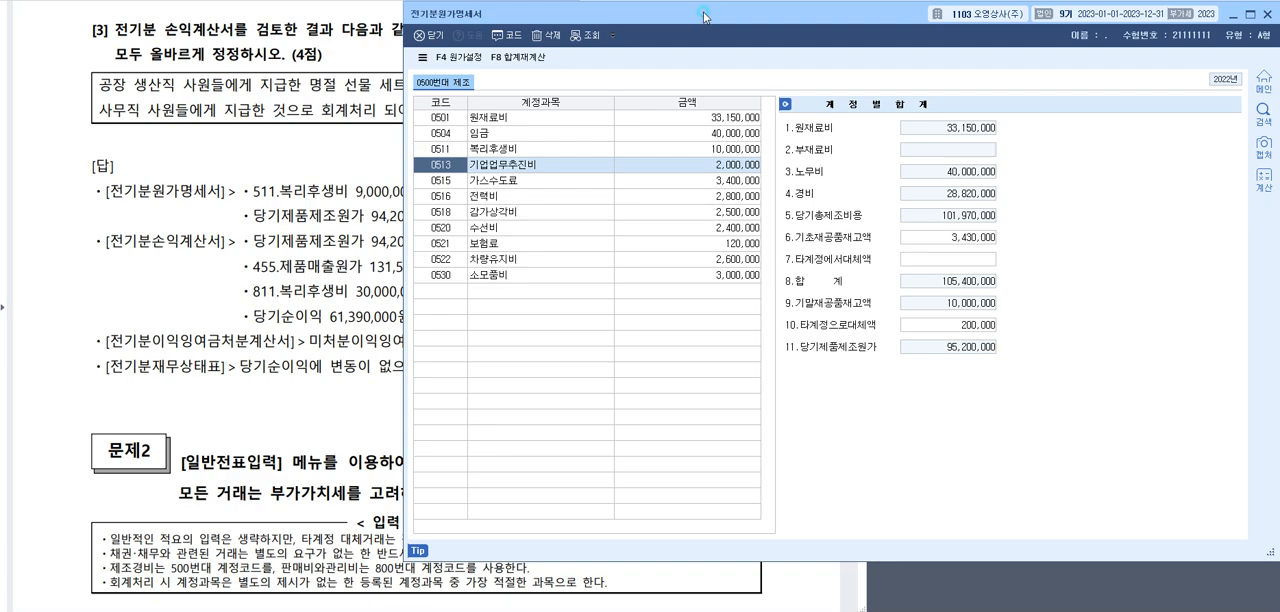
{"action": "left_click_drag", "start_coordinate": [705, 17], "coordinate": [303, 18]}
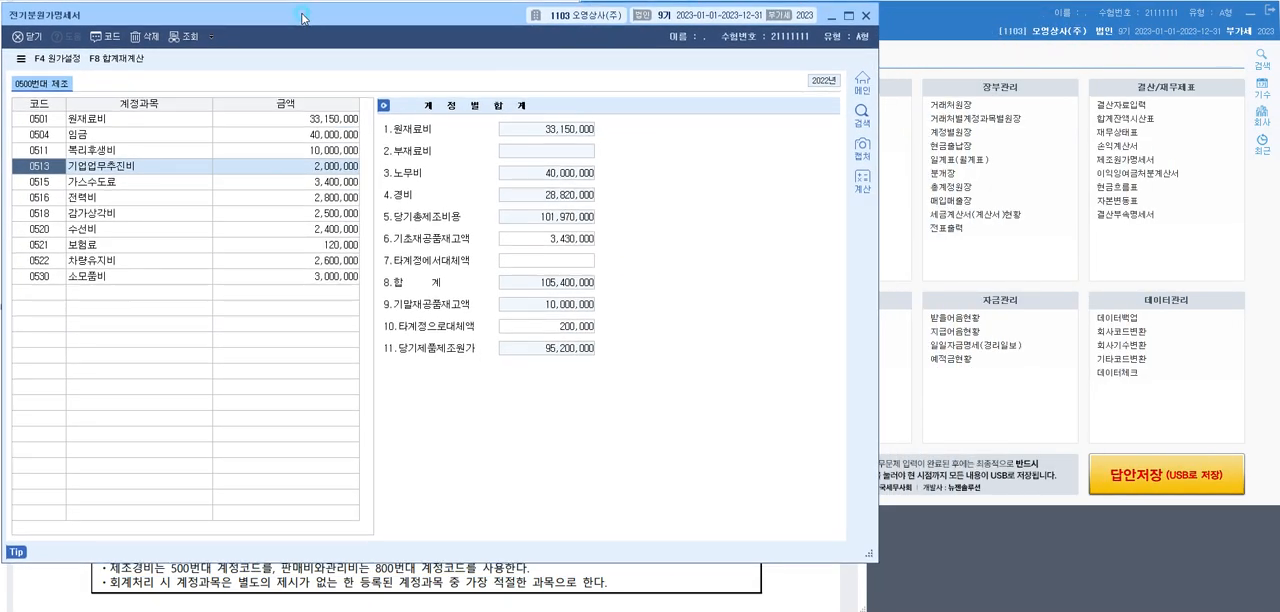
{"action": "left_click", "coordinate": [953, 17]}
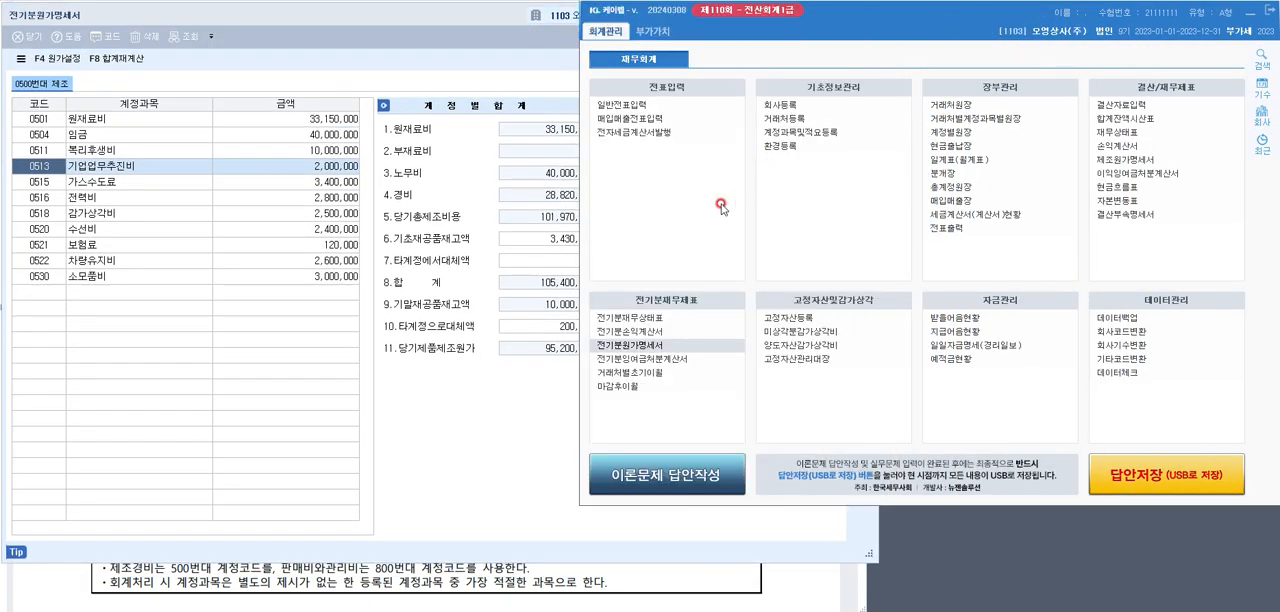
{"action": "left_click", "coordinate": [620, 331]}
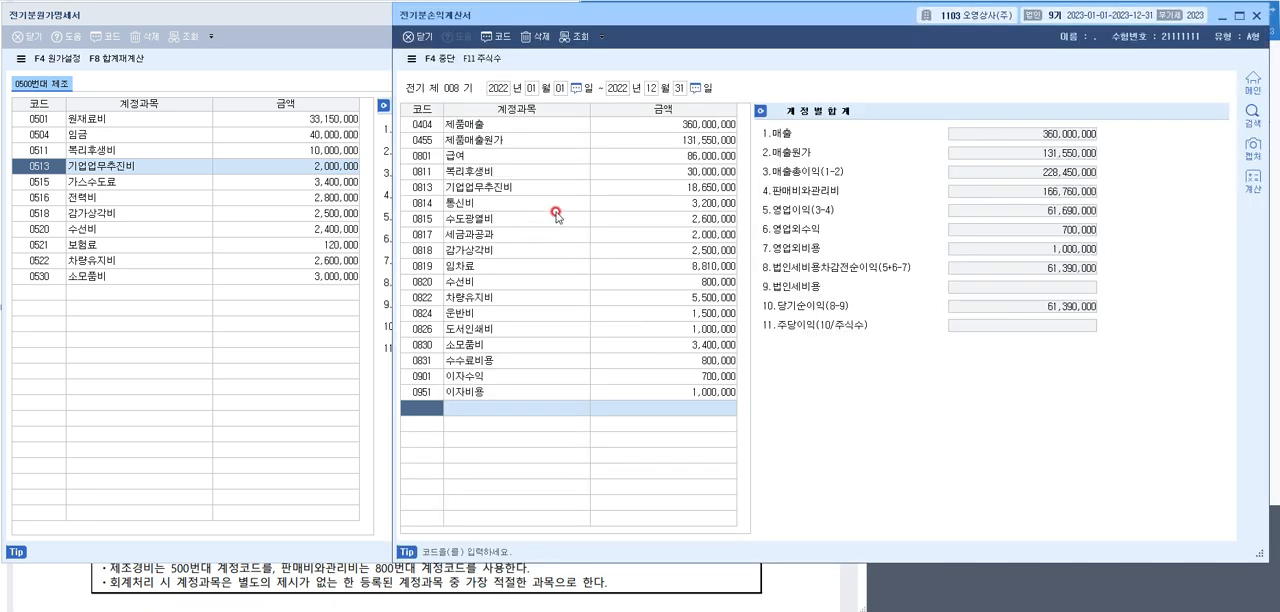
{"action": "left_click", "coordinate": [576, 284]}
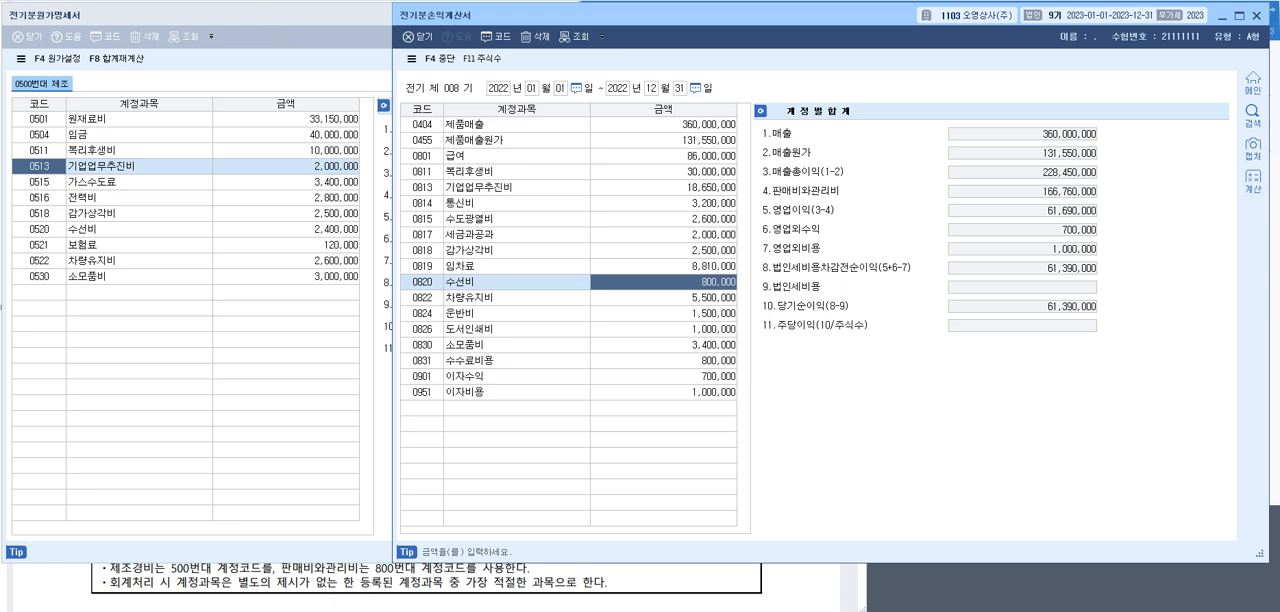
{"action": "left_click", "coordinate": [190, 2]}
{"action": "mouse_move", "coordinate": [1083, 300]}
{"action": "left_mouse_down"}
{"action": "mouse_move", "coordinate": [745, 306]}
{"action": "mouse_move", "coordinate": [905, 322]}
{"action": "mouse_move", "coordinate": [1057, 317]}
{"action": "mouse_move", "coordinate": [1112, 293]}
{"action": "left_mouse_up"}
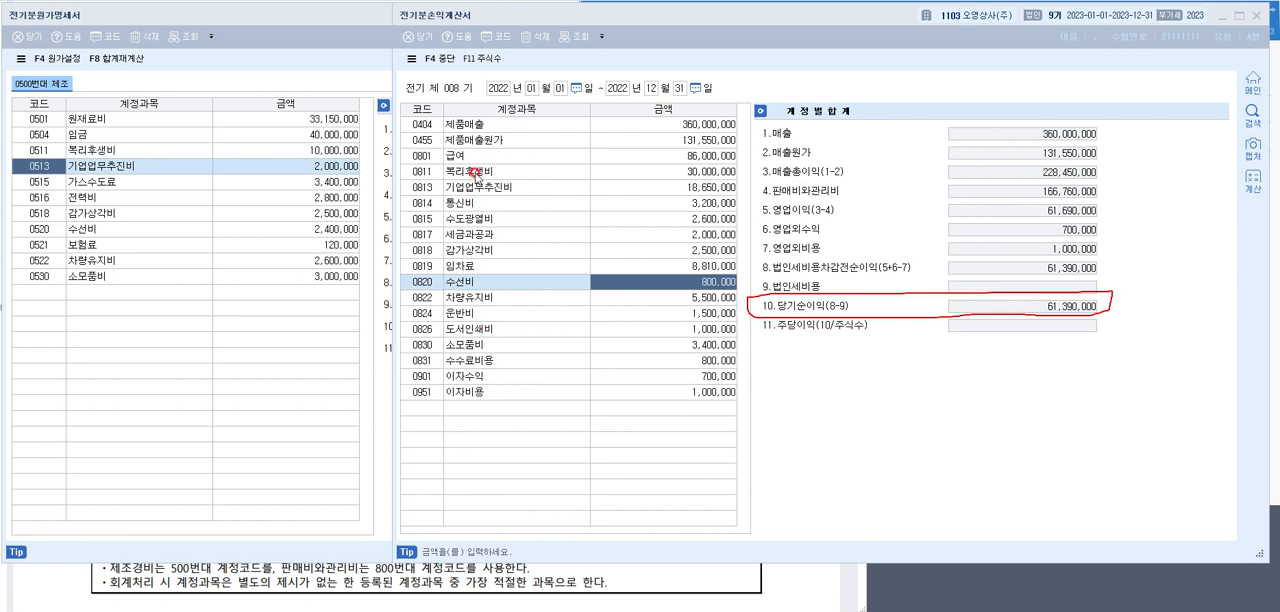
Set the amount of account 0811 복리후생비 in the 전기분손익계산서 to 29,000,000
{"action": "left_click", "coordinate": [545, 171]}
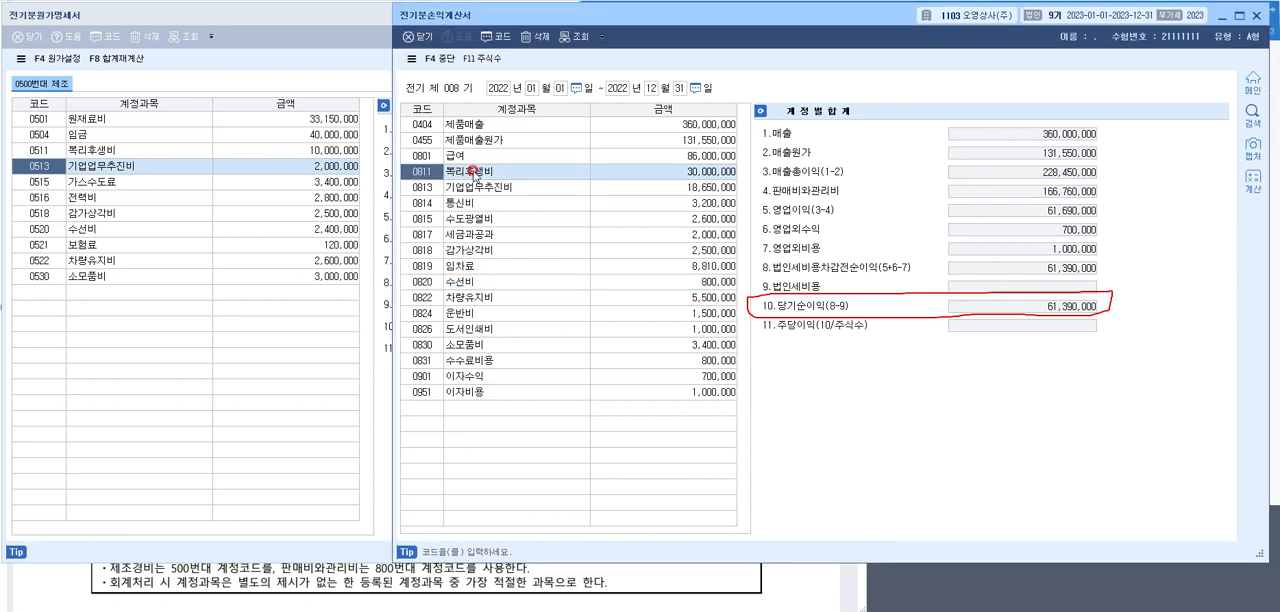
{"action": "left_click", "coordinate": [632, 172]}
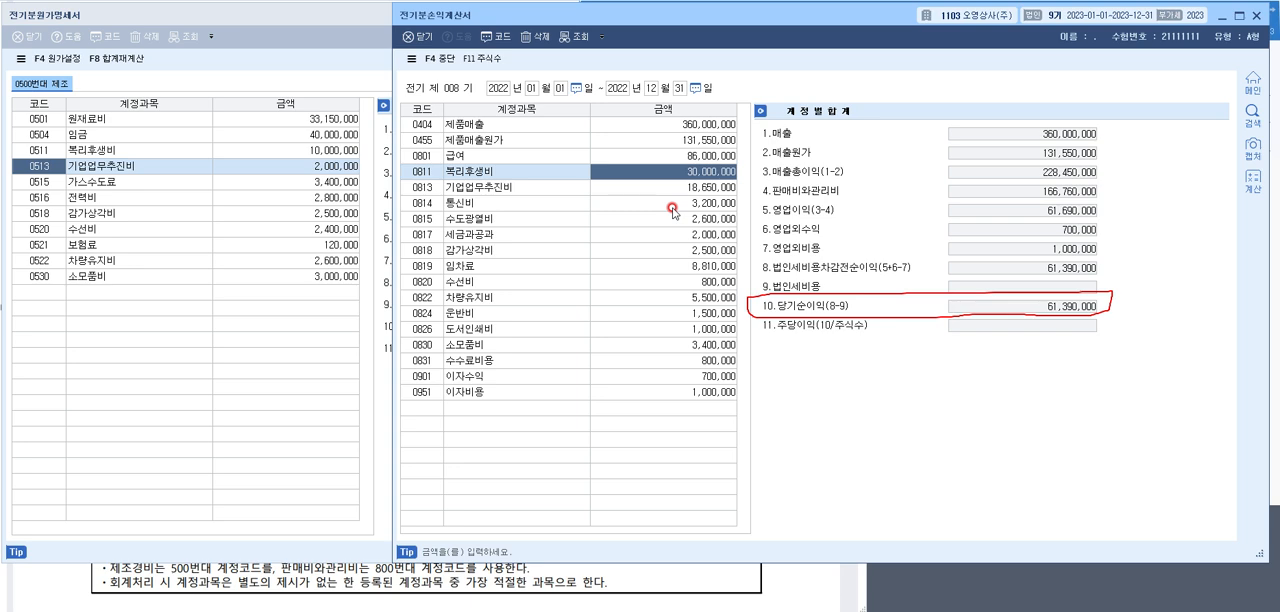
{"action": "type", "text": "29"}
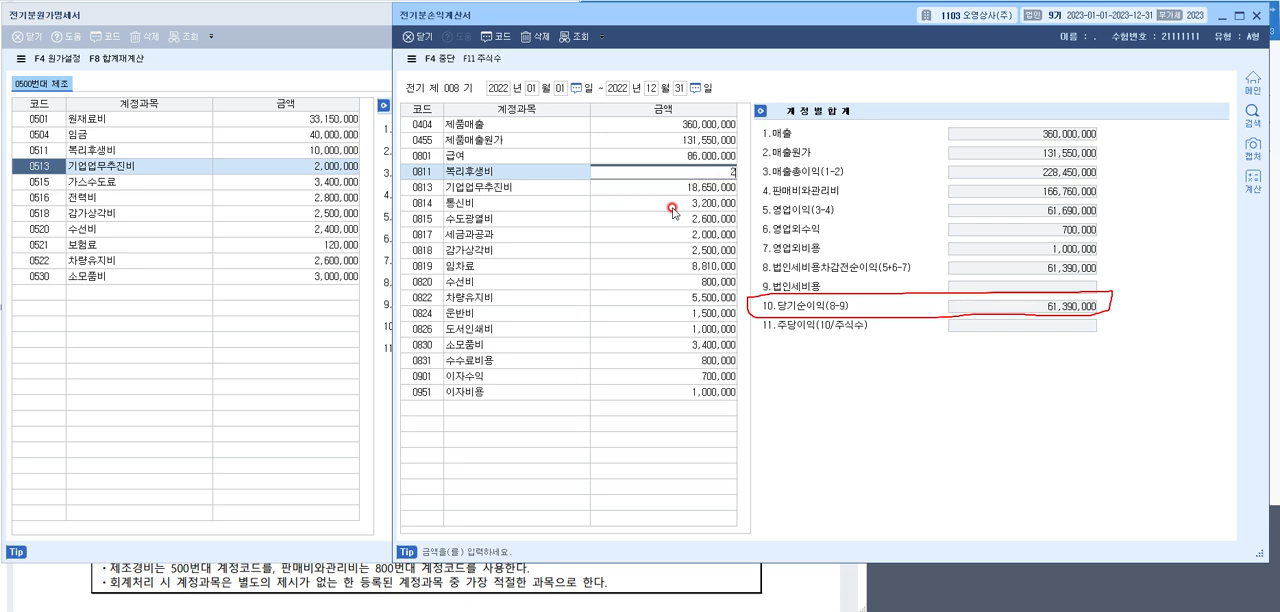
{"action": "key", "text": "Return"}
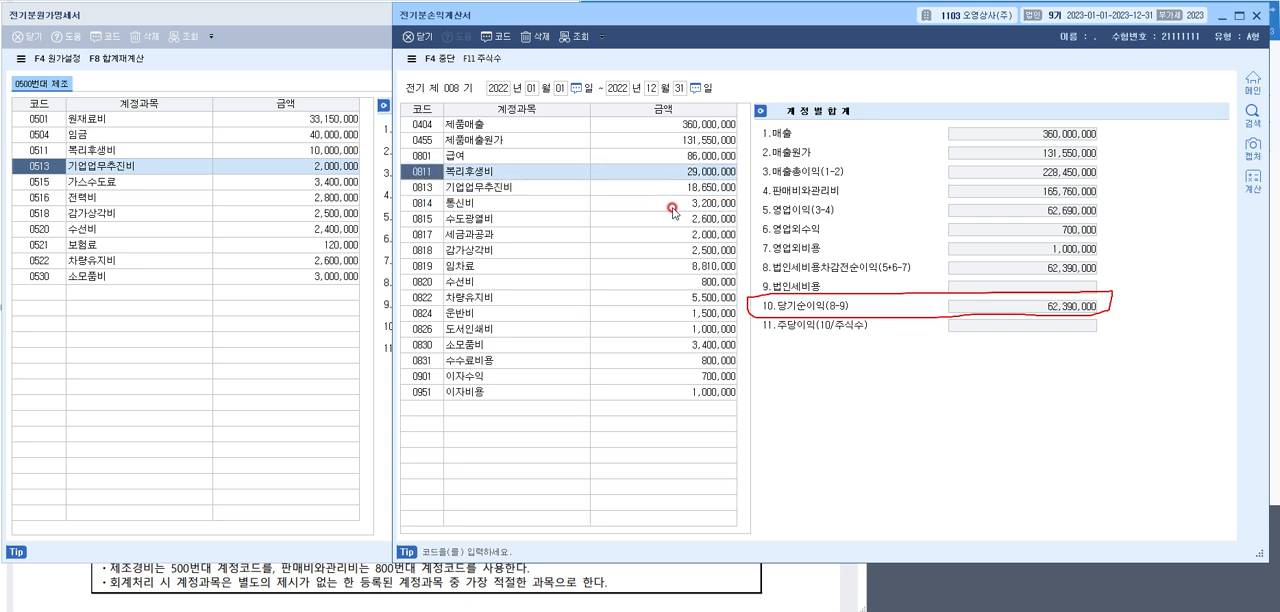
{"action": "left_click", "coordinate": [688, 172]}
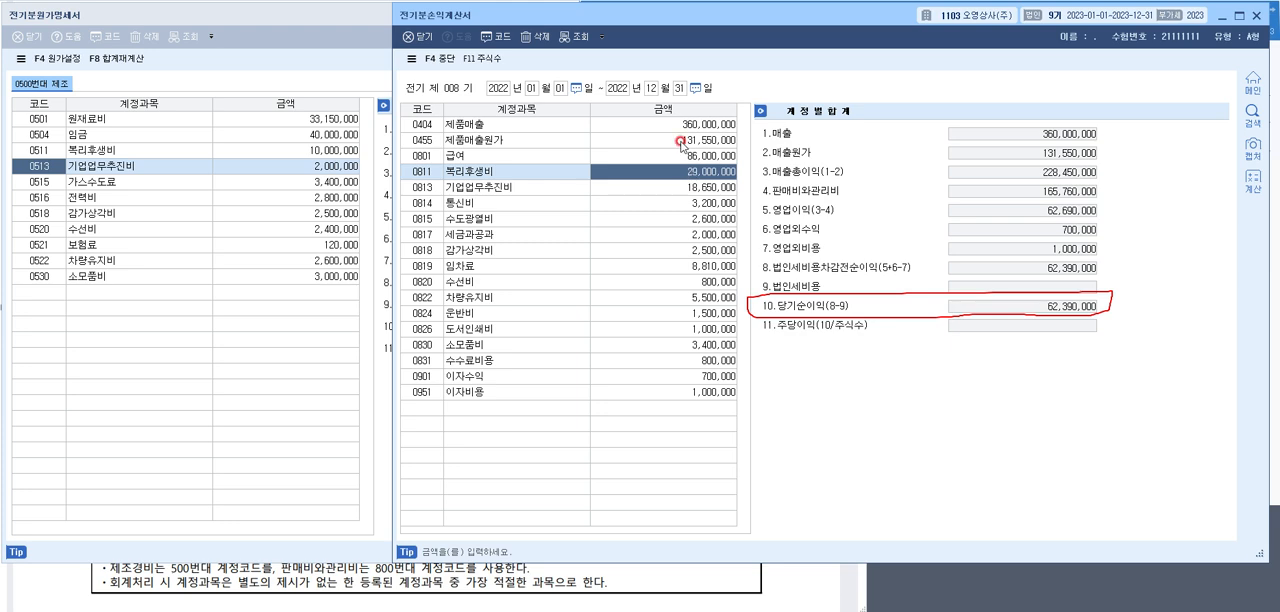
Set 당기제품제조원가 to 95,200,000 in the 매출원가 details of account 0455 제품매출원가, matching the 전기분원가명세서
{"action": "left_click", "coordinate": [681, 142]}
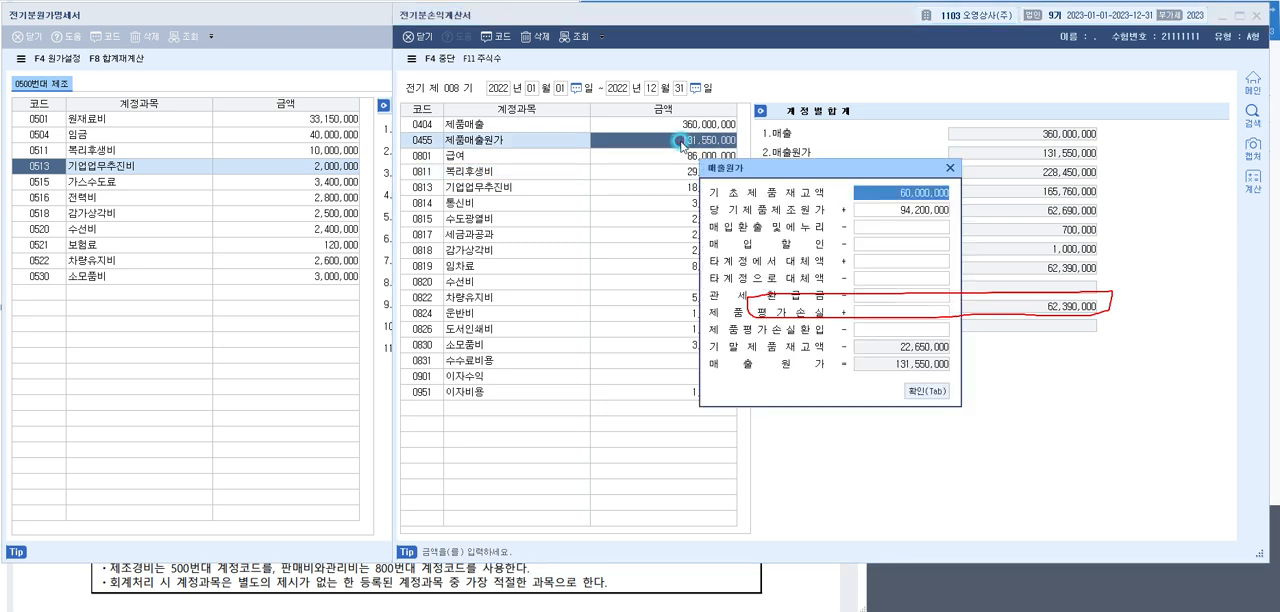
{"action": "left_click", "coordinate": [916, 212]}
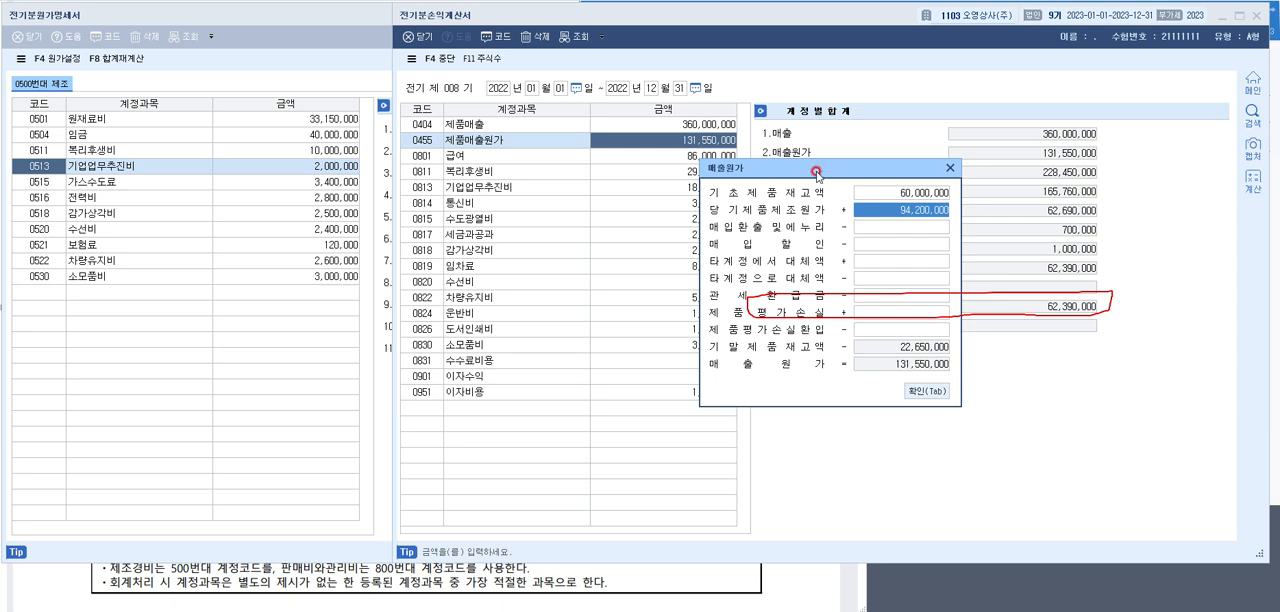
{"action": "left_click_drag", "start_coordinate": [818, 172], "coordinate": [599, 167]}
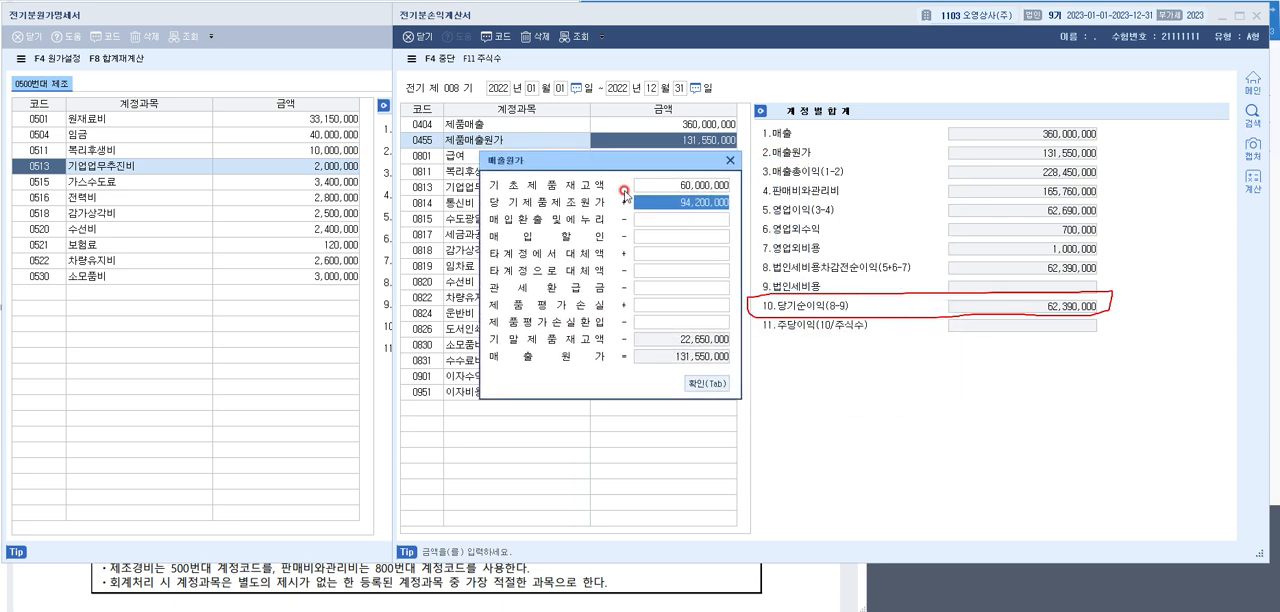
{"action": "left_click", "coordinate": [327, 22]}
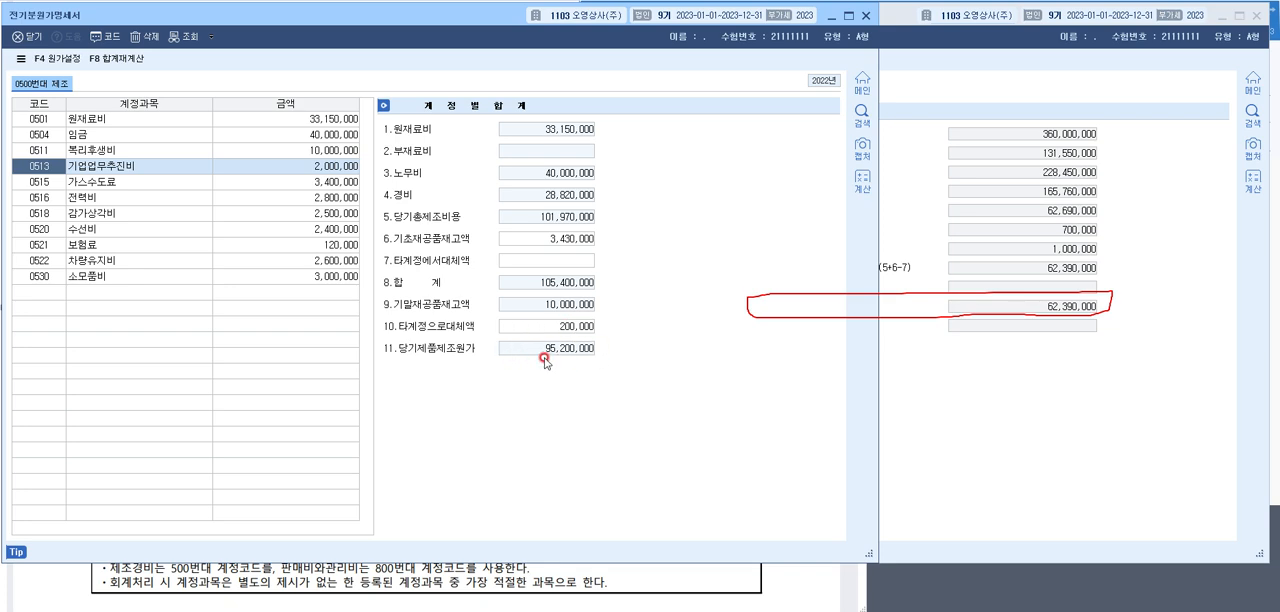
{"action": "left_click", "coordinate": [968, 92]}
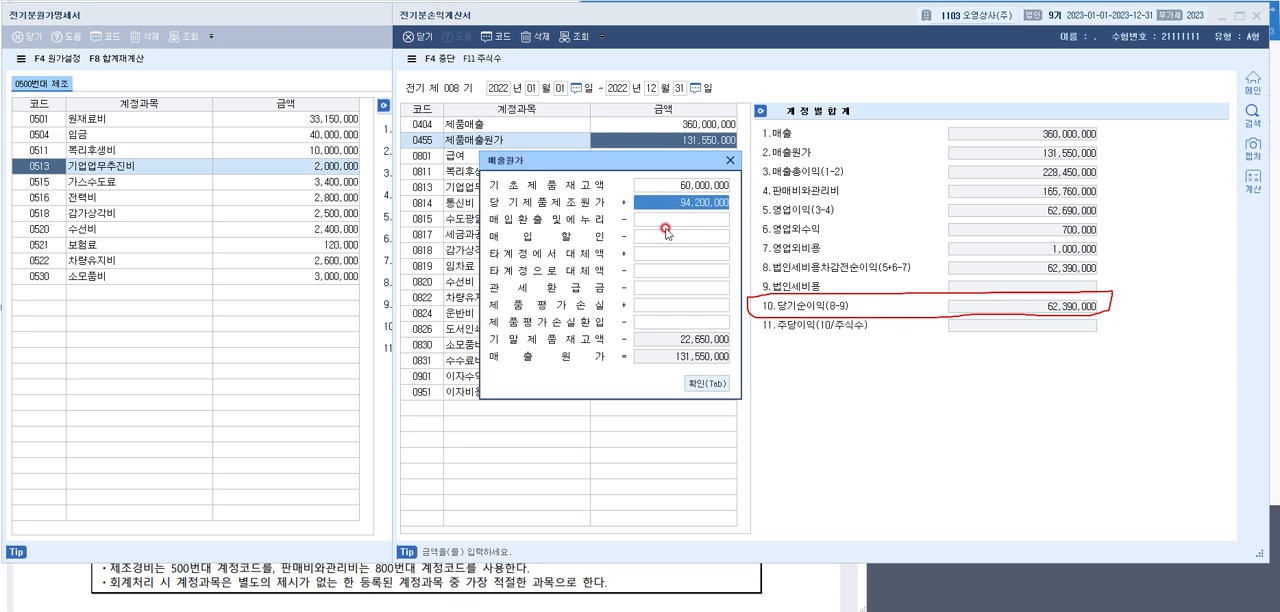
{"action": "type", "text": "98"}
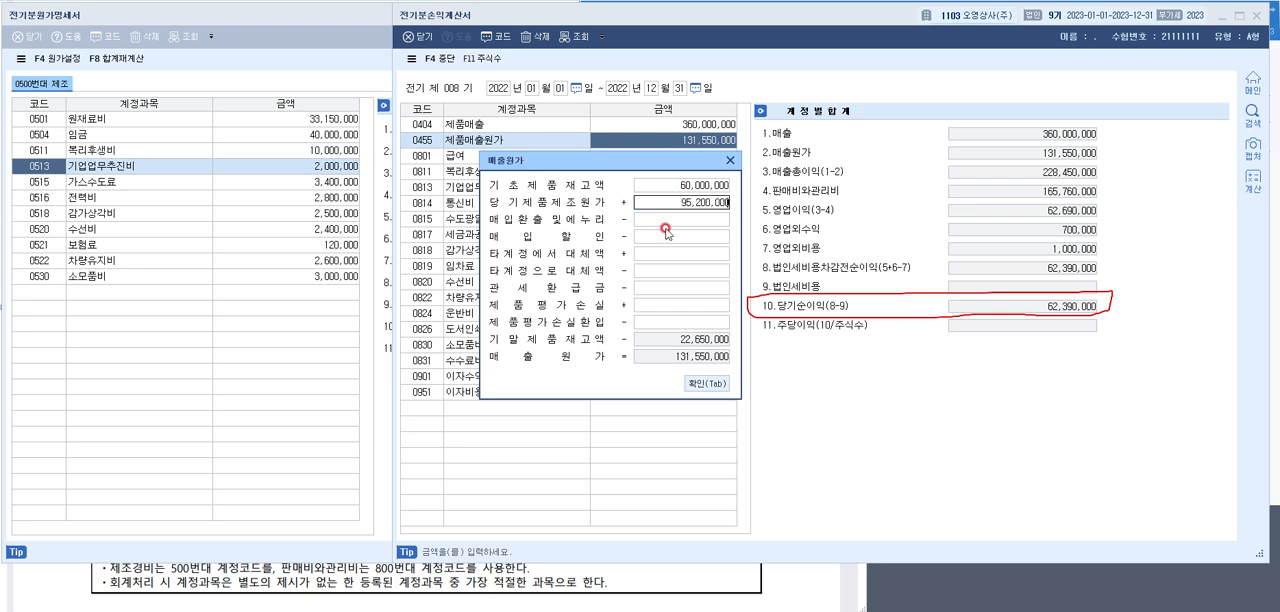
{"action": "key", "text": "Return"}
{"action": "left_click", "coordinate": [668, 203]}
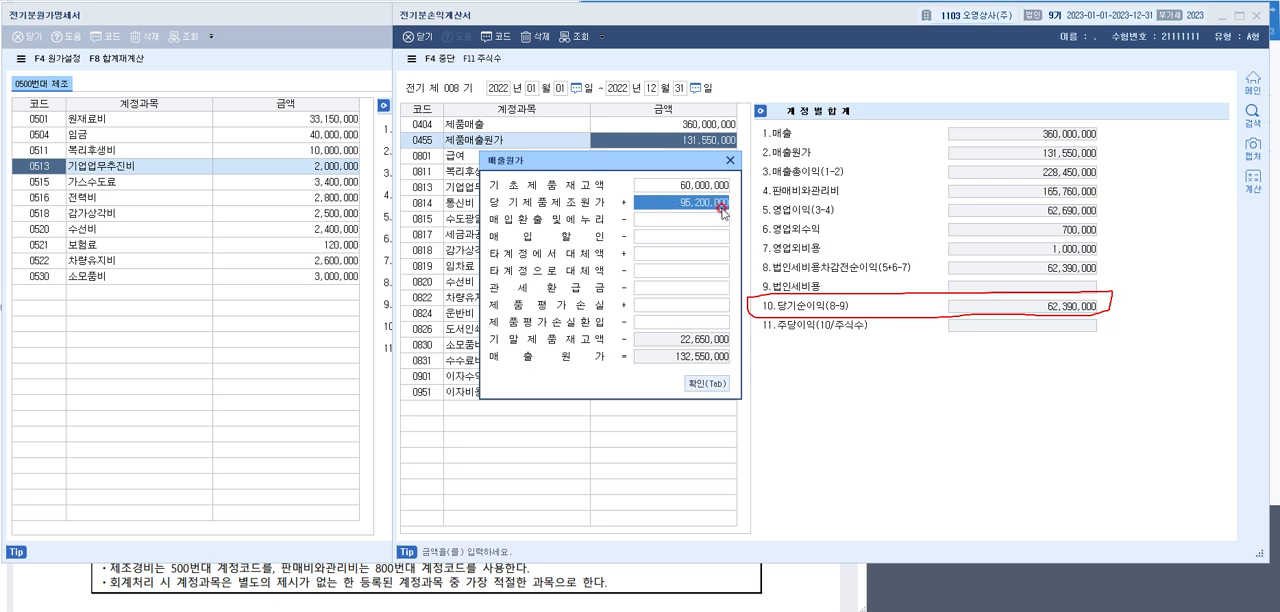
{"action": "left_click", "coordinate": [718, 383]}
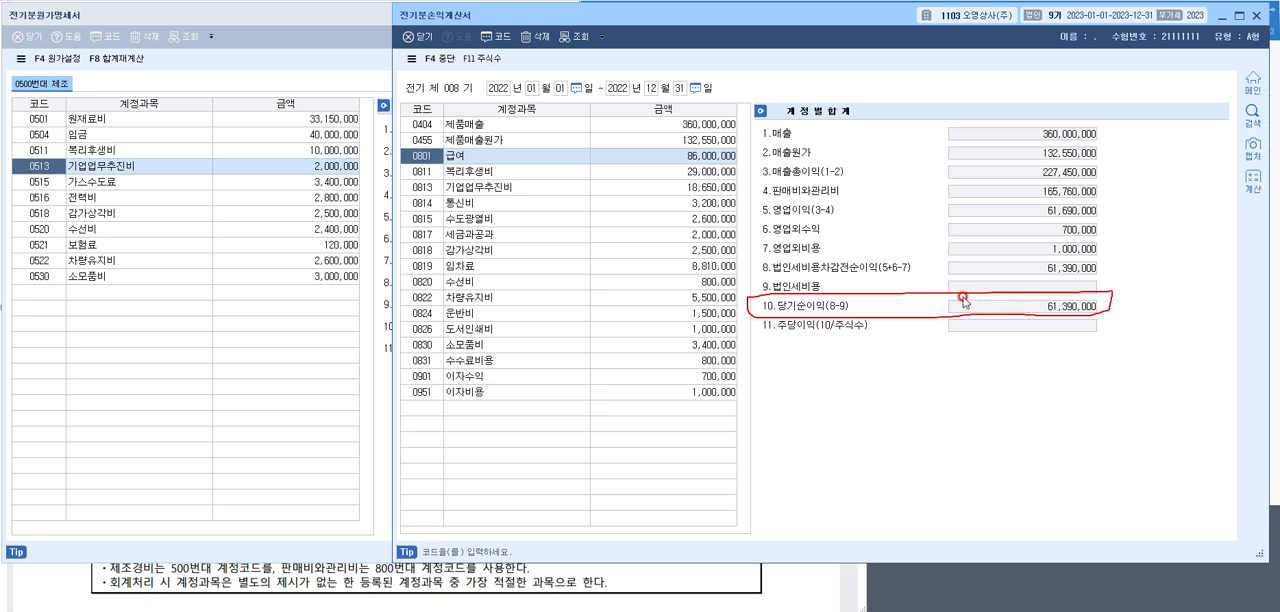
Close the 전기분손익계산서 and the 전기분원가명세서, returning to the main menu
{"action": "key", "text": "Escape"}
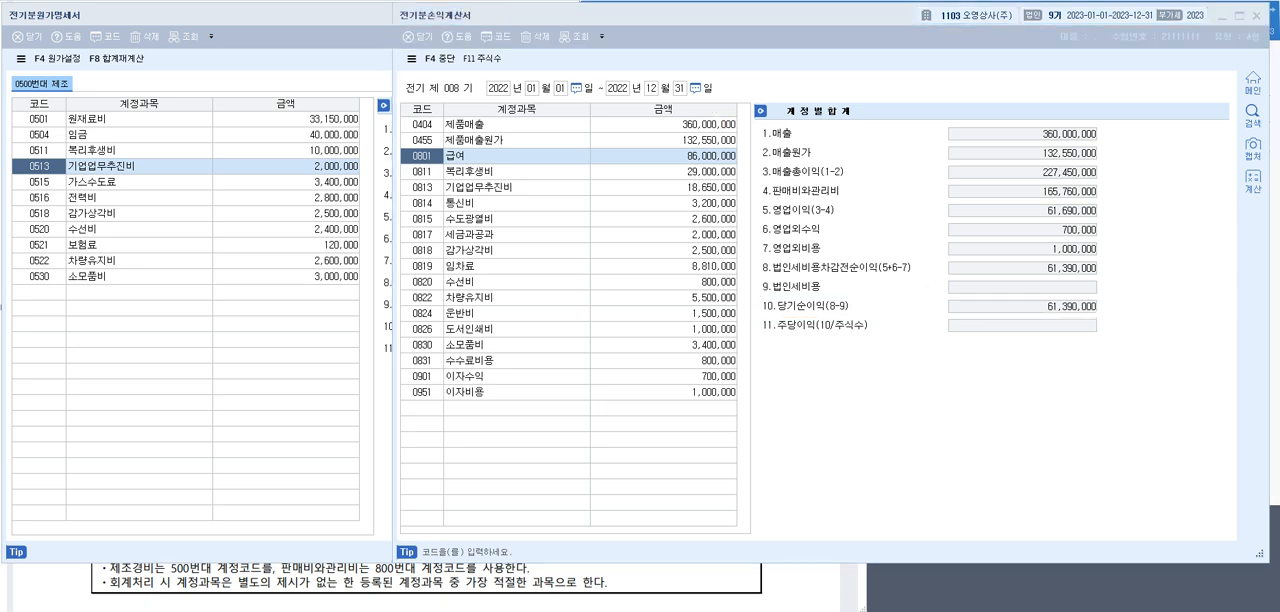
{"action": "left_click", "coordinate": [592, 21]}
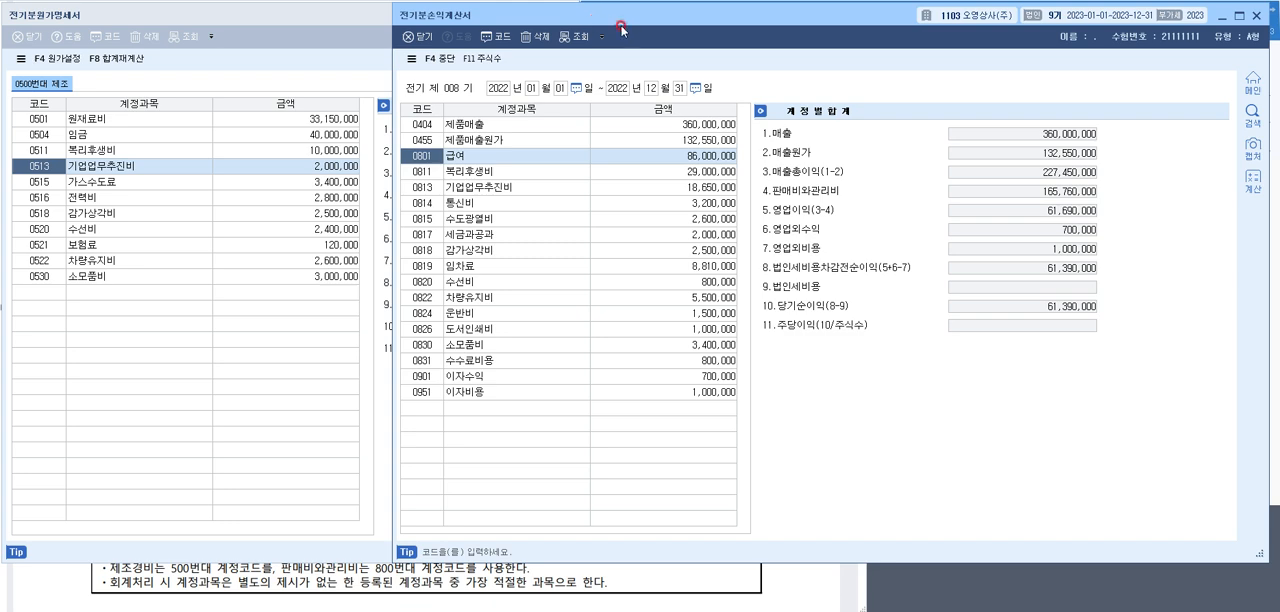
{"action": "left_click", "coordinate": [1255, 17]}
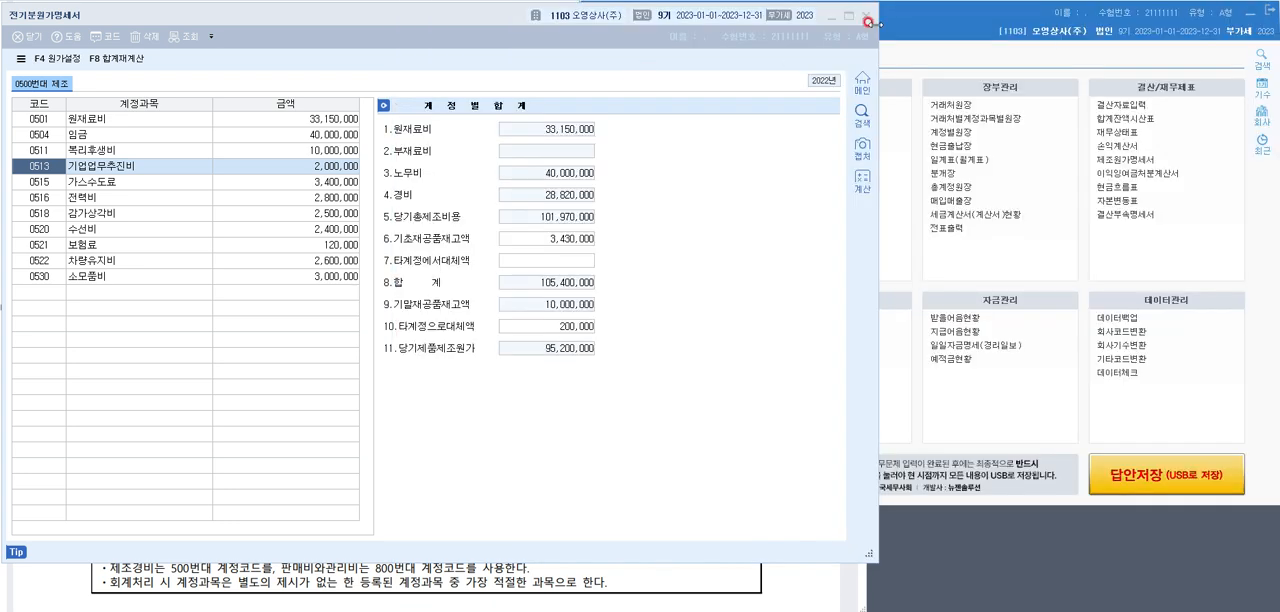
{"action": "left_click", "coordinate": [866, 19]}
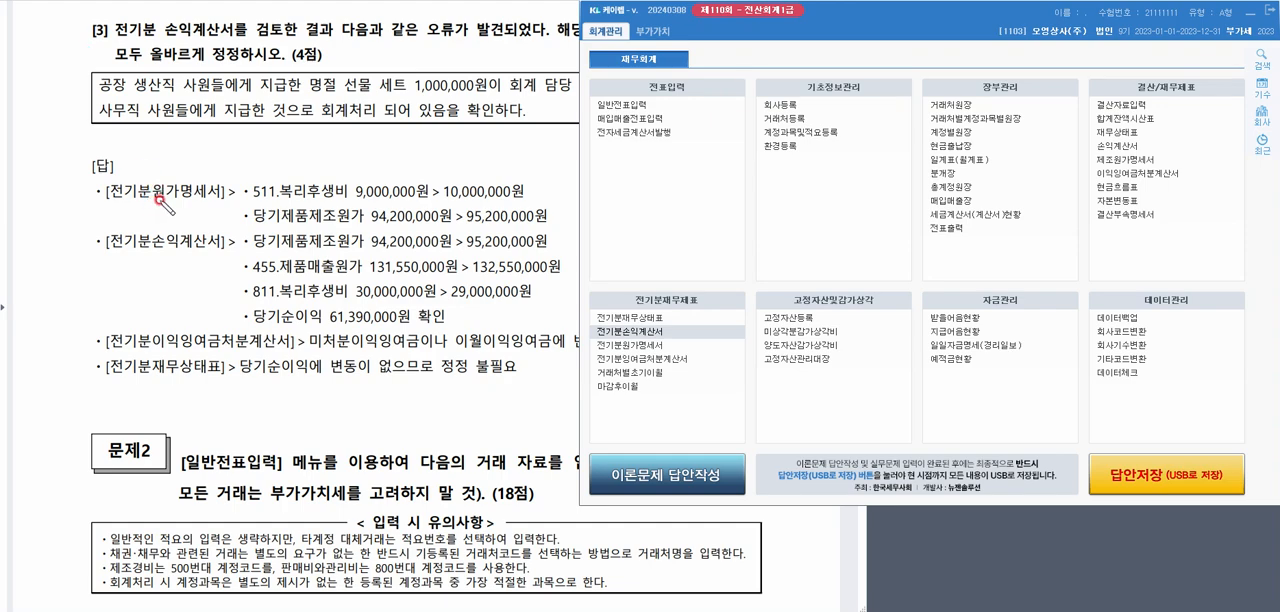
{"action": "mouse_move", "coordinate": [158, 186]}
{"action": "left_mouse_down"}
{"action": "mouse_move", "coordinate": [147, 272]}
{"action": "mouse_move", "coordinate": [185, 352]}
{"action": "mouse_move", "coordinate": [153, 216]}
{"action": "mouse_move", "coordinate": [160, 182]}
{"action": "left_mouse_up"}
{"action": "left_click_drag", "start_coordinate": [158, 378], "coordinate": [210, 378]}
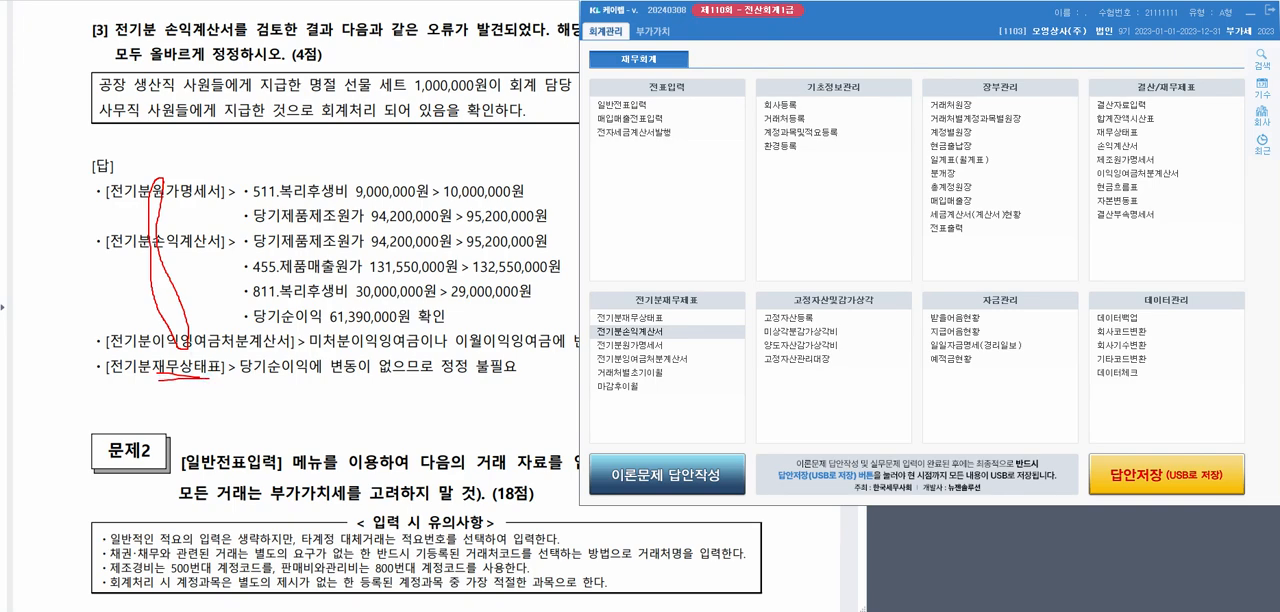
Reload 당기순이익 from the 전기분손익계산서 into the 전기분잉여금처분계산서 and close the statement
{"action": "left_click", "coordinate": [645, 357]}
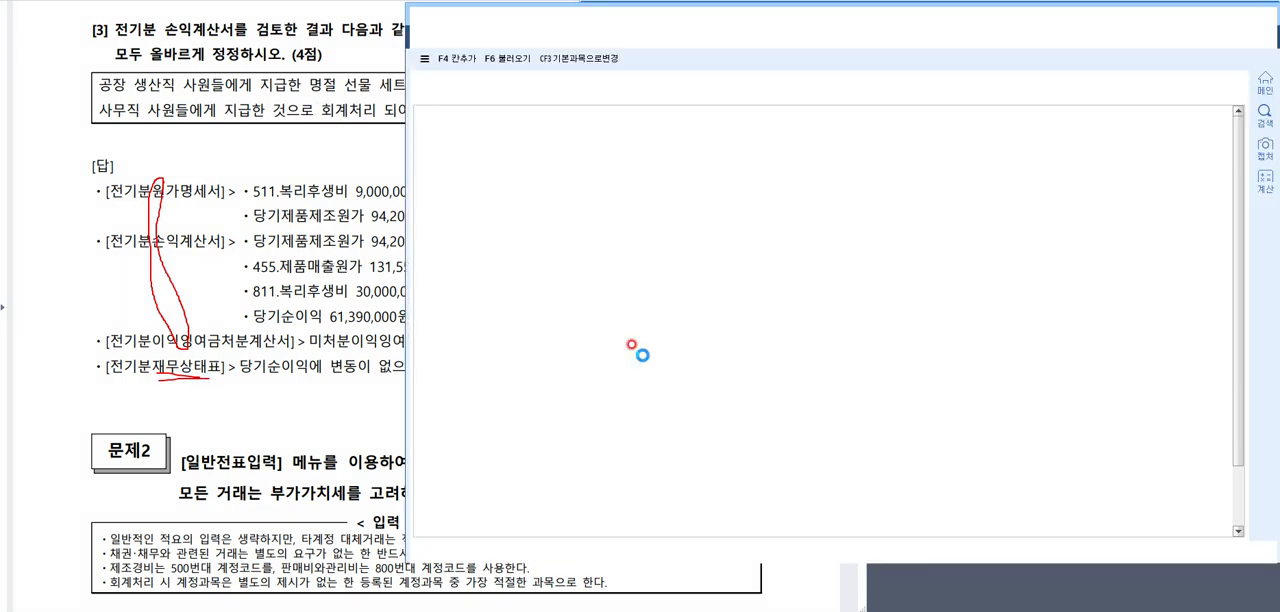
{"action": "left_click", "coordinate": [845, 239]}
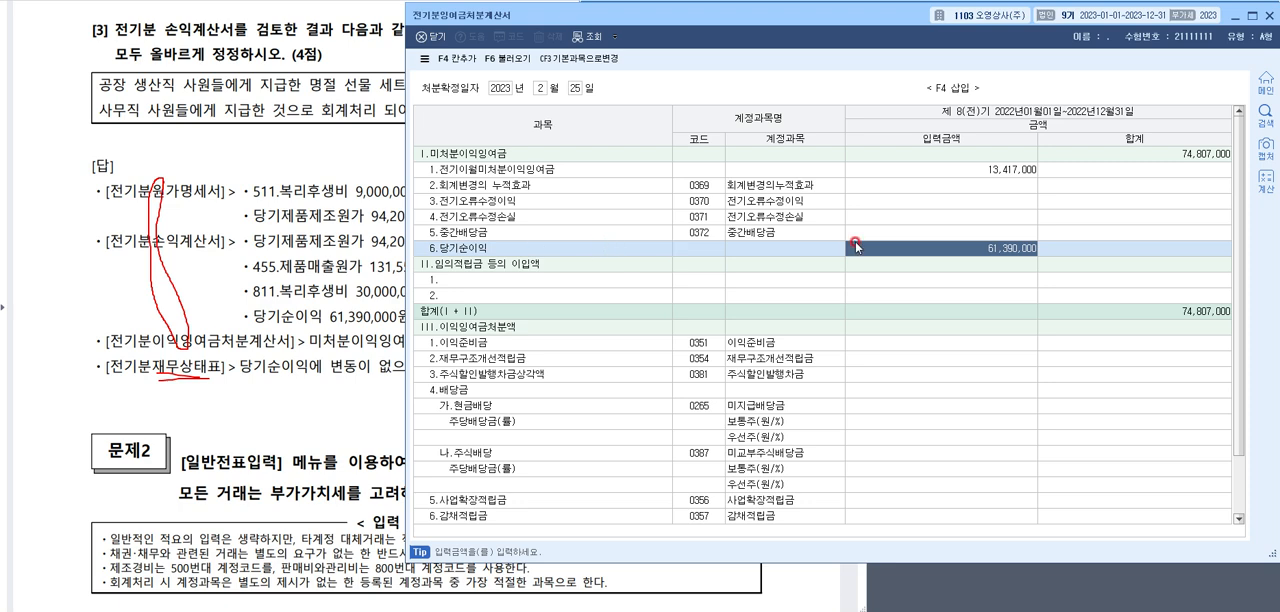
{"action": "left_click", "coordinate": [1022, 250]}
{"action": "left_click", "coordinate": [506, 60]}
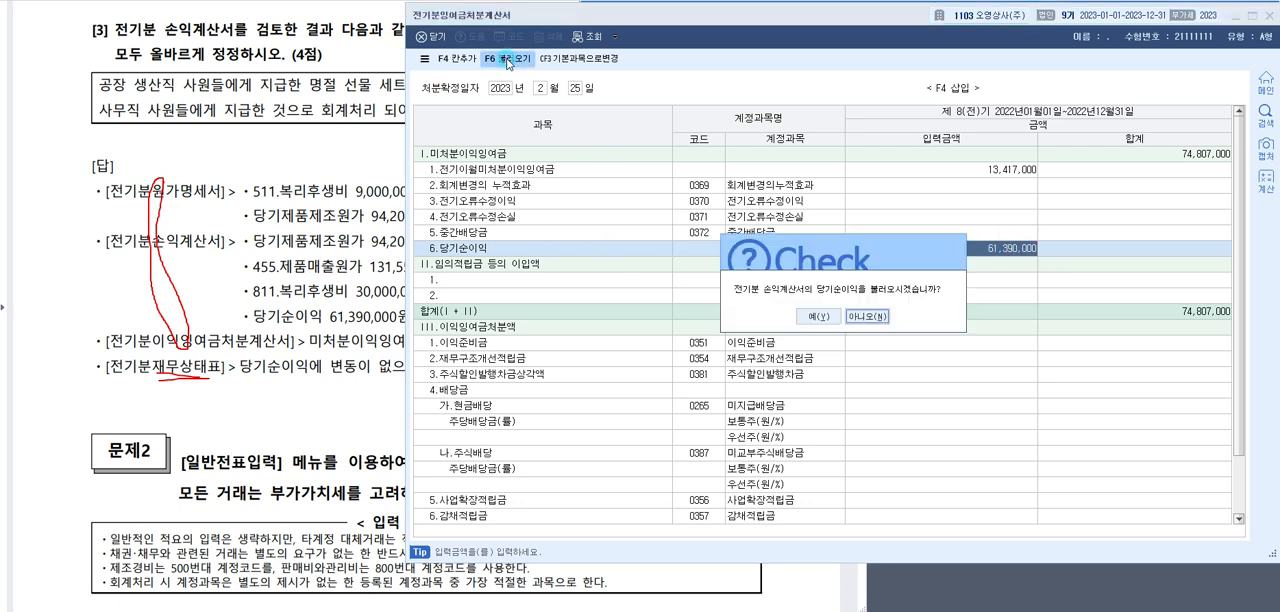
{"action": "left_click", "coordinate": [822, 315]}
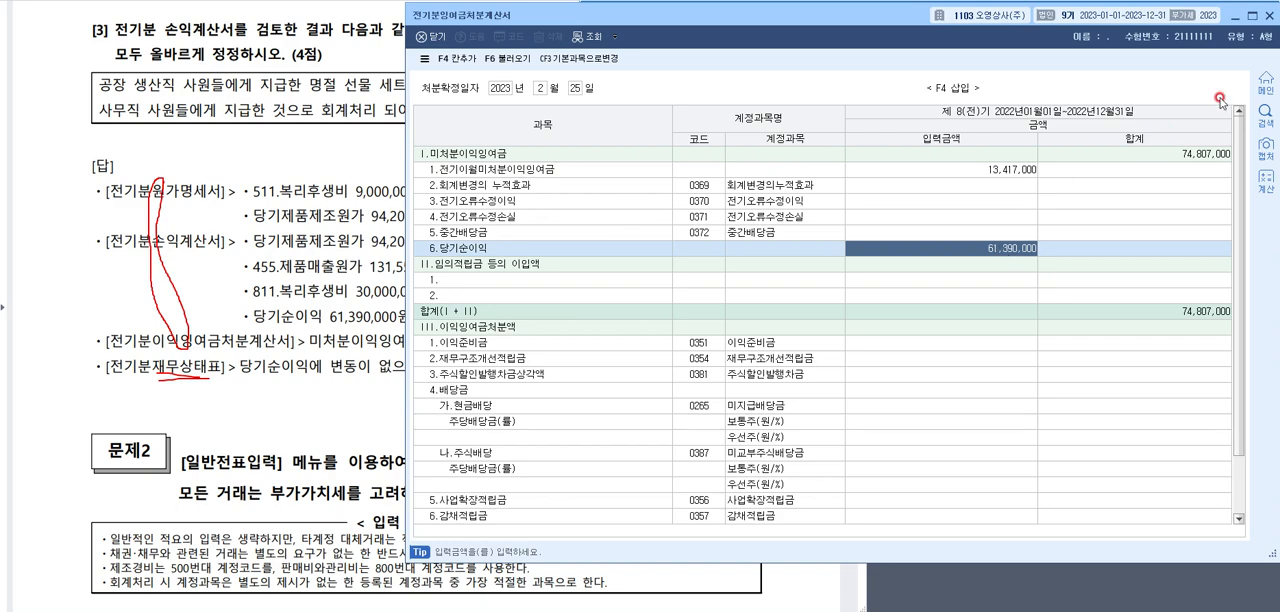
{"action": "left_click", "coordinate": [1265, 16]}
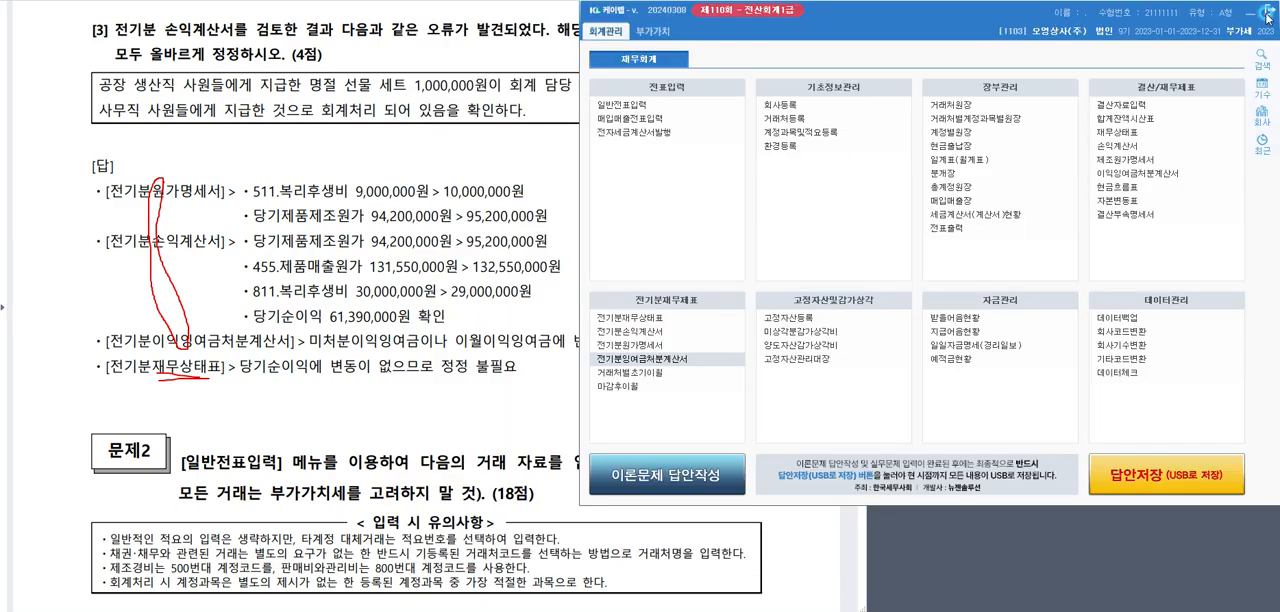
Check 이월이익잉여금 in the 전기분재무상태표, close it and return to the answer document
{"action": "left_click", "coordinate": [679, 320]}
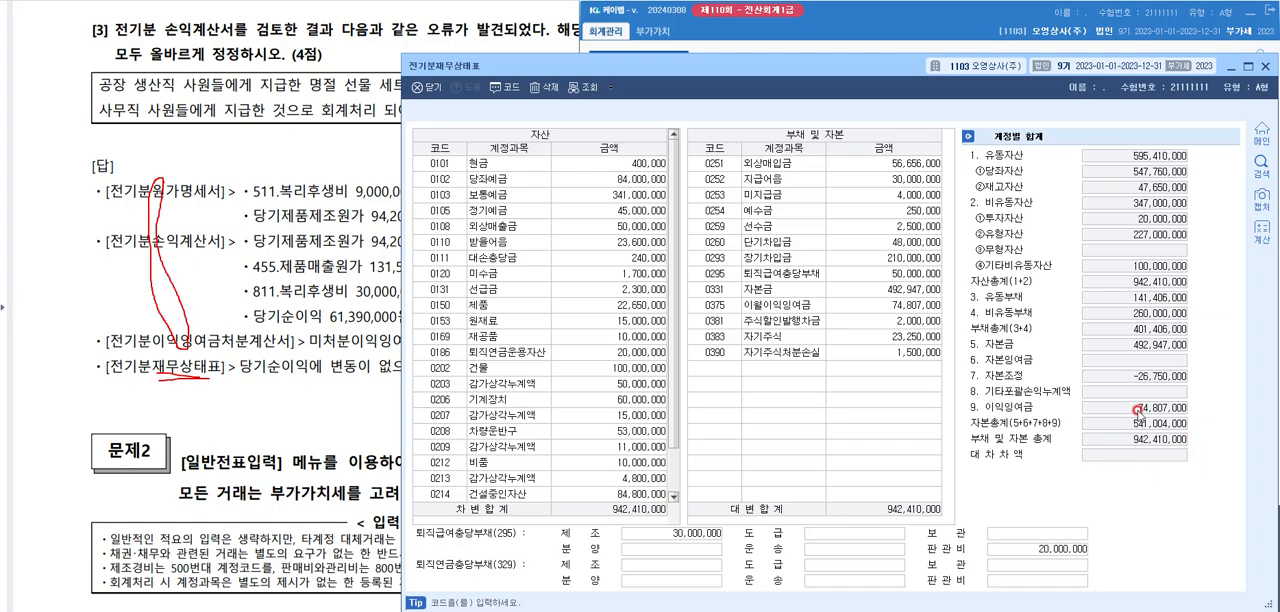
{"action": "left_click_drag", "start_coordinate": [992, 66], "coordinate": [974, 24]}
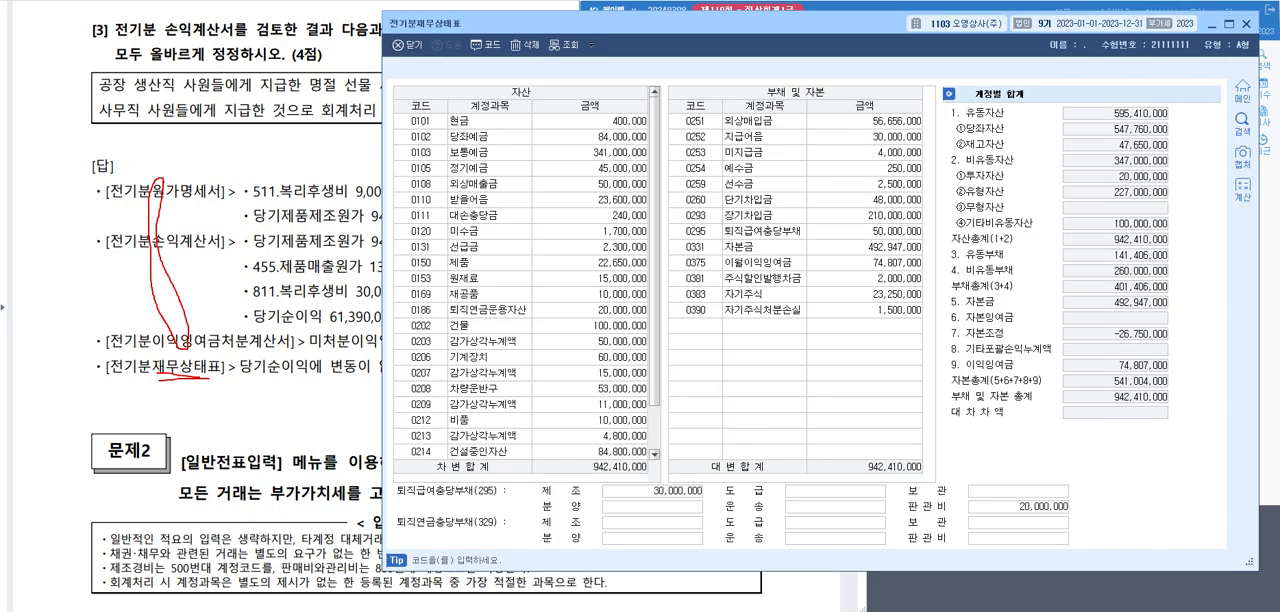
{"action": "left_click", "coordinate": [1243, 18]}
{"action": "left_click", "coordinate": [412, 264]}
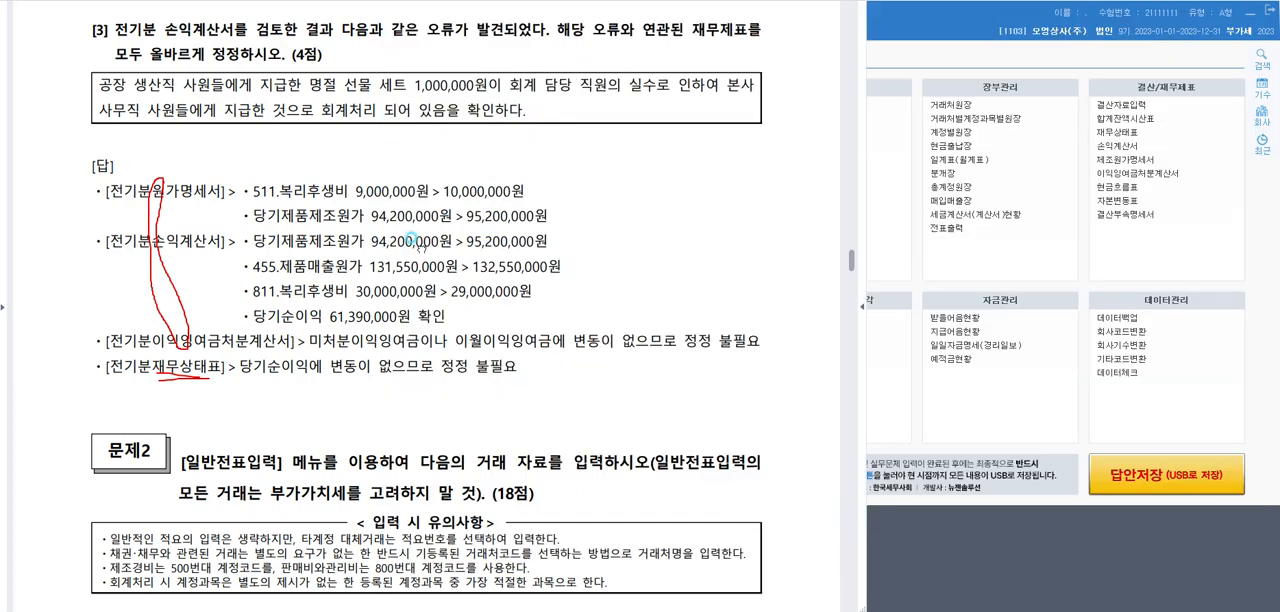
{"action": "left_click", "coordinate": [475, 1]}
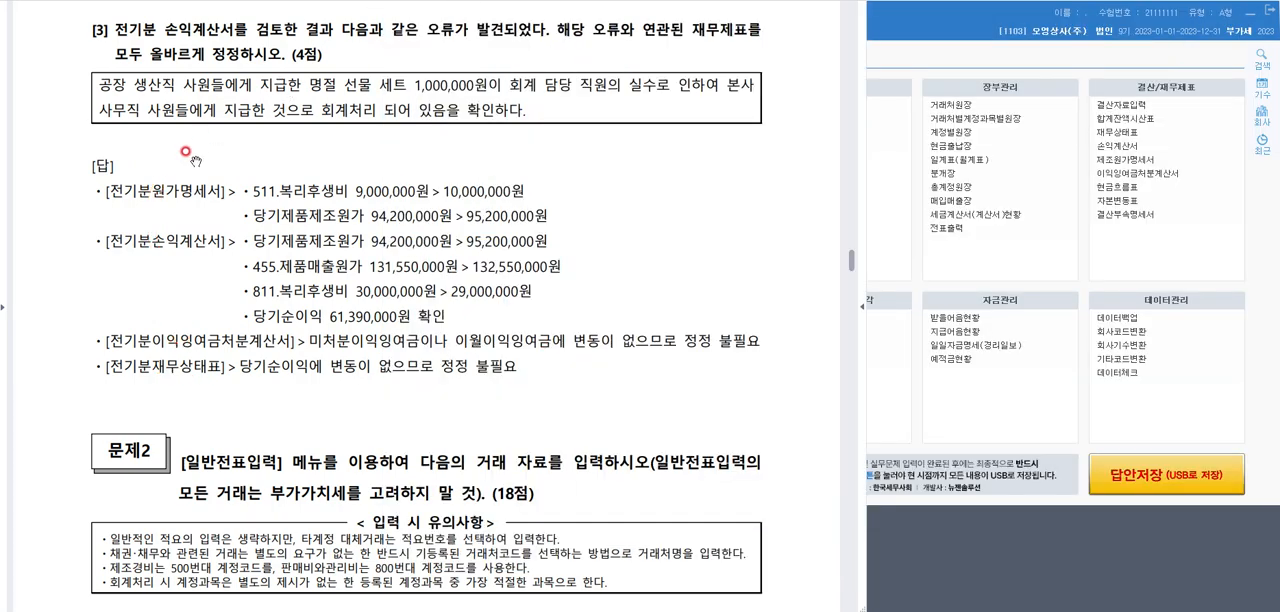
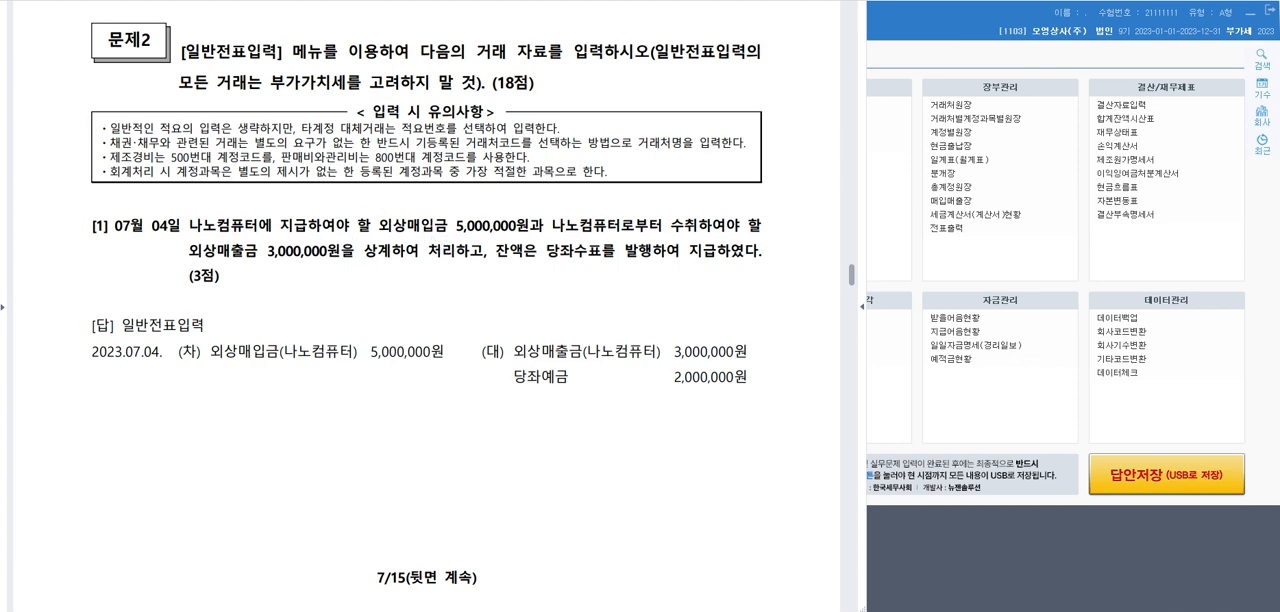
Mark the two offset entries, the cheque payment phrase and the 당좌예금 2,000,000원 line in question [1], and clear the marks
{"action": "mouse_move", "coordinate": [226, 368]}
{"action": "left_mouse_down"}
{"action": "mouse_move", "coordinate": [236, 398]}
{"action": "mouse_move", "coordinate": [270, 370]}
{"action": "left_mouse_up"}
{"action": "mouse_move", "coordinate": [611, 350]}
{"action": "left_mouse_down"}
{"action": "mouse_move", "coordinate": [606, 316]}
{"action": "mouse_move", "coordinate": [615, 328]}
{"action": "left_mouse_up"}
{"action": "left_click_drag", "start_coordinate": [545, 262], "coordinate": [733, 258]}
{"action": "left_click_drag", "start_coordinate": [515, 384], "coordinate": [745, 383]}
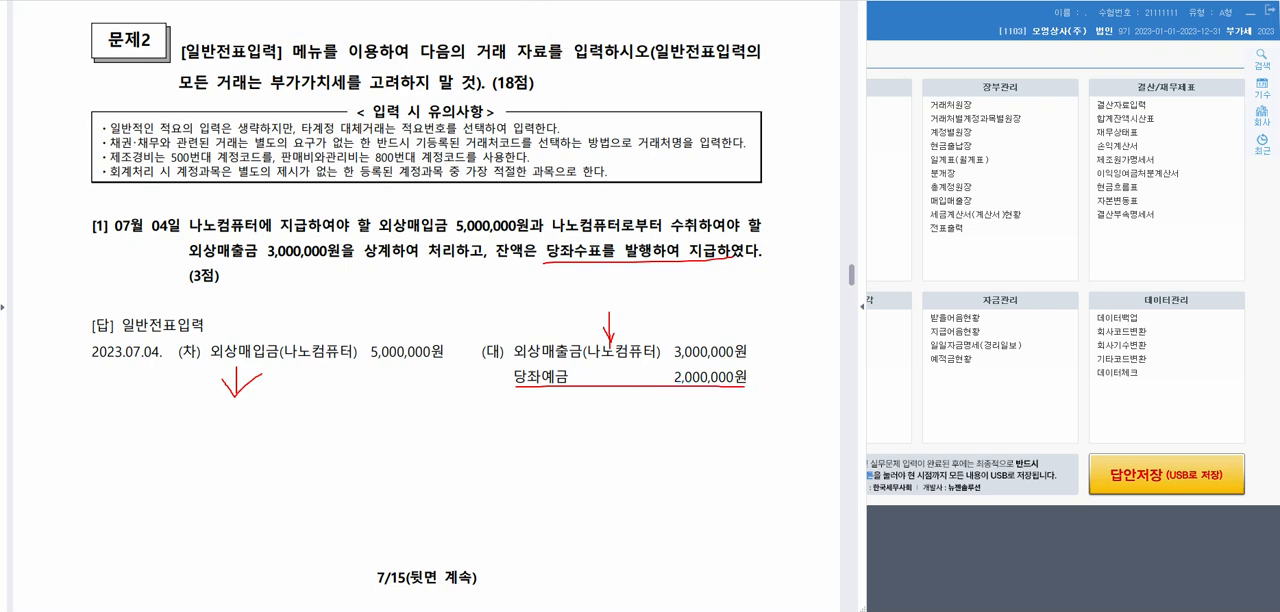
{"action": "key", "text": "Escape"}
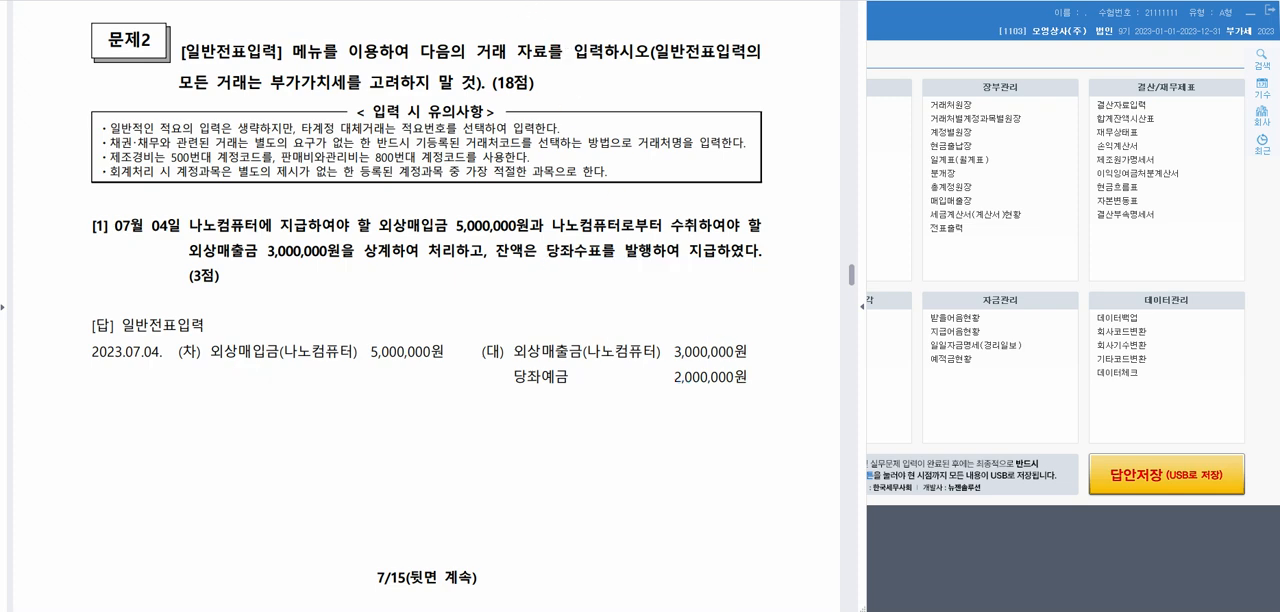
Switch to the accounting program, open 일반전표입력 and set the voucher date to July 4, 2023
{"action": "left_click", "coordinate": [925, 50]}
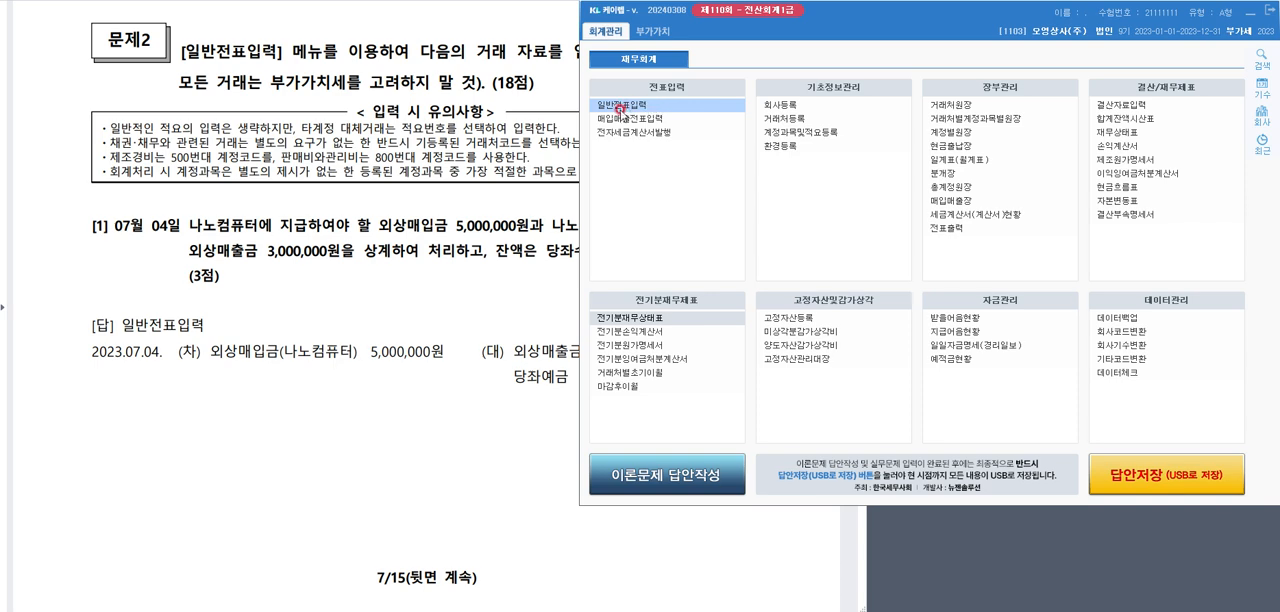
{"action": "left_click", "coordinate": [620, 105]}
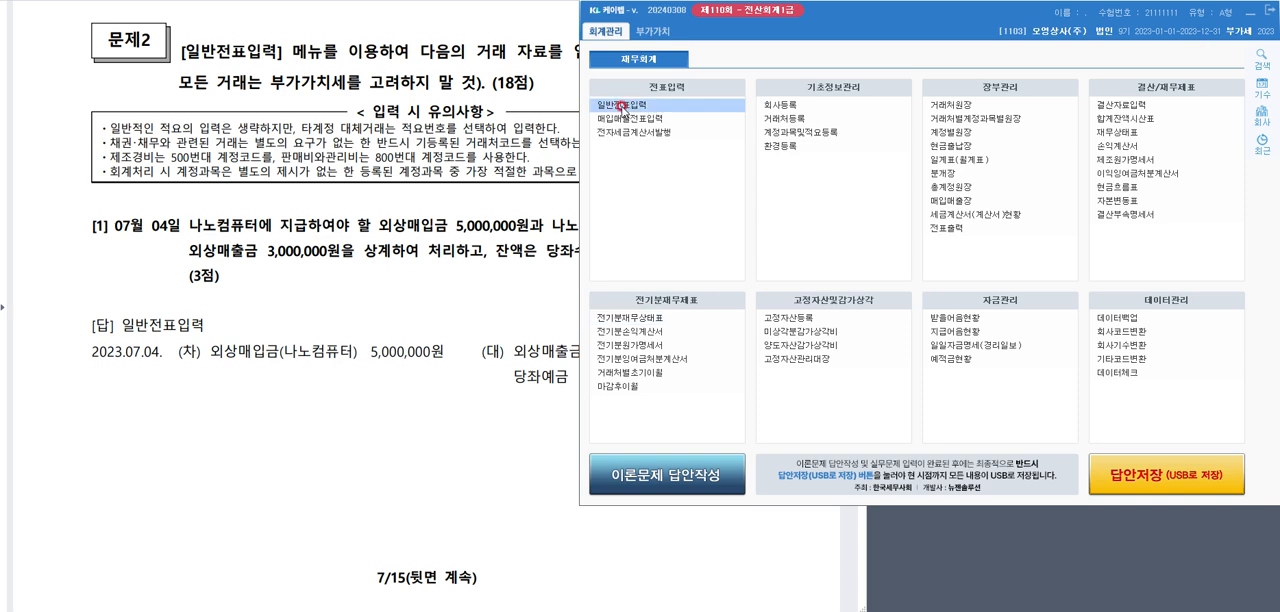
{"action": "left_click", "coordinate": [620, 105]}
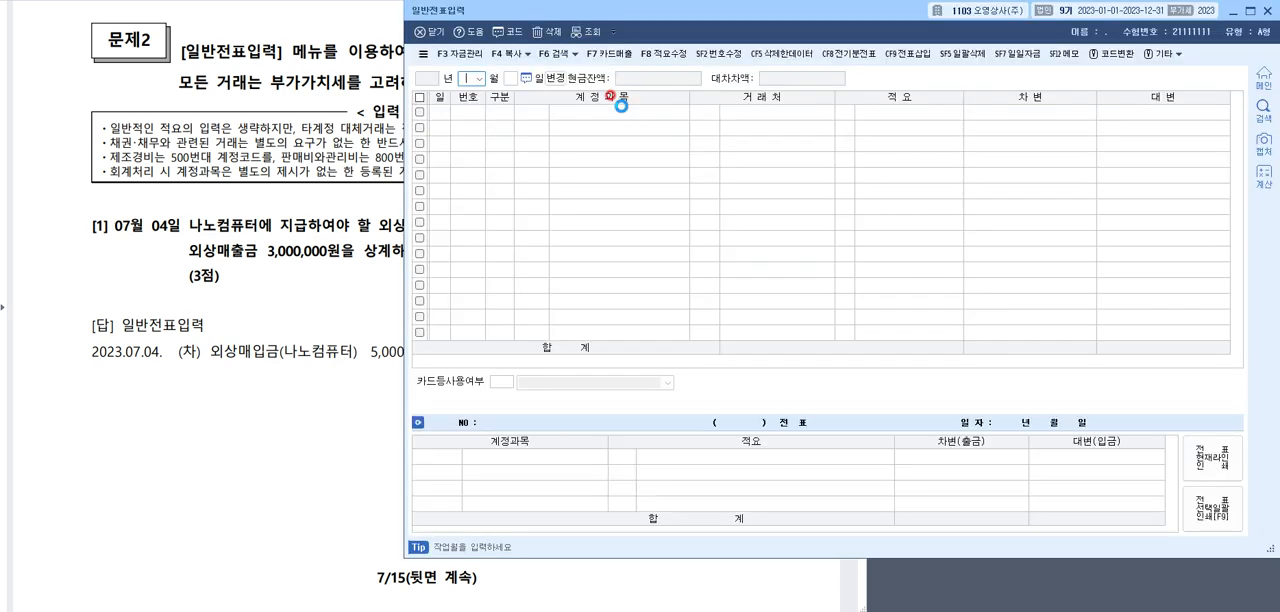
{"action": "type", "text": "07"}
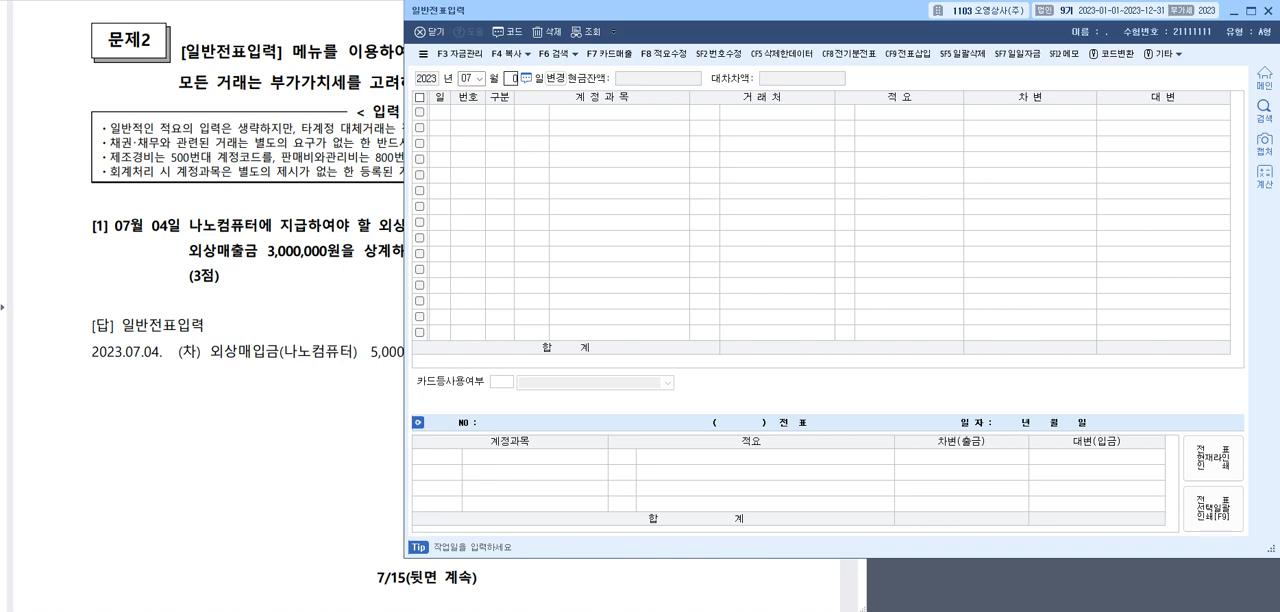
{"action": "type", "text": "4"}
{"action": "key", "text": "Return"}
Enter a debit line for 0251 외상매입금 with 거래처 나노컴퓨터 and an amount of 5,000,000
{"action": "type", "text": "3"}
{"action": "key", "text": "Return"}
{"action": "type", "text": "dhl"}
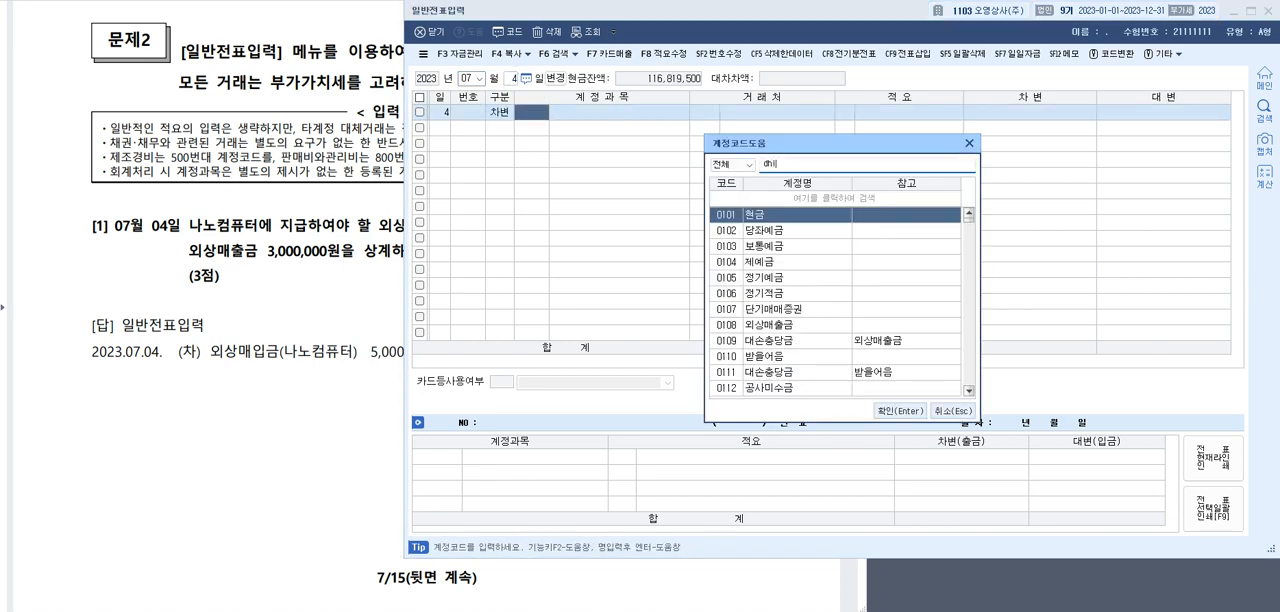
{"action": "type", "text": "외상매입"}
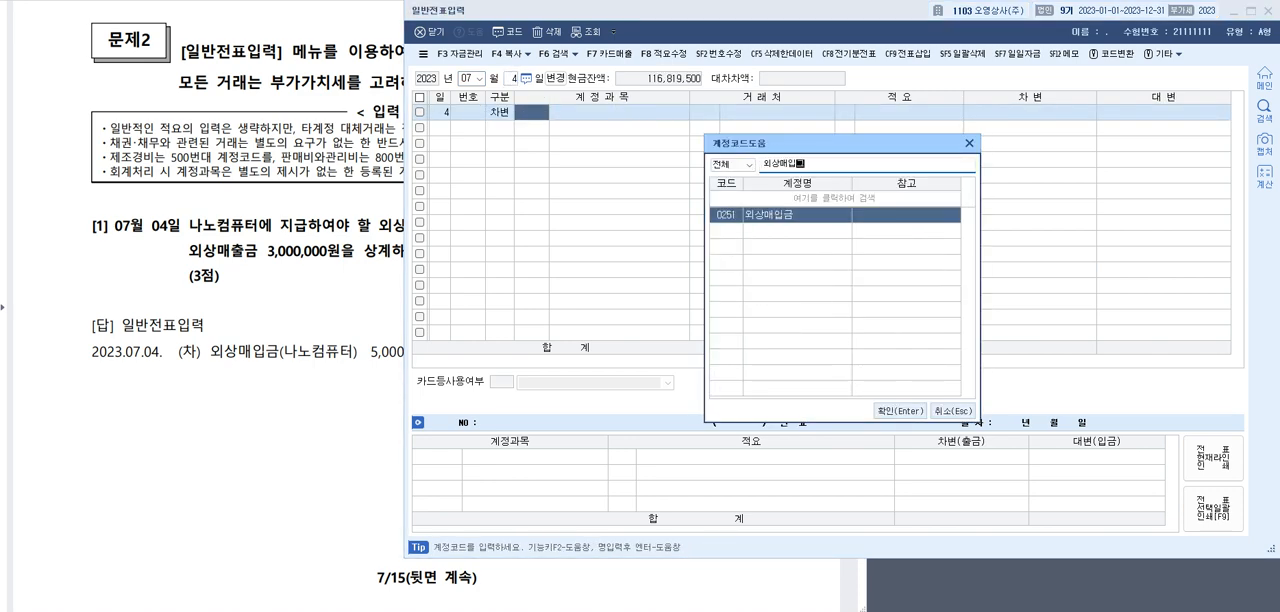
{"action": "key", "text": "Return"}
{"action": "key", "text": "F2"}
{"action": "type", "text": "나노"}
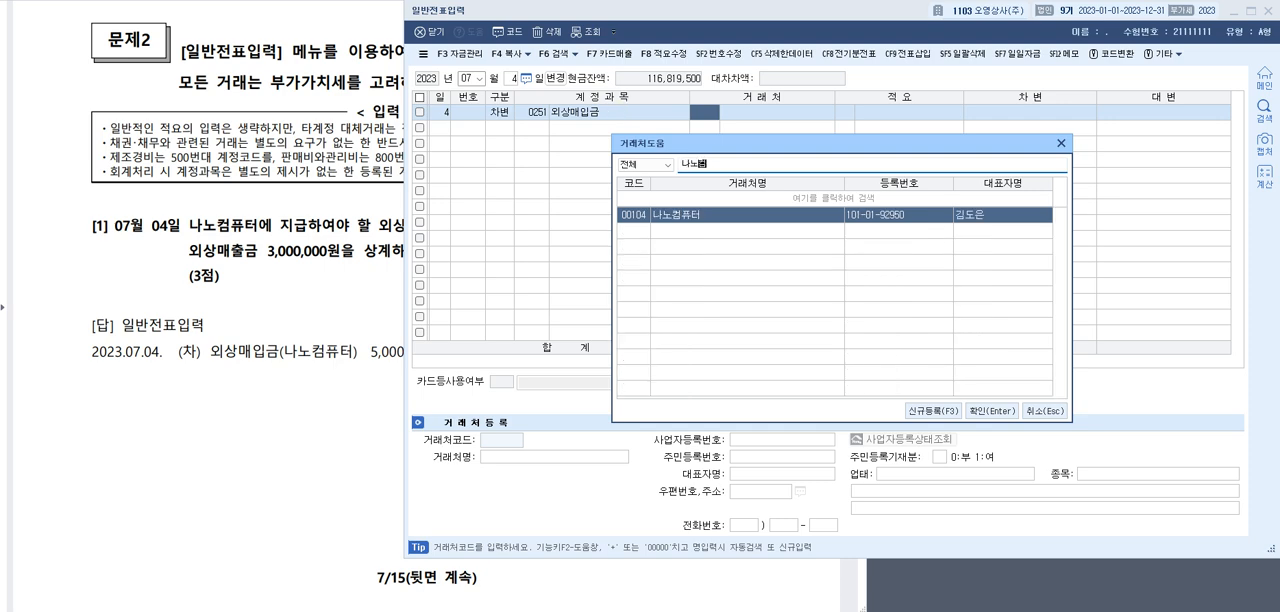
{"action": "key", "text": "Return"}
{"action": "key", "text": "Return"}
{"action": "type", "text": "5000000"}
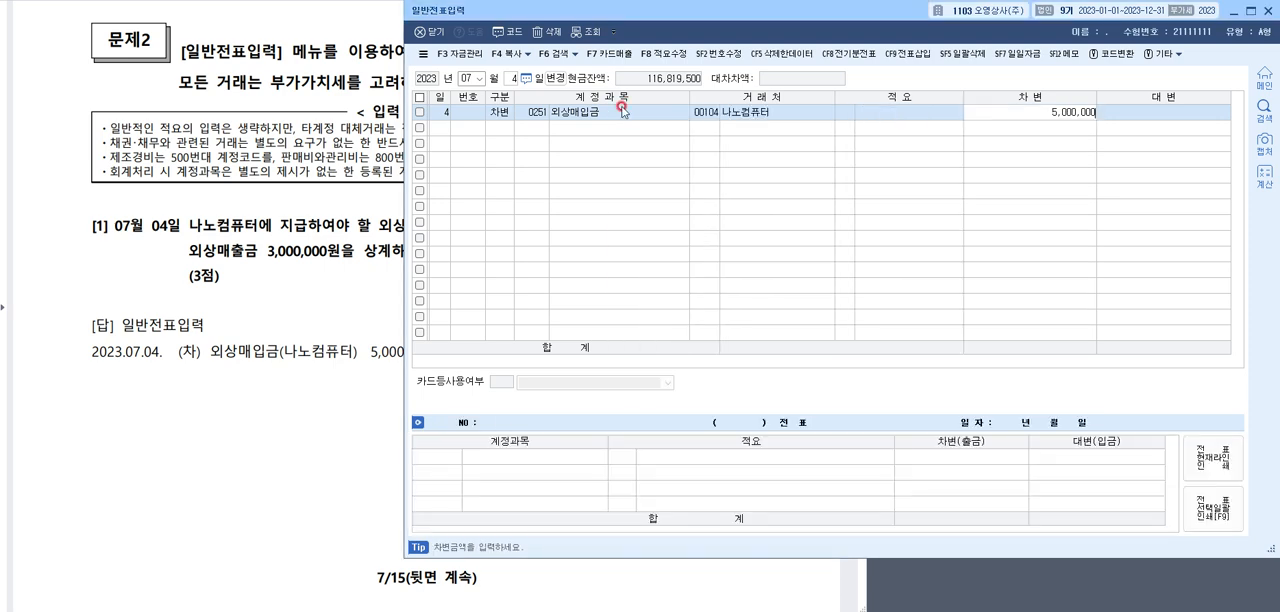
Add a credit line for 0108 외상매출금 with 거래처 나노컴퓨터 to the July 4 voucher
{"action": "key", "text": "Return"}
{"action": "type", "text": "4"}
{"action": "key", "text": "Return"}
{"action": "type", "text": "외상"}
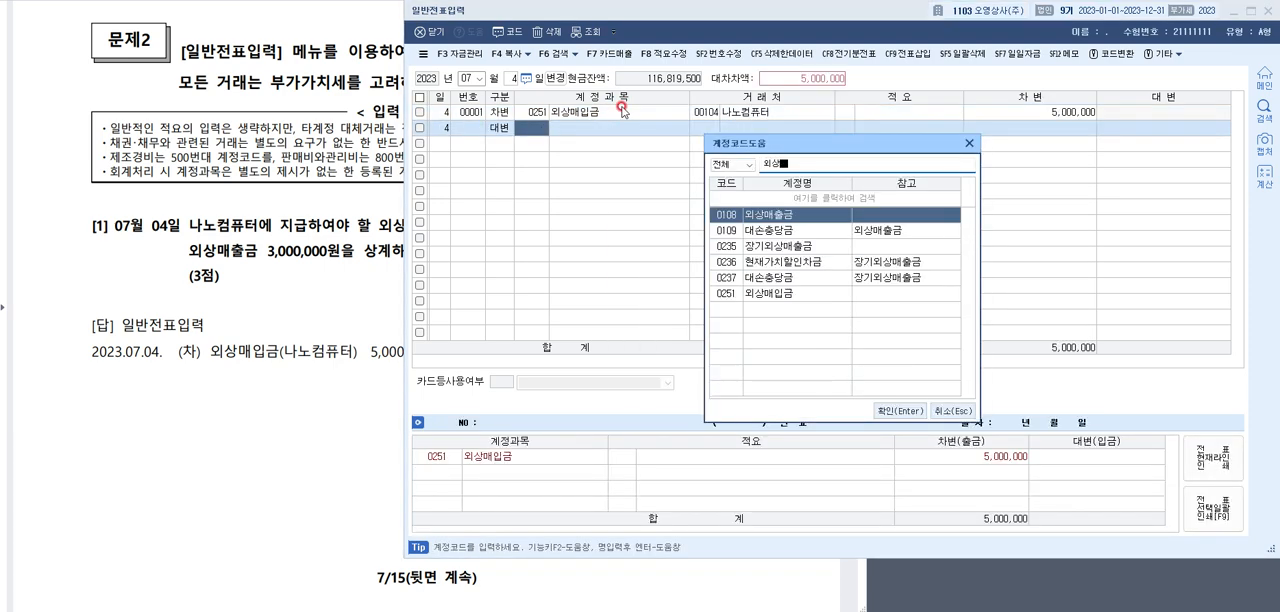
{"action": "type", "text": "매출금"}
{"action": "key", "text": "Return"}
{"action": "key", "text": "F2"}
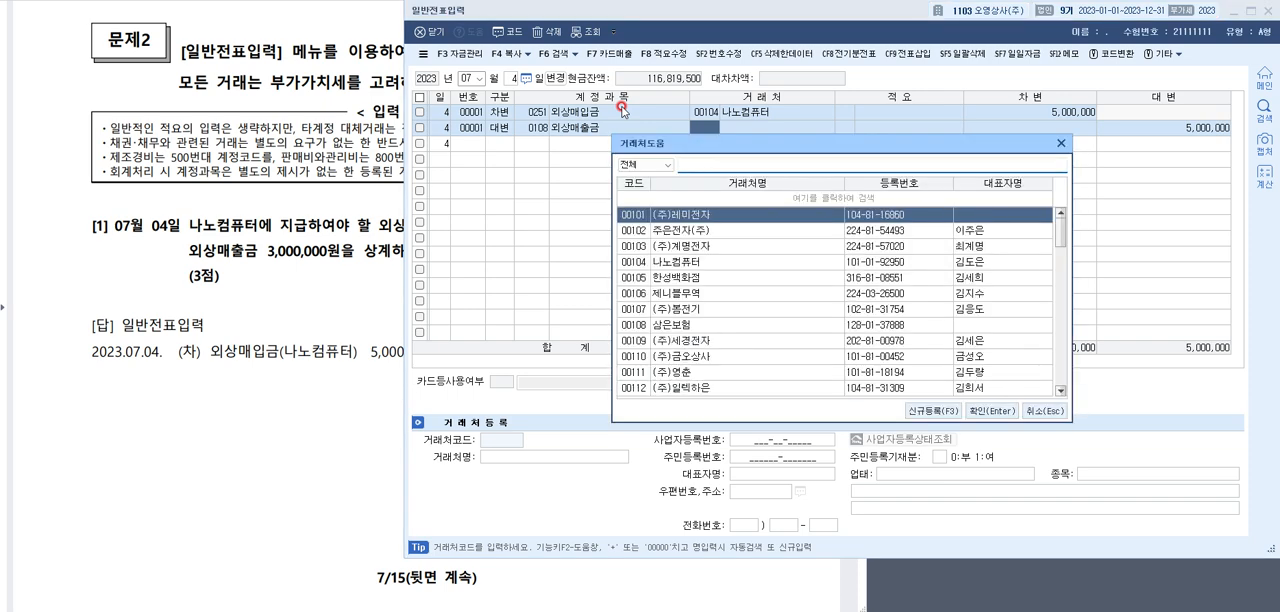
{"action": "type", "text": "나노"}
{"action": "key", "text": "Return"}
{"action": "key", "text": "Return"}
{"action": "key", "text": "Return"}
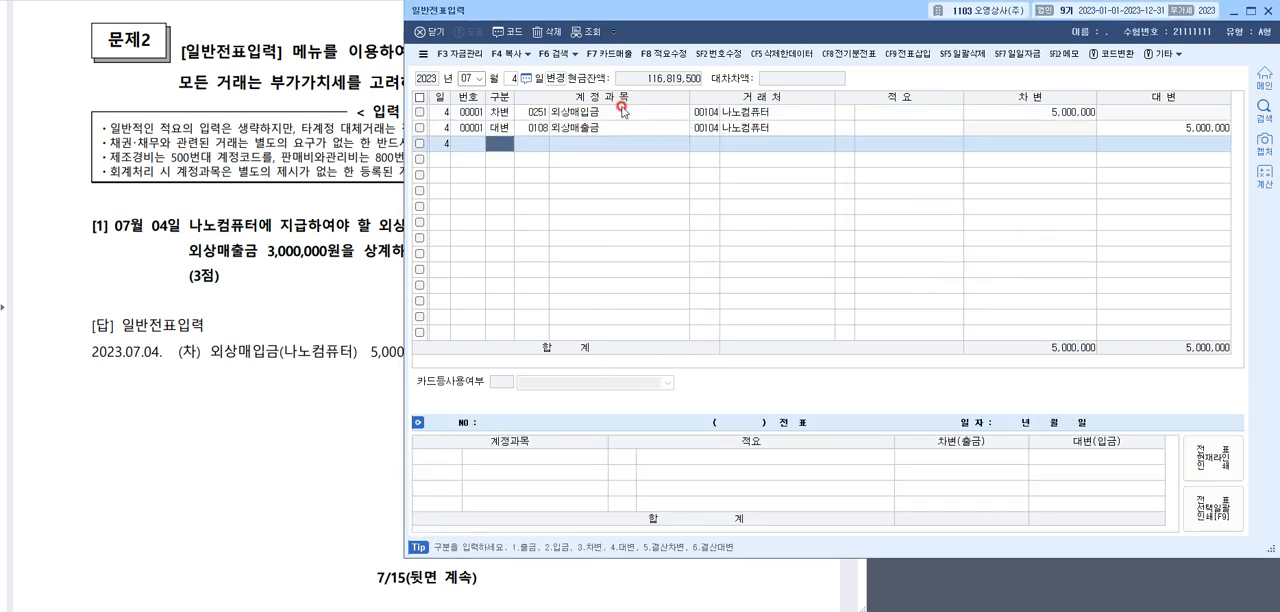
Set the 외상매출금 credit to 3,000,000 and add a credit line for 0102 당좌예금 of 2,000,000
{"action": "left_click", "coordinate": [1166, 123]}
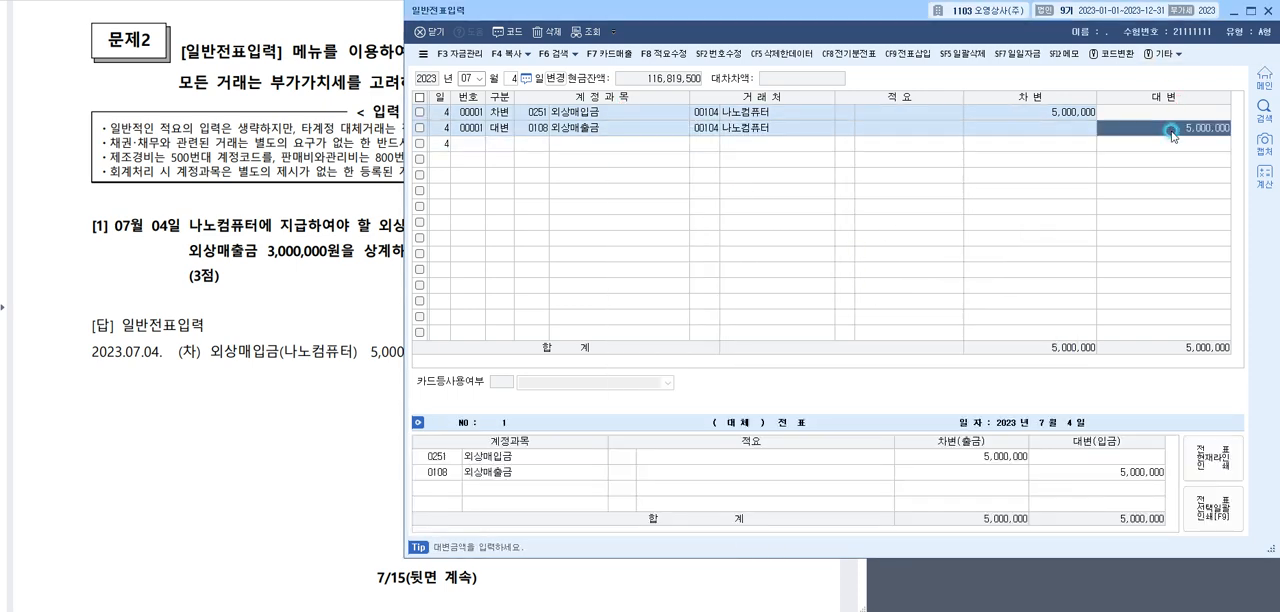
{"action": "type", "text": "3000000"}
{"action": "key", "text": "Return"}
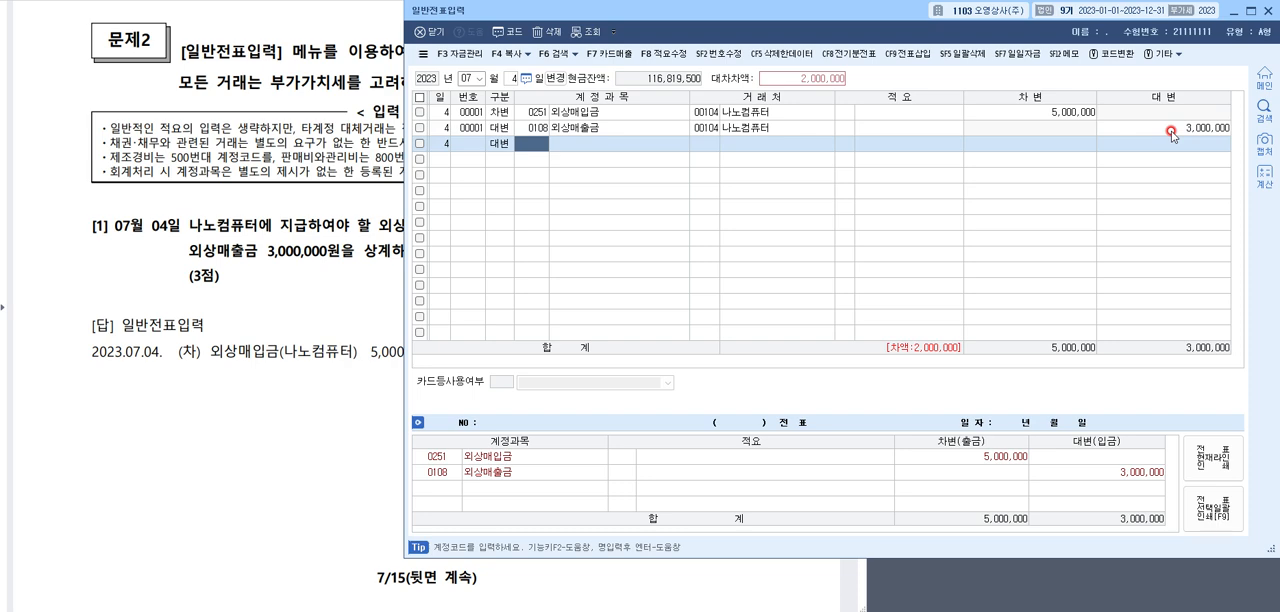
{"action": "key", "text": "F2"}
{"action": "type", "text": "당좌"}
{"action": "key", "text": "Return"}
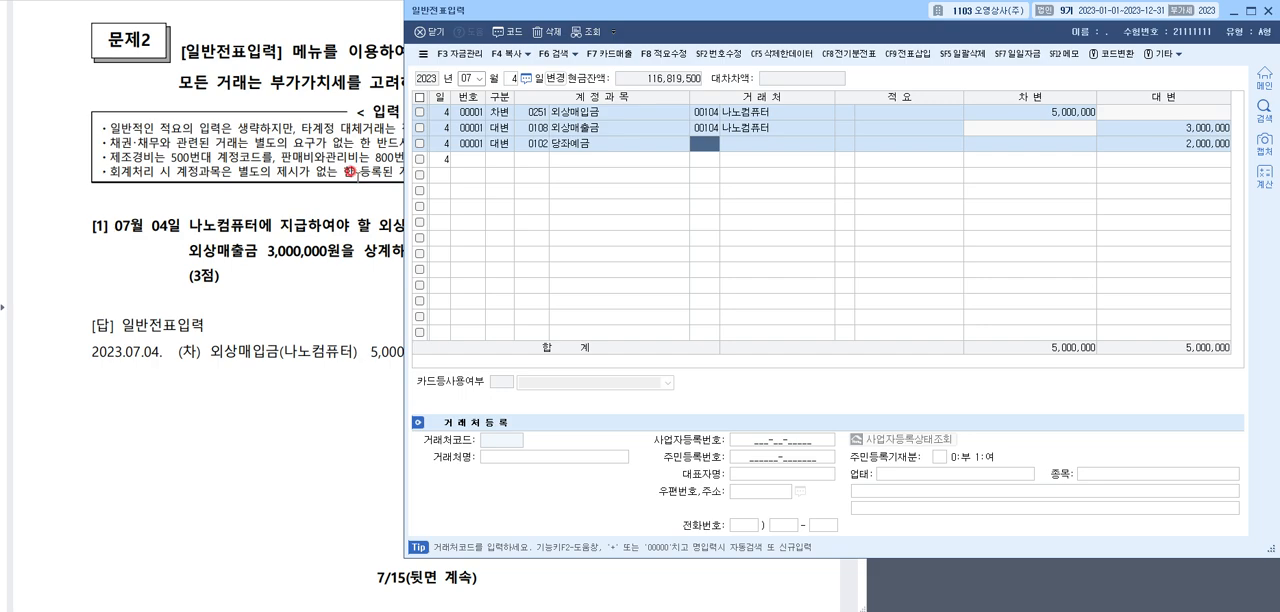
Go to question [2] in the answer document and mark its share count, per-share cash dividend and both 1,000,000원 answer amounts
{"action": "left_click", "coordinate": [348, 172]}
{"action": "scroll", "coordinate": [503, 174], "scroll_direction": "down", "scroll_amount": 5}
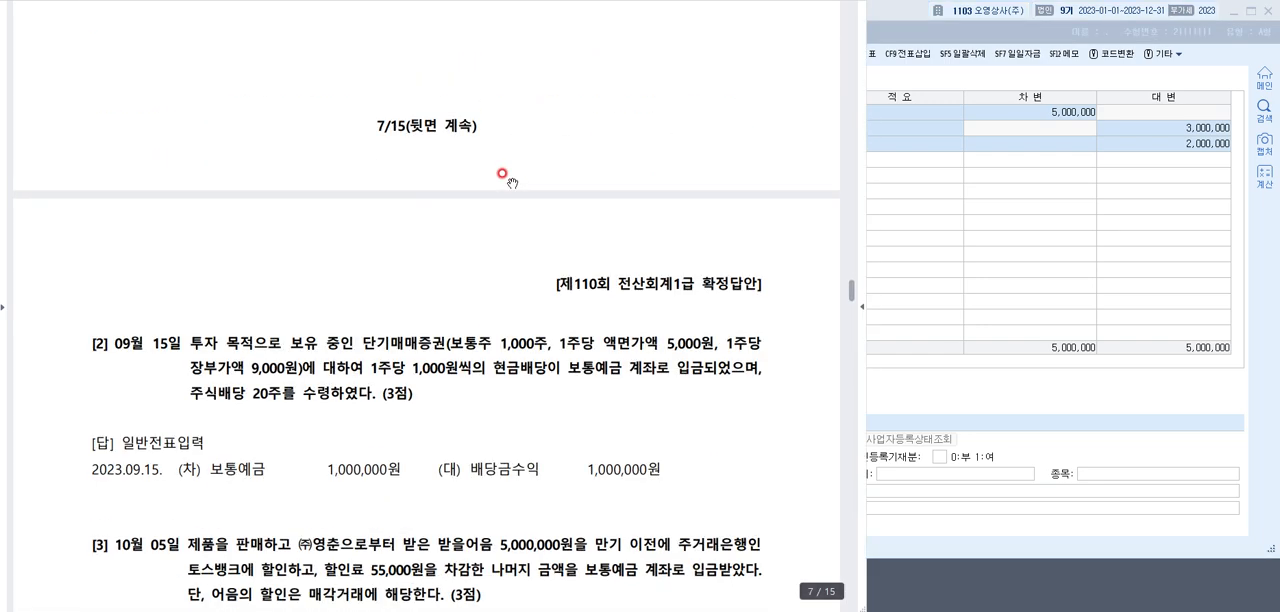
{"action": "scroll", "coordinate": [510, 182], "scroll_direction": "down", "scroll_amount": 3}
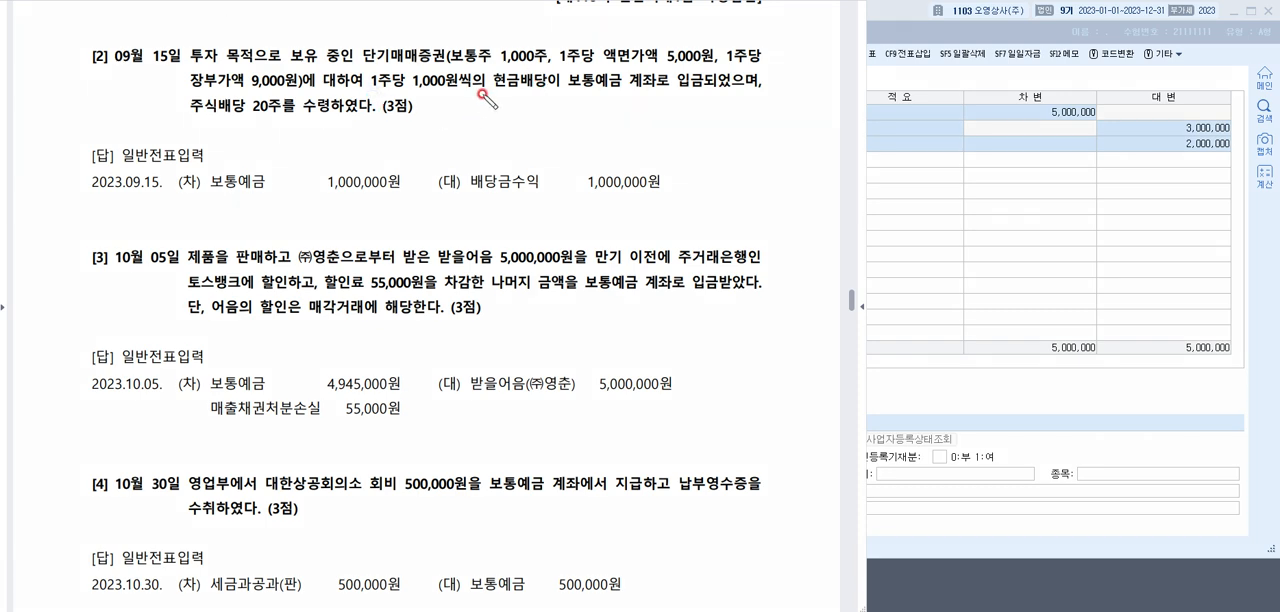
{"action": "left_click_drag", "start_coordinate": [482, 96], "coordinate": [556, 88]}
{"action": "mouse_move", "coordinate": [541, 42]}
{"action": "left_mouse_down"}
{"action": "mouse_move", "coordinate": [562, 68]}
{"action": "mouse_move", "coordinate": [482, 80]}
{"action": "mouse_move", "coordinate": [450, 40]}
{"action": "mouse_move", "coordinate": [561, 46]}
{"action": "left_mouse_up"}
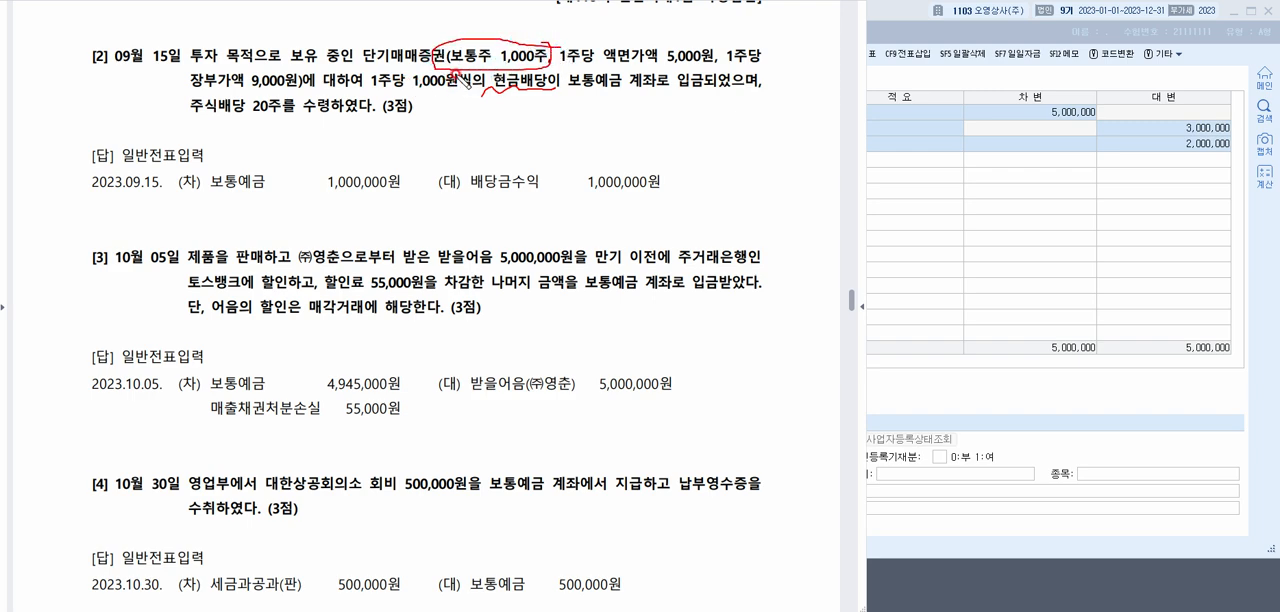
{"action": "mouse_move", "coordinate": [470, 68]}
{"action": "left_mouse_down"}
{"action": "mouse_move", "coordinate": [384, 66]}
{"action": "mouse_move", "coordinate": [460, 100]}
{"action": "mouse_move", "coordinate": [452, 86]}
{"action": "left_mouse_up"}
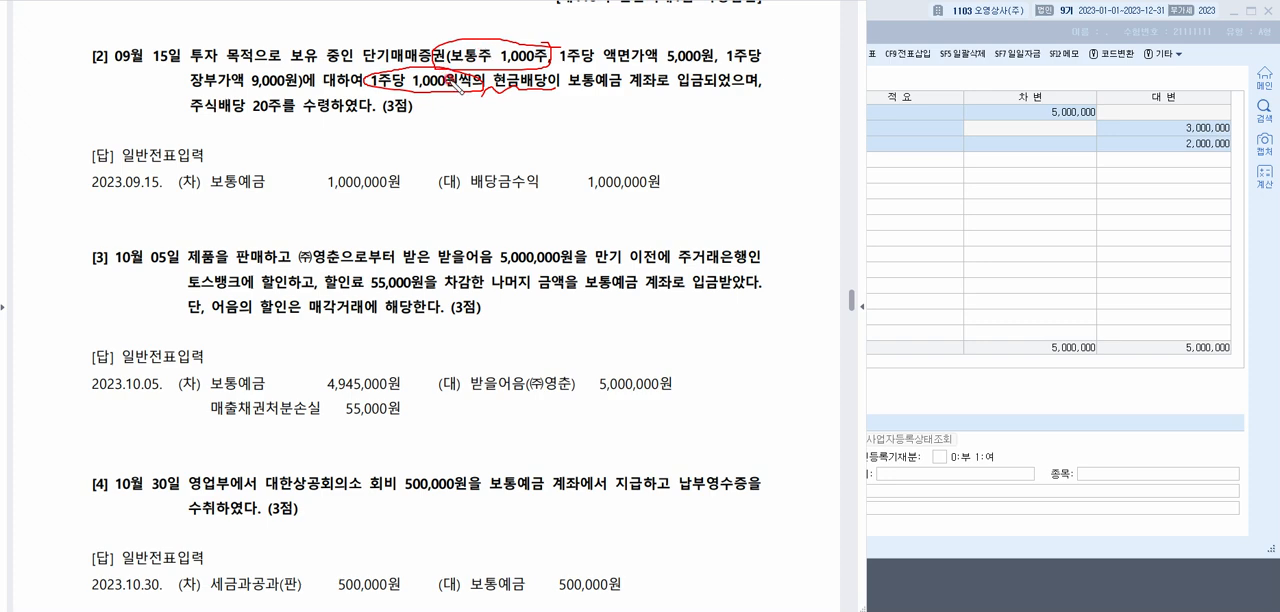
{"action": "left_click_drag", "start_coordinate": [320, 197], "coordinate": [396, 183]}
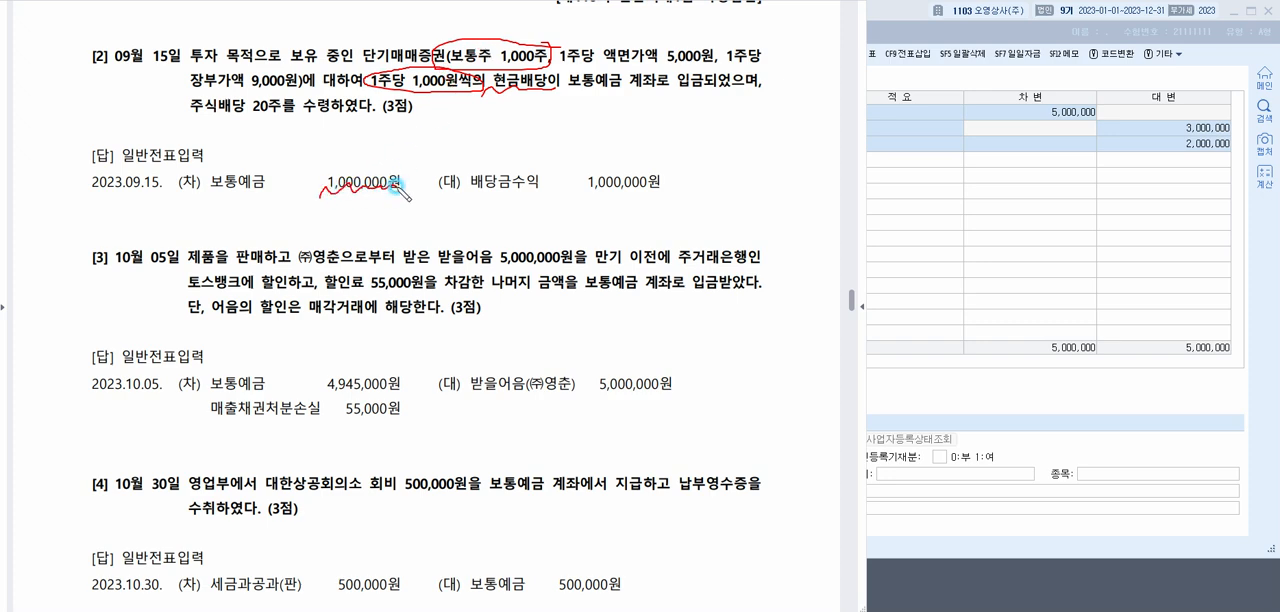
{"action": "left_click_drag", "start_coordinate": [581, 198], "coordinate": [672, 184]}
Write the note "주식배당-회계처리x (주석기록)" below question [2] and clear all annotations
{"action": "left_click", "coordinate": [464, 124]}
{"action": "type", "text": "주"}
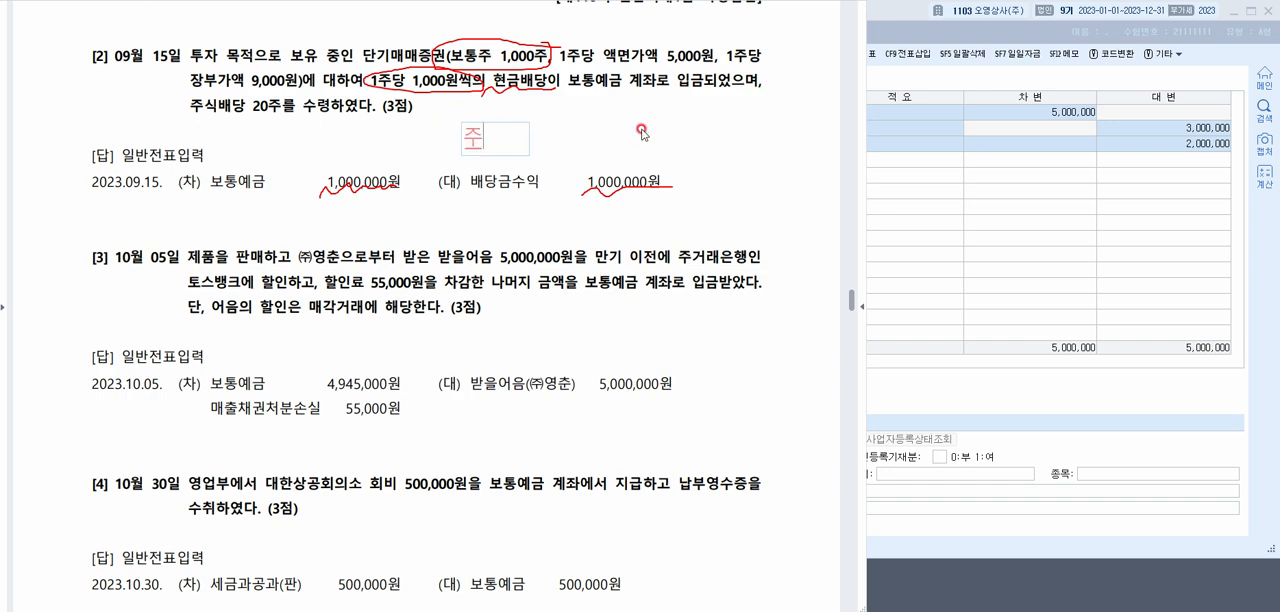
{"action": "type", "text": "식배당-획"}
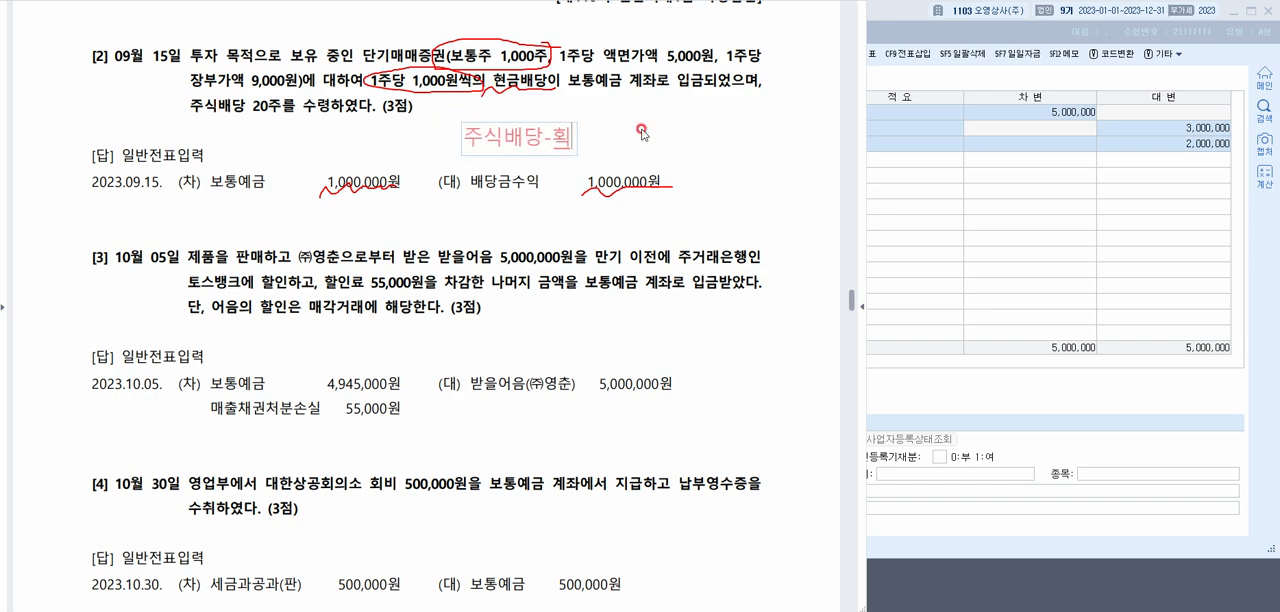
{"action": "key", "text": "BackSpace"}
{"action": "type", "text": "회계처리x"}
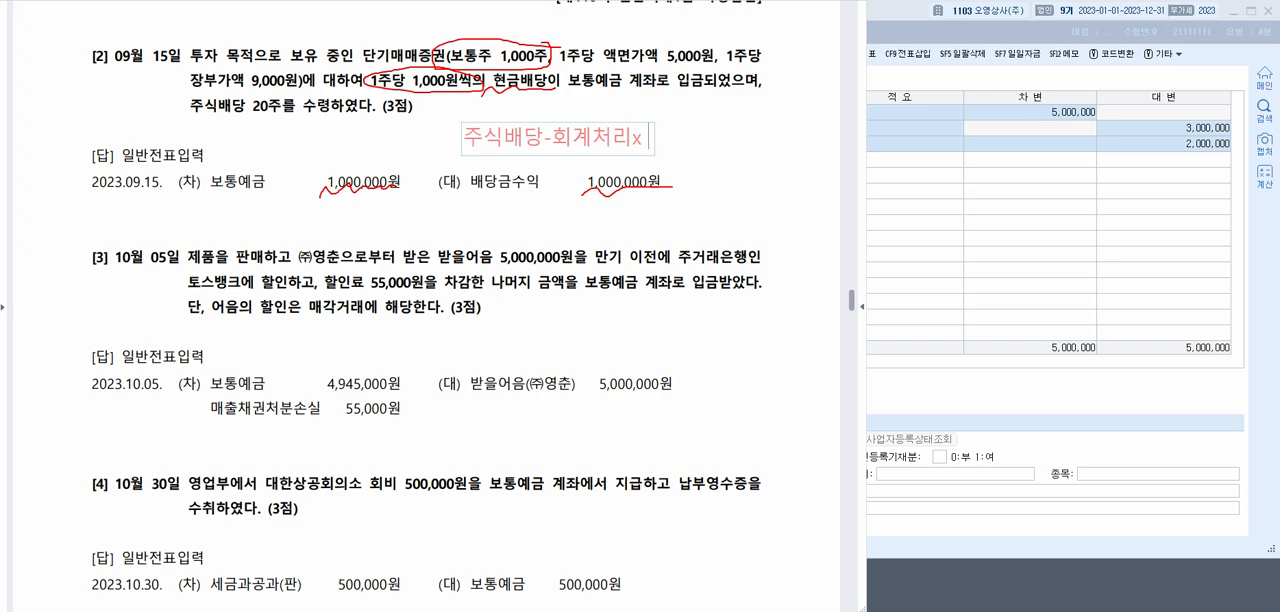
{"action": "type", "text": " (주석기록)"}
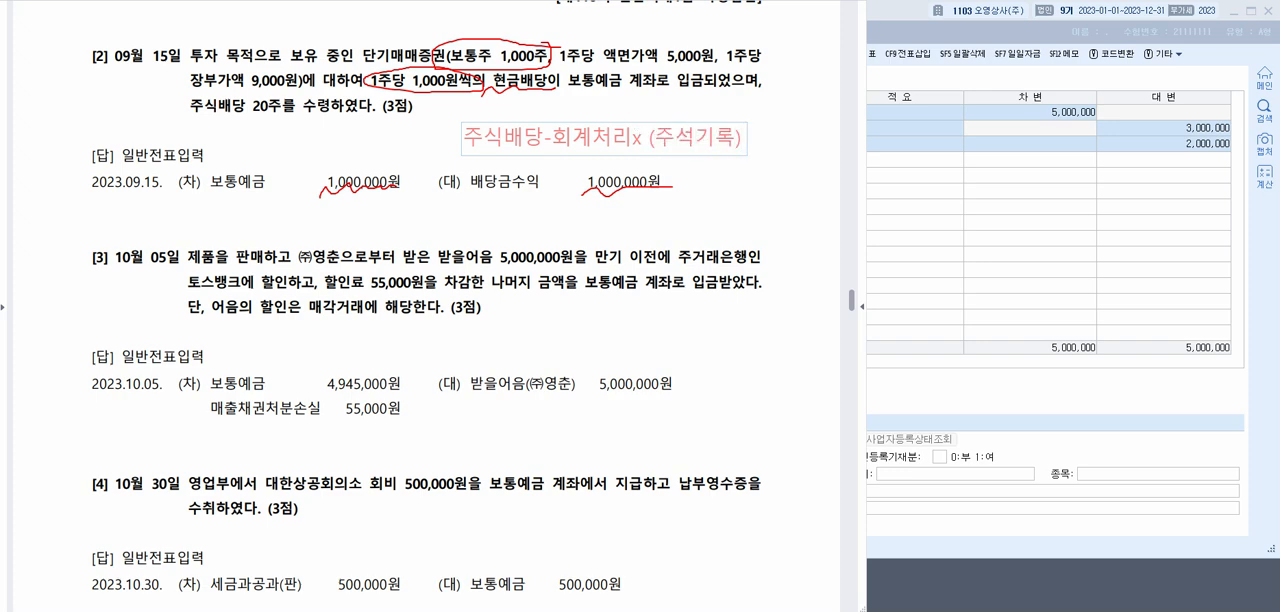
{"action": "left_click", "coordinate": [334, 110]}
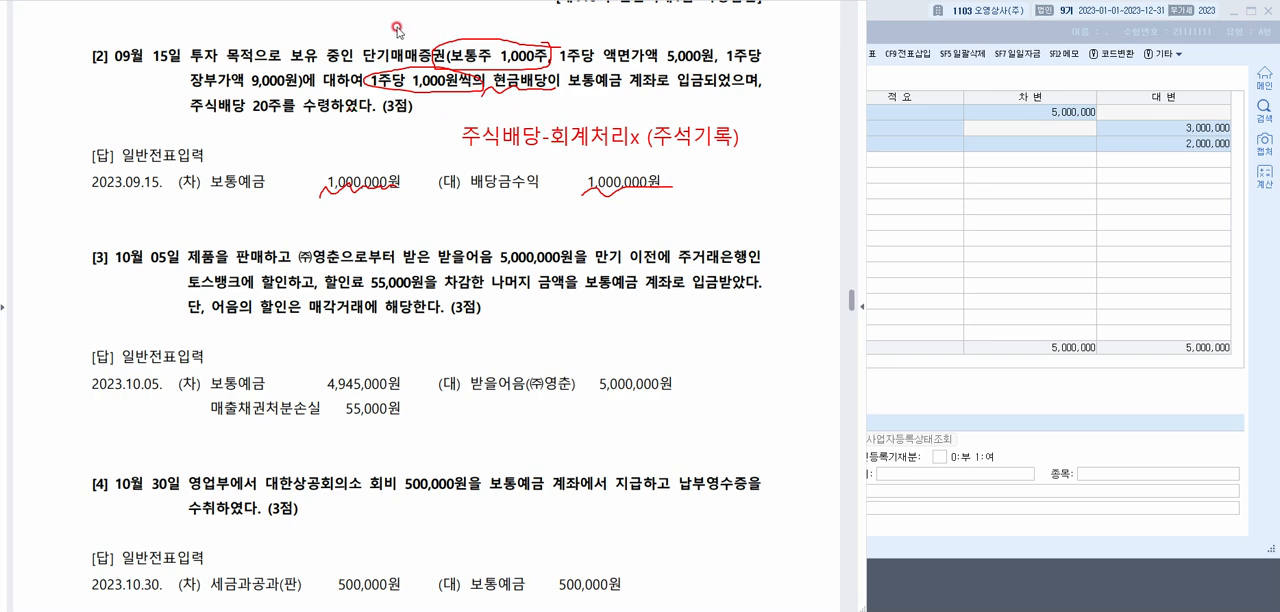
{"action": "key", "text": "Escape"}
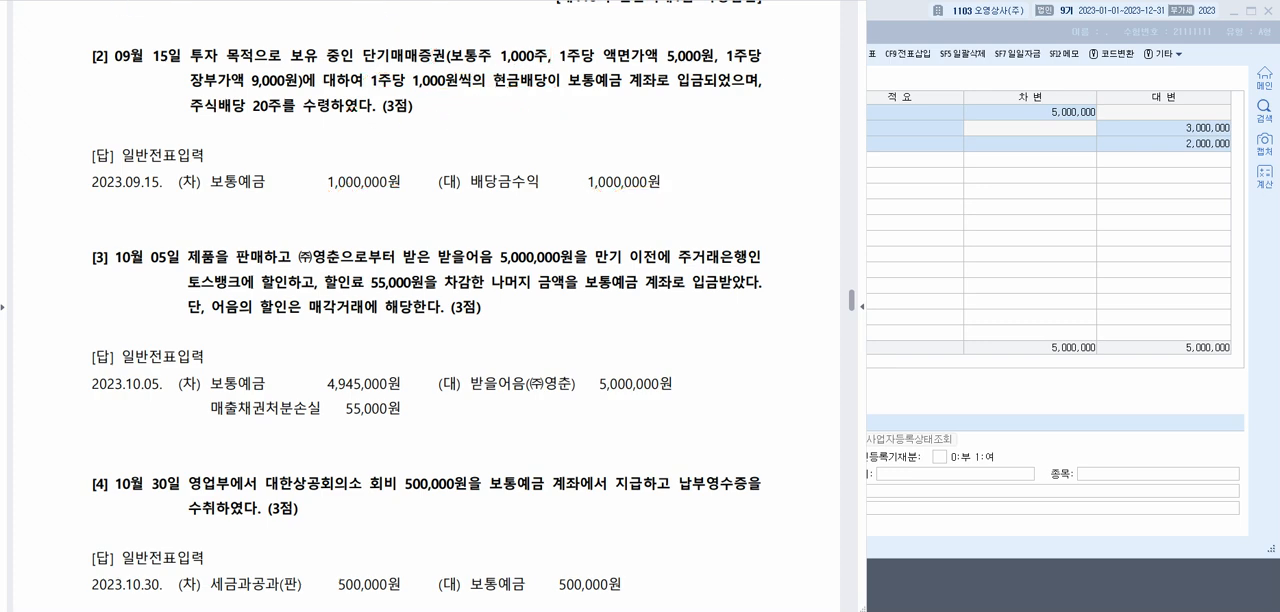
Return to 일반전표입력 and set the voucher date to September 15
{"action": "left_click", "coordinate": [935, 222]}
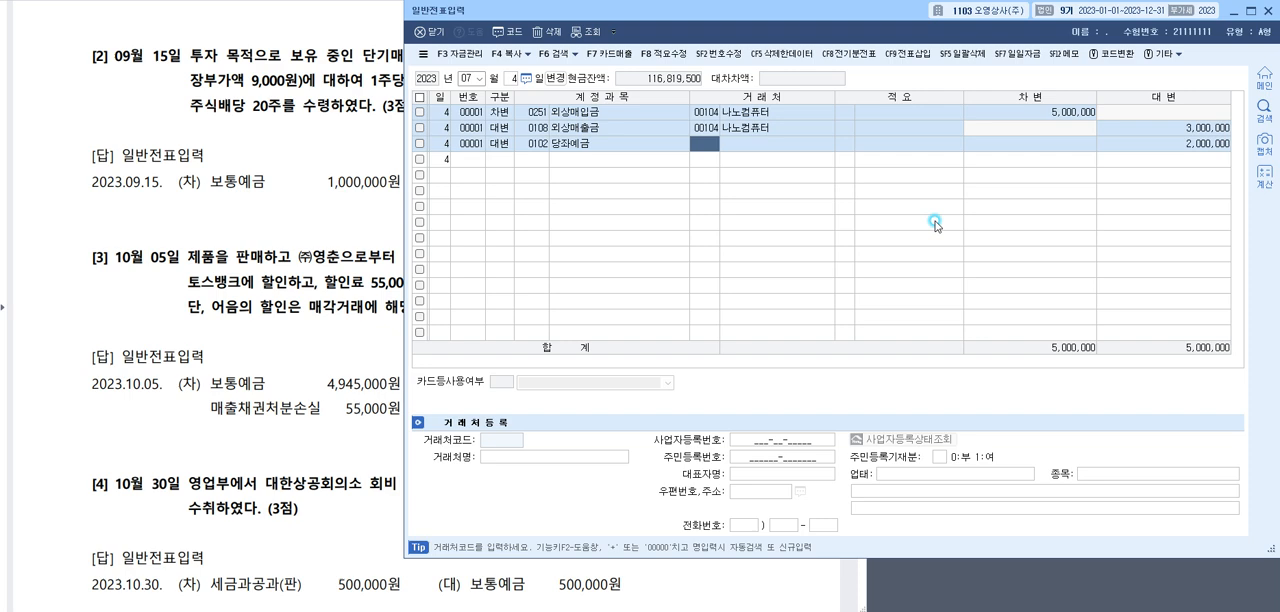
{"action": "left_click", "coordinate": [462, 77]}
{"action": "type", "text": "091"}
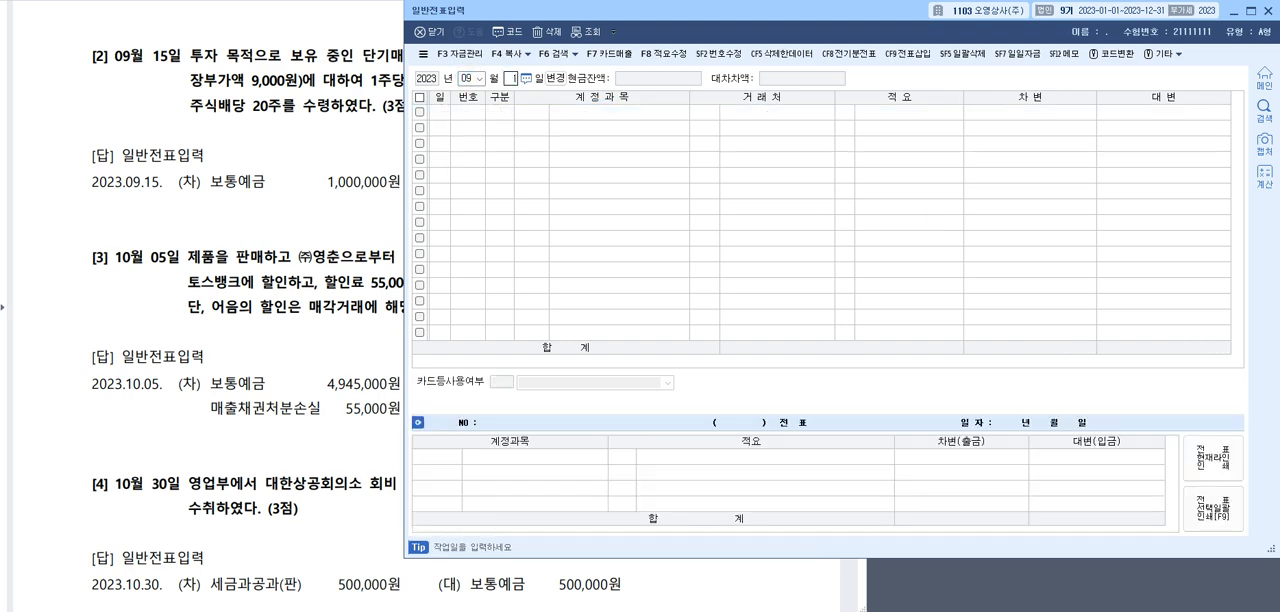
{"action": "type", "text": "5"}
{"action": "key", "text": "Return"}
Enter a debit line for 0103 보통예금 with an amount of 1,000,000
{"action": "type", "text": "3"}
{"action": "key", "text": "Return"}
{"action": "type", "text": "보"}
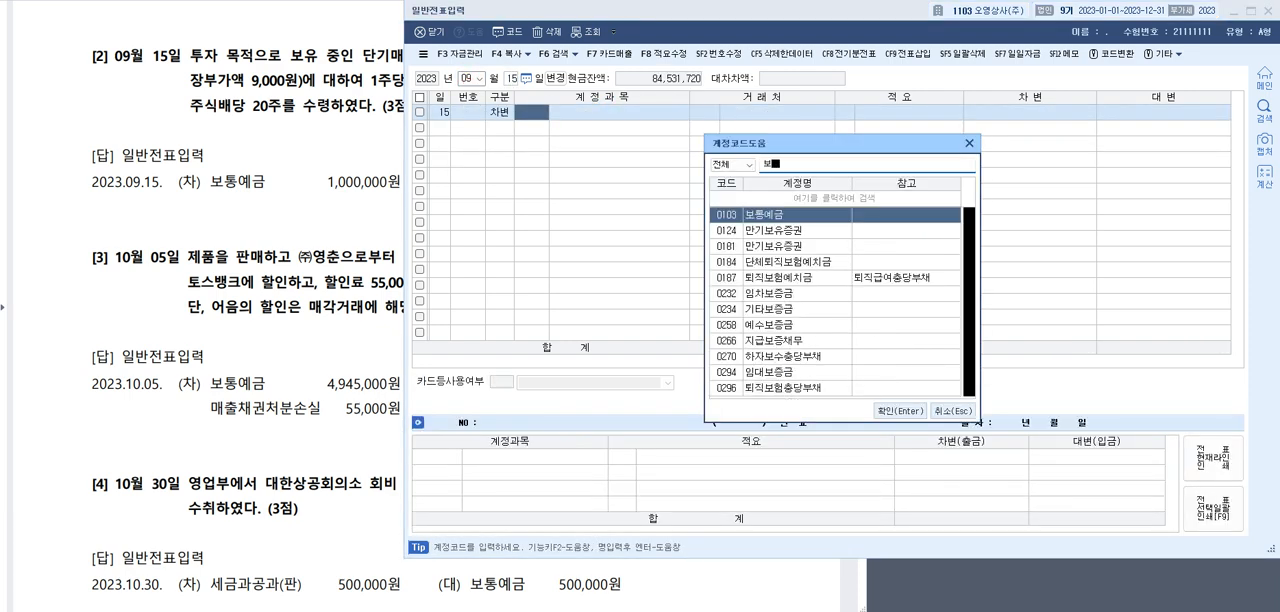
{"action": "key", "text": "Return"}
{"action": "key", "text": "Return"}
{"action": "key", "text": "Return"}
{"action": "type", "text": "1000000"}
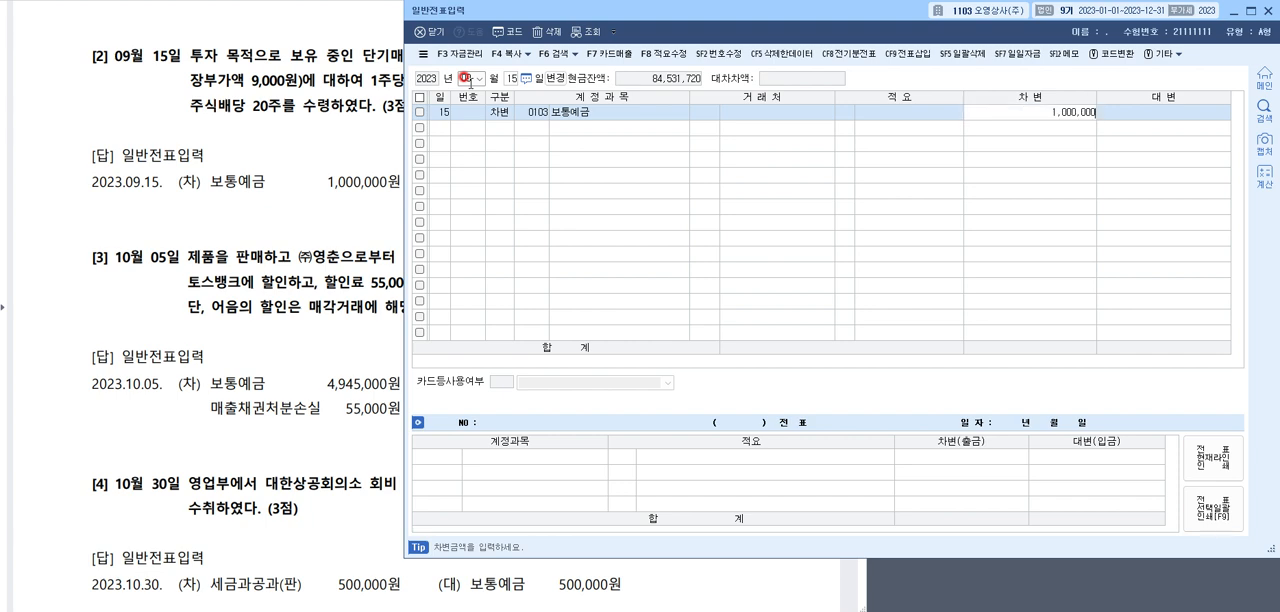
Add a credit line for 0903 배당금수익 of 1,000,000 and return to the answer document at question [3]
{"action": "key", "text": "Return"}
{"action": "type", "text": "4"}
{"action": "key", "text": "Return"}
{"action": "type", "text": "비당금수익"}
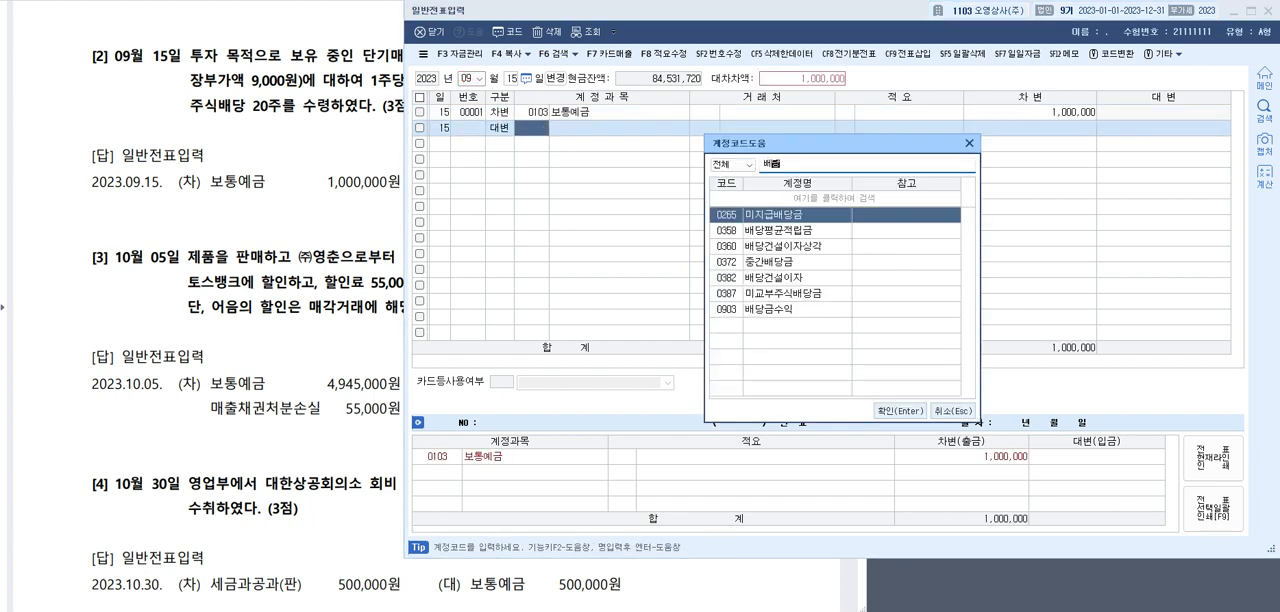
{"action": "key", "text": "Return"}
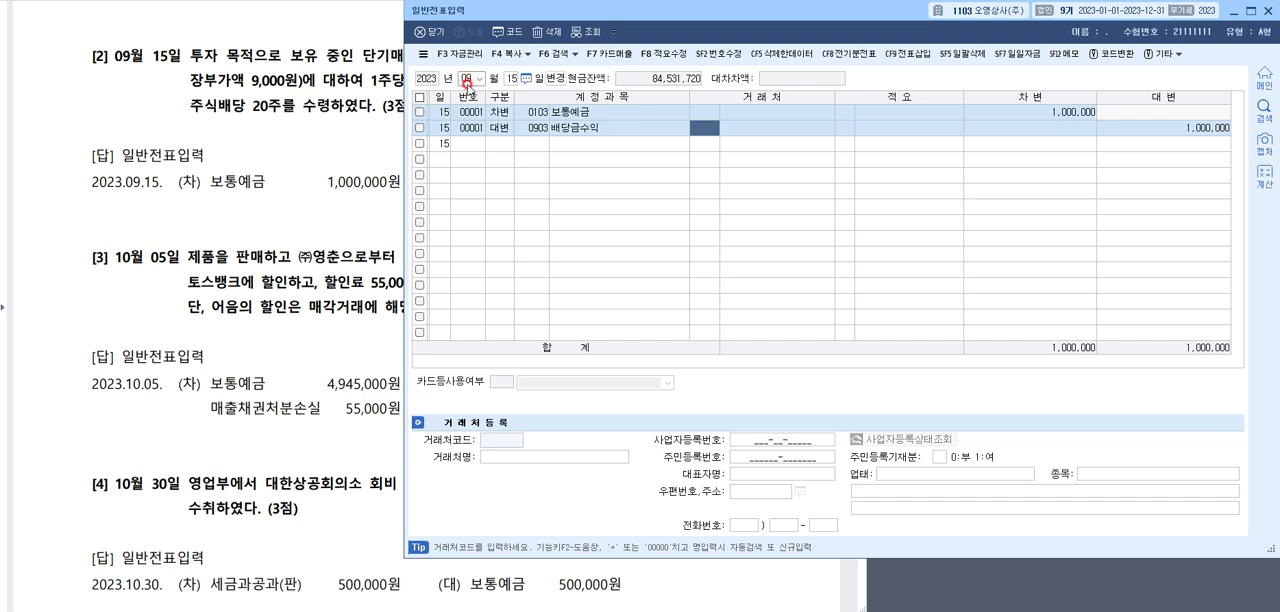
{"action": "left_click", "coordinate": [317, 128]}
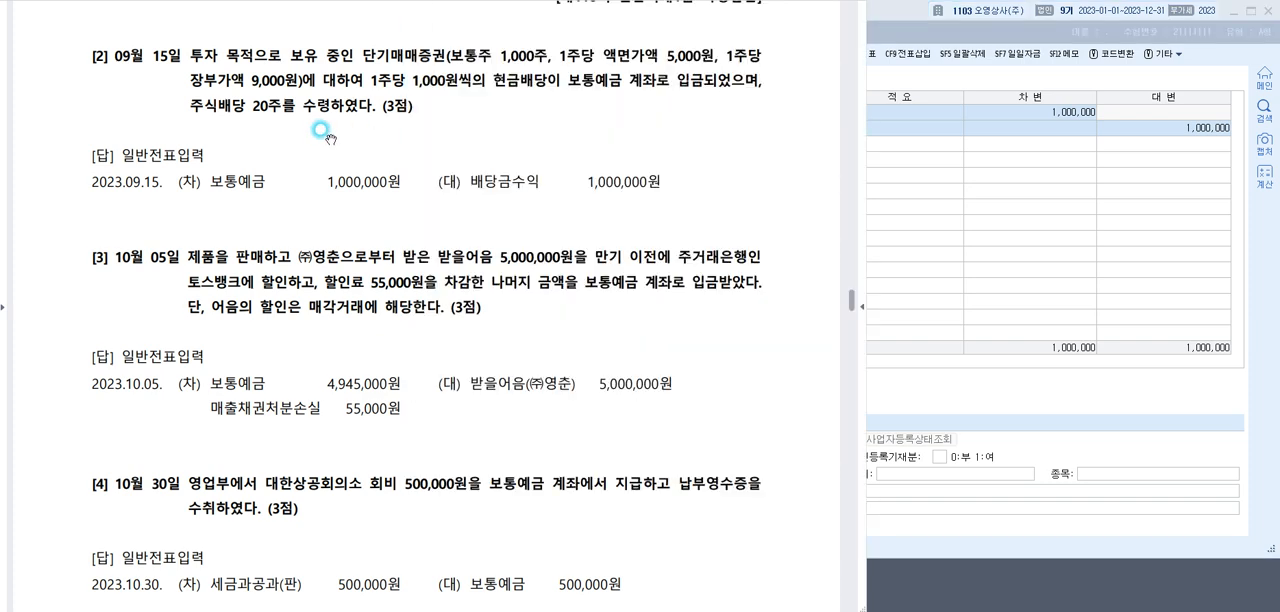
{"action": "scroll", "coordinate": [320, 125], "scroll_direction": "down", "scroll_amount": 3}
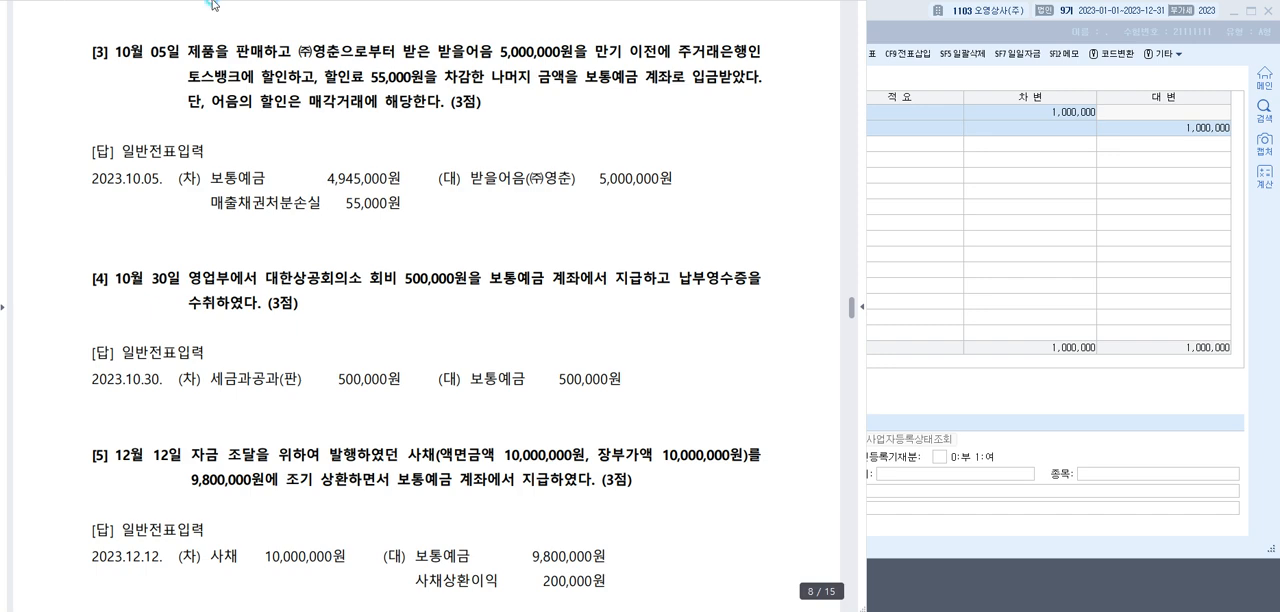
Mark the key terms of question [3] and its answer lines in red on the document, and clear the annotations
{"action": "left_click_drag", "start_coordinate": [435, 63], "coordinate": [585, 60]}
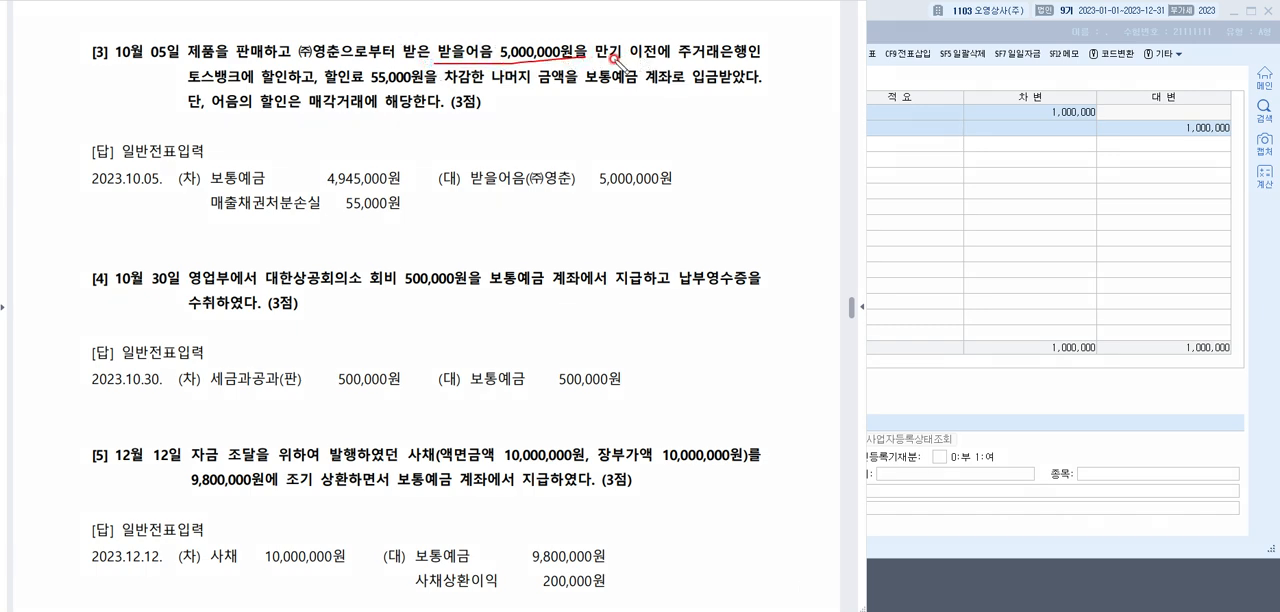
{"action": "mouse_move", "coordinate": [616, 58]}
{"action": "left_mouse_down"}
{"action": "mouse_move", "coordinate": [668, 62]}
{"action": "mouse_move", "coordinate": [600, 40]}
{"action": "mouse_move", "coordinate": [668, 48]}
{"action": "left_mouse_up"}
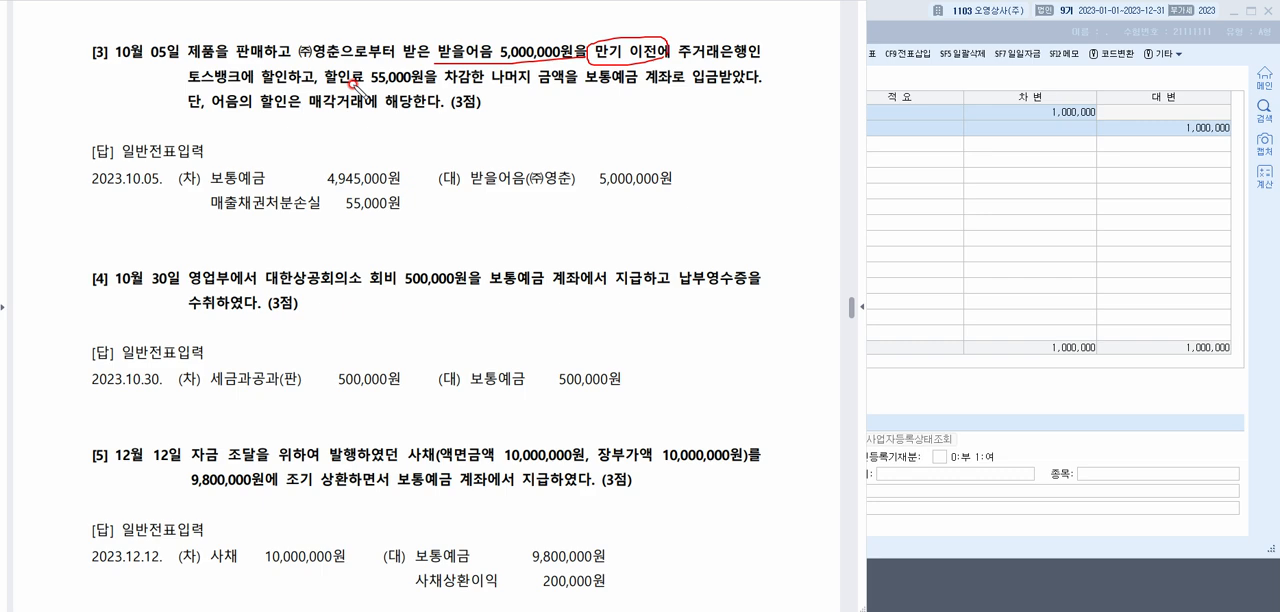
{"action": "left_click_drag", "start_coordinate": [304, 110], "coordinate": [366, 112]}
{"action": "left_click_drag", "start_coordinate": [368, 86], "coordinate": [457, 86]}
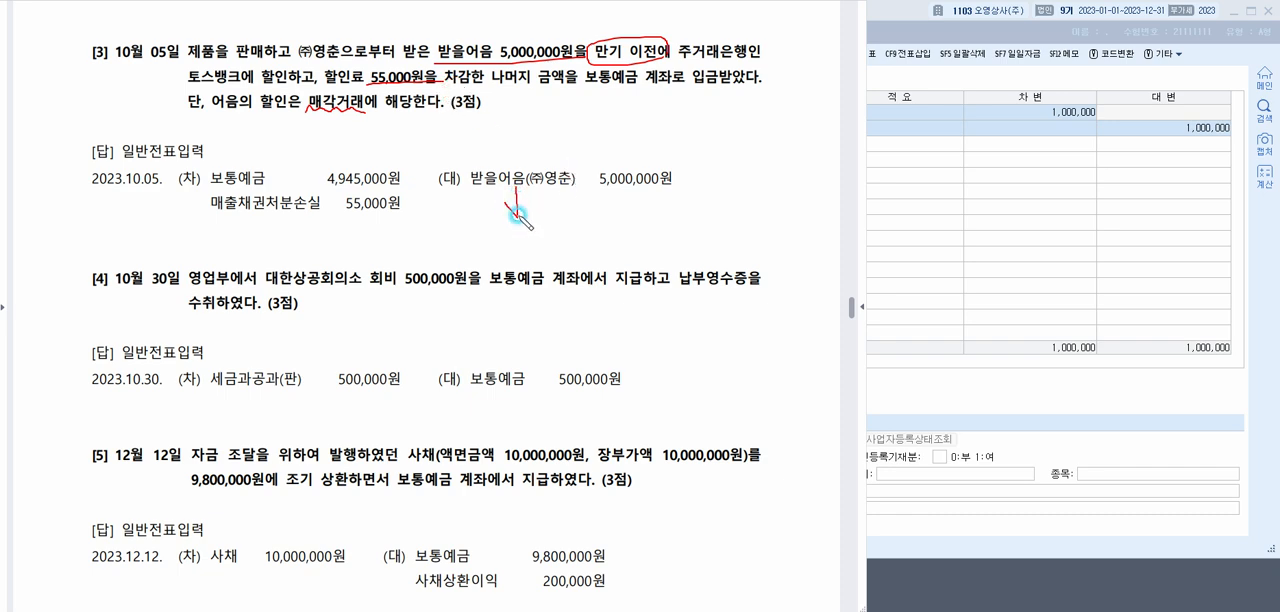
{"action": "left_click_drag", "start_coordinate": [506, 196], "coordinate": [540, 192]}
{"action": "mouse_move", "coordinate": [424, 83]}
{"action": "left_mouse_down"}
{"action": "mouse_move", "coordinate": [438, 155]}
{"action": "mouse_move", "coordinate": [404, 196]}
{"action": "mouse_move", "coordinate": [430, 189]}
{"action": "left_mouse_up"}
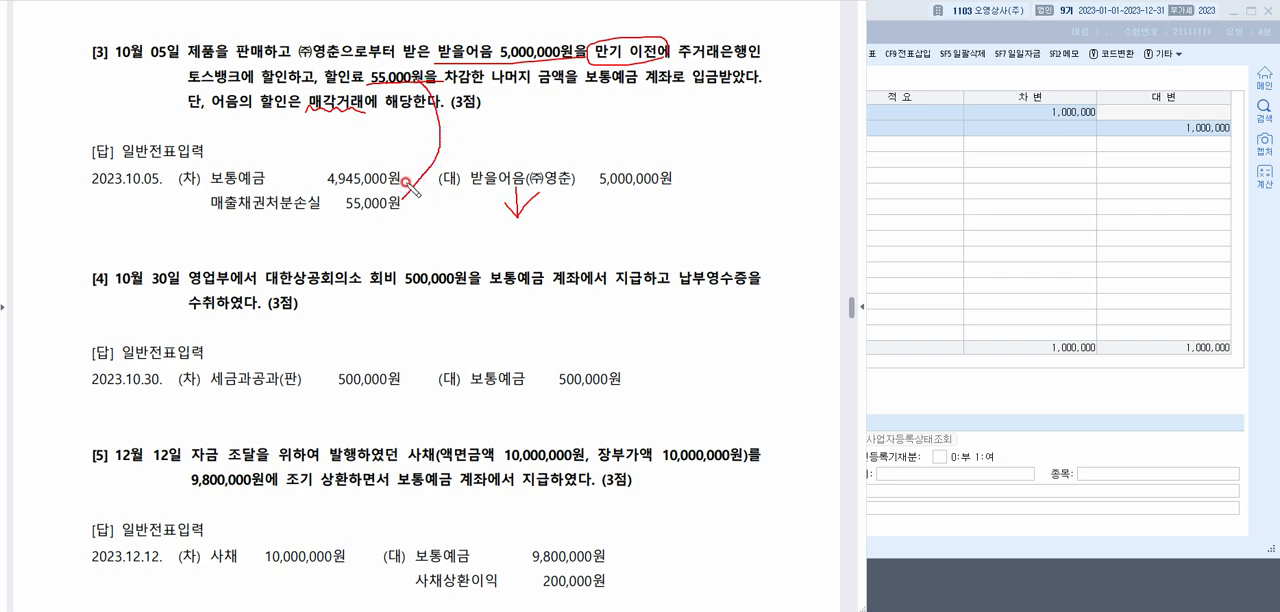
{"action": "mouse_move", "coordinate": [212, 209]}
{"action": "left_mouse_down"}
{"action": "mouse_move", "coordinate": [258, 212]}
{"action": "mouse_move", "coordinate": [255, 226]}
{"action": "mouse_move", "coordinate": [300, 189]}
{"action": "mouse_move", "coordinate": [284, 230]}
{"action": "mouse_move", "coordinate": [340, 208]}
{"action": "mouse_move", "coordinate": [410, 213]}
{"action": "left_mouse_up"}
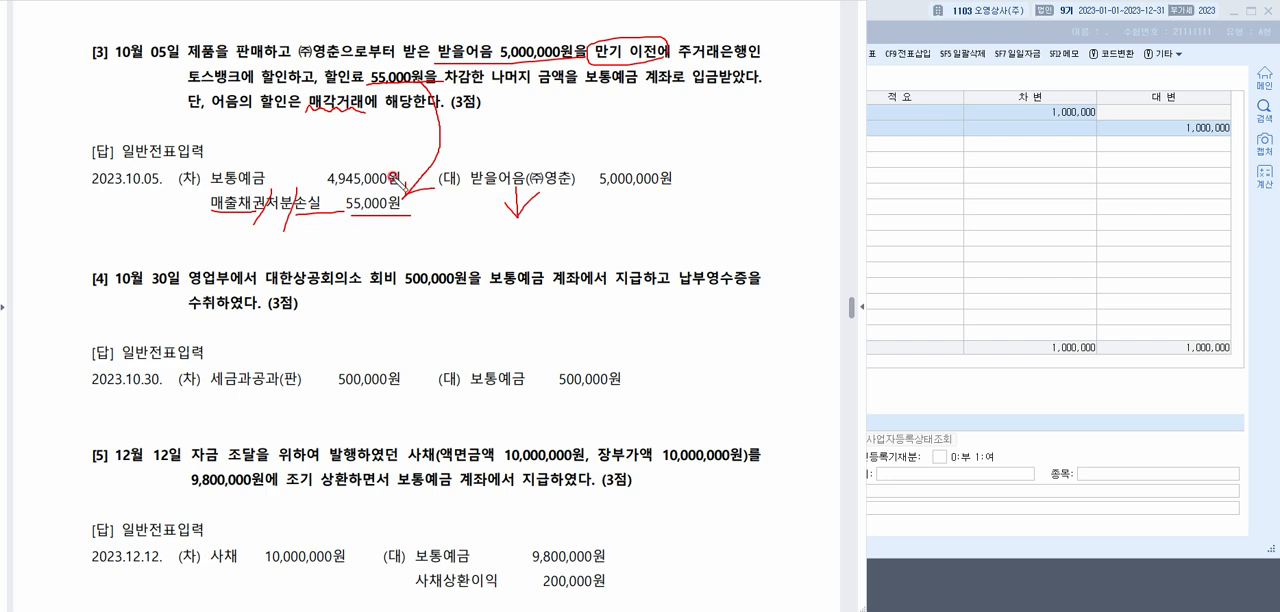
{"action": "key", "text": "Escape"}
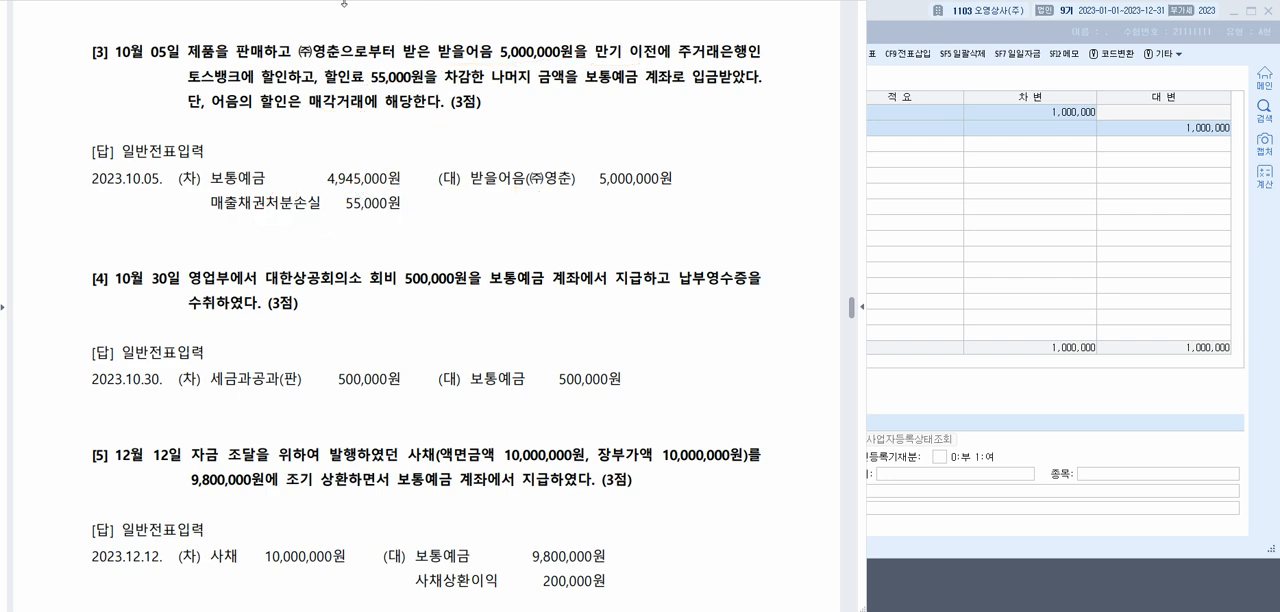
Return to 일반전표입력 and set the voucher date to October 5
{"action": "left_click", "coordinate": [988, 204]}
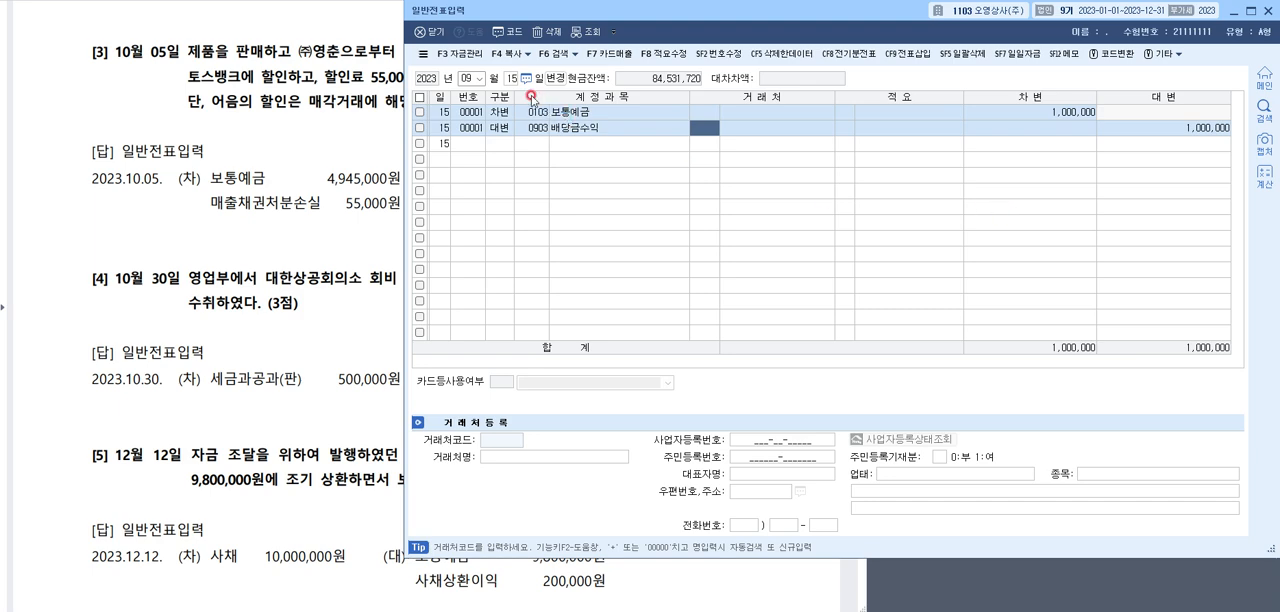
{"action": "left_click", "coordinate": [468, 79]}
{"action": "type", "text": "105"}
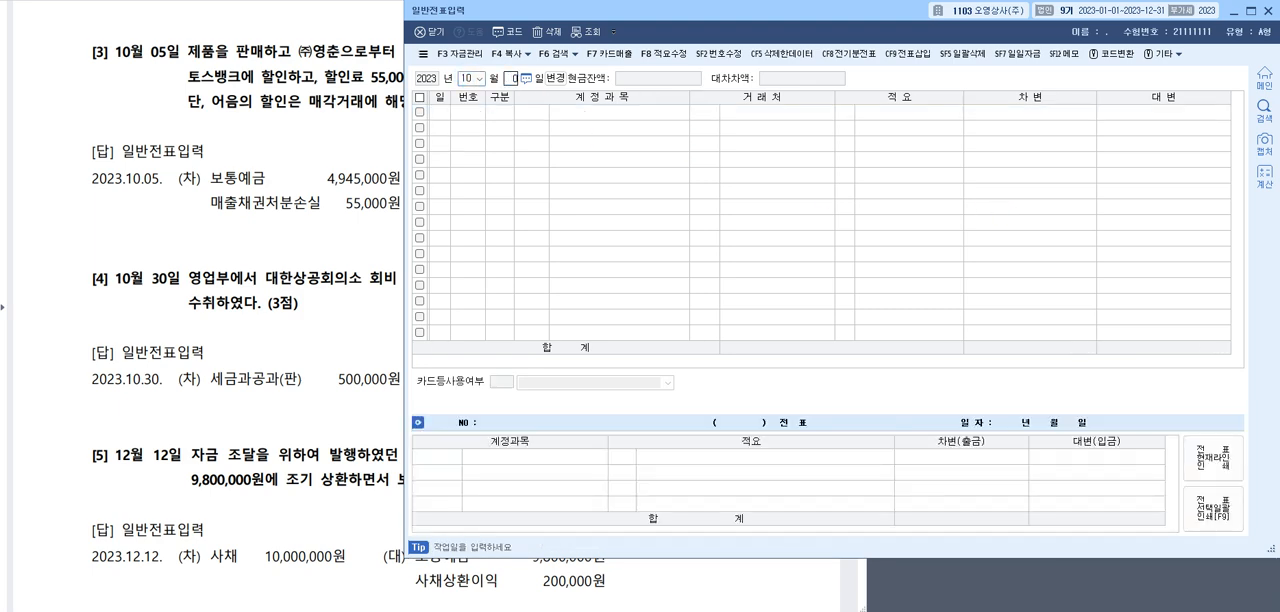
{"action": "key", "text": "Return"}
Enter a debit line for 0103 보통예금 with an amount of 4,945,000
{"action": "type", "text": "3"}
{"action": "key", "text": "F2"}
{"action": "type", "text": "보통"}
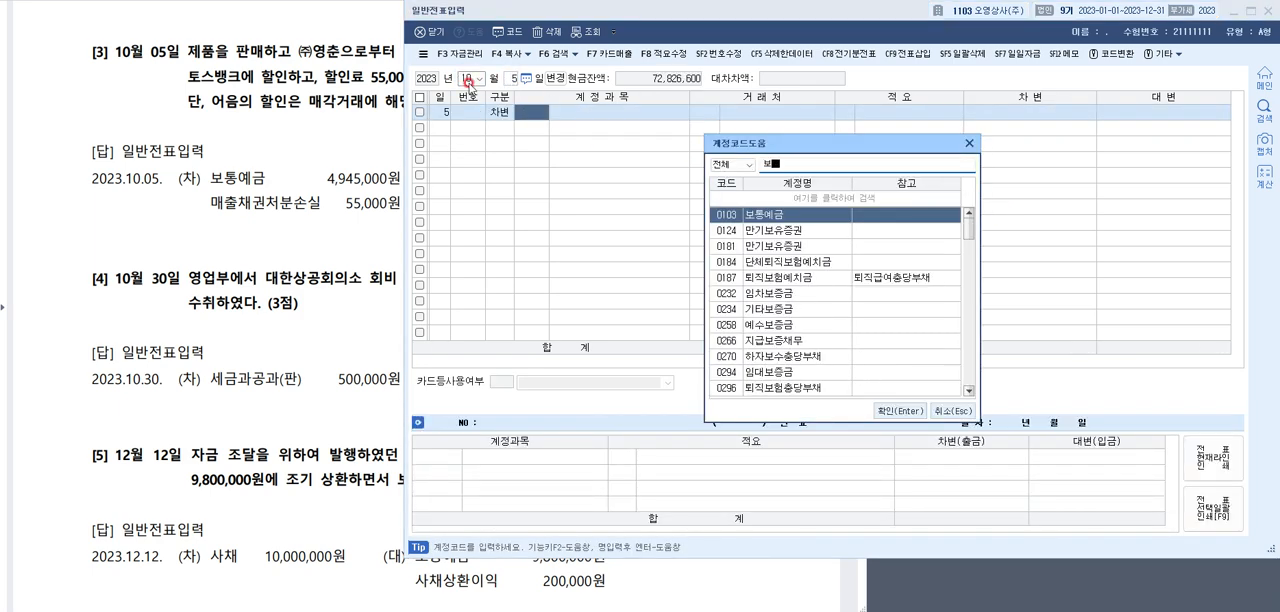
{"action": "key", "text": "Return"}
{"action": "key", "text": "Return"}
{"action": "key", "text": "Return"}
{"action": "key", "text": "Return"}
{"action": "type", "text": "4,9"}
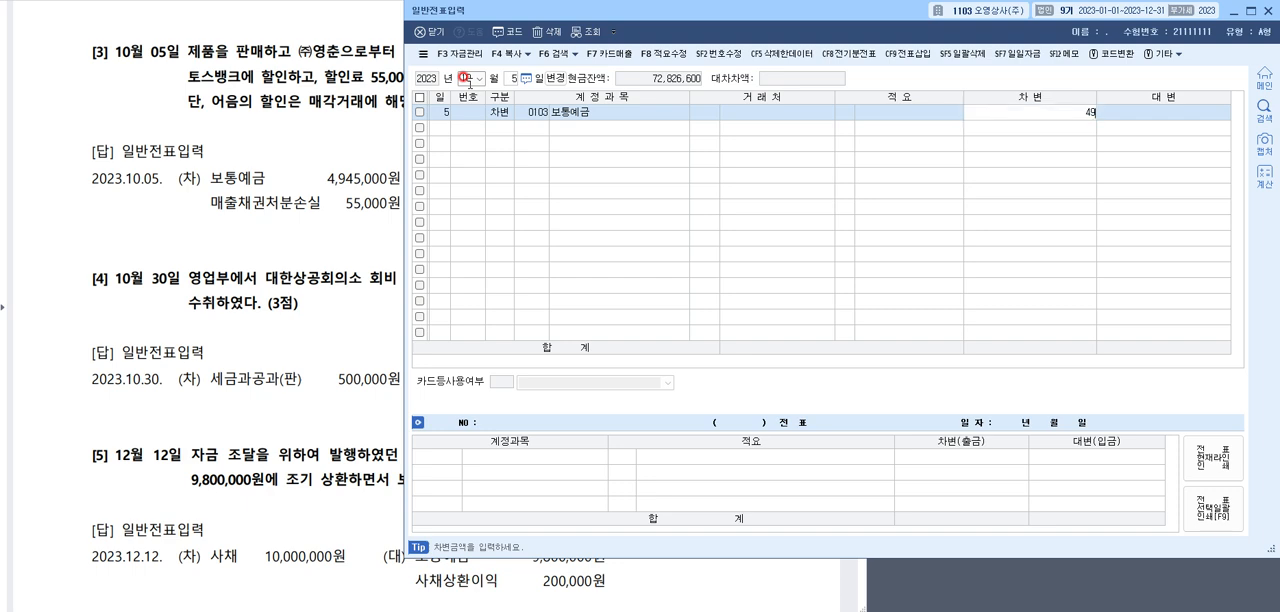
{"action": "type", "text": "45,000"}
{"action": "key", "text": "Return"}
Add a debit line for 0956 매출채권처분손실 with an amount of 55,000
{"action": "key", "text": "F2"}
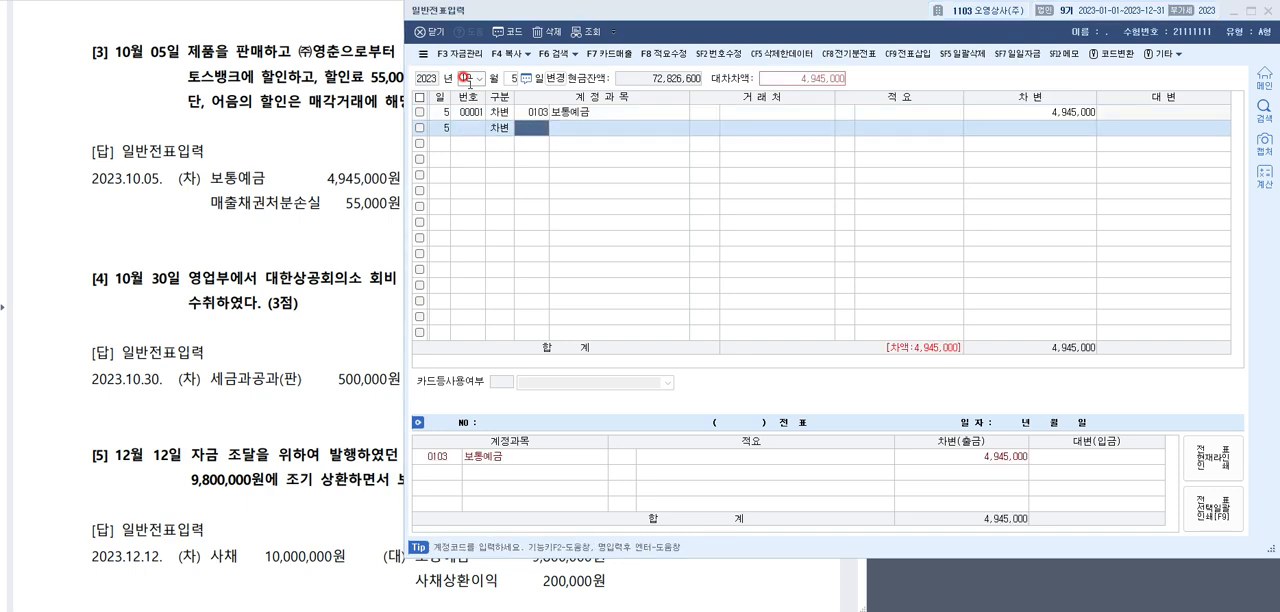
{"action": "type", "text": "ㅁㅁ출ㅊ"}
{"action": "key", "text": "BackSpace"}
{"action": "key", "text": "BackSpace"}
{"action": "key", "text": "BackSpace"}
{"action": "key", "text": "BackSpace"}
{"action": "type", "text": "매출채"}
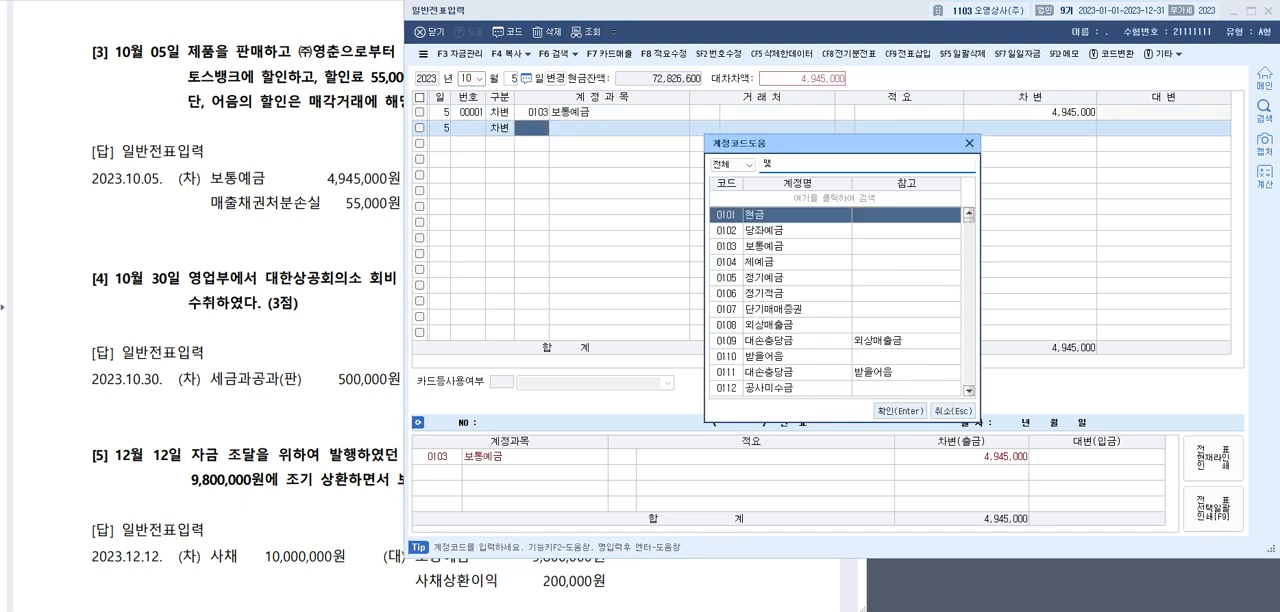
{"action": "key", "text": "Return"}
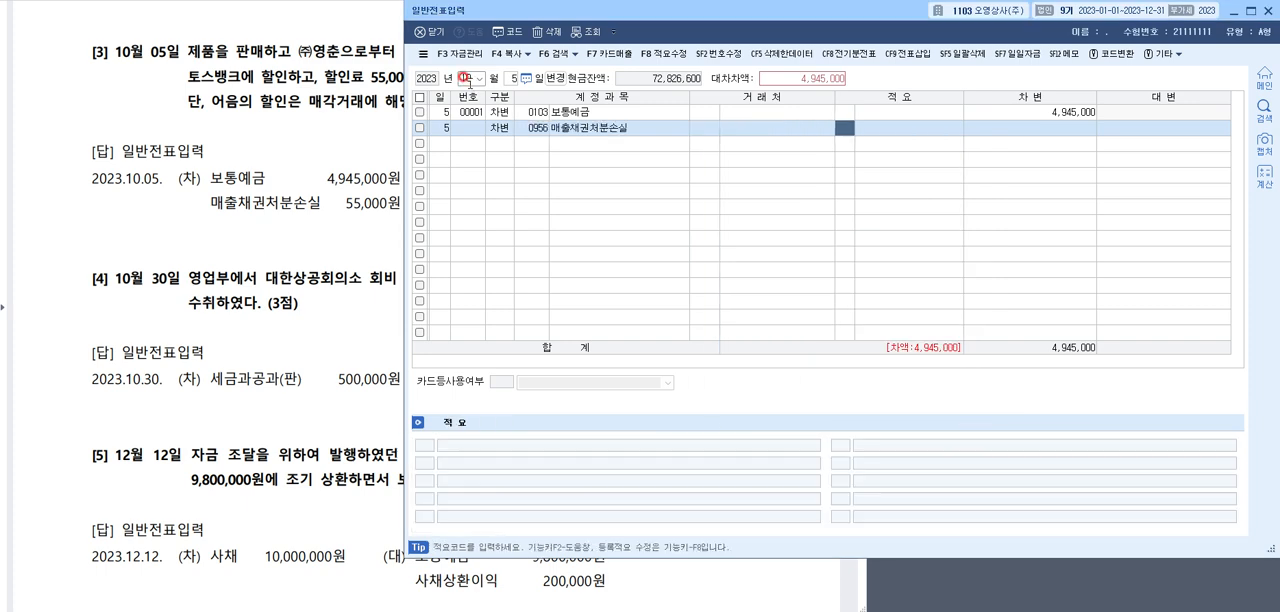
{"action": "key", "text": "Return"}
{"action": "type", "text": "550000"}
{"action": "key", "text": "Return"}
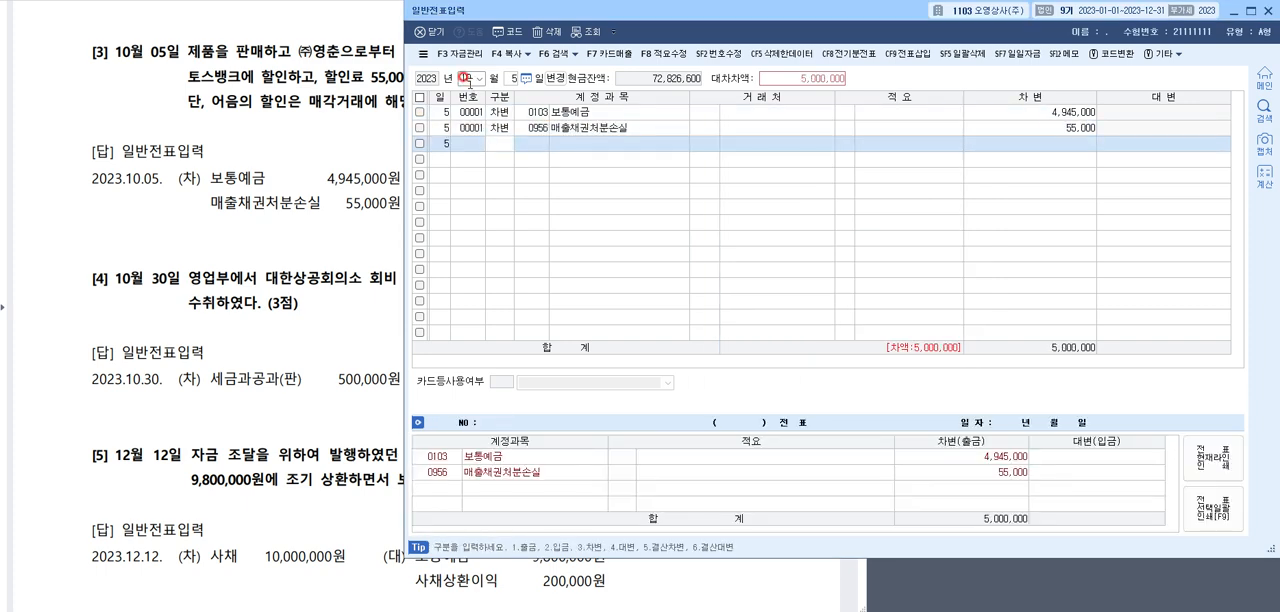
Add a credit line for 0110 받을어음 of 5,000,000 with 00111 (주)영춘 as the 거래처
{"action": "type", "text": "4"}
{"action": "key", "text": "Return"}
{"action": "type", "text": "받을ㅇ"}
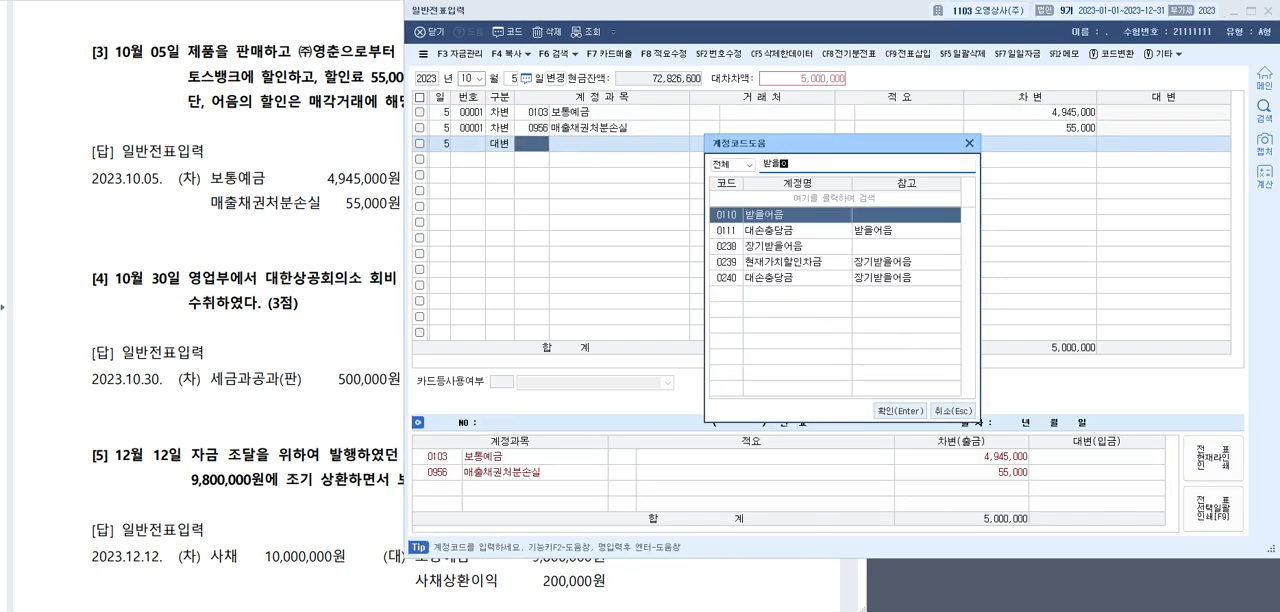
{"action": "key", "text": "Return"}
{"action": "type", "text": "영추"}
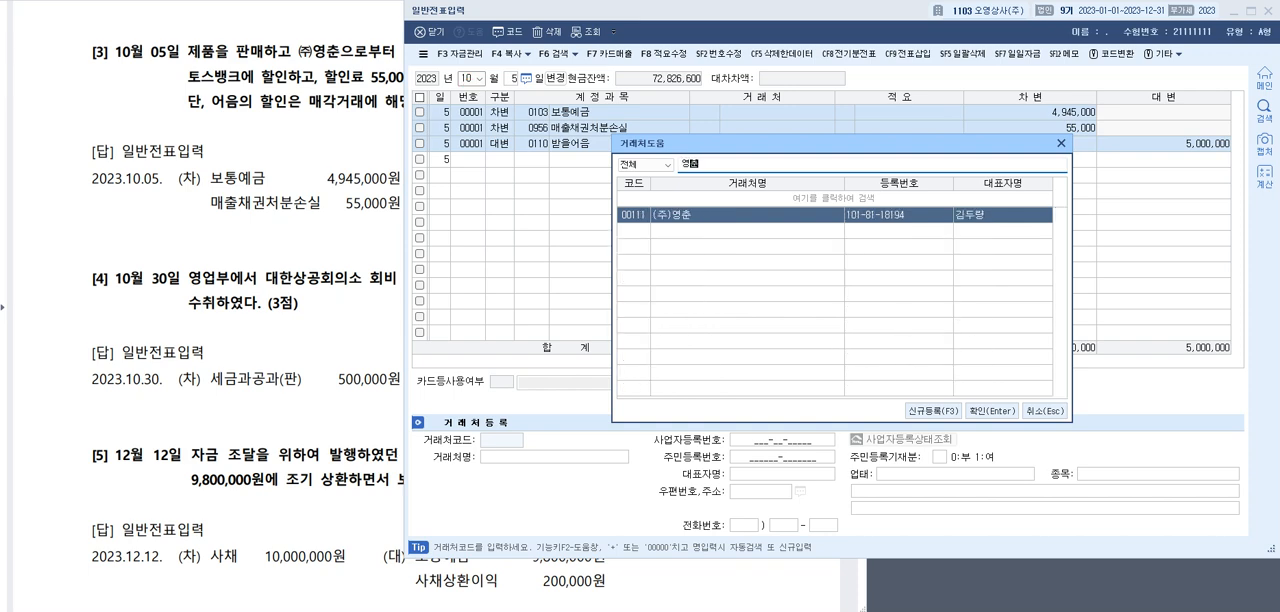
{"action": "key", "text": "Return"}
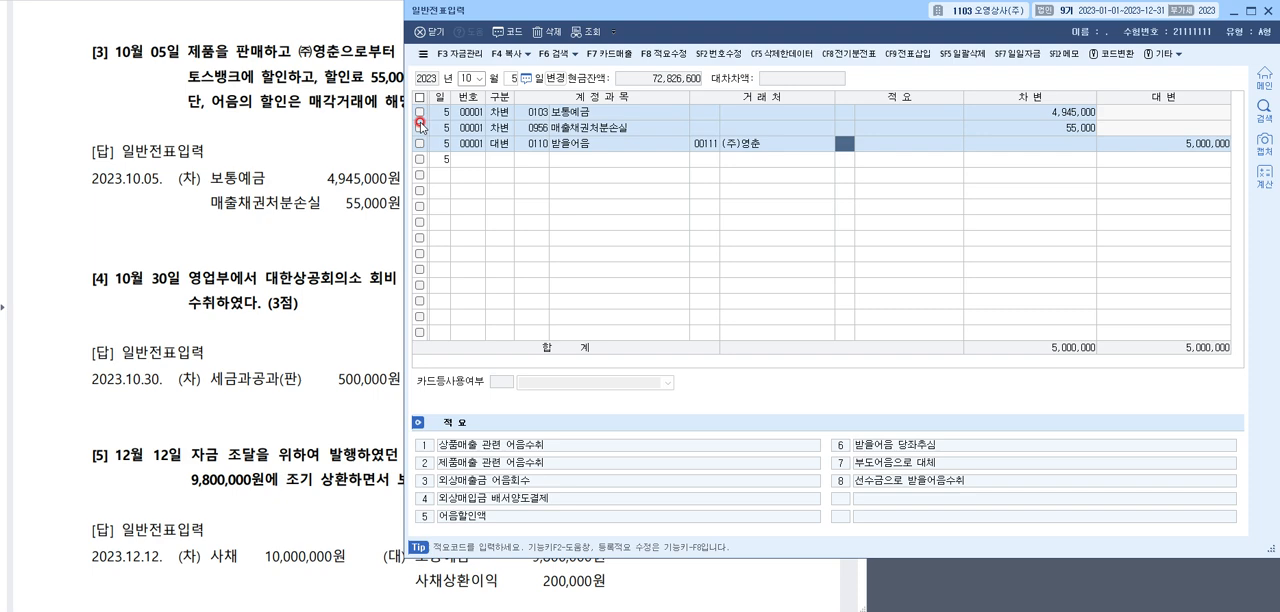
{"action": "left_click", "coordinate": [531, 128]}
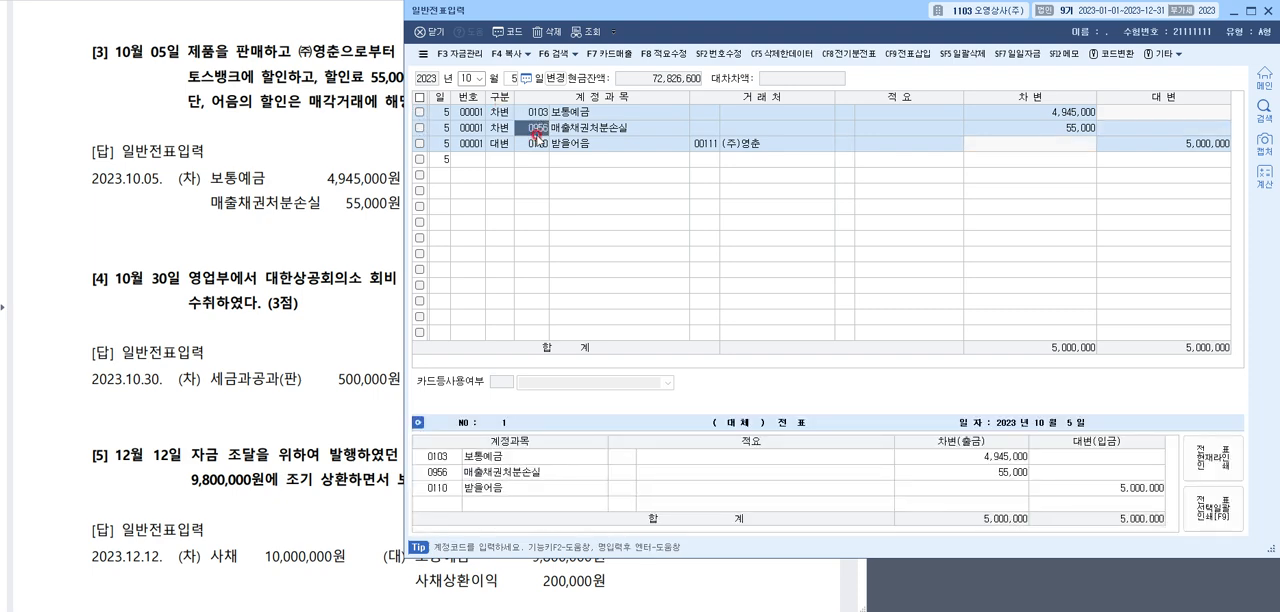
Go to question [4] in the answer document, underline 대한상공회의소 회비 in red and draw an arrow to 세금과공과(판)
{"action": "left_click", "coordinate": [340, 157]}
{"action": "scroll", "coordinate": [425, 170], "scroll_direction": "down", "scroll_amount": 3}
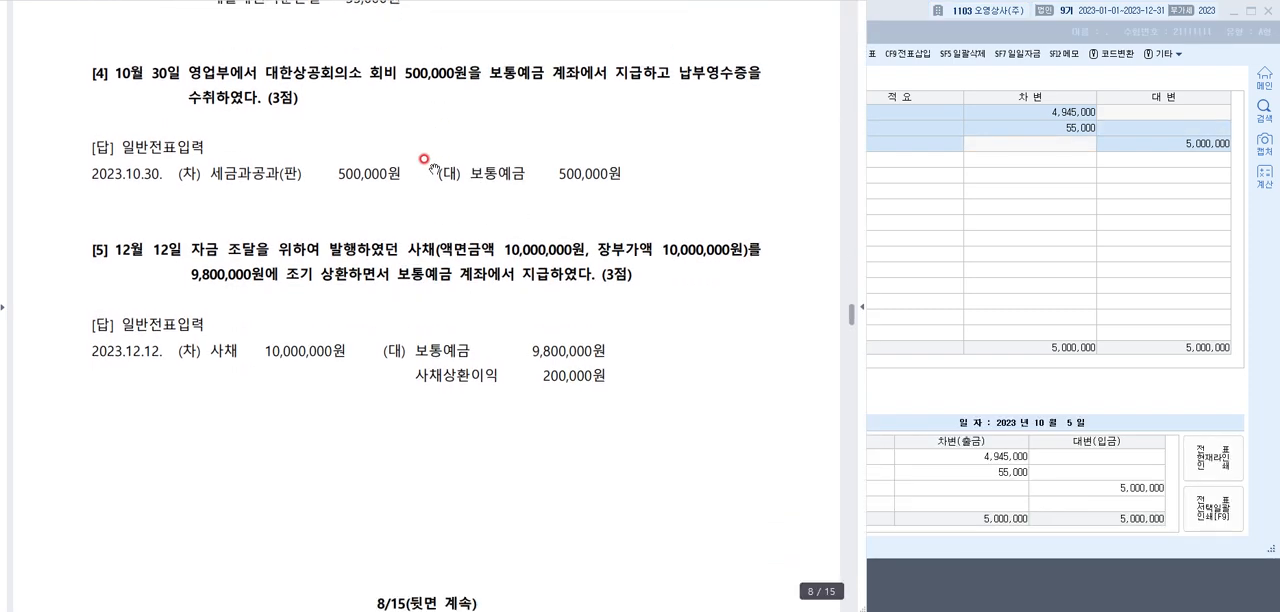
{"action": "scroll", "coordinate": [432, 170], "scroll_direction": "down", "scroll_amount": 1}
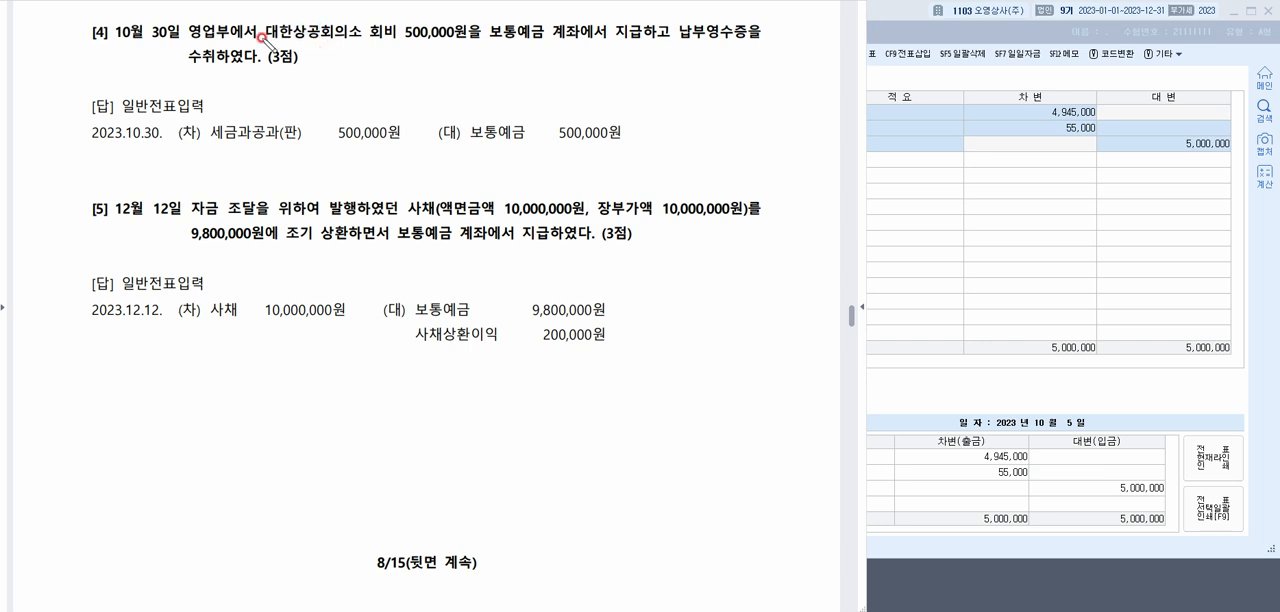
{"action": "mouse_move", "coordinate": [262, 46]}
{"action": "left_mouse_down"}
{"action": "mouse_move", "coordinate": [400, 40]}
{"action": "mouse_move", "coordinate": [260, 107]}
{"action": "mouse_move", "coordinate": [316, 108]}
{"action": "left_mouse_up"}
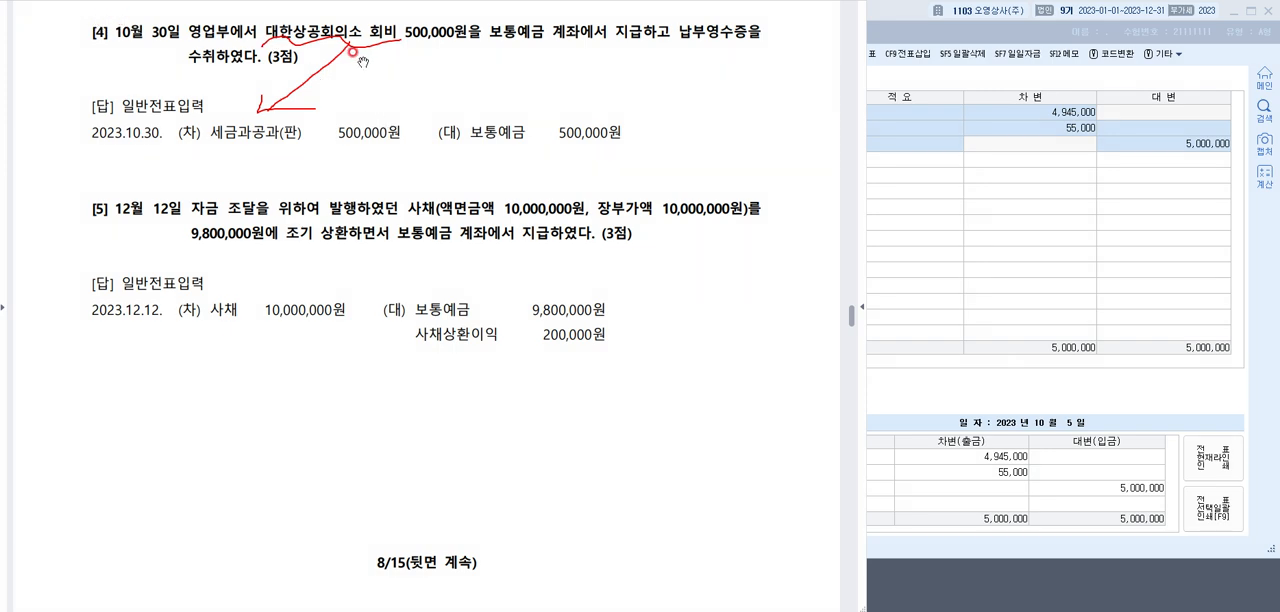
Return to 일반전표입력 and set the voucher date to October 30
{"action": "left_click", "coordinate": [877, 140]}
{"action": "left_click", "coordinate": [460, 77]}
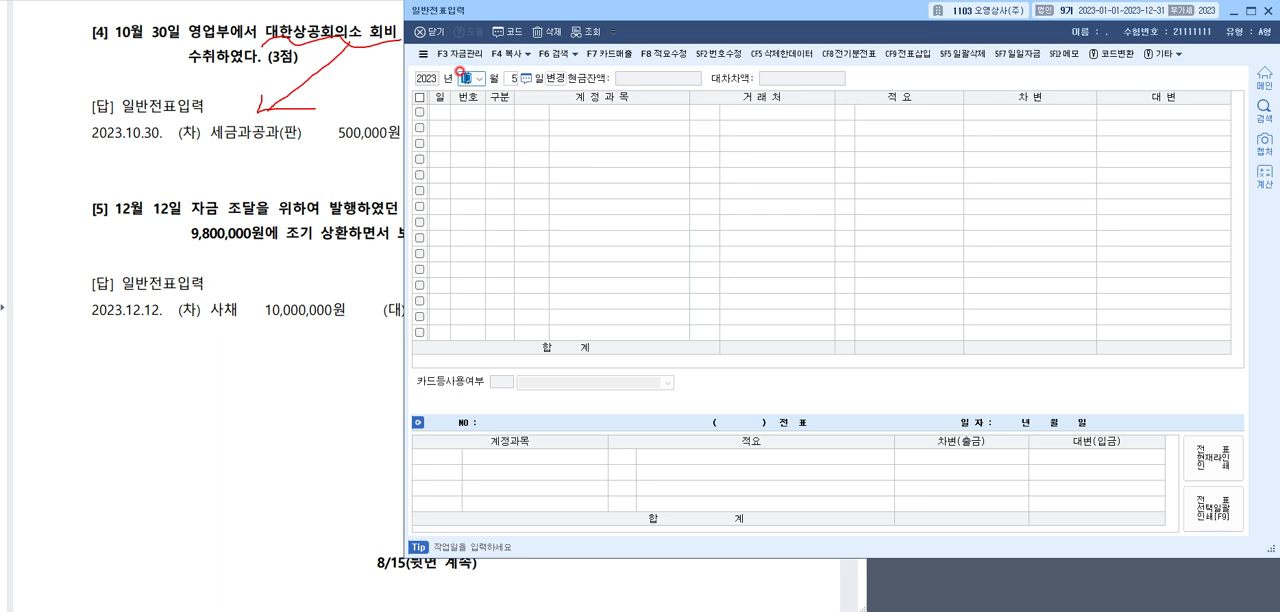
{"action": "type", "text": "1030"}
{"action": "key", "text": "Return"}
Enter a debit line for 0817 세금과공과 (판매관리비) with an amount of 500,000
{"action": "type", "text": "30"}
{"action": "key", "text": "Return"}
{"action": "key", "text": "F2"}
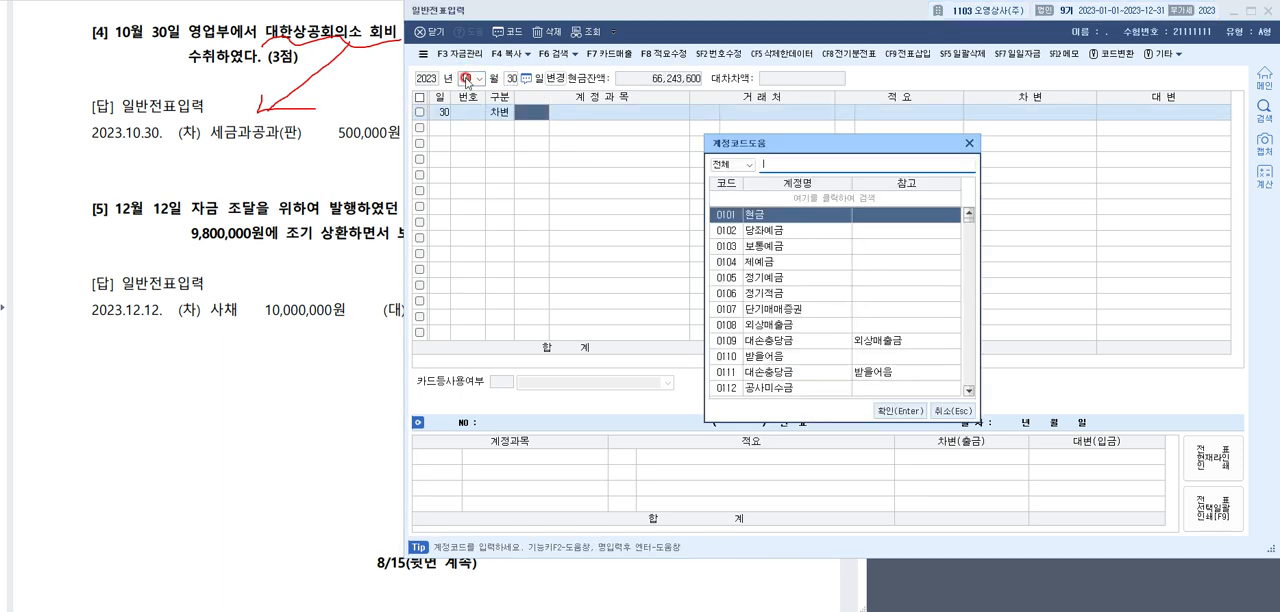
{"action": "type", "text": "세금과"}
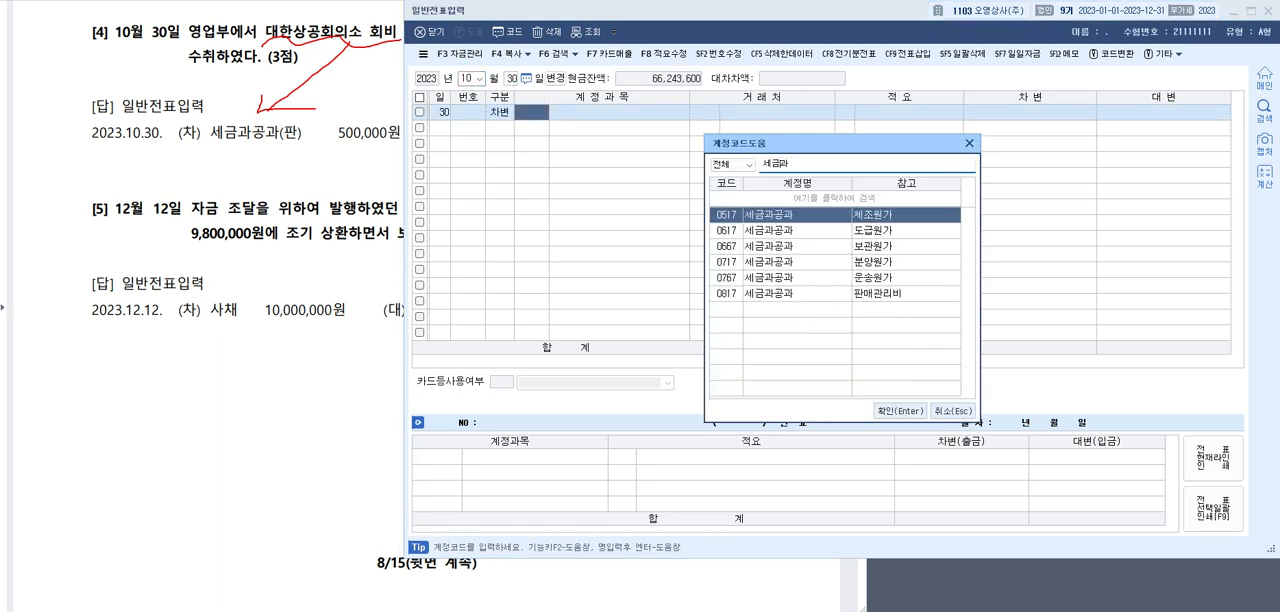
{"action": "key", "text": "Down"}
{"action": "key", "text": "Down"}
{"action": "key", "text": "Down"}
{"action": "key", "text": "Down"}
{"action": "key", "text": "Down"}
{"action": "key", "text": "Return"}
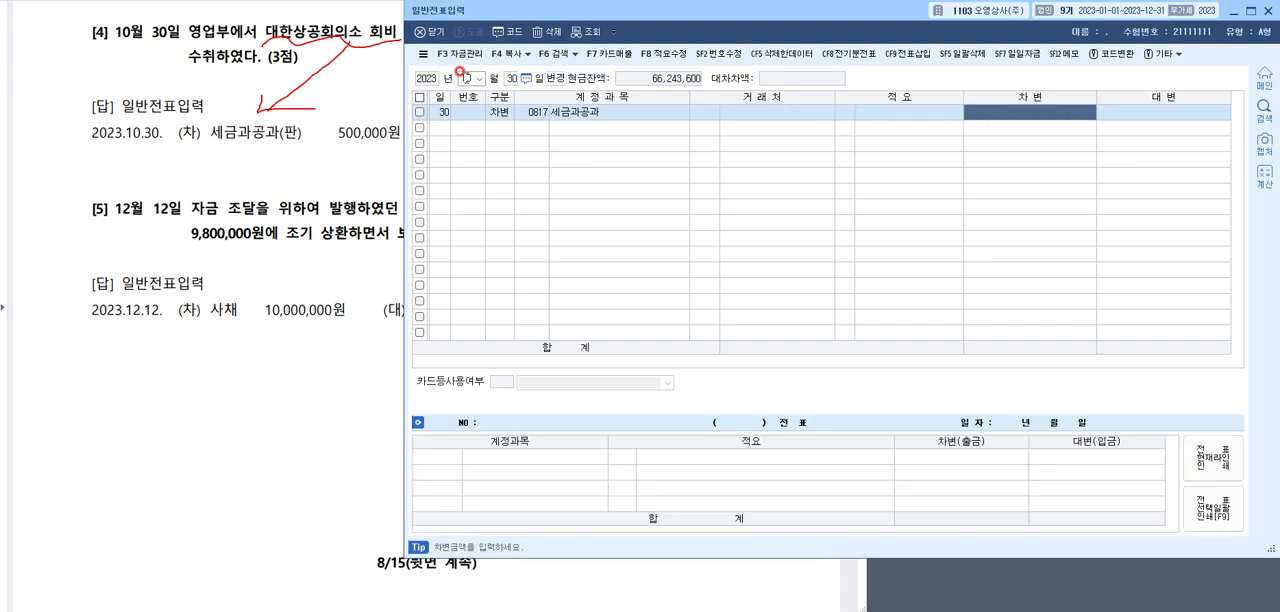
{"action": "type", "text": "500,000"}
{"action": "key", "text": "Return"}
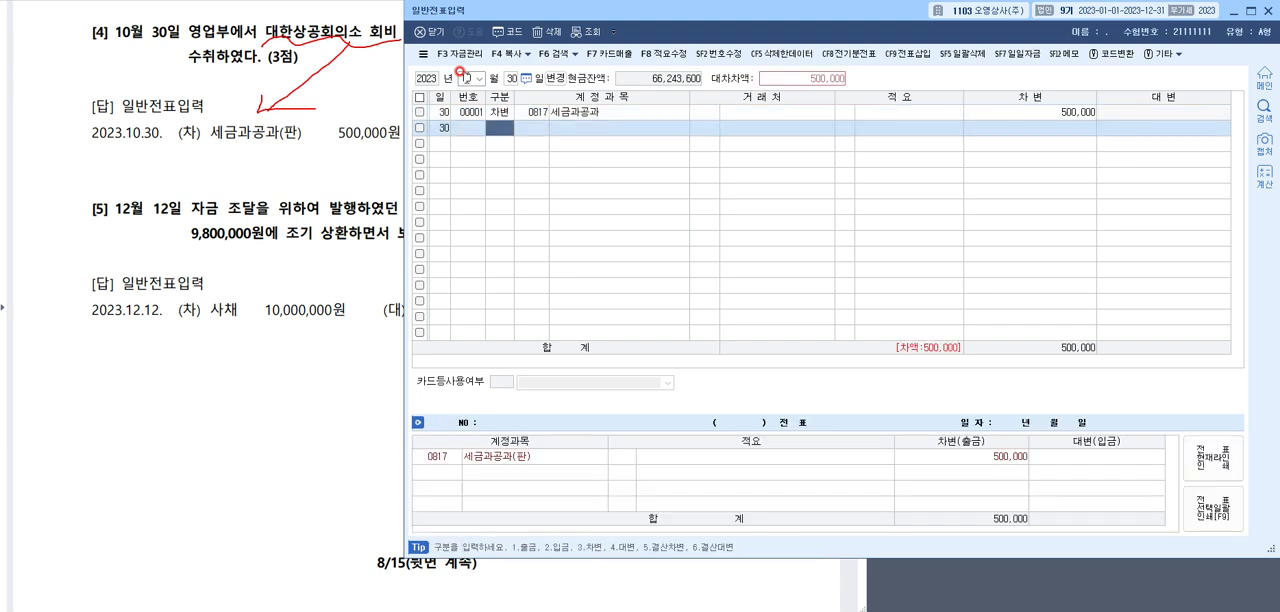
Check the answer to question [4] and add a credit line for 0103 보통예금 of 500,000
{"action": "left_click", "coordinate": [240, 110]}
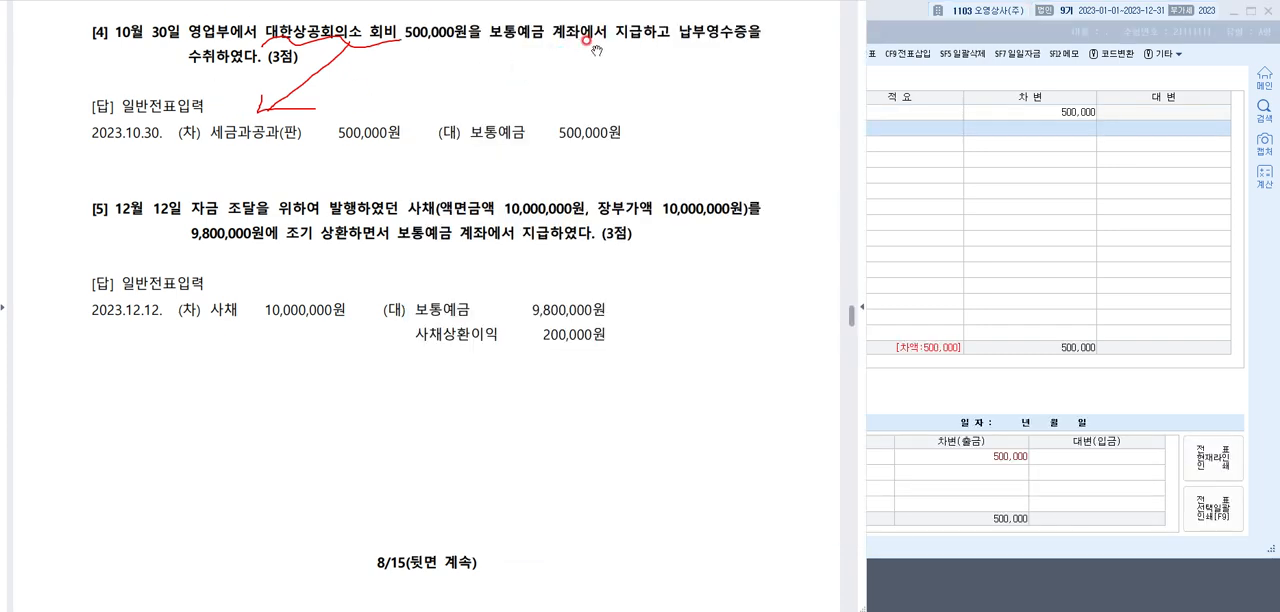
{"action": "left_click", "coordinate": [1004, 138]}
{"action": "type", "text": "4"}
{"action": "key", "text": "Return"}
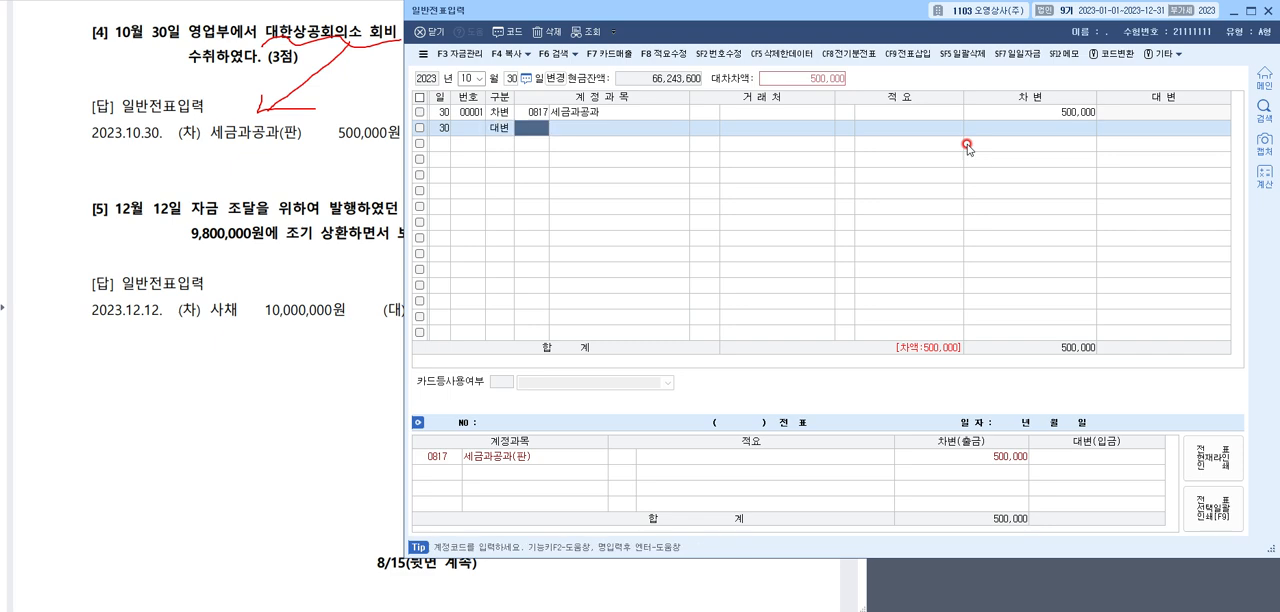
{"action": "key", "text": "F2"}
{"action": "type", "text": "보통"}
{"action": "key", "text": "Return"}
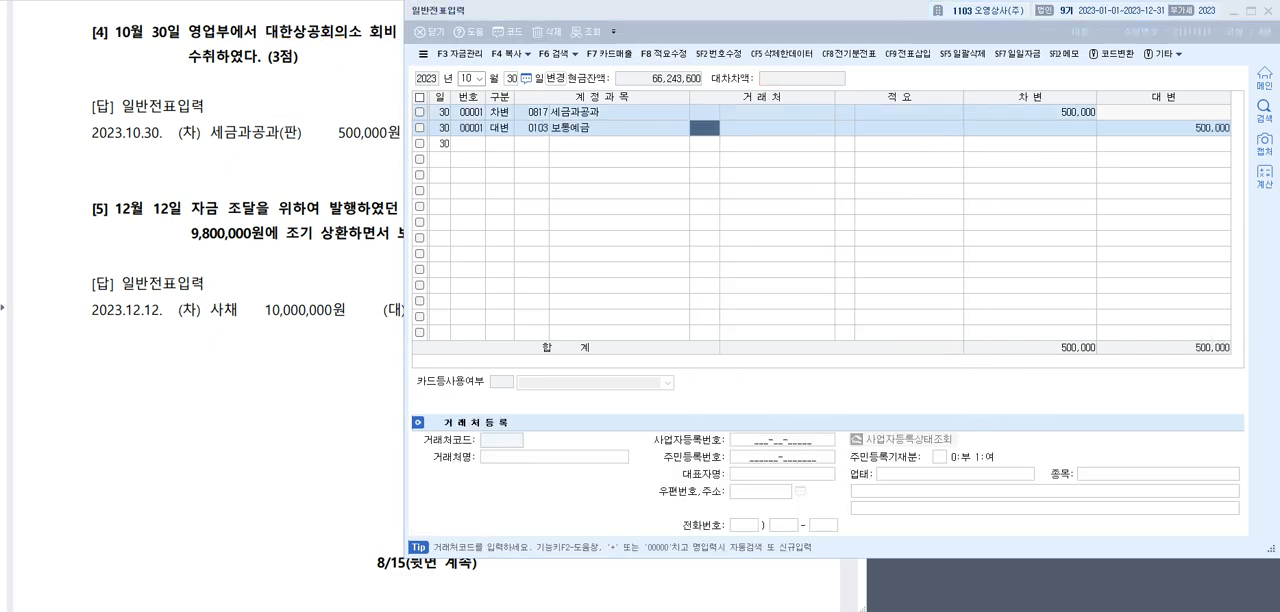
Switch to the answer document, mark the 사채, 보통예금 and 사채상환이익 lines of question [5] in red, and clear the annotations
{"action": "left_click", "coordinate": [372, 113]}
{"action": "left_click", "coordinate": [370, 116]}
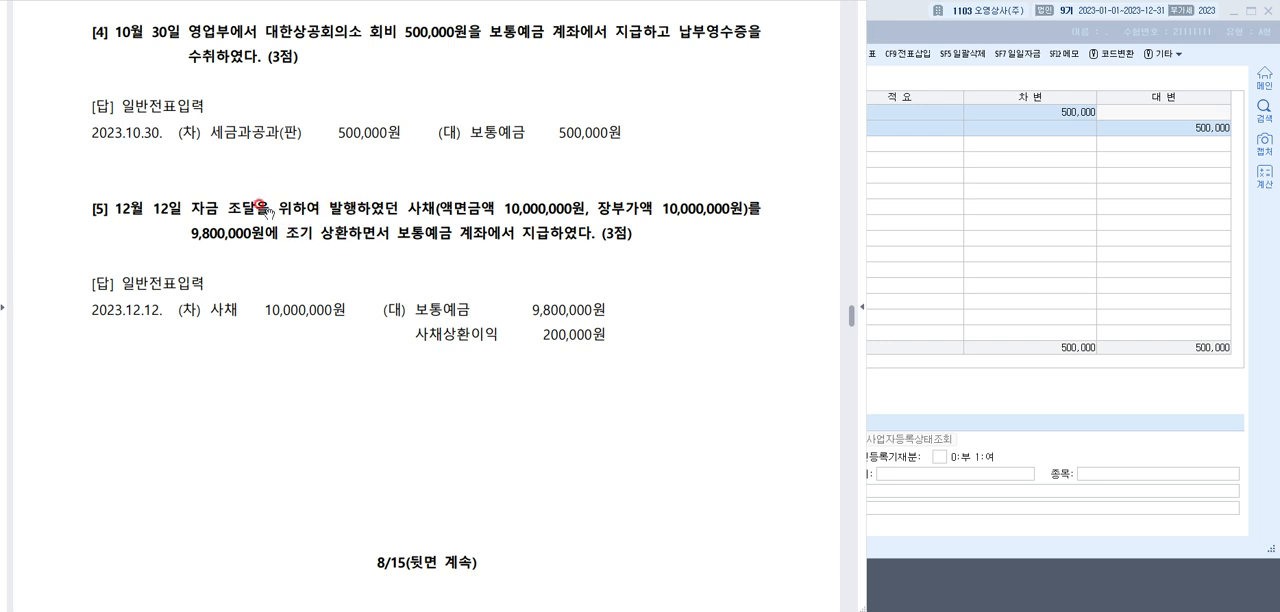
{"action": "mouse_move", "coordinate": [228, 322]}
{"action": "left_mouse_down"}
{"action": "mouse_move", "coordinate": [226, 365]}
{"action": "mouse_move", "coordinate": [243, 349]}
{"action": "left_mouse_up"}
{"action": "mouse_move", "coordinate": [257, 298]}
{"action": "left_mouse_down"}
{"action": "mouse_move", "coordinate": [268, 320]}
{"action": "mouse_move", "coordinate": [345, 320]}
{"action": "mouse_move", "coordinate": [348, 298]}
{"action": "mouse_move", "coordinate": [259, 298]}
{"action": "left_mouse_up"}
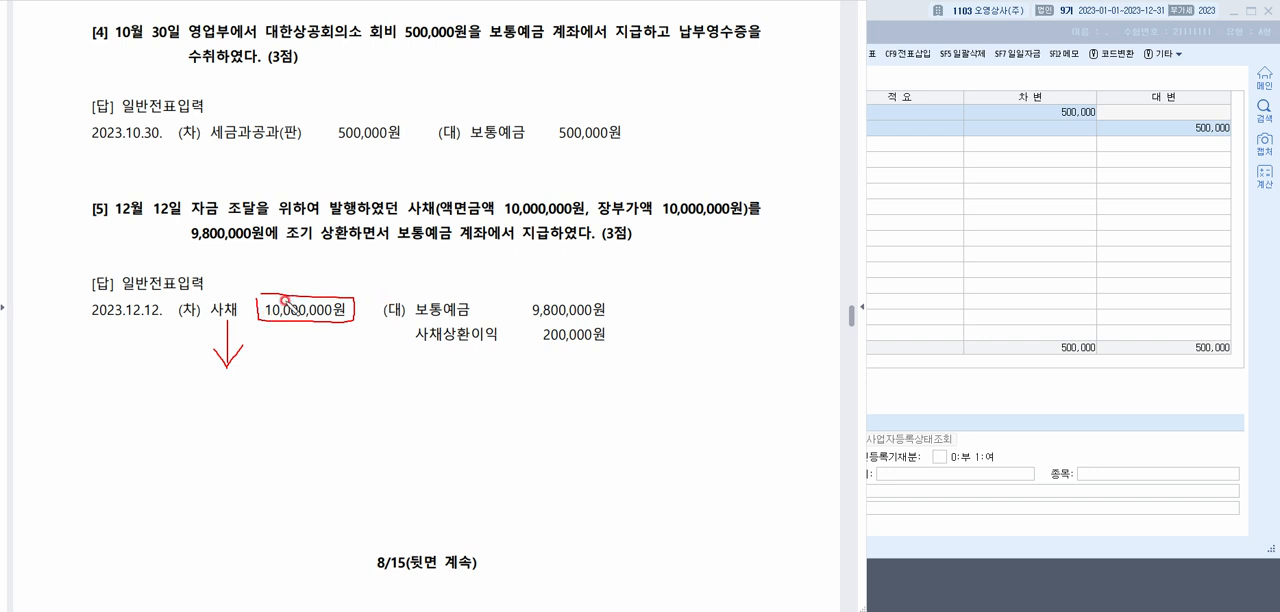
{"action": "left_click_drag", "start_coordinate": [508, 323], "coordinate": [612, 322]}
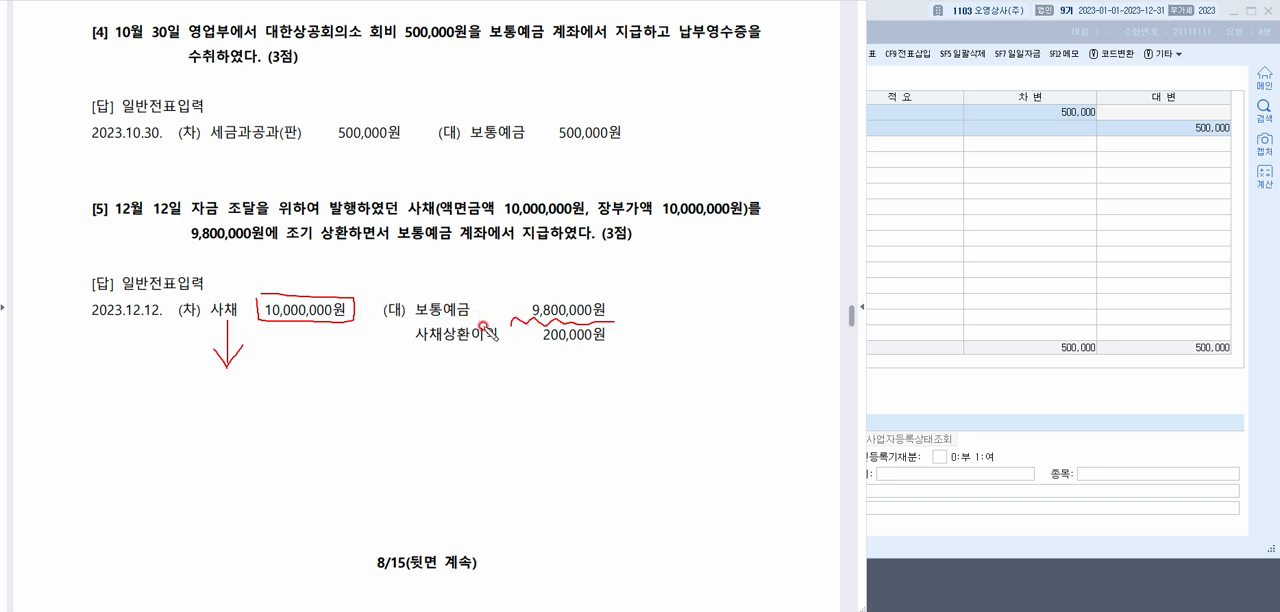
{"action": "left_click_drag", "start_coordinate": [455, 343], "coordinate": [506, 345]}
{"action": "mouse_move", "coordinate": [512, 349]}
{"action": "left_mouse_down"}
{"action": "mouse_move", "coordinate": [615, 349]}
{"action": "mouse_move", "coordinate": [588, 361]}
{"action": "left_mouse_up"}
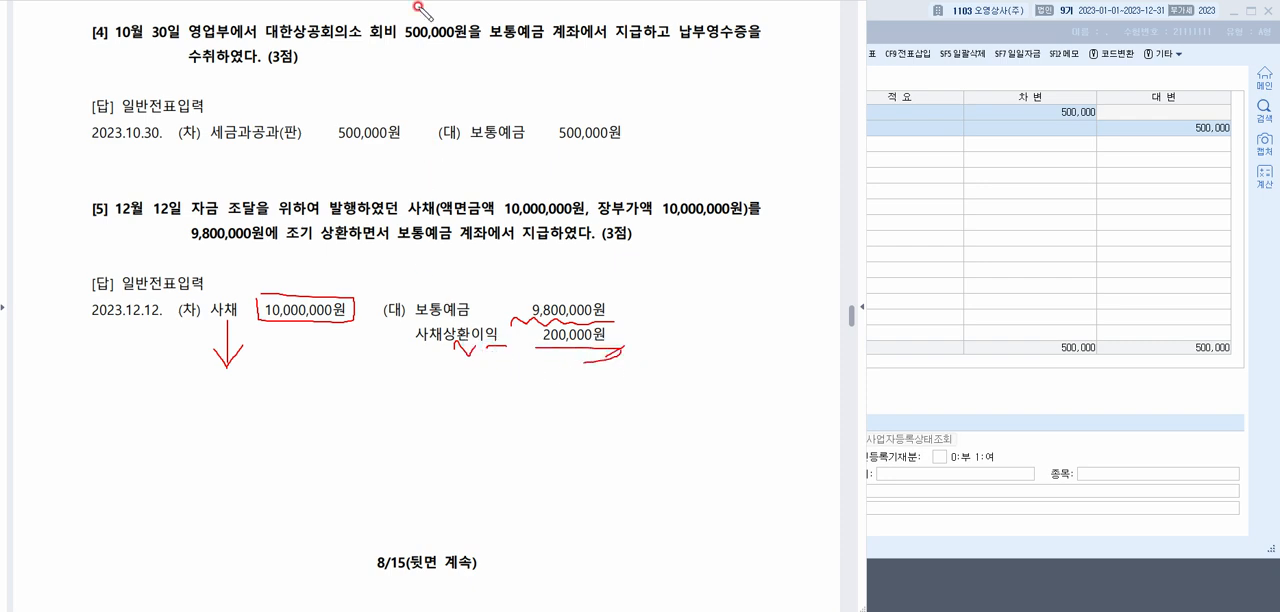
{"action": "key", "text": "Escape"}
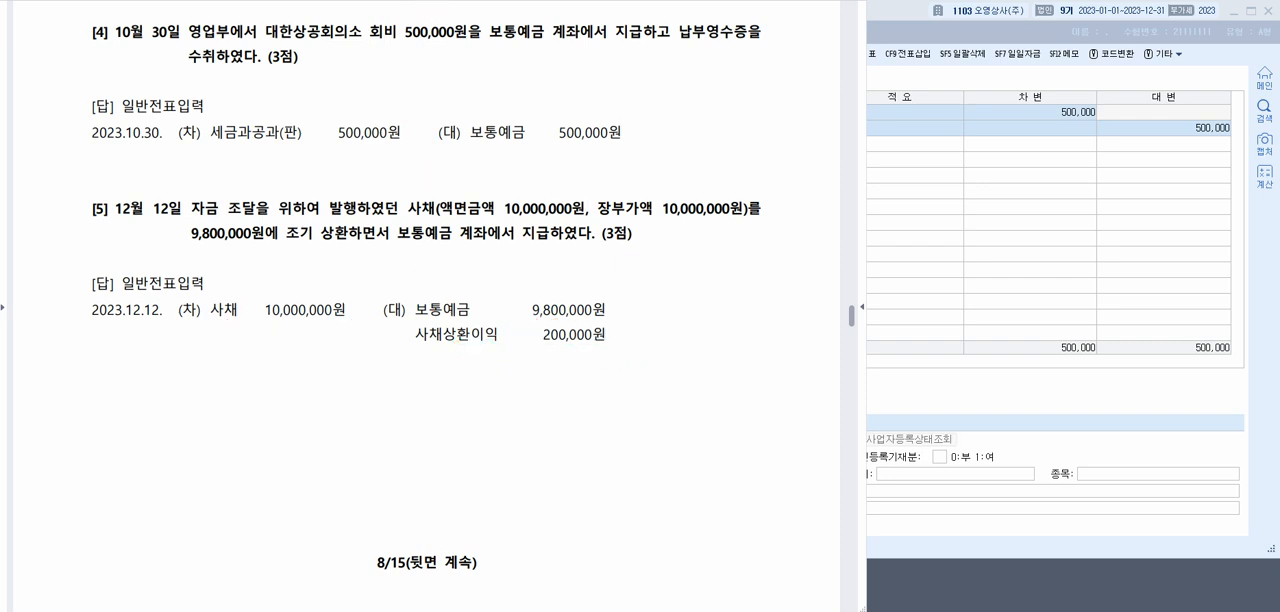
Return to 일반전표입력 and set the voucher date to December 12
{"action": "left_click", "coordinate": [1029, 192]}
{"action": "left_click", "coordinate": [474, 80]}
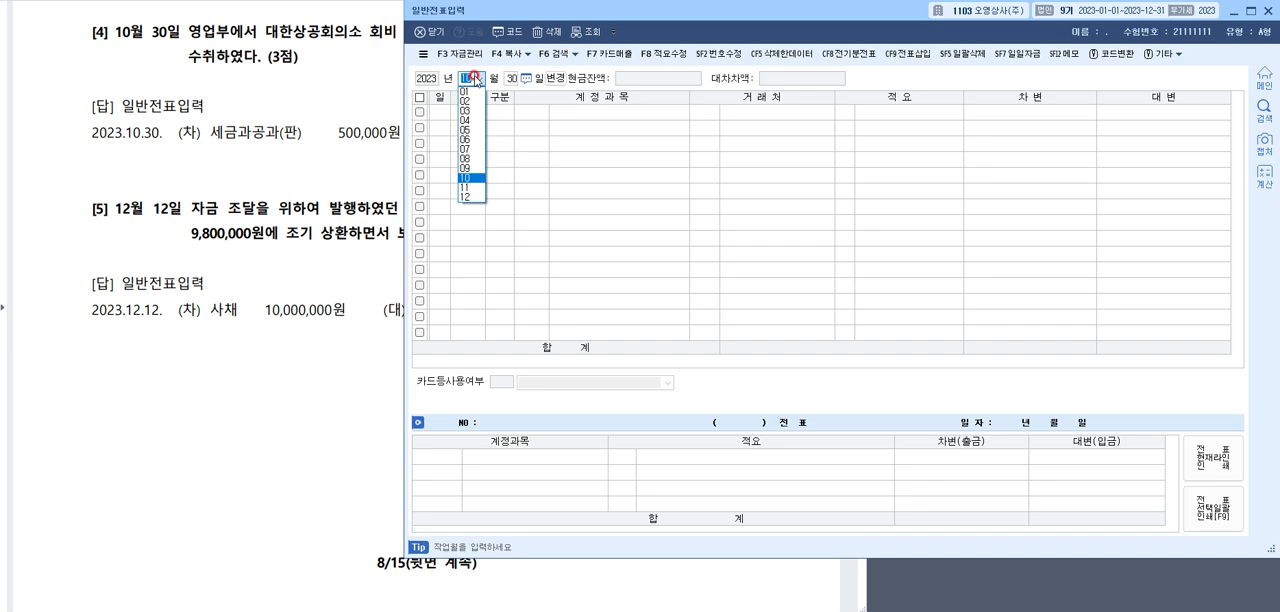
{"action": "type", "text": "12"}
{"action": "key", "text": "Return"}
{"action": "type", "text": "12"}
{"action": "key", "text": "Return"}
Enter a debit line for 0291 사채 with an amount of 10,000,000
{"action": "type", "text": "3"}
{"action": "key", "text": "Return"}
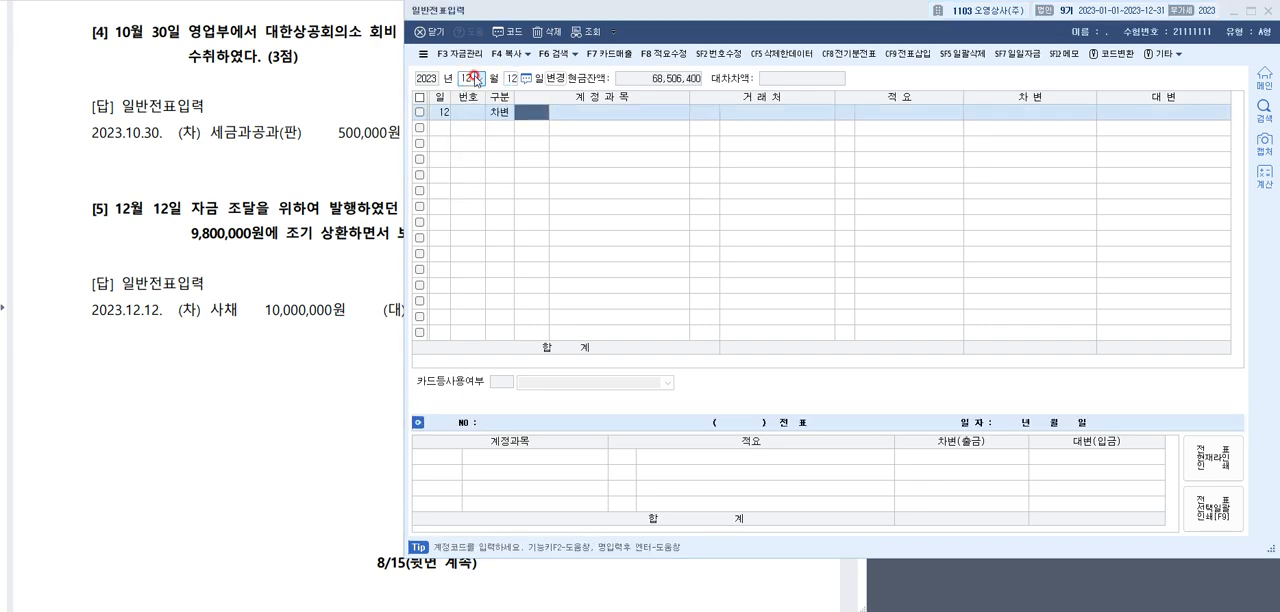
{"action": "key", "text": "F2"}
{"action": "type", "text": "사채"}
{"action": "key", "text": "Return"}
{"action": "key", "text": "Return"}
{"action": "key", "text": "Return"}
{"action": "key", "text": "Return"}
{"action": "key", "text": "Return"}
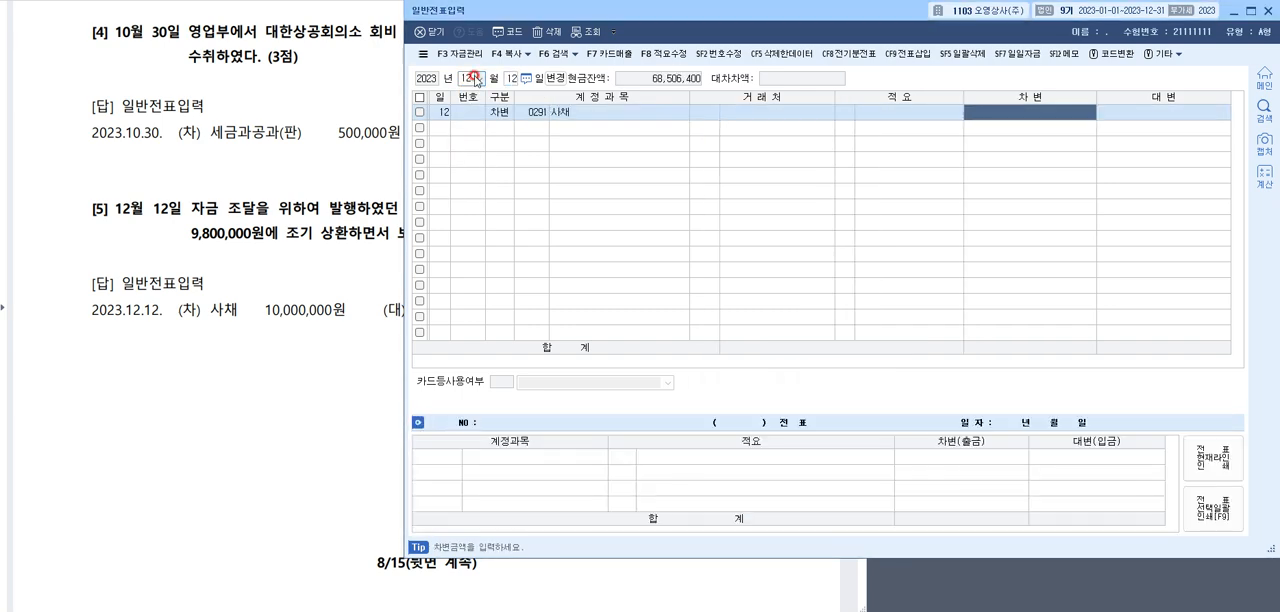
{"action": "type", "text": "10000000"}
Add a credit line for 0103 보통예금 with an amount of 9,800,000
{"action": "key", "text": "Return"}
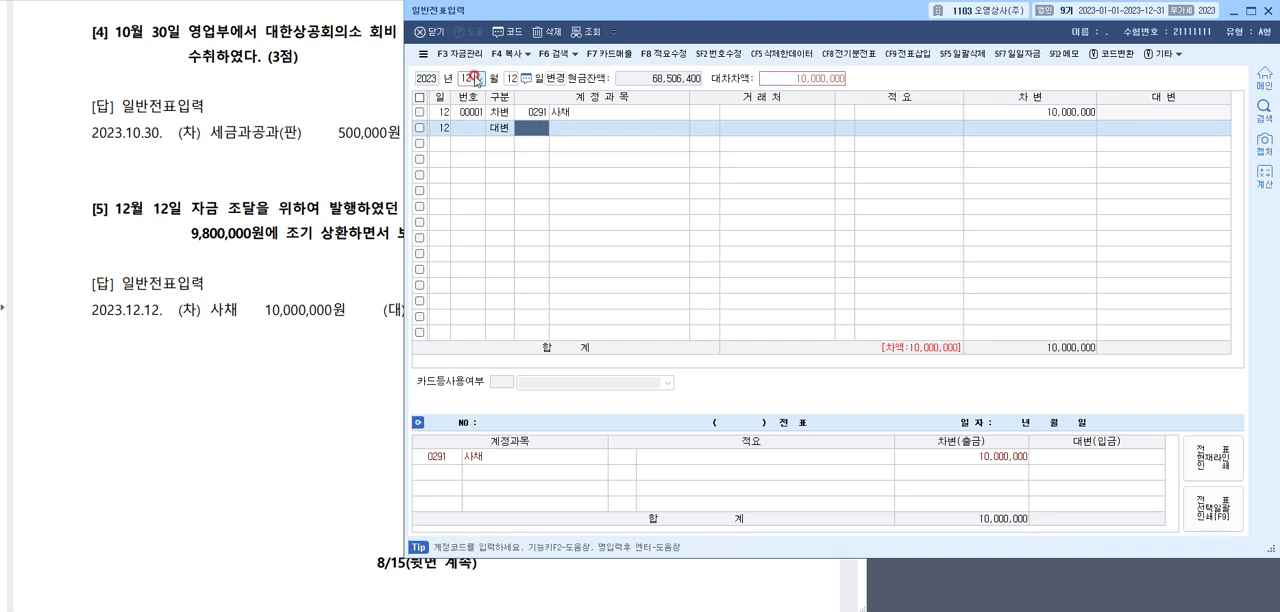
{"action": "key", "text": "F2"}
{"action": "type", "text": "보통"}
{"action": "key", "text": "Return"}
{"action": "key", "text": "Return"}
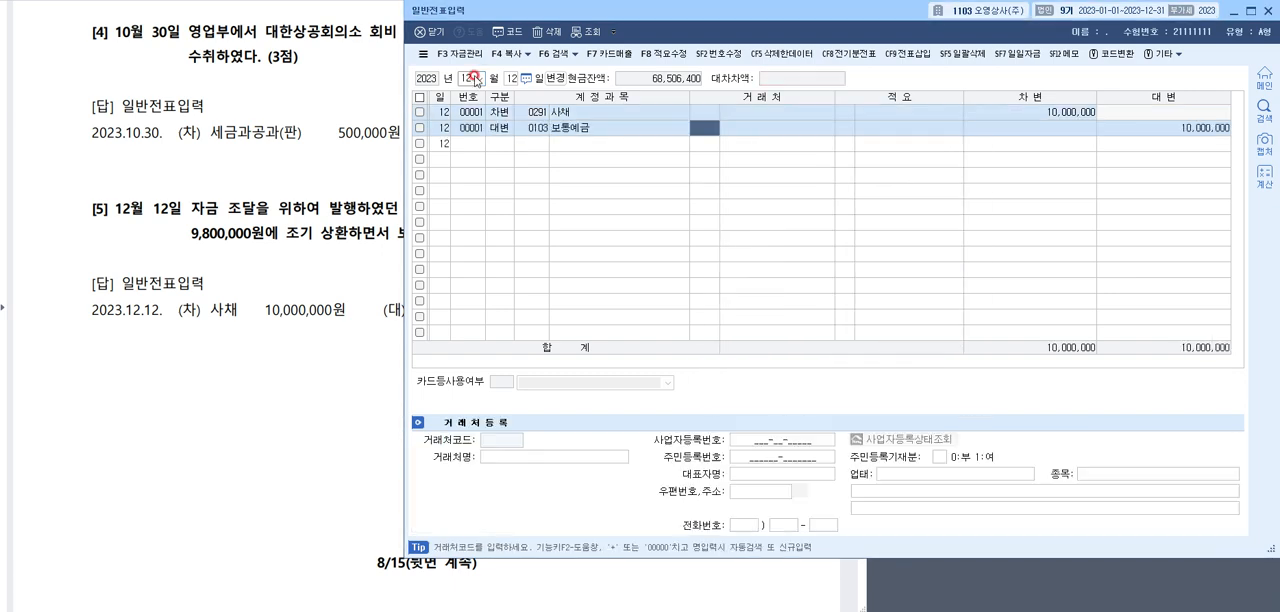
{"action": "key", "text": "Return"}
{"action": "key", "text": "Return"}
{"action": "key", "text": "Return"}
{"action": "type", "text": "9,8"}
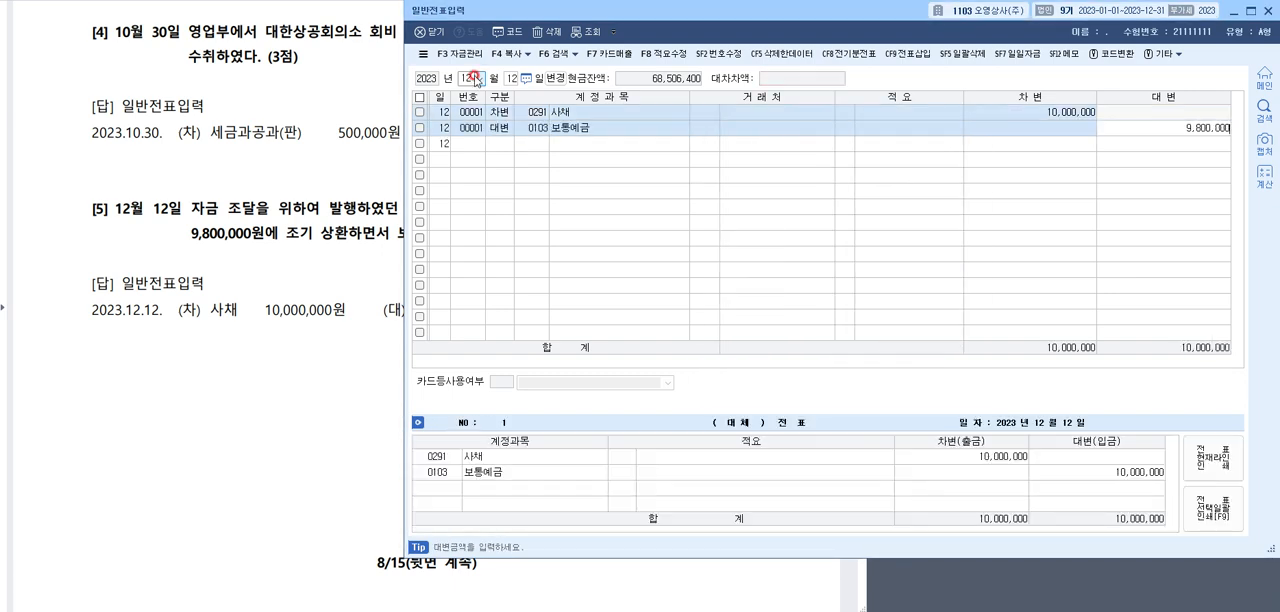
{"action": "type", "text": "00,000"}
{"action": "key", "text": "Return"}
Add a third line as a credit to 0911 사채상환이익 for the remaining 200,000
{"action": "type", "text": "3"}
{"action": "key", "text": "Return"}
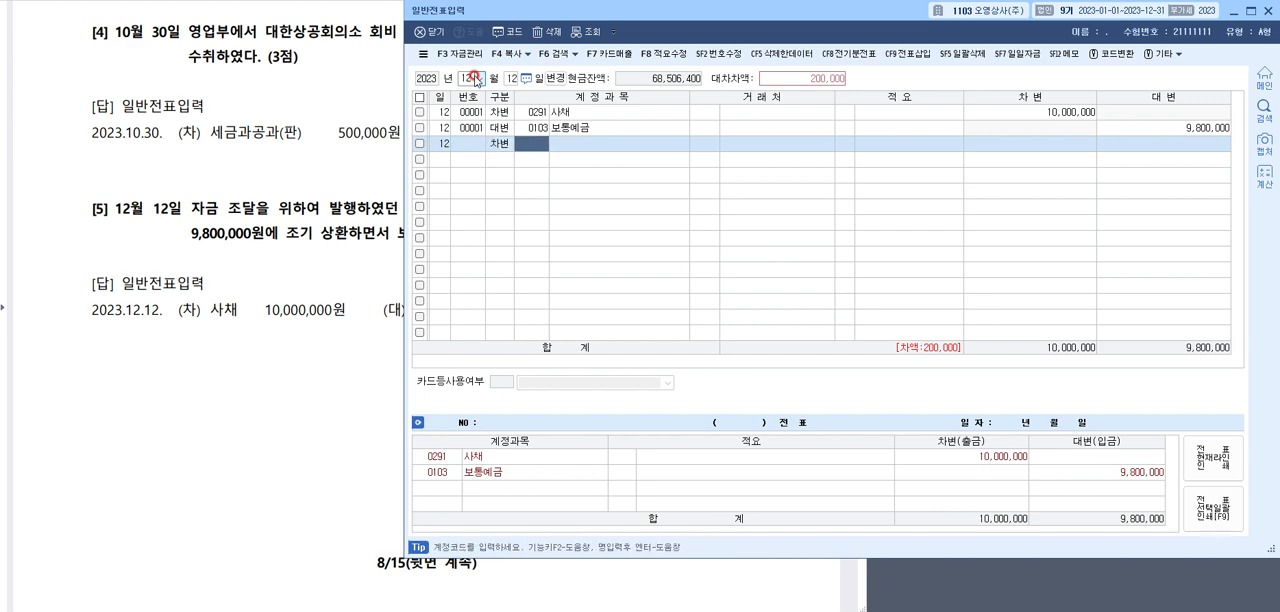
{"action": "key", "text": "F2"}
{"action": "key", "text": "Escape"}
{"action": "key", "text": "Left"}
{"action": "type", "text": "4"}
{"action": "key", "text": "Return"}
{"action": "key", "text": "F2"}
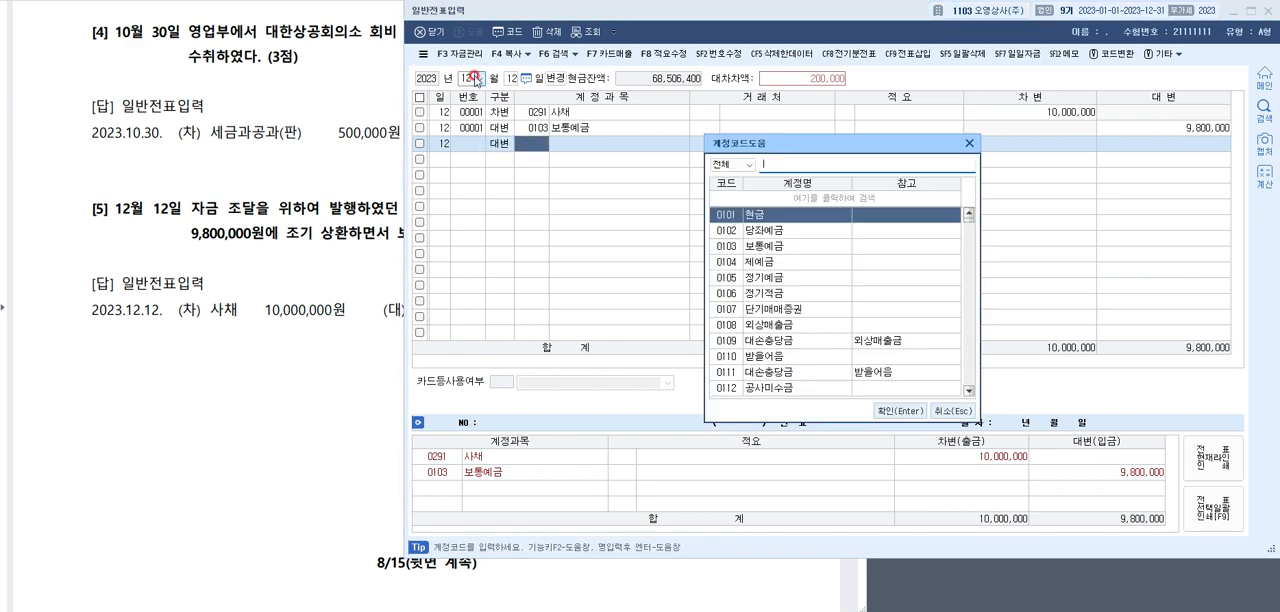
{"action": "type", "text": "사채"}
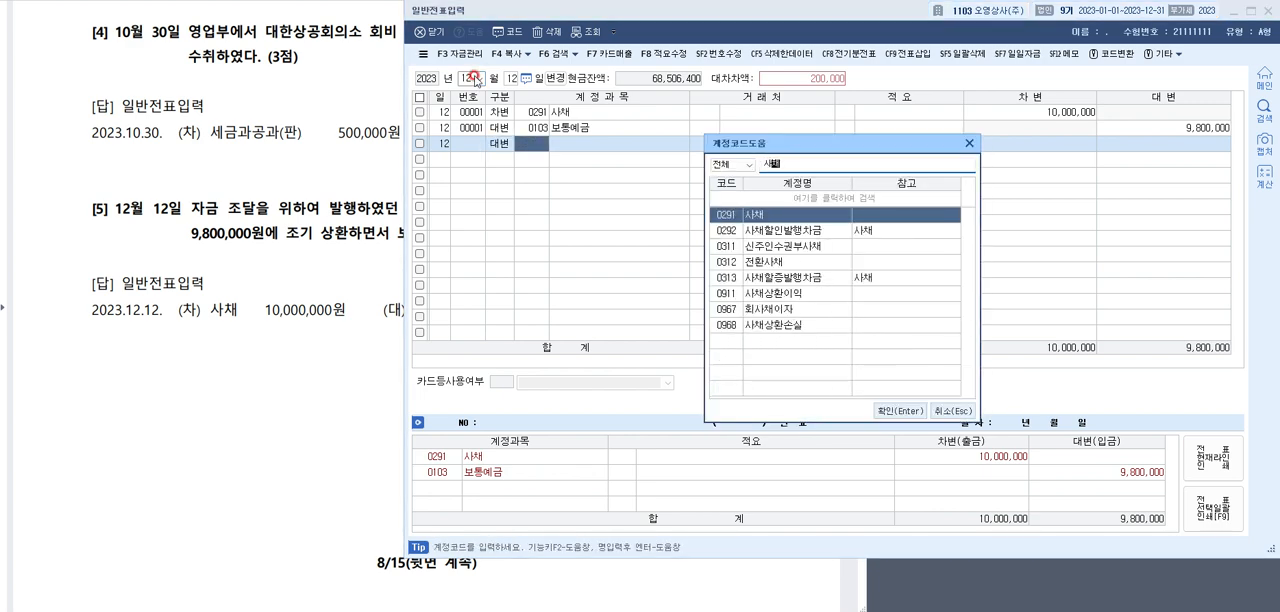
{"action": "key", "text": "Down"}
{"action": "key", "text": "Down"}
{"action": "key", "text": "Down"}
{"action": "key", "text": "Down"}
{"action": "key", "text": "Down"}
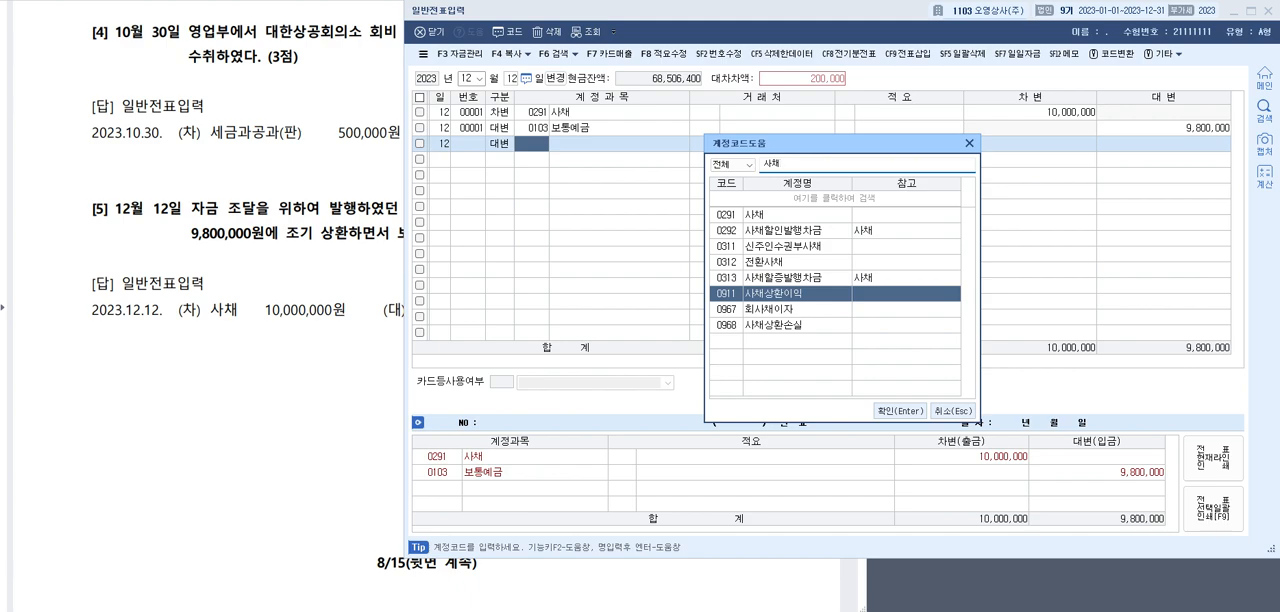
{"action": "key", "text": "Return"}
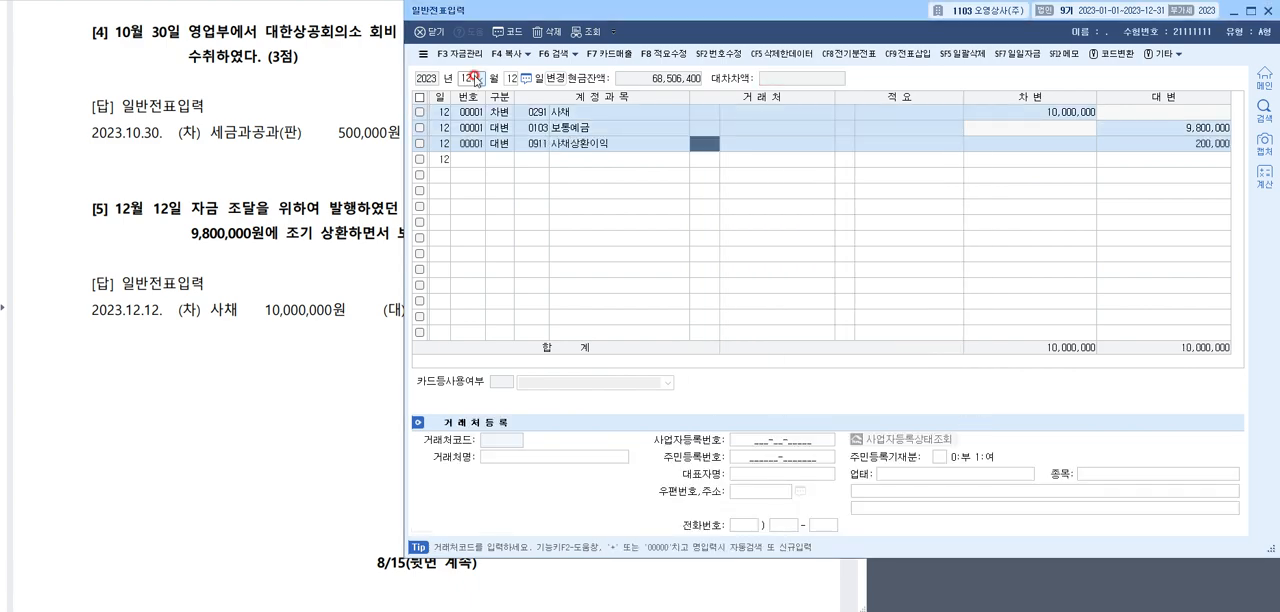
Switch to question [6] in the answer document and underline 결산이자 500,000원, 원천징수세액 77,000원 and 자산 in red
{"action": "left_click", "coordinate": [374, 80]}
{"action": "scroll", "coordinate": [390, 99], "scroll_direction": "down", "scroll_amount": 2}
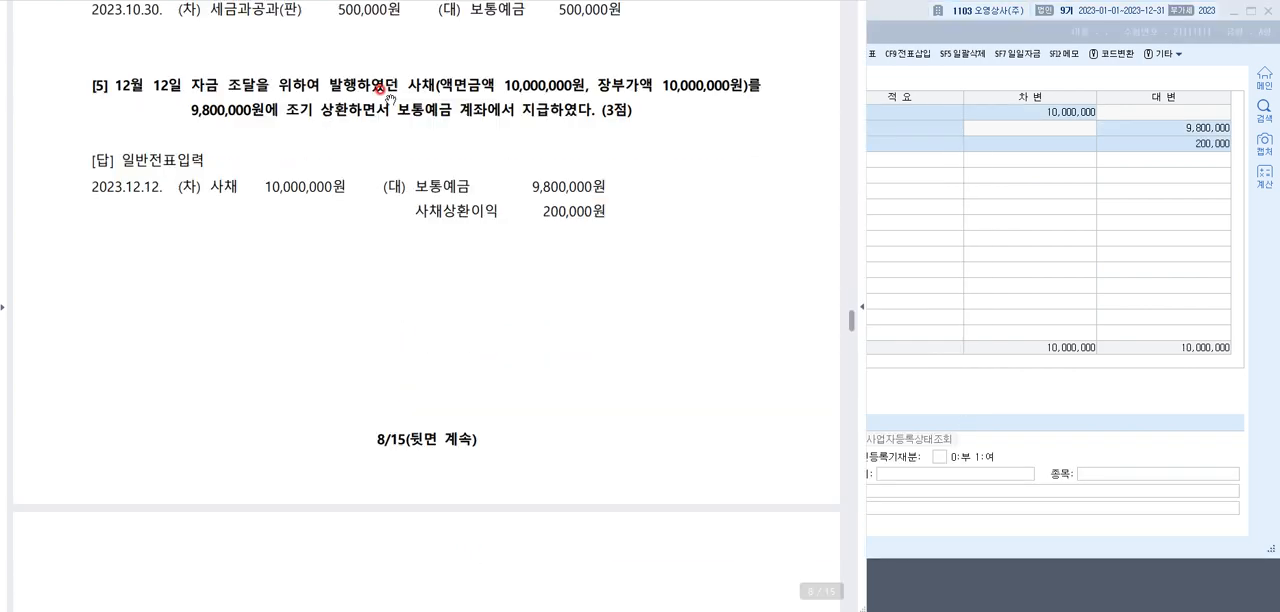
{"action": "scroll", "coordinate": [390, 99], "scroll_direction": "down", "scroll_amount": 10}
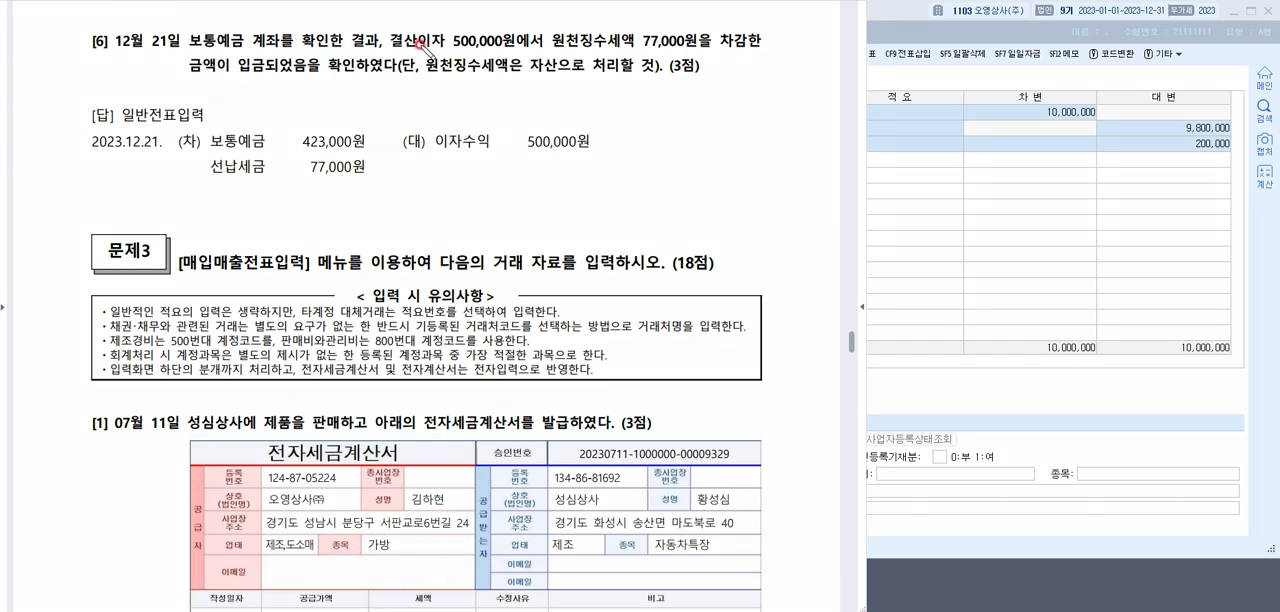
{"action": "left_click_drag", "start_coordinate": [392, 51], "coordinate": [704, 52]}
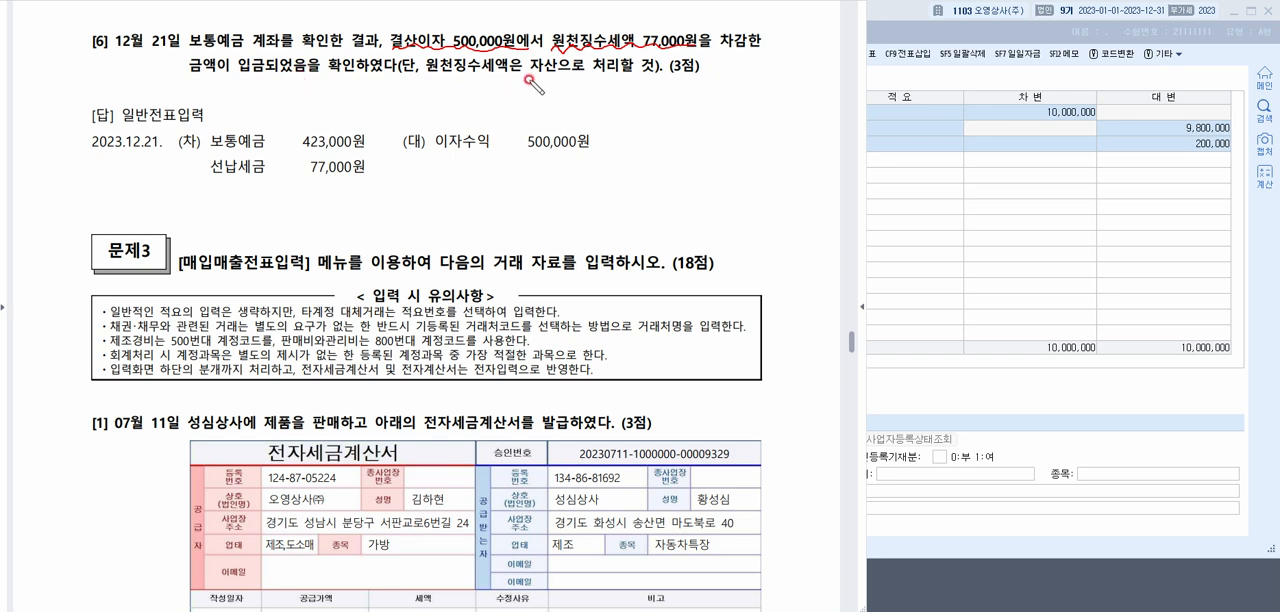
{"action": "left_click_drag", "start_coordinate": [527, 72], "coordinate": [586, 72]}
Mark 이자수익 with an up arrow, annotate 선납세금 as 자산 ↑, and mark the debit amounts of question [6] in red
{"action": "mouse_move", "coordinate": [487, 173]}
{"action": "left_mouse_down"}
{"action": "mouse_move", "coordinate": [486, 151]}
{"action": "mouse_move", "coordinate": [502, 164]}
{"action": "left_mouse_up"}
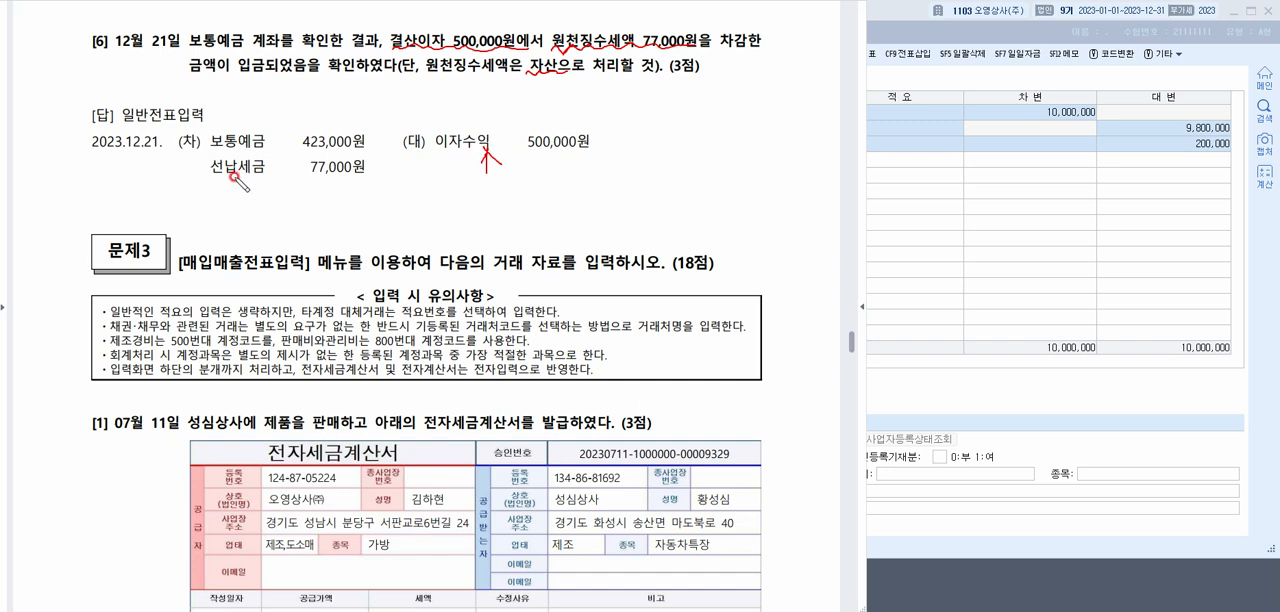
{"action": "mouse_move", "coordinate": [258, 177]}
{"action": "left_mouse_down"}
{"action": "mouse_move", "coordinate": [210, 175]}
{"action": "mouse_move", "coordinate": [230, 199]}
{"action": "mouse_move", "coordinate": [276, 205]}
{"action": "mouse_move", "coordinate": [272, 183]}
{"action": "mouse_move", "coordinate": [286, 194]}
{"action": "left_mouse_up"}
{"action": "left_click_drag", "start_coordinate": [370, 142], "coordinate": [357, 164]}
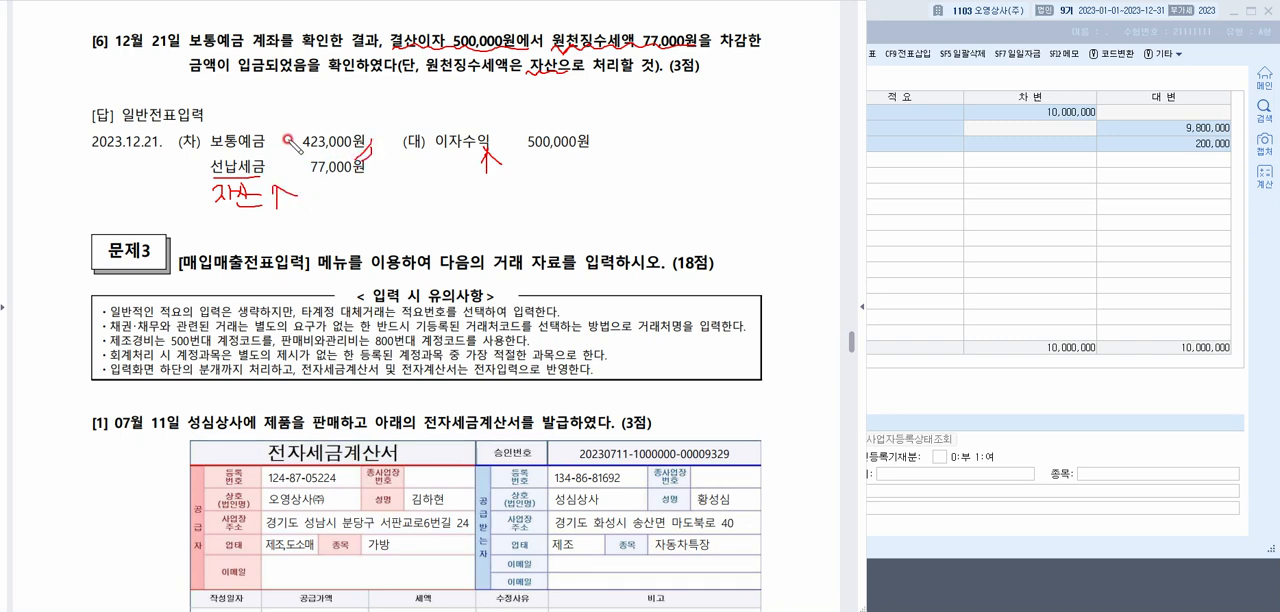
Return to 일반전표입력 and change the voucher day to December 21
{"action": "left_click", "coordinate": [956, 172]}
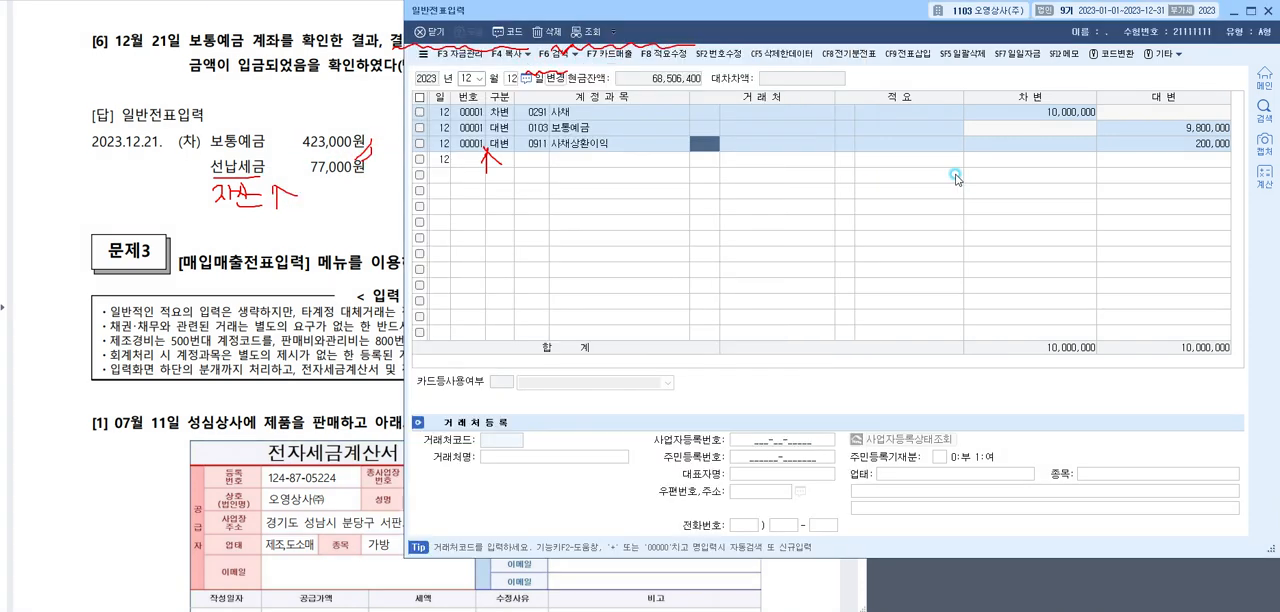
{"action": "left_click", "coordinate": [510, 79]}
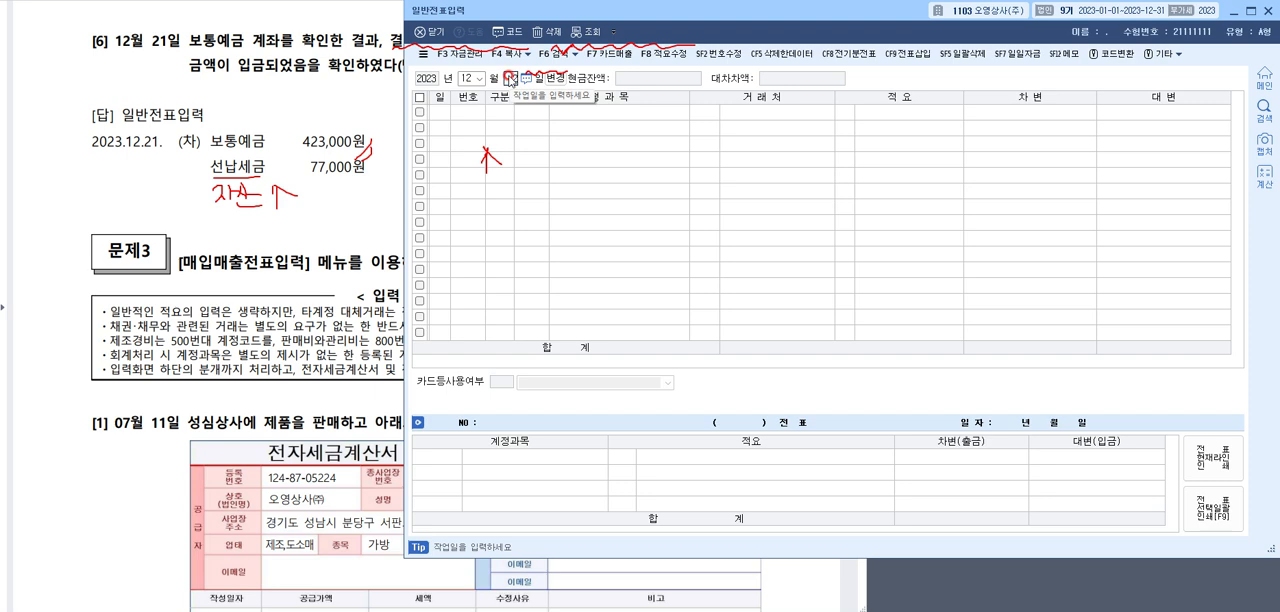
{"action": "type", "text": "21"}
{"action": "key", "text": "Return"}
Enter a debit line for 0103 보통예금 with an amount of 423,000
{"action": "type", "text": "3"}
{"action": "key", "text": "F2"}
{"action": "type", "text": "보통"}
{"action": "key", "text": "Return"}
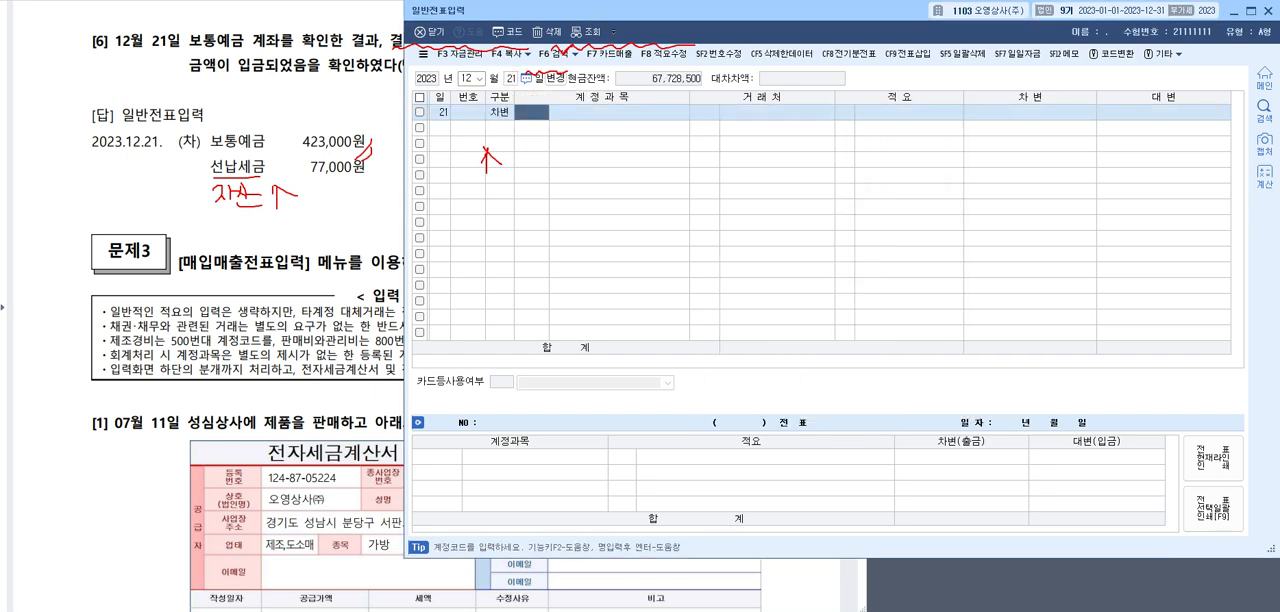
{"action": "key", "text": "Return"}
{"action": "key", "text": "Return"}
{"action": "type", "text": "42"}
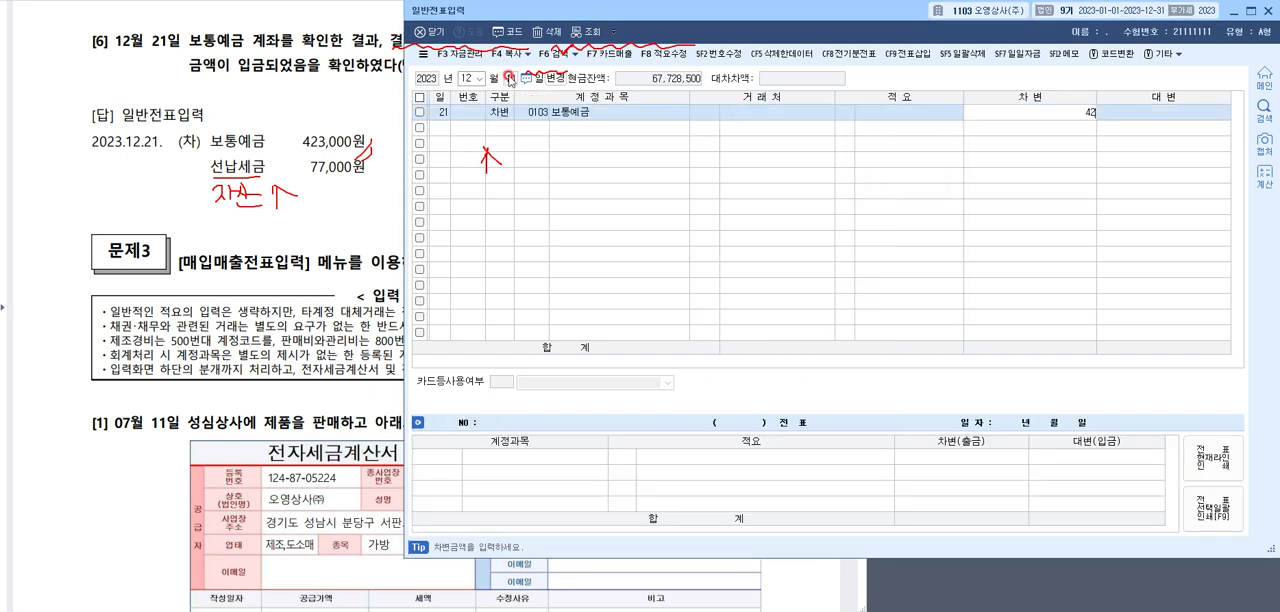
{"action": "type", "text": "3,000"}
{"action": "key", "text": "Return"}
Add a second debit line for 0136 선납세금 with an amount of 77,000
{"action": "type", "text": "3"}
{"action": "key", "text": "F2"}
{"action": "type", "text": "서"}
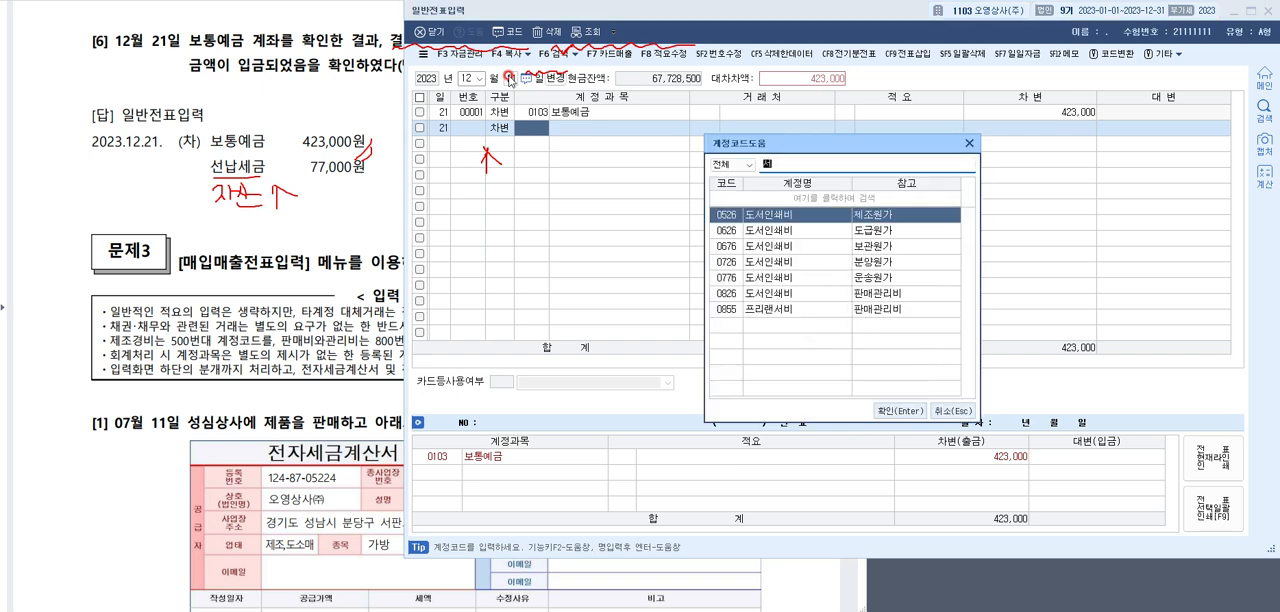
{"action": "type", "text": "ㄴ납세"}
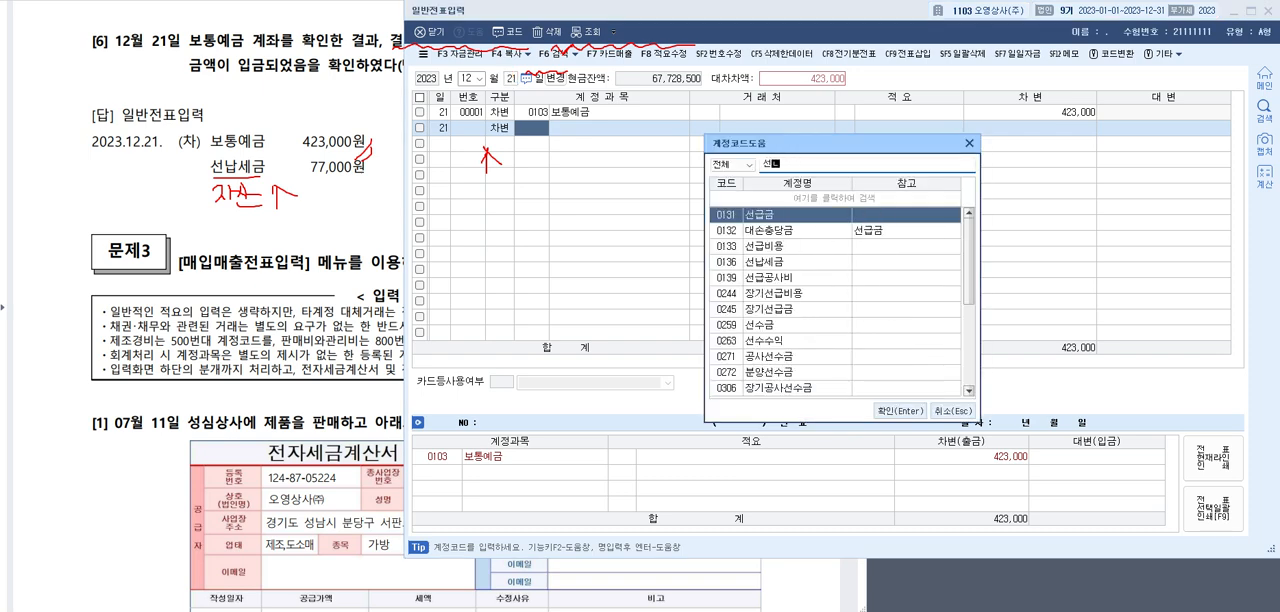
{"action": "key", "text": "Escape"}
{"action": "key", "text": "Return"}
{"action": "key", "text": "Return"}
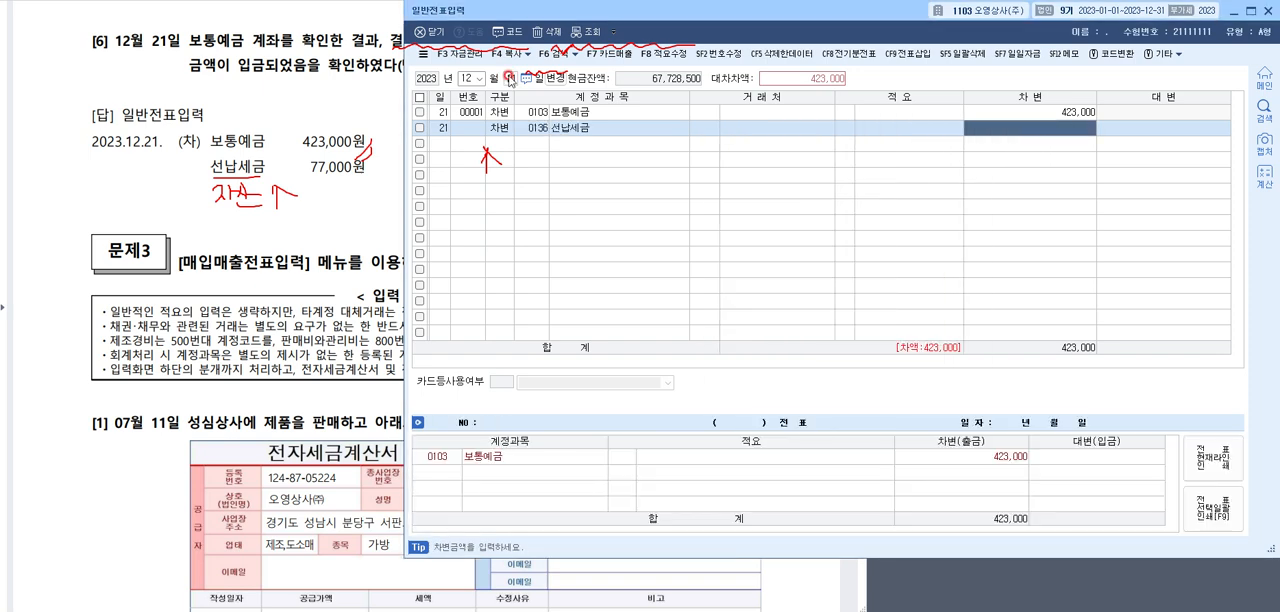
{"action": "type", "text": "770000"}
{"action": "key", "text": "Return"}
Add a credit line for 0901 이자수익 of 500,000 and clear the red annotations
{"action": "type", "text": "4"}
{"action": "key", "text": "Return"}
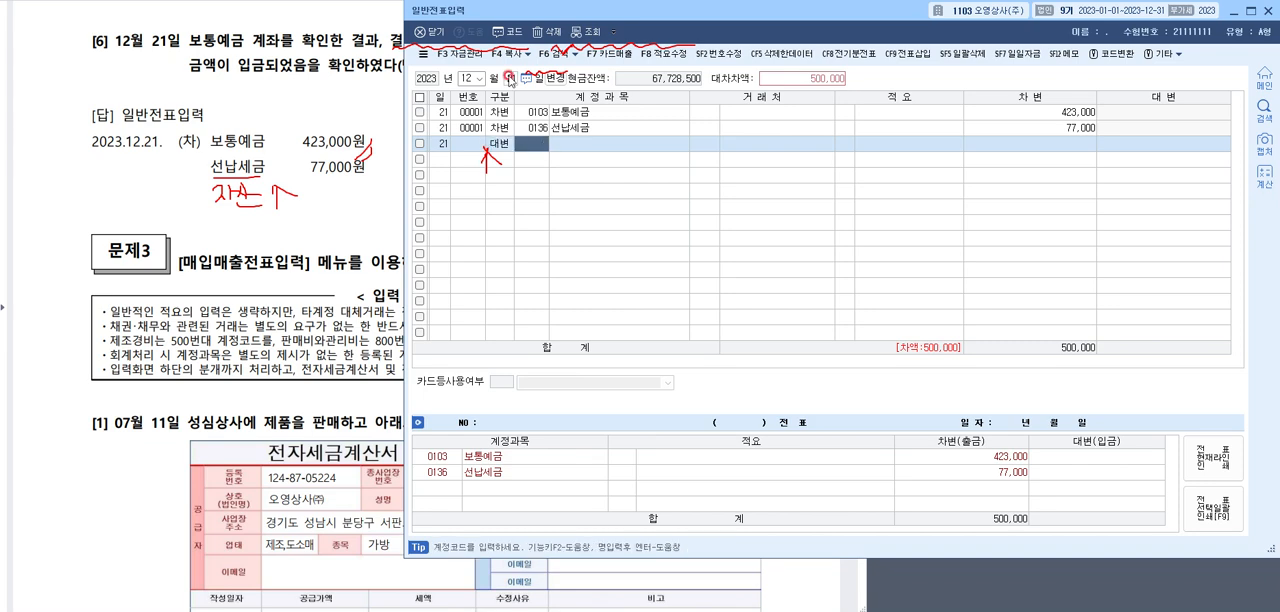
{"action": "type", "text": "ㅇㅇ자수이"}
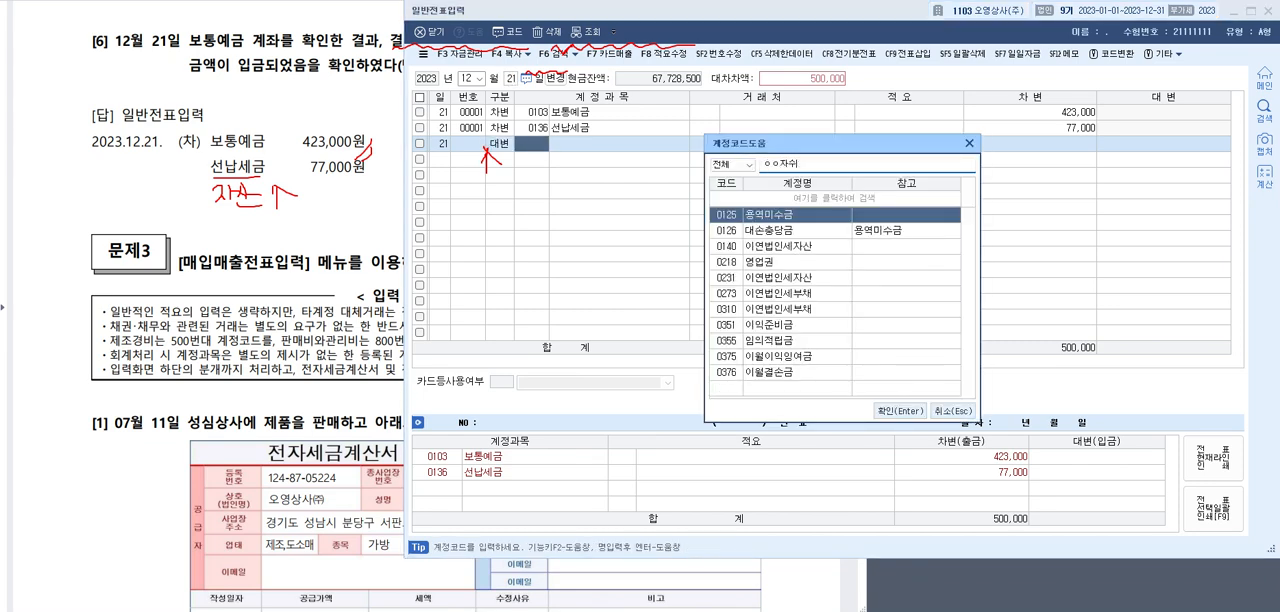
{"action": "key", "text": "BackSpace"}
{"action": "key", "text": "BackSpace"}
{"action": "key", "text": "BackSpace"}
{"action": "key", "text": "BackSpace"}
{"action": "key", "text": "BackSpace"}
{"action": "key", "text": "BackSpace"}
{"action": "type", "text": "이자수익"}
{"action": "key", "text": "Return"}
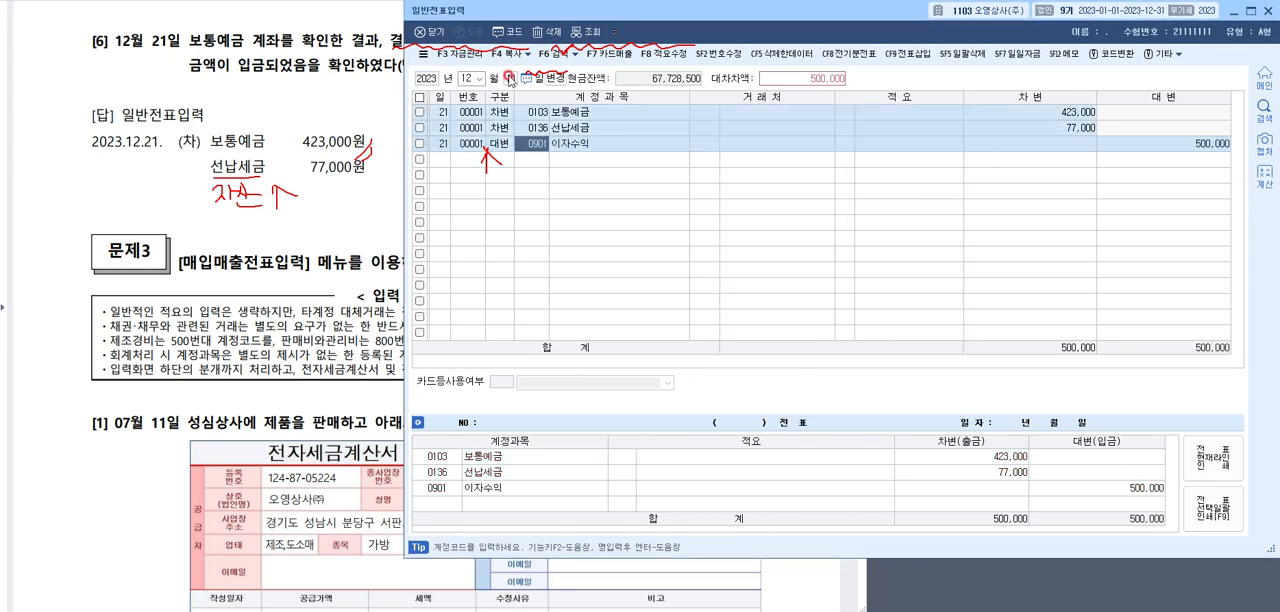
{"action": "key", "text": "Return"}
{"action": "key", "text": "Escape"}
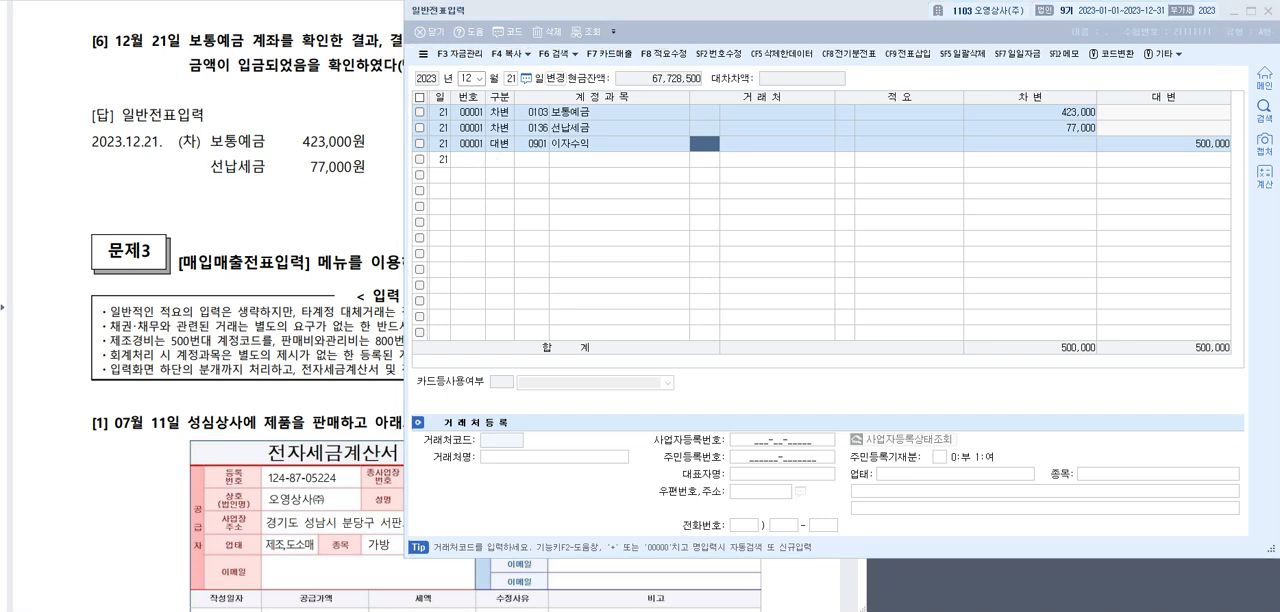
Bring up 문제3 in the answer document, close 일반전표입력 and open 매입매출전표입력
{"action": "left_click", "coordinate": [385, 88]}
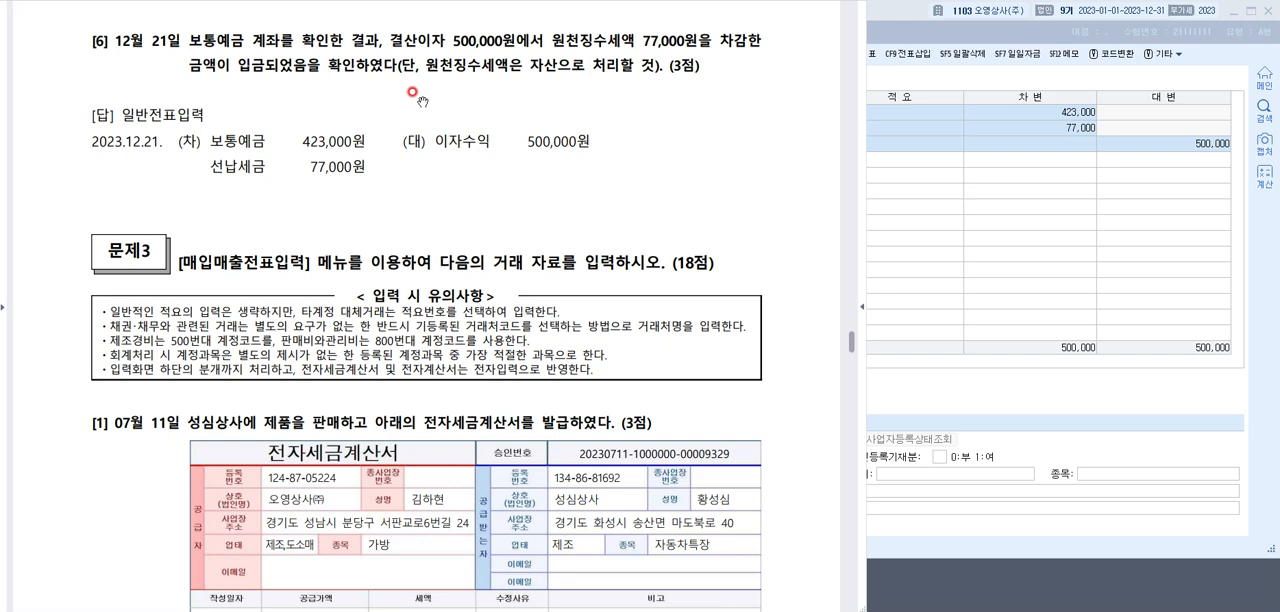
{"action": "scroll", "coordinate": [420, 100], "scroll_direction": "down", "scroll_amount": 3}
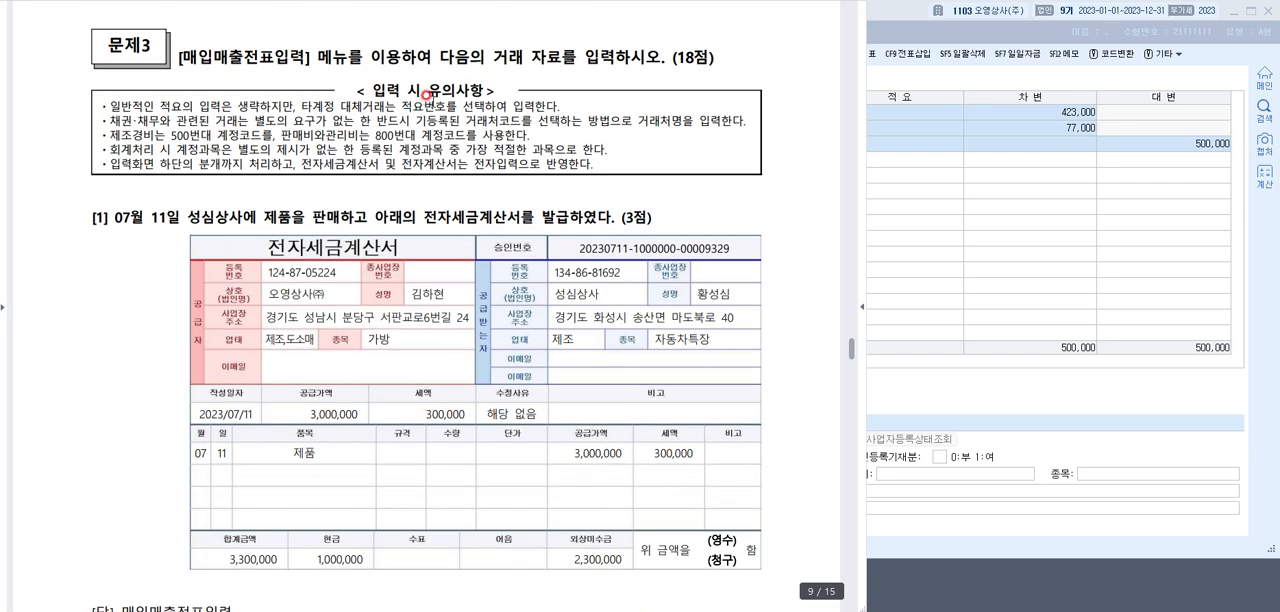
{"action": "left_click", "coordinate": [1148, 33]}
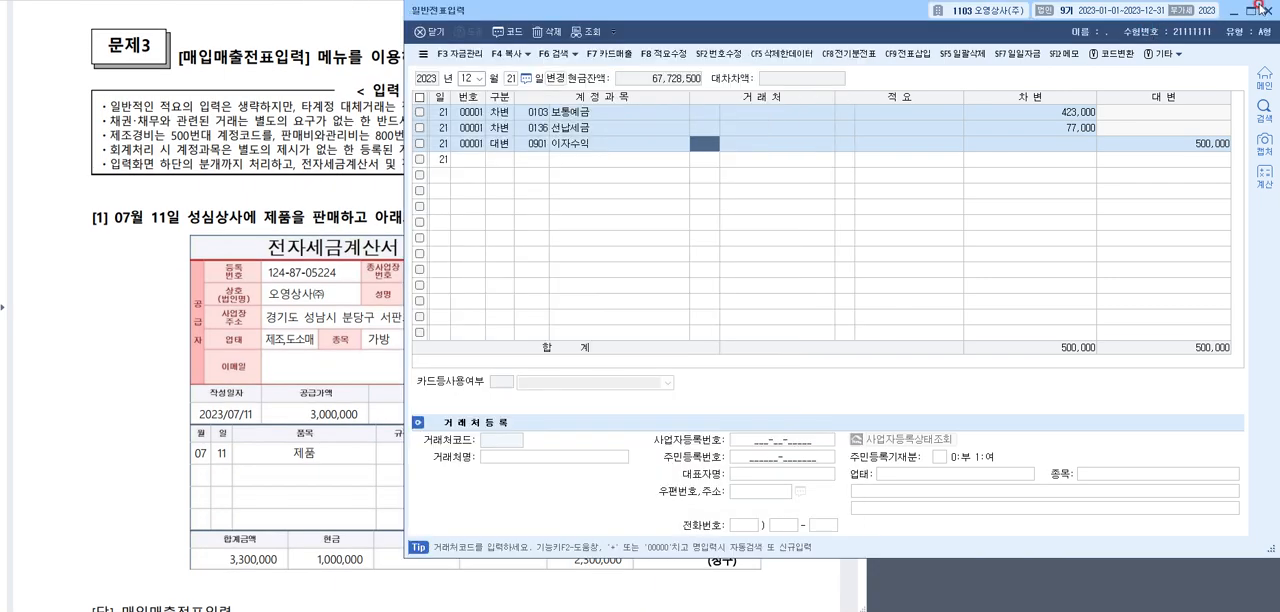
{"action": "left_click", "coordinate": [1262, 9]}
{"action": "left_click", "coordinate": [1039, 35]}
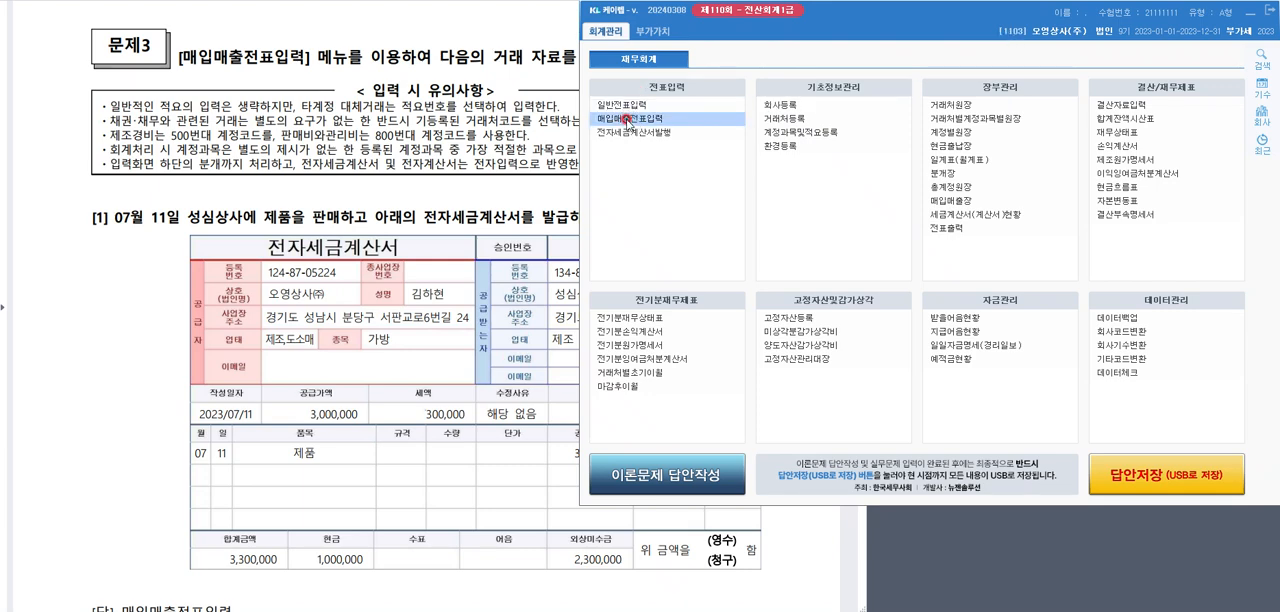
{"action": "left_click", "coordinate": [626, 118]}
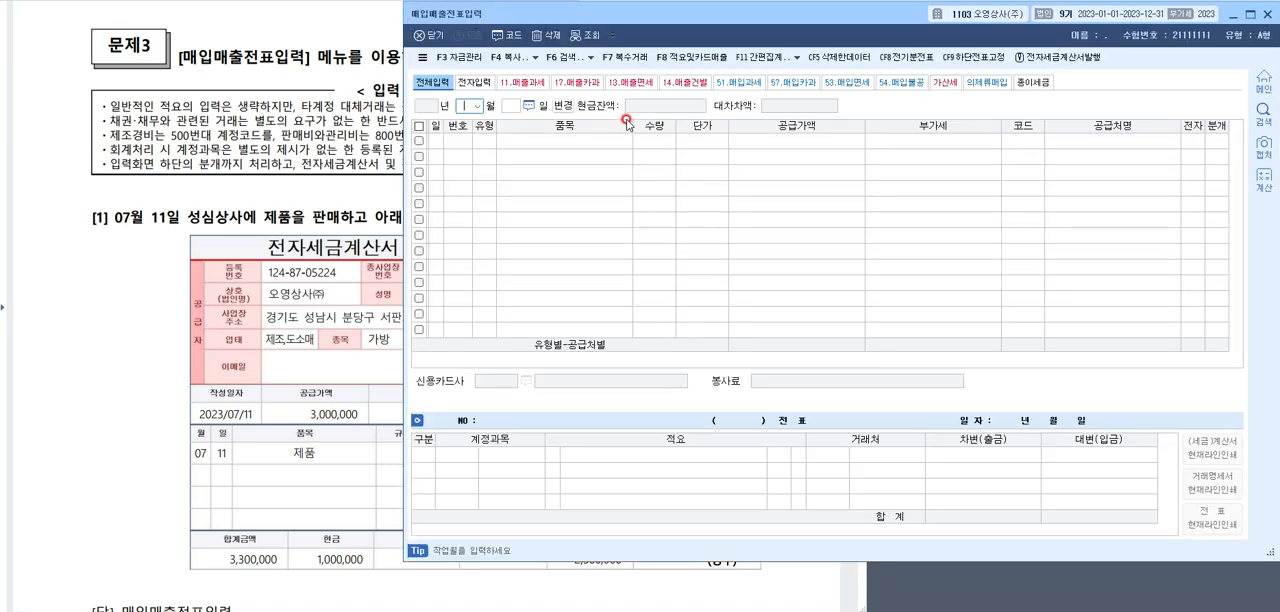
Switch to the answer document and review the 전자세금계산서 and the answer to 문제3 question [1]
{"action": "left_click", "coordinate": [278, 184]}
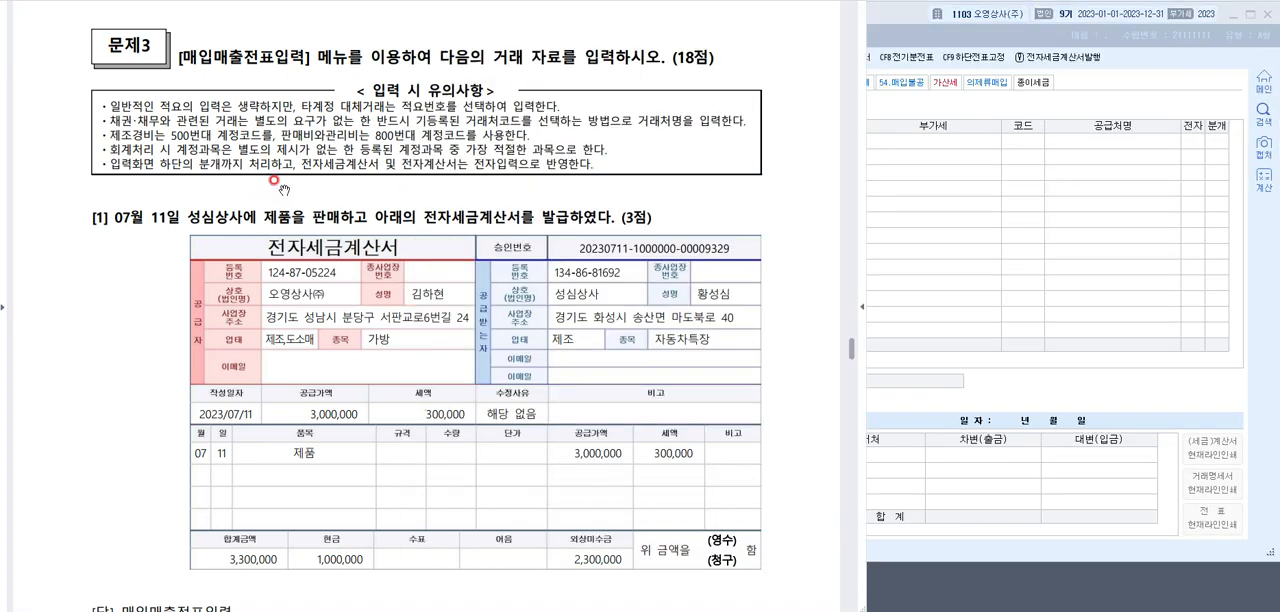
{"action": "scroll", "coordinate": [278, 185], "scroll_direction": "down", "scroll_amount": 3}
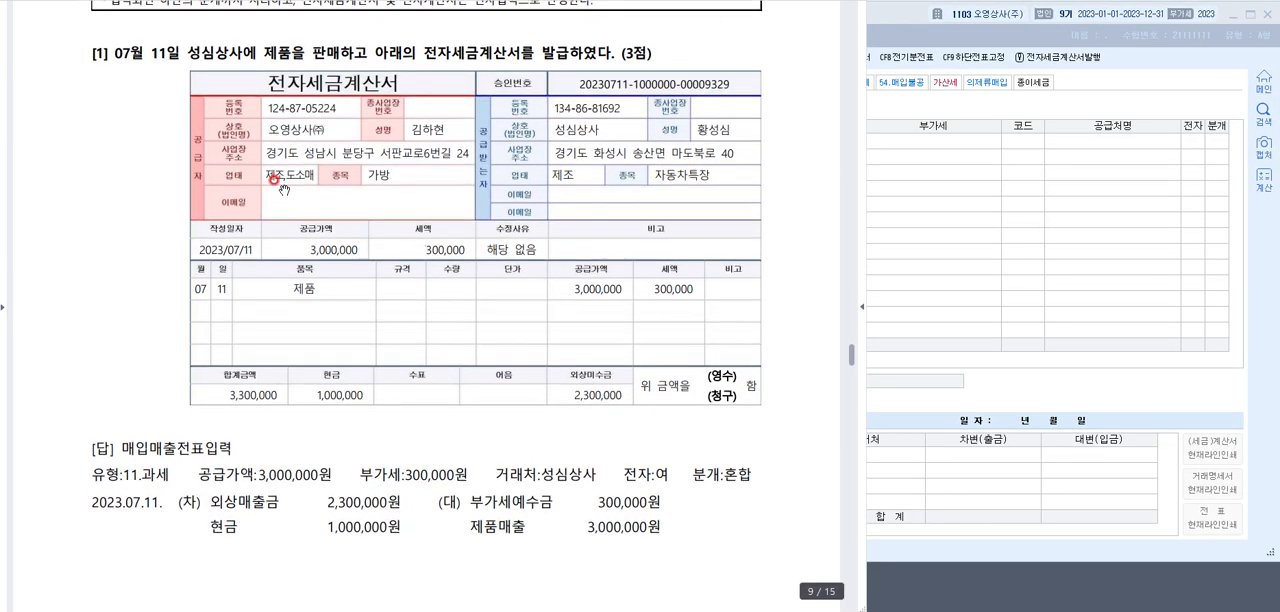
{"action": "scroll", "coordinate": [284, 189], "scroll_direction": "down", "scroll_amount": 1}
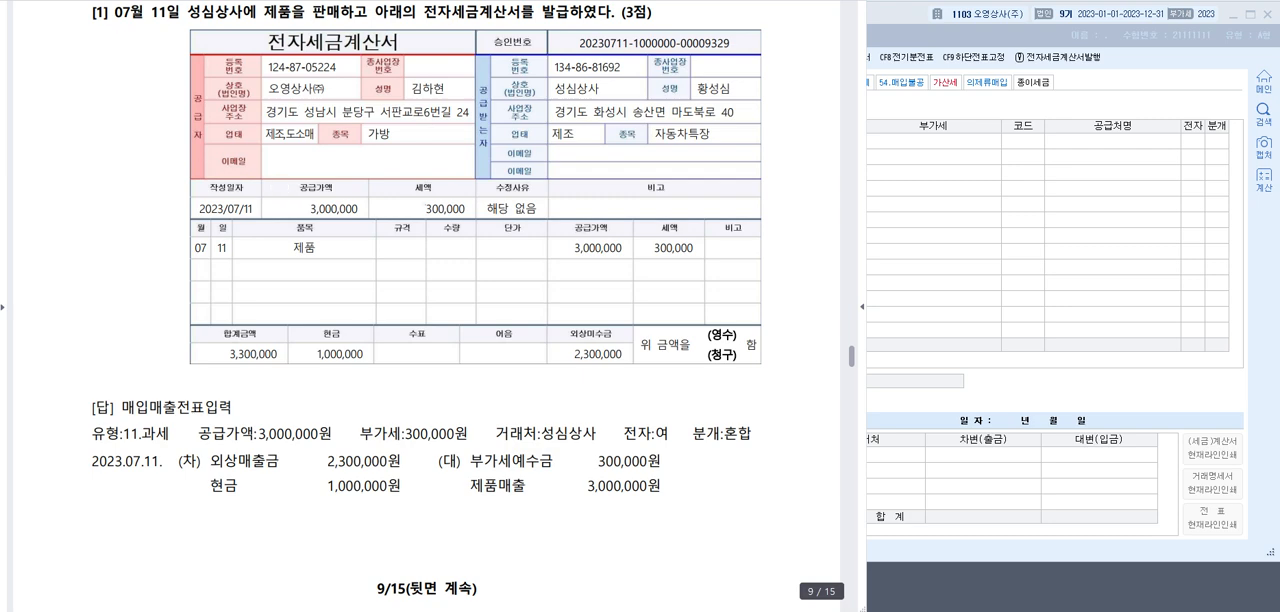
Mark the tax amount, 전자세금계산서 title, 11.과세 type, 전자:여, cash and receivable amounts for question [1], and clear the marks
{"action": "left_click_drag", "start_coordinate": [411, 222], "coordinate": [470, 213]}
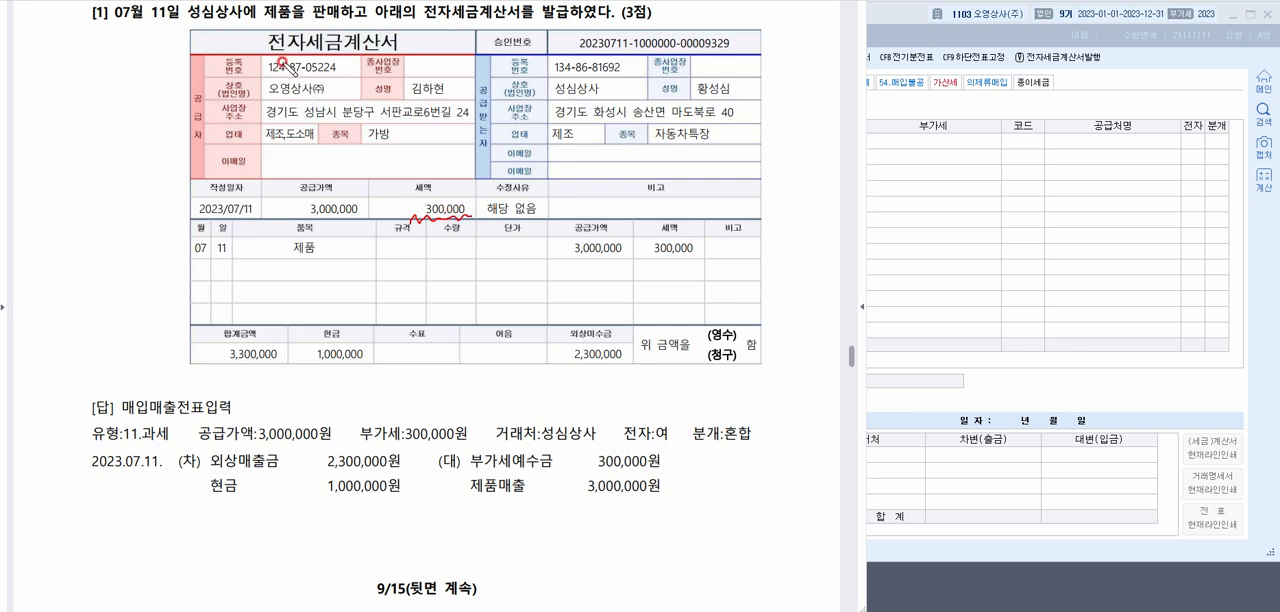
{"action": "left_click_drag", "start_coordinate": [266, 50], "coordinate": [408, 40]}
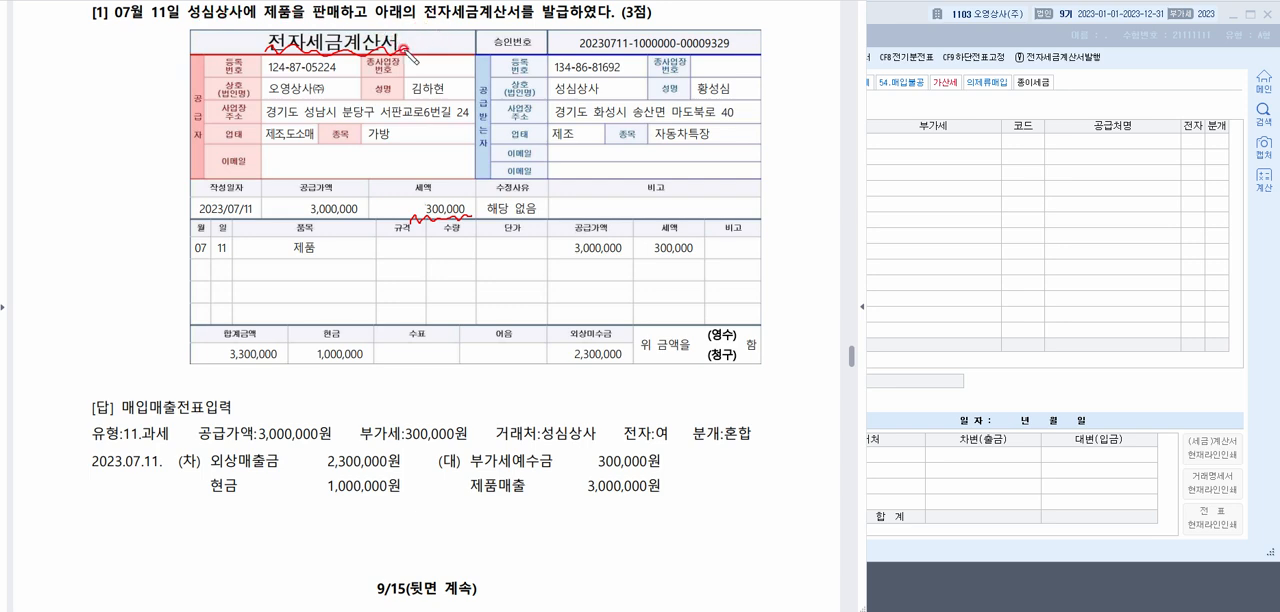
{"action": "mouse_move", "coordinate": [180, 430]}
{"action": "left_mouse_down"}
{"action": "mouse_move", "coordinate": [97, 442]}
{"action": "mouse_move", "coordinate": [165, 426]}
{"action": "mouse_move", "coordinate": [150, 446]}
{"action": "left_mouse_up"}
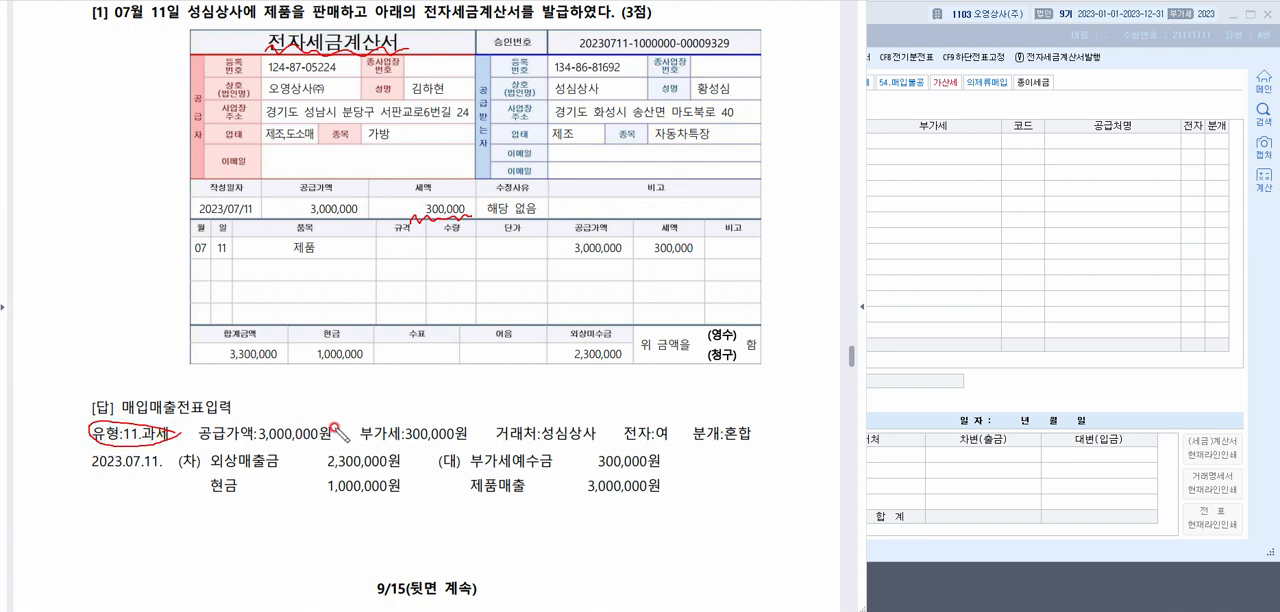
{"action": "left_click_drag", "start_coordinate": [672, 438], "coordinate": [622, 437]}
{"action": "mouse_move", "coordinate": [360, 345]}
{"action": "left_mouse_down"}
{"action": "mouse_move", "coordinate": [292, 340]}
{"action": "mouse_move", "coordinate": [366, 355]}
{"action": "left_mouse_up"}
{"action": "mouse_move", "coordinate": [636, 364]}
{"action": "left_mouse_down"}
{"action": "mouse_move", "coordinate": [565, 320]}
{"action": "mouse_move", "coordinate": [640, 345]}
{"action": "mouse_move", "coordinate": [615, 368]}
{"action": "left_mouse_up"}
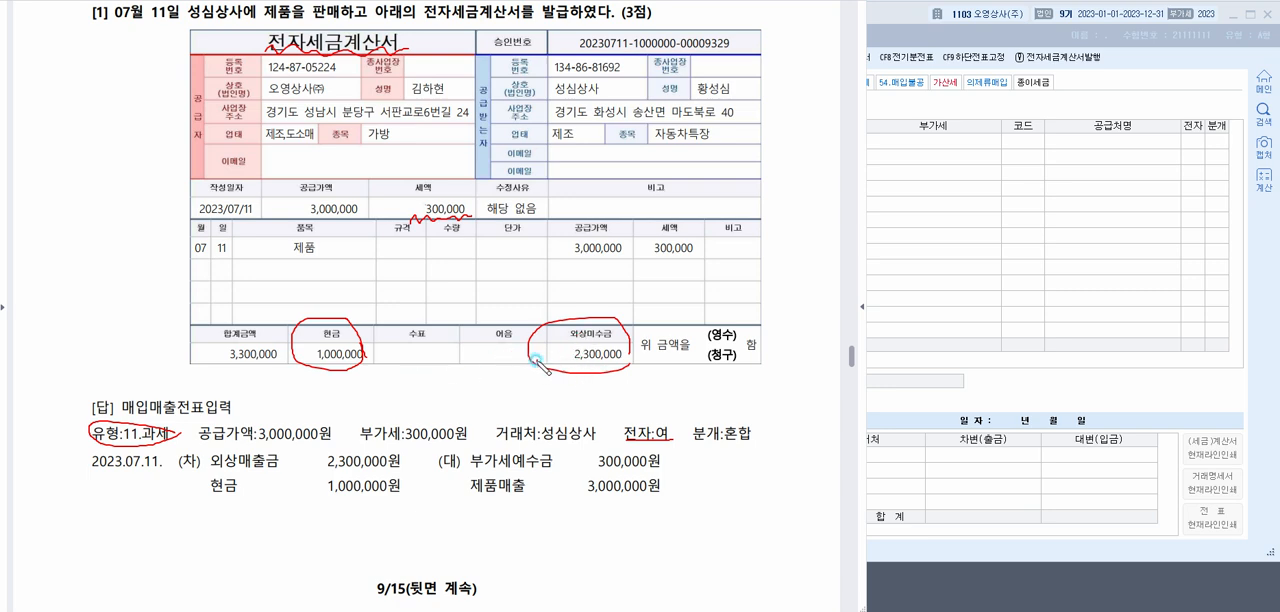
{"action": "mouse_move", "coordinate": [535, 363]}
{"action": "left_mouse_down"}
{"action": "mouse_move", "coordinate": [411, 437]}
{"action": "mouse_move", "coordinate": [428, 431]}
{"action": "left_mouse_up"}
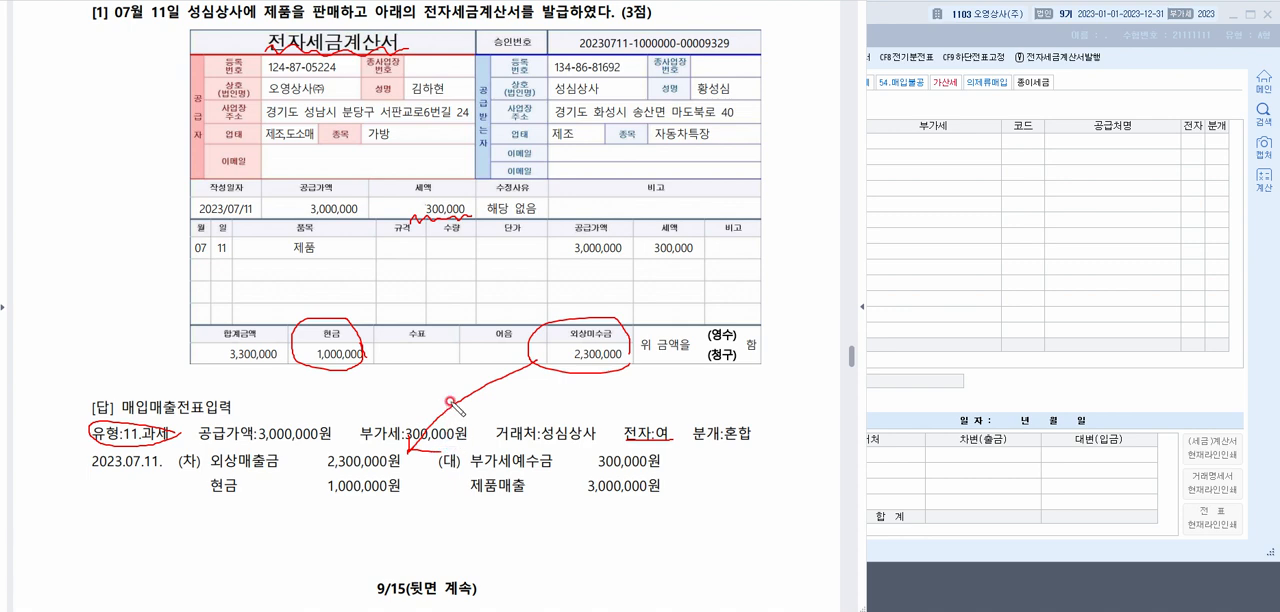
{"action": "key", "text": "Escape"}
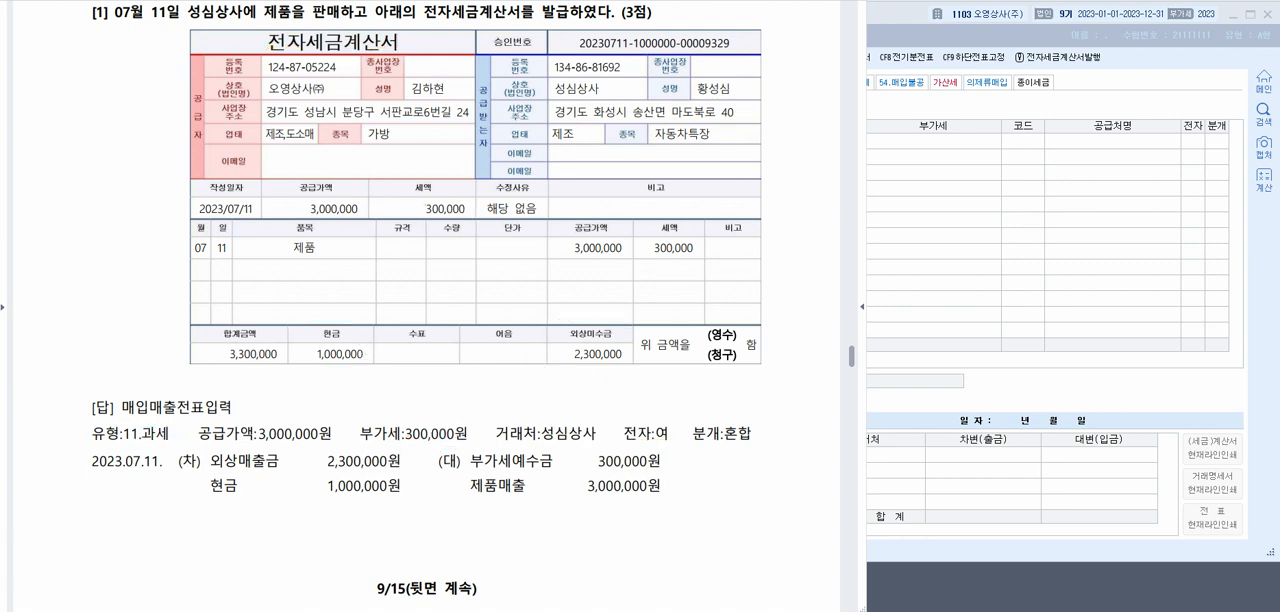
Switch to 매입매출전표입력, set the date to 07월 11일 and start an entry with type 11.과세
{"action": "left_click", "coordinate": [1050, 155]}
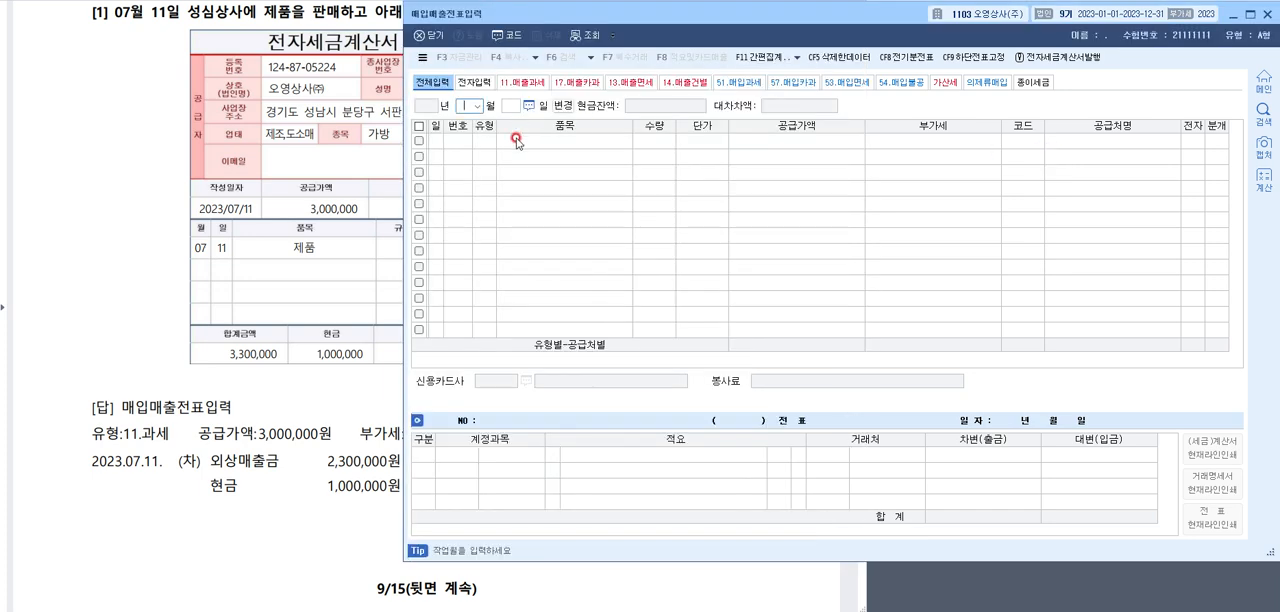
{"action": "type", "text": "07"}
{"action": "key", "text": "Return"}
{"action": "type", "text": "11"}
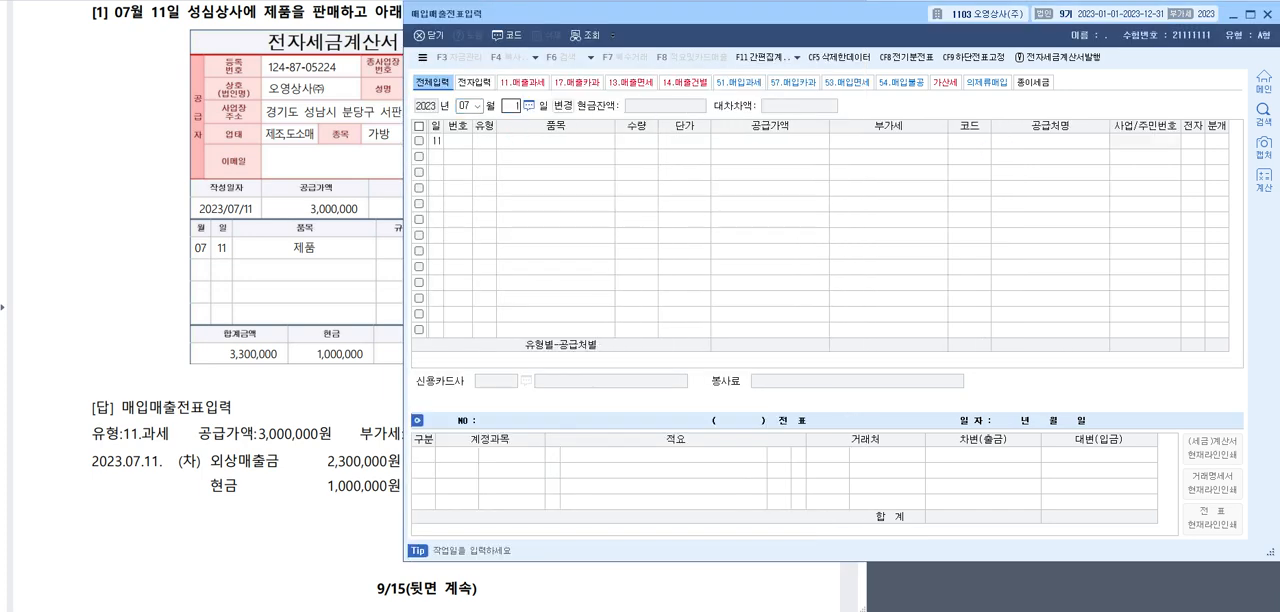
{"action": "key", "text": "Return"}
{"action": "type", "text": "11"}
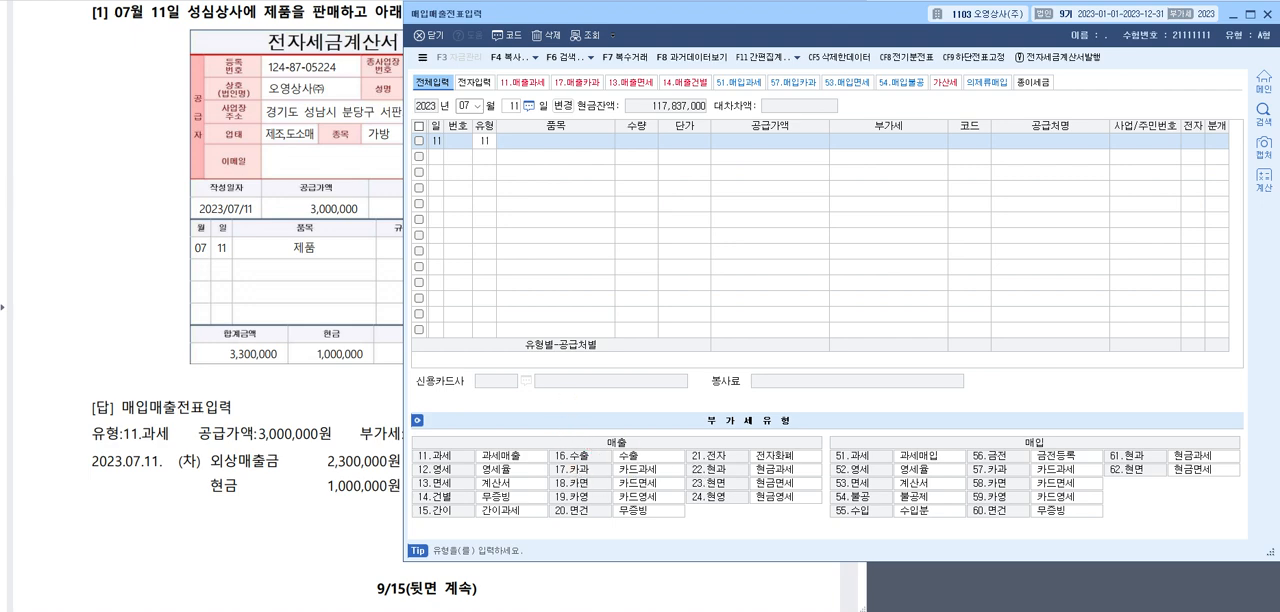
{"action": "key", "text": "Return"}
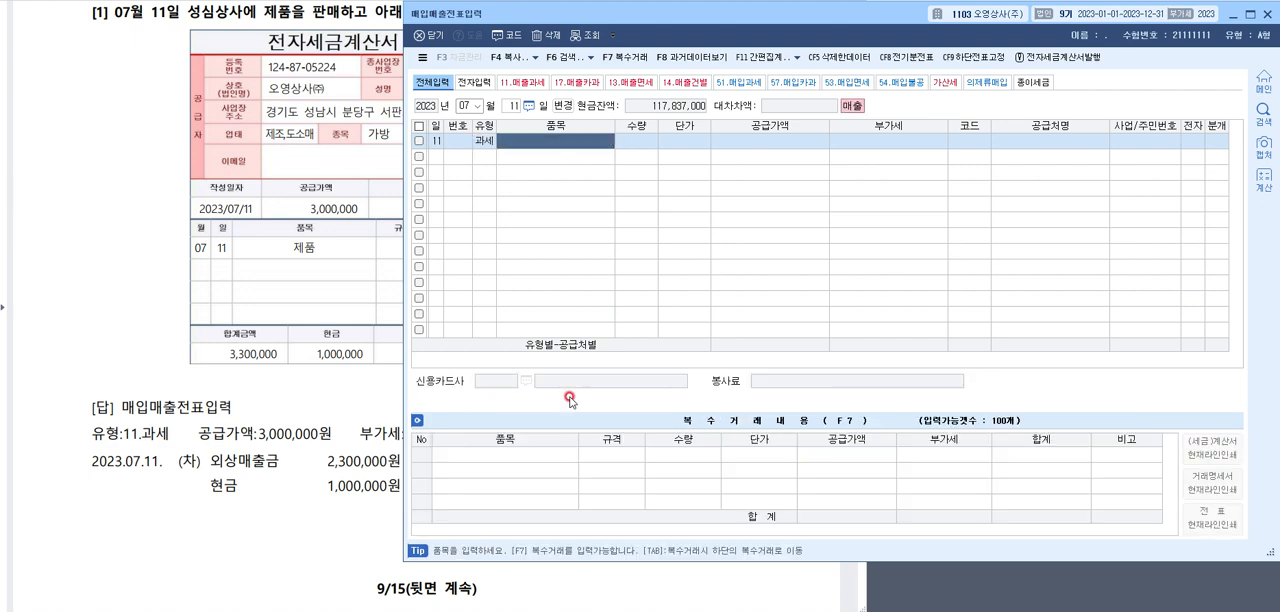
Enter 제품매출 as the item with a 공급가액 of 3,000,000 and accept the 부가세
{"action": "type", "text": "wpv"}
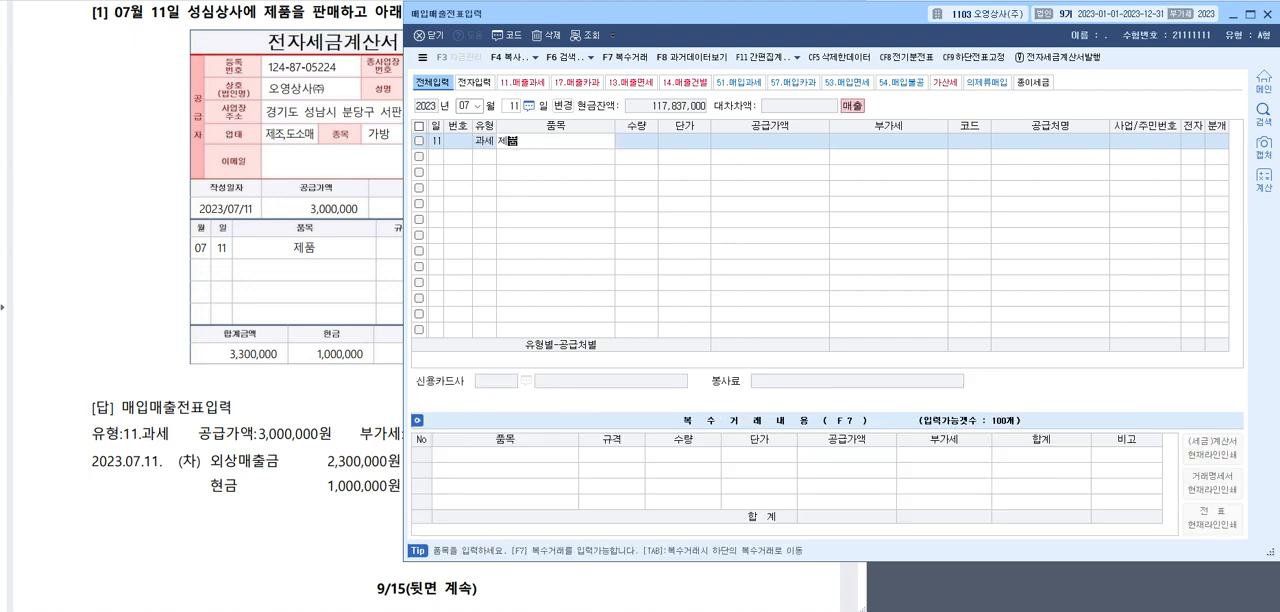
{"action": "key", "text": "Return"}
{"action": "key", "text": "Return"}
{"action": "key", "text": "Return"}
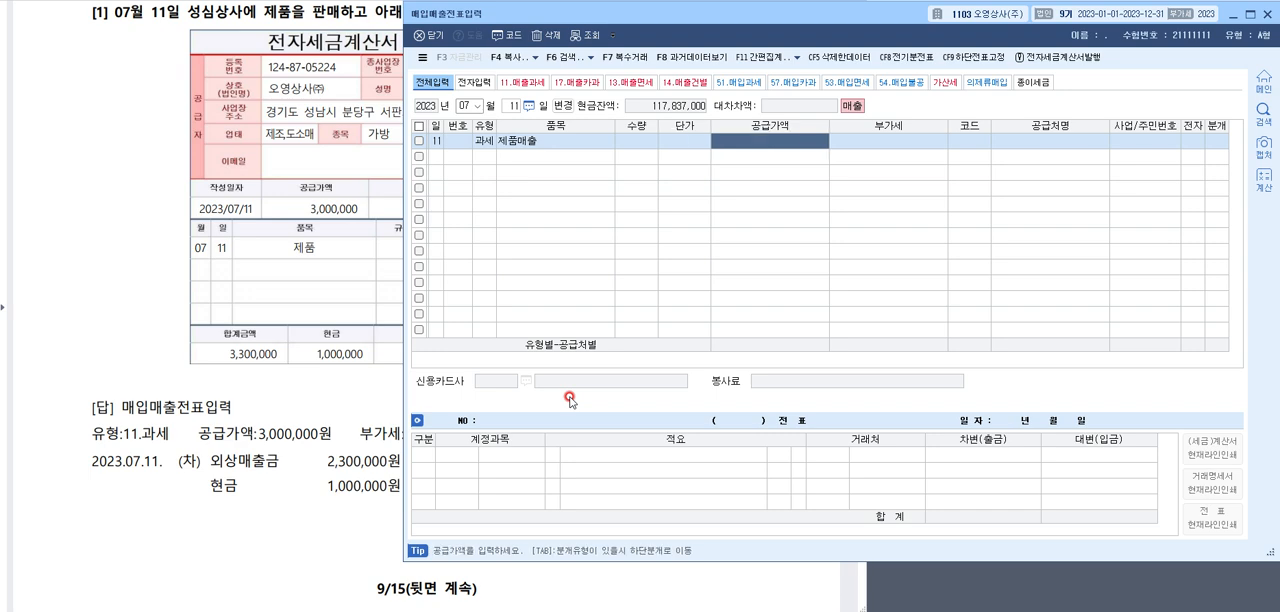
{"action": "type", "text": "3,000,000"}
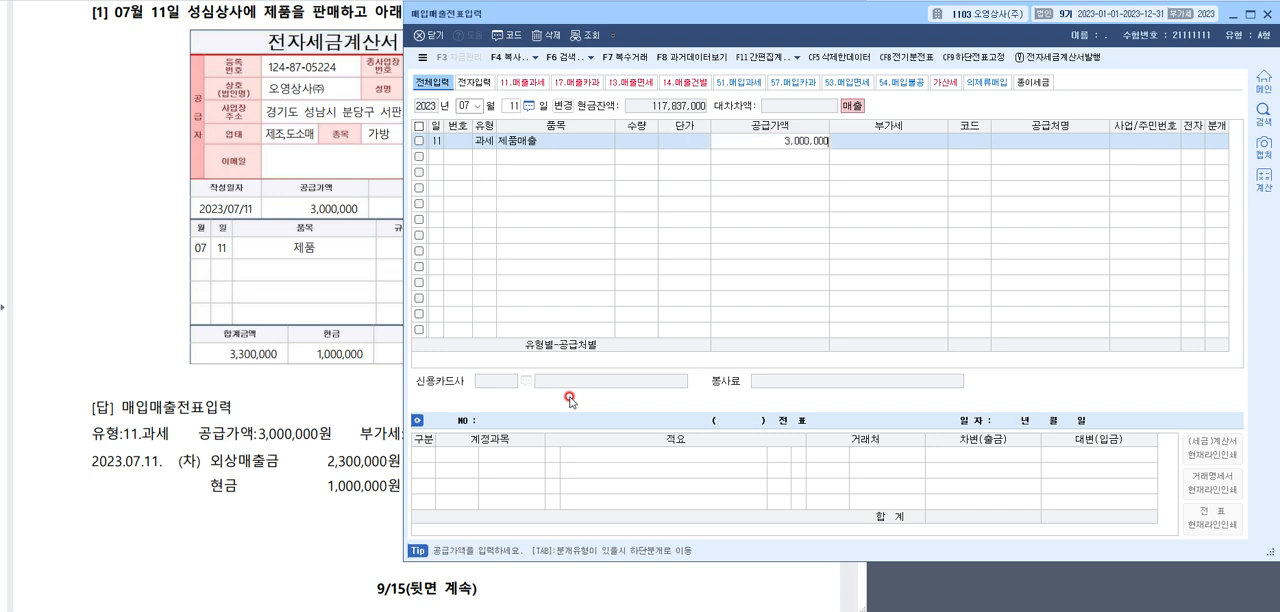
{"action": "type", "text": "000"}
{"action": "key", "text": "Return"}
{"action": "key", "text": "Return"}
{"action": "key", "text": "Return"}
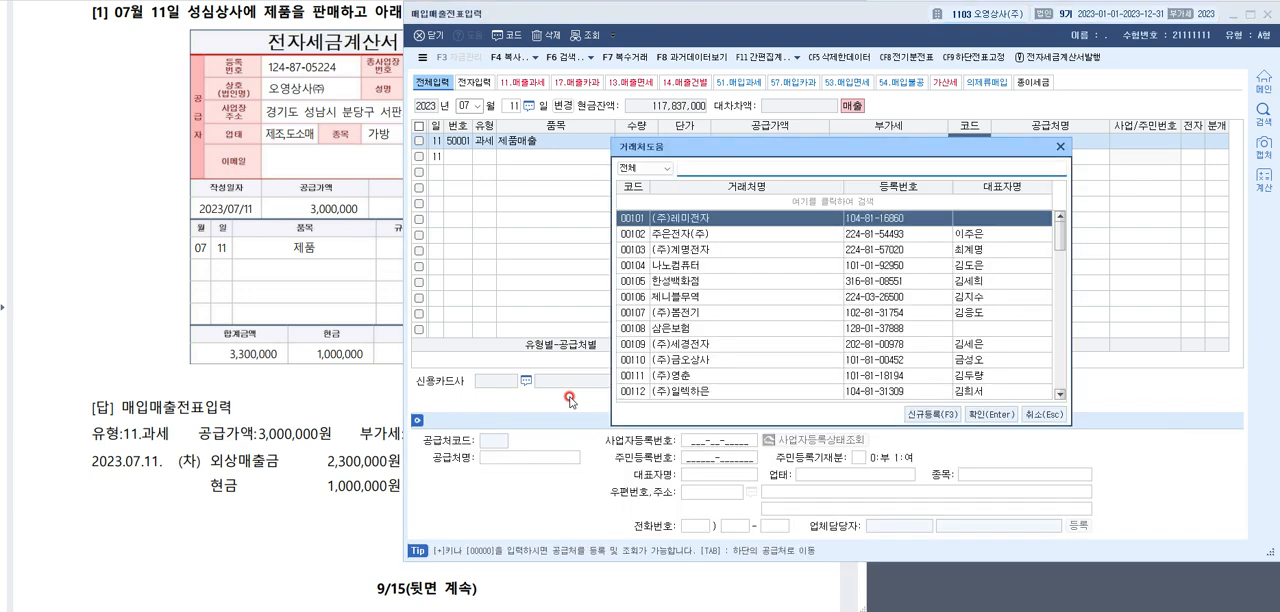
Select 성심상사 as the customer, mark the entry as 전자 여 and set 분개 to 혼합
{"action": "type", "text": "성심"}
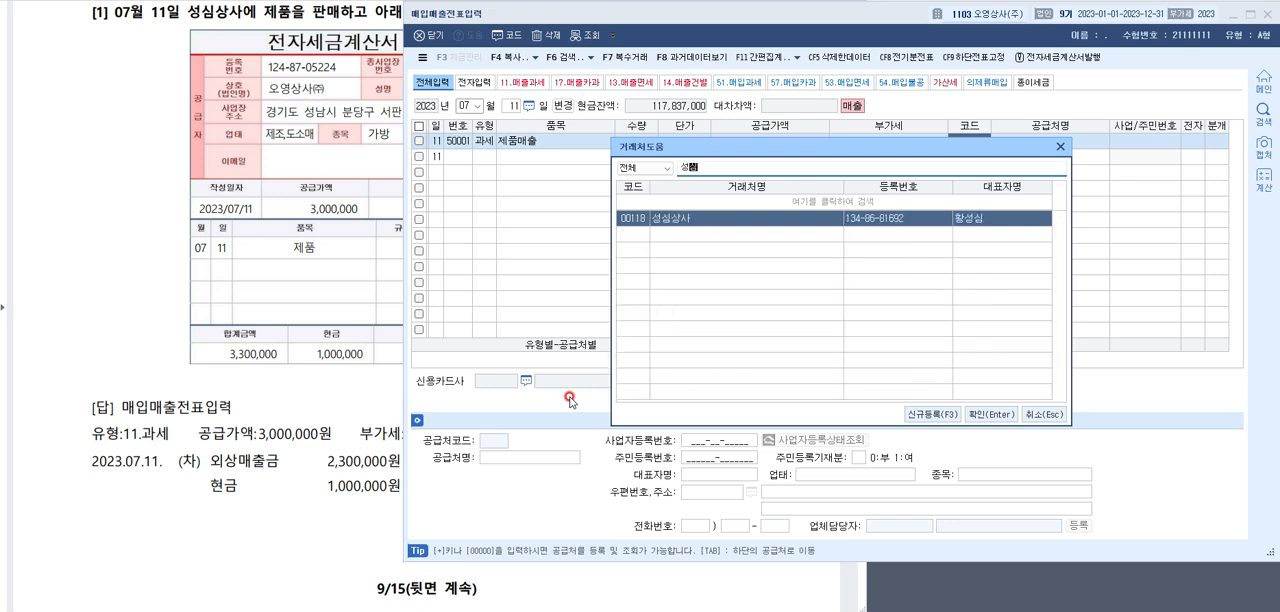
{"action": "key", "text": "Return"}
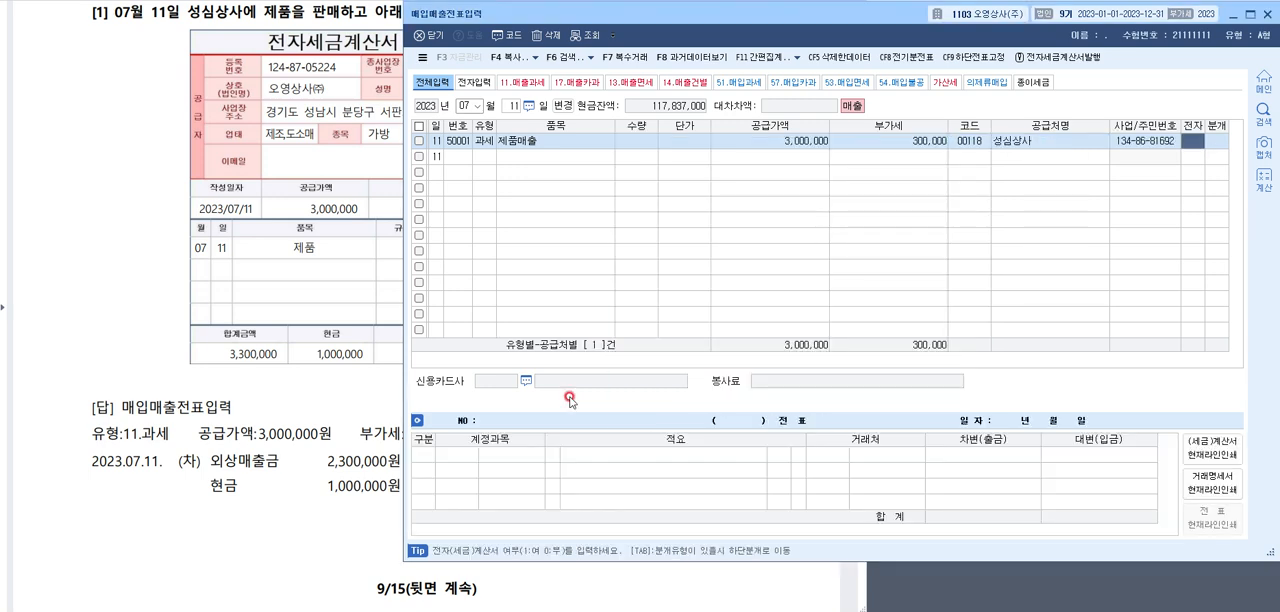
{"action": "key", "text": "1"}
{"action": "key", "text": "Return"}
{"action": "key", "text": "3"}
{"action": "key", "text": "Return"}
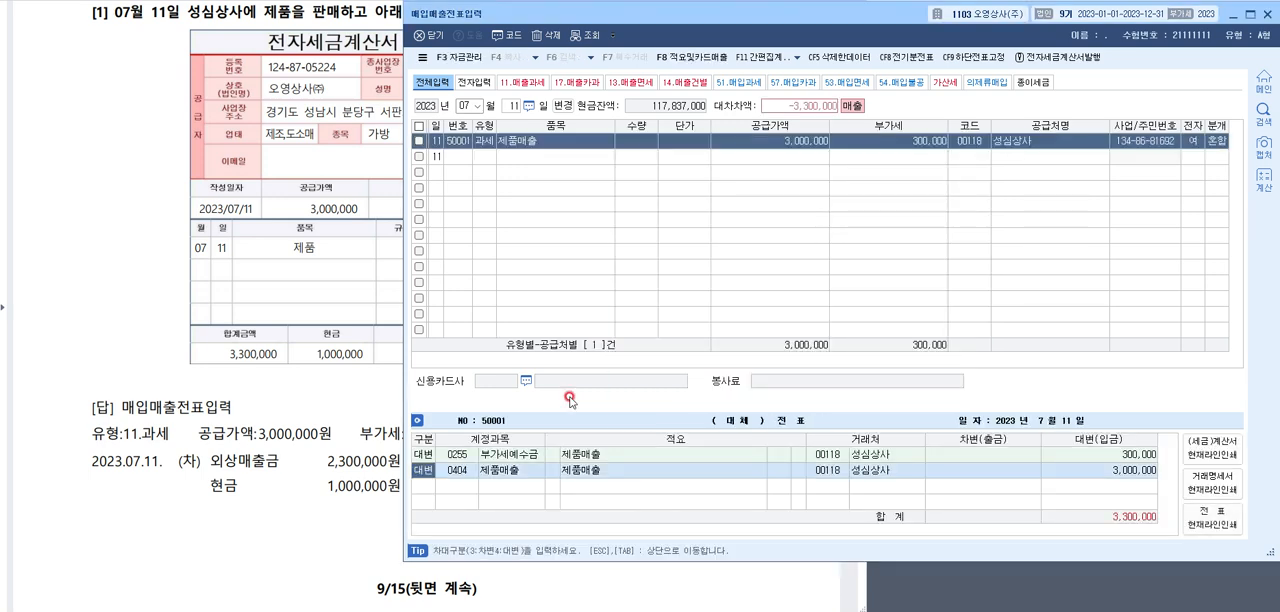
Add a debit line for 0108 외상매출금 with an amount of 2,300,000 below the 제품매출 line
{"action": "key", "text": "Return"}
{"action": "key", "text": "Down"}
{"action": "type", "text": "3"}
{"action": "key", "text": "Return"}
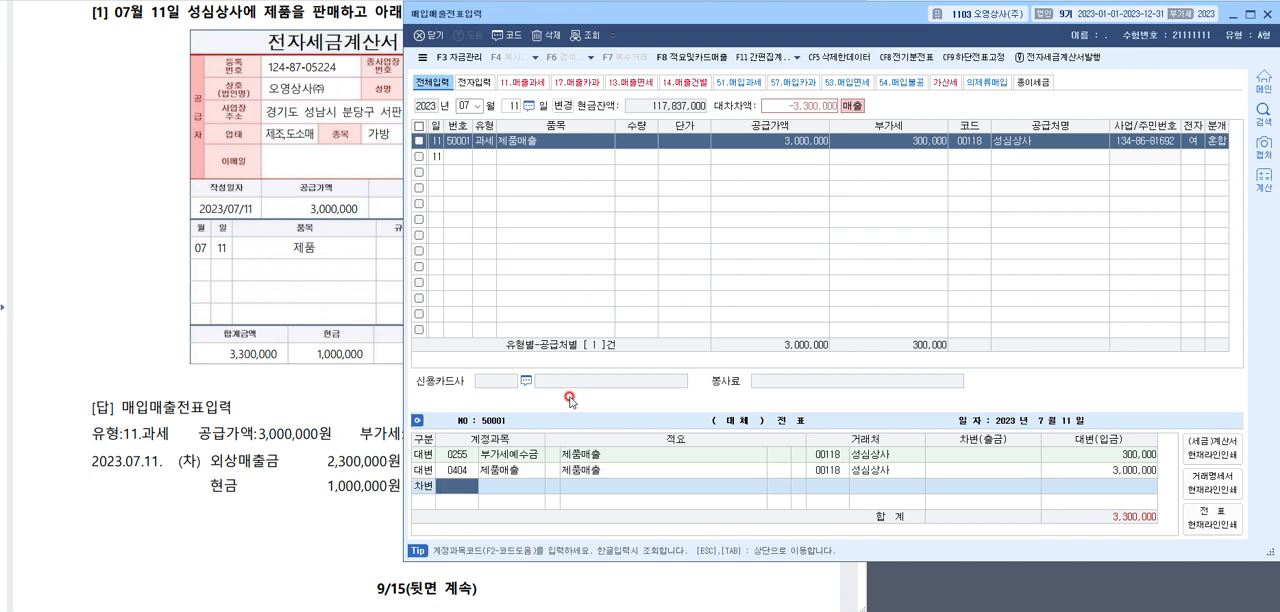
{"action": "key", "text": "F2"}
{"action": "type", "text": "외상매"}
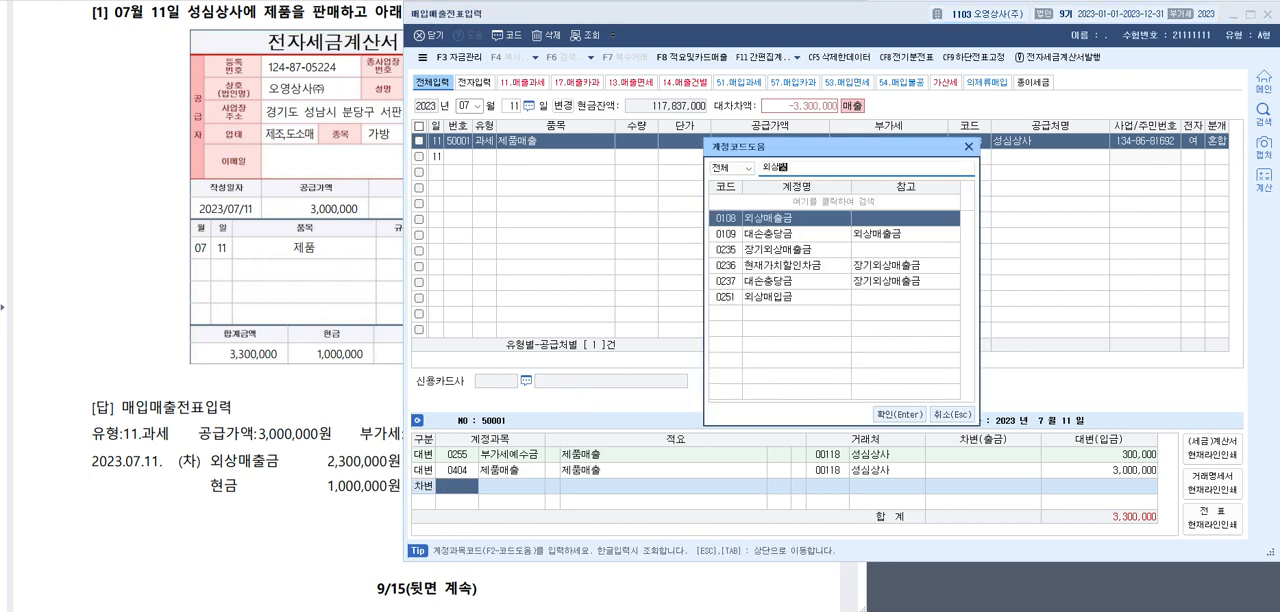
{"action": "type", "text": "출금"}
{"action": "key", "text": "Return"}
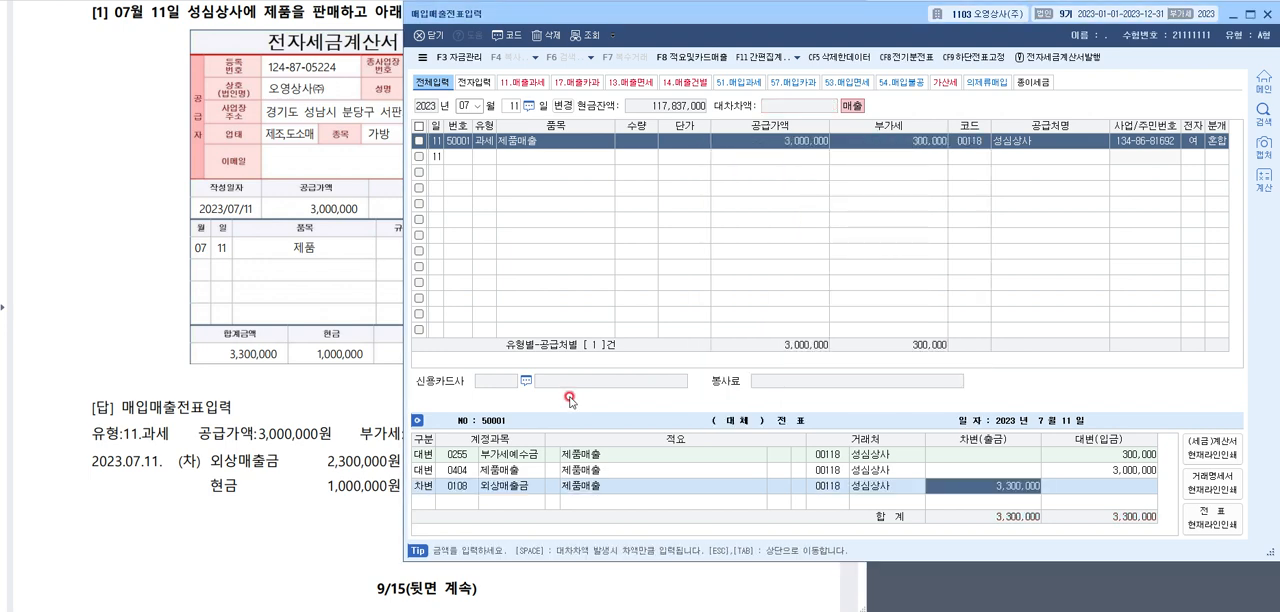
{"action": "type", "text": "2,3"}
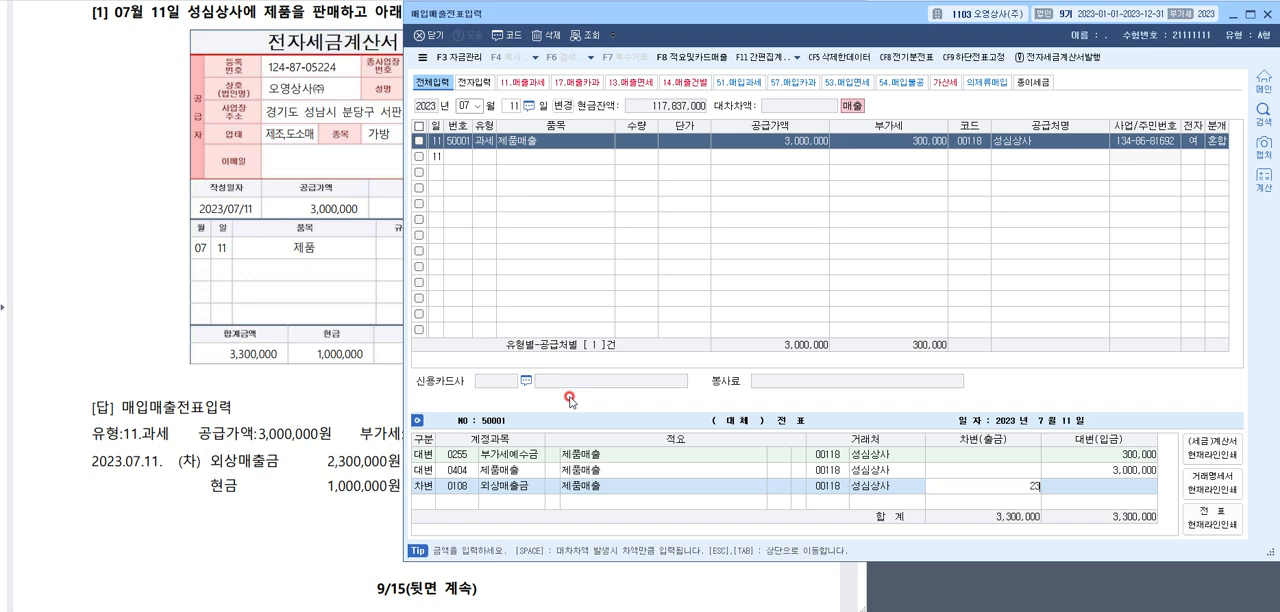
{"action": "type", "text": "00,000"}
{"action": "key", "text": "Return"}
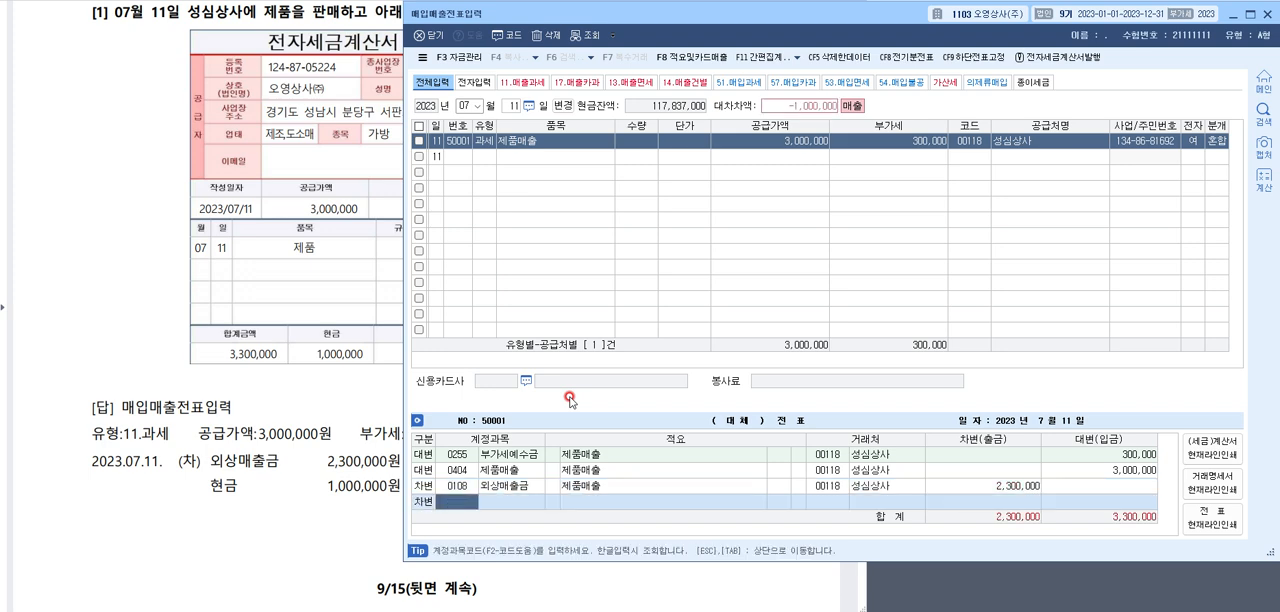
Add a second debit line for 0101 현금 with an amount of 1,000,000
{"action": "key", "text": "F2"}
{"action": "type", "text": "현금"}
{"action": "key", "text": "Return"}
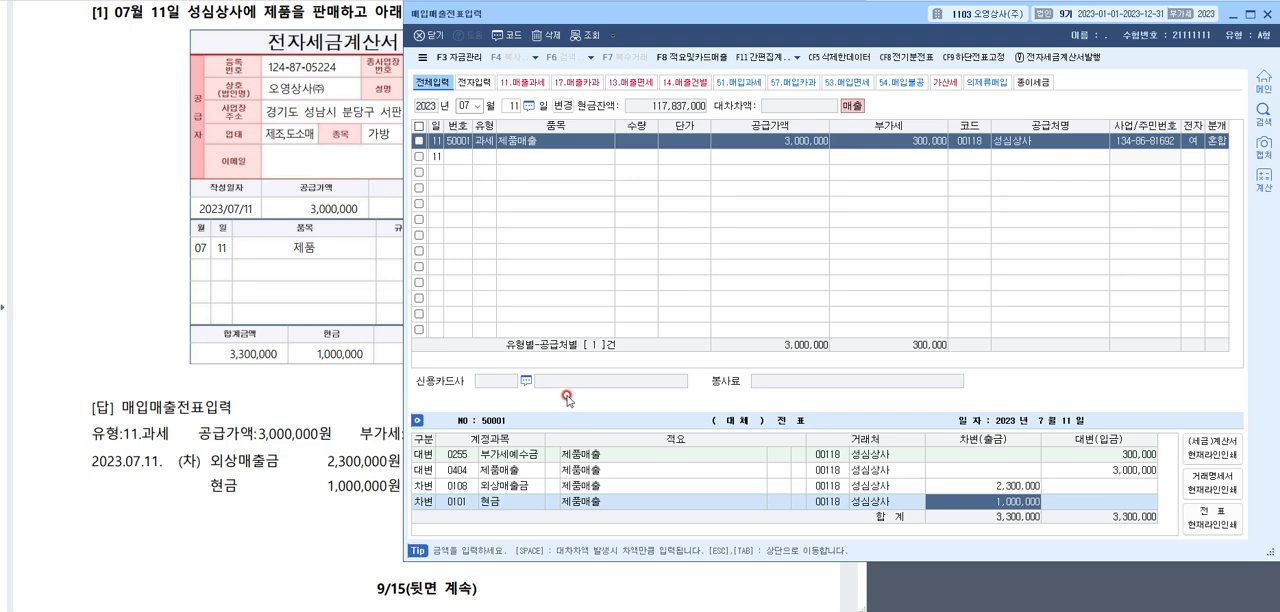
Bring up question [2] in the answer document, underline its date, purchase, payment and 전자세금계산서 details, and clear the marks
{"action": "left_click", "coordinate": [106, 268]}
{"action": "scroll", "coordinate": [325, 245], "scroll_direction": "down", "scroll_amount": 5}
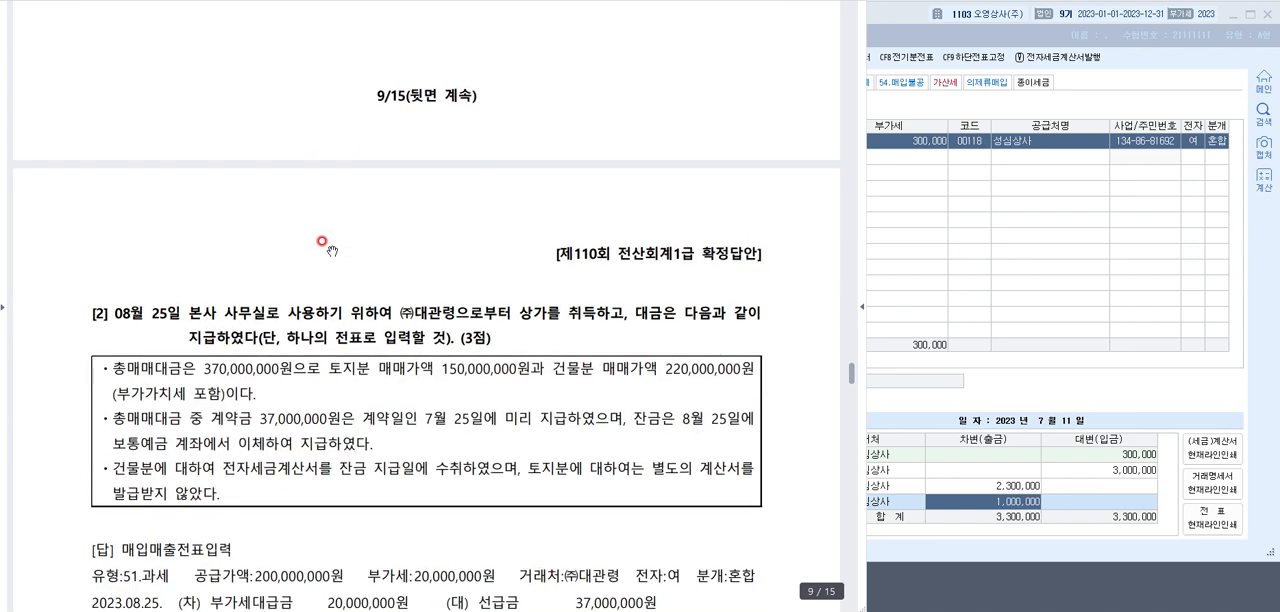
{"action": "scroll", "coordinate": [322, 243], "scroll_direction": "down", "scroll_amount": 5}
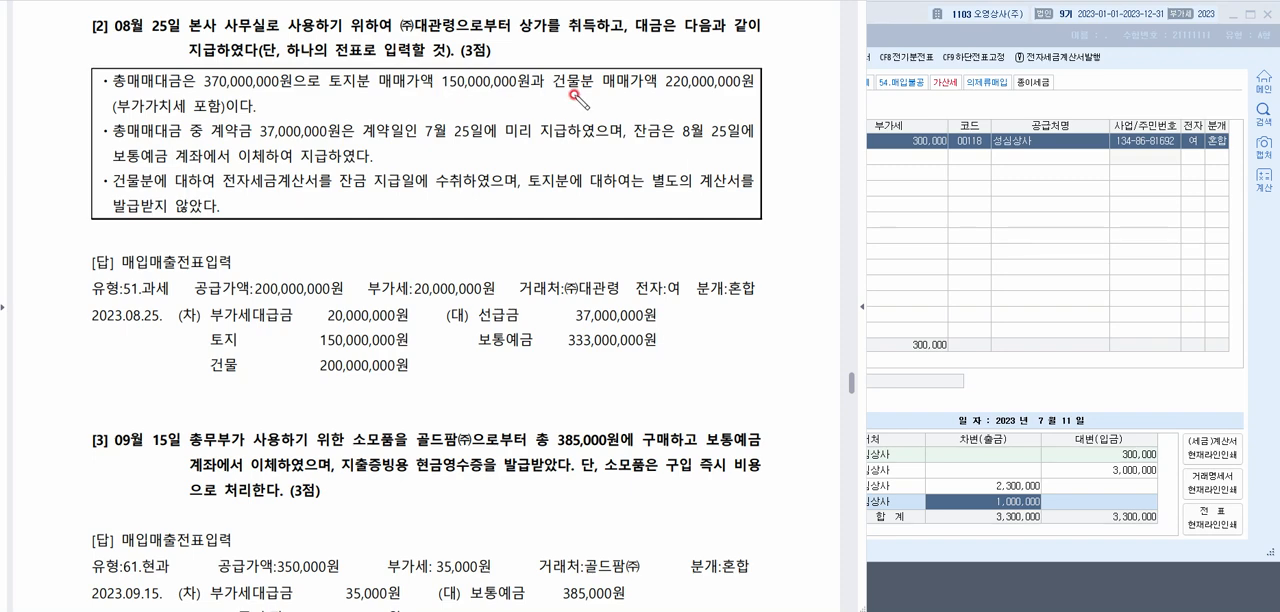
{"action": "left_click_drag", "start_coordinate": [350, 88], "coordinate": [583, 88]}
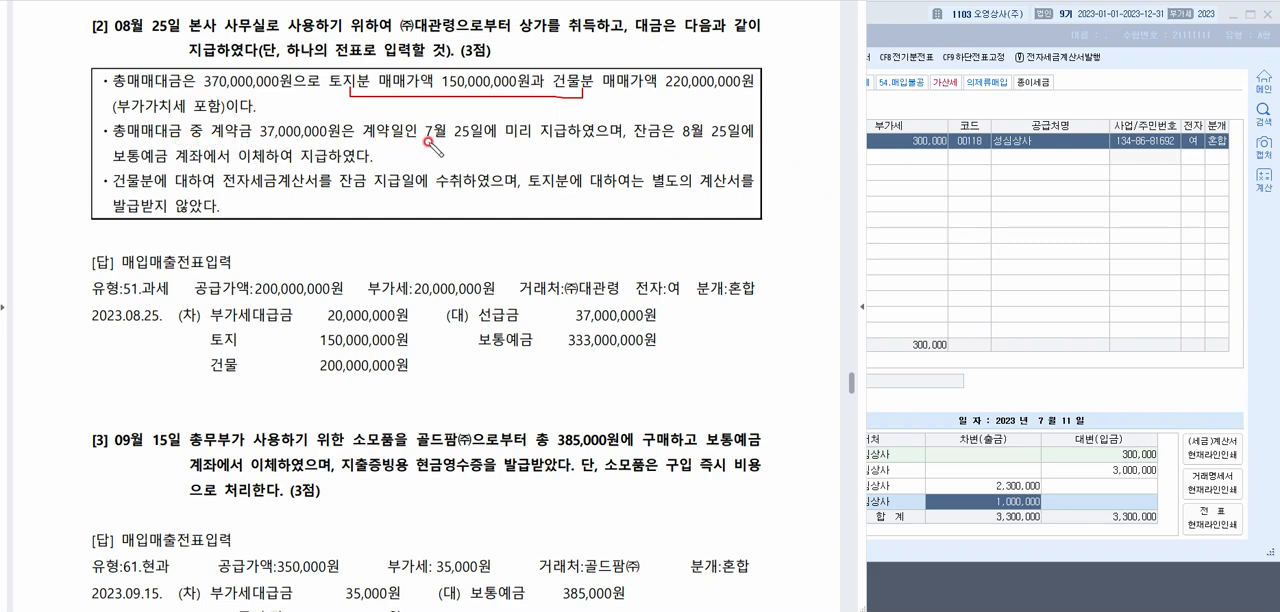
{"action": "left_click_drag", "start_coordinate": [421, 139], "coordinate": [745, 141]}
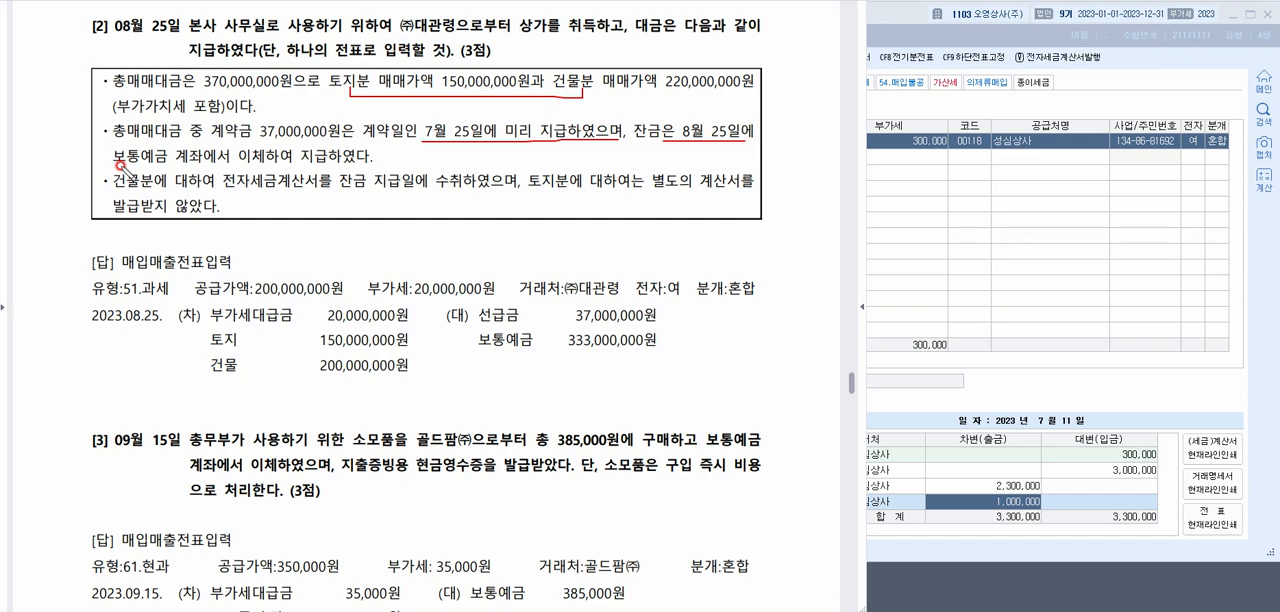
{"action": "left_click_drag", "start_coordinate": [120, 164], "coordinate": [372, 166]}
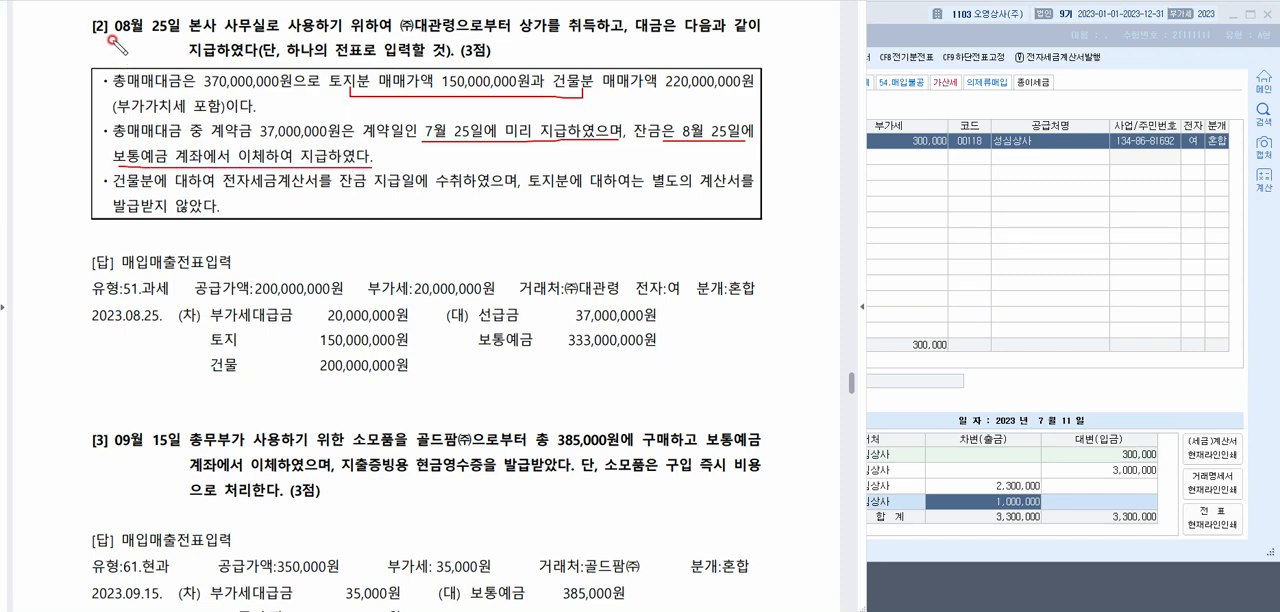
{"action": "left_click_drag", "start_coordinate": [74, 45], "coordinate": [172, 40]}
{"action": "left_click_drag", "start_coordinate": [226, 188], "coordinate": [512, 190]}
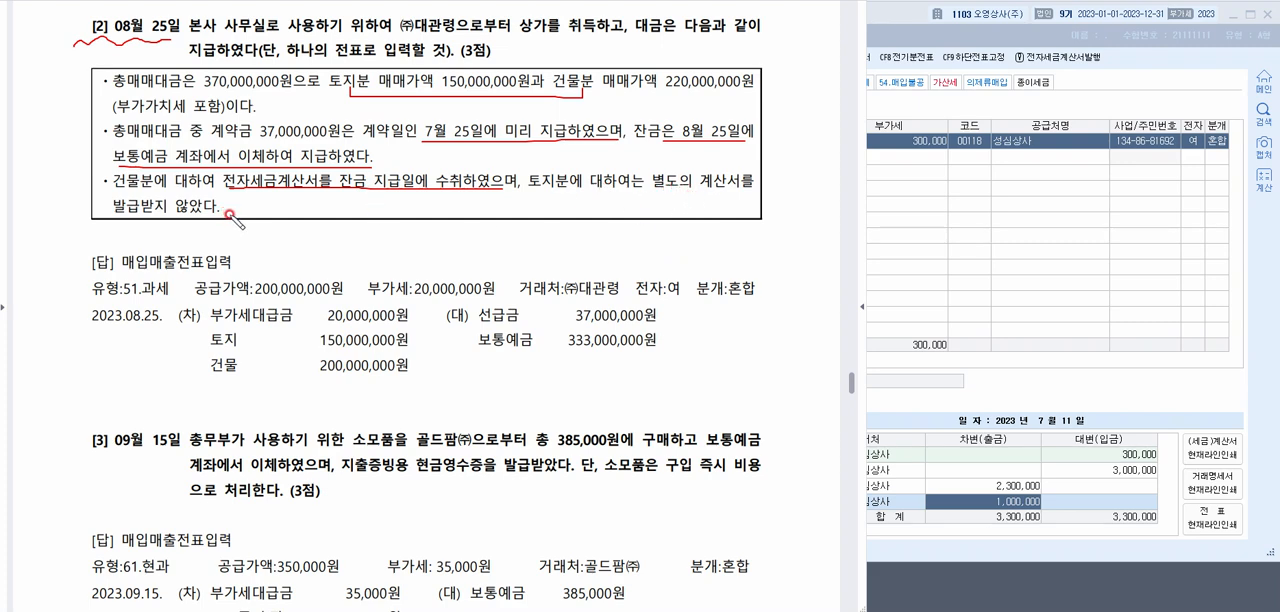
{"action": "mouse_move", "coordinate": [588, 194]}
{"action": "left_mouse_down"}
{"action": "mouse_move", "coordinate": [535, 192]}
{"action": "mouse_move", "coordinate": [584, 166]}
{"action": "mouse_move", "coordinate": [577, 190]}
{"action": "left_mouse_up"}
{"action": "key", "text": "e"}
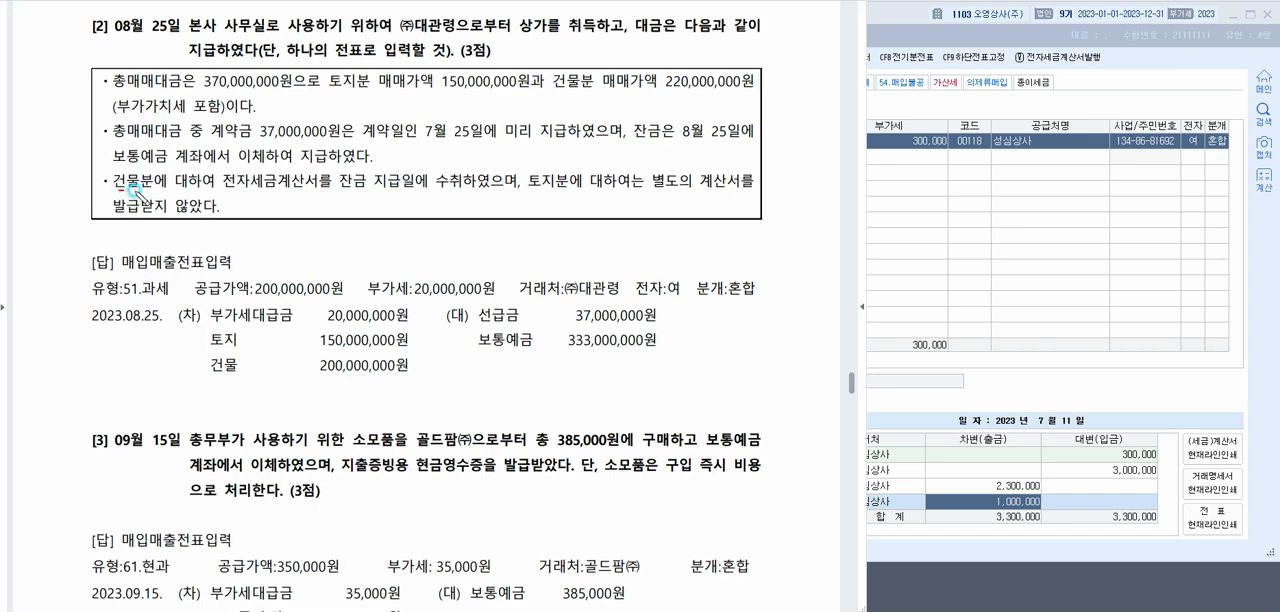
Mark the building's 전자세금계산서 receipt, the 08월 25일 date and the 220,000,000원 building price in question [2]
{"action": "mouse_move", "coordinate": [130, 187]}
{"action": "left_mouse_down"}
{"action": "mouse_move", "coordinate": [330, 185]}
{"action": "mouse_move", "coordinate": [228, 174]}
{"action": "left_mouse_up"}
{"action": "left_click_drag", "start_coordinate": [400, 190], "coordinate": [506, 193]}
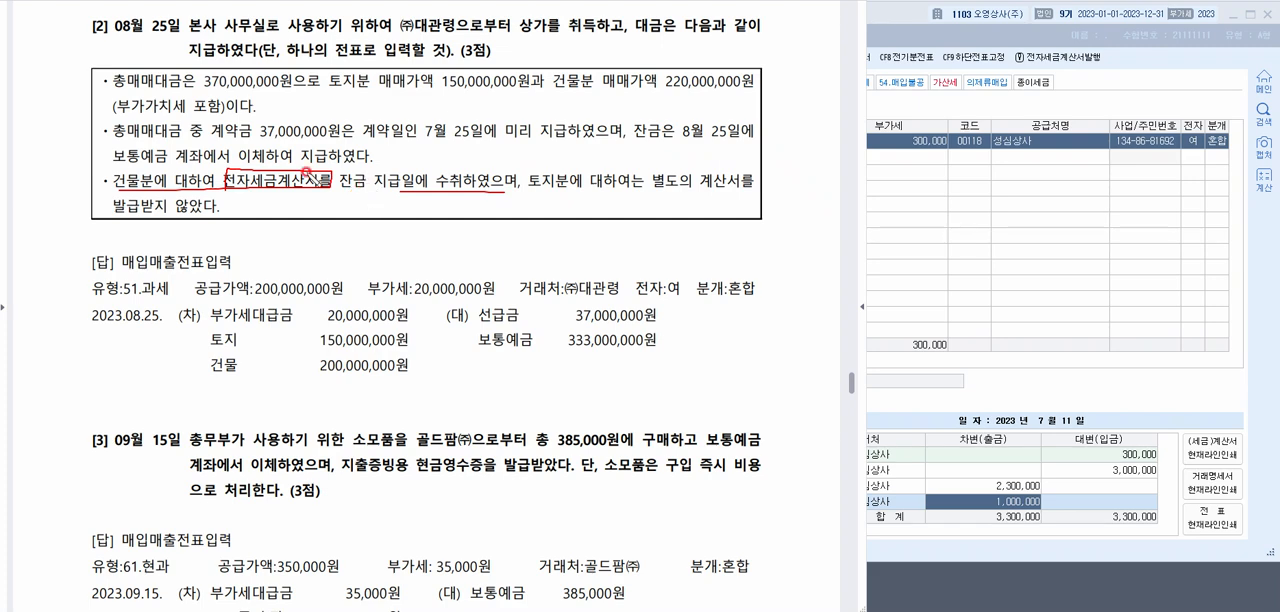
{"action": "left_click_drag", "start_coordinate": [92, 42], "coordinate": [175, 40]}
{"action": "mouse_move", "coordinate": [563, 92]}
{"action": "left_mouse_down"}
{"action": "mouse_move", "coordinate": [758, 92]}
{"action": "mouse_move", "coordinate": [757, 68]}
{"action": "mouse_move", "coordinate": [663, 66]}
{"action": "mouse_move", "coordinate": [661, 92]}
{"action": "left_mouse_up"}
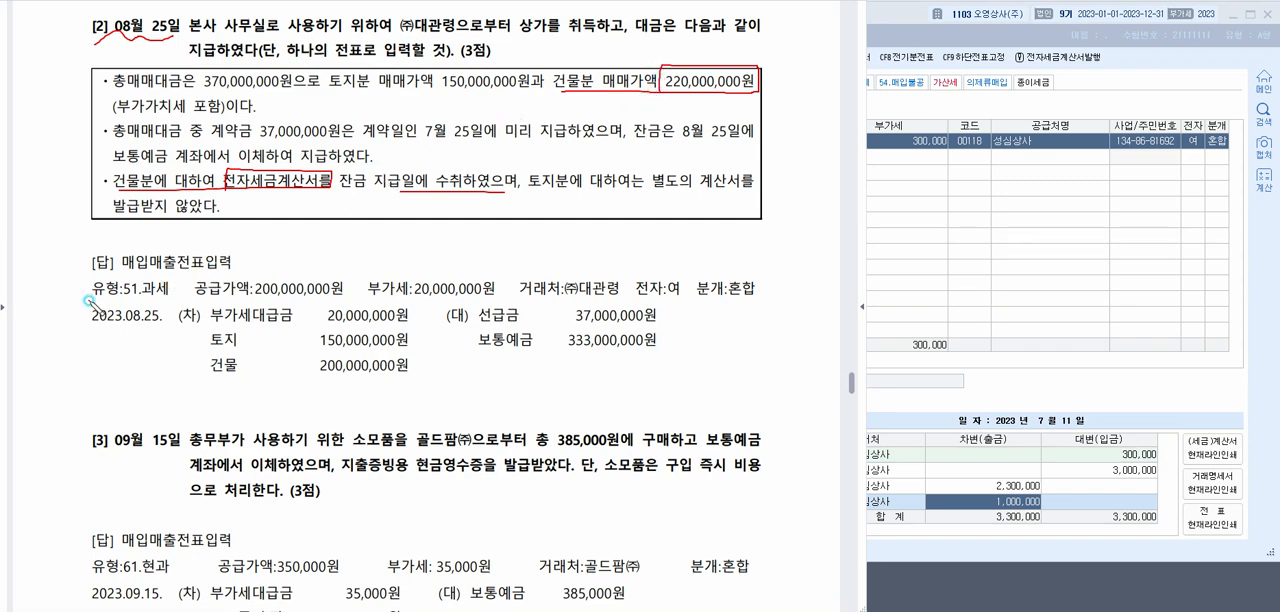
Mark type 51.과세, 공급가액, 부가세, 전자:여, 분개:혼합 and 선급금 in the answer, and underline the 37,000,000원 deposit in the question
{"action": "left_click_drag", "start_coordinate": [89, 298], "coordinate": [178, 298]}
{"action": "left_click_drag", "start_coordinate": [254, 297], "coordinate": [481, 297]}
{"action": "mouse_move", "coordinate": [303, 277]}
{"action": "left_mouse_down"}
{"action": "mouse_move", "coordinate": [303, 264]}
{"action": "mouse_move", "coordinate": [410, 276]}
{"action": "mouse_move", "coordinate": [287, 188]}
{"action": "left_mouse_up"}
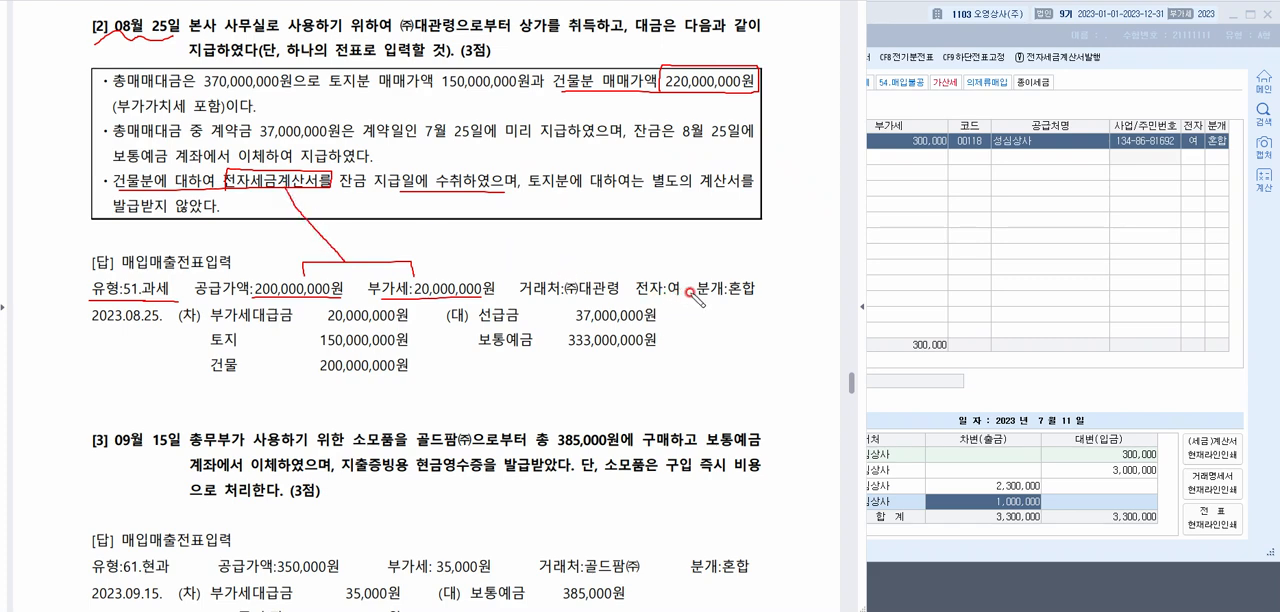
{"action": "mouse_move", "coordinate": [680, 298]}
{"action": "left_mouse_down"}
{"action": "mouse_move", "coordinate": [640, 270]}
{"action": "mouse_move", "coordinate": [695, 297]}
{"action": "left_mouse_up"}
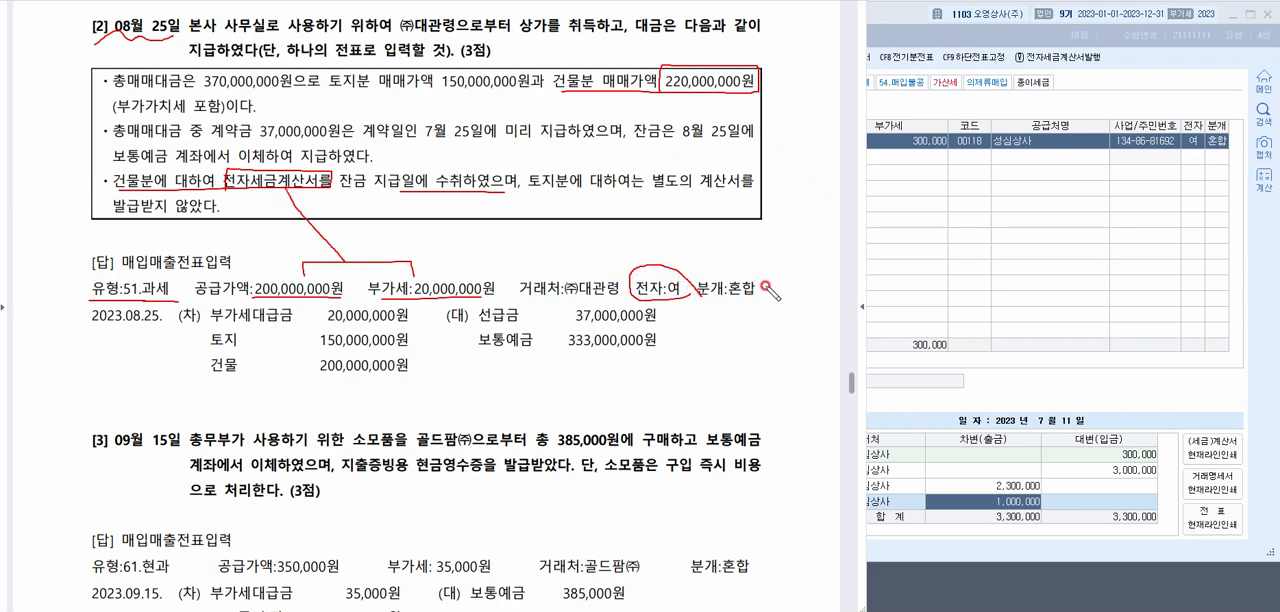
{"action": "left_click_drag", "start_coordinate": [757, 272], "coordinate": [776, 252]}
{"action": "left_click_drag", "start_coordinate": [489, 323], "coordinate": [522, 323]}
{"action": "left_click_drag", "start_coordinate": [258, 155], "coordinate": [506, 155]}
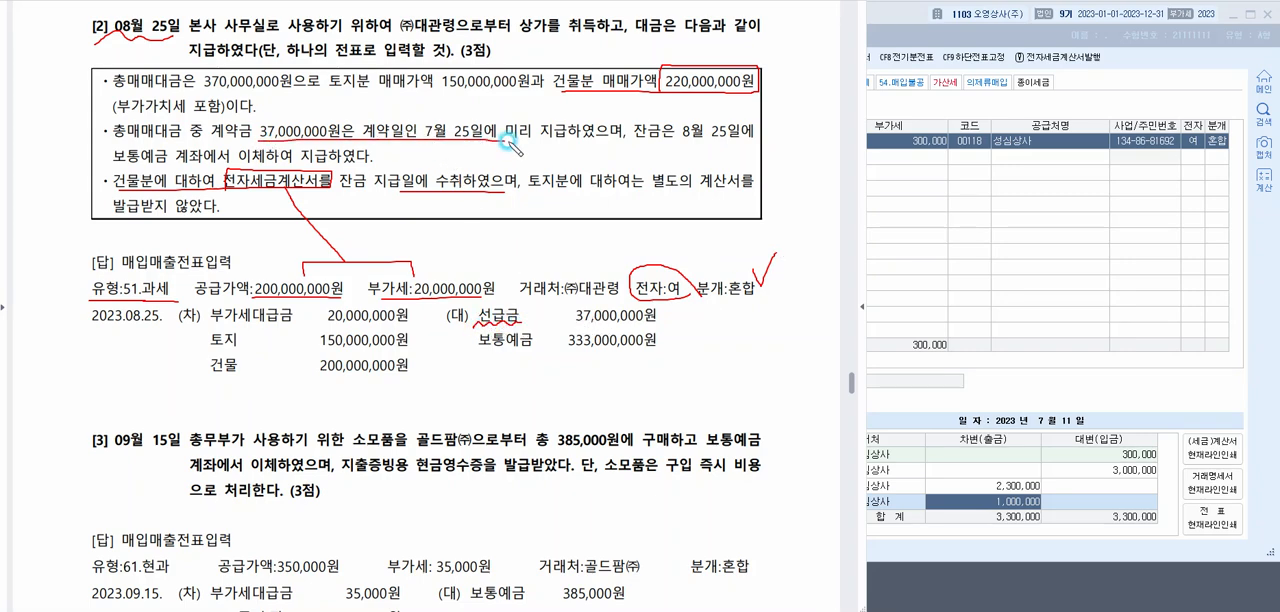
Tick the 선급금 and 보통예금 credits, underline the bank transfer, point to the VAT, circle the 토지 line, and clear the marks
{"action": "left_click_drag", "start_coordinate": [668, 311], "coordinate": [679, 309]}
{"action": "left_click_drag", "start_coordinate": [113, 165], "coordinate": [262, 164]}
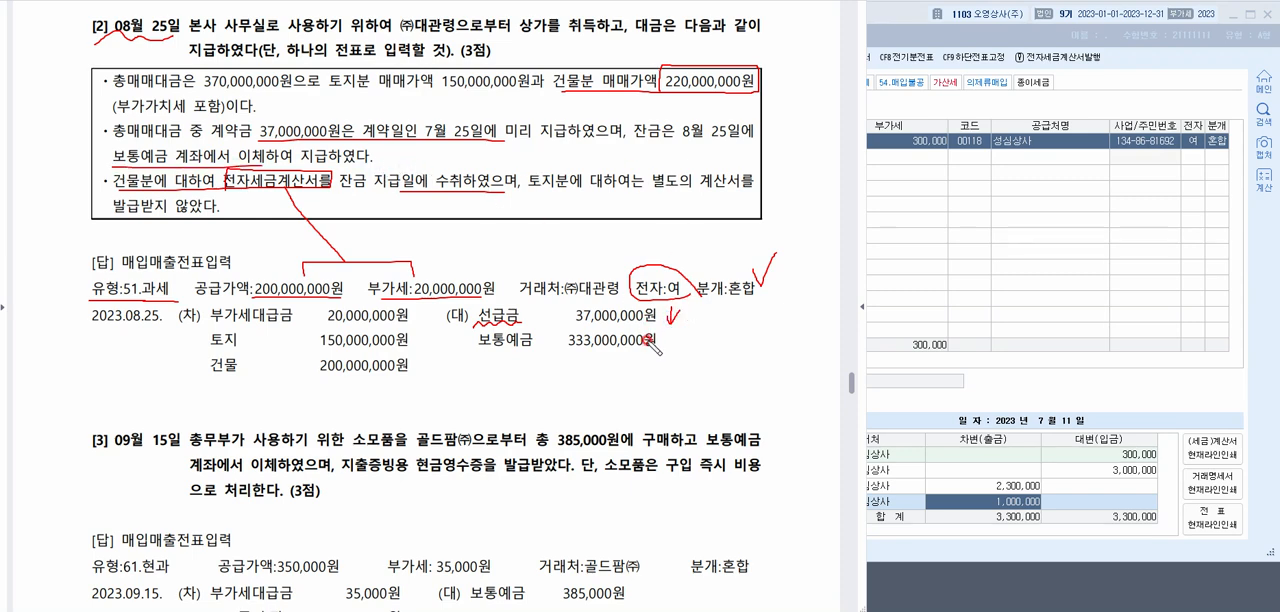
{"action": "left_click_drag", "start_coordinate": [672, 345], "coordinate": [684, 330]}
{"action": "mouse_move", "coordinate": [413, 293]}
{"action": "left_mouse_down"}
{"action": "mouse_move", "coordinate": [388, 306]}
{"action": "mouse_move", "coordinate": [402, 308]}
{"action": "left_mouse_up"}
{"action": "mouse_move", "coordinate": [199, 325]}
{"action": "left_mouse_down"}
{"action": "mouse_move", "coordinate": [286, 356]}
{"action": "mouse_move", "coordinate": [440, 346]}
{"action": "mouse_move", "coordinate": [332, 320]}
{"action": "mouse_move", "coordinate": [225, 318]}
{"action": "mouse_move", "coordinate": [180, 341]}
{"action": "left_mouse_up"}
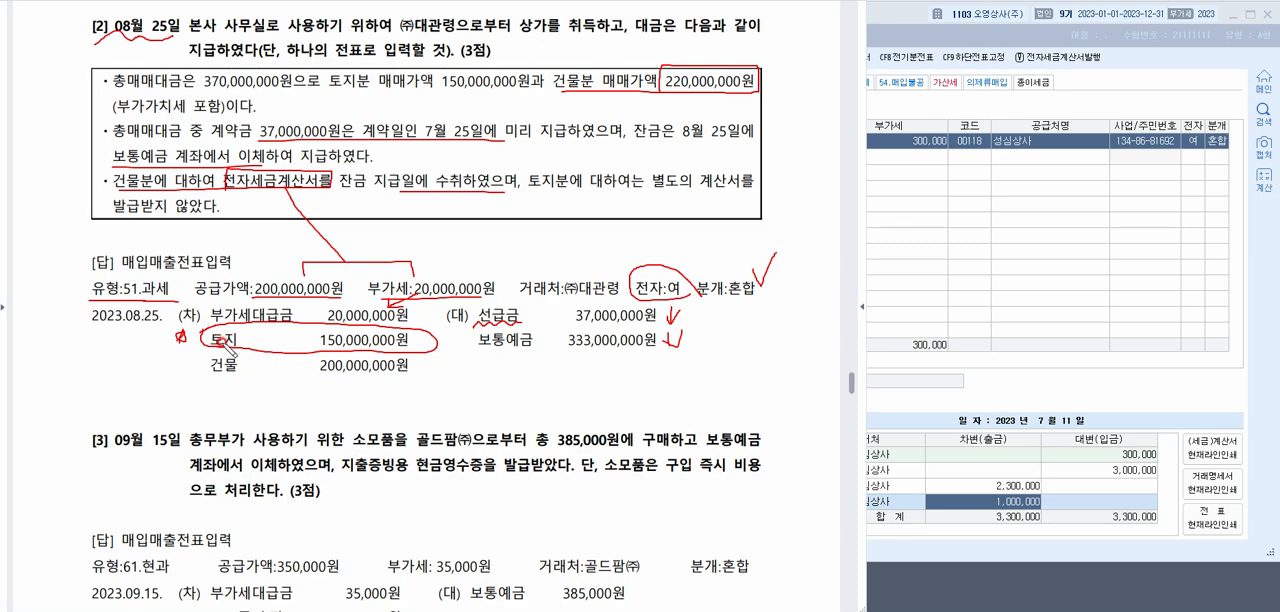
{"action": "key", "text": "Escape"}
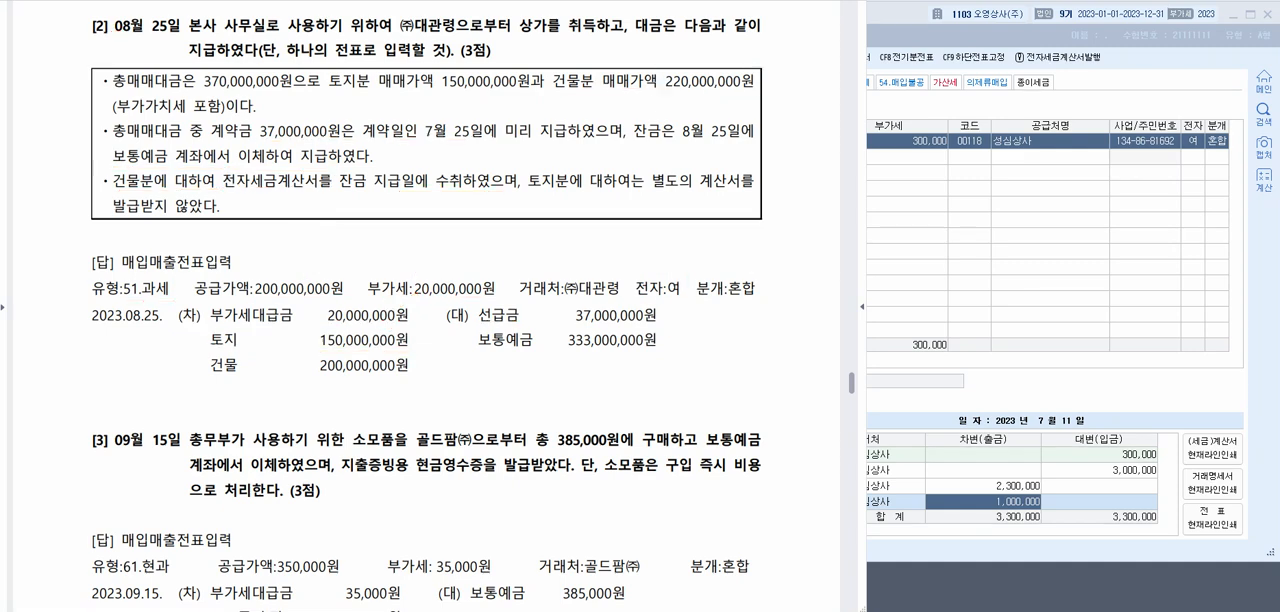
Outline question [2]'s VAT line and journal entry, mark both entry sides and the 370,000,000원 total price, and clear the marks
{"action": "mouse_move", "coordinate": [762, 269]}
{"action": "left_mouse_down"}
{"action": "mouse_move", "coordinate": [70, 277]}
{"action": "mouse_move", "coordinate": [90, 302]}
{"action": "mouse_move", "coordinate": [598, 302]}
{"action": "mouse_move", "coordinate": [736, 301]}
{"action": "mouse_move", "coordinate": [760, 296]}
{"action": "mouse_move", "coordinate": [764, 272]}
{"action": "left_mouse_up"}
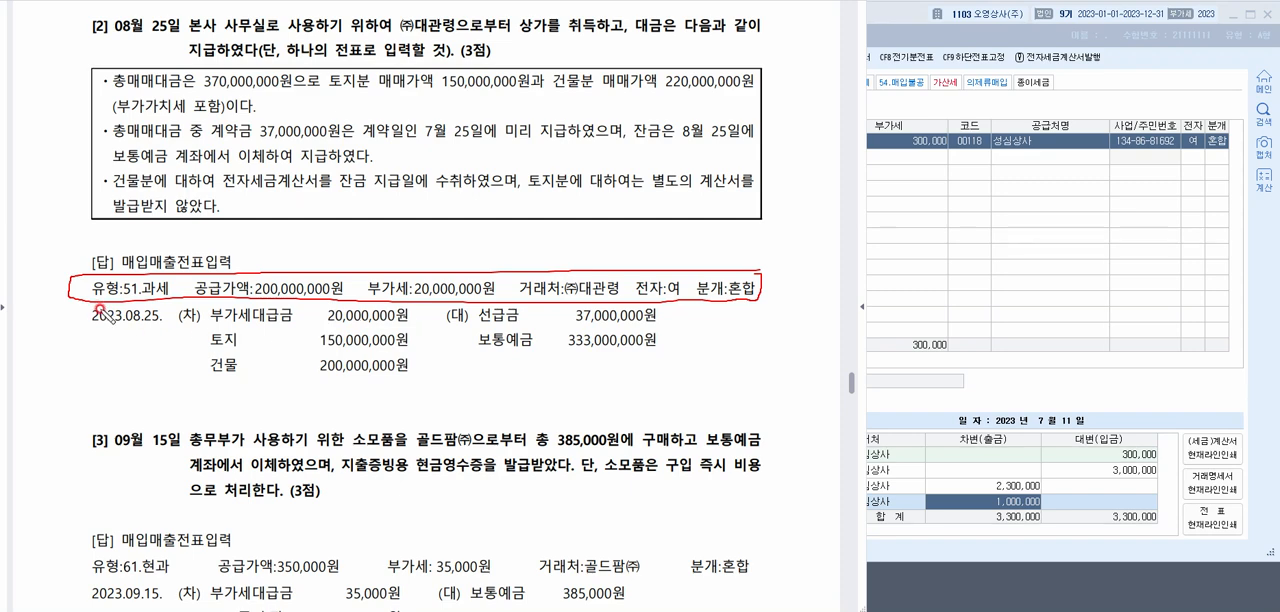
{"action": "mouse_move", "coordinate": [96, 312]}
{"action": "left_mouse_down"}
{"action": "mouse_move", "coordinate": [84, 370]}
{"action": "mouse_move", "coordinate": [116, 386]}
{"action": "mouse_move", "coordinate": [585, 400]}
{"action": "mouse_move", "coordinate": [668, 312]}
{"action": "mouse_move", "coordinate": [290, 300]}
{"action": "mouse_move", "coordinate": [110, 312]}
{"action": "left_mouse_up"}
{"action": "left_click_drag", "start_coordinate": [364, 332], "coordinate": [390, 321]}
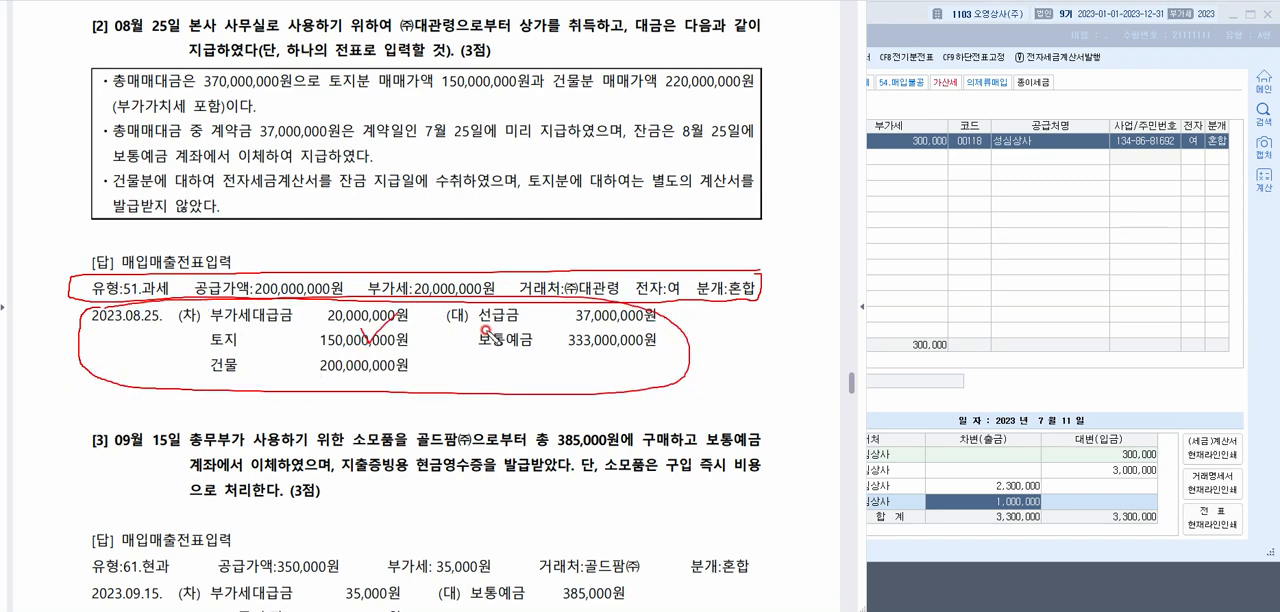
{"action": "left_click_drag", "start_coordinate": [577, 338], "coordinate": [604, 308]}
{"action": "mouse_move", "coordinate": [672, 332]}
{"action": "left_mouse_down"}
{"action": "mouse_move", "coordinate": [562, 340]}
{"action": "mouse_move", "coordinate": [658, 326]}
{"action": "left_mouse_up"}
{"action": "mouse_move", "coordinate": [308, 96]}
{"action": "left_mouse_down"}
{"action": "mouse_move", "coordinate": [332, 92]}
{"action": "mouse_move", "coordinate": [296, 93]}
{"action": "left_mouse_up"}
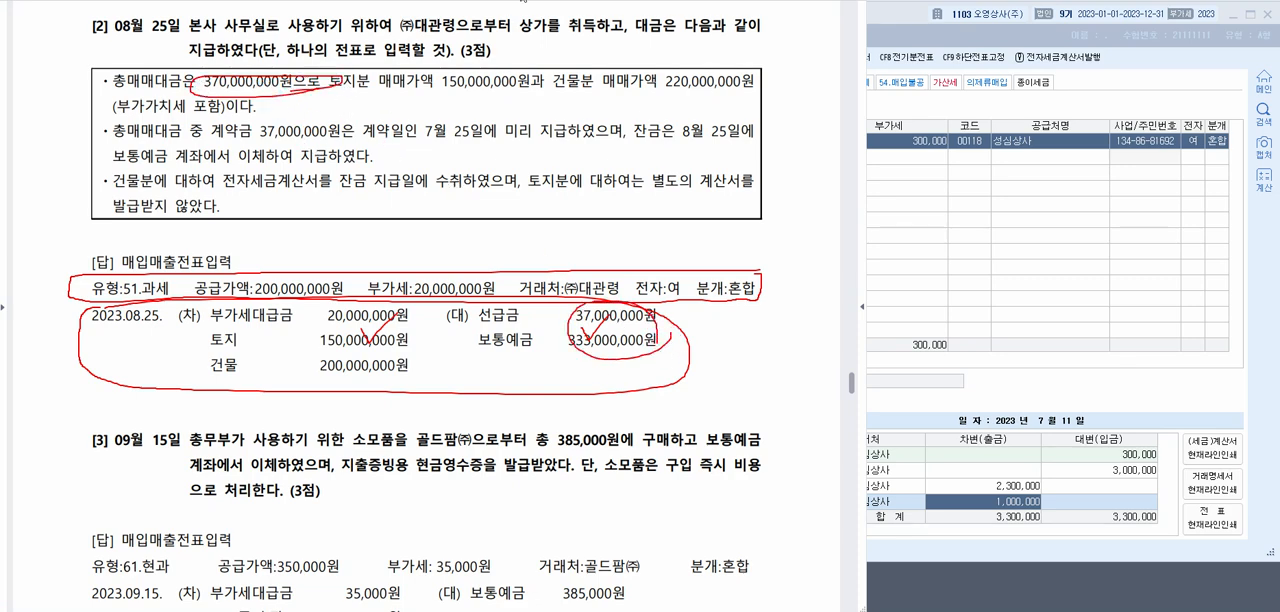
{"action": "key", "text": "Escape"}
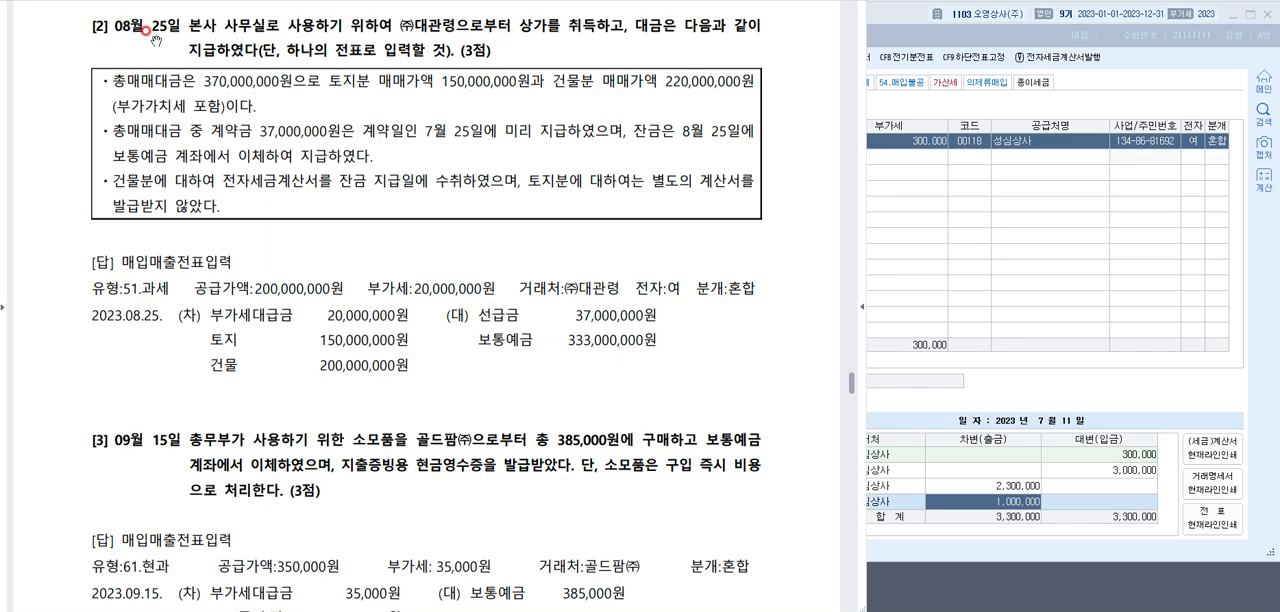
Switch to 매입매출전표입력 and start a voucher dated 08월 25일 with type 51.과세
{"action": "left_click", "coordinate": [916, 170]}
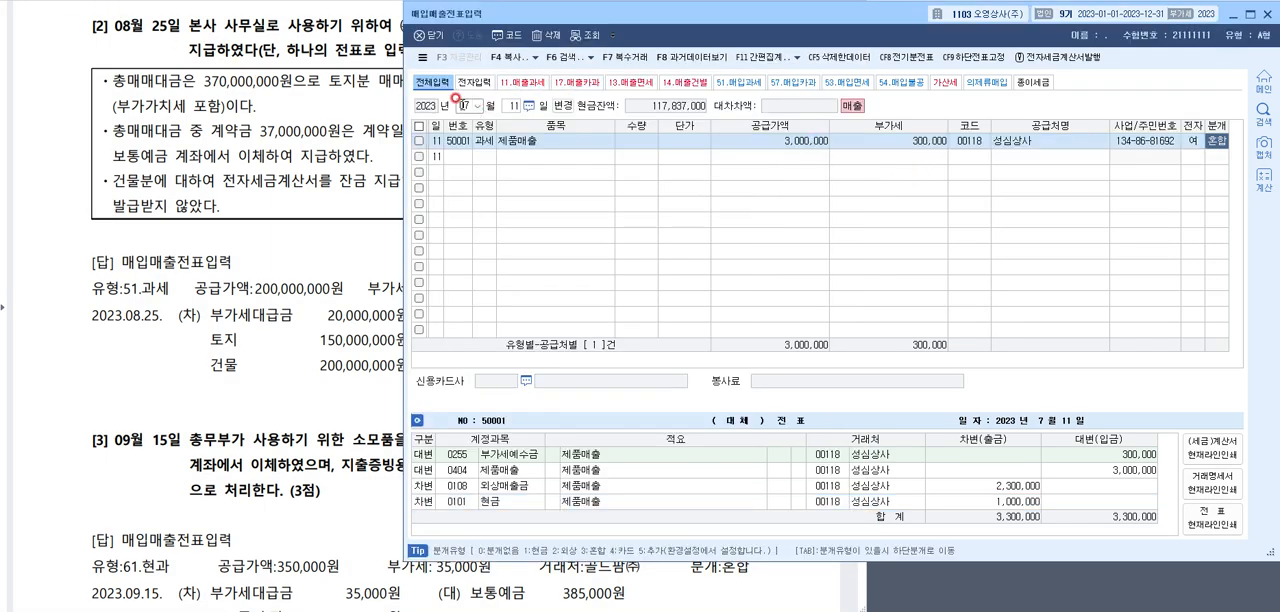
{"action": "left_click", "coordinate": [466, 105]}
{"action": "type", "text": "082"}
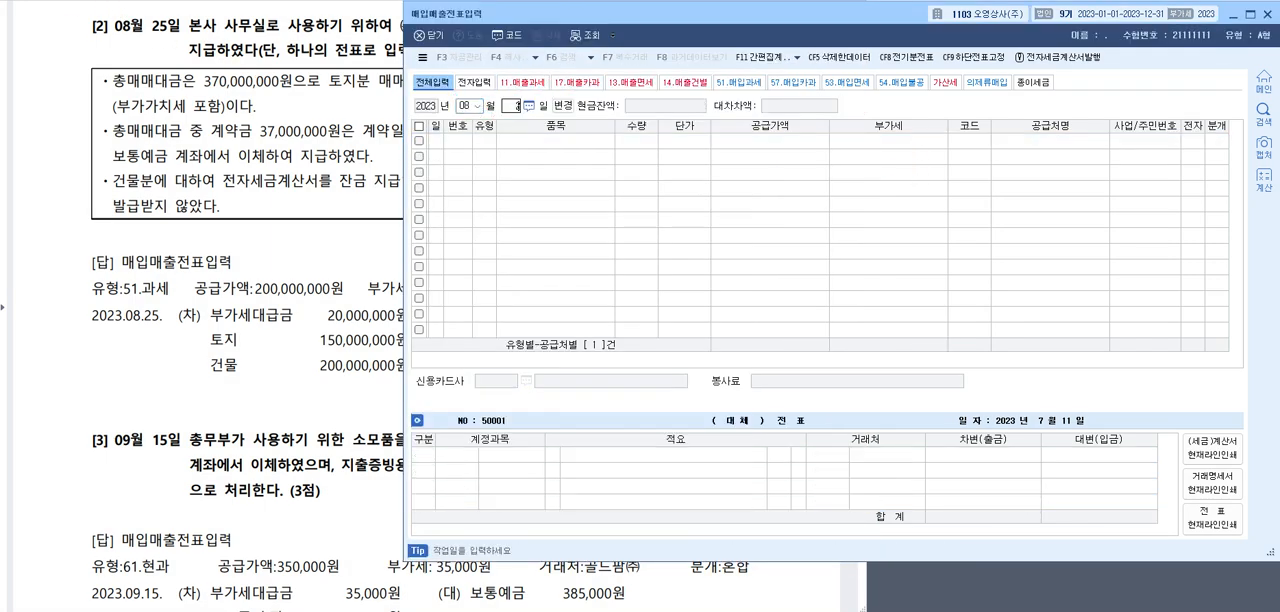
{"action": "type", "text": "5"}
{"action": "key", "text": "Return"}
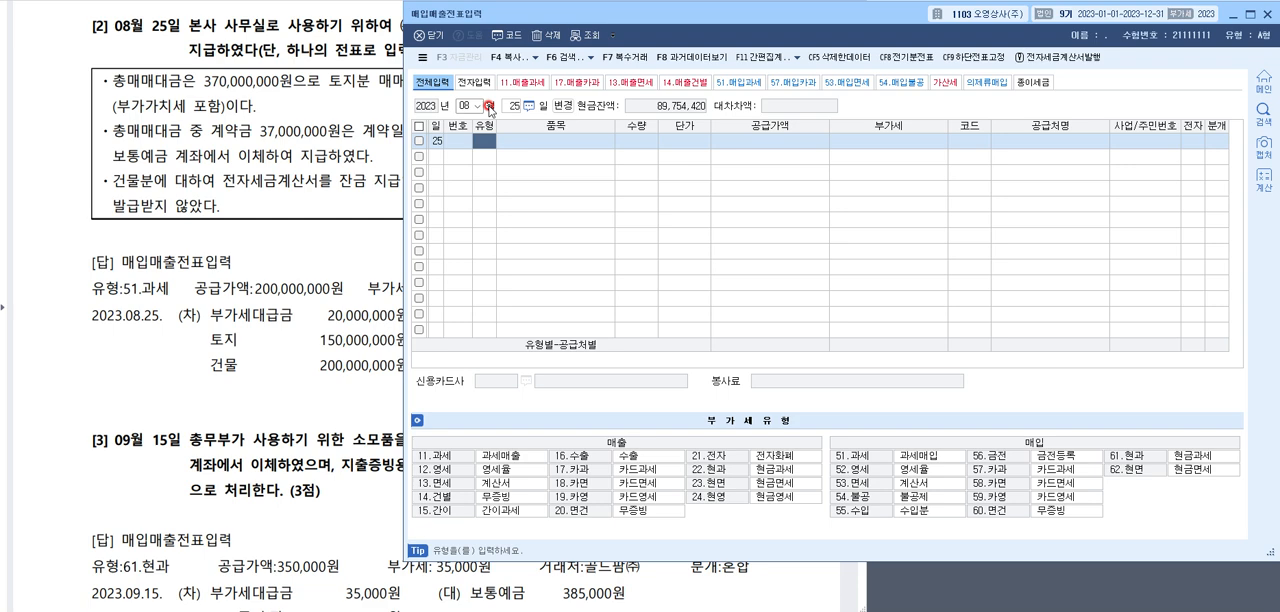
{"action": "type", "text": "51"}
{"action": "key", "text": "Return"}
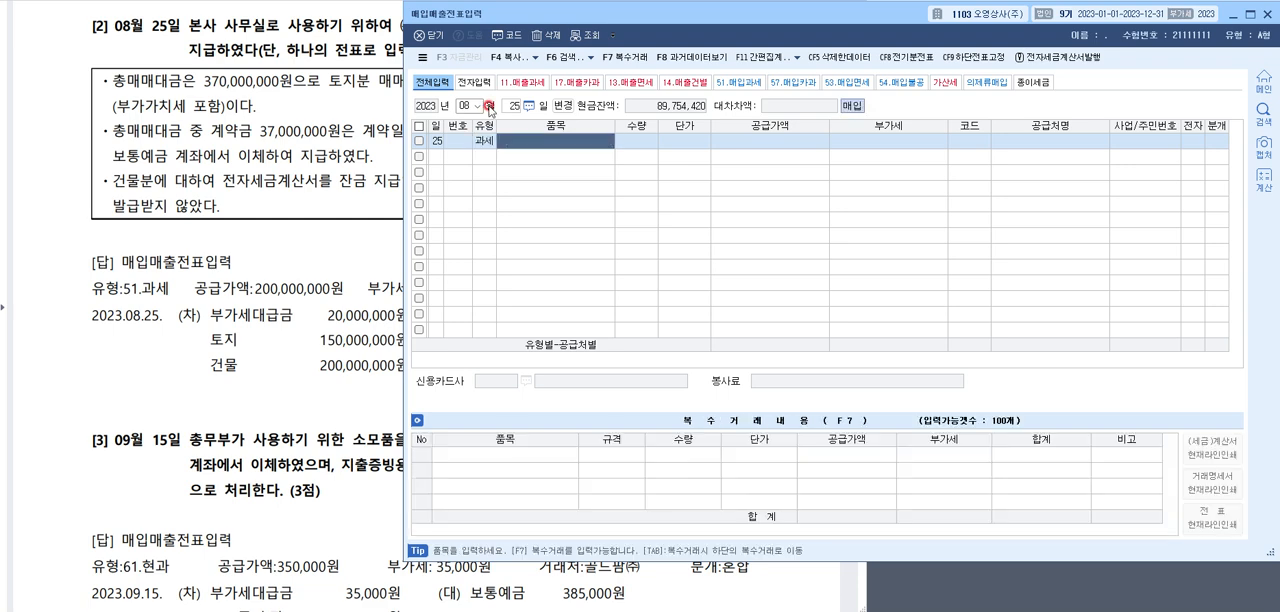
Enter 건물취득 as the voucher's 품목 and 200,000,000 as its 공급가액
{"action": "type", "text": "ㄱ"}
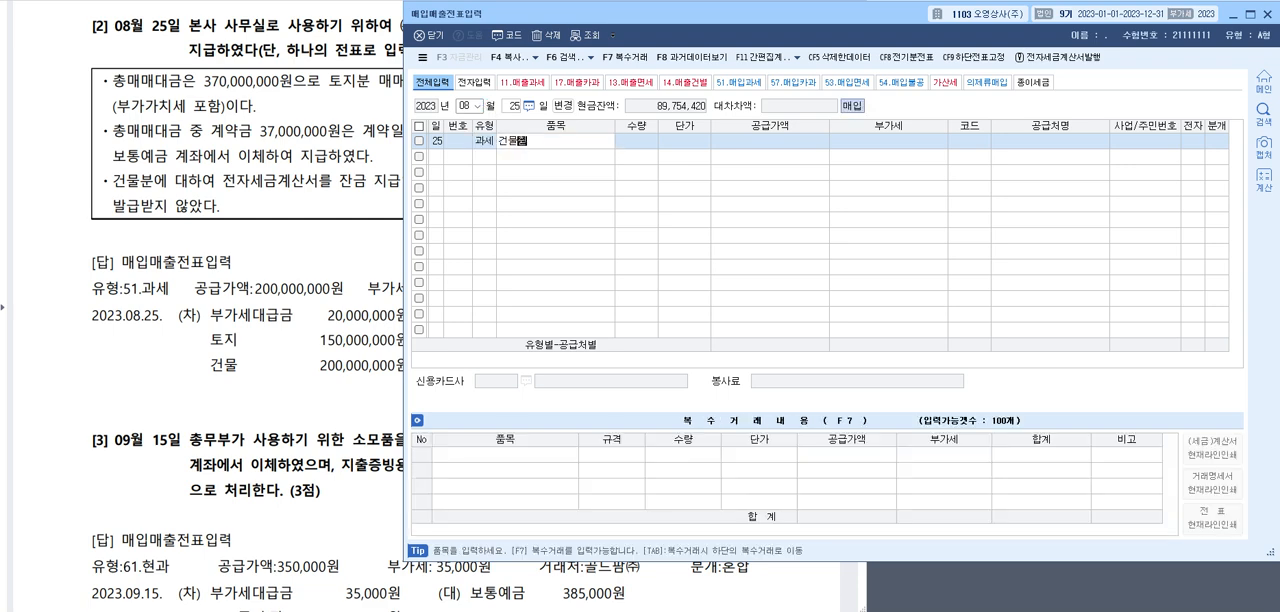
{"action": "type", "text": "물취득"}
{"action": "key", "text": "Return"}
{"action": "key", "text": "Return"}
{"action": "key", "text": "Return"}
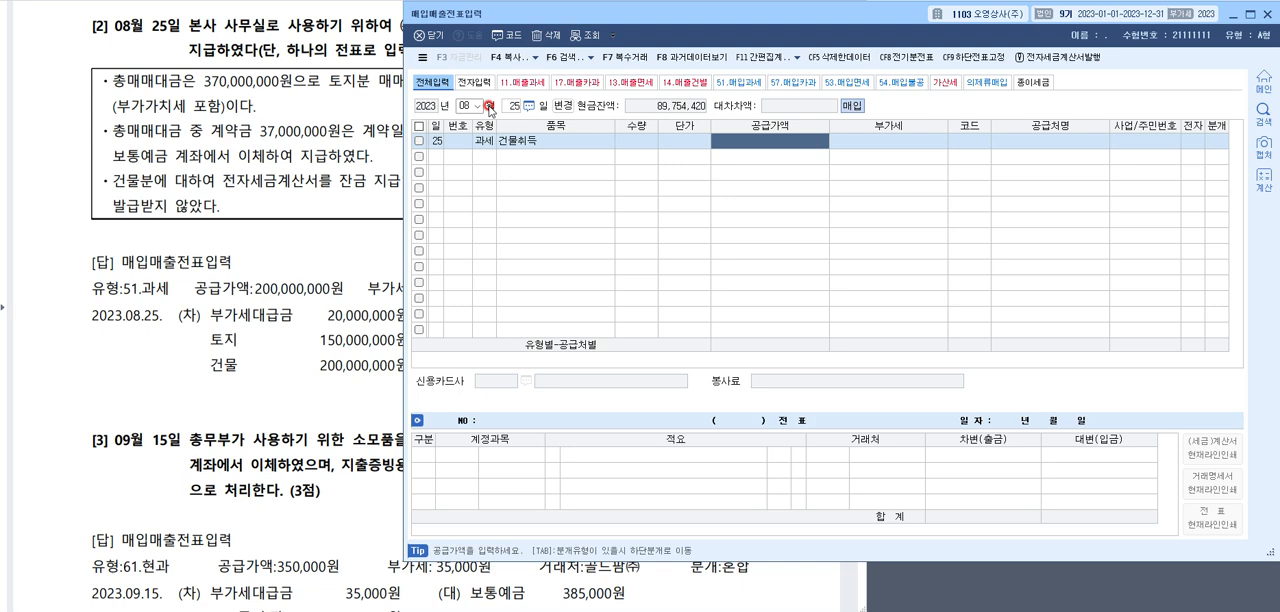
{"action": "type", "text": "200,000"}
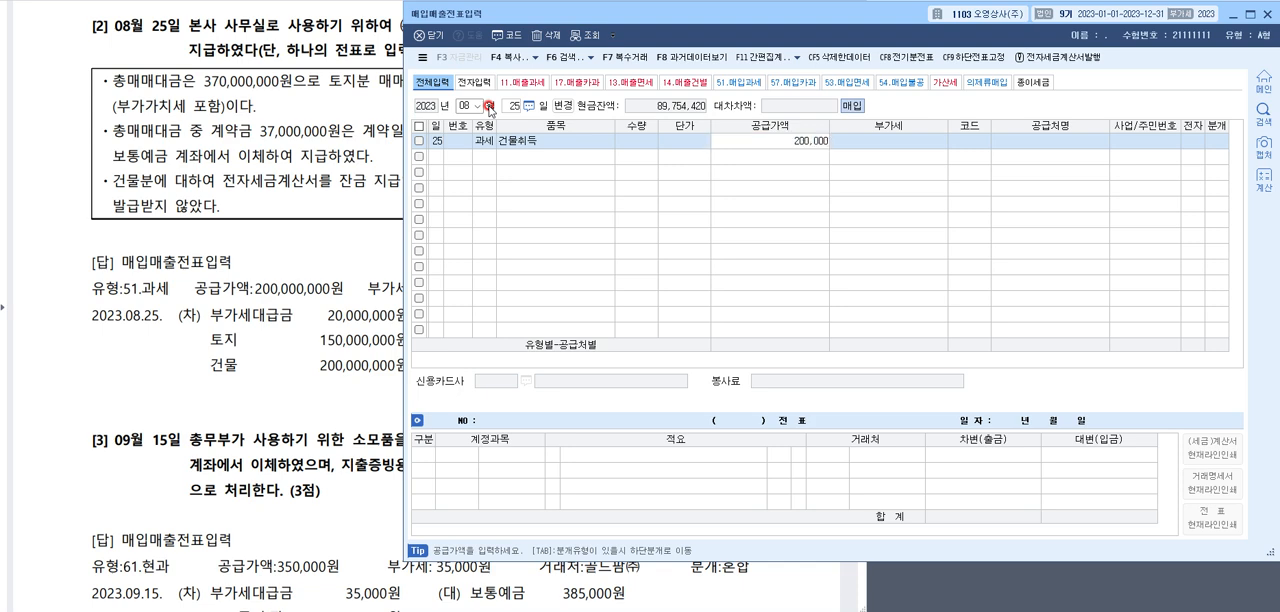
{"action": "key", "text": "Return"}
{"action": "key", "text": "Return"}
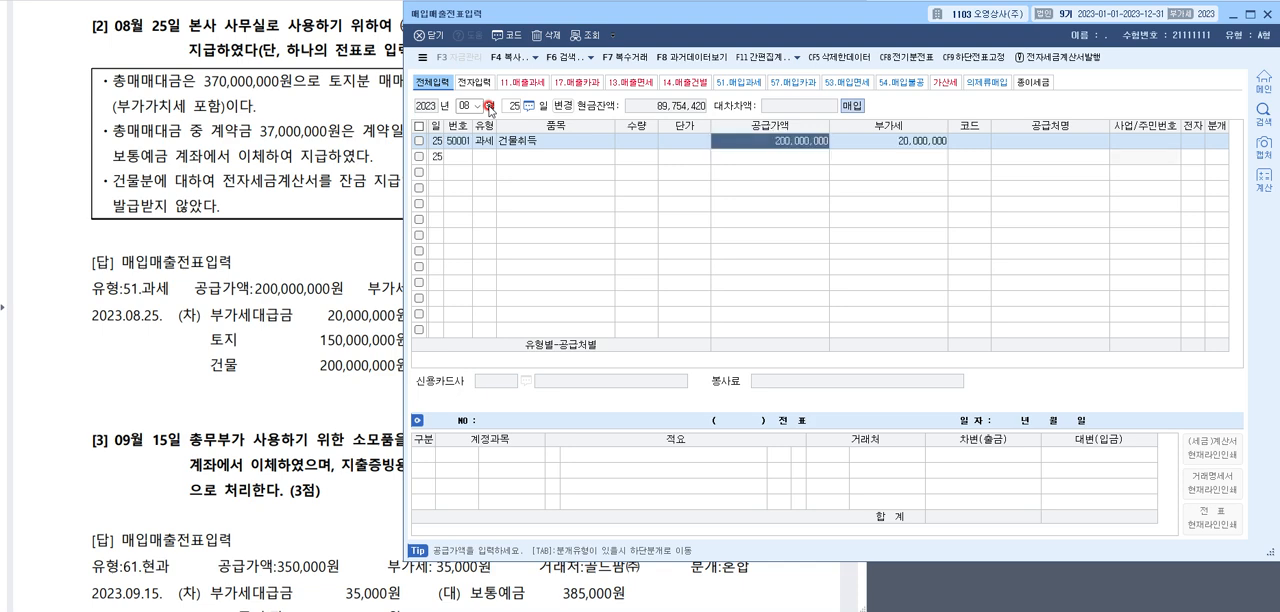
Look up (주)대관령 and assign it as the voucher's 공급처
{"action": "key", "text": "F2"}
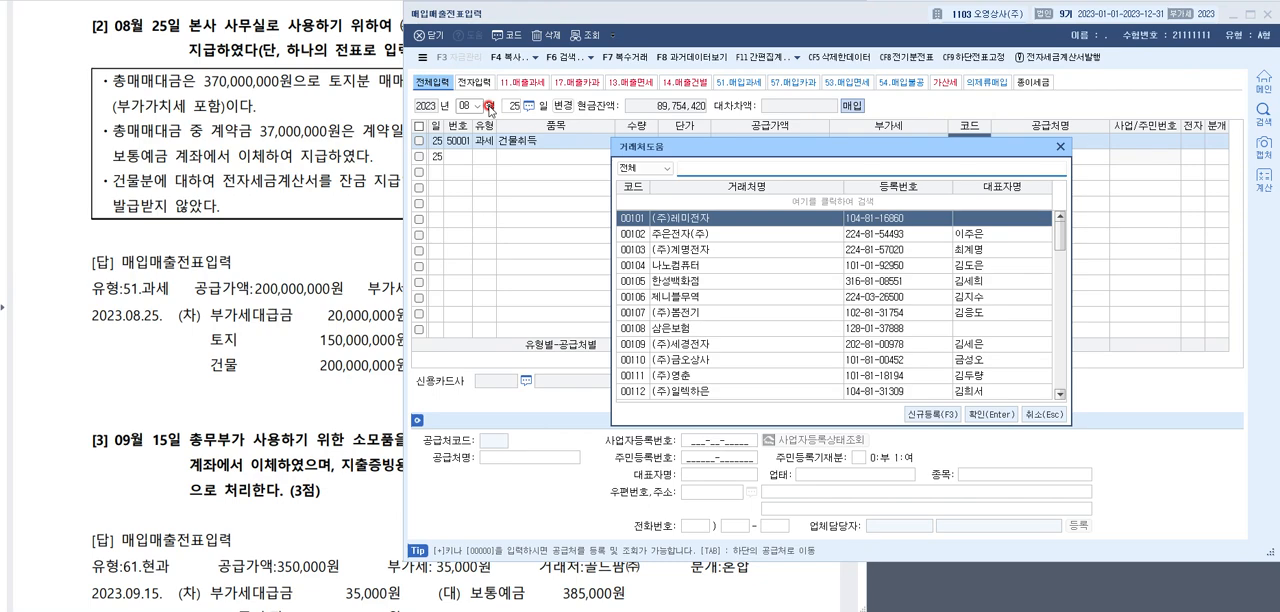
{"action": "left_click", "coordinate": [168, 145]}
{"action": "left_click", "coordinate": [980, 147]}
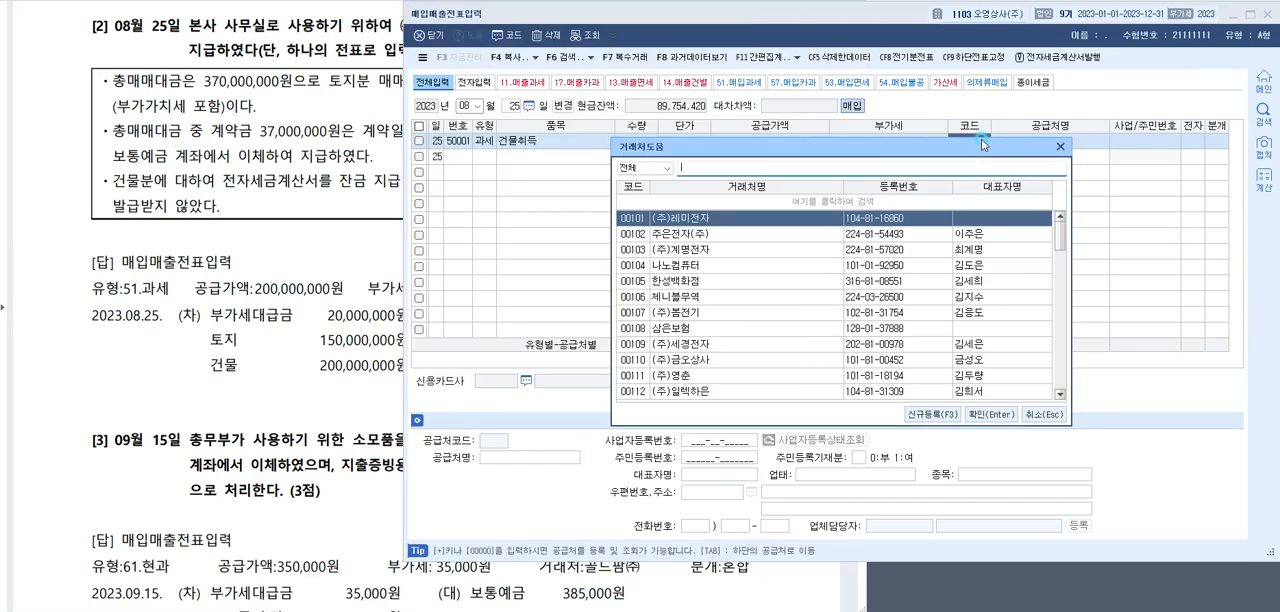
{"action": "type", "text": "관령"}
{"action": "key", "text": "Return"}
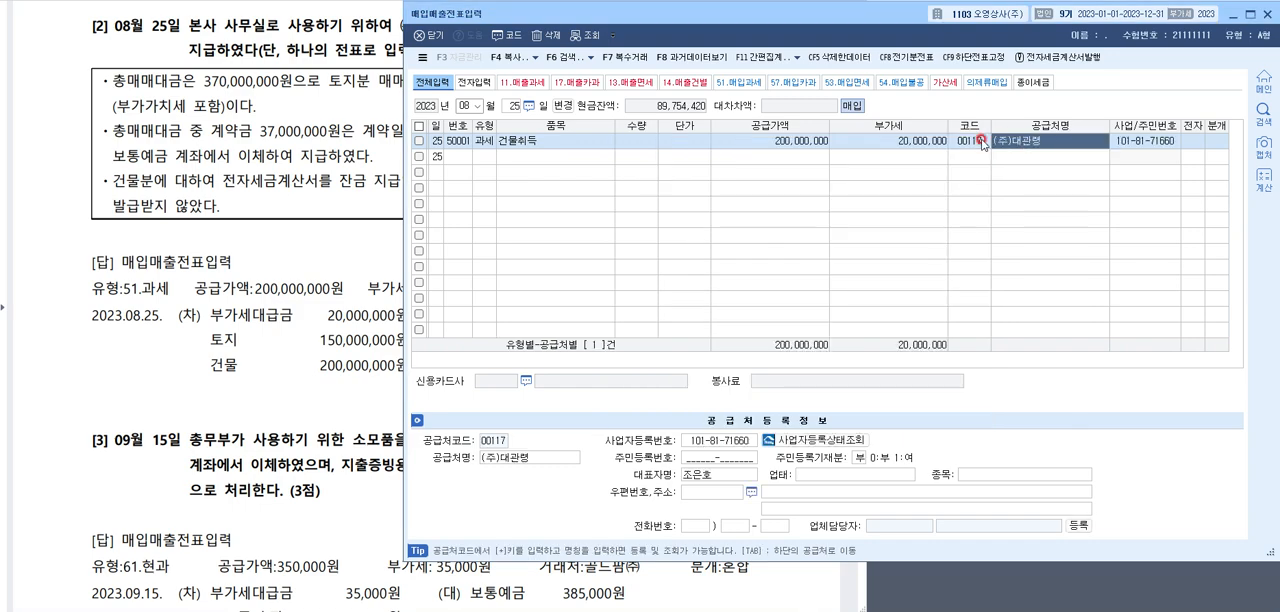
Set 전자 to 여 and 분개 to 혼합 for the 건물취득 voucher
{"action": "key", "text": "Return"}
{"action": "type", "text": "1"}
{"action": "key", "text": "Return"}
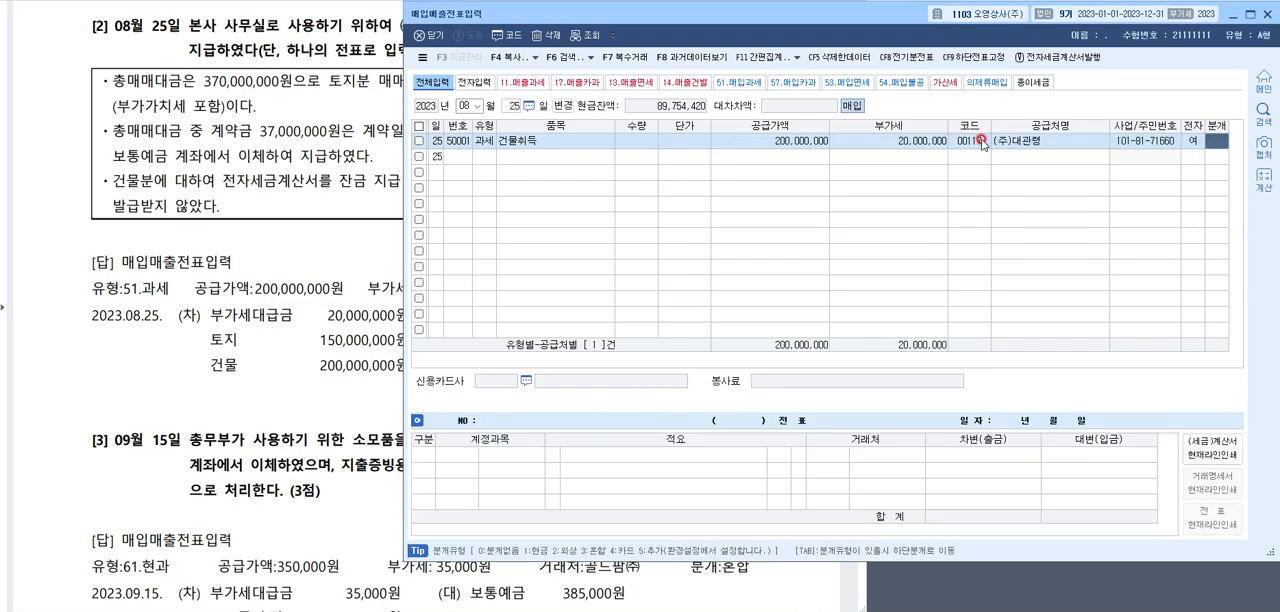
{"action": "type", "text": "3"}
{"action": "key", "text": "Return"}
{"action": "key", "text": "Return"}
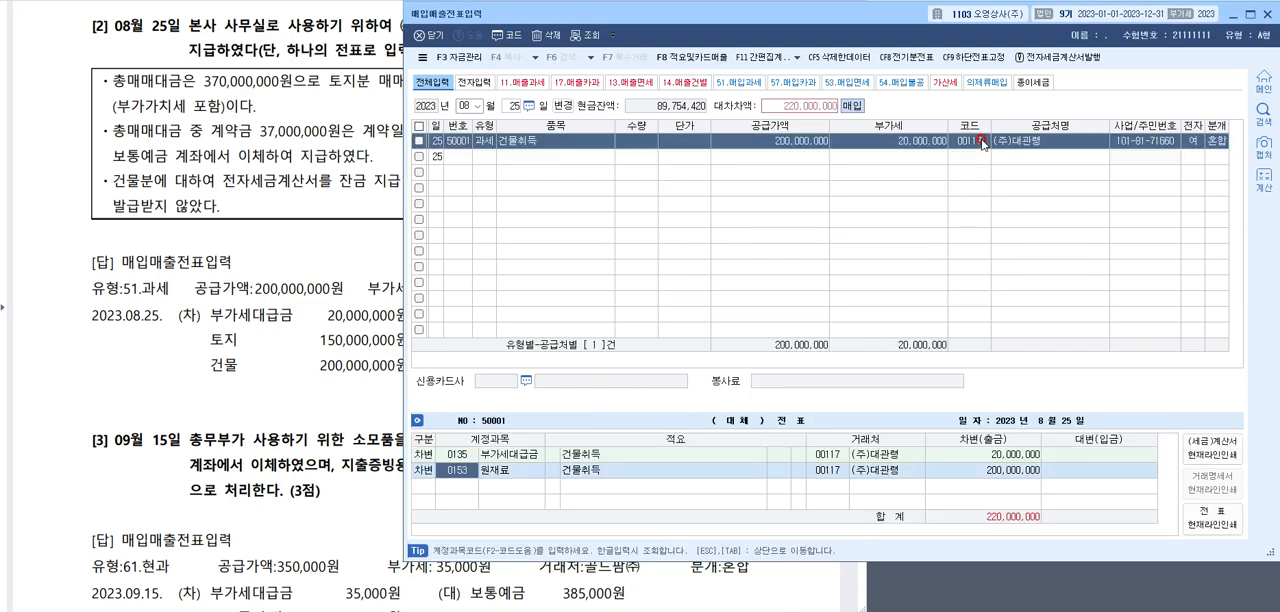
Change the 원재료 debit line's account to 0202 건물, keeping the 200,000,000 amount
{"action": "type", "text": "건물"}
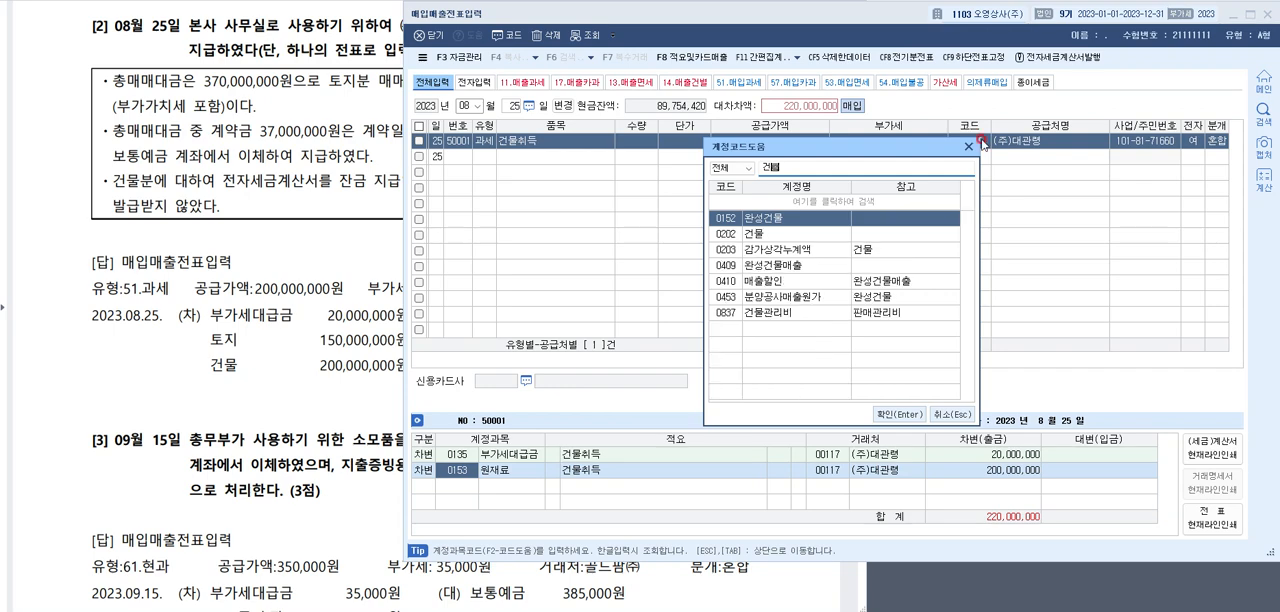
{"action": "key", "text": "Down"}
{"action": "key", "text": "Return"}
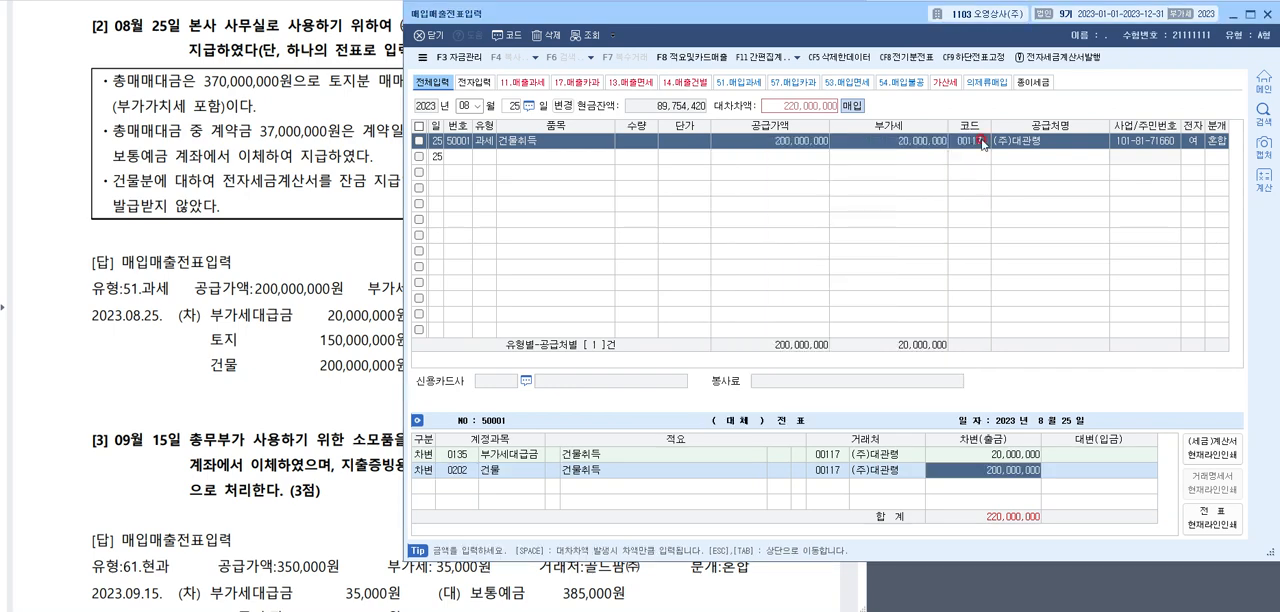
{"action": "key", "text": "Return"}
Add a debit line for 0201 토지 with an amount of 150,000,000
{"action": "type", "text": "3"}
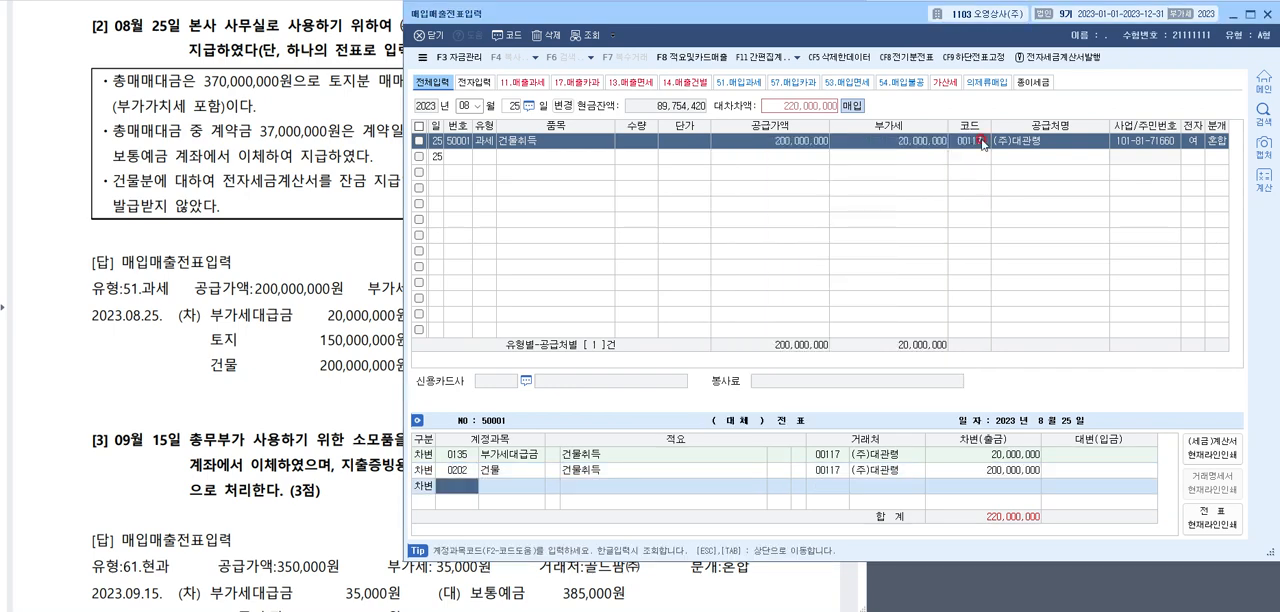
{"action": "type", "text": "토지"}
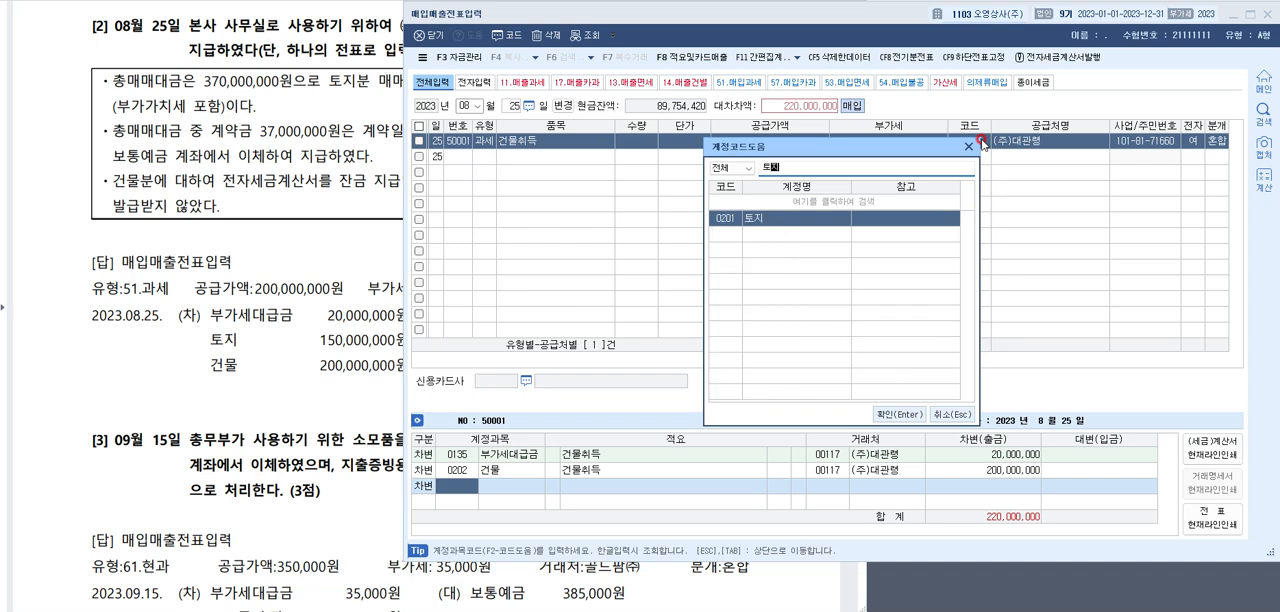
{"action": "key", "text": "Return"}
{"action": "type", "text": "150,000,000"}
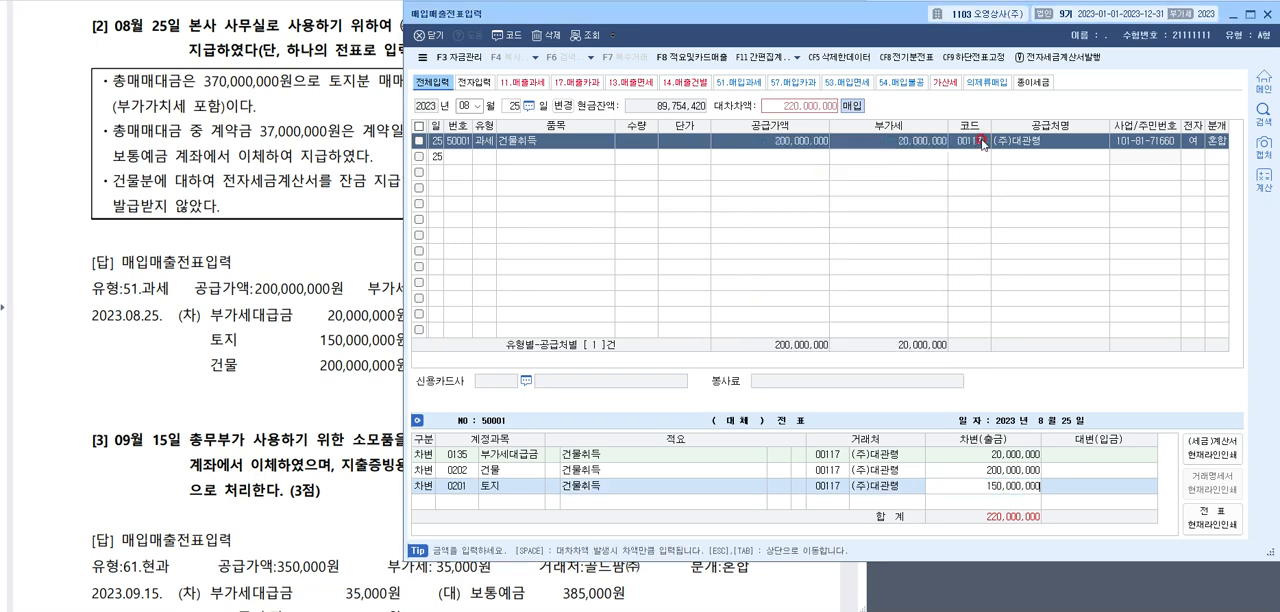
{"action": "key", "text": "Return"}
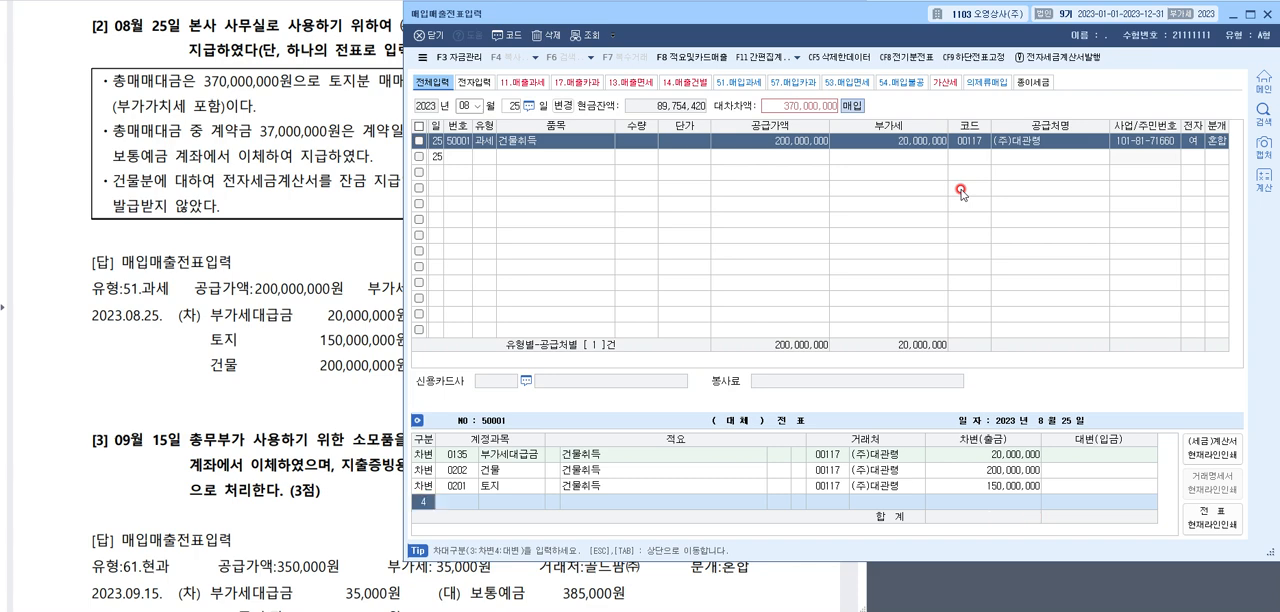
Add credit lines for 0131 선급금 of 37,000,000 and 0103 보통예금 of 333,000,000
{"action": "type", "text": "4선급"}
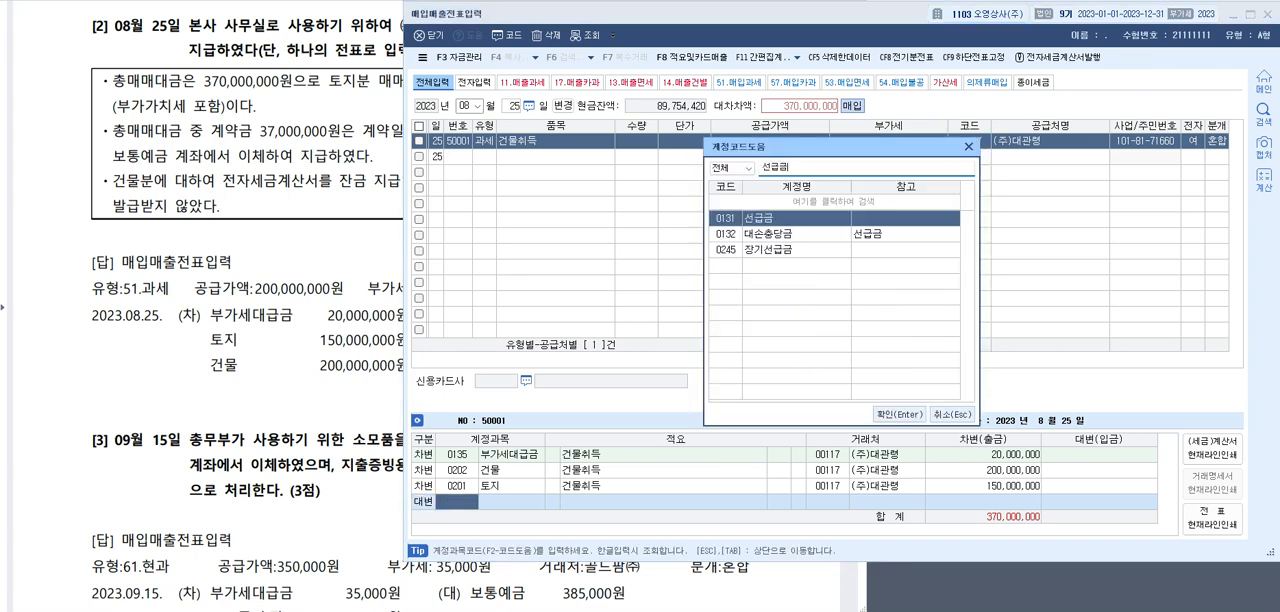
{"action": "key", "text": "Return"}
{"action": "type", "text": "37,000,000"}
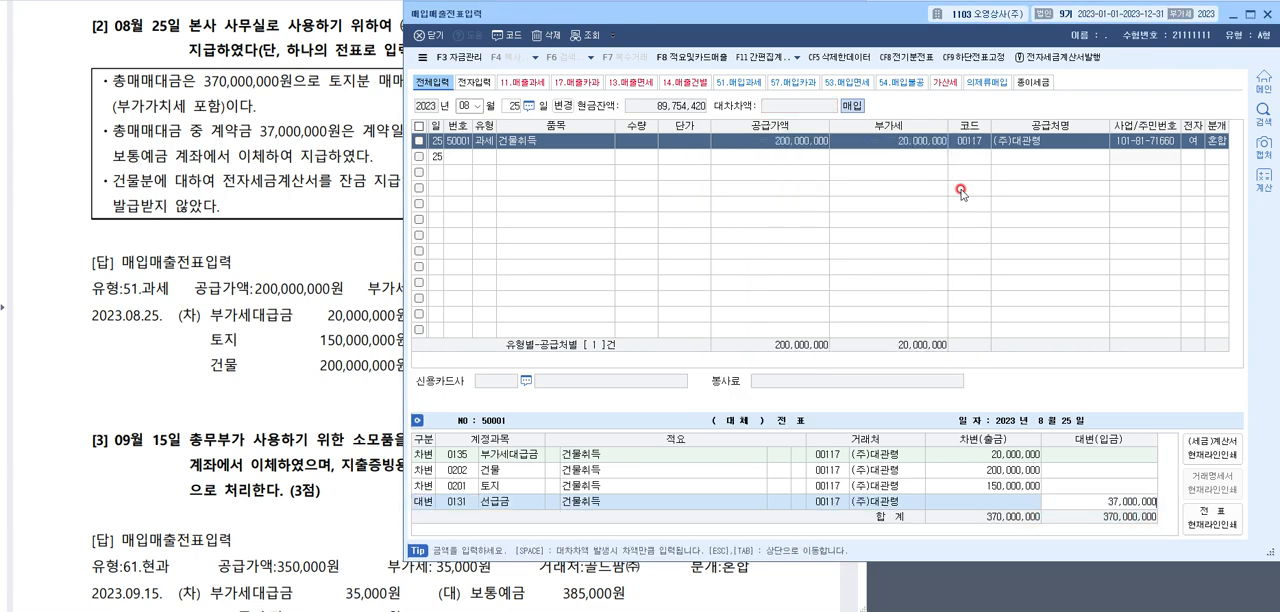
{"action": "key", "text": "Return"}
{"action": "type", "text": "보통"}
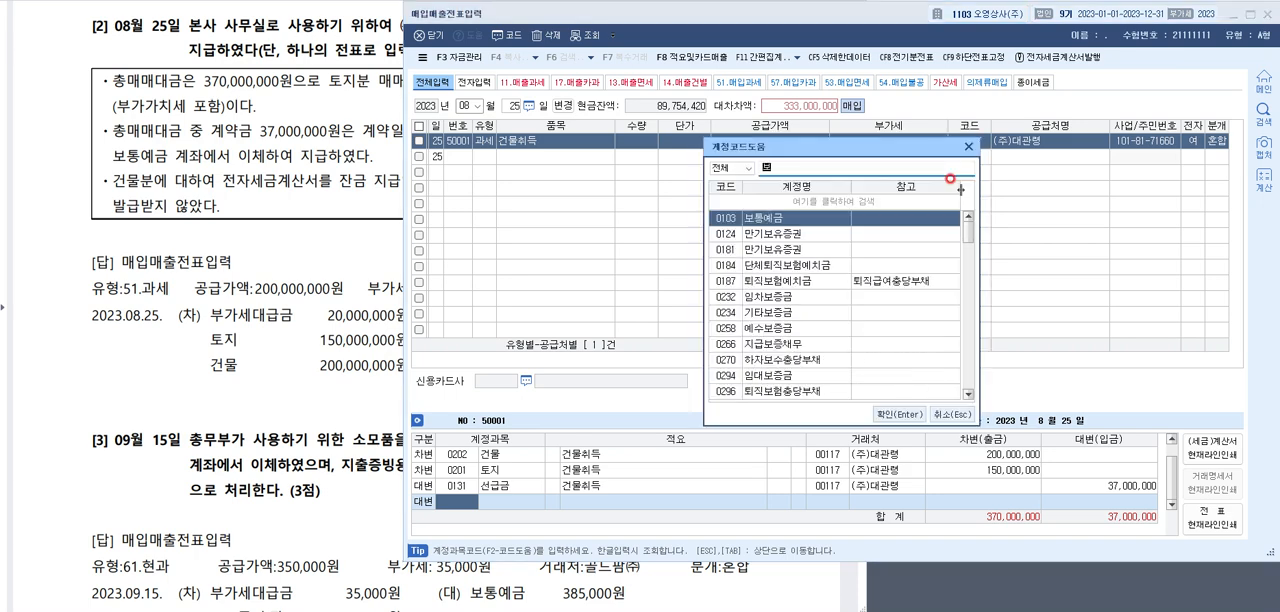
{"action": "key", "text": "Return"}
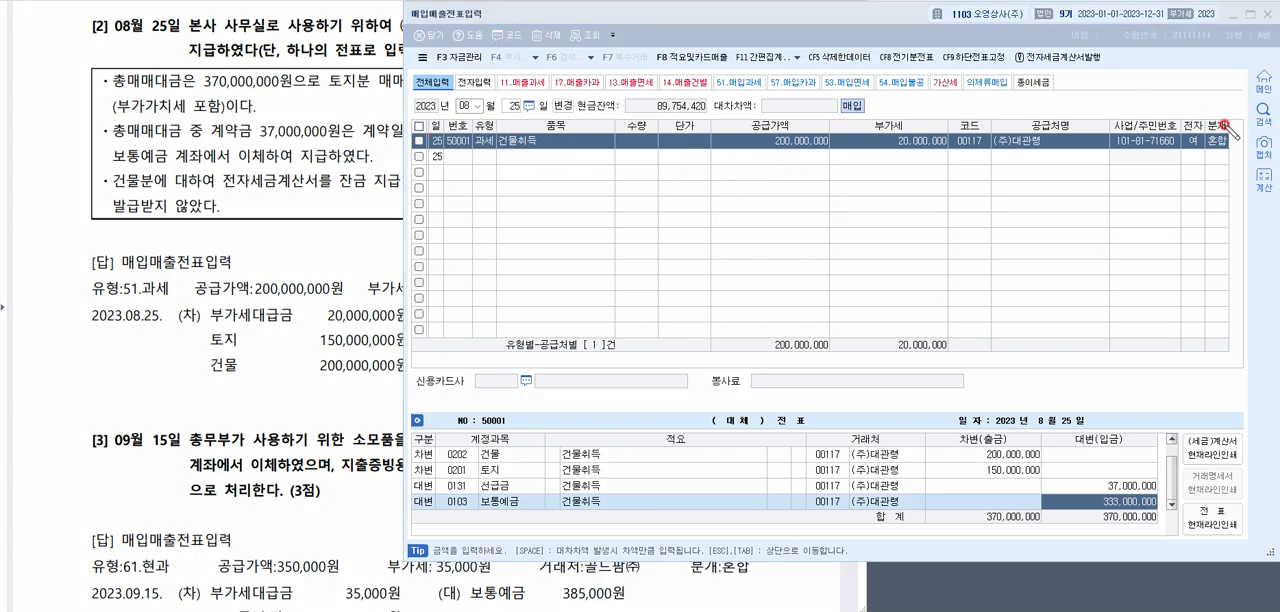
Circle the voucher's 건물취득 row and draw an arrow from it to a short handwritten, underlined note
{"action": "mouse_move", "coordinate": [1228, 128]}
{"action": "left_mouse_down"}
{"action": "mouse_move", "coordinate": [475, 112]}
{"action": "mouse_move", "coordinate": [422, 158]}
{"action": "mouse_move", "coordinate": [1205, 168]}
{"action": "mouse_move", "coordinate": [1230, 122]}
{"action": "left_mouse_up"}
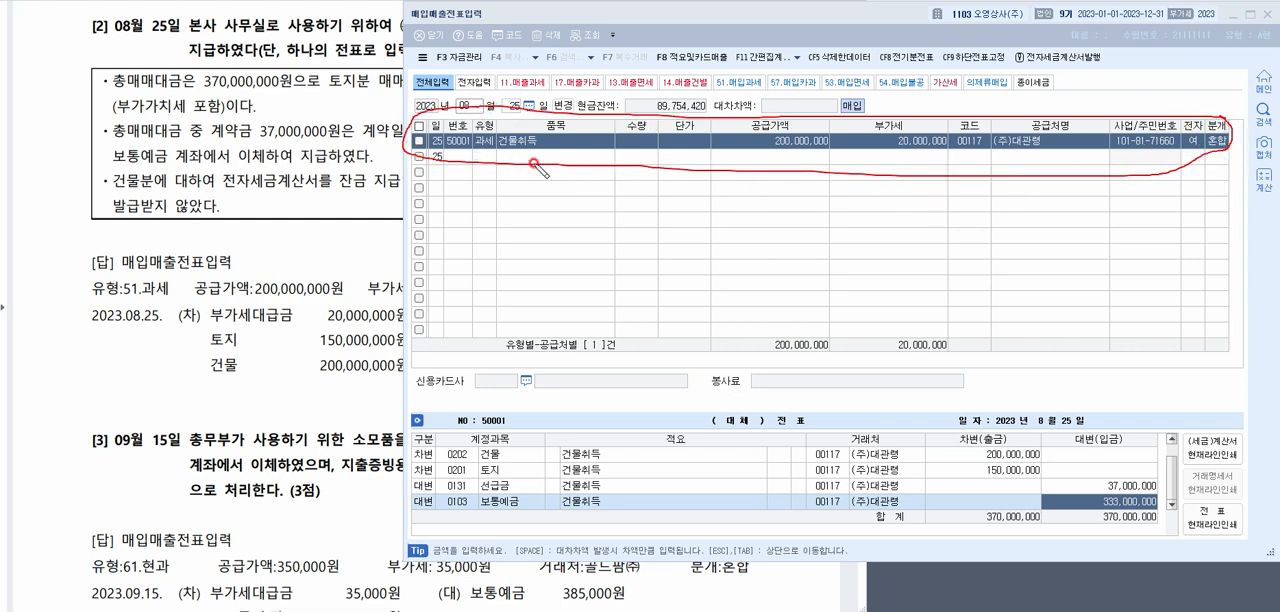
{"action": "mouse_move", "coordinate": [517, 166]}
{"action": "left_mouse_down"}
{"action": "mouse_move", "coordinate": [510, 190]}
{"action": "mouse_move", "coordinate": [595, 258]}
{"action": "mouse_move", "coordinate": [578, 272]}
{"action": "left_mouse_up"}
{"action": "mouse_move", "coordinate": [628, 230]}
{"action": "left_mouse_down"}
{"action": "mouse_move", "coordinate": [634, 254]}
{"action": "mouse_move", "coordinate": [668, 262]}
{"action": "mouse_move", "coordinate": [668, 282]}
{"action": "left_mouse_up"}
{"action": "left_click", "coordinate": [686, 247]}
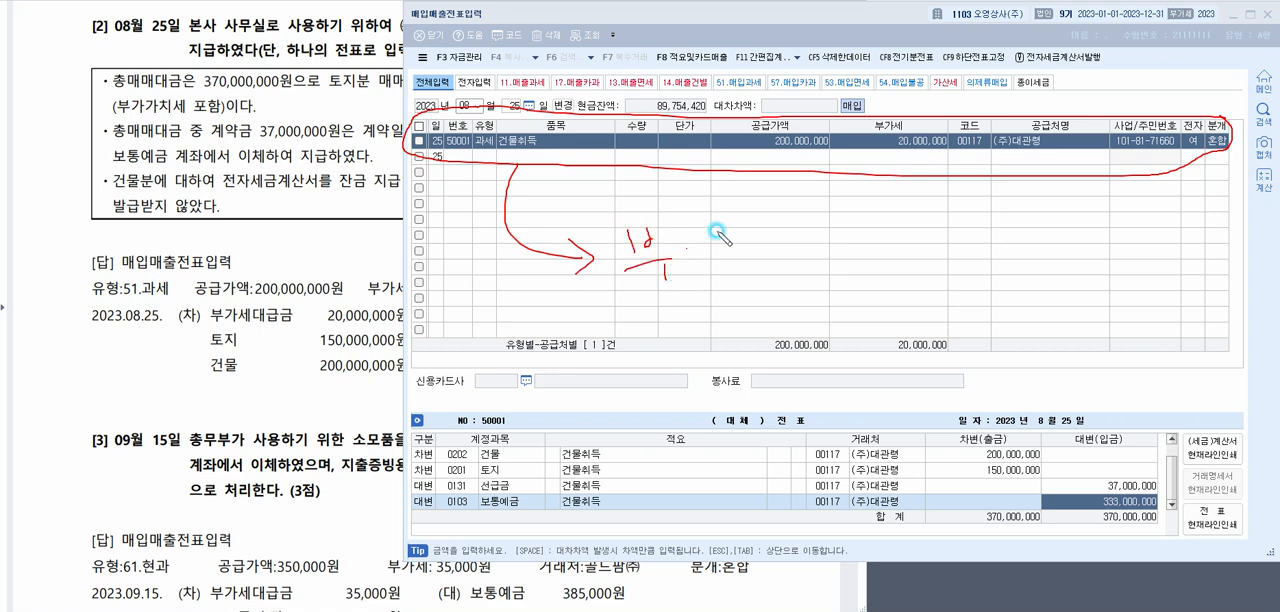
{"action": "left_click_drag", "start_coordinate": [722, 230], "coordinate": [708, 264]}
{"action": "left_click_drag", "start_coordinate": [716, 250], "coordinate": [748, 258]}
{"action": "left_click_drag", "start_coordinate": [724, 258], "coordinate": [772, 260]}
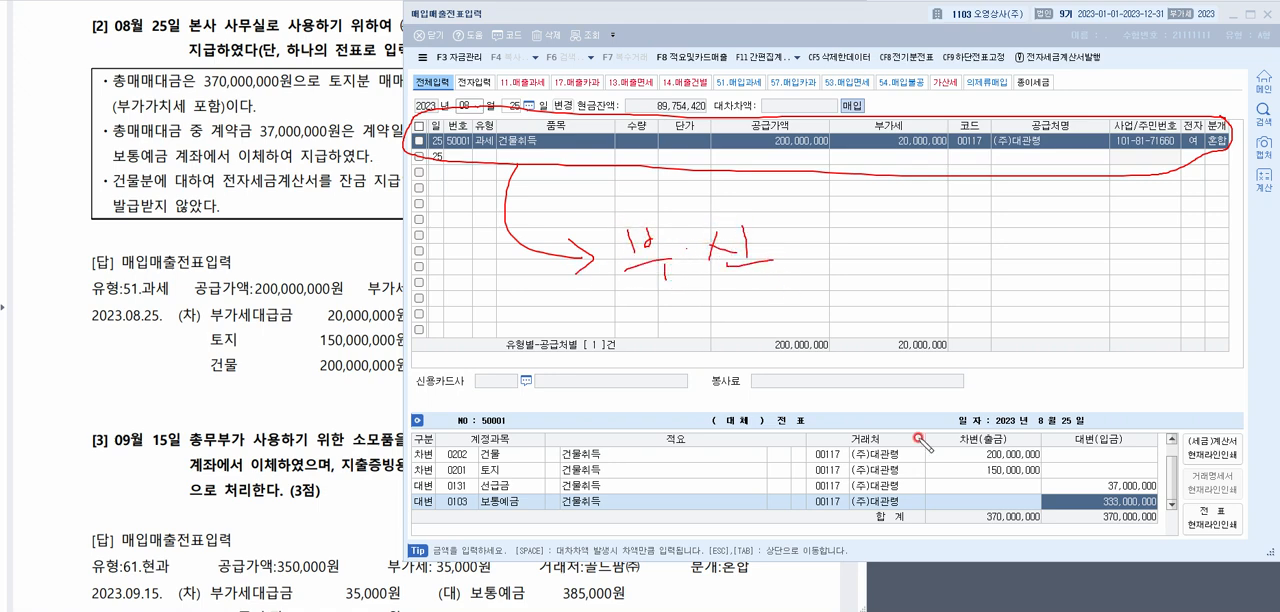
Circle the voucher's debit and credit lines and draw a connecting line to a second handwritten note
{"action": "mouse_move", "coordinate": [1152, 430]}
{"action": "left_mouse_down"}
{"action": "mouse_move", "coordinate": [400, 412]}
{"action": "mouse_move", "coordinate": [436, 514]}
{"action": "mouse_move", "coordinate": [945, 527]}
{"action": "mouse_move", "coordinate": [1157, 482]}
{"action": "mouse_move", "coordinate": [1146, 437]}
{"action": "mouse_move", "coordinate": [1130, 432]}
{"action": "left_mouse_up"}
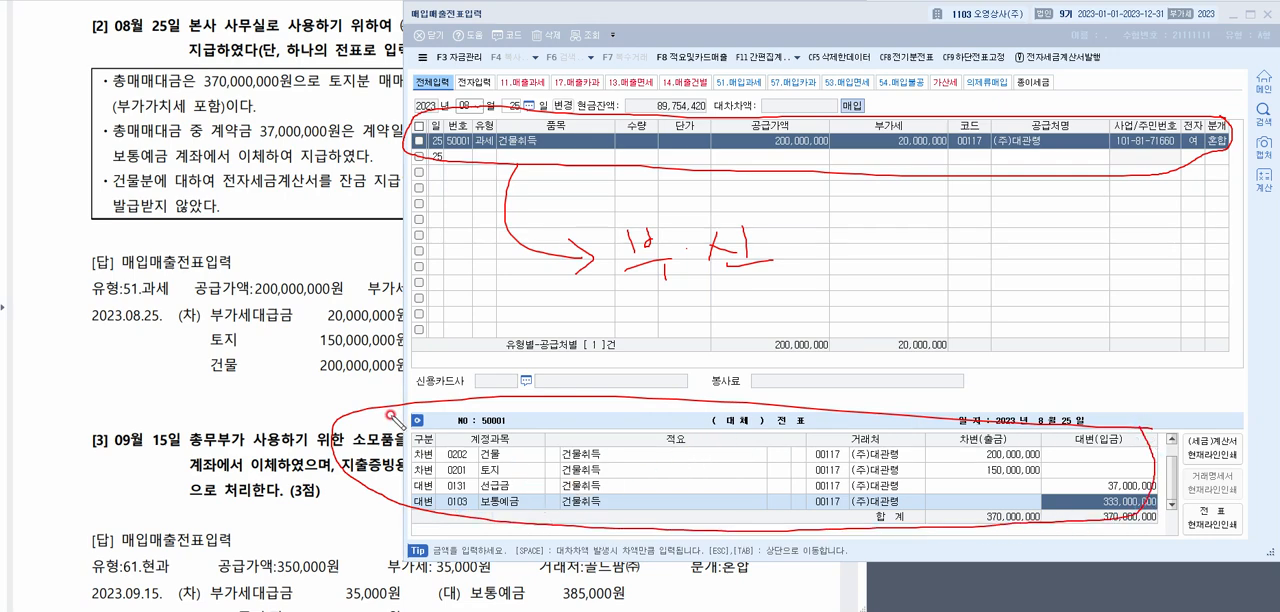
{"action": "mouse_move", "coordinate": [772, 406]}
{"action": "left_mouse_down"}
{"action": "mouse_move", "coordinate": [925, 318]}
{"action": "mouse_move", "coordinate": [989, 311]}
{"action": "left_mouse_up"}
{"action": "mouse_move", "coordinate": [994, 282]}
{"action": "left_mouse_down"}
{"action": "mouse_move", "coordinate": [1000, 309]}
{"action": "mouse_move", "coordinate": [1012, 294]}
{"action": "mouse_move", "coordinate": [1027, 312]}
{"action": "mouse_move", "coordinate": [990, 348]}
{"action": "left_mouse_up"}
{"action": "mouse_move", "coordinate": [998, 334]}
{"action": "left_mouse_down"}
{"action": "mouse_move", "coordinate": [1016, 346]}
{"action": "mouse_move", "coordinate": [1004, 356]}
{"action": "mouse_move", "coordinate": [1043, 358]}
{"action": "left_mouse_up"}
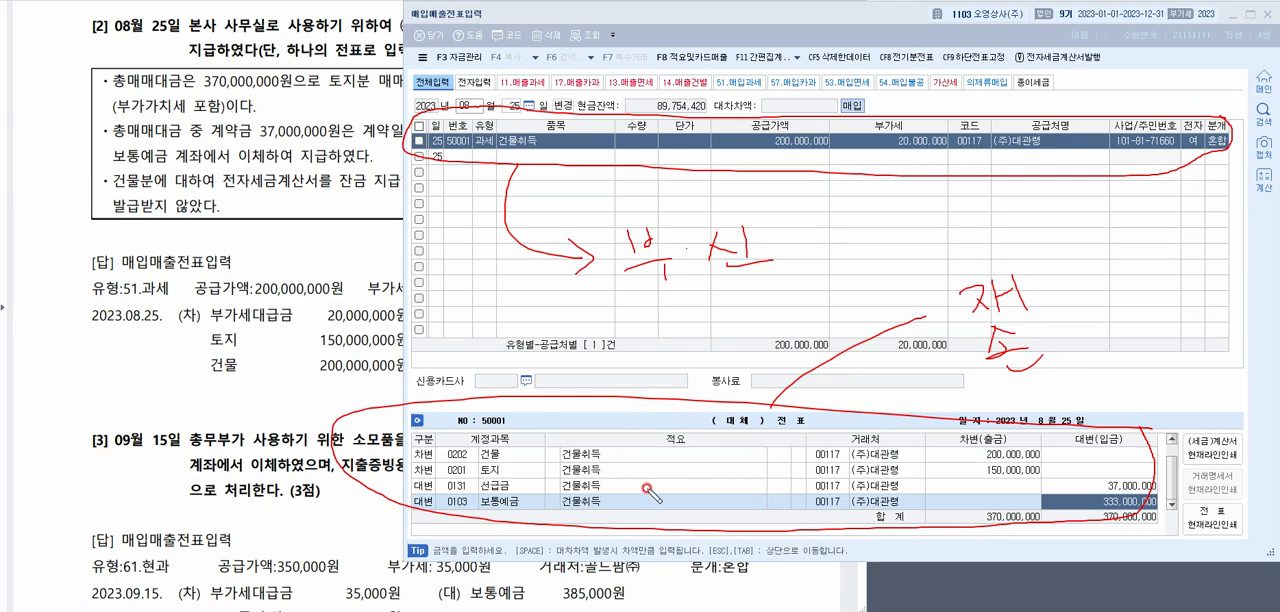
Handwrite the note 일반, circle the 과세 type in the 건물취득 row, and clear the pen marks
{"action": "mouse_move", "coordinate": [1124, 287]}
{"action": "left_mouse_down"}
{"action": "mouse_move", "coordinate": [1156, 297]}
{"action": "mouse_move", "coordinate": [1168, 321]}
{"action": "left_mouse_up"}
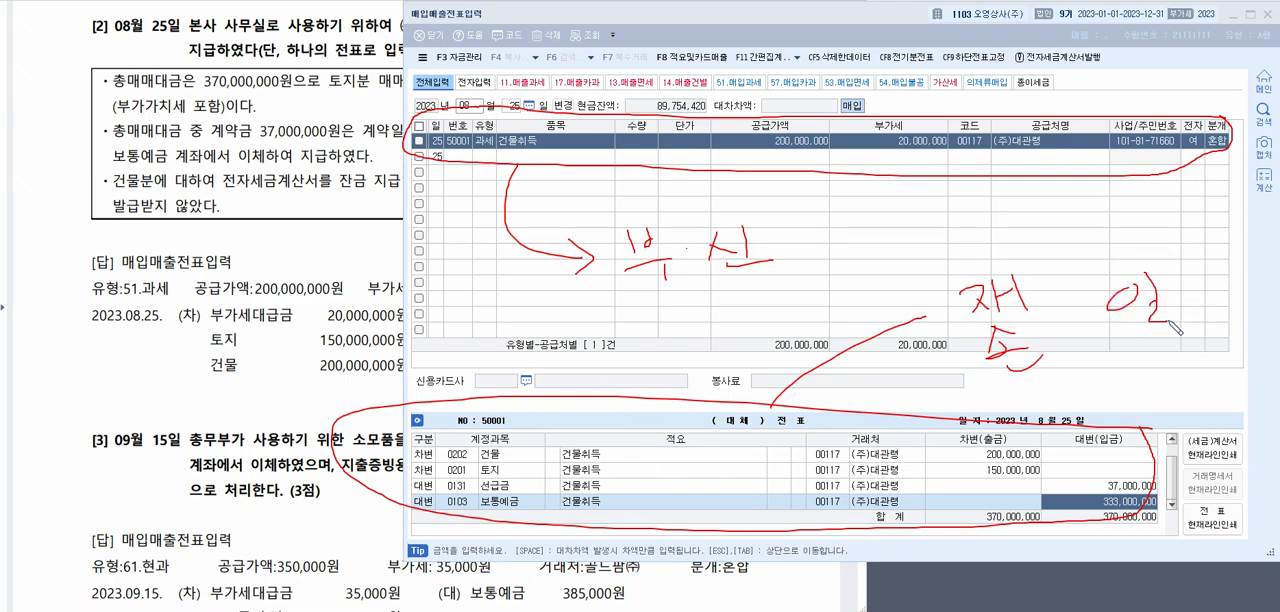
{"action": "mouse_move", "coordinate": [1166, 276]}
{"action": "left_mouse_down"}
{"action": "mouse_move", "coordinate": [1206, 296]}
{"action": "mouse_move", "coordinate": [1212, 316]}
{"action": "left_mouse_up"}
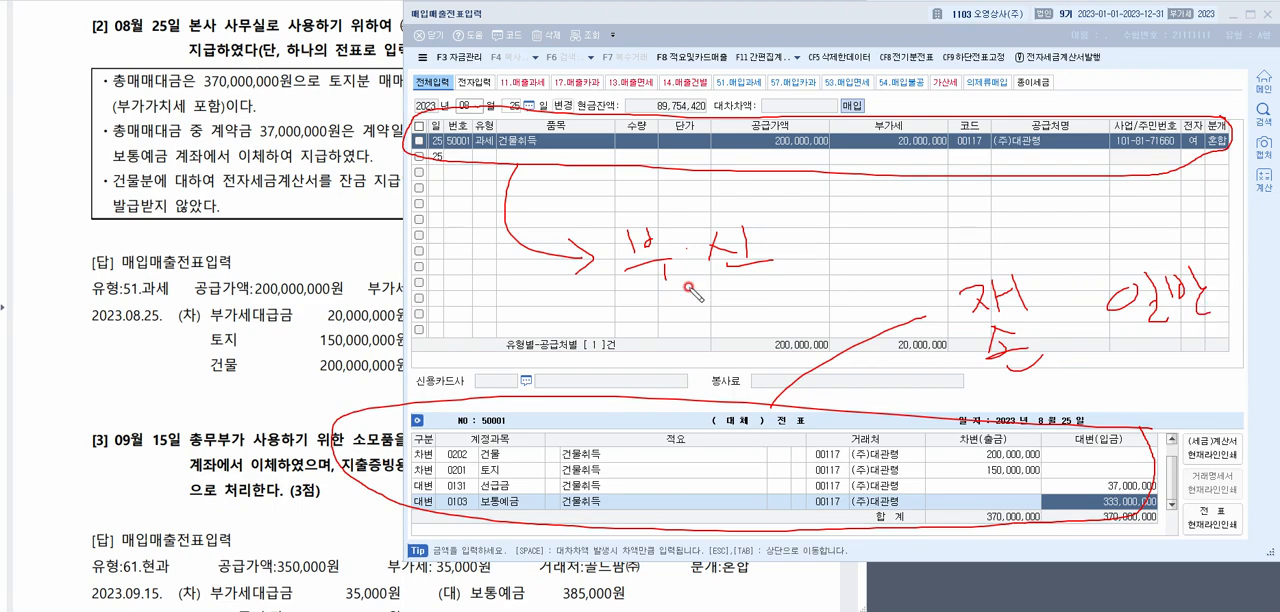
{"action": "mouse_move", "coordinate": [486, 108]}
{"action": "left_mouse_down"}
{"action": "mouse_move", "coordinate": [458, 133]}
{"action": "mouse_move", "coordinate": [500, 113]}
{"action": "mouse_move", "coordinate": [473, 118]}
{"action": "left_mouse_up"}
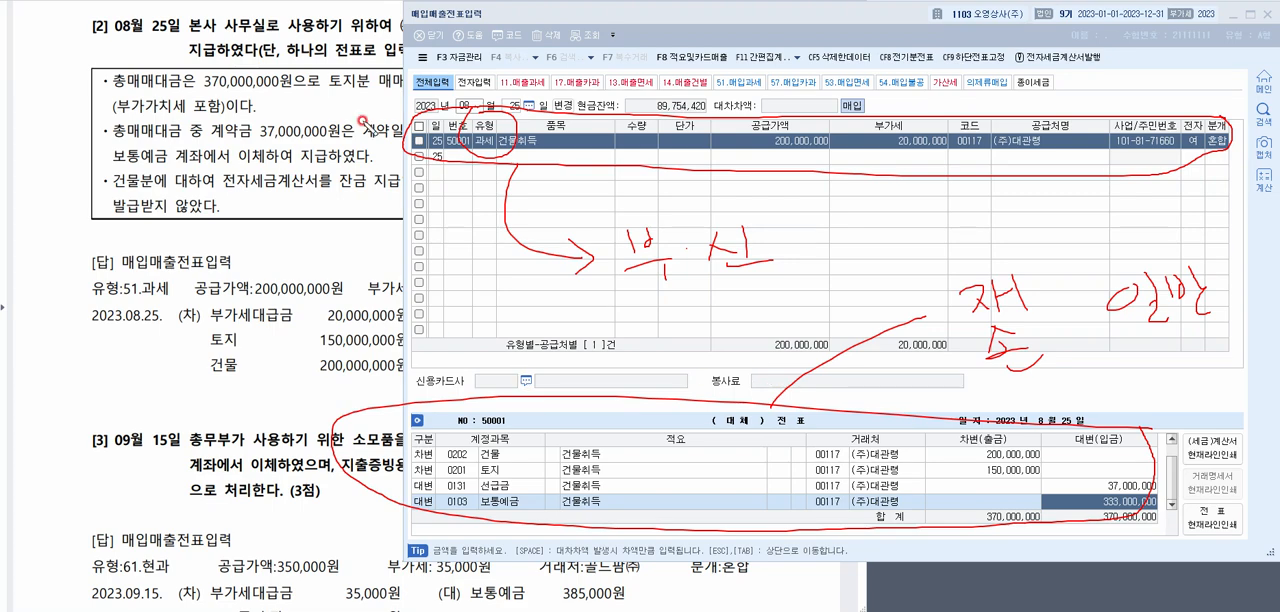
{"action": "key", "text": "Escape"}
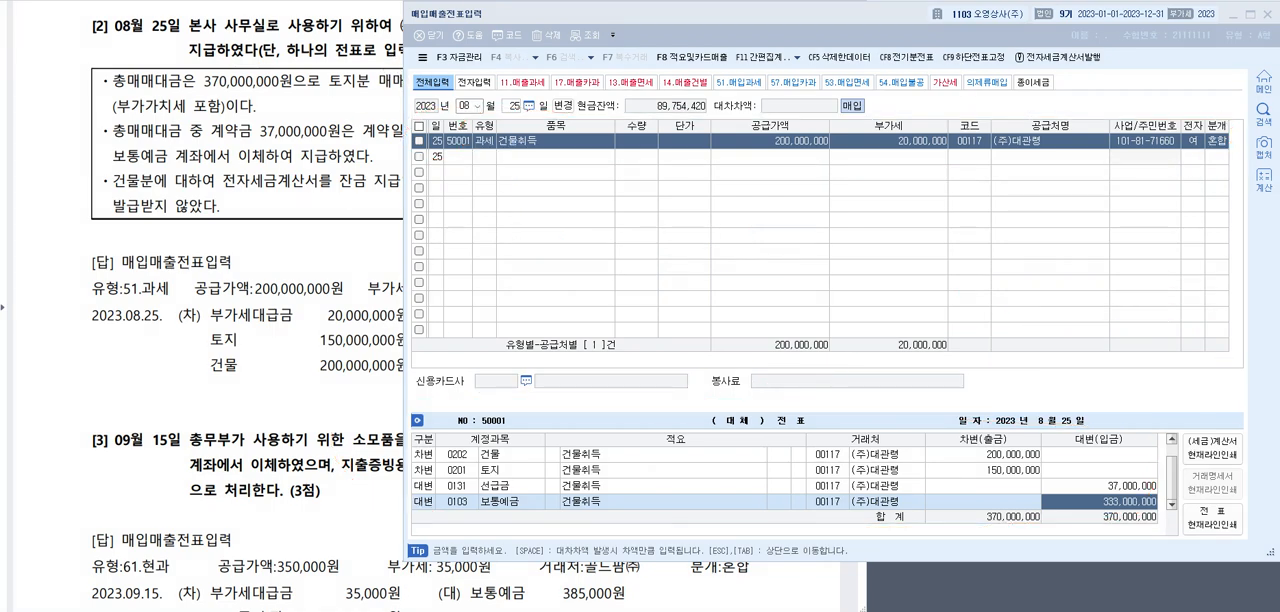
Show question [3], the 09월 15일 소모품 purchase, together with its answer in the exam document
{"action": "left_click", "coordinate": [256, 120]}
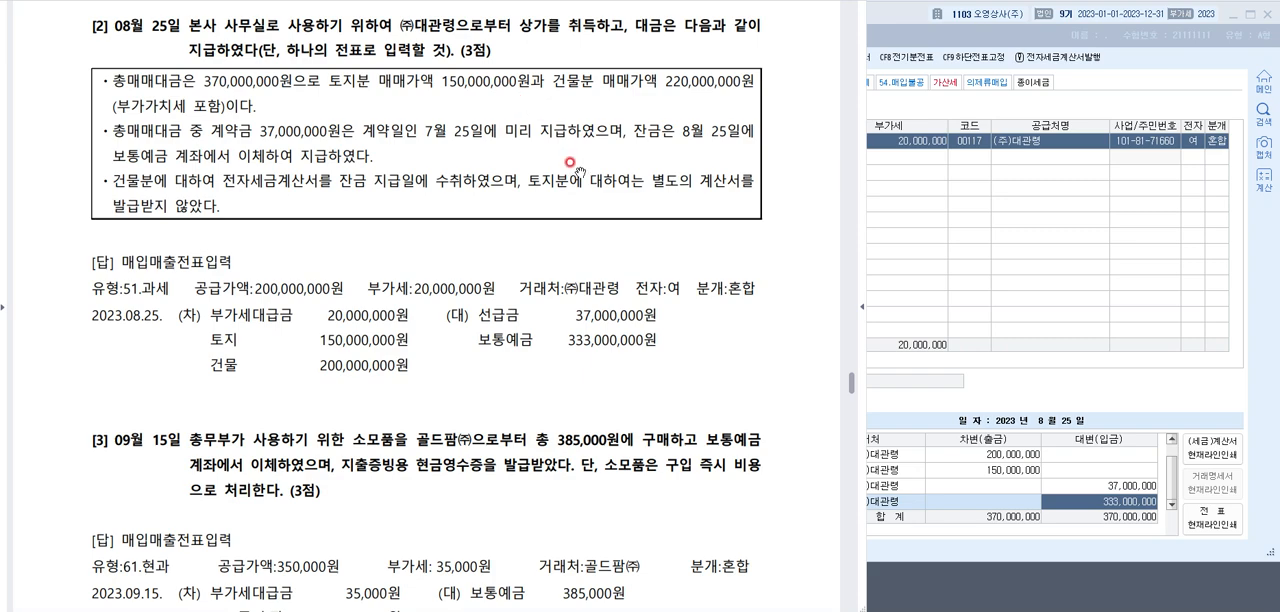
{"action": "scroll", "coordinate": [571, 165], "scroll_direction": "down", "scroll_amount": 2}
{"action": "scroll", "coordinate": [571, 165], "scroll_direction": "down", "scroll_amount": 4}
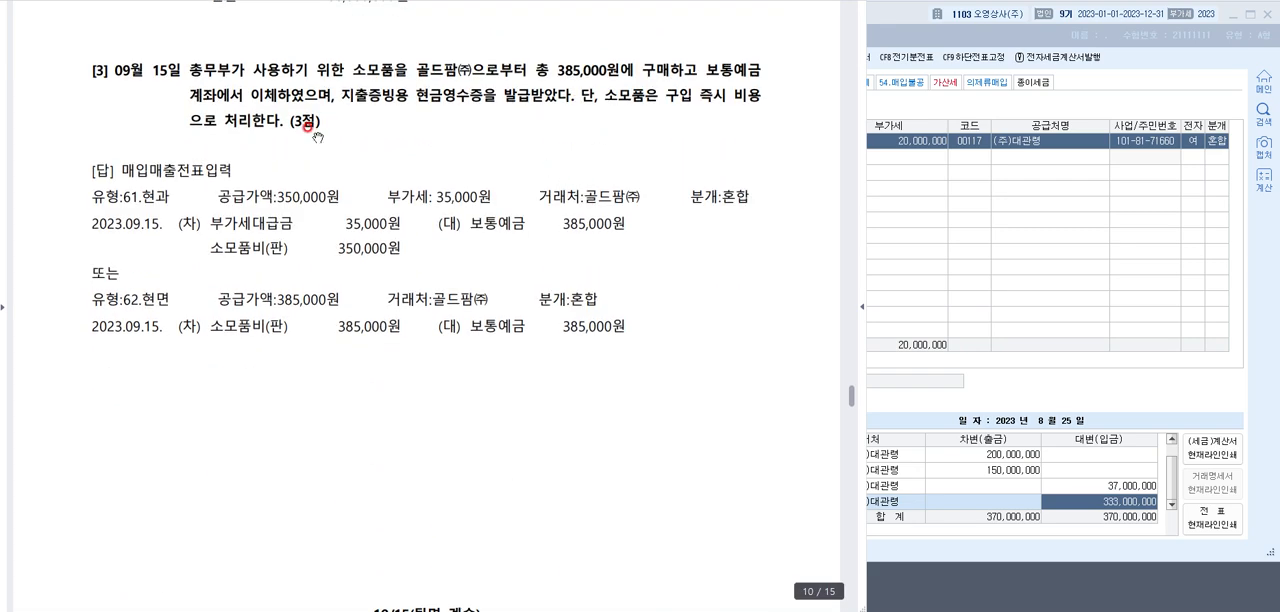
{"action": "scroll", "coordinate": [158, 105], "scroll_direction": "down", "scroll_amount": 1}
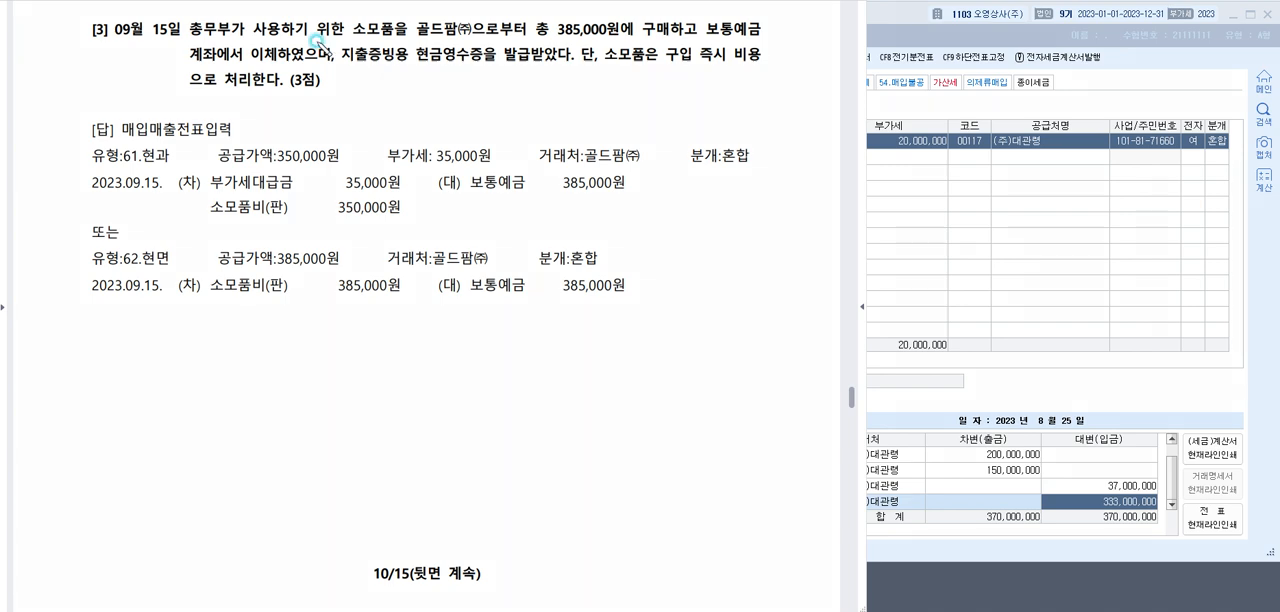
Underline the 현금영수증을 발급받았다 wording and the 385,000원 total in question [3]
{"action": "left_click_drag", "start_coordinate": [412, 64], "coordinate": [573, 58]}
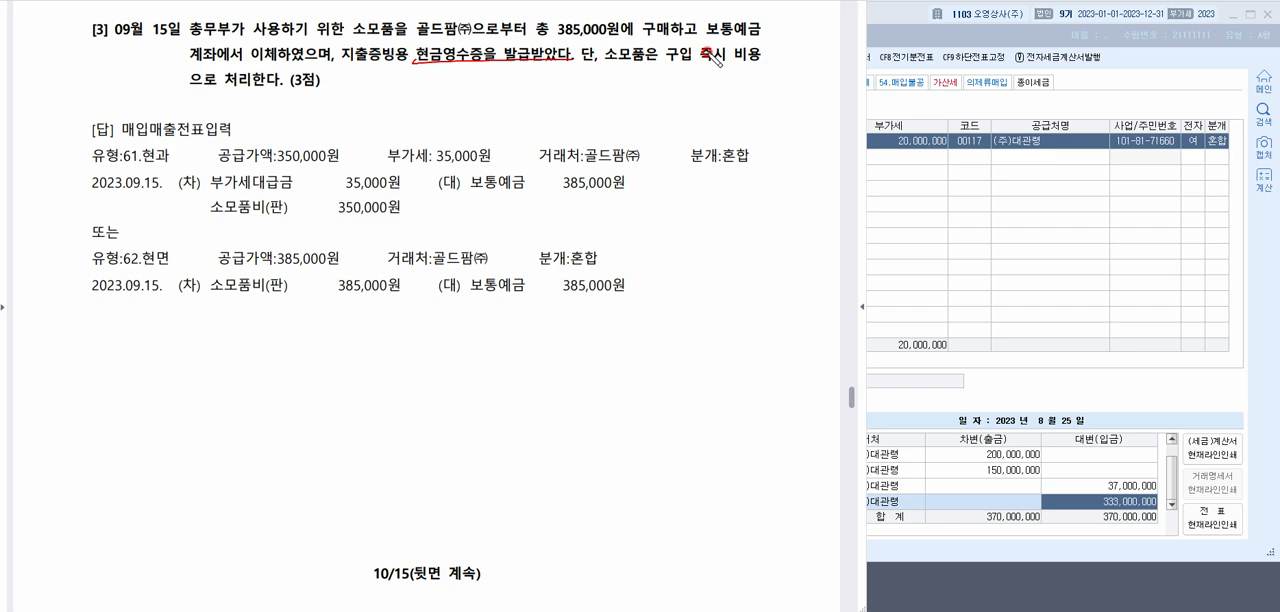
{"action": "mouse_move", "coordinate": [712, 56]}
{"action": "left_mouse_down"}
{"action": "mouse_move", "coordinate": [702, 66]}
{"action": "mouse_move", "coordinate": [712, 60]}
{"action": "left_mouse_up"}
{"action": "left_click_drag", "start_coordinate": [548, 38], "coordinate": [618, 42]}
Bracket question [3]'s two alternative answers, circle 61.현과 and 62.현면, tick the first one, and clear the pen marks
{"action": "mouse_move", "coordinate": [80, 148]}
{"action": "left_mouse_down"}
{"action": "mouse_move", "coordinate": [66, 194]}
{"action": "mouse_move", "coordinate": [70, 254]}
{"action": "mouse_move", "coordinate": [84, 250]}
{"action": "left_mouse_up"}
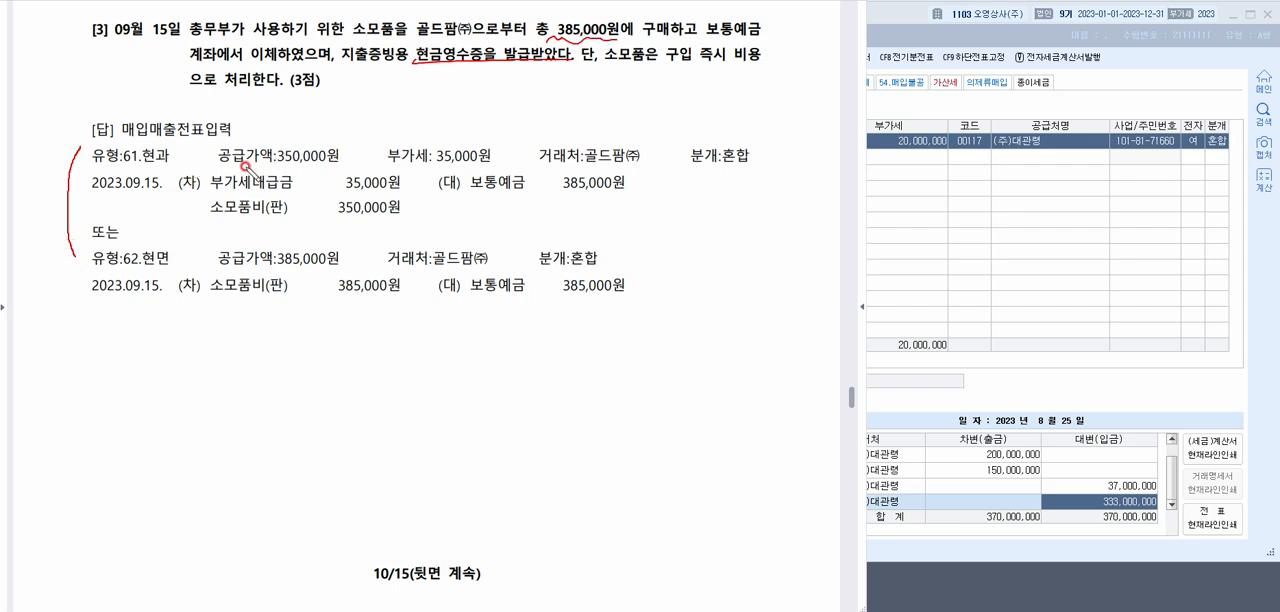
{"action": "mouse_move", "coordinate": [174, 162]}
{"action": "left_mouse_down"}
{"action": "mouse_move", "coordinate": [118, 174]}
{"action": "mouse_move", "coordinate": [150, 130]}
{"action": "mouse_move", "coordinate": [172, 163]}
{"action": "left_mouse_up"}
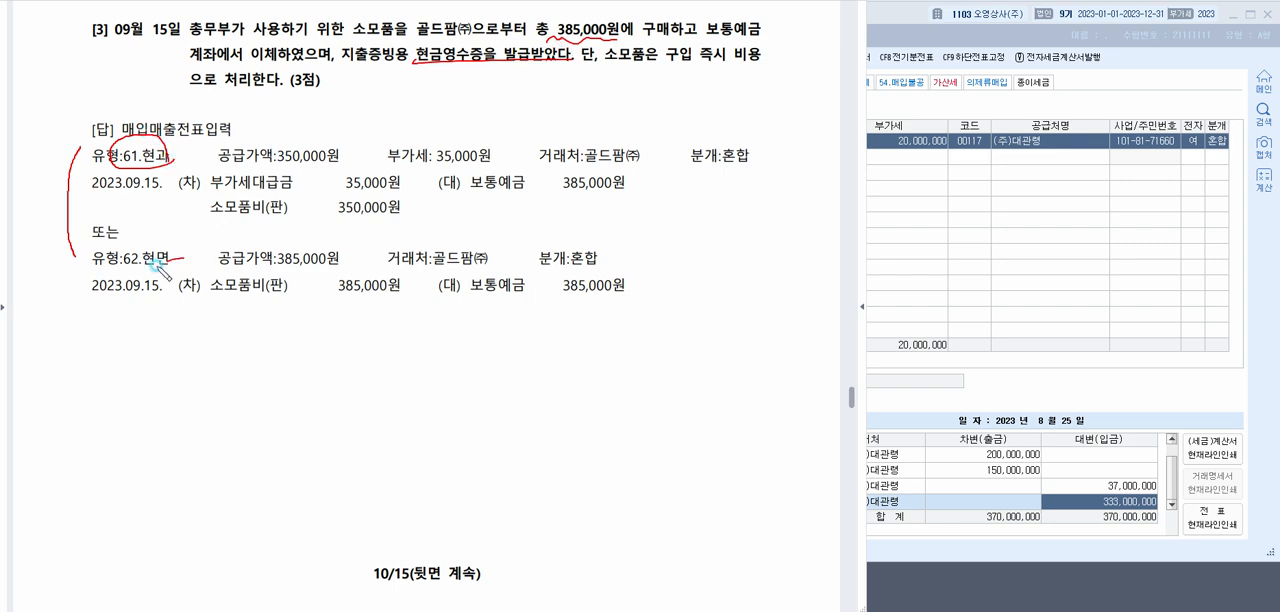
{"action": "mouse_move", "coordinate": [168, 268]}
{"action": "left_mouse_down"}
{"action": "mouse_move", "coordinate": [128, 234]}
{"action": "mouse_move", "coordinate": [180, 258]}
{"action": "left_mouse_up"}
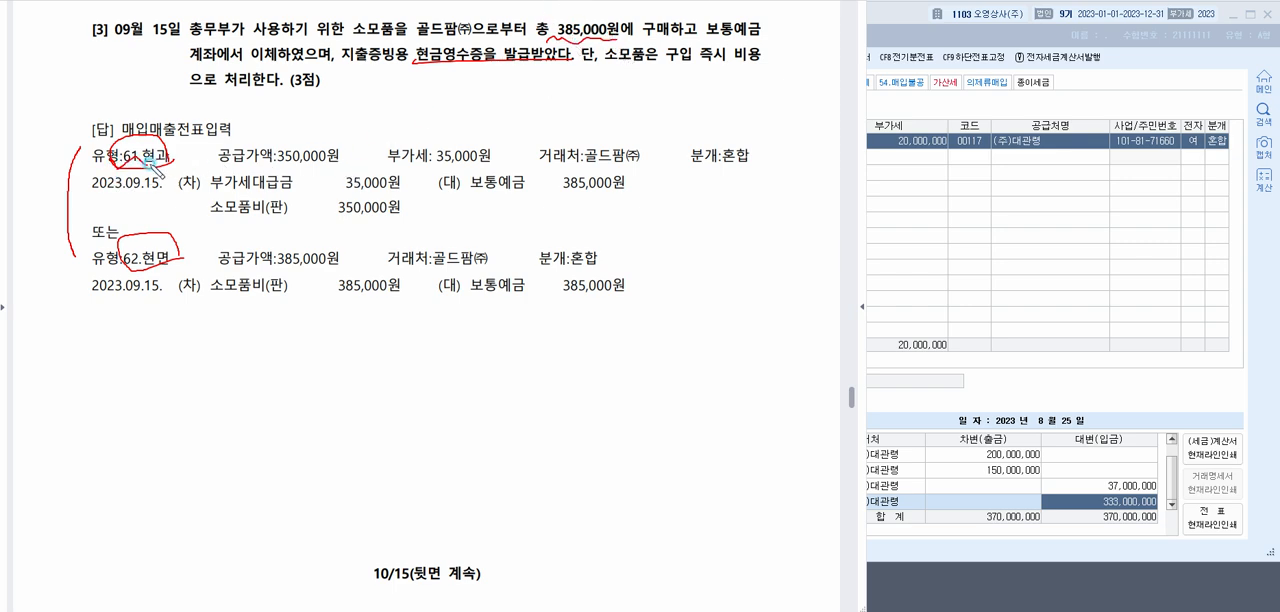
{"action": "left_click_drag", "start_coordinate": [190, 137], "coordinate": [248, 68]}
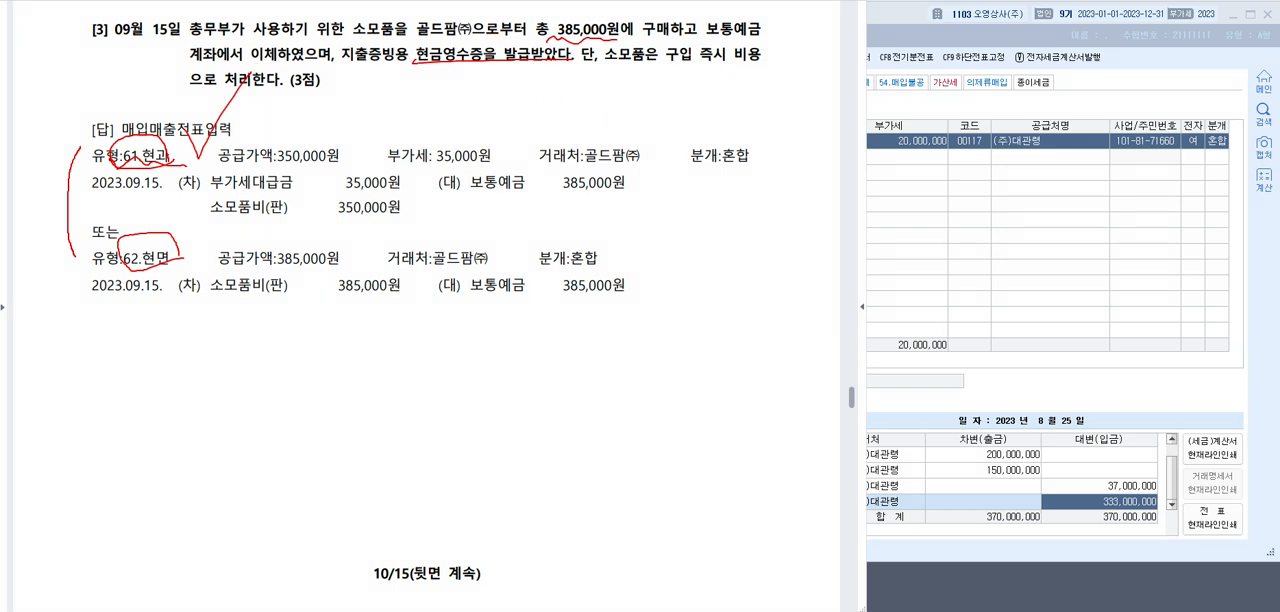
{"action": "key", "text": "Escape"}
Start a 매입매출전표 entry dated 09월 15일 with the type 61.현과
{"action": "left_click", "coordinate": [1066, 198]}
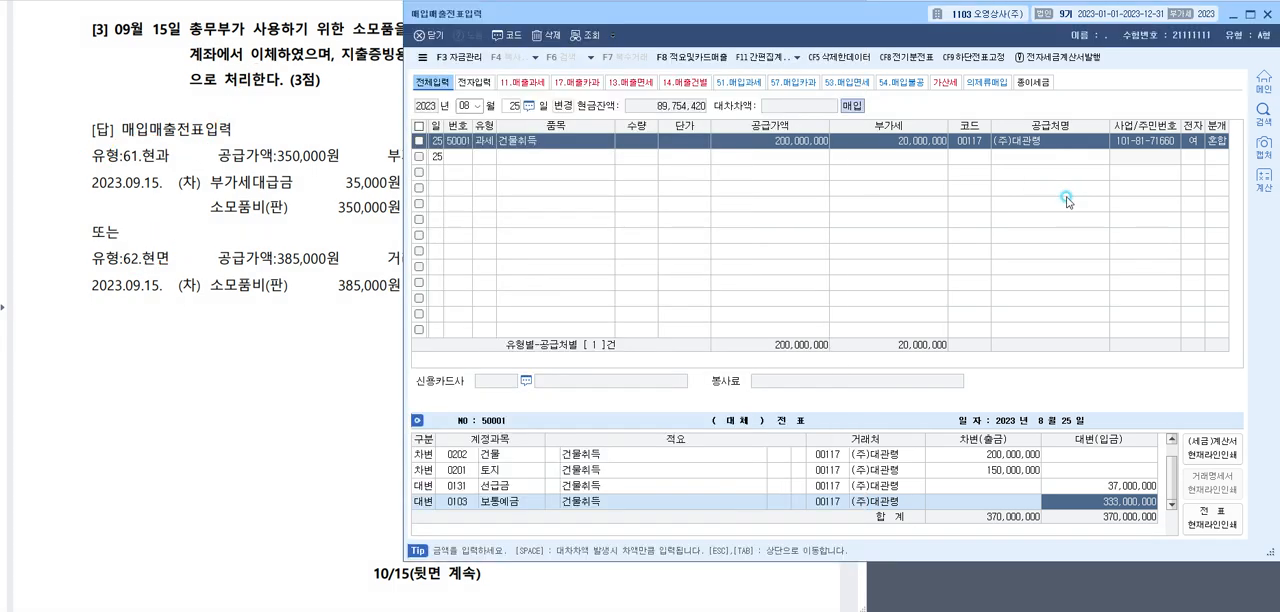
{"action": "left_click", "coordinate": [467, 107]}
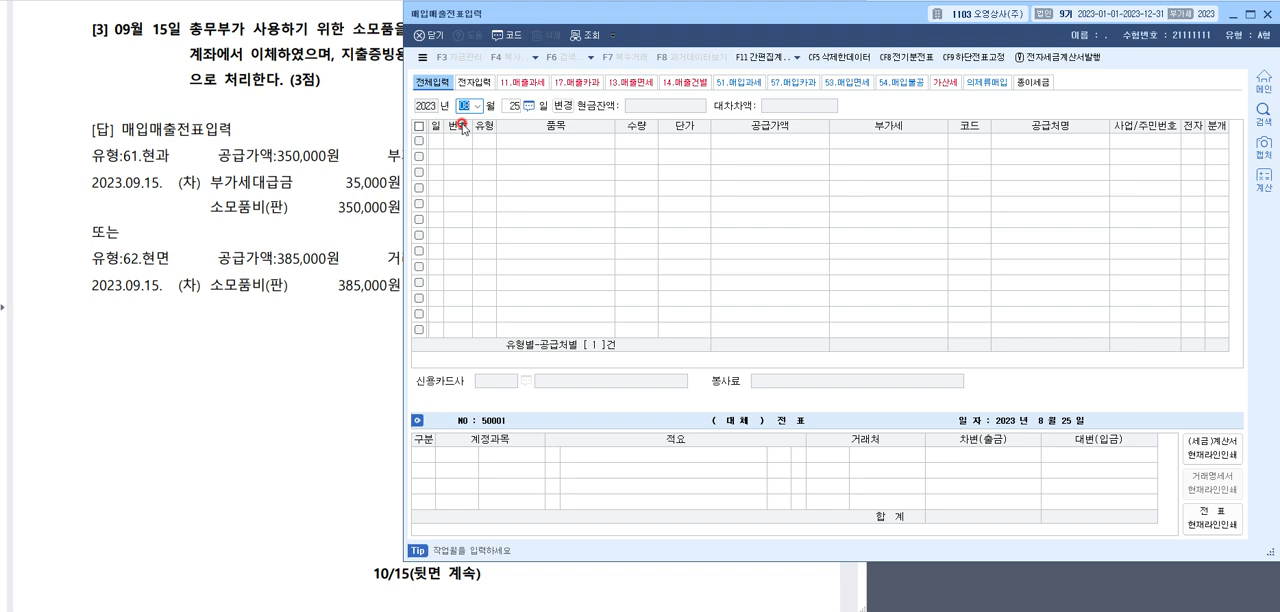
{"action": "type", "text": "09"}
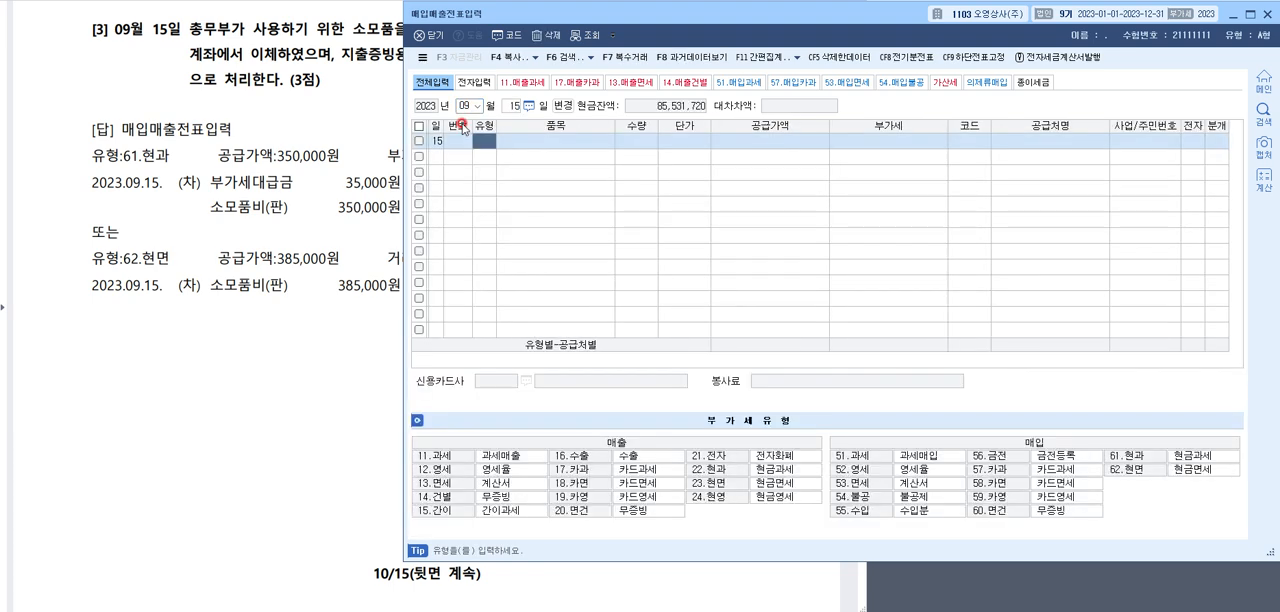
{"action": "type", "text": "1561"}
{"action": "key", "text": "Return"}
{"action": "left_click", "coordinate": [482, 142]}
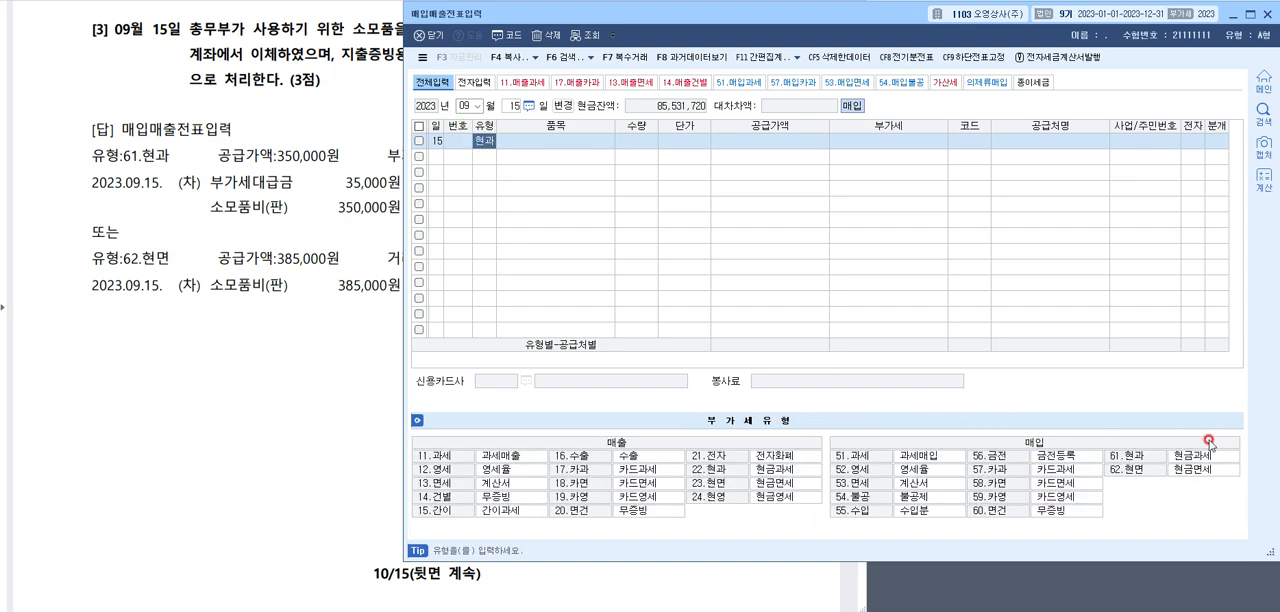
{"action": "key", "text": "Return"}
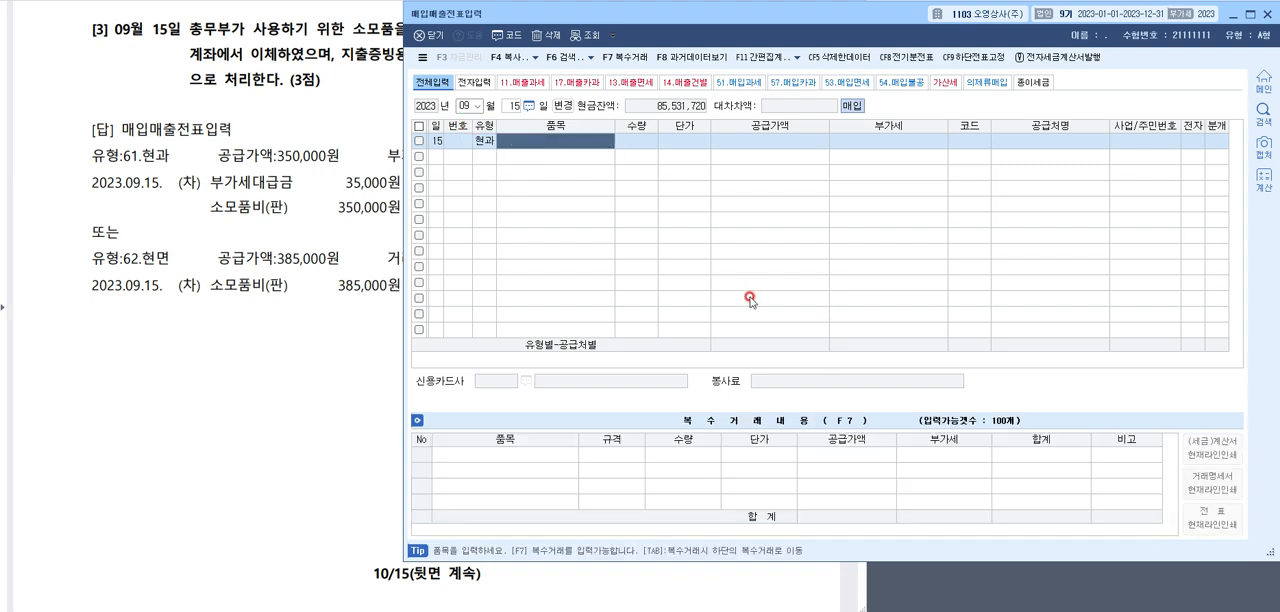
Enter 소모품비 as the item and 385,000 as the VAT-inclusive amount, accepting the calculated 부가세
{"action": "type", "text": "소모품비"}
{"action": "key", "text": "Return"}
{"action": "key", "text": "Return"}
{"action": "key", "text": "Return"}
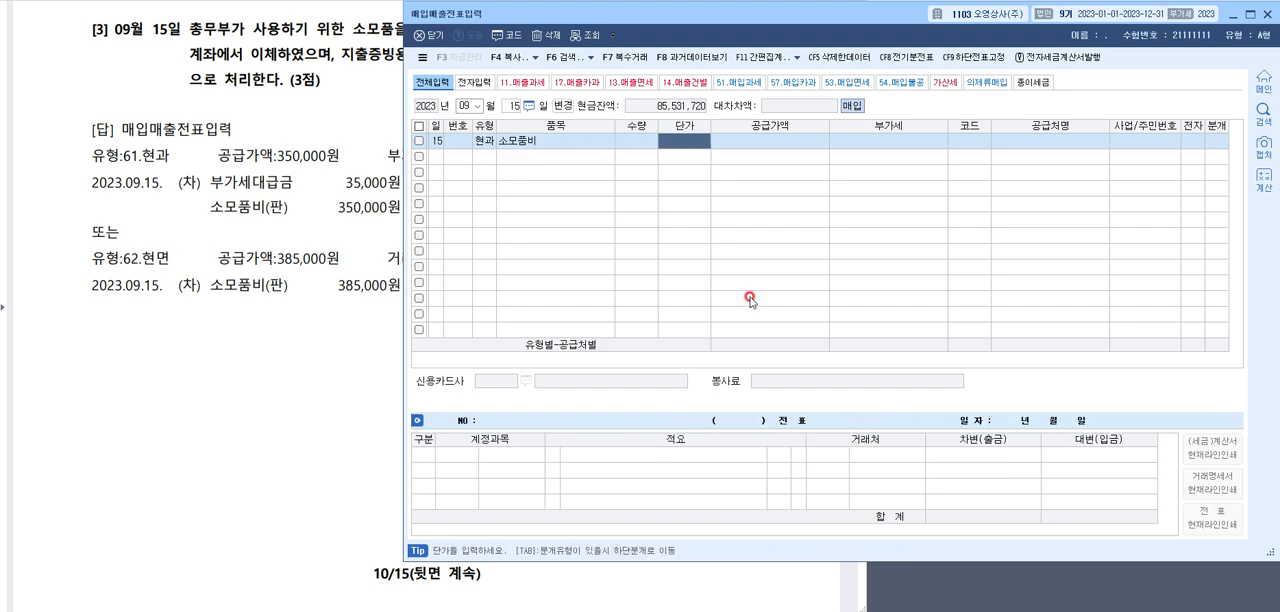
{"action": "type", "text": "38"}
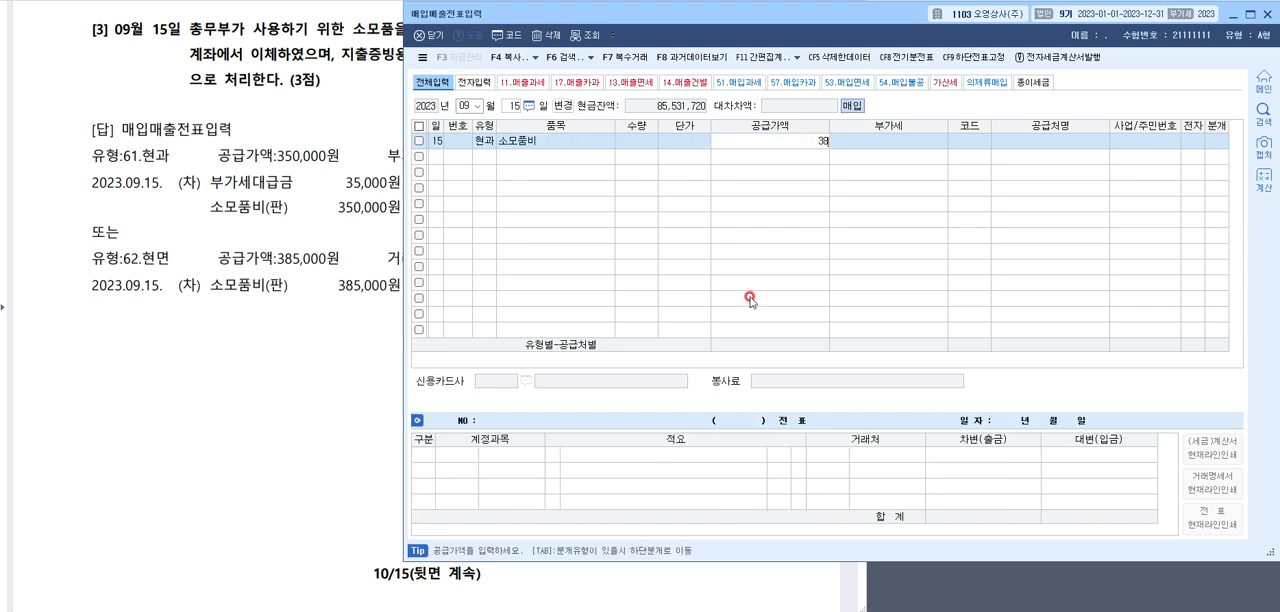
{"action": "type", "text": "5000"}
{"action": "key", "text": "Return"}
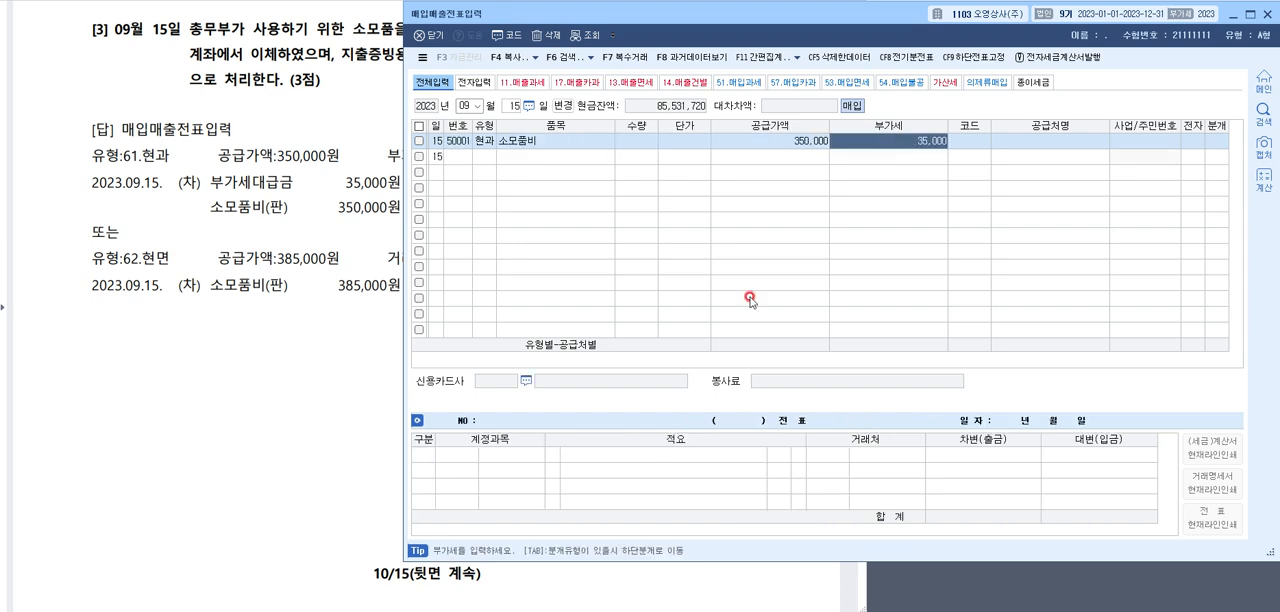
{"action": "key", "text": "Return"}
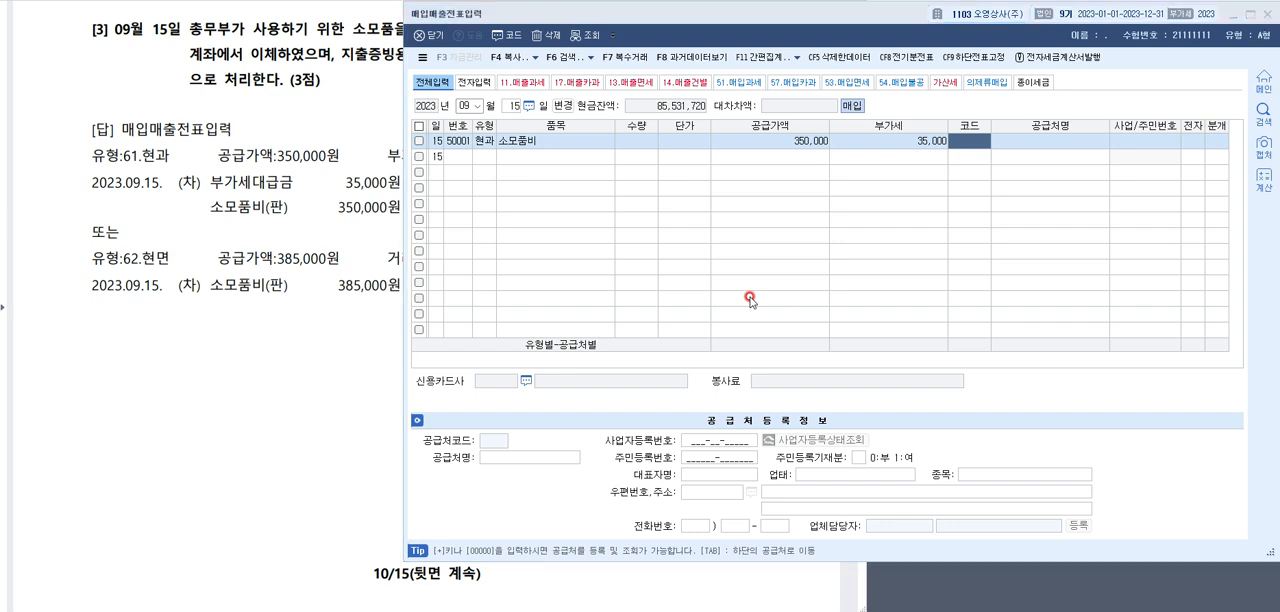
Look up 골드 in the supplier list and assign 골드팜(주) as the entry's supplier
{"action": "key", "text": "F2"}
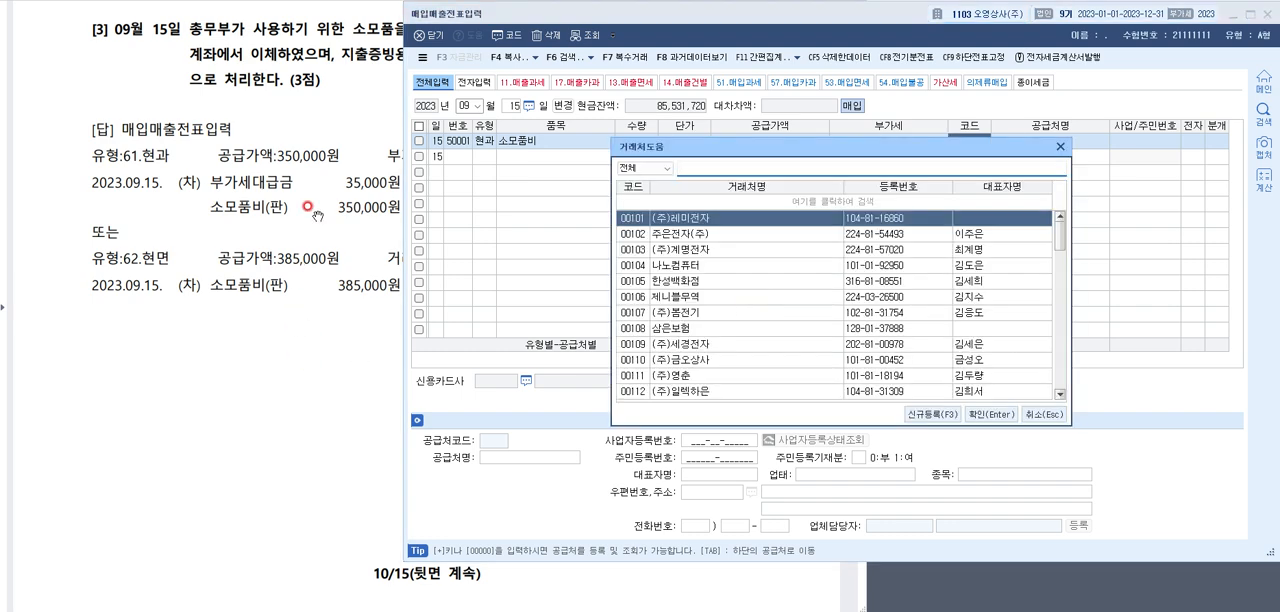
{"action": "left_click", "coordinate": [322, 133]}
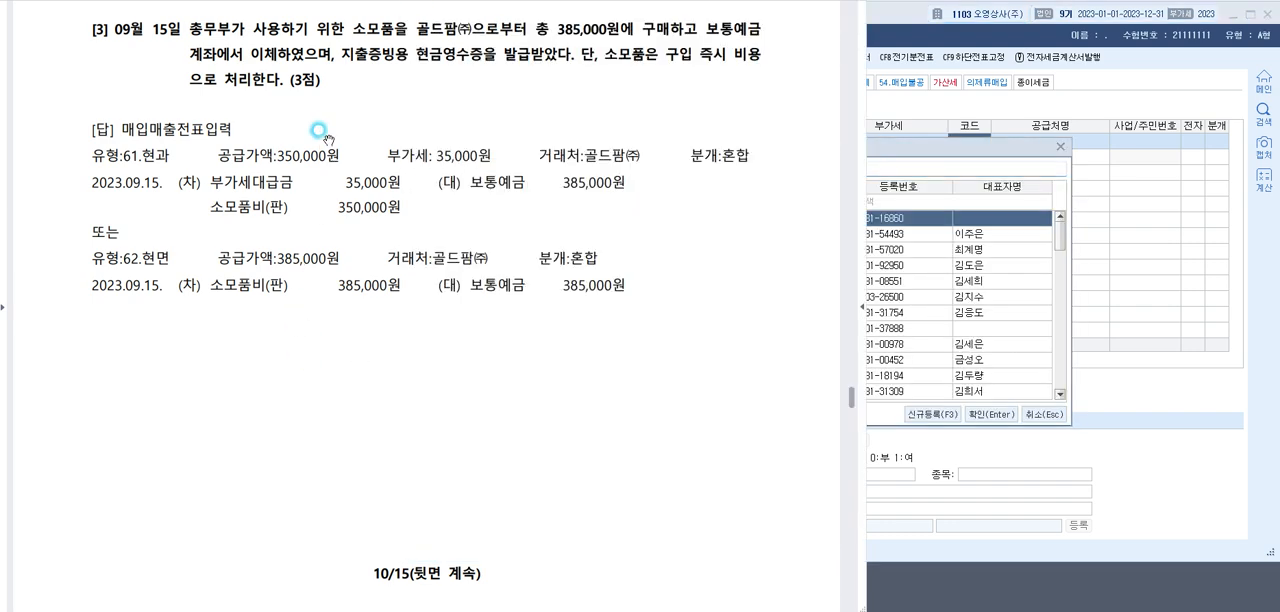
{"action": "left_click", "coordinate": [887, 145]}
{"action": "type", "text": "골드"}
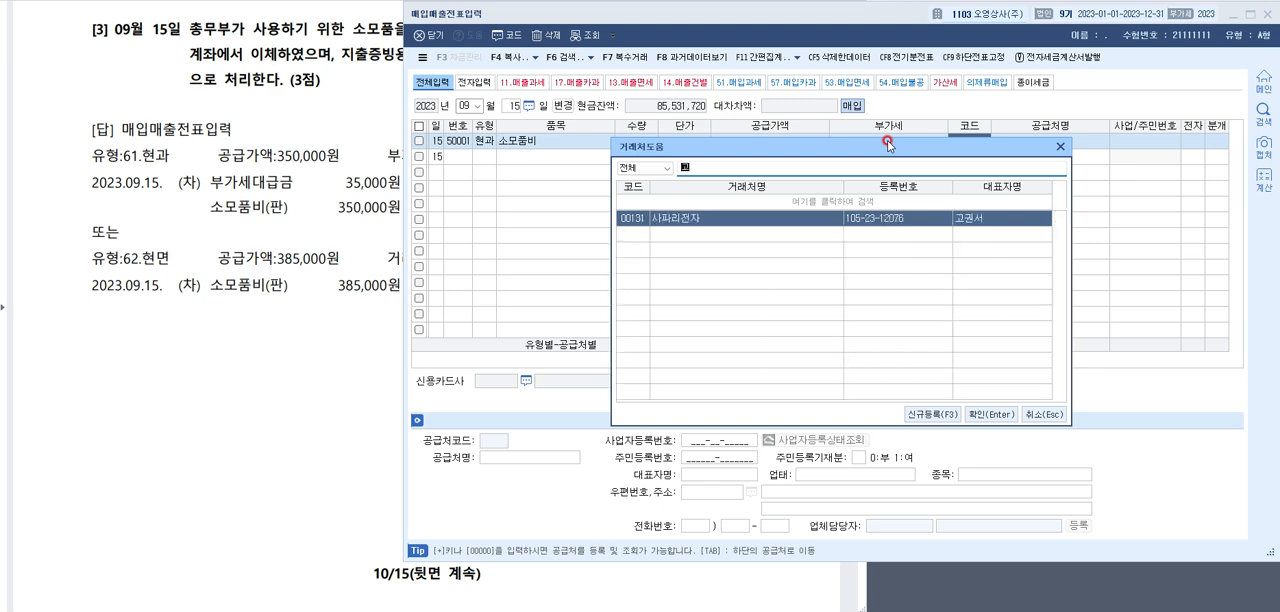
{"action": "key", "text": "Return"}
{"action": "key", "text": "Return"}
Set the 분개 type to 현금 and replace the 원재료 account with 0830 소모품비 (판매관리비)
{"action": "key", "text": "Return"}
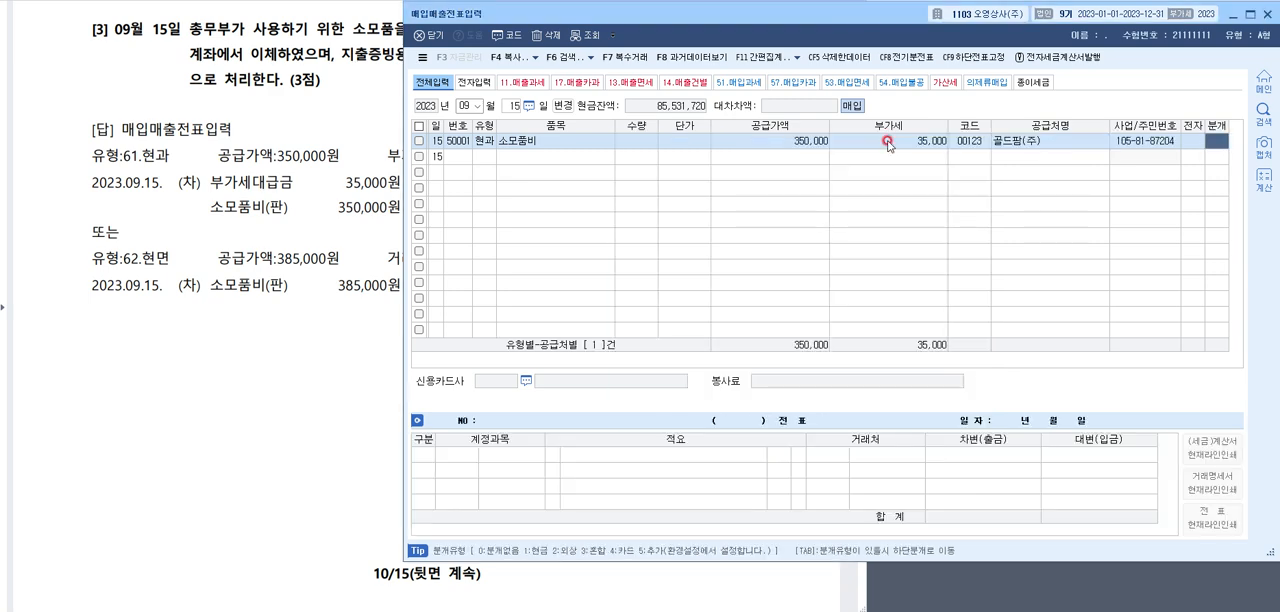
{"action": "type", "text": "1"}
{"action": "key", "text": "Return"}
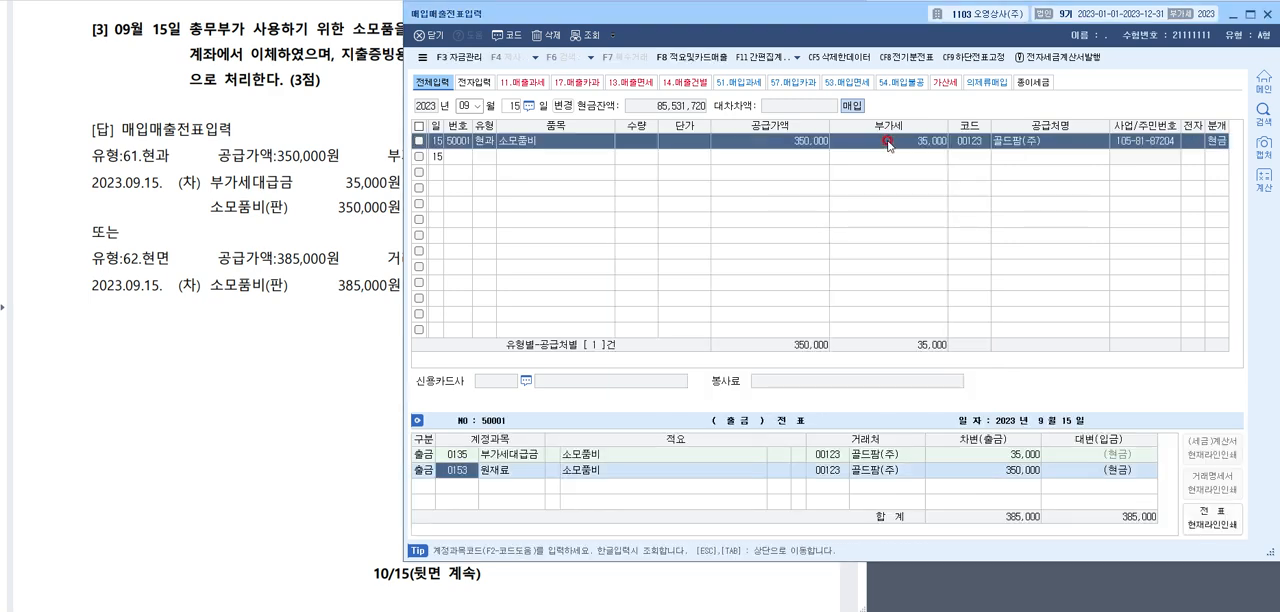
{"action": "key", "text": "F2"}
{"action": "type", "text": "소모품비"}
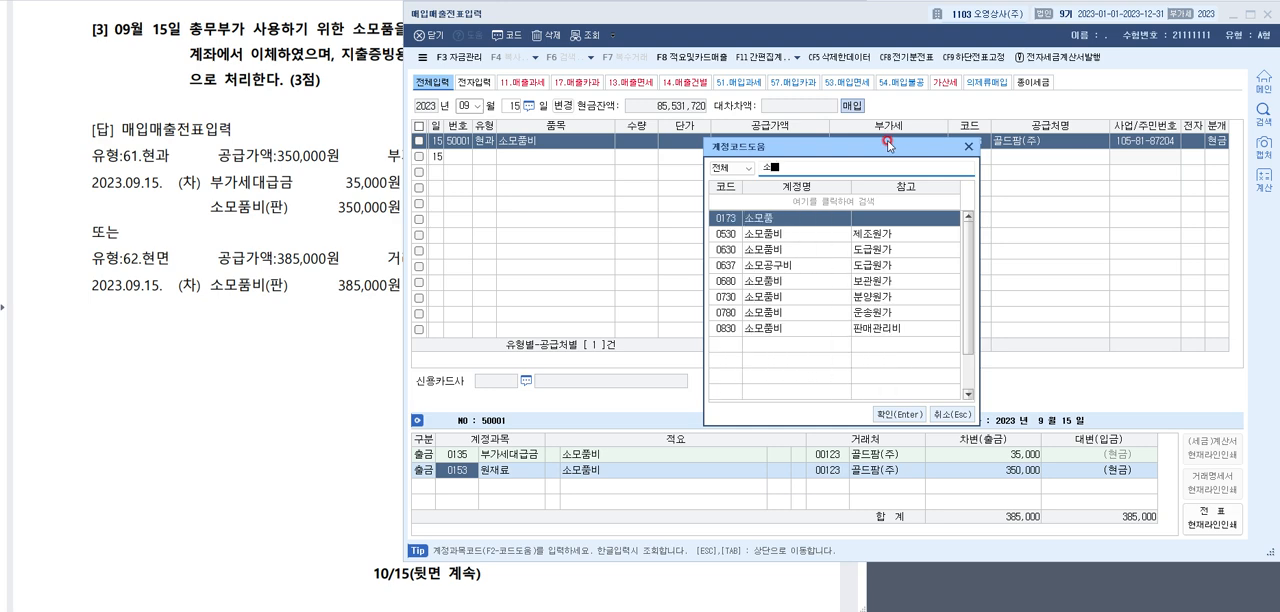
{"action": "key", "text": "Down"}
{"action": "key", "text": "Down"}
{"action": "key", "text": "Down"}
{"action": "key", "text": "Down"}
{"action": "key", "text": "Down"}
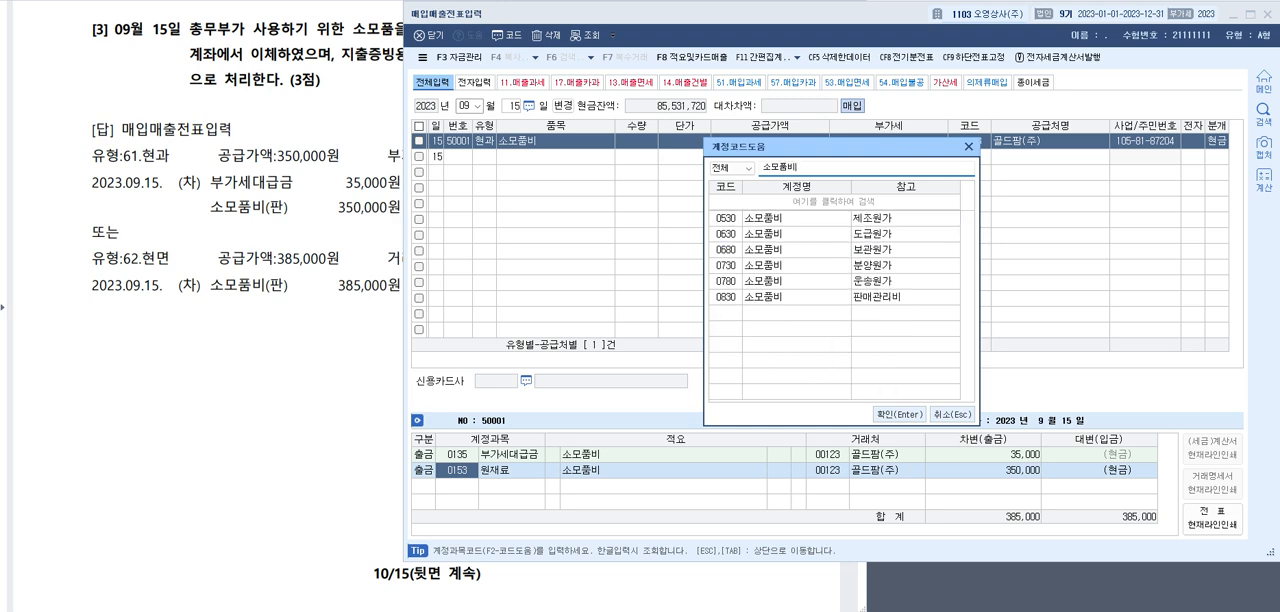
{"action": "key", "text": "Return"}
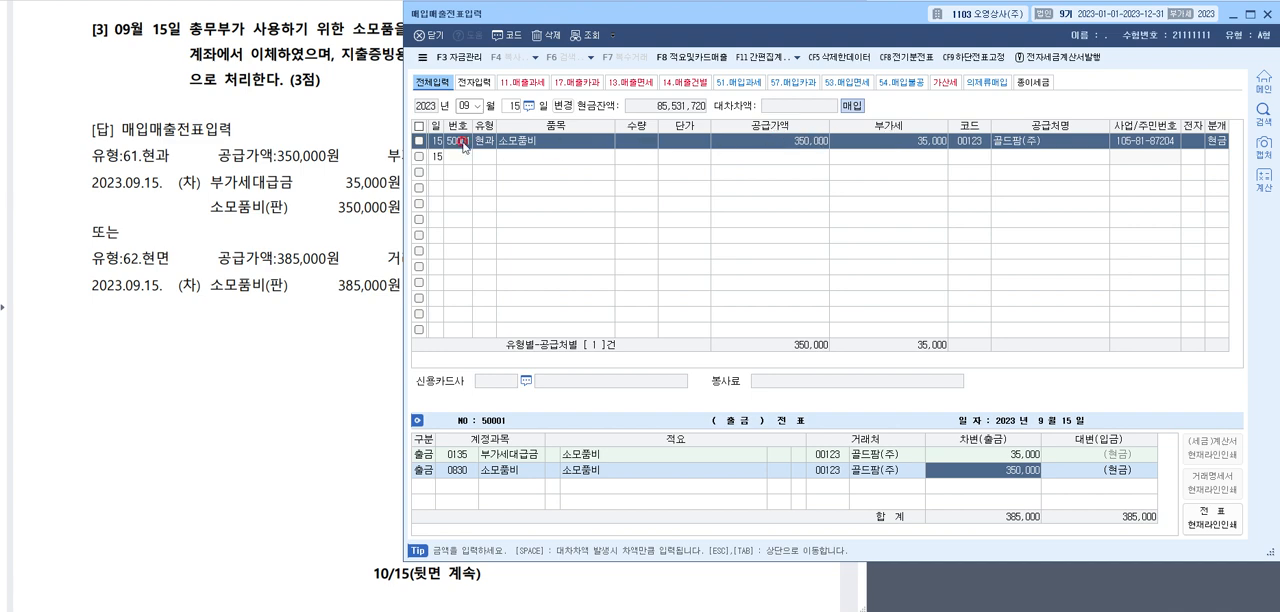
Show question [4], the 09월 30일 승용차 purchase, with its 전자세금계산서 and answer in the exam document
{"action": "left_click", "coordinate": [330, 93]}
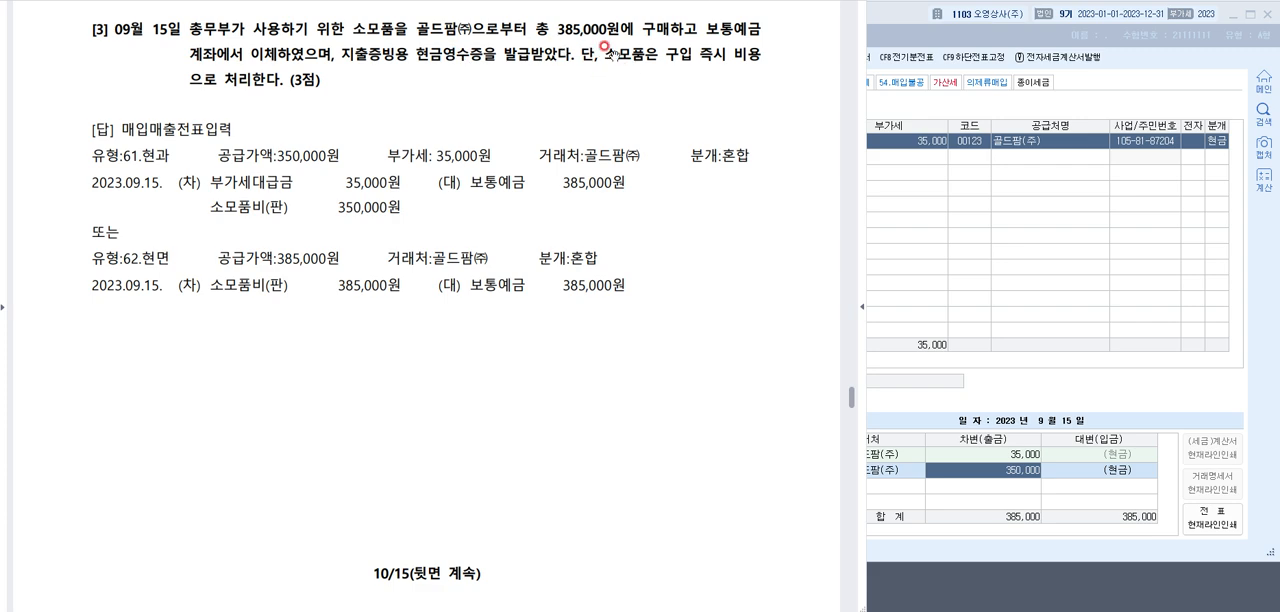
{"action": "scroll", "coordinate": [610, 52], "scroll_direction": "down", "scroll_amount": 5}
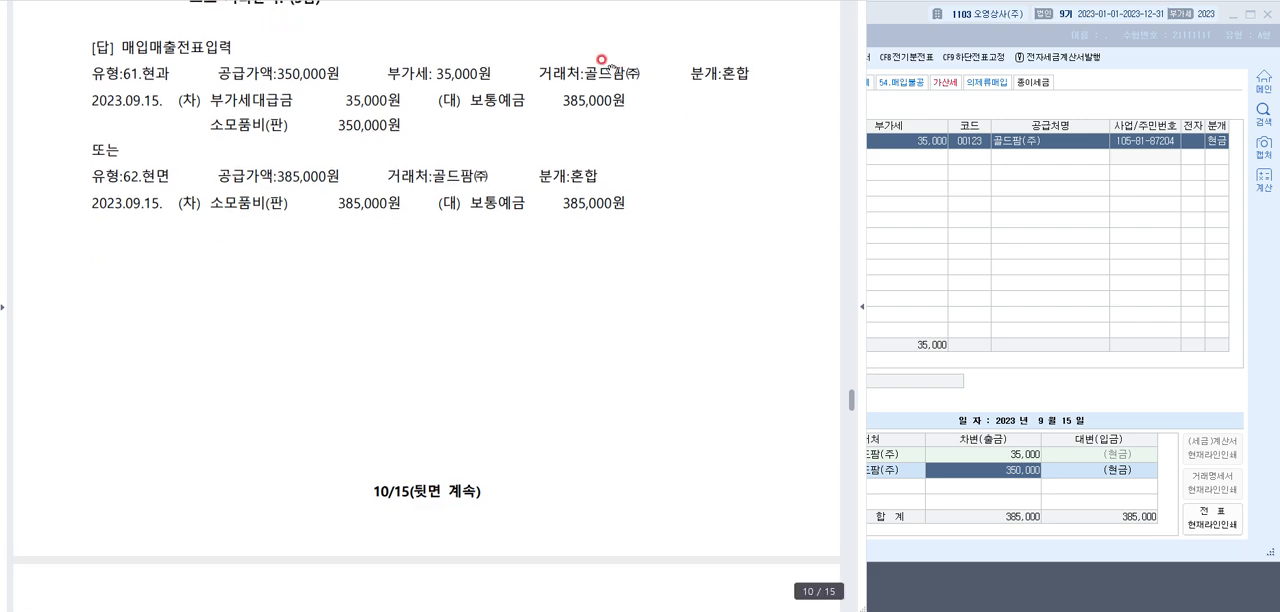
{"action": "scroll", "coordinate": [603, 65], "scroll_direction": "down", "scroll_amount": 8}
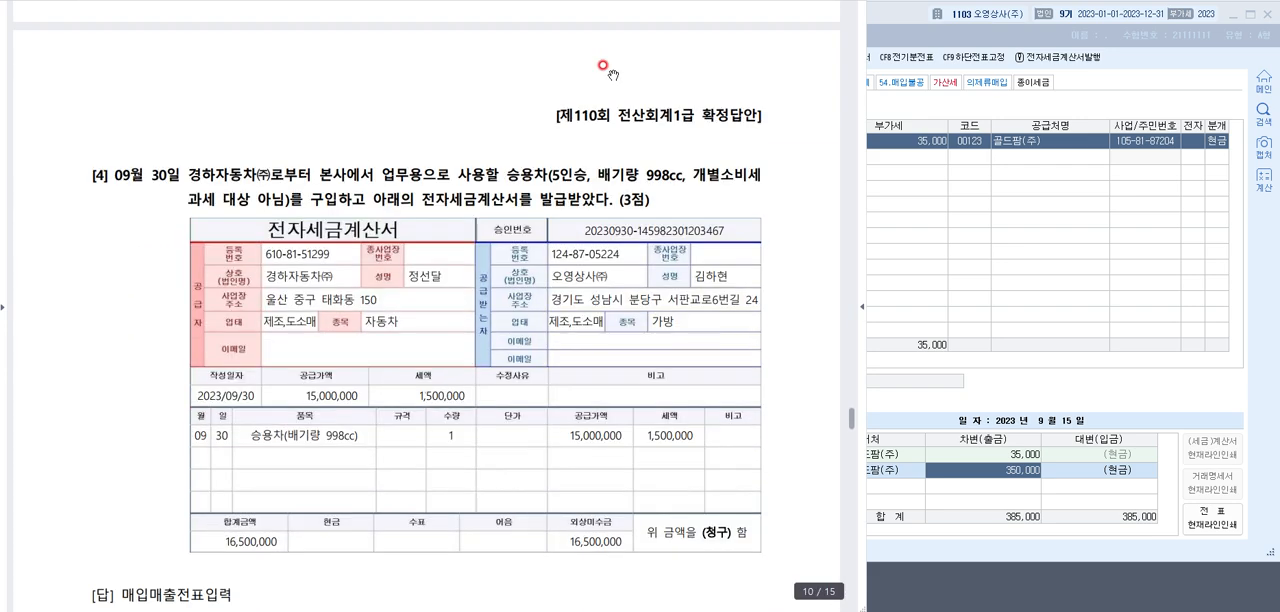
{"action": "scroll", "coordinate": [410, 67], "scroll_direction": "down", "scroll_amount": 1}
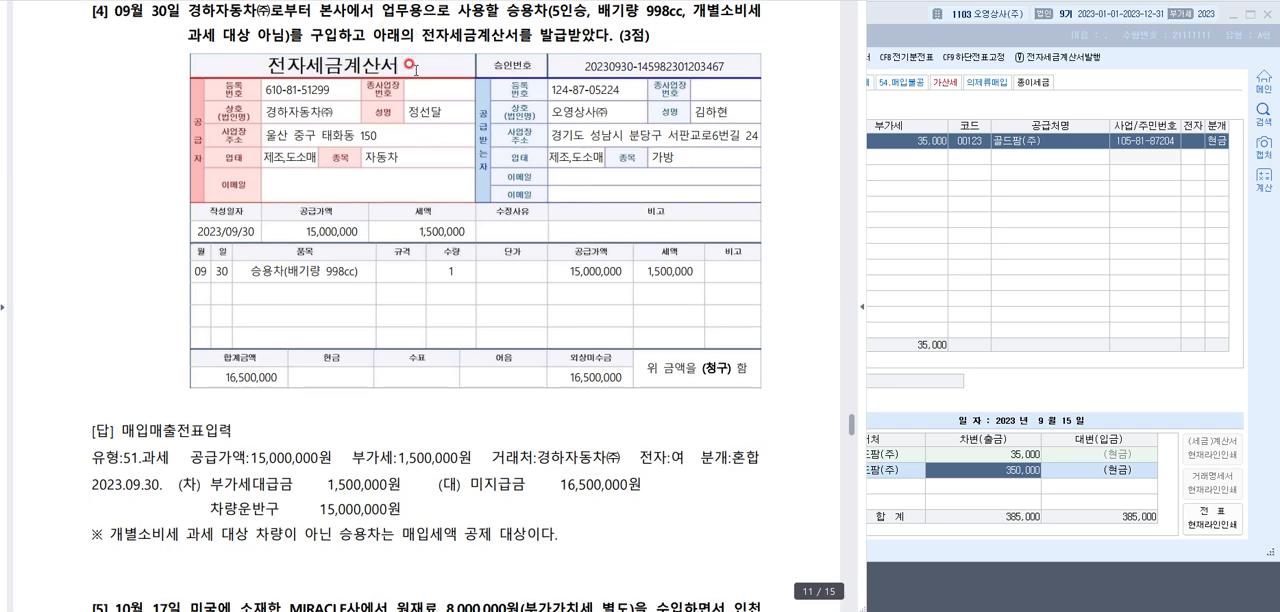
{"action": "scroll", "coordinate": [410, 67], "scroll_direction": "up", "scroll_amount": 1}
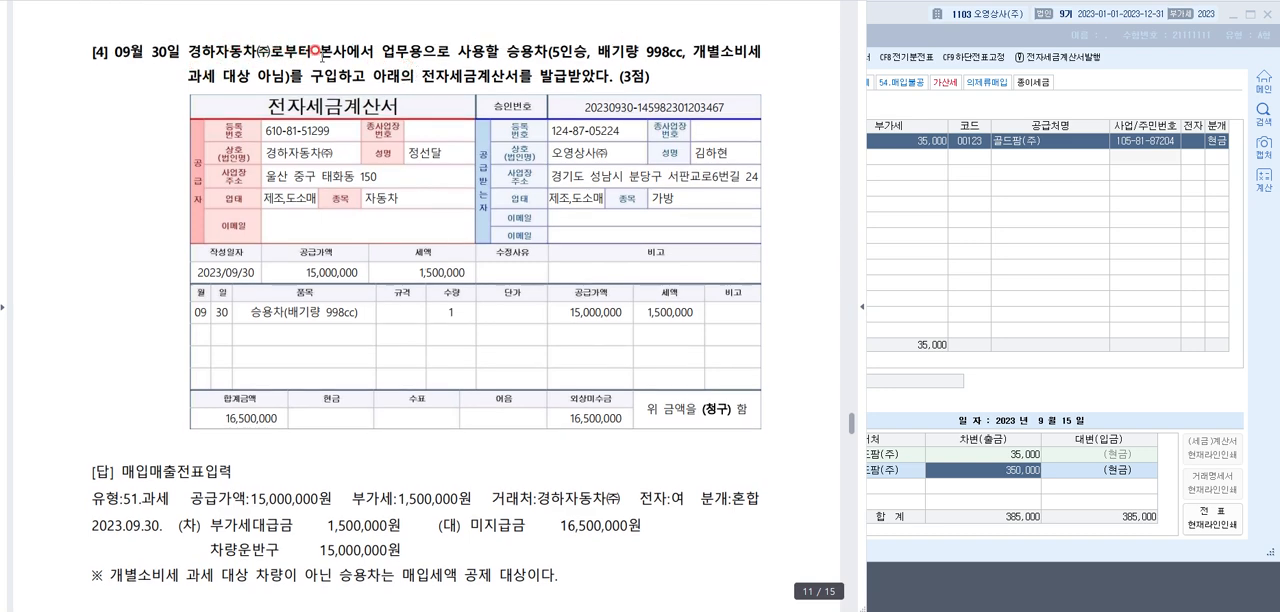
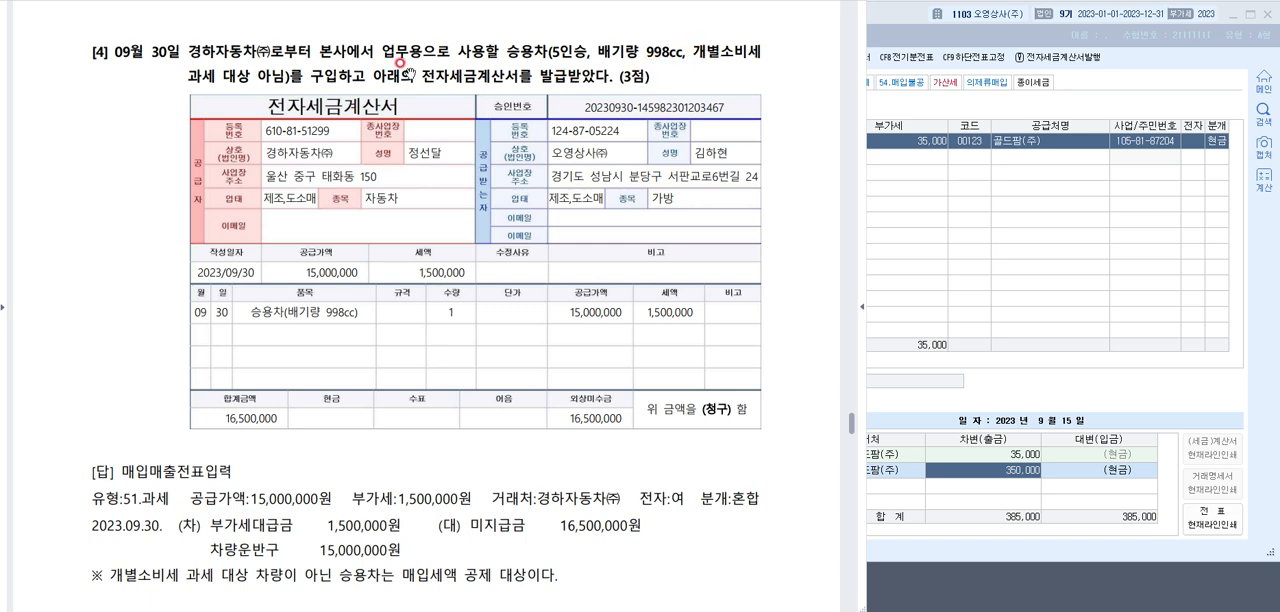
Beside question [4]'s 전자세금계산서, add an on-screen note reading 일반소비세 with =부가세o on the line below
{"action": "scroll", "coordinate": [355, 74], "scroll_direction": "down", "scroll_amount": 1}
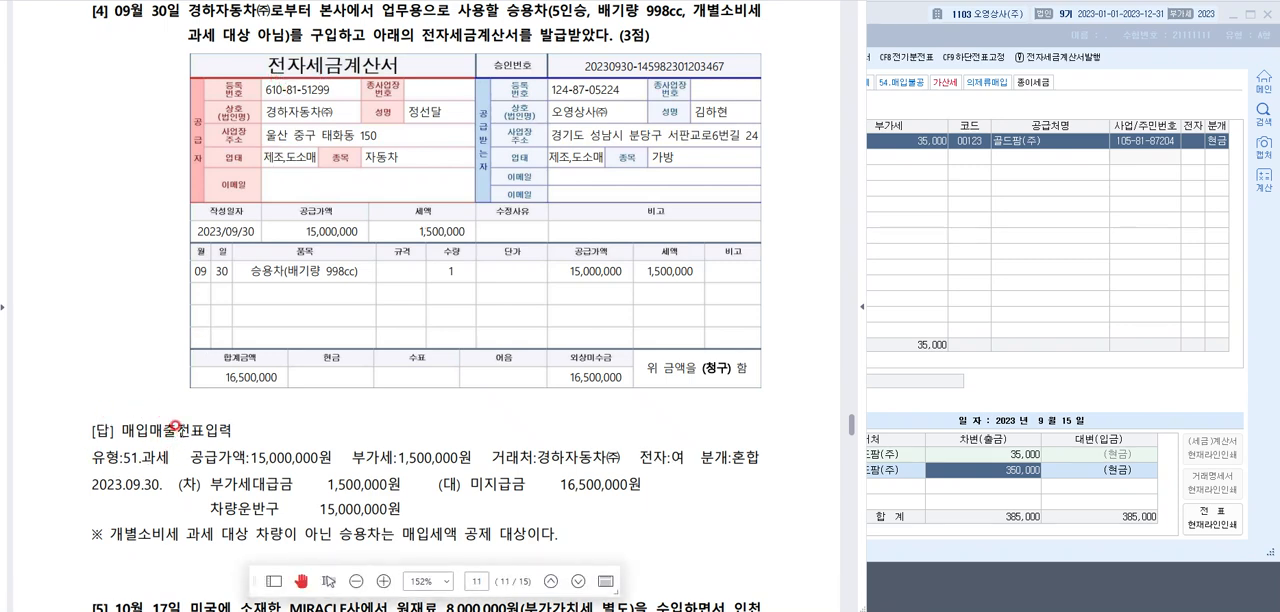
{"action": "left_click", "coordinate": [34, 98]}
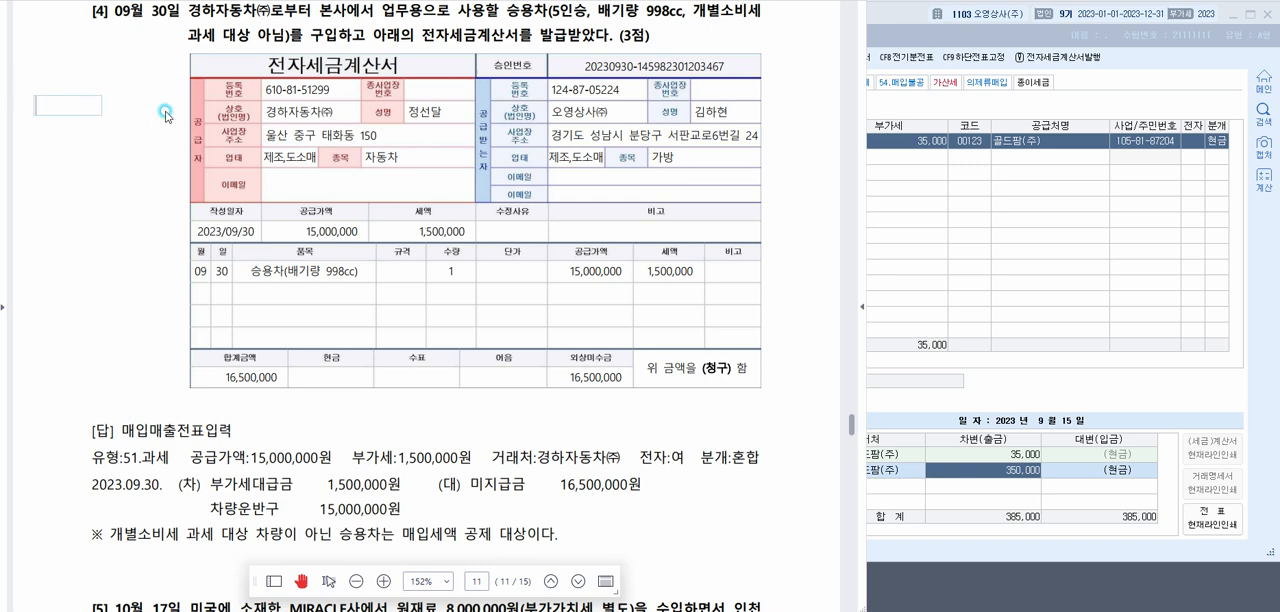
{"action": "type", "text": "일반소비세"}
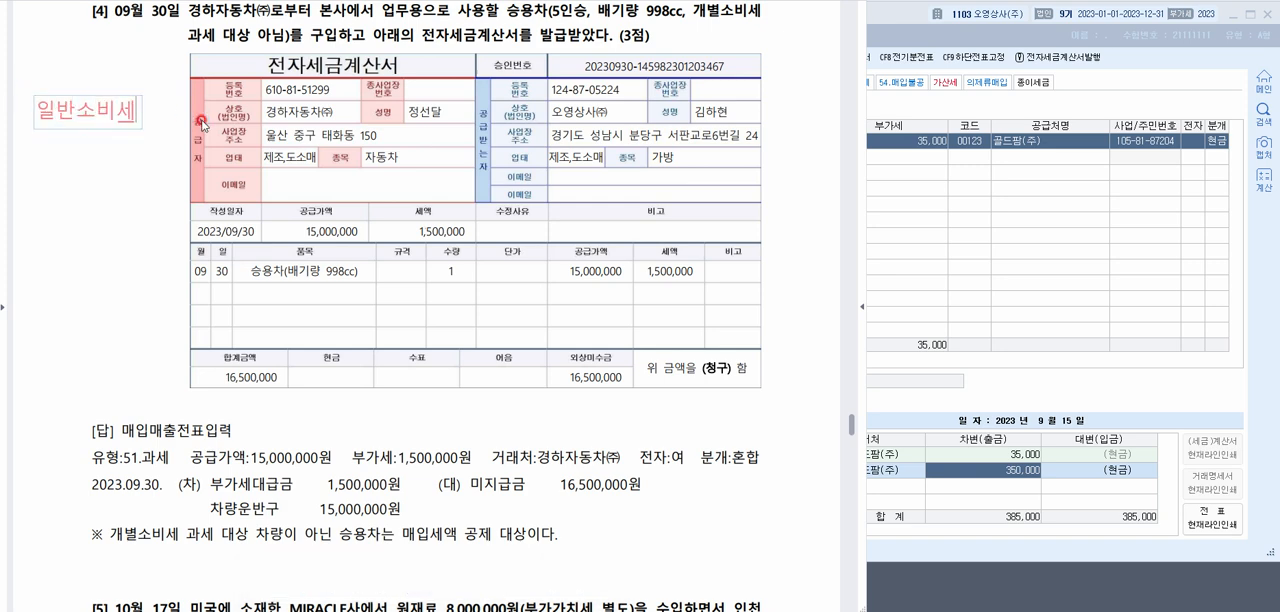
{"action": "key", "text": "Return"}
{"action": "type", "text": "=부가세"}
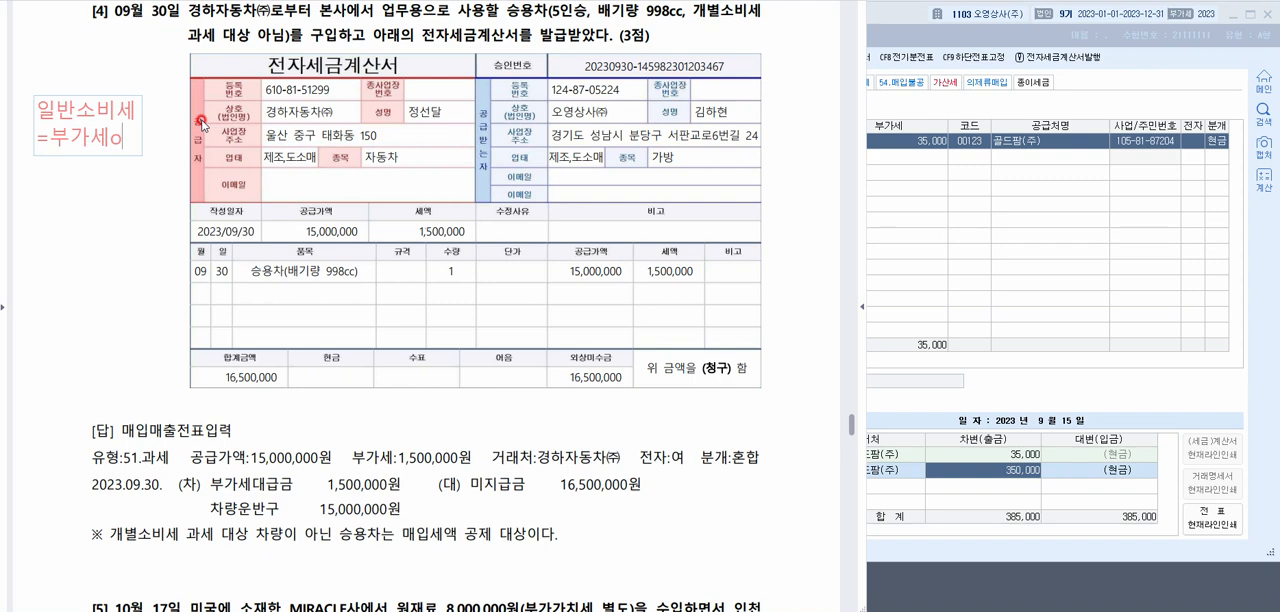
{"action": "type", "text": "ㅇ"}
{"action": "key", "text": "Return"}
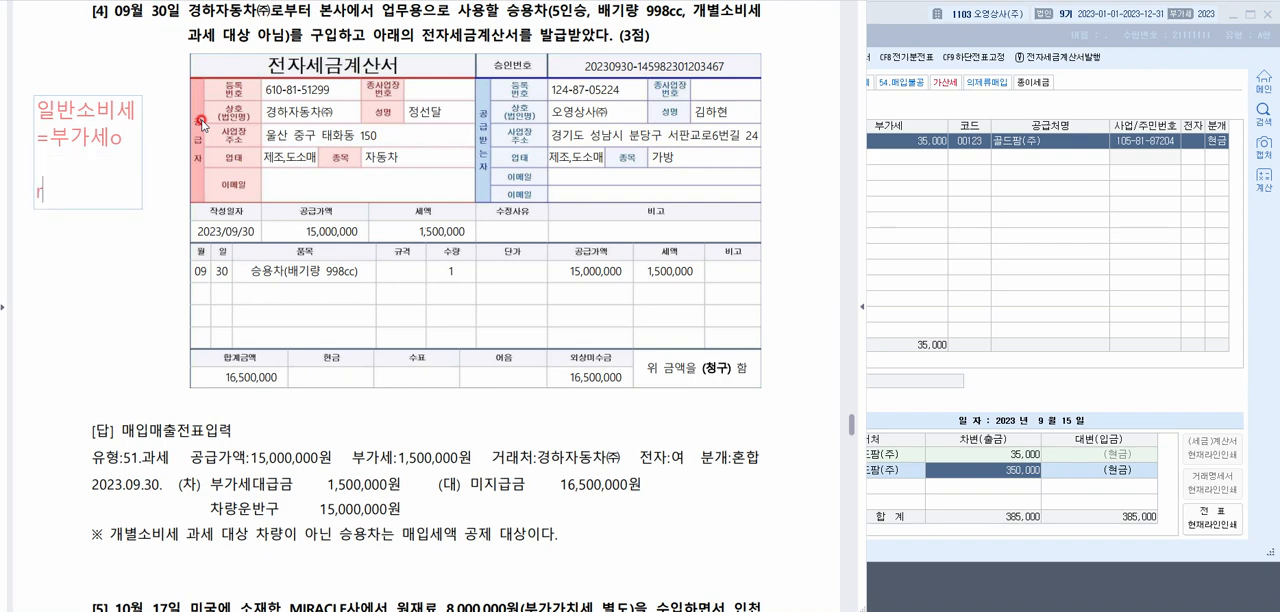
Add a second pair of lines to the note reading 개별소비세 and =부가세x
{"action": "type", "text": "개별"}
{"action": "type", "text": "소베세"}
{"action": "key", "text": "BackSpace"}
{"action": "key", "text": "BackSpace"}
{"action": "type", "text": "비세"}
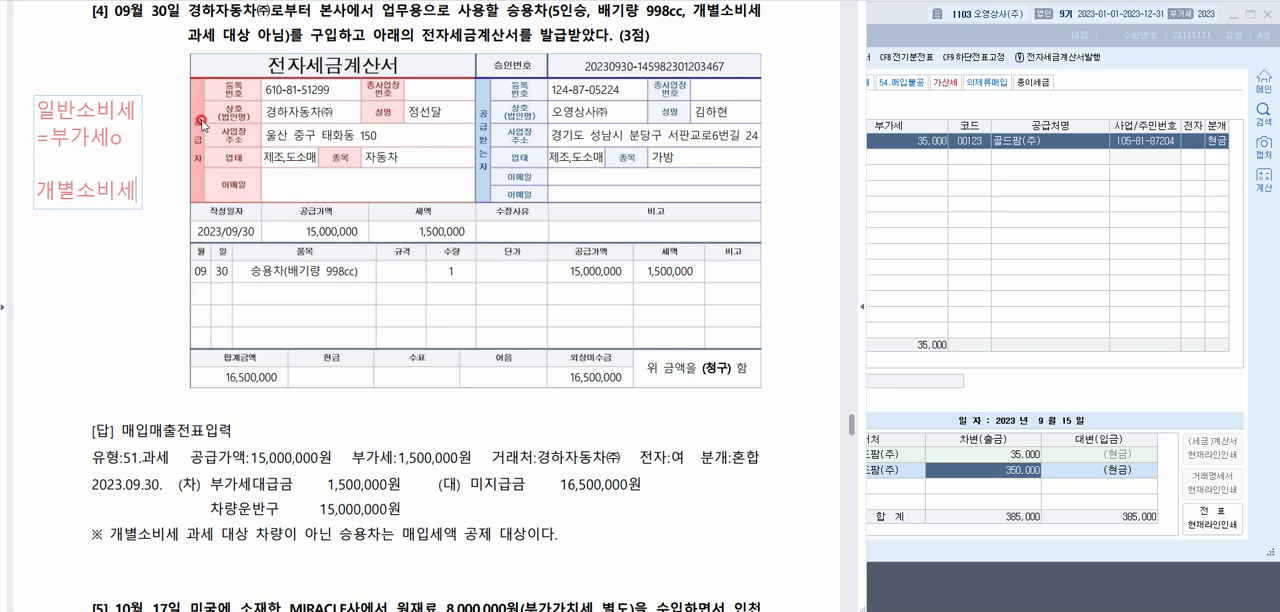
{"action": "key", "text": "Return"}
{"action": "type", "text": "=qnrkt"}
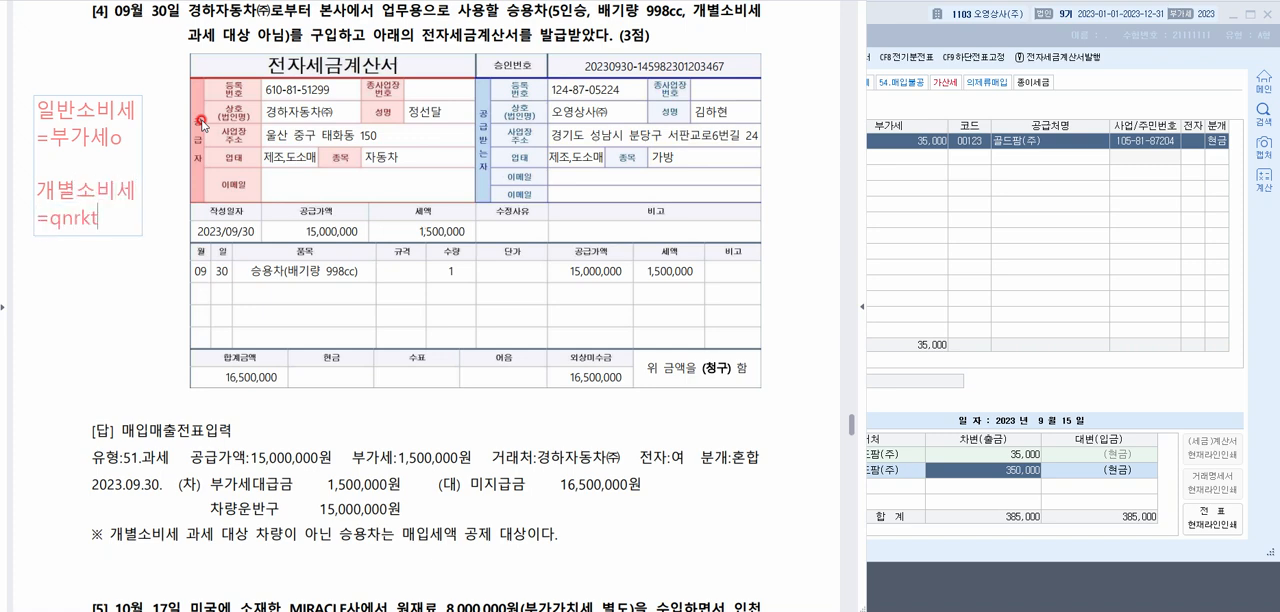
{"action": "key", "text": "BackSpace"}
{"action": "key", "text": "BackSpace"}
{"action": "key", "text": "BackSpace"}
{"action": "key", "text": "BackSpace"}
{"action": "key", "text": "BackSpace"}
{"action": "type", "text": "부가세o "}
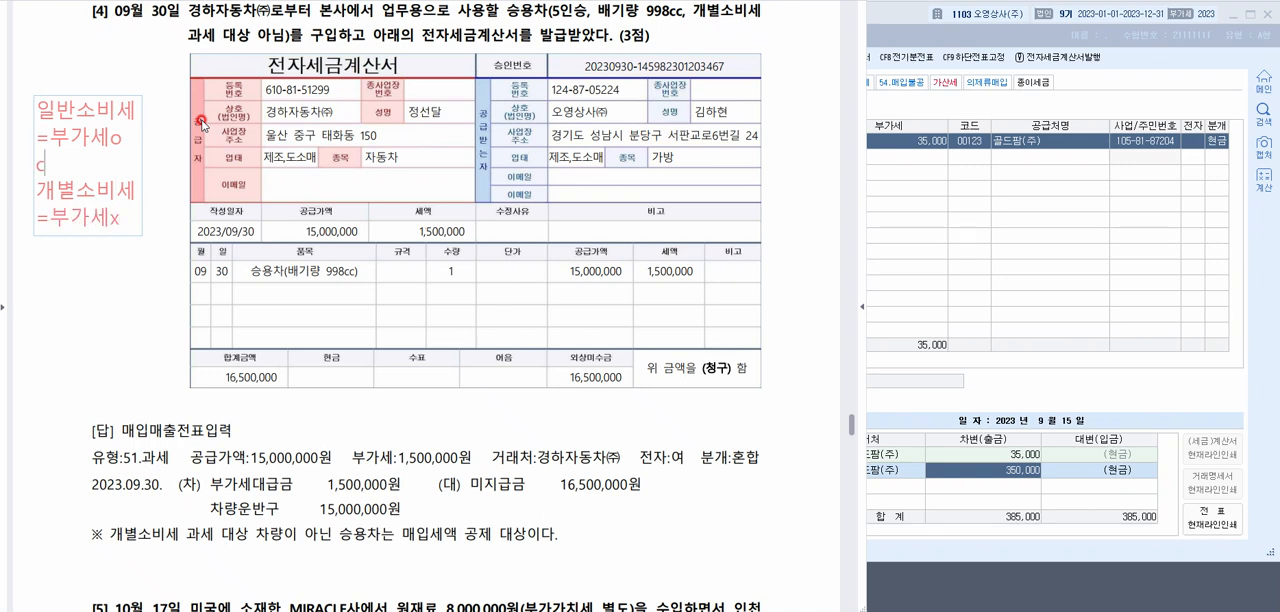
{"action": "type", "text": "경차(1,000"}
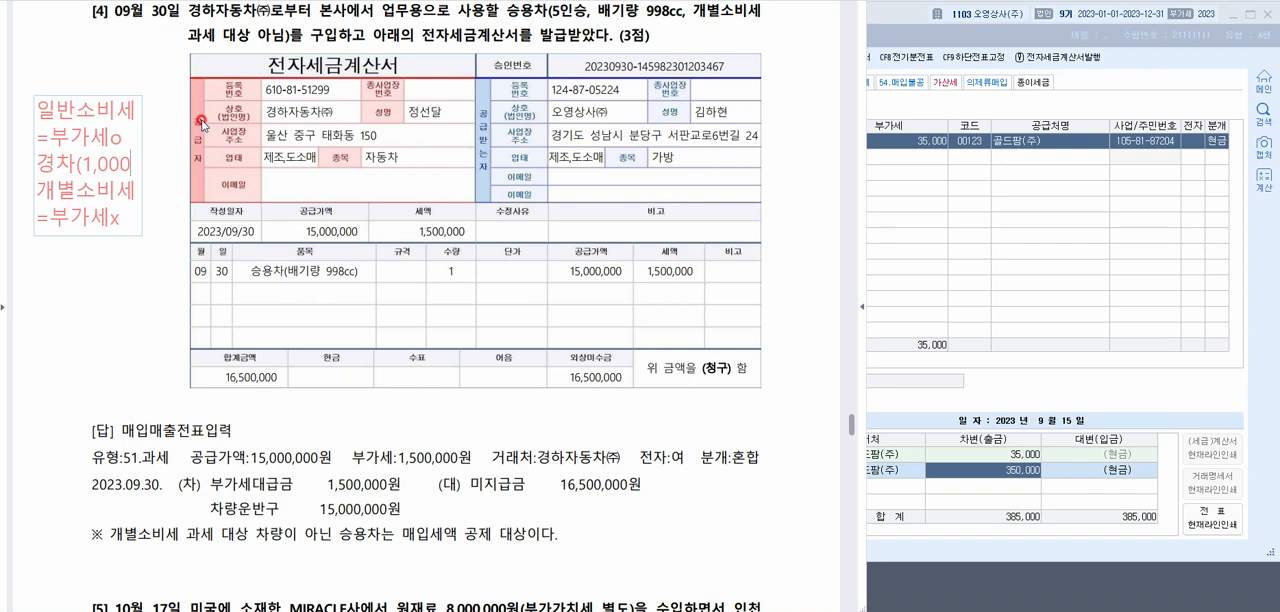
{"action": "type", "text": "cc)"}
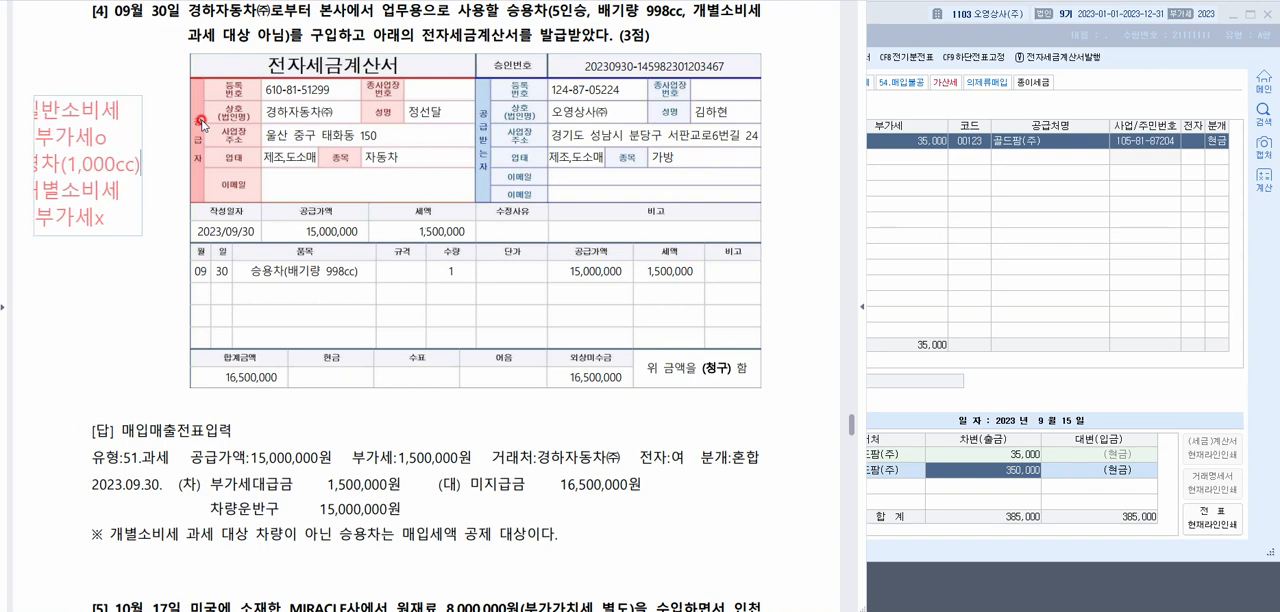
Insert 경차(1,000cc) into the note under the 일반소비세 =부가세o lines
{"action": "key", "text": "Return"}
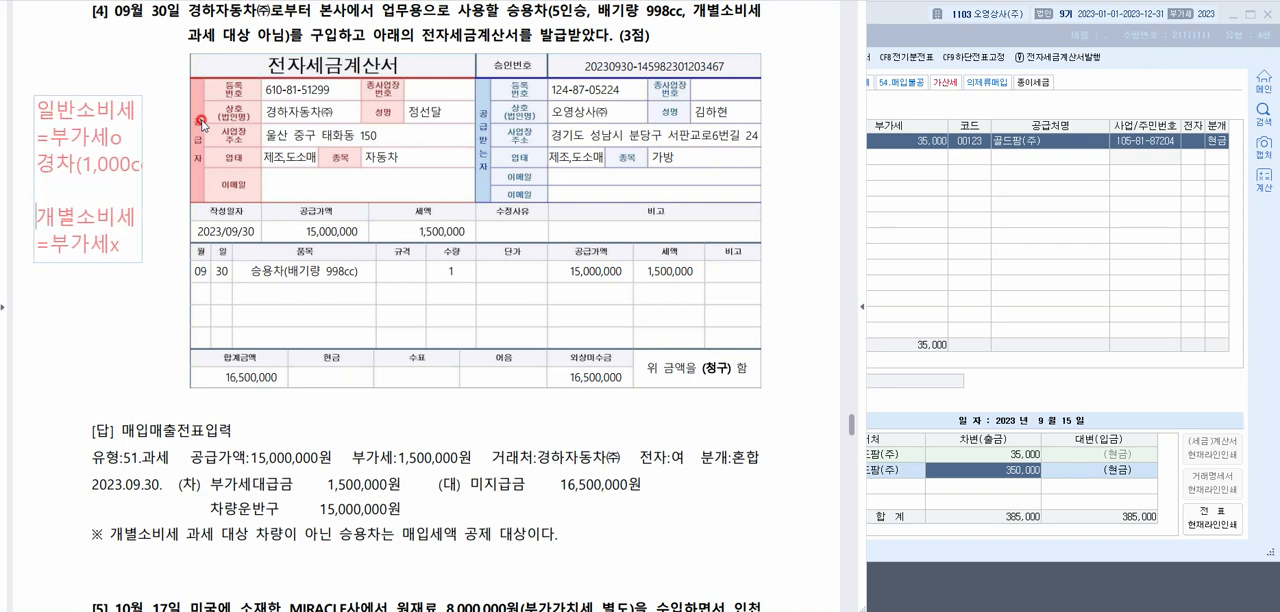
Add 승용차(1,000cc) to the note under the 개별소비세 =부가세x lines and place the finished text on the page
{"action": "key", "text": "Return"}
{"action": "type", "text": "tmd"}
{"action": "key", "text": "BackSpace"}
{"action": "key", "text": "BackSpace"}
{"action": "key", "text": "BackSpace"}
{"action": "key", "text": "BackSpace"}
{"action": "key", "text": "Hangul"}
{"action": "type", "text": "승ㅇ"}
{"action": "key", "text": "BackSpace"}
{"action": "key", "text": "BackSpace"}
{"action": "key", "text": "Return"}
{"action": "type", "text": "승용차"}
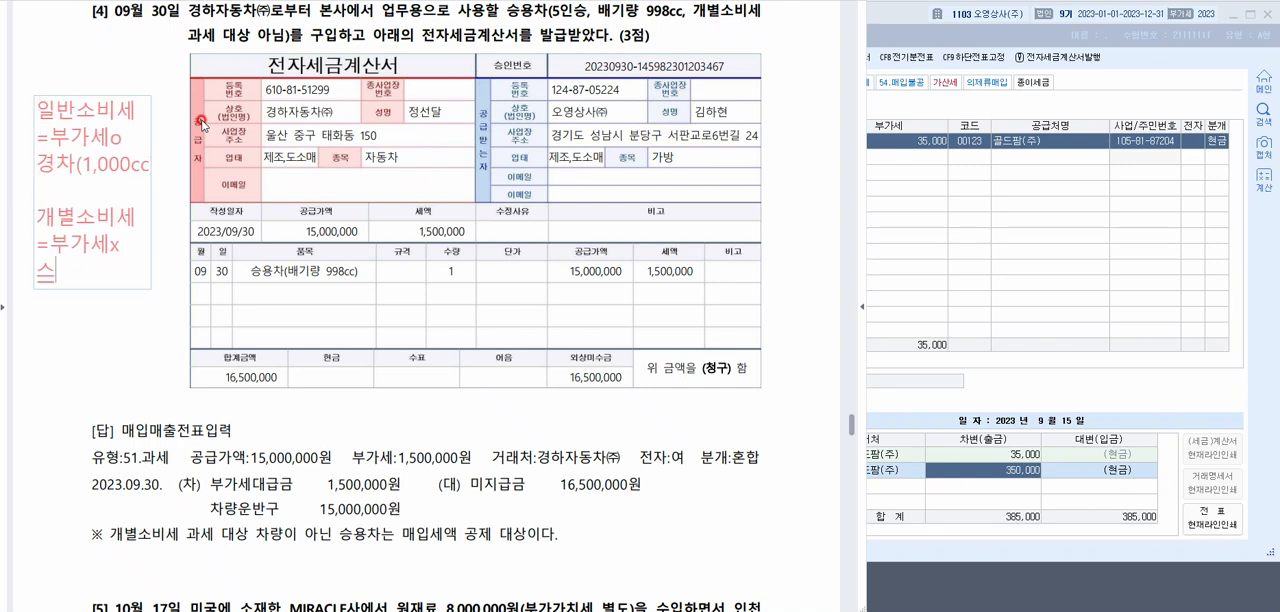
{"action": "type", "text": "("}
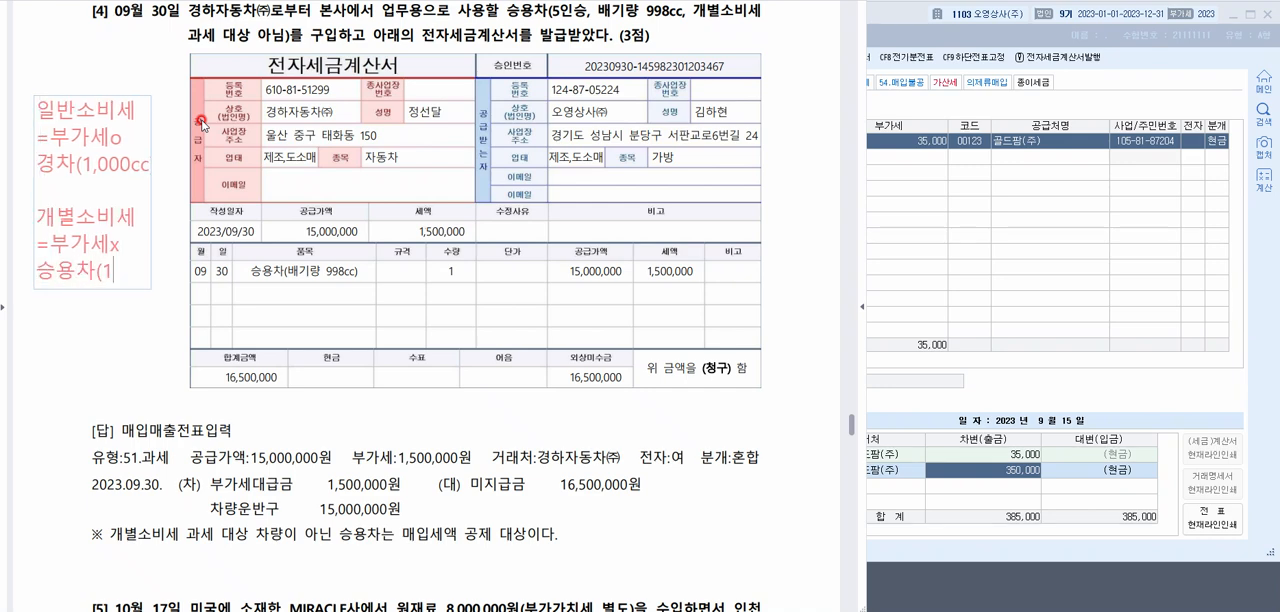
{"action": "type", "text": "1,000 ㅊㅊ"}
{"action": "key", "text": "BackSpace"}
{"action": "key", "text": "BackSpace"}
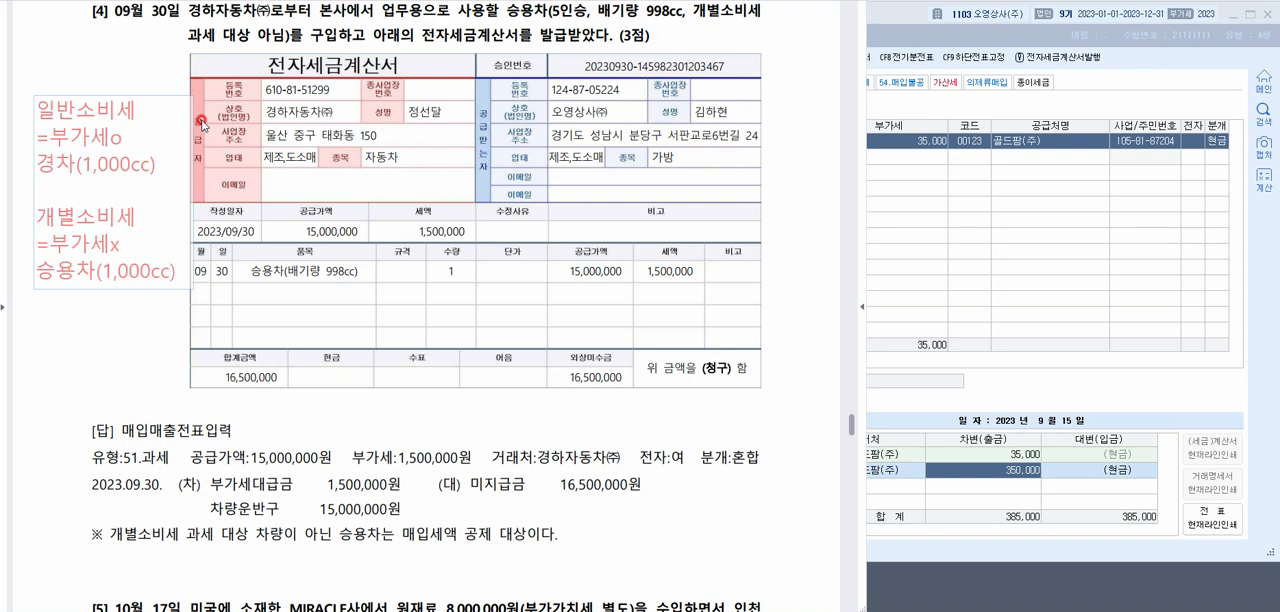
{"action": "left_click", "coordinate": [124, 322]}
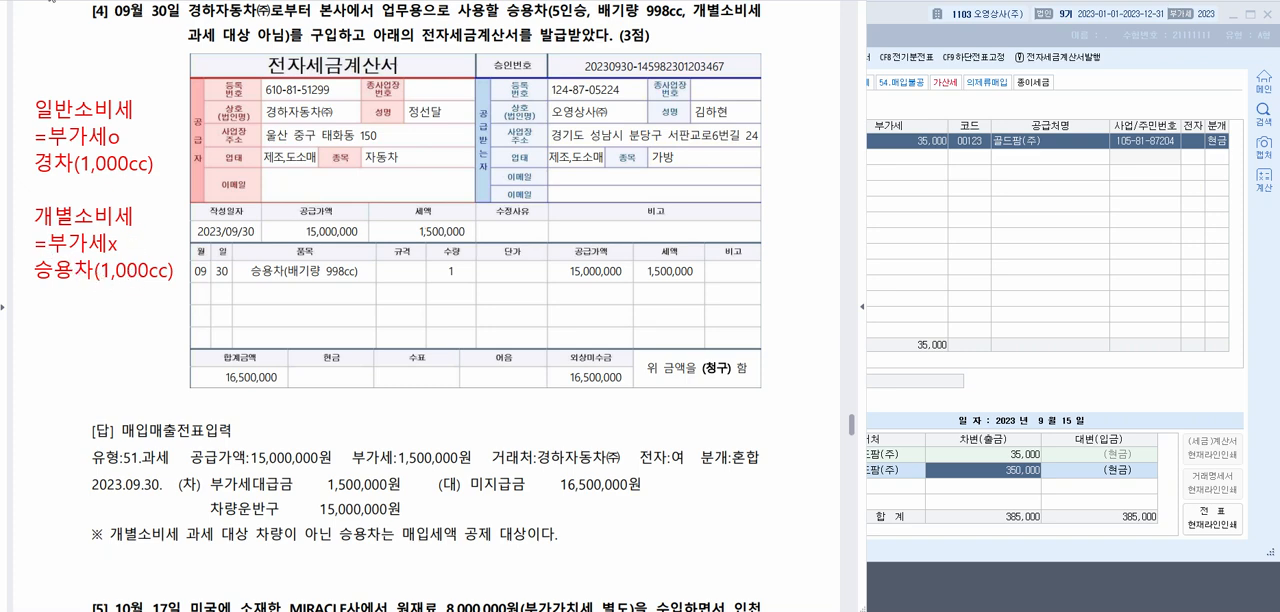
Draw an arrow below the 승용차(1,000cc) note and handwrite 초과 under it
{"action": "mouse_move", "coordinate": [165, 277]}
{"action": "left_mouse_down"}
{"action": "mouse_move", "coordinate": [158, 291]}
{"action": "mouse_move", "coordinate": [171, 289]}
{"action": "mouse_move", "coordinate": [138, 314]}
{"action": "left_mouse_up"}
{"action": "mouse_move", "coordinate": [144, 306]}
{"action": "left_mouse_down"}
{"action": "mouse_move", "coordinate": [158, 309]}
{"action": "mouse_move", "coordinate": [150, 317]}
{"action": "left_mouse_up"}
{"action": "mouse_move", "coordinate": [140, 318]}
{"action": "left_mouse_down"}
{"action": "mouse_move", "coordinate": [172, 321]}
{"action": "mouse_move", "coordinate": [184, 305]}
{"action": "left_mouse_up"}
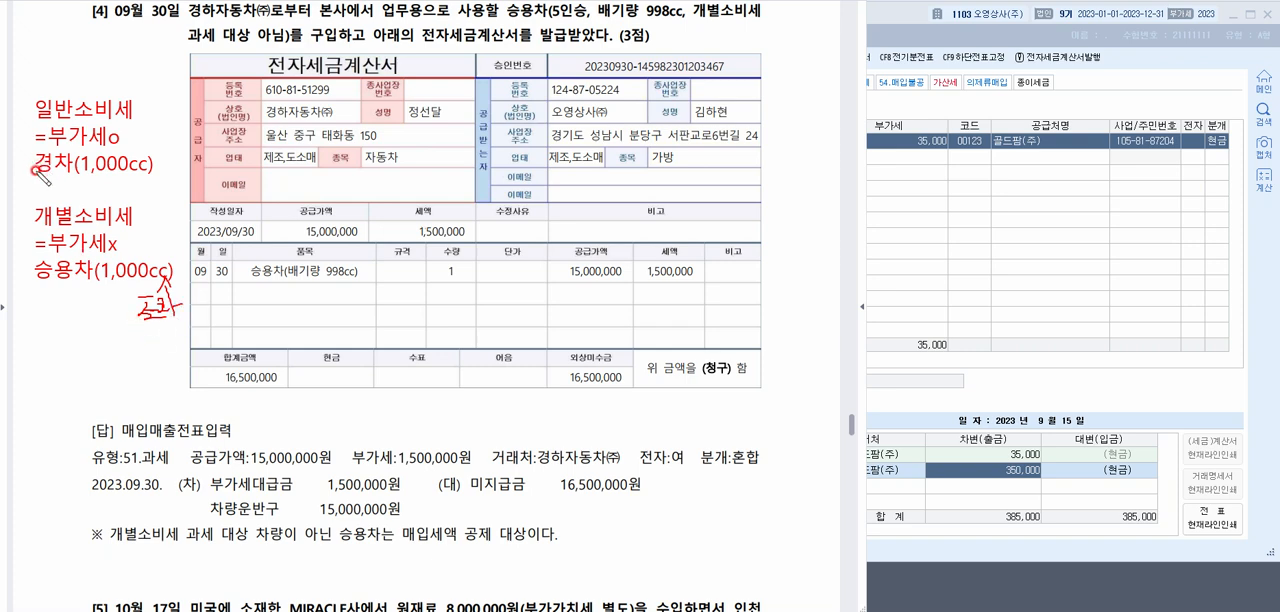
Circle the 경차 note and the answer's 유형:51.과세, and handwrite 54.불 under the 승용차 note before clearing the markup
{"action": "mouse_move", "coordinate": [32, 178]}
{"action": "left_mouse_down"}
{"action": "mouse_move", "coordinate": [175, 184]}
{"action": "mouse_move", "coordinate": [92, 60]}
{"action": "mouse_move", "coordinate": [34, 178]}
{"action": "left_mouse_up"}
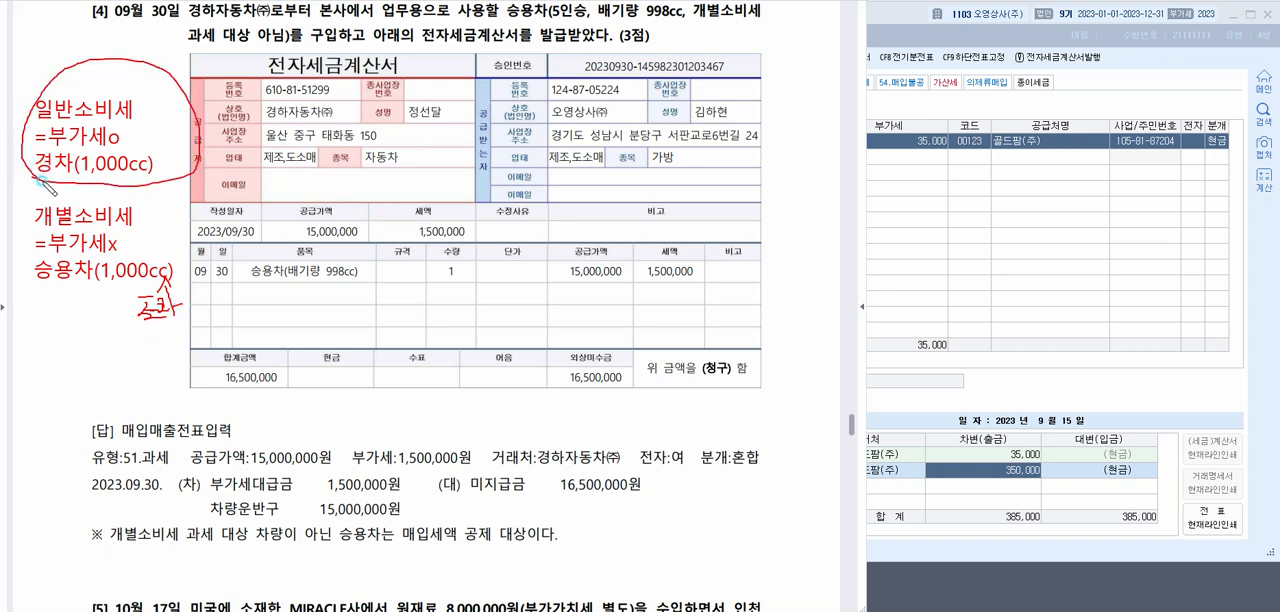
{"action": "mouse_move", "coordinate": [172, 457]}
{"action": "left_mouse_down"}
{"action": "mouse_move", "coordinate": [80, 468]}
{"action": "mouse_move", "coordinate": [186, 452]}
{"action": "mouse_move", "coordinate": [176, 476]}
{"action": "left_mouse_up"}
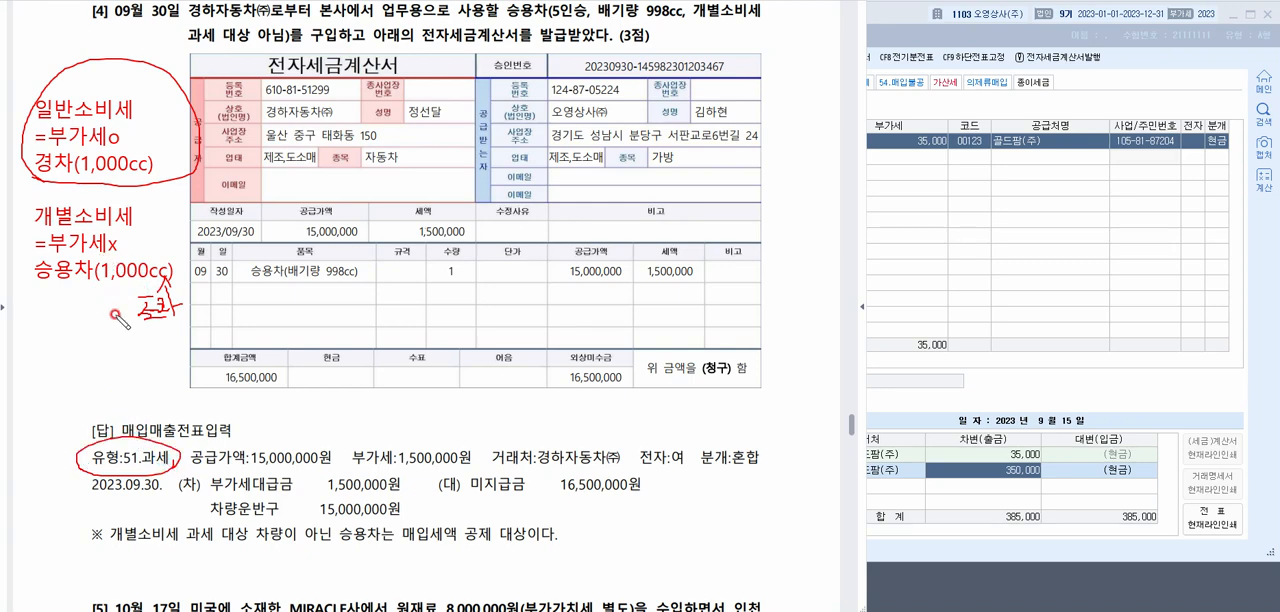
{"action": "mouse_move", "coordinate": [55, 303]}
{"action": "left_mouse_down"}
{"action": "mouse_move", "coordinate": [36, 334]}
{"action": "mouse_move", "coordinate": [67, 322]}
{"action": "mouse_move", "coordinate": [80, 340]}
{"action": "mouse_move", "coordinate": [92, 315]}
{"action": "mouse_move", "coordinate": [102, 322]}
{"action": "left_mouse_up"}
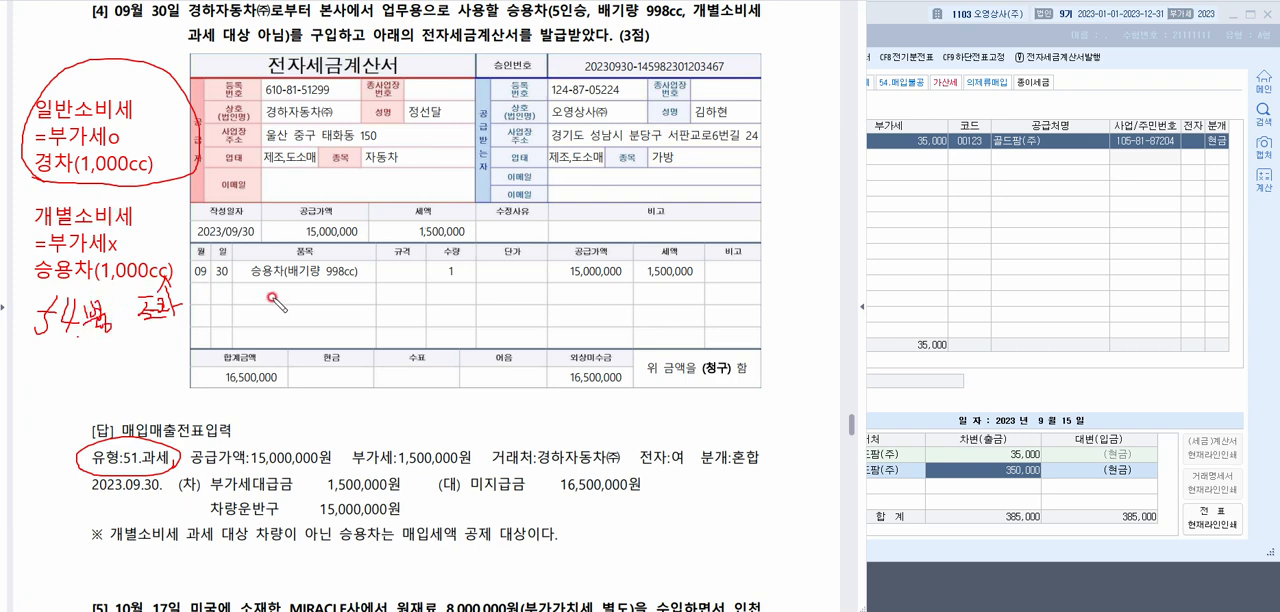
{"action": "key", "text": "Escape"}
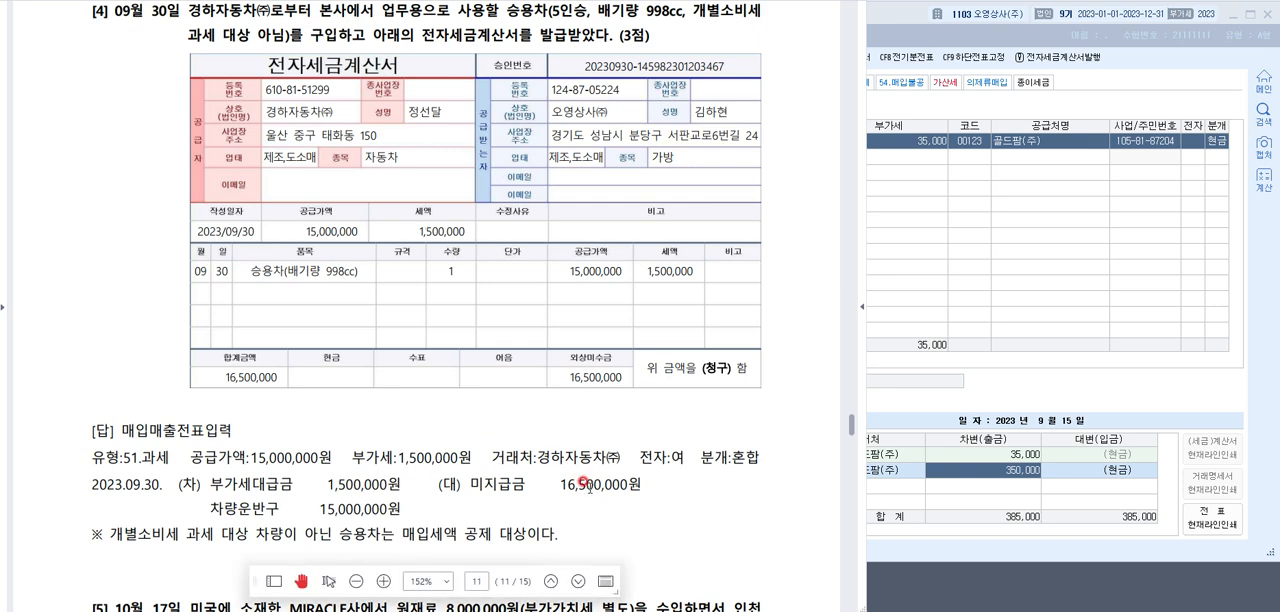
In 매입매출전표입력, start a new entry dated 09월 30일 with type 51.과세
{"action": "left_click", "coordinate": [1070, 220]}
{"action": "left_click", "coordinate": [461, 108]}
{"action": "type", "text": "09"}
{"action": "key", "text": "Return"}
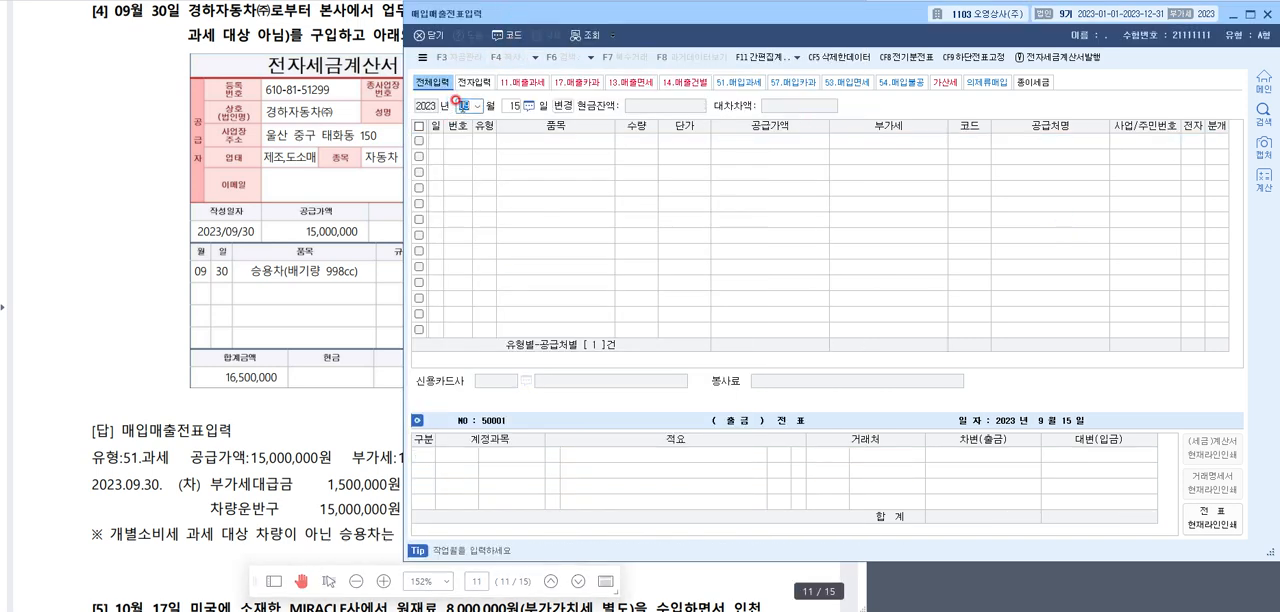
{"action": "type", "text": "30"}
{"action": "key", "text": "Return"}
{"action": "type", "text": "51"}
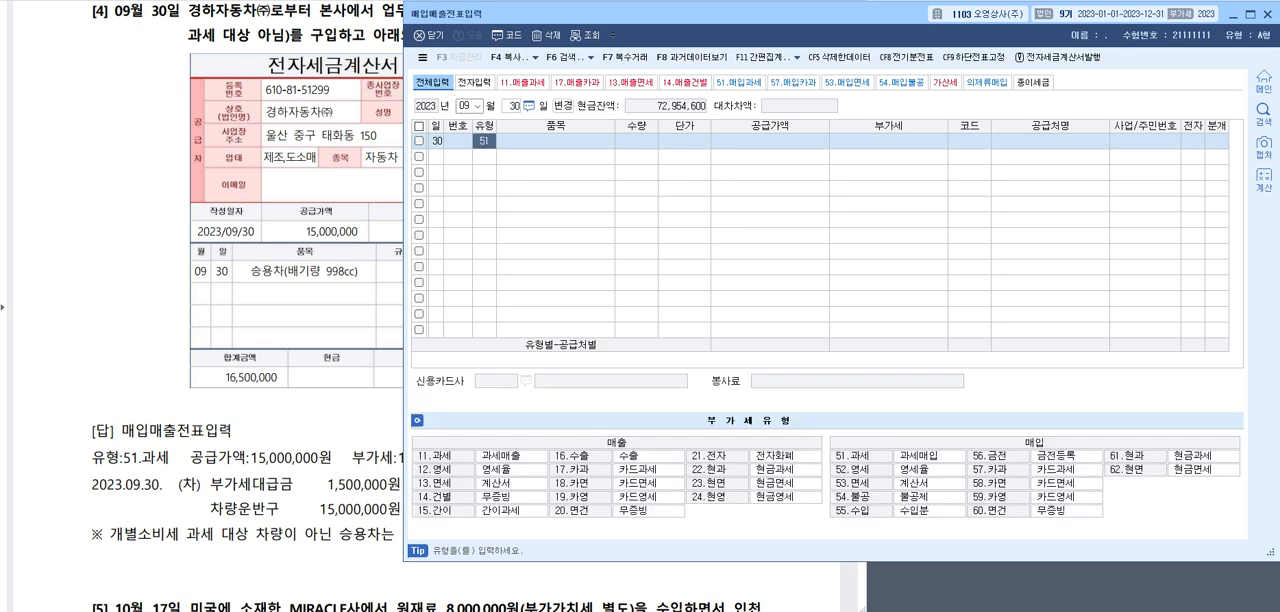
{"action": "key", "text": "Return"}
Enter 승용차 as the item and 15,000,000 as the 공급가액, accepting the calculated 부가세
{"action": "type", "text": "승용차"}
{"action": "key", "text": "Return"}
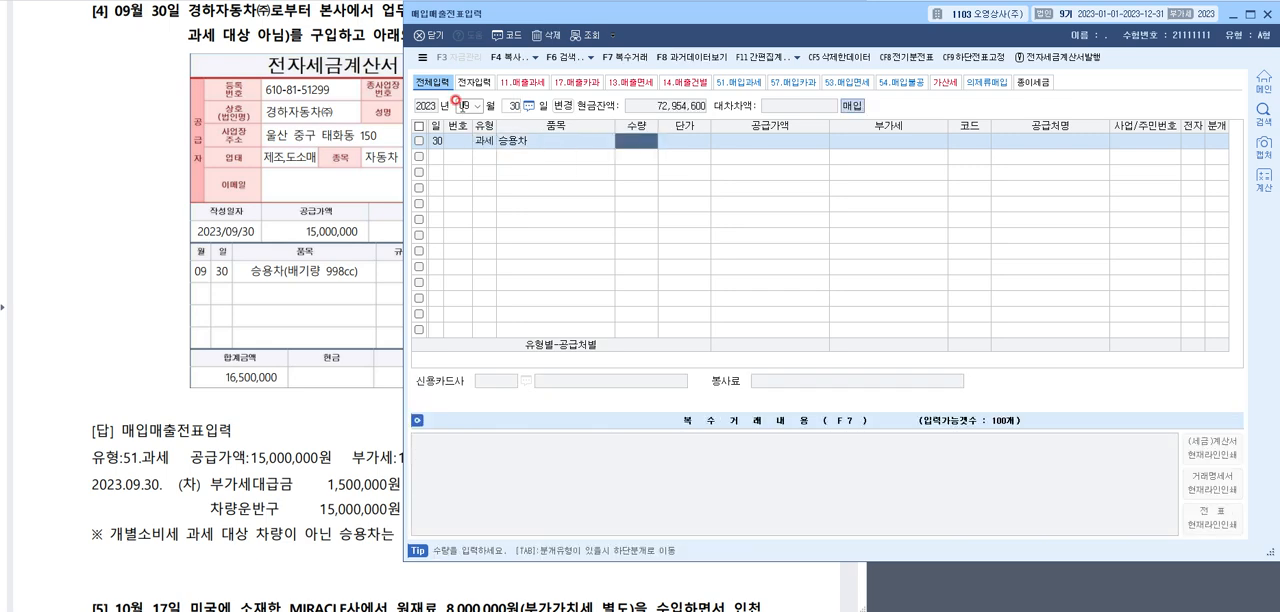
{"action": "key", "text": "Return"}
{"action": "key", "text": "Return"}
{"action": "type", "text": "15000000"}
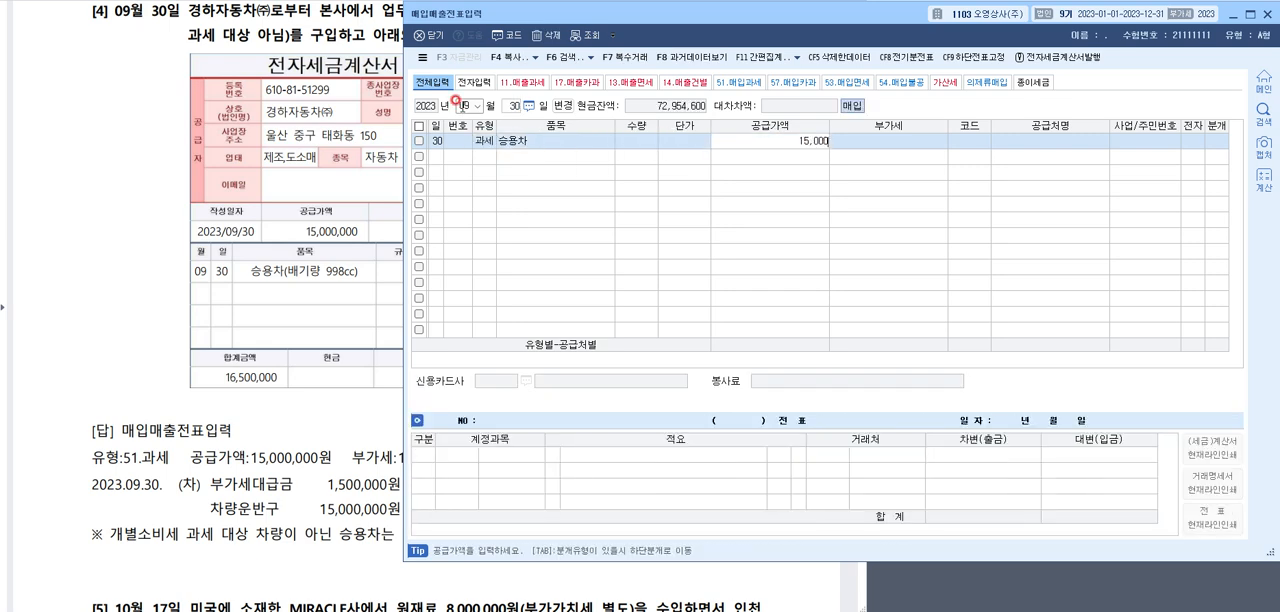
{"action": "key", "text": "Return"}
Look up and assign 경하자동차(주) as the supplier, and set 전자 to 여 with 분개 type 혼합
{"action": "key", "text": "Return"}
{"action": "key", "text": "F2"}
{"action": "type", "text": "경하자동차"}
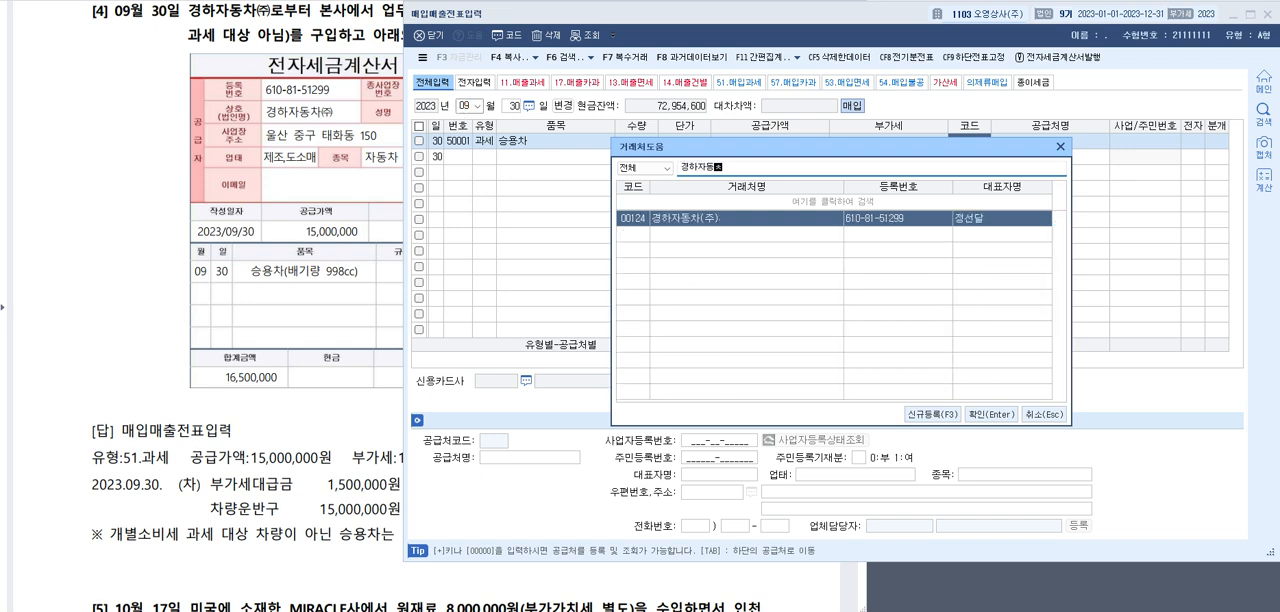
{"action": "key", "text": "Return"}
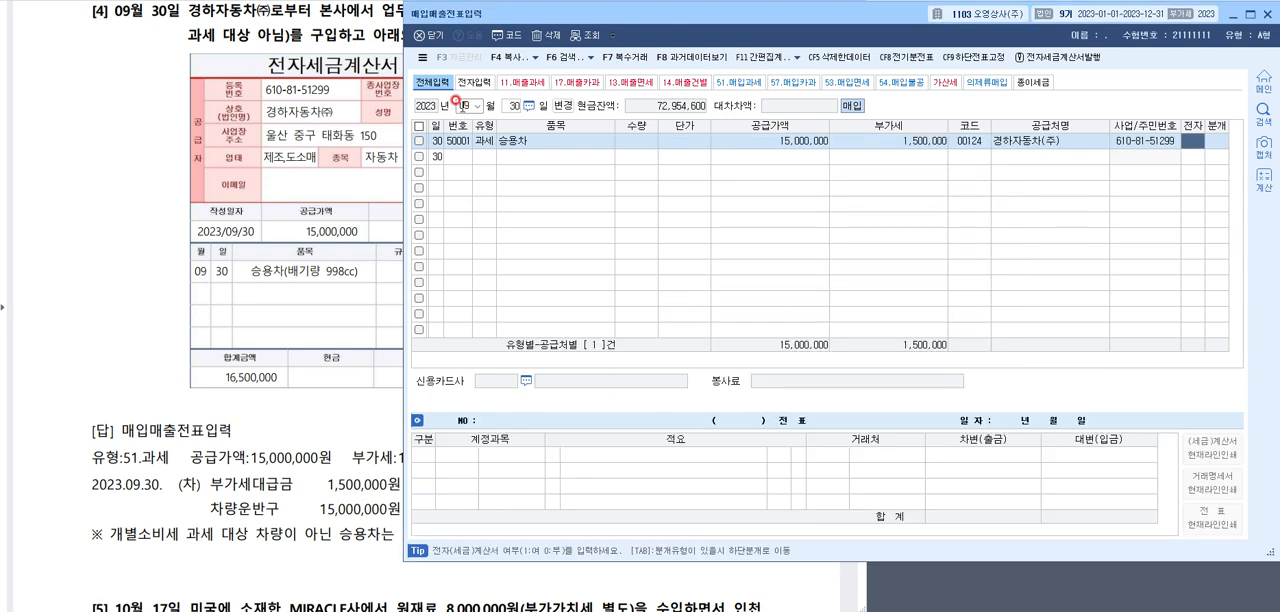
{"action": "key", "text": "1"}
{"action": "key", "text": "3"}
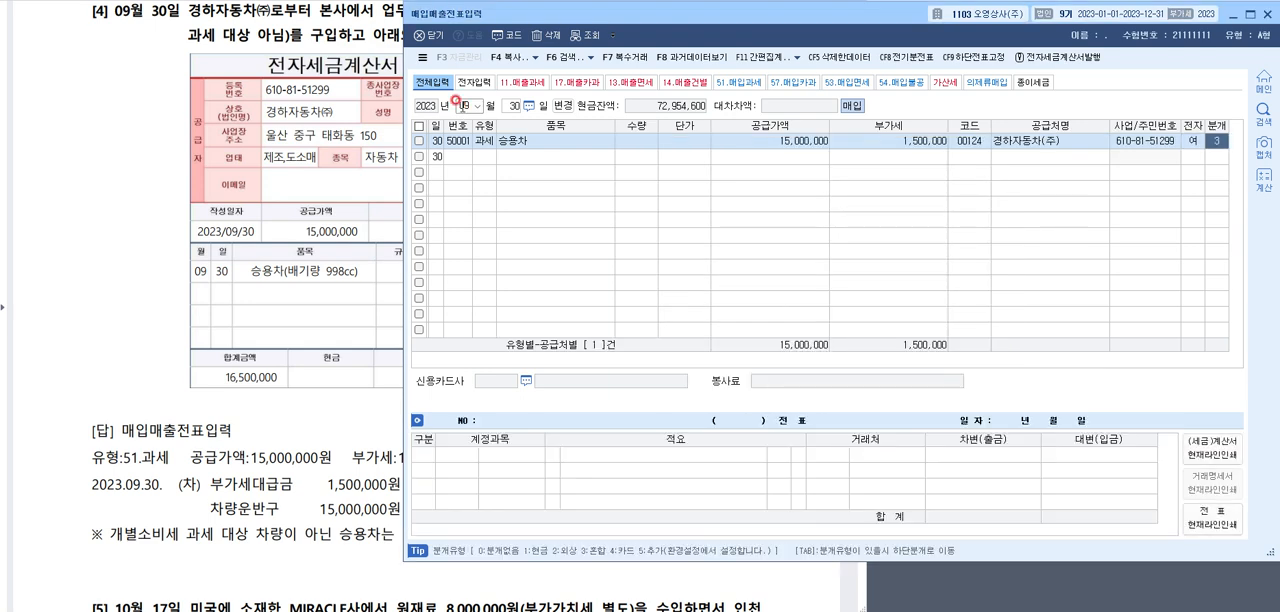
Replace the 원재료 debit account with 0208 차량운반구
{"action": "key", "text": "F2"}
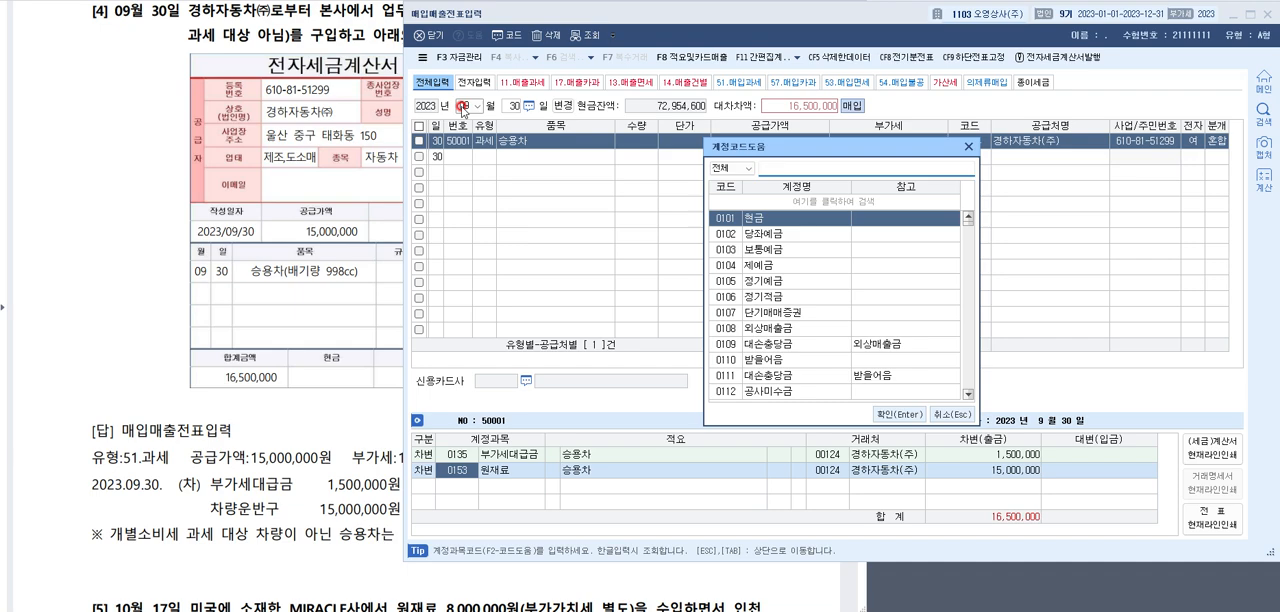
{"action": "type", "text": "차량"}
{"action": "key", "text": "Return"}
Add a credit line for 0253 미지급금 with 16,500,000 to balance the journal
{"action": "key", "text": "Return"}
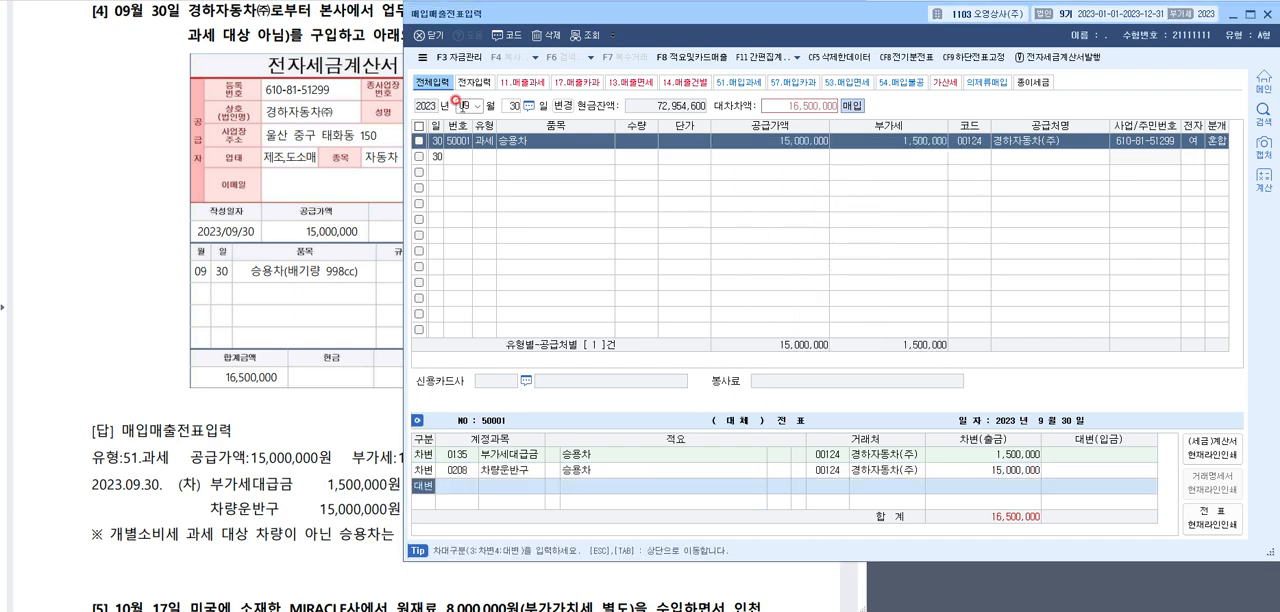
{"action": "key", "text": "Return"}
{"action": "key", "text": "F2"}
{"action": "type", "text": "미지급금"}
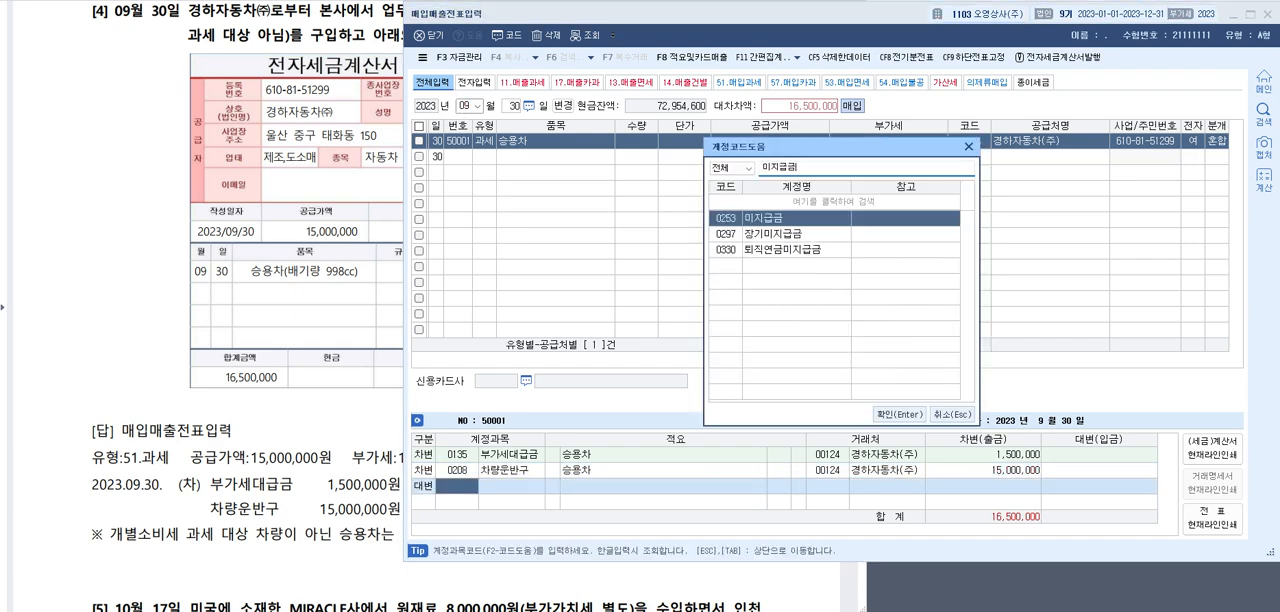
{"action": "key", "text": "Return"}
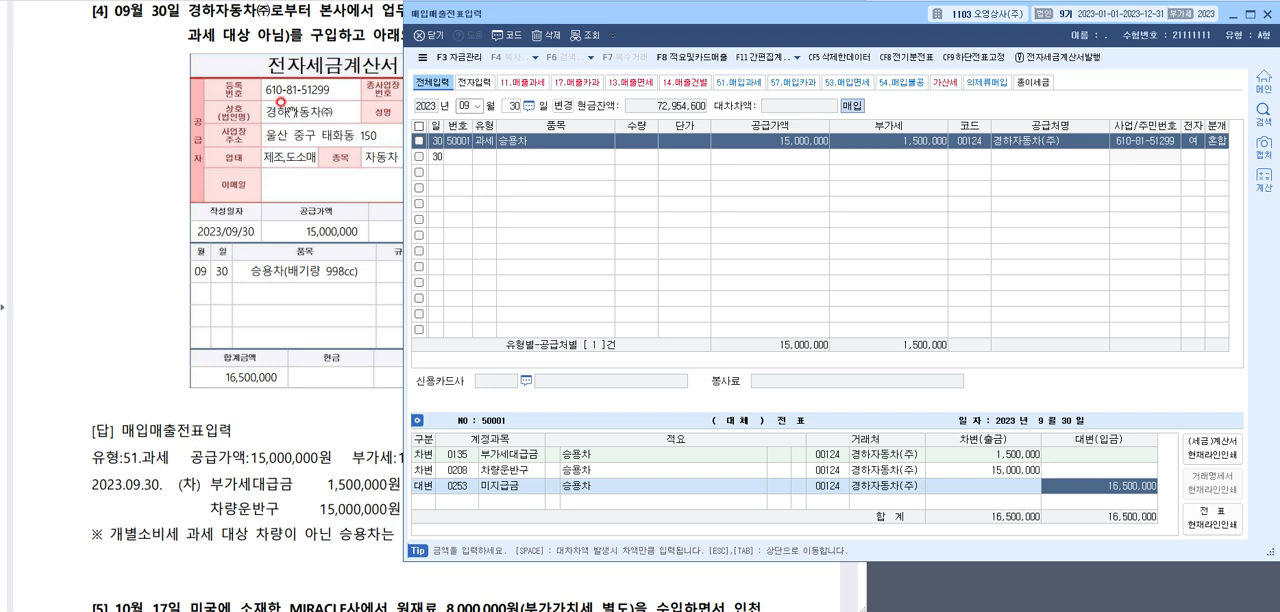
Show question [5], the 10월 17일 원재료 import, with its answer in the exam document
{"action": "left_click", "coordinate": [150, 74]}
{"action": "scroll", "coordinate": [360, 122], "scroll_direction": "down", "scroll_amount": 5}
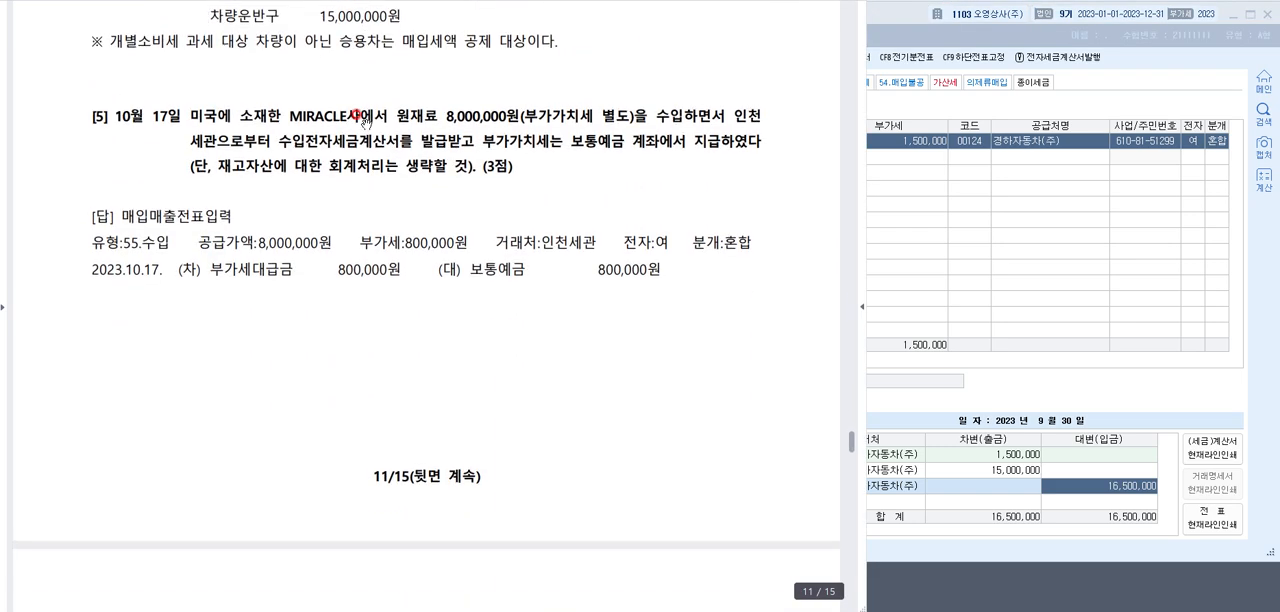
{"action": "scroll", "coordinate": [363, 121], "scroll_direction": "down", "scroll_amount": 2}
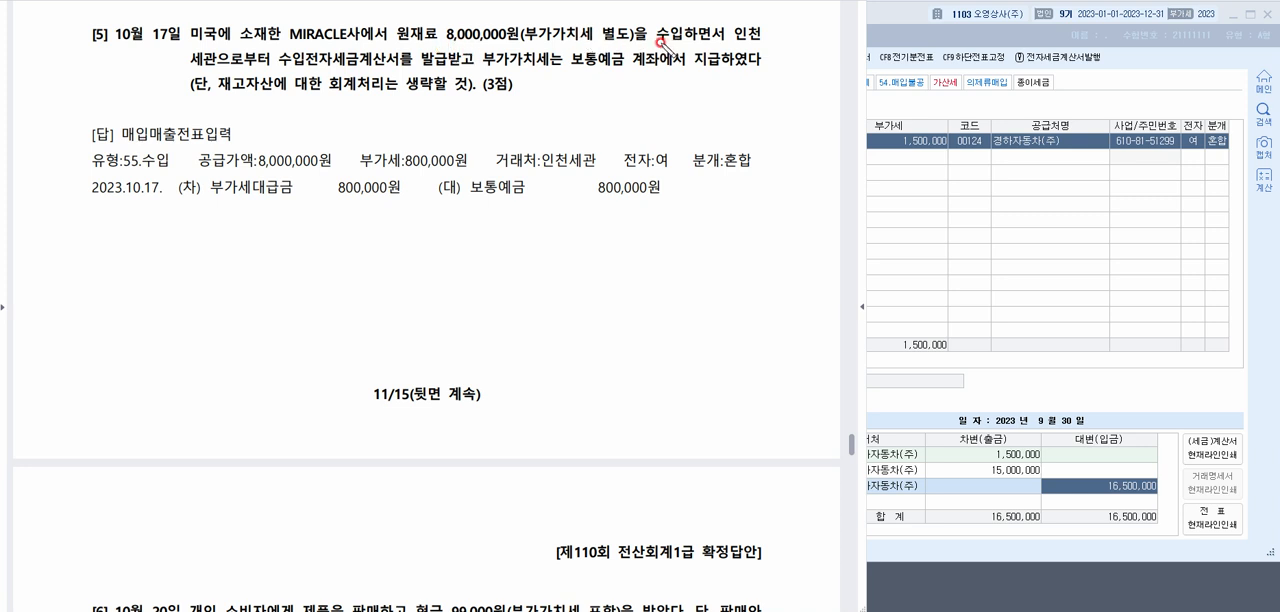
Underline 수입하면서 and 수입전자세금계산서를 in question [5], and circle 거래처:인천세관 in its answer
{"action": "left_click_drag", "start_coordinate": [657, 44], "coordinate": [724, 44]}
{"action": "left_click_drag", "start_coordinate": [270, 66], "coordinate": [412, 60]}
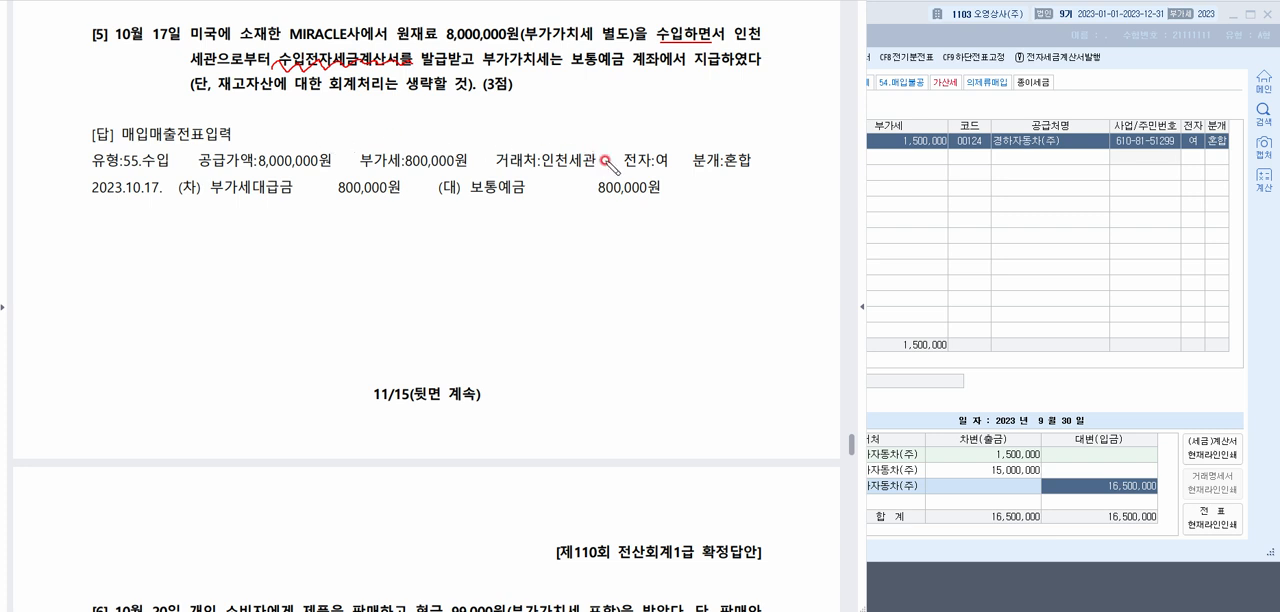
{"action": "mouse_move", "coordinate": [606, 158]}
{"action": "left_mouse_down"}
{"action": "mouse_move", "coordinate": [566, 178]}
{"action": "mouse_move", "coordinate": [476, 156]}
{"action": "mouse_move", "coordinate": [600, 148]}
{"action": "mouse_move", "coordinate": [601, 160]}
{"action": "left_mouse_up"}
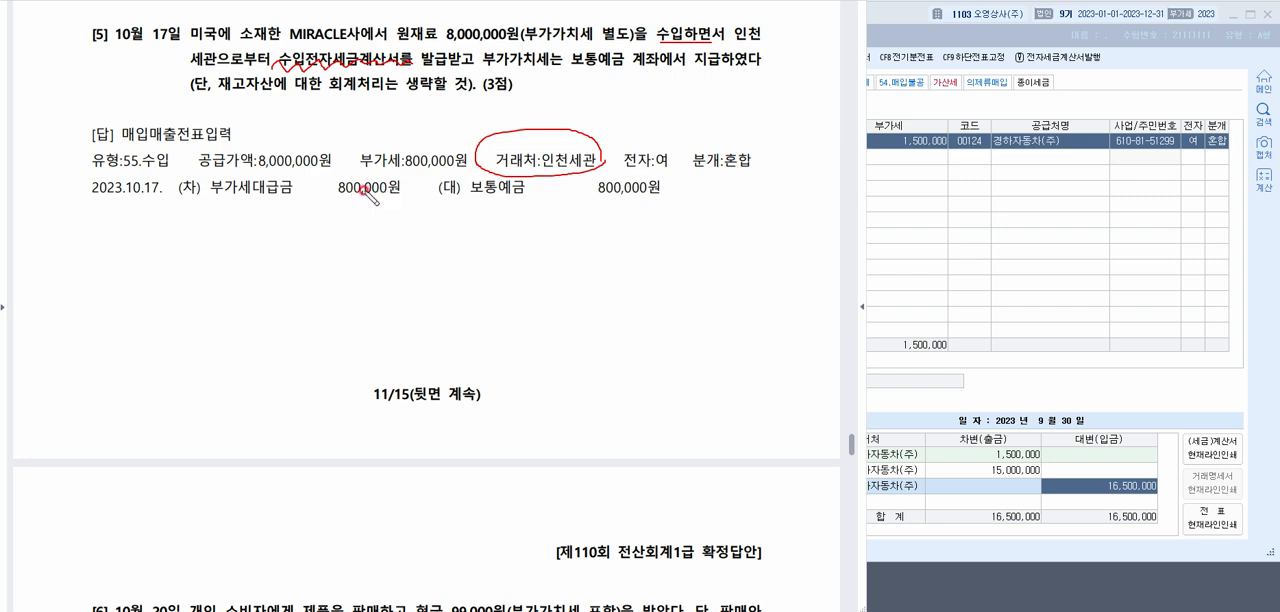
Underline the 부가세대급금 / 보통예금 journal line in answer [5], mark its 800,000원 부가세, and clear the pen marks
{"action": "left_click_drag", "start_coordinate": [190, 201], "coordinate": [642, 205]}
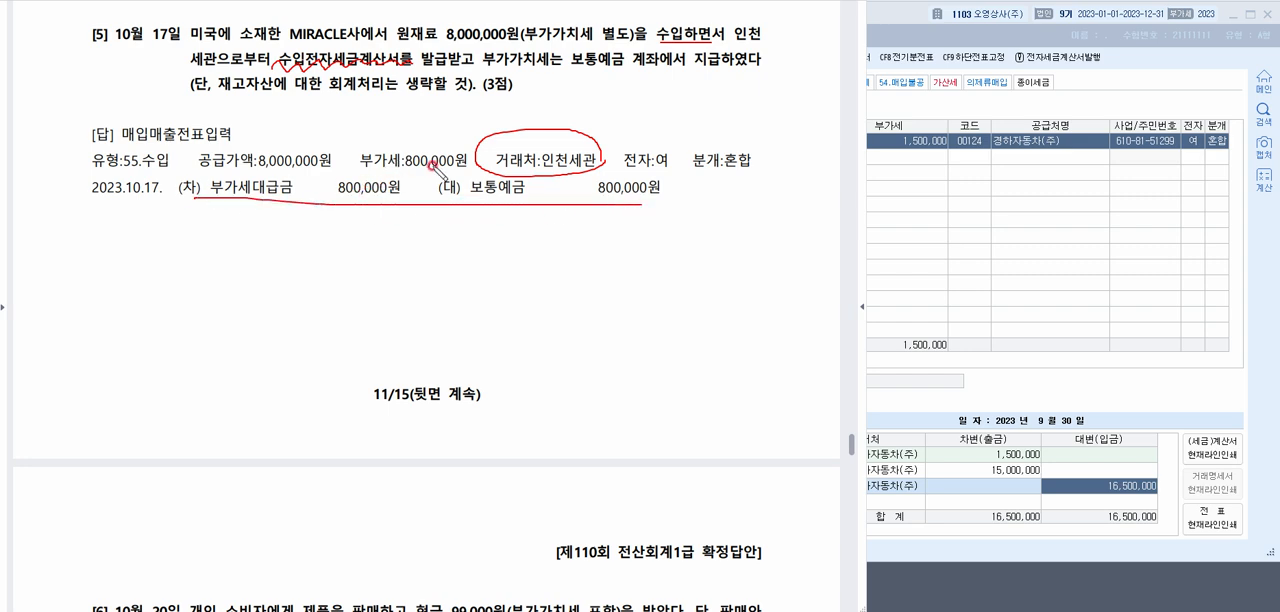
{"action": "left_click_drag", "start_coordinate": [405, 168], "coordinate": [366, 193]}
{"action": "key", "text": "Escape"}
Switch to 매입매출전표입력 and set the voucher date to 10월 17일
{"action": "left_click", "coordinate": [998, 142]}
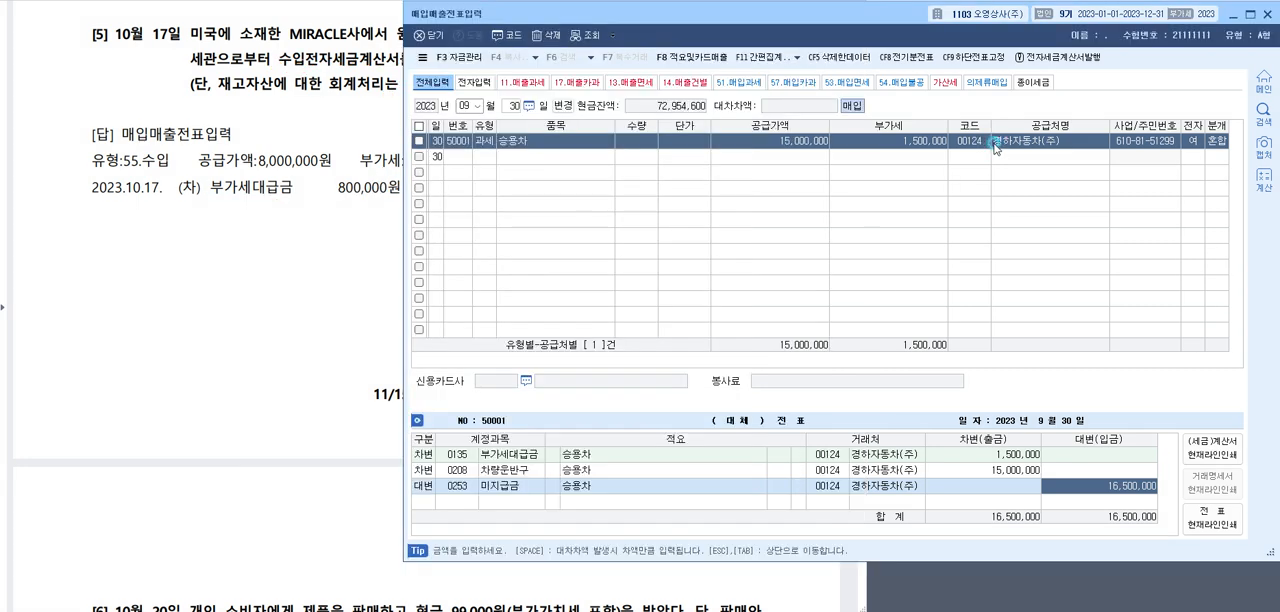
{"action": "left_click", "coordinate": [464, 105]}
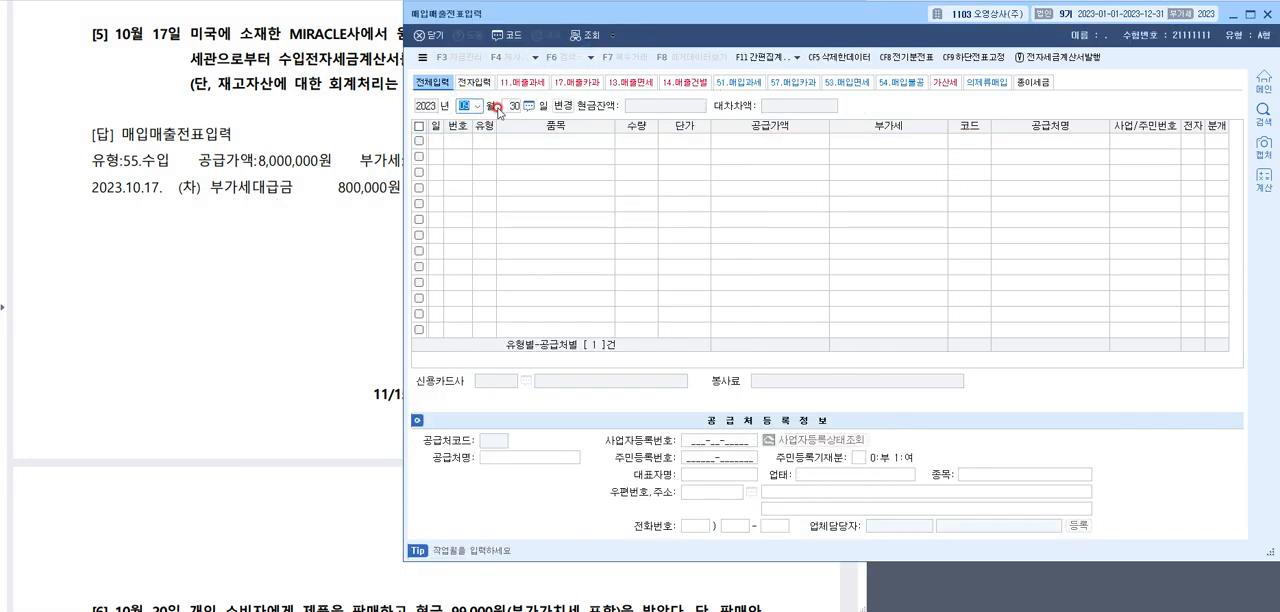
{"action": "type", "text": "10"}
{"action": "key", "text": "Return"}
{"action": "type", "text": "17"}
{"action": "key", "text": "Return"}
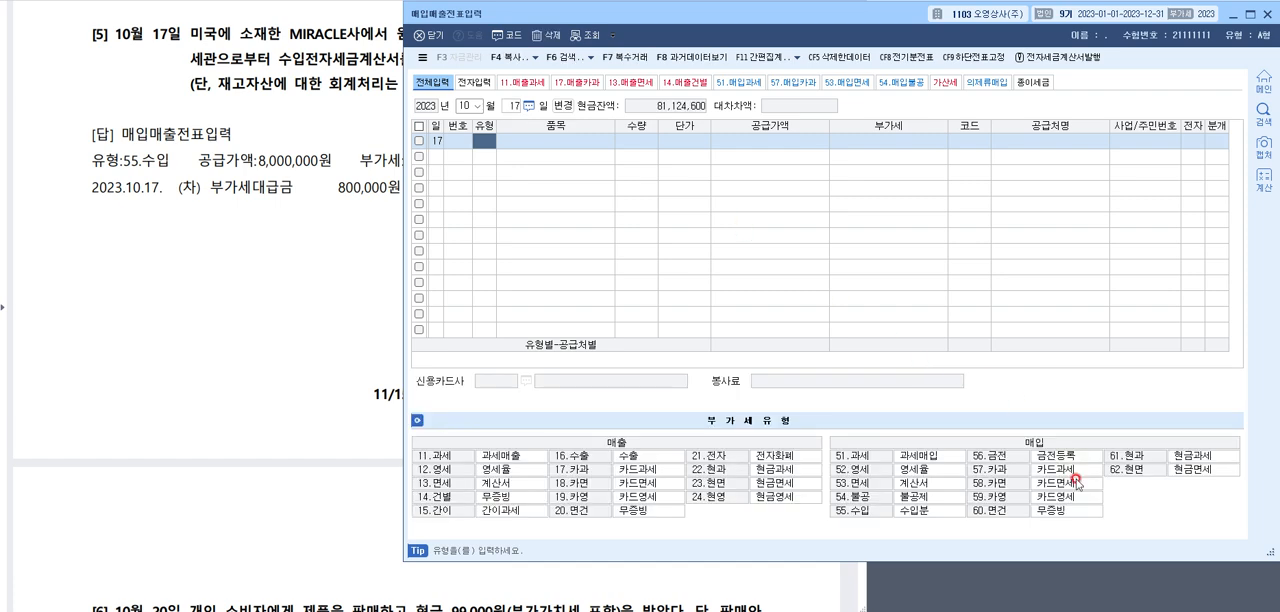
Enter a 55.수입 line for 재고자산 with a 공급가액 of 8,000,000
{"action": "left_click", "coordinate": [905, 513]}
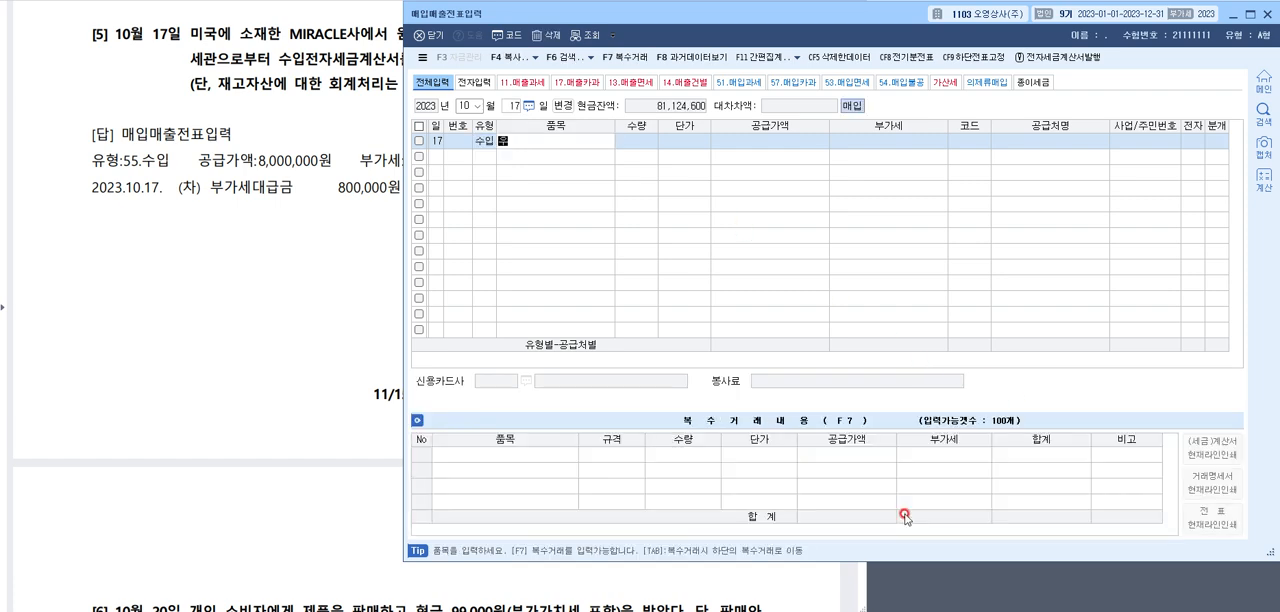
{"action": "type", "text": "재고자산"}
{"action": "key", "text": "Return"}
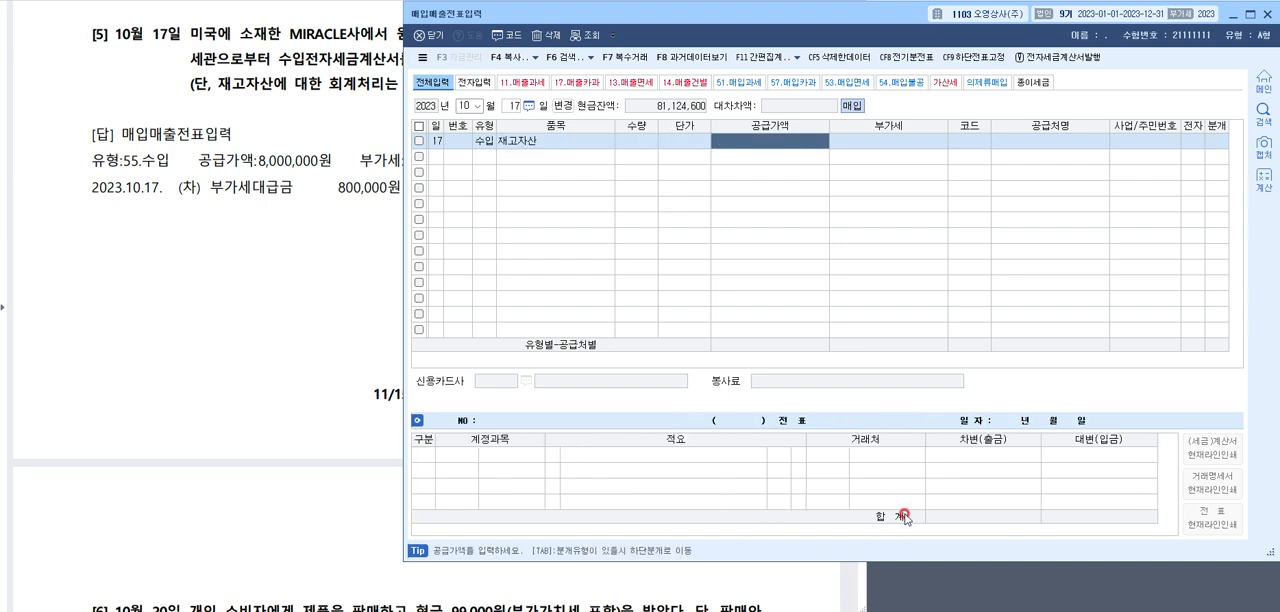
{"action": "type", "text": "8000000"}
{"action": "key", "text": "Return"}
Set the import line's supplier to 인천세관, 전자 to 여 and 분개 to 혼합
{"action": "key", "text": "Return"}
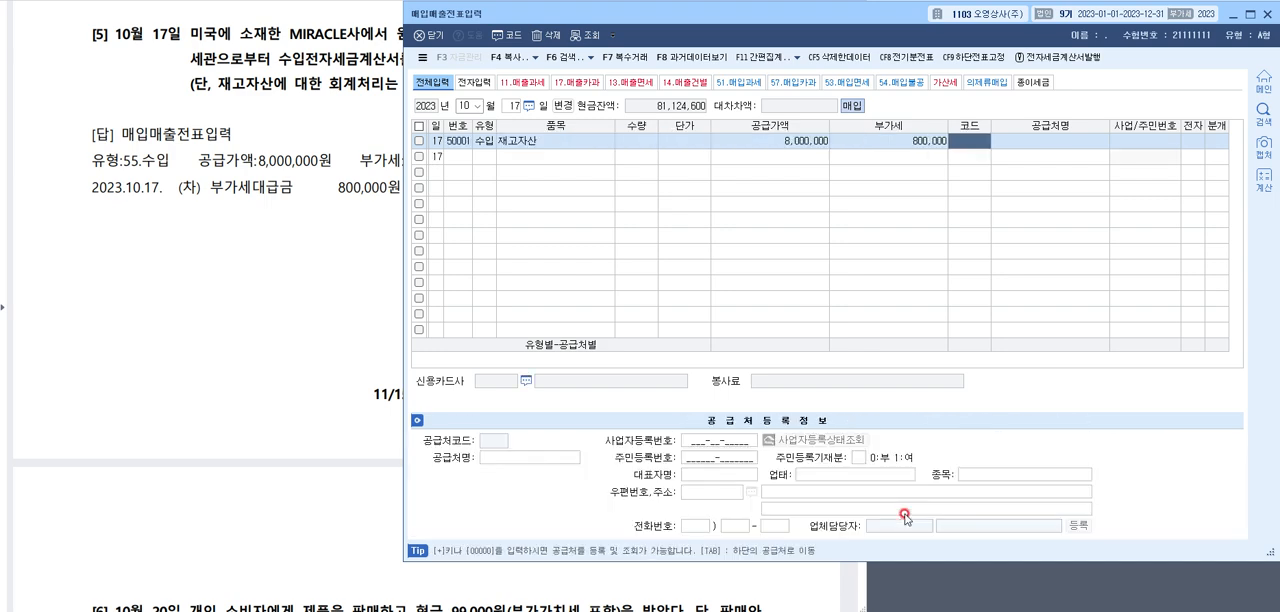
{"action": "key", "text": "F2"}
{"action": "type", "text": "인천"}
{"action": "key", "text": "Return"}
{"action": "key", "text": "Return"}
{"action": "type", "text": "120"}
{"action": "key", "text": "Return"}
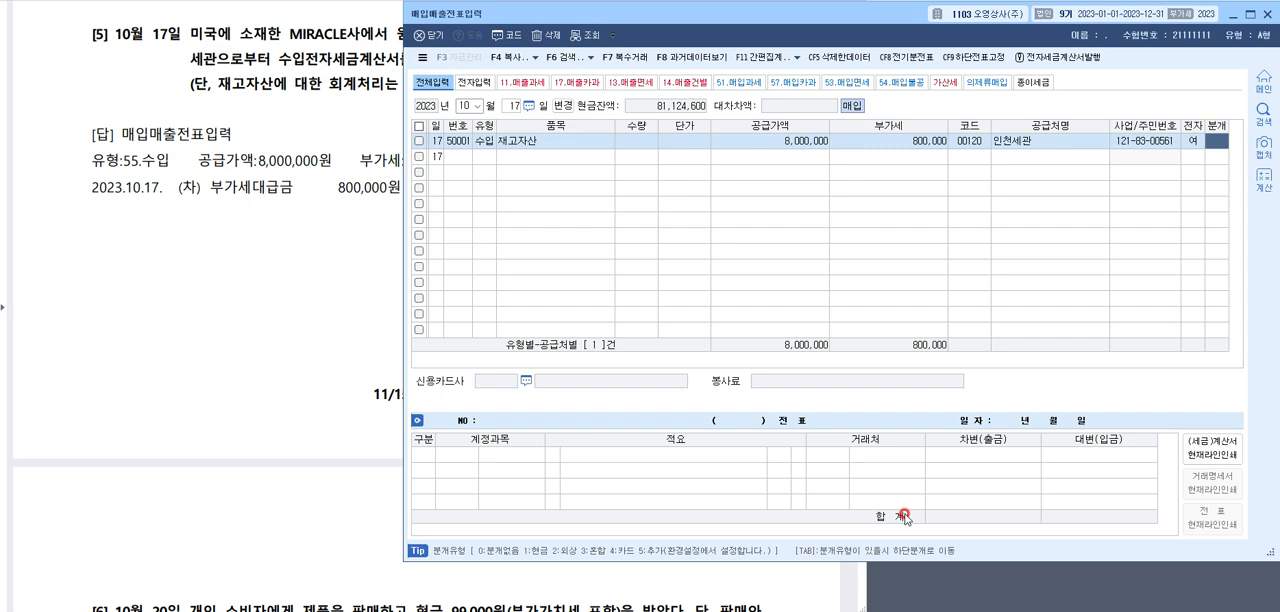
{"action": "type", "text": "3"}
Add a credit line for 0103 보통예금 with 800,000 below the 부가세대급금 debit
{"action": "key", "text": "Return"}
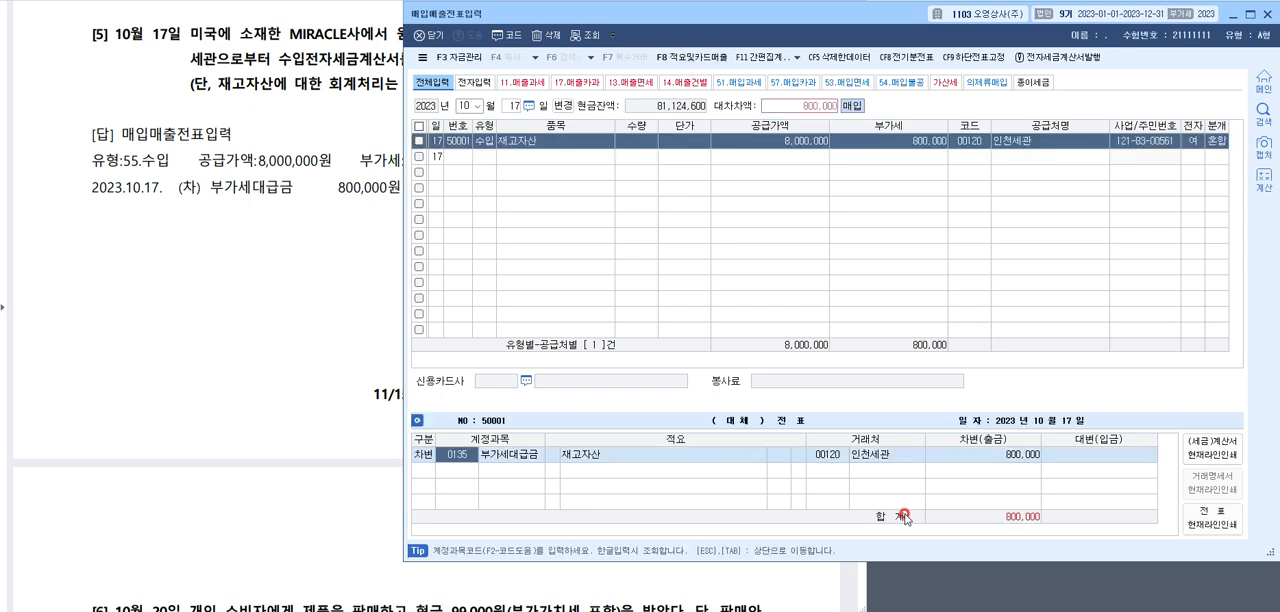
{"action": "key", "text": "Return"}
{"action": "key", "text": "Return"}
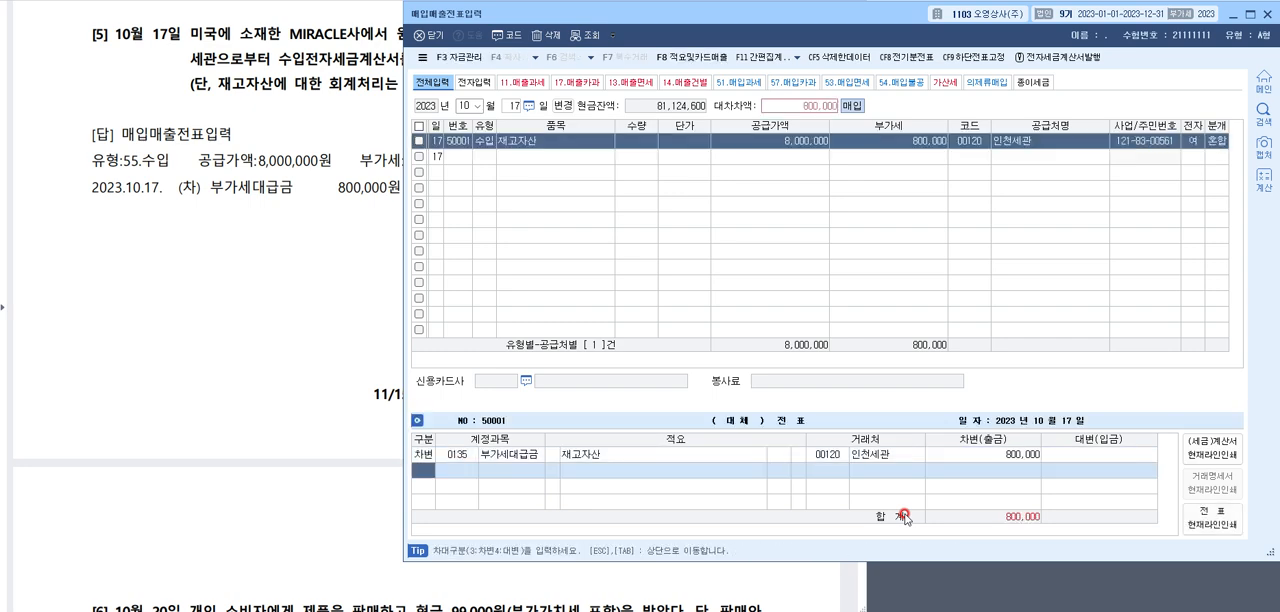
{"action": "type", "text": "4"}
{"action": "key", "text": "Return"}
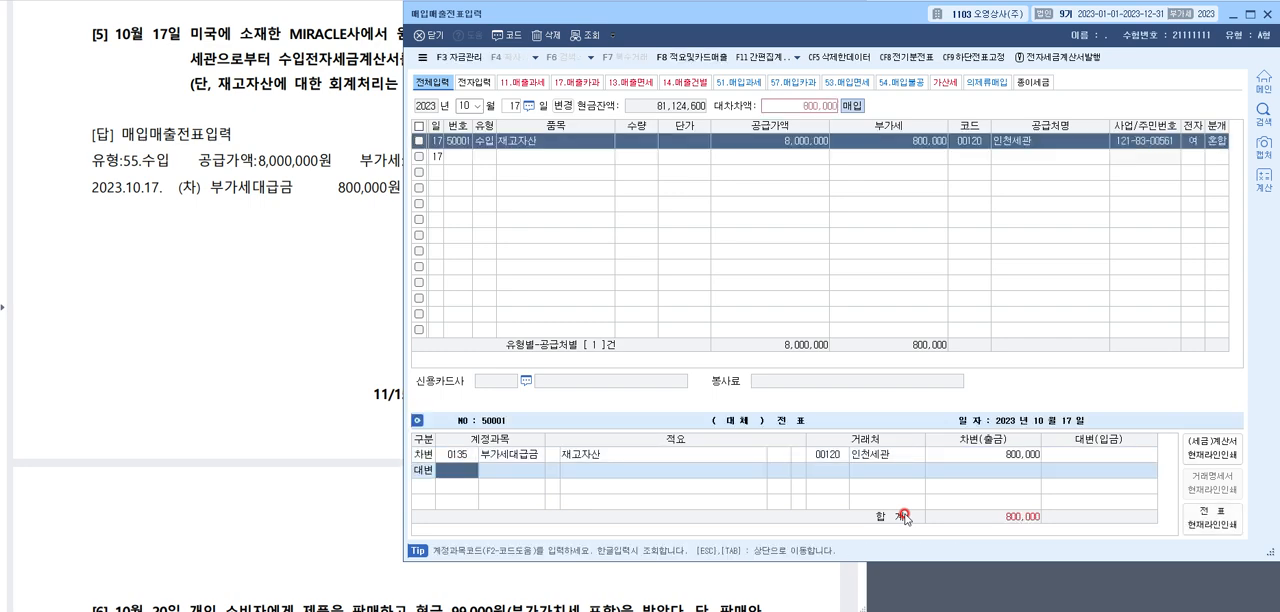
{"action": "left_click", "coordinate": [343, 118]}
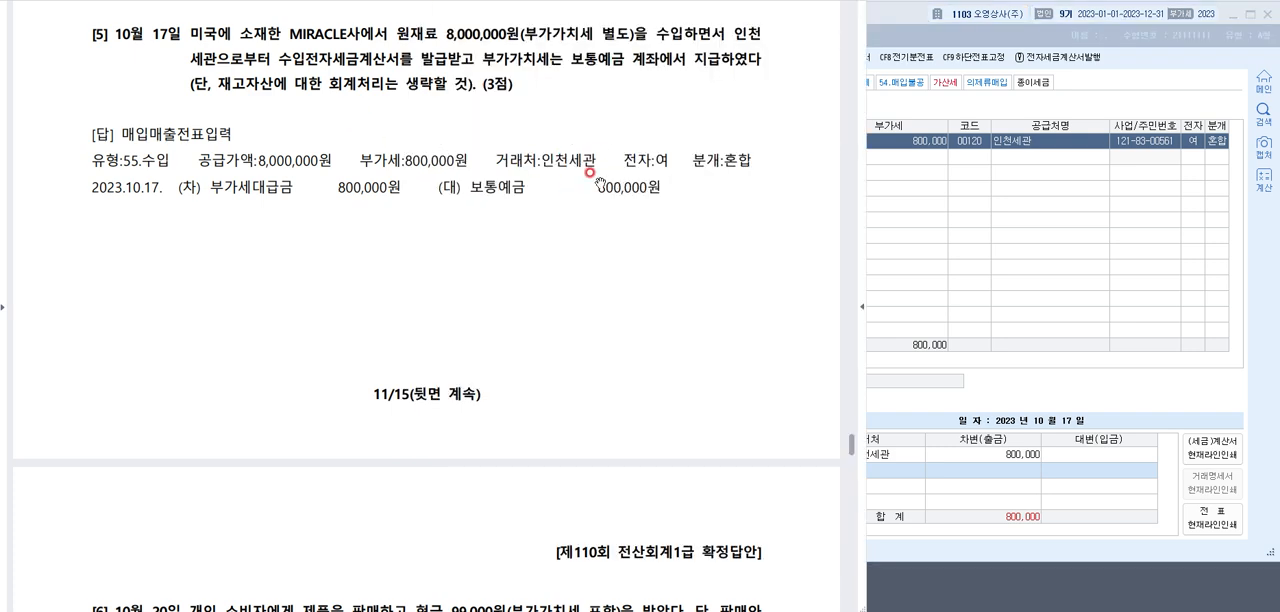
{"action": "left_click", "coordinate": [955, 464]}
{"action": "key", "text": "F2"}
{"action": "type", "text": "보통"}
{"action": "key", "text": "Return"}
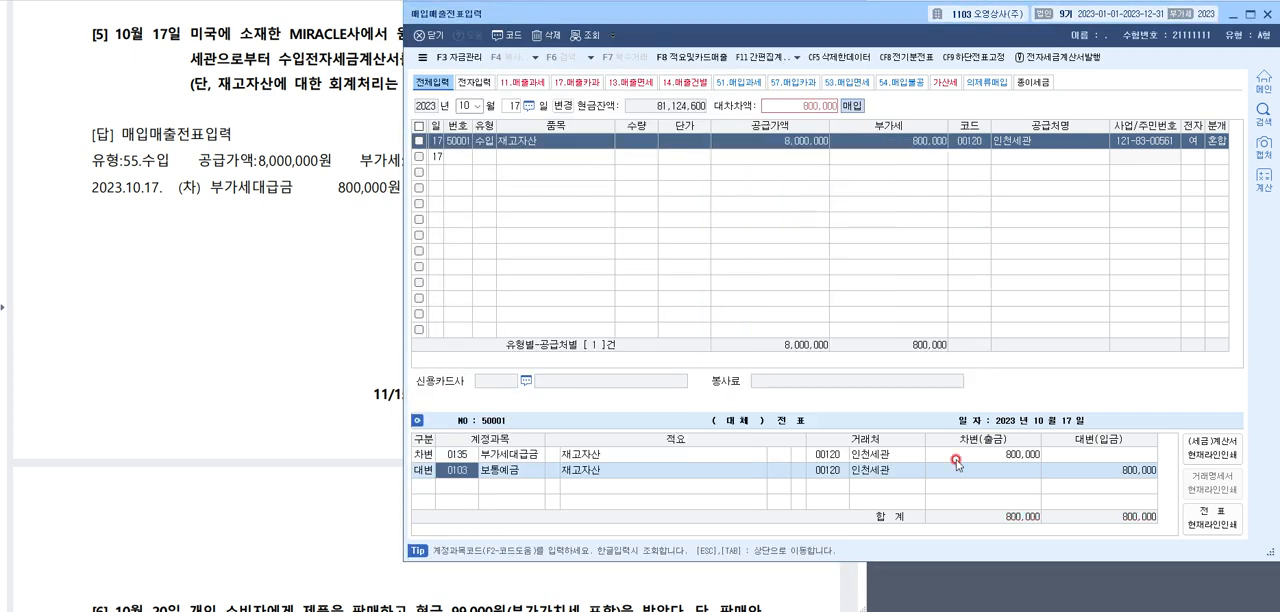
{"action": "key", "text": "Return"}
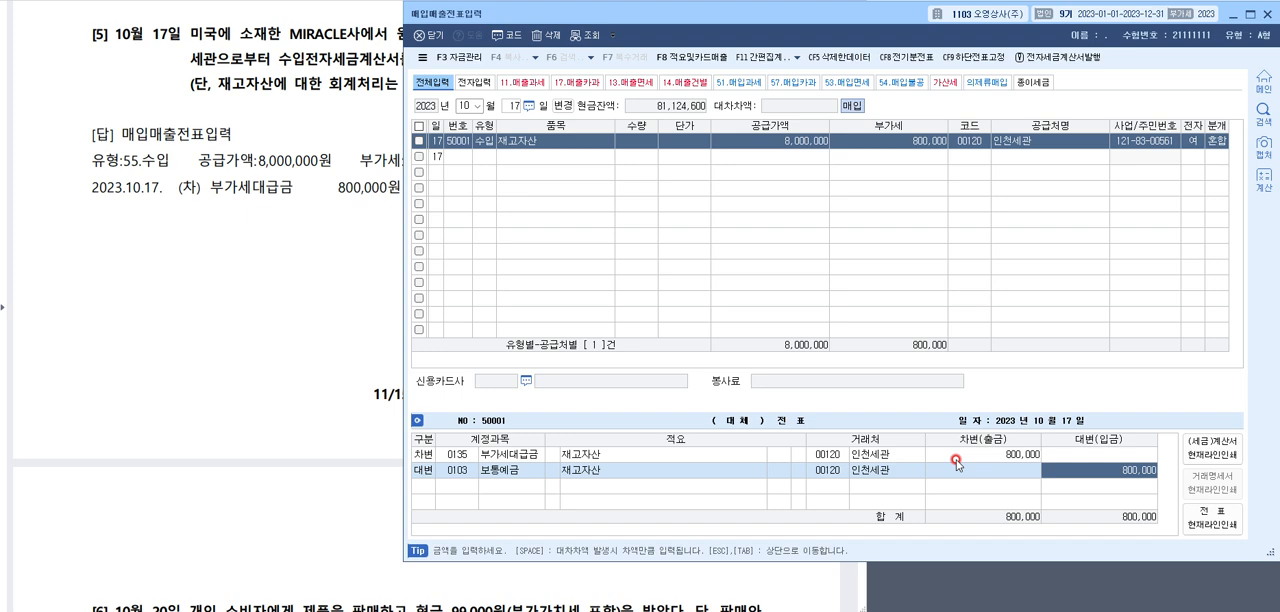
Check the 인천세관 supplier details and the journal lines of the import voucher
{"action": "left_click", "coordinate": [980, 148]}
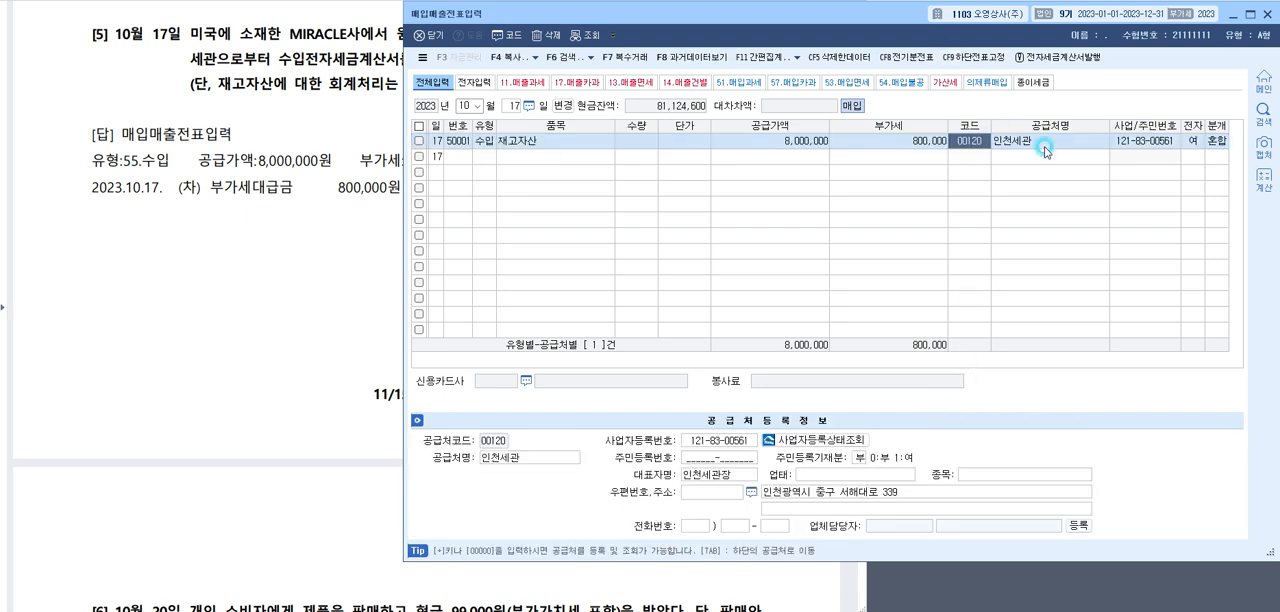
{"action": "key", "text": "Return"}
{"action": "key", "text": "Return"}
{"action": "key", "text": "Return"}
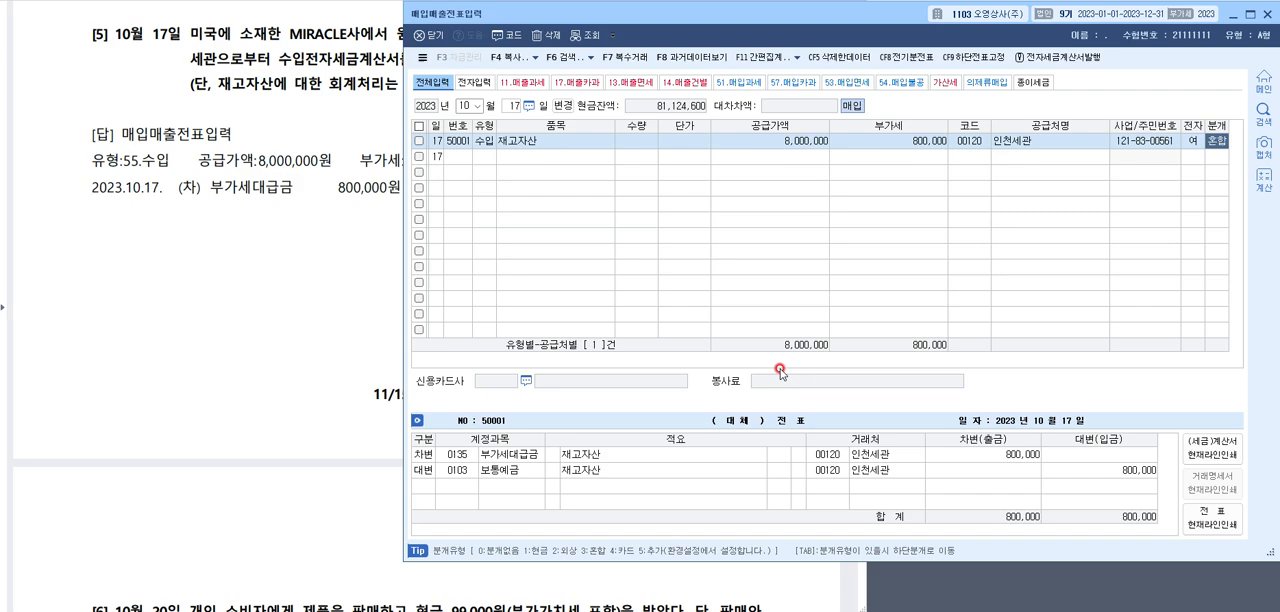
{"action": "left_click", "coordinate": [585, 455]}
Show question [6] in the exam document and underline 유형:14.건별 and the 현금 99,000원 debit in its answer
{"action": "left_click", "coordinate": [230, 156]}
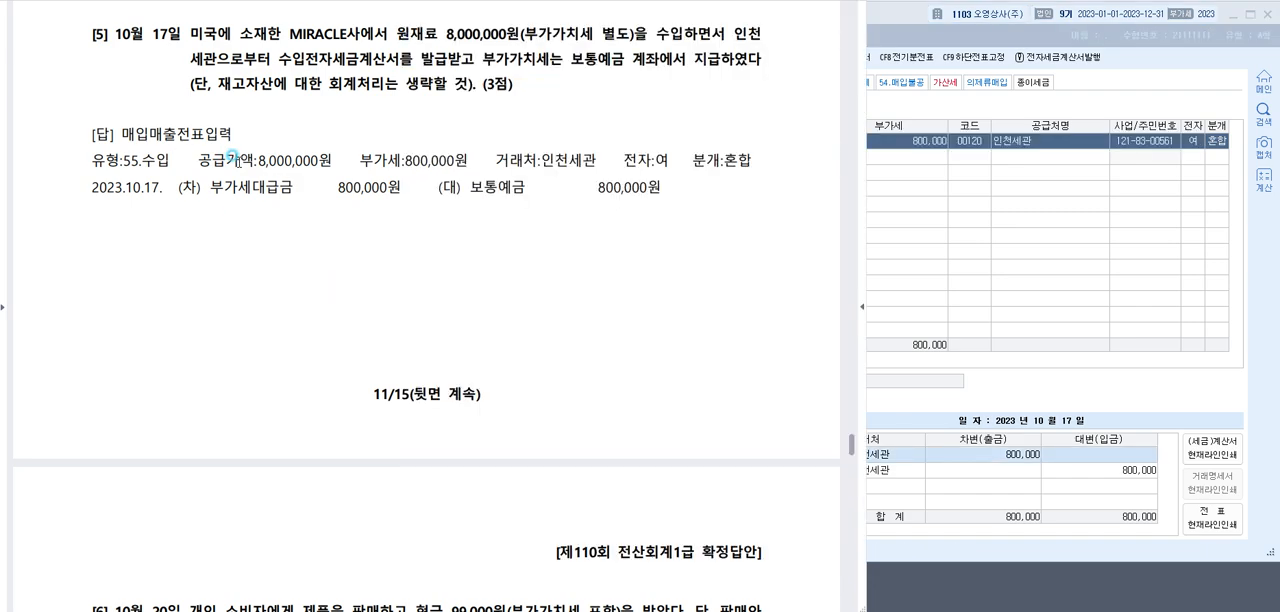
{"action": "scroll", "coordinate": [310, 176], "scroll_direction": "down", "scroll_amount": 5}
{"action": "scroll", "coordinate": [320, 183], "scroll_direction": "down", "scroll_amount": 1}
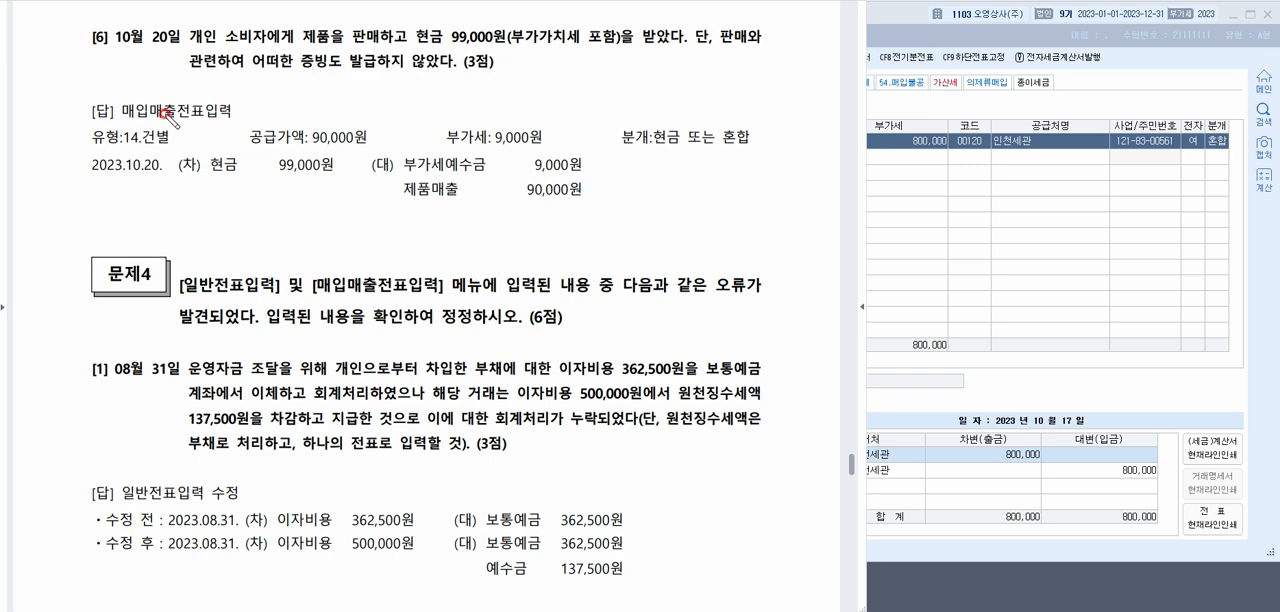
{"action": "left_click_drag", "start_coordinate": [83, 150], "coordinate": [148, 149]}
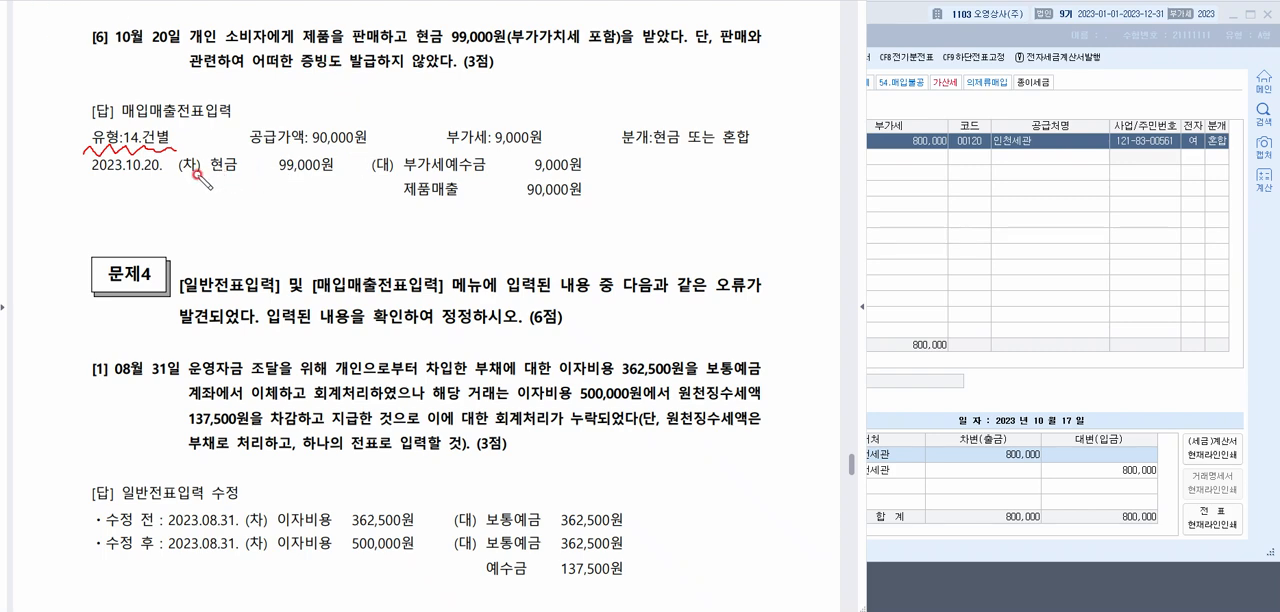
{"action": "left_click_drag", "start_coordinate": [196, 173], "coordinate": [322, 175]}
Return to 매입매출전표입력 and set the voucher date to 10월 20일
{"action": "left_click", "coordinate": [870, 176]}
{"action": "left_click", "coordinate": [466, 106]}
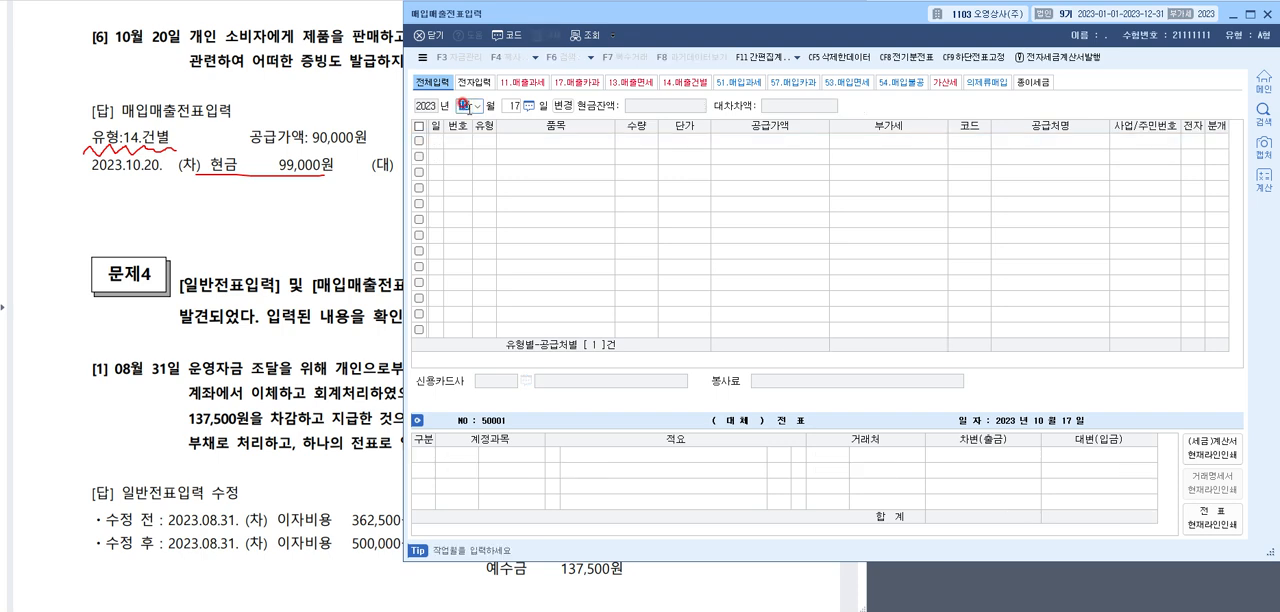
{"action": "key", "text": "Return"}
{"action": "type", "text": "20"}
{"action": "key", "text": "Return"}
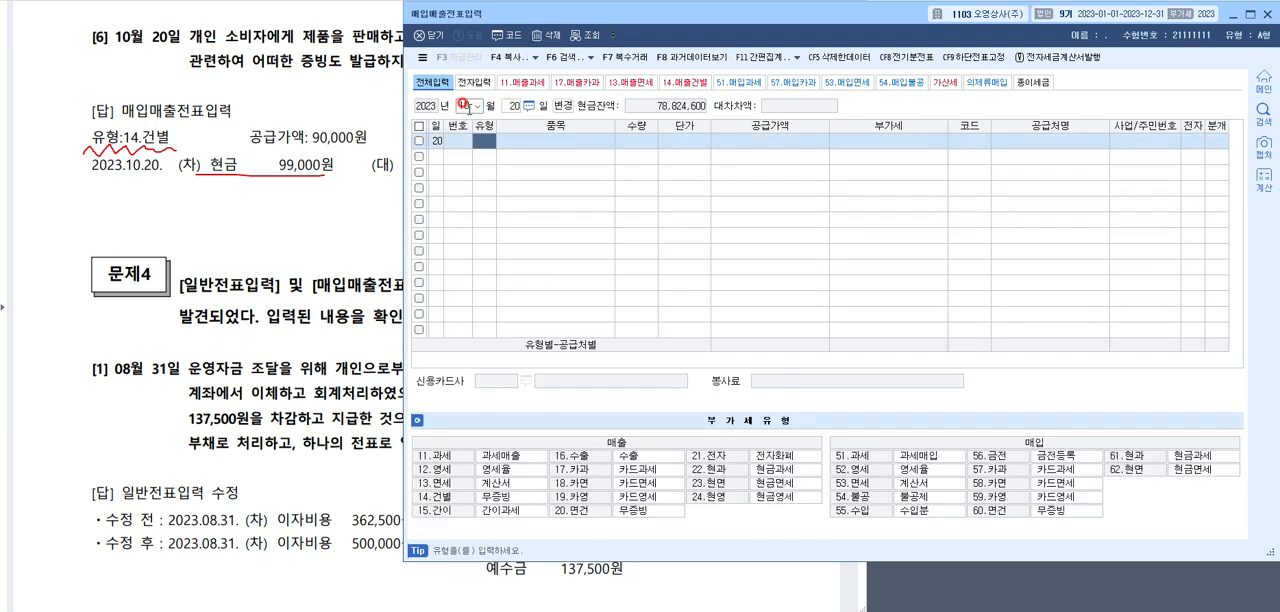
Enter a 14.건별 line for 제품매출 with the VAT-inclusive amount 99,000 as 공급가액
{"action": "left_click", "coordinate": [506, 496]}
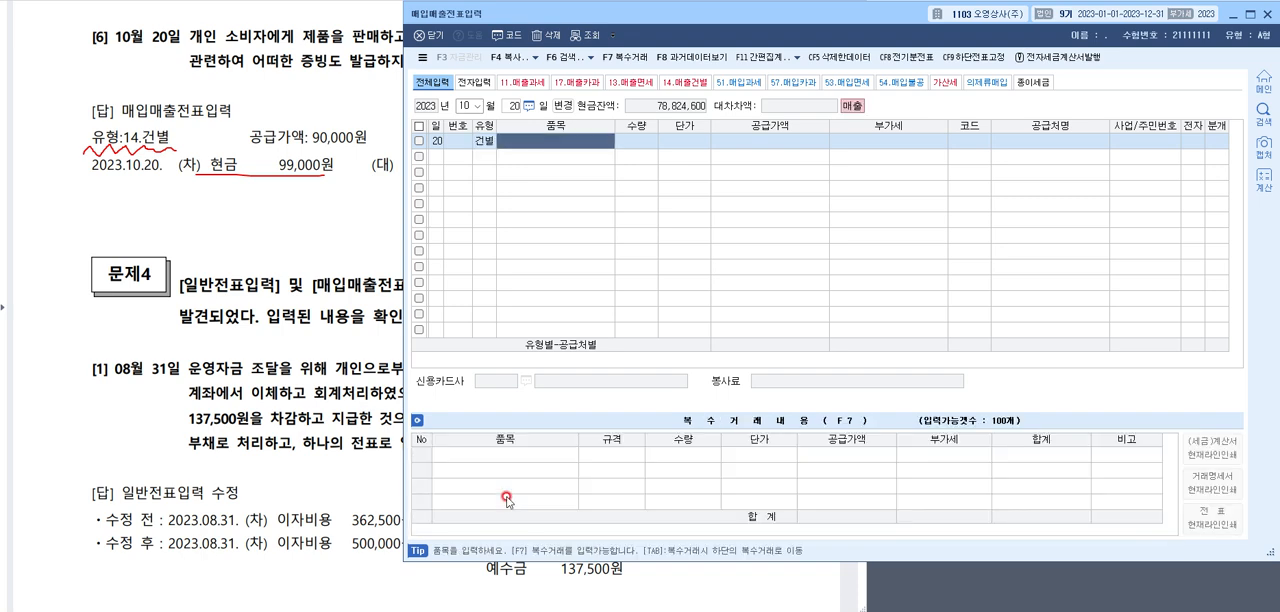
{"action": "type", "text": "제품매출"}
{"action": "key", "text": "Return"}
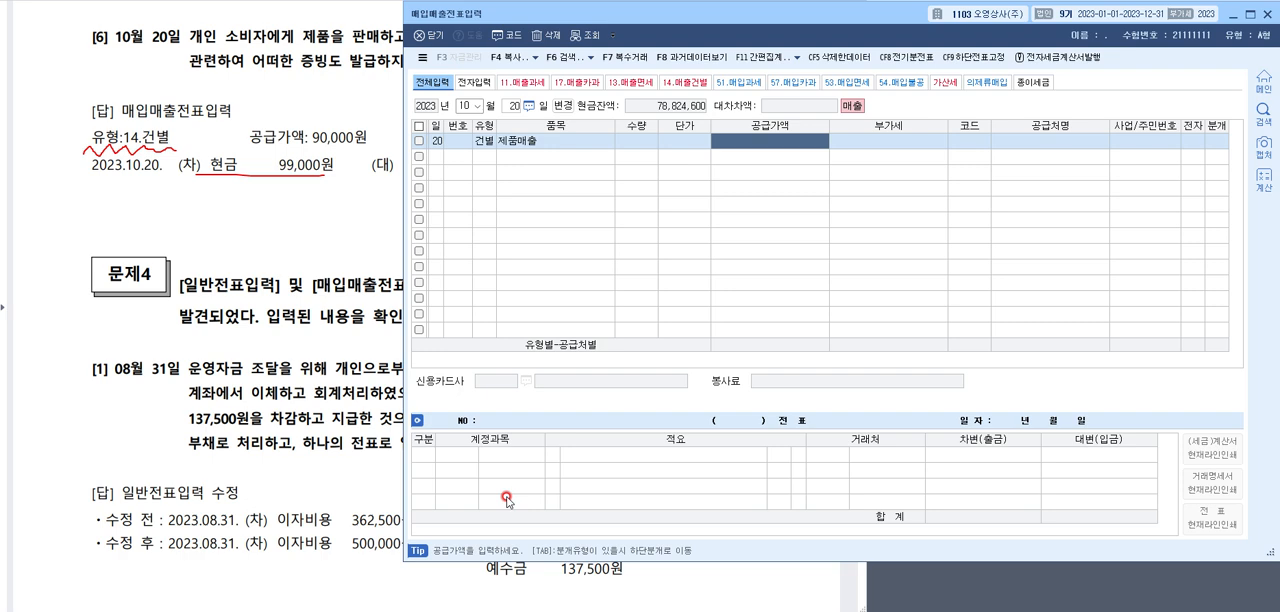
{"action": "type", "text": "99,000"}
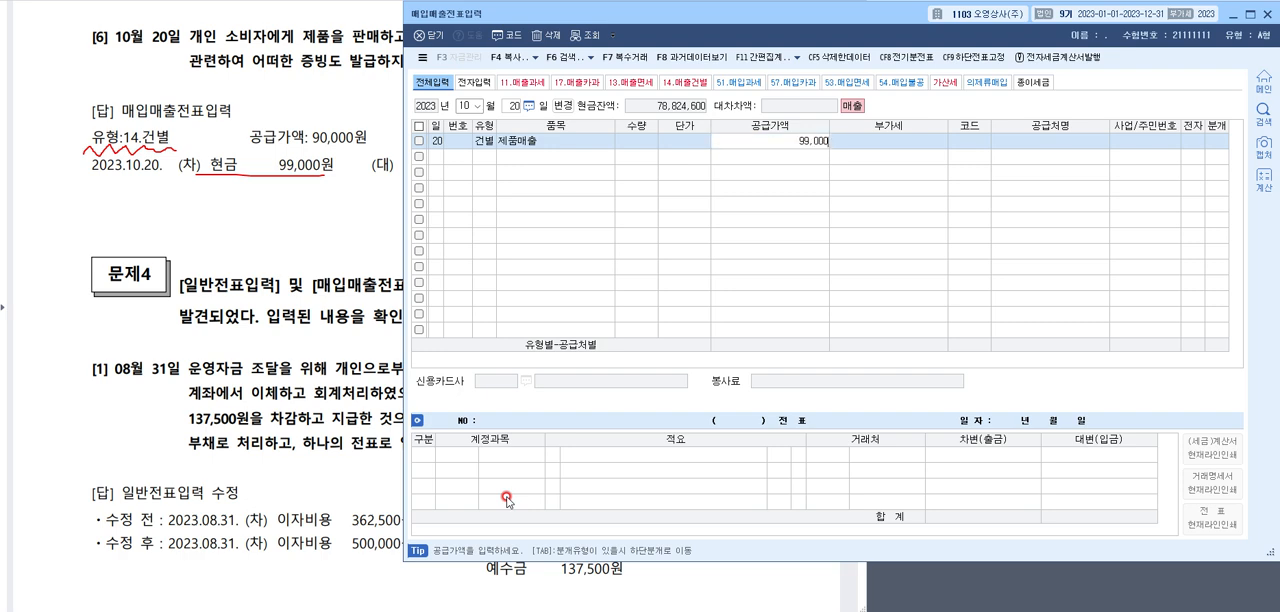
{"action": "type", "text": ",000"}
{"action": "key", "text": "Return"}
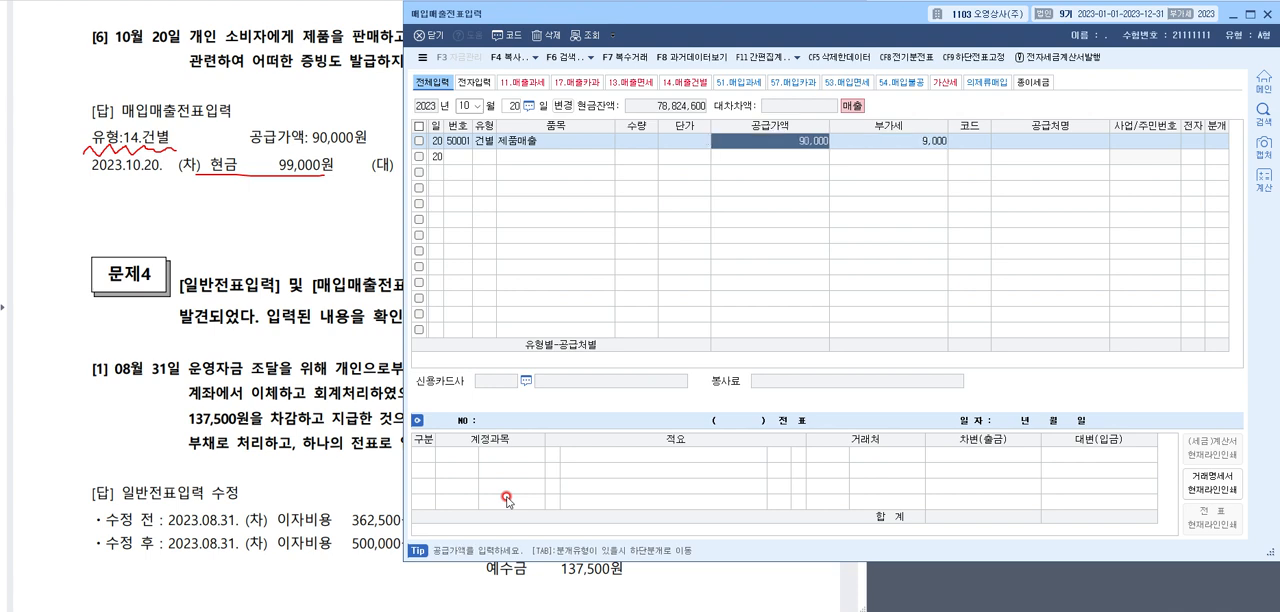
{"action": "key", "text": "Return"}
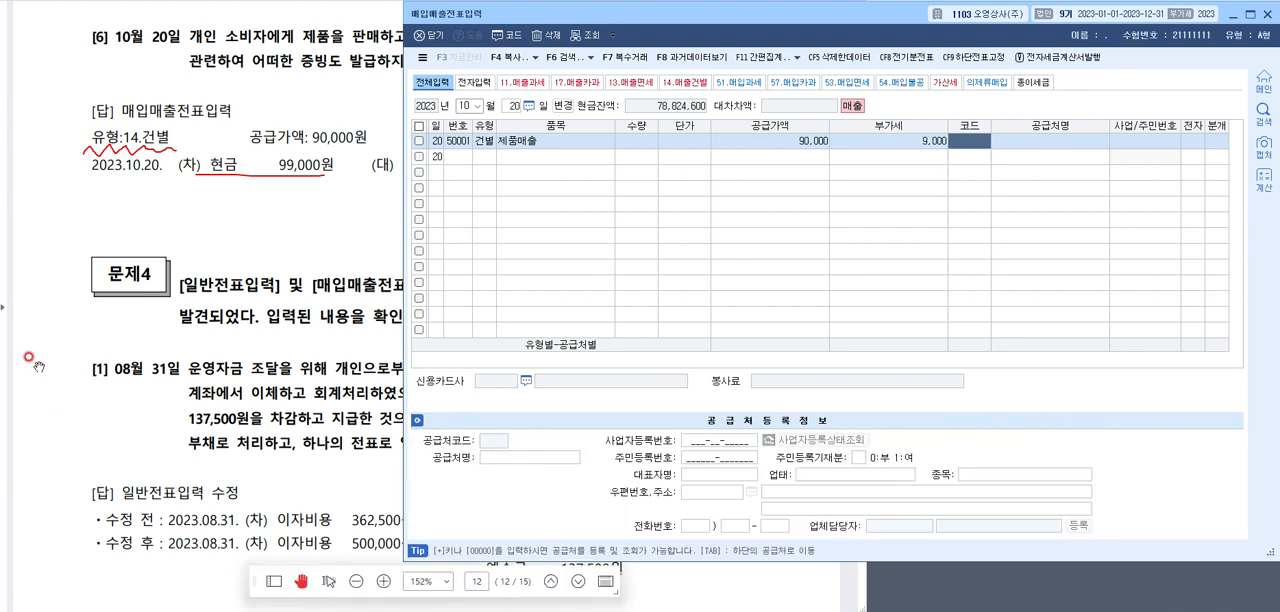
Recheck question [6], leave the sales line's supplier blank and set its 분개 to 현금
{"action": "left_click", "coordinate": [285, 42]}
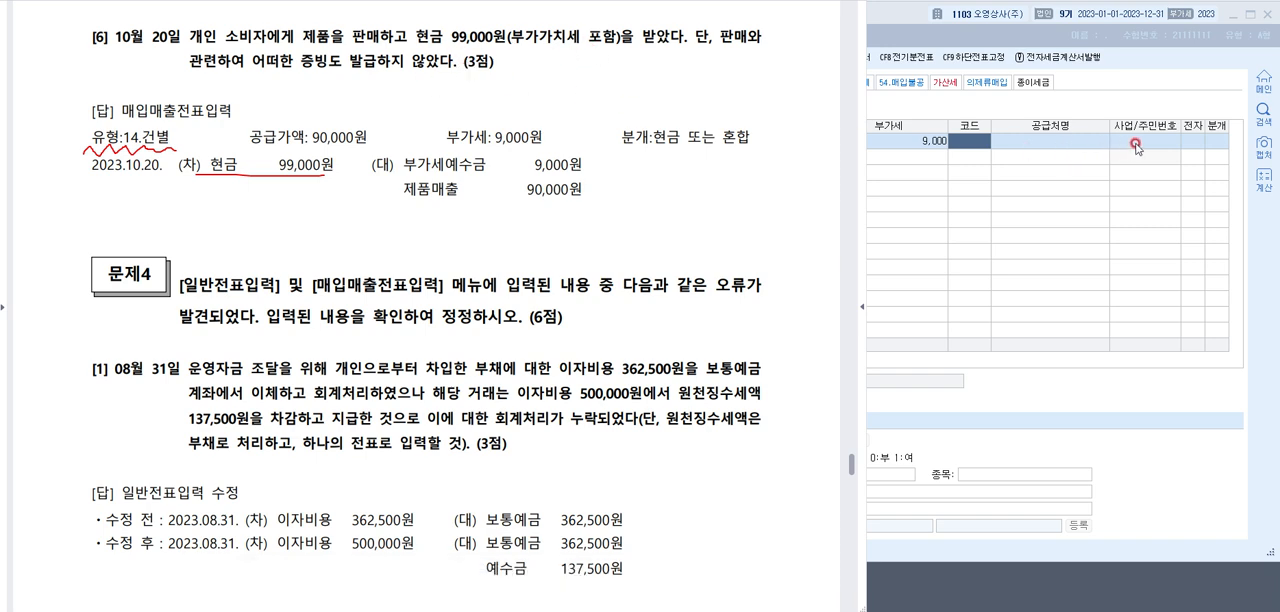
{"action": "left_click", "coordinate": [972, 142]}
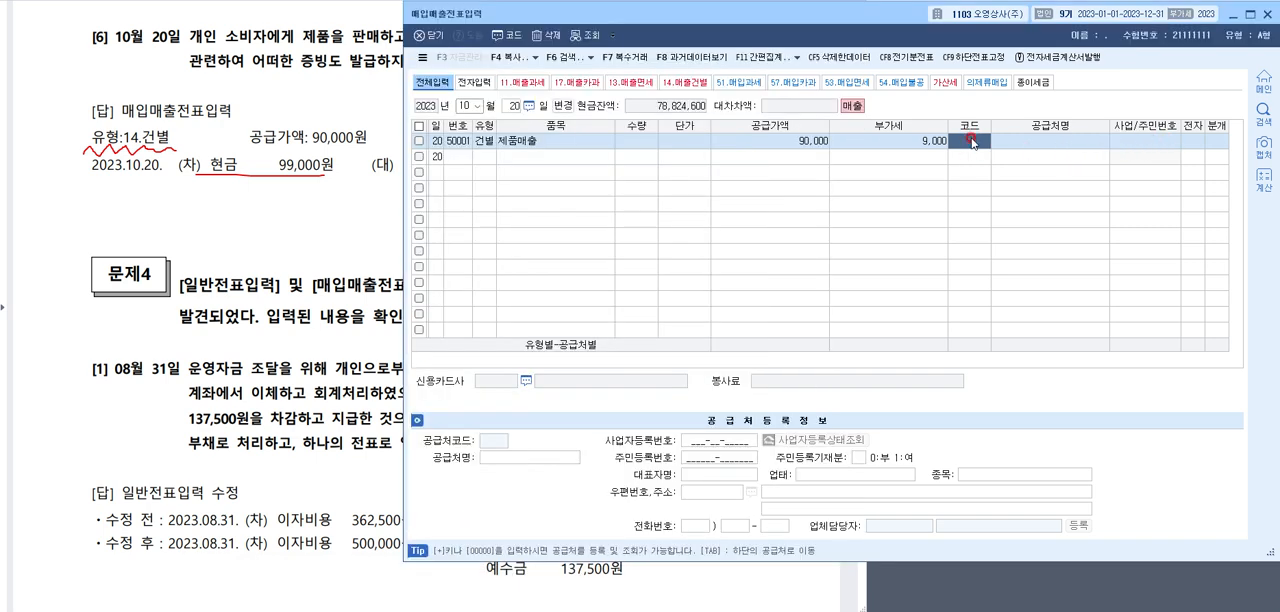
{"action": "key", "text": "Return"}
{"action": "key", "text": "Return"}
{"action": "key", "text": "Return"}
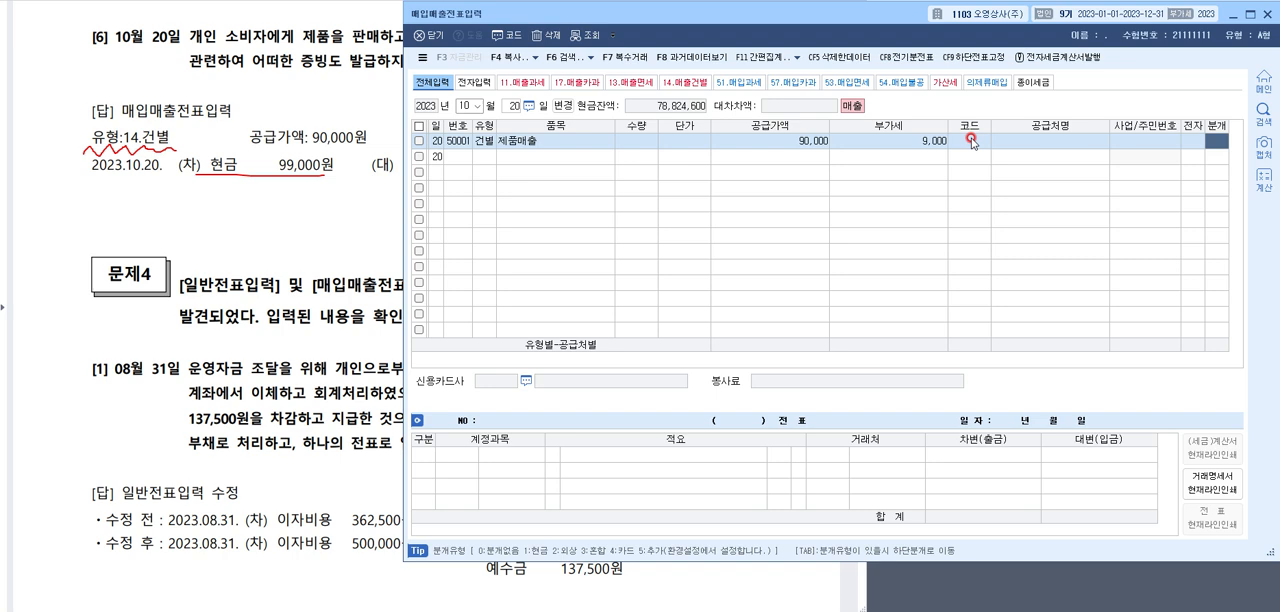
{"action": "type", "text": "1"}
{"action": "key", "text": "Return"}
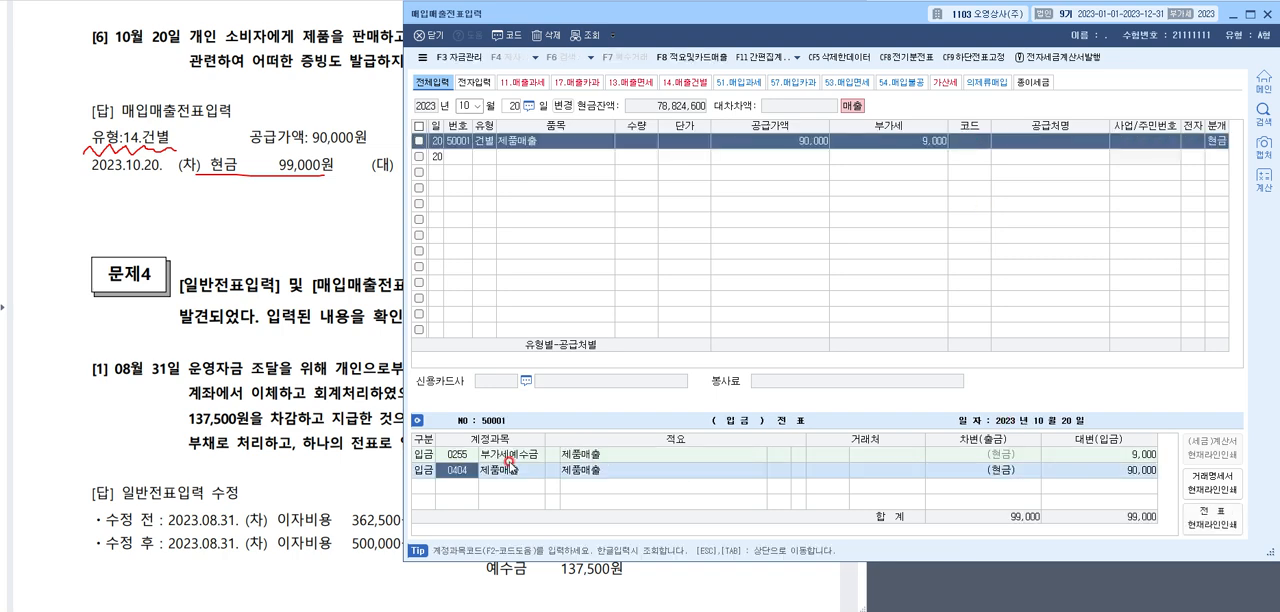
Show 문제4 question [1], the 08월 31일 이자비용 correction, in the exam document and clear the pen marks
{"action": "left_click", "coordinate": [338, 200]}
{"action": "scroll", "coordinate": [540, 150], "scroll_direction": "down", "scroll_amount": 5}
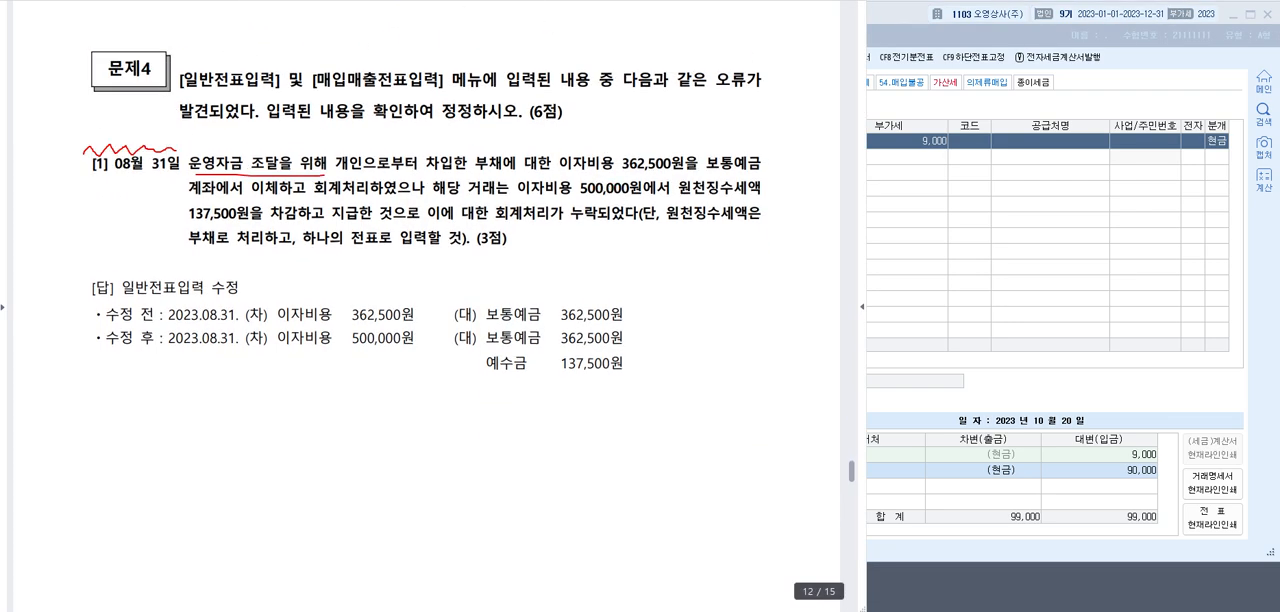
{"action": "key", "text": "Escape"}
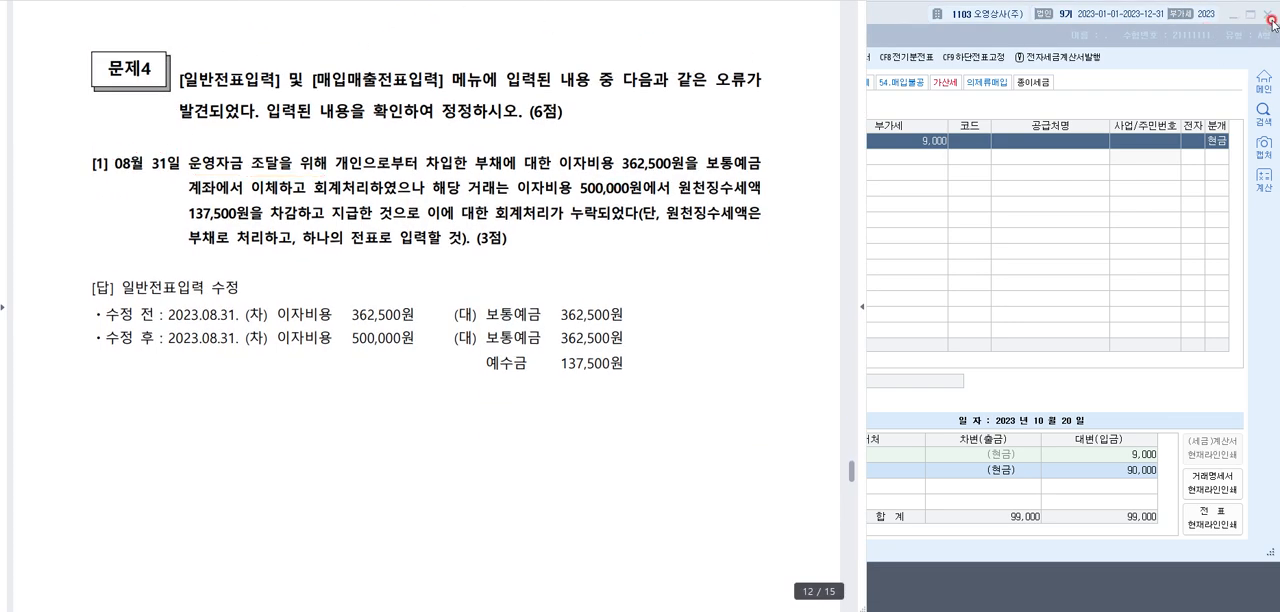
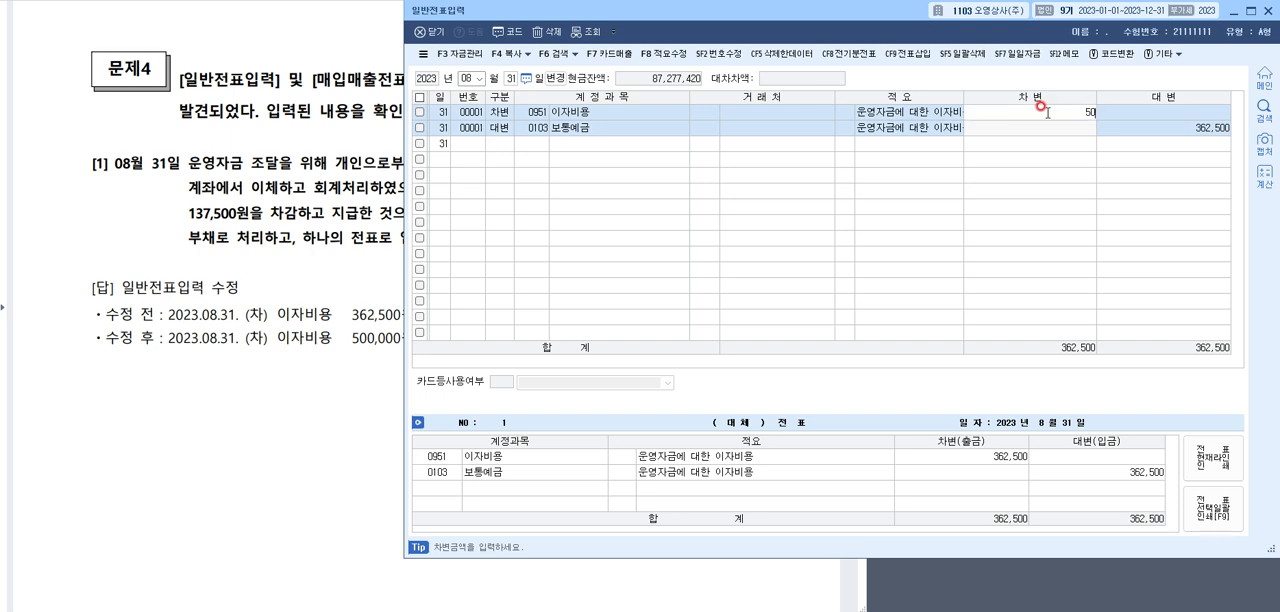
Set the 08월 31일 이자비용 debit to 500,000 and add a 대변 line for 예수금 of 137,500
{"action": "key", "text": "Return"}
{"action": "key", "text": "Return"}
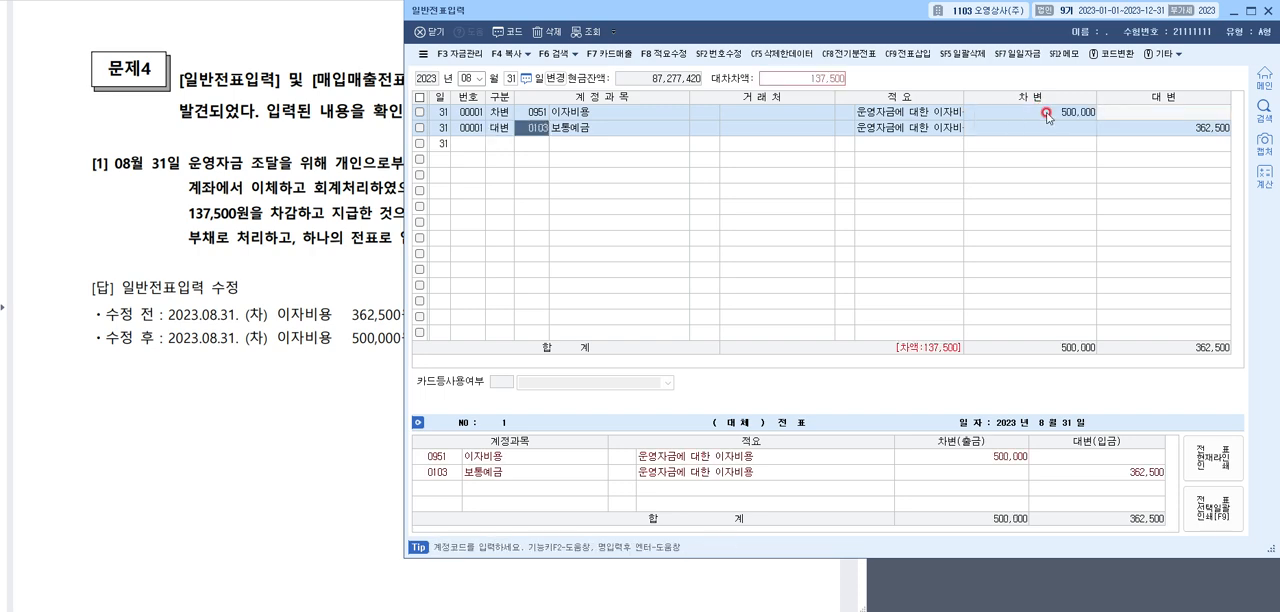
{"action": "key", "text": "Down"}
{"action": "key", "text": "Return"}
{"action": "key", "text": "Return"}
{"action": "type", "text": "4"}
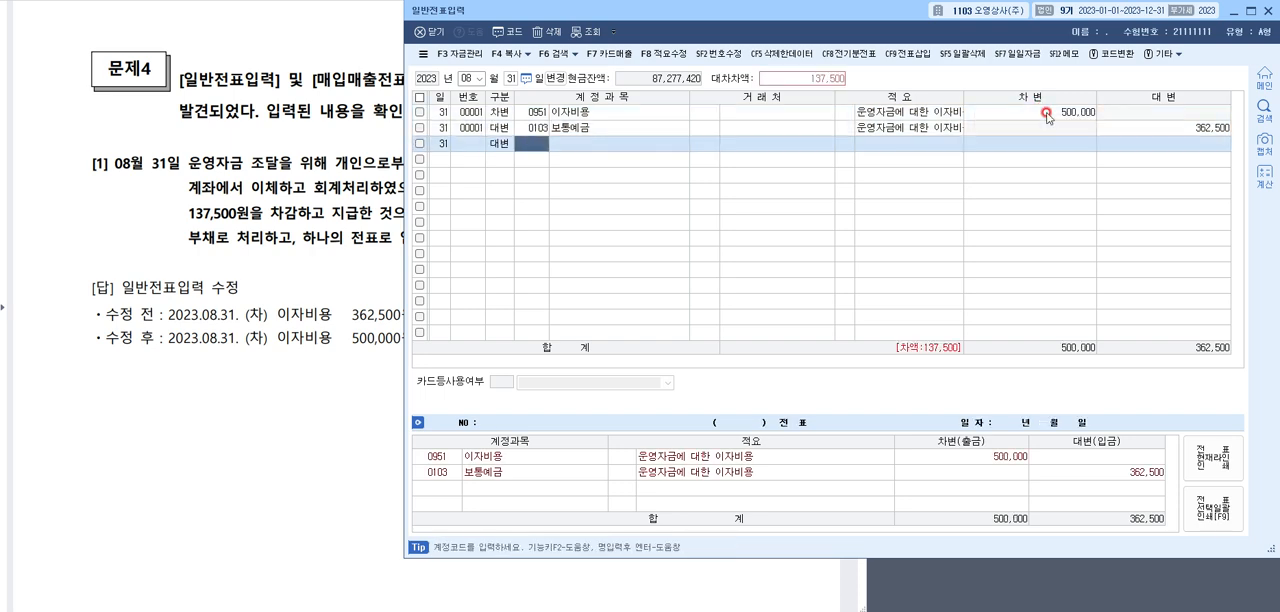
{"action": "key", "text": "Return"}
{"action": "key", "text": "BackSpace"}
{"action": "type", "text": "옛"}
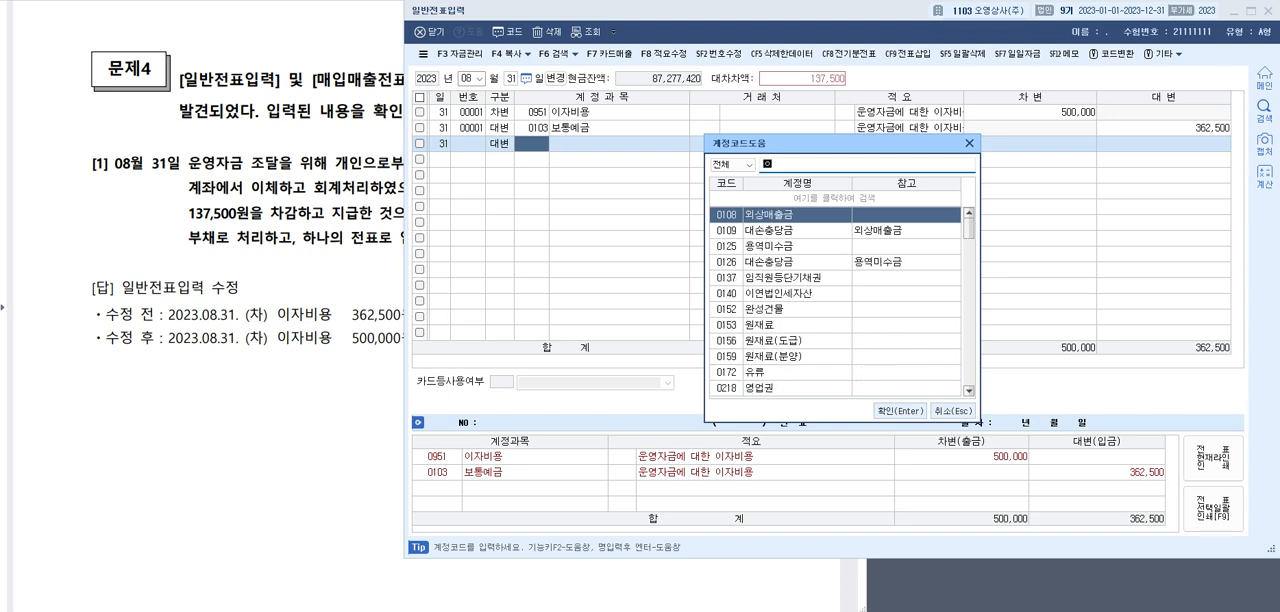
{"action": "type", "text": "ㅜ"}
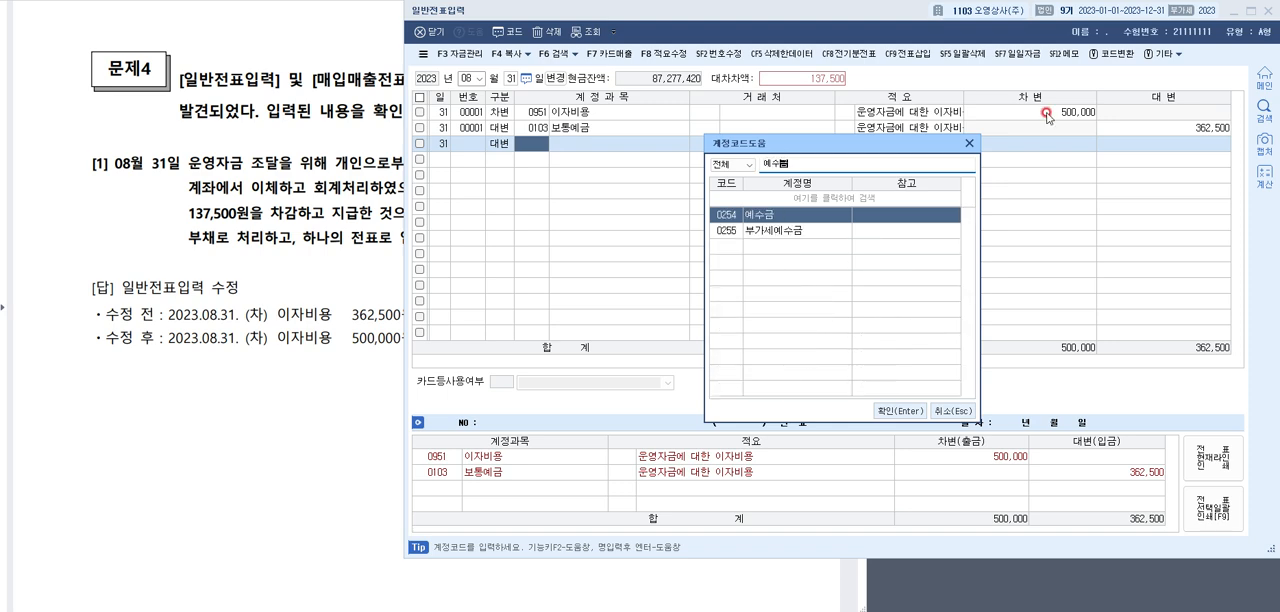
{"action": "key", "text": "Return"}
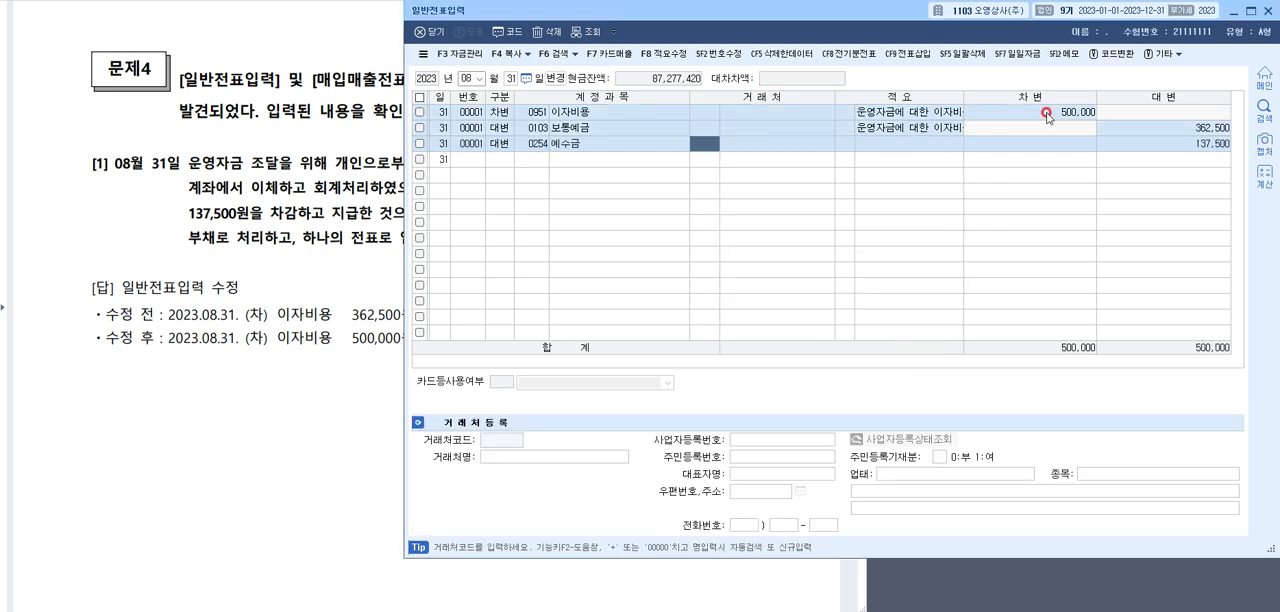
{"action": "left_click", "coordinate": [1162, 143]}
{"action": "left_click", "coordinate": [1158, 130]}
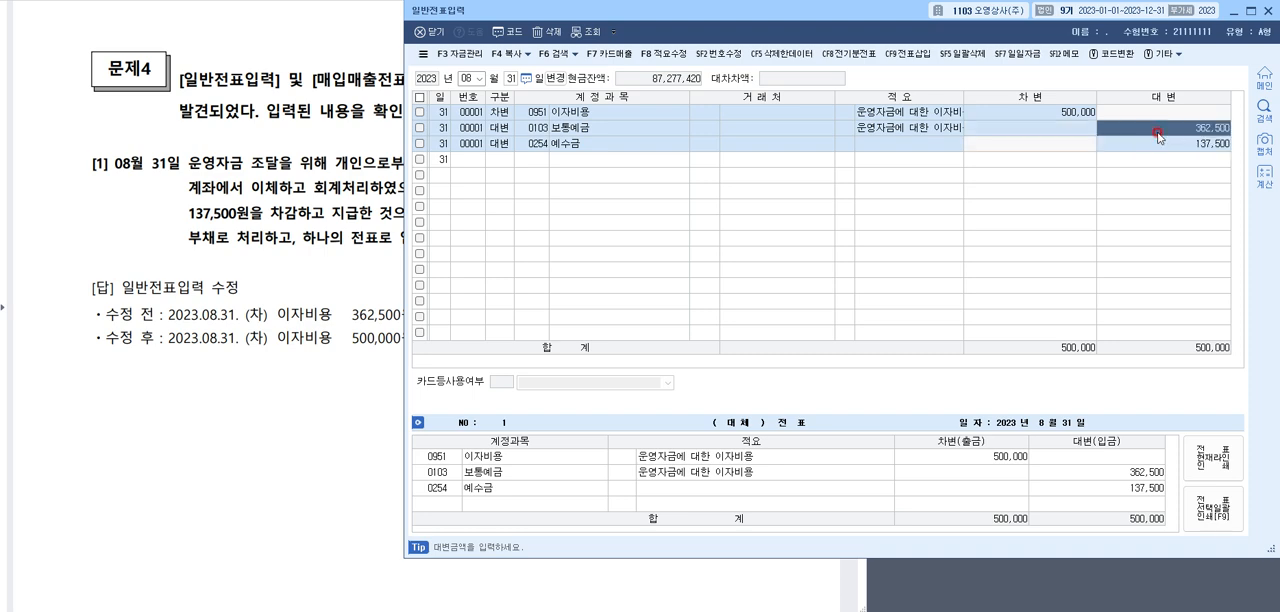
{"action": "key", "text": "Down"}
{"action": "left_click", "coordinate": [1158, 131]}
Show 문제4 question [2] in the exam document, mark the correction from 건물 to 수선비(제), and clear the pen marks
{"action": "left_click", "coordinate": [393, 216]}
{"action": "scroll", "coordinate": [363, 179], "scroll_direction": "down", "scroll_amount": 5}
{"action": "scroll", "coordinate": [363, 179], "scroll_direction": "down", "scroll_amount": 6}
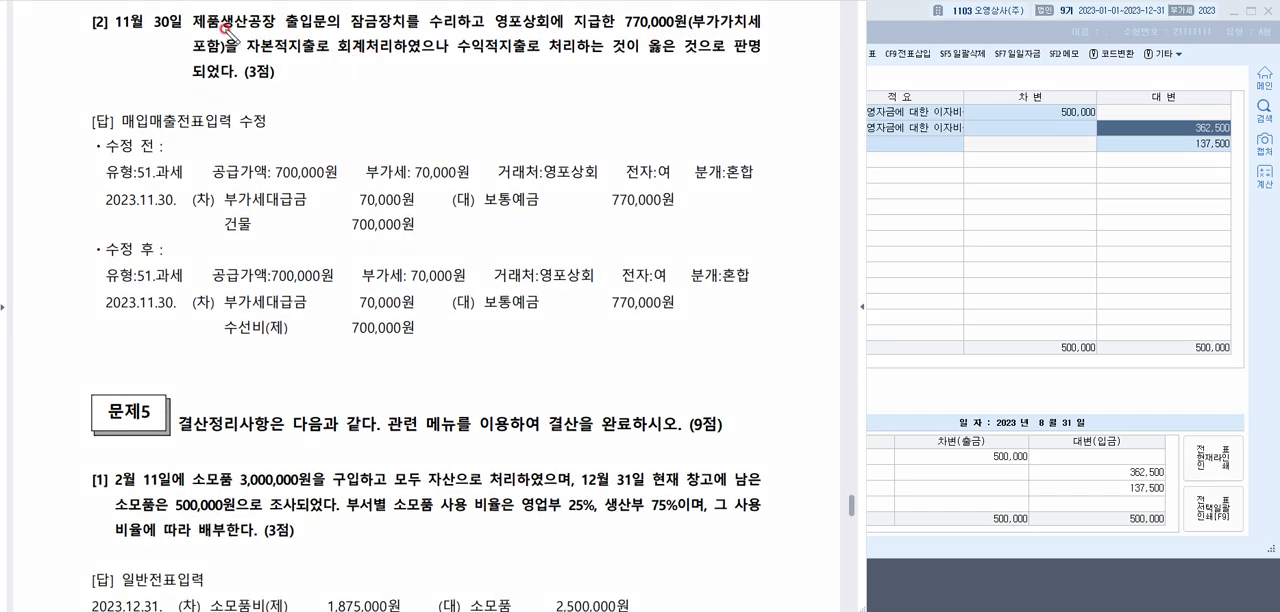
{"action": "left_click_drag", "start_coordinate": [216, 28], "coordinate": [295, 27]}
{"action": "left_click_drag", "start_coordinate": [456, 57], "coordinate": [545, 57]}
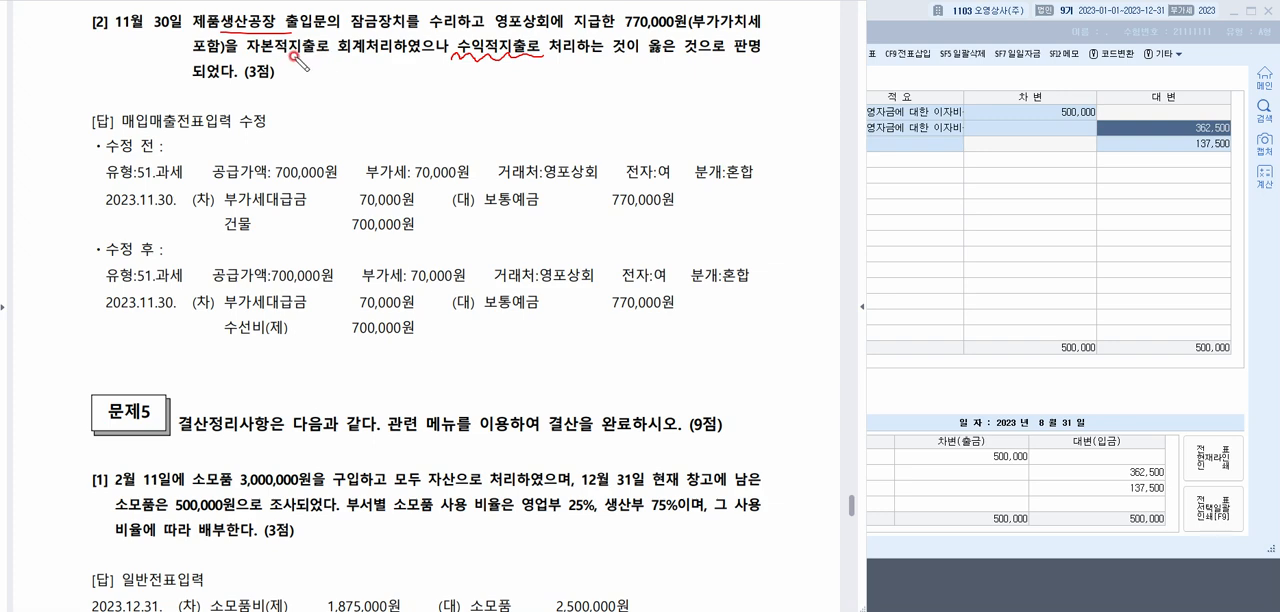
{"action": "left_click_drag", "start_coordinate": [257, 232], "coordinate": [245, 238]}
{"action": "mouse_move", "coordinate": [292, 326]}
{"action": "left_mouse_down"}
{"action": "mouse_move", "coordinate": [252, 348]}
{"action": "mouse_move", "coordinate": [306, 332]}
{"action": "left_mouse_up"}
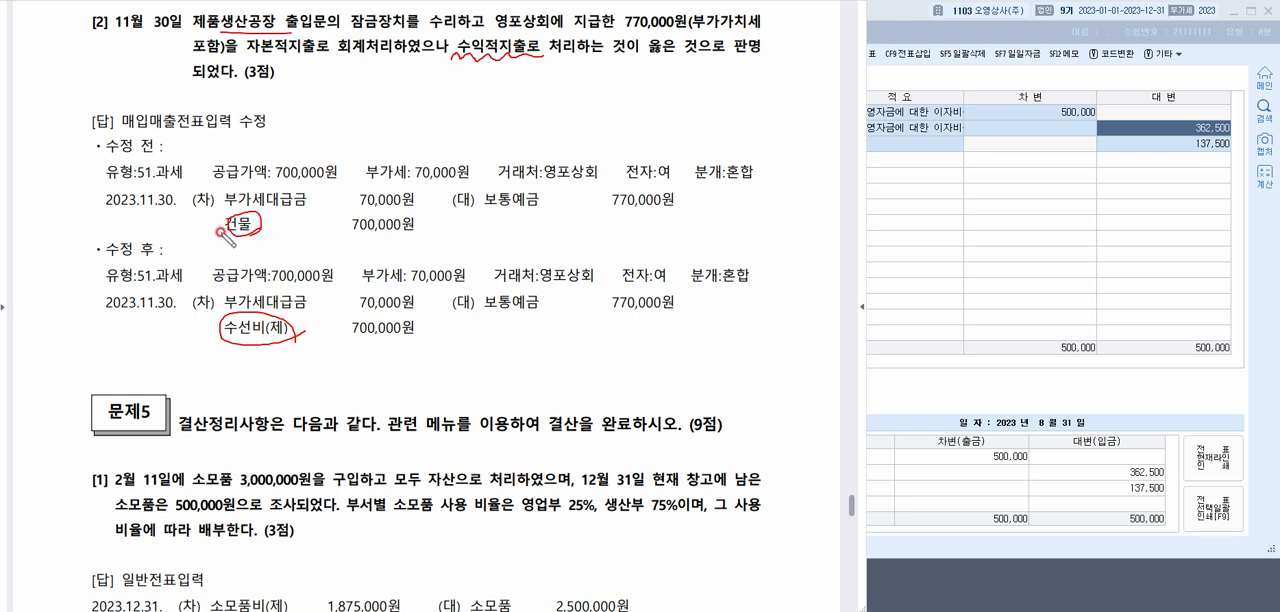
{"action": "mouse_move", "coordinate": [228, 233]}
{"action": "left_mouse_down"}
{"action": "mouse_move", "coordinate": [193, 324]}
{"action": "mouse_move", "coordinate": [222, 340]}
{"action": "mouse_move", "coordinate": [165, 365]}
{"action": "left_mouse_up"}
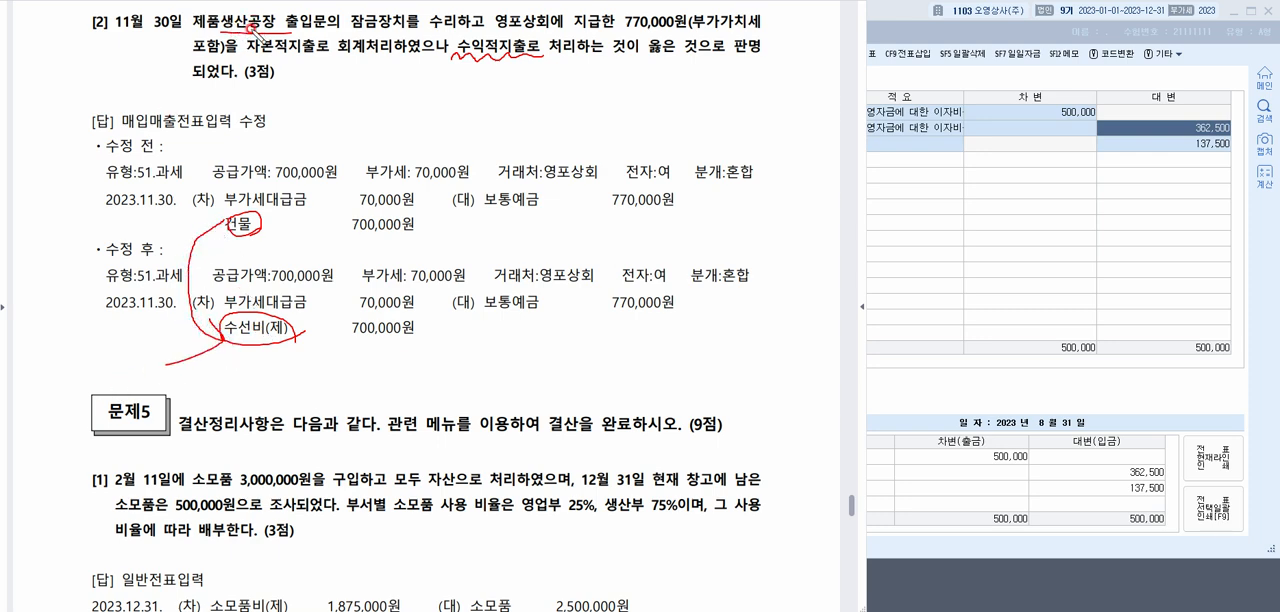
{"action": "left_click_drag", "start_coordinate": [284, 304], "coordinate": [345, 250]}
{"action": "key", "text": "Escape"}
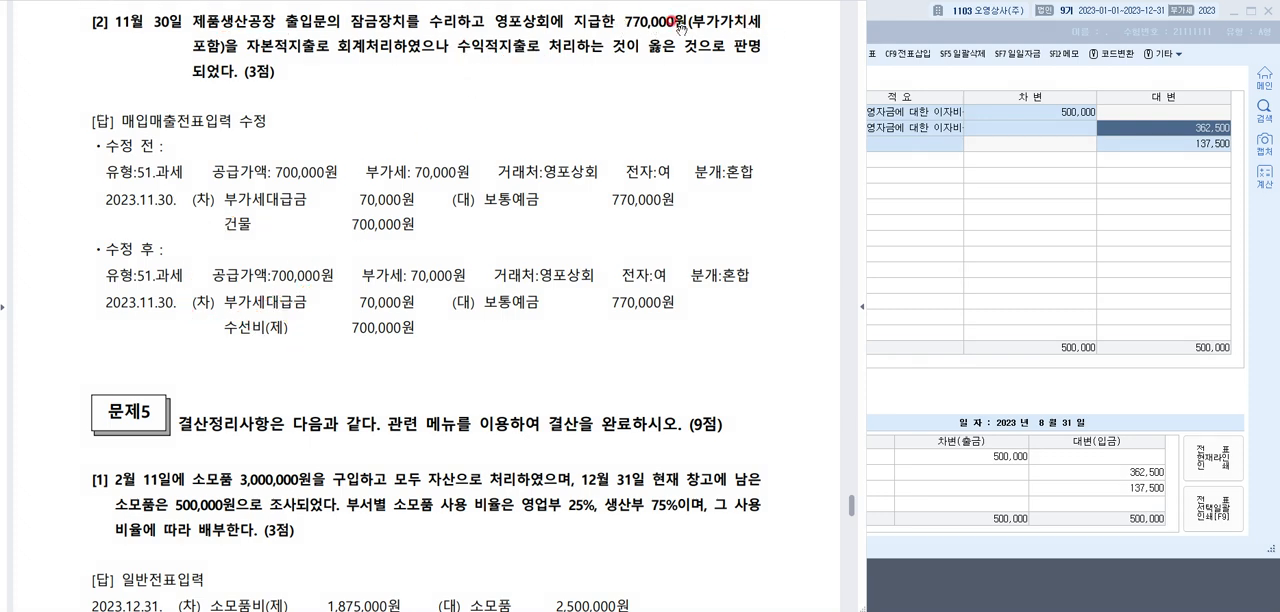
Switch back to the accounting program, close 일반전표입력 and open 매입매출전표입력 for 11월 30일
{"action": "left_click", "coordinate": [1200, 14]}
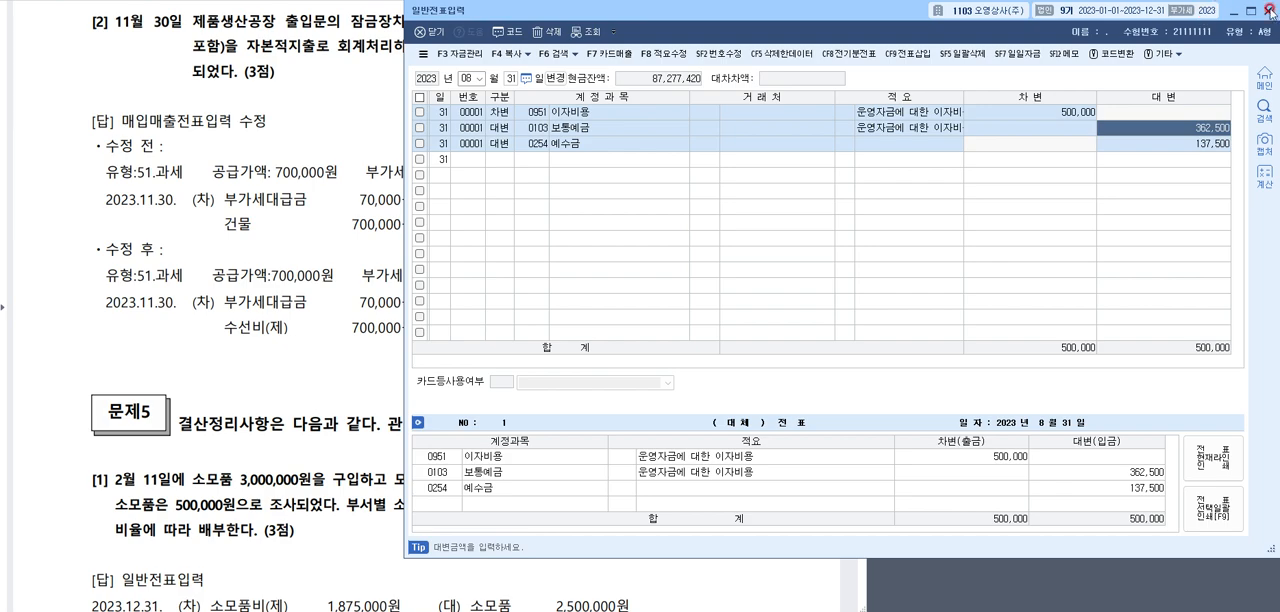
{"action": "left_click", "coordinate": [1270, 10]}
{"action": "left_click", "coordinate": [932, 62]}
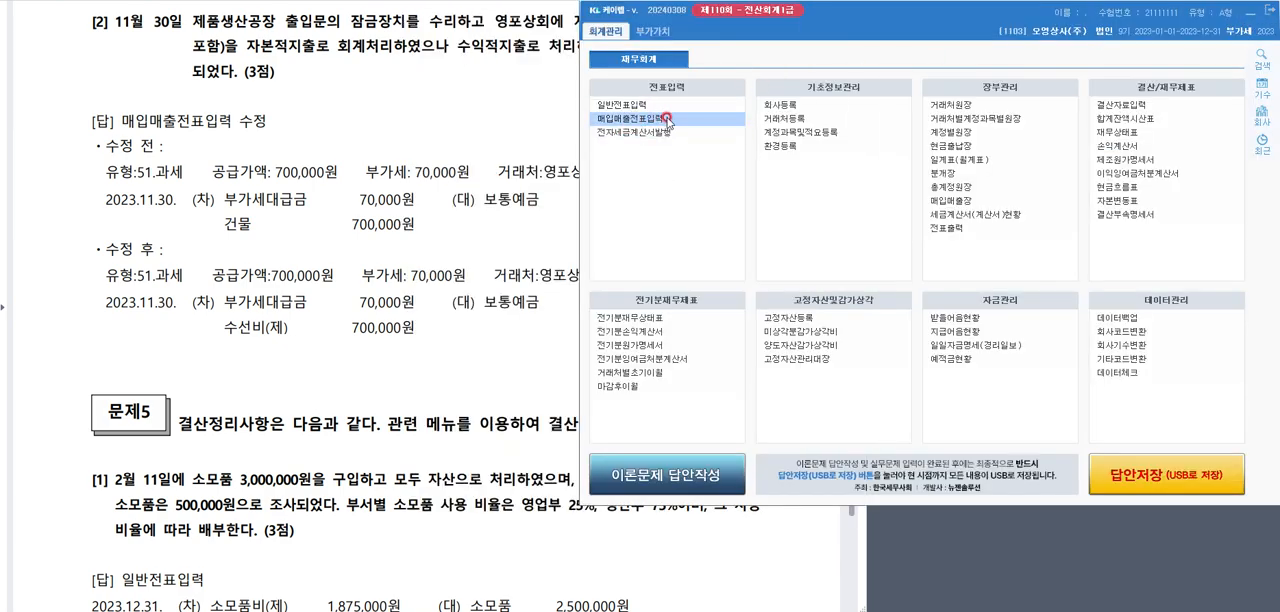
{"action": "left_click", "coordinate": [666, 119]}
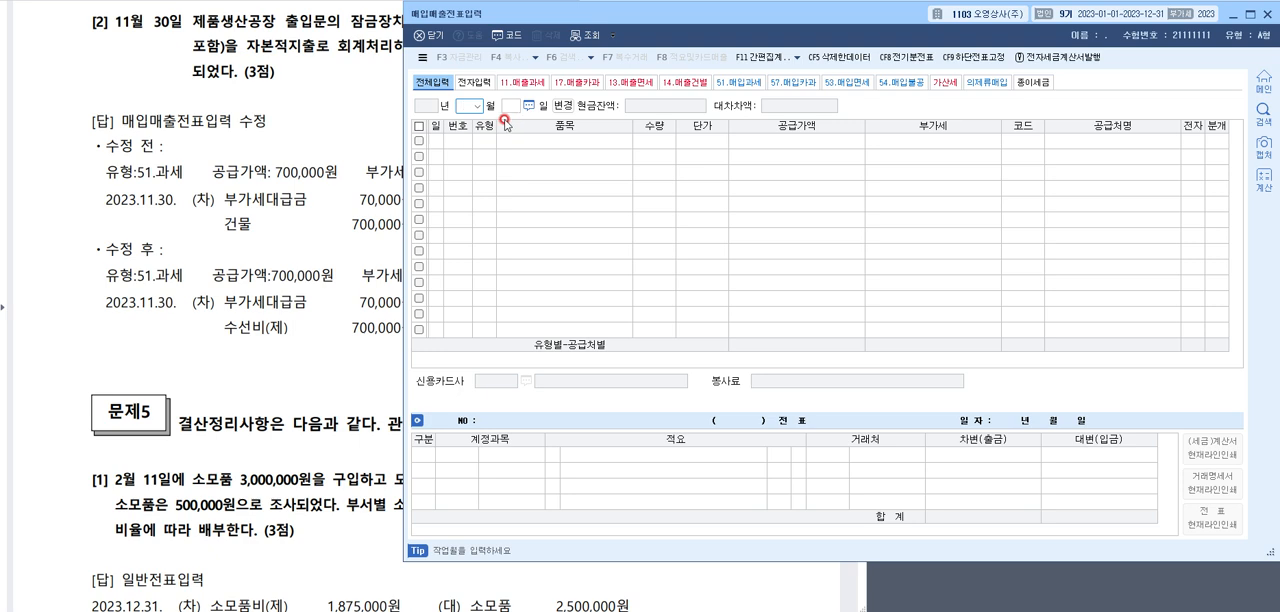
{"action": "key", "text": "Return"}
{"action": "type", "text": "30"}
{"action": "key", "text": "Return"}
{"action": "left_click", "coordinate": [504, 120]}
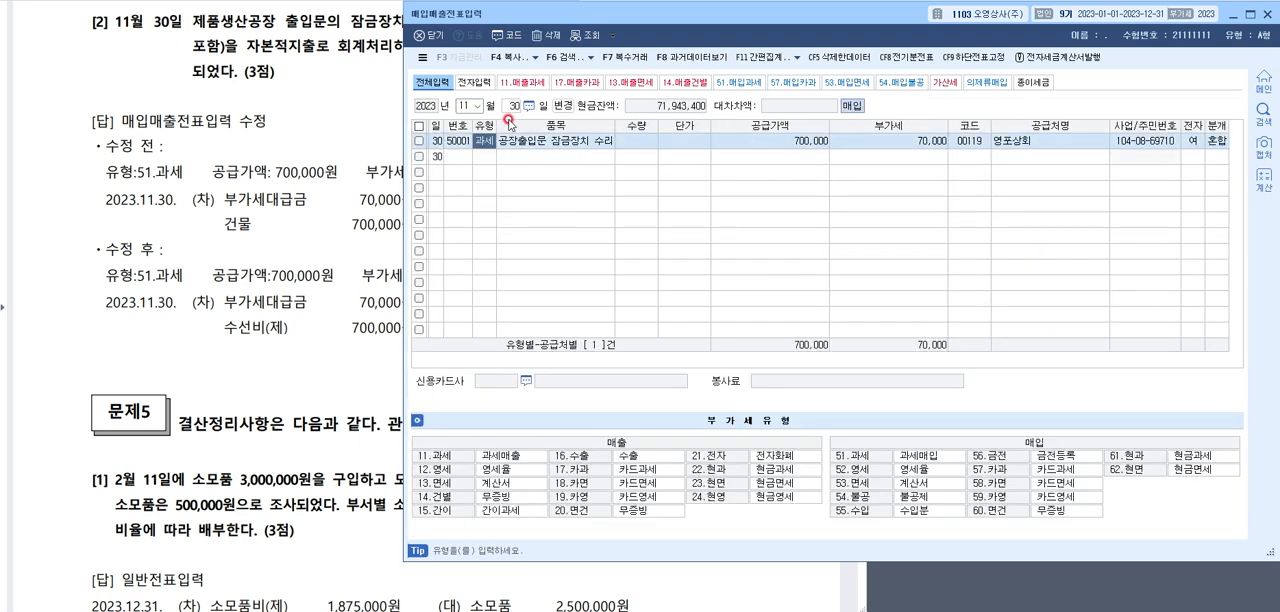
Change the 건물 debit account in the 영포상회 purchase entry to 0520 수선비 (제조원가) and close 매입매출전표입력
{"action": "left_click", "coordinate": [1216, 141]}
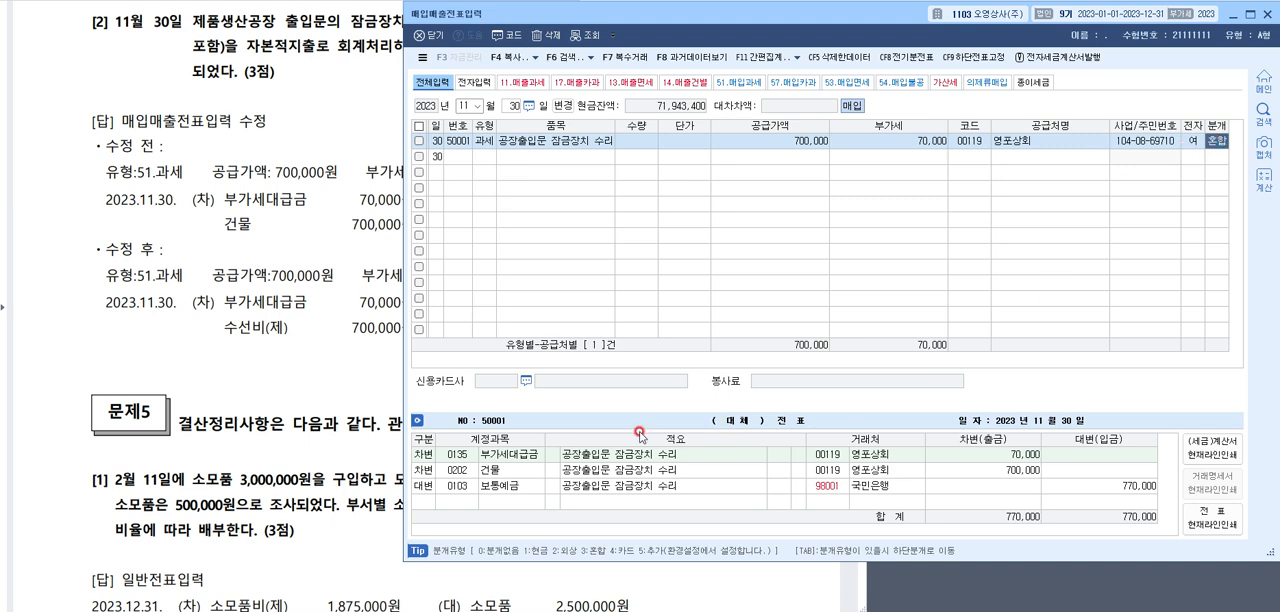
{"action": "left_click", "coordinate": [452, 470]}
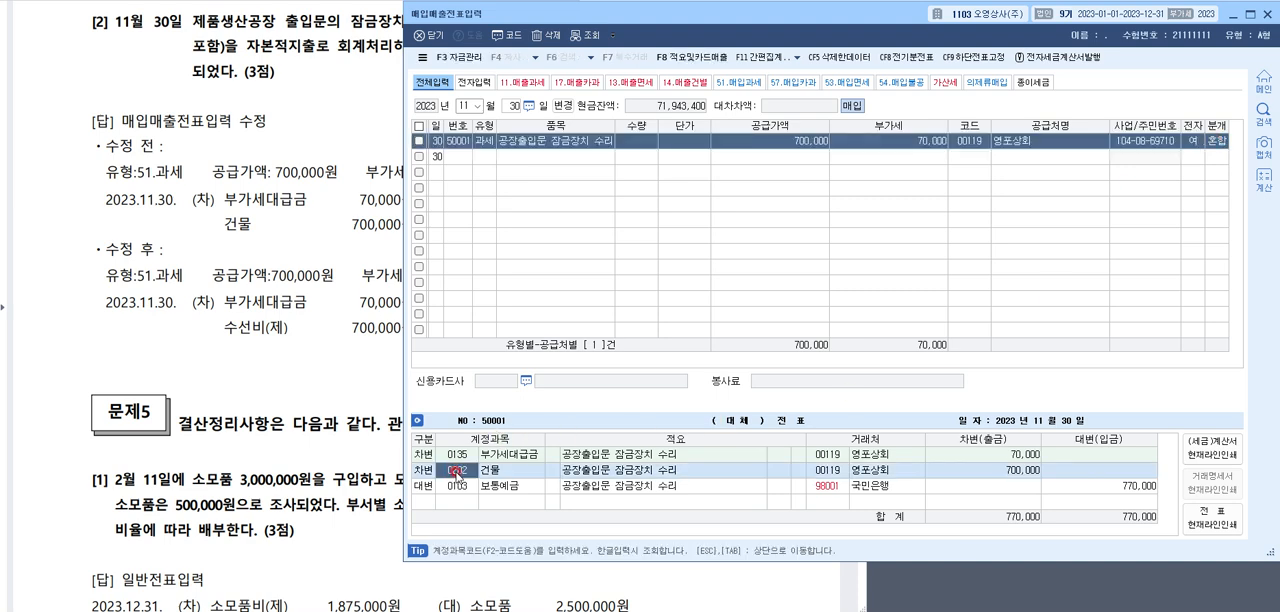
{"action": "key", "text": "F2"}
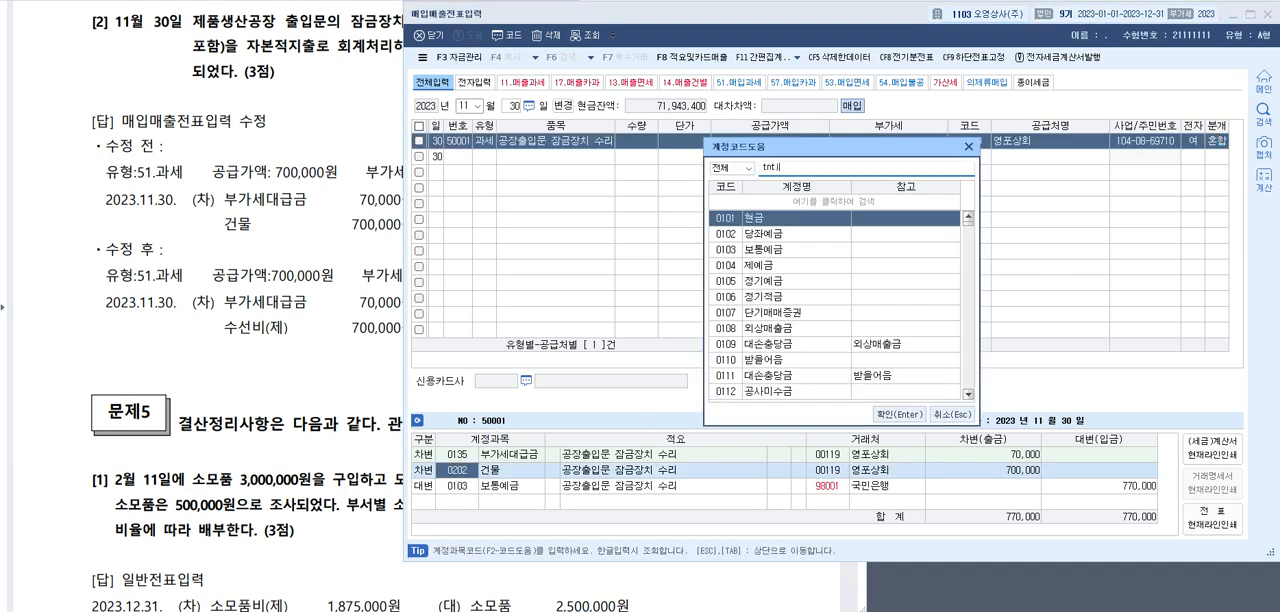
{"action": "type", "text": "수선비"}
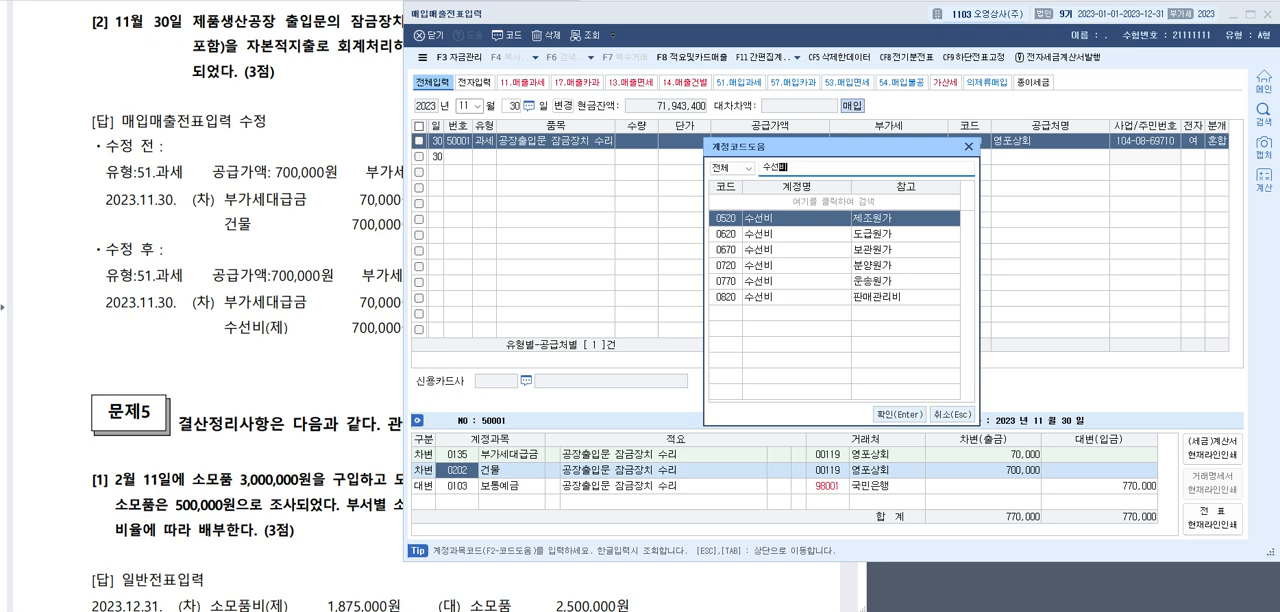
{"action": "key", "text": "Return"}
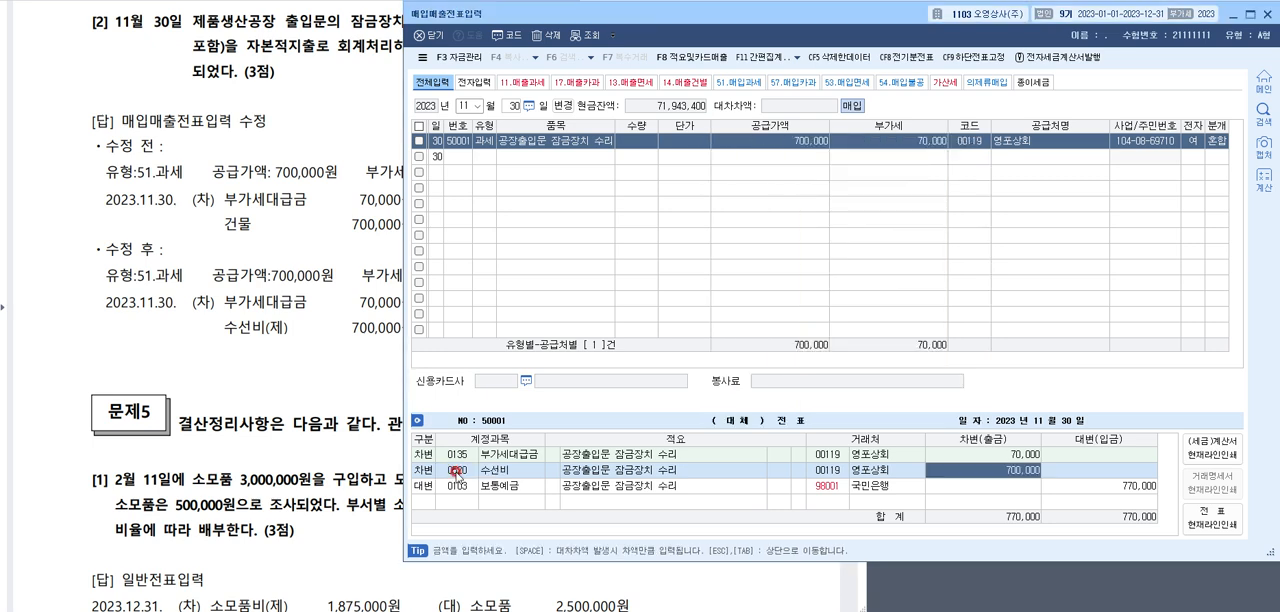
{"action": "left_click", "coordinate": [456, 470]}
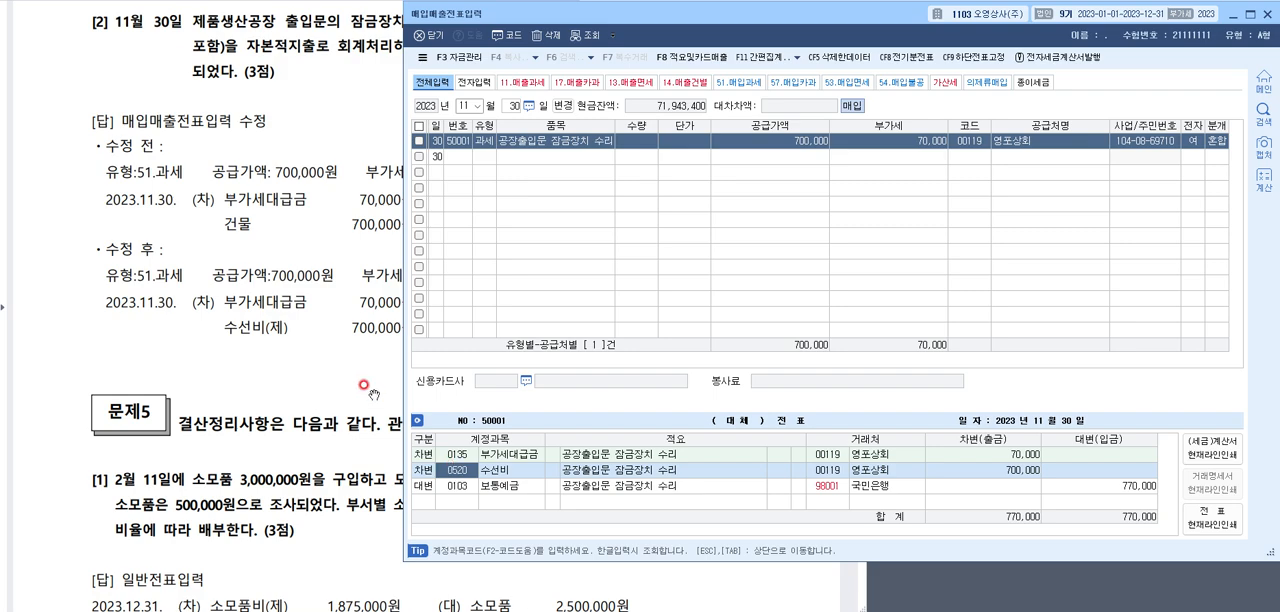
{"action": "left_click", "coordinate": [1267, 15]}
Show 문제5 question [1] in the exam document, circle 자산 and underline the 영업부 25% and 생산부 75% shares
{"action": "left_click", "coordinate": [360, 212]}
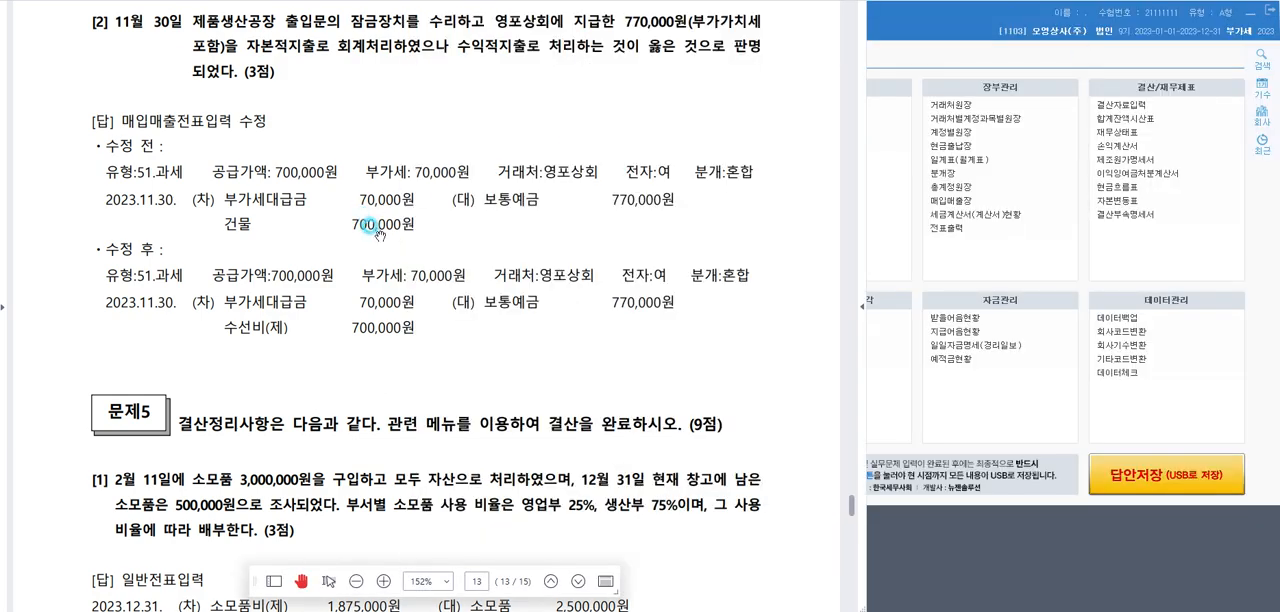
{"action": "scroll", "coordinate": [365, 220], "scroll_direction": "down", "scroll_amount": 4}
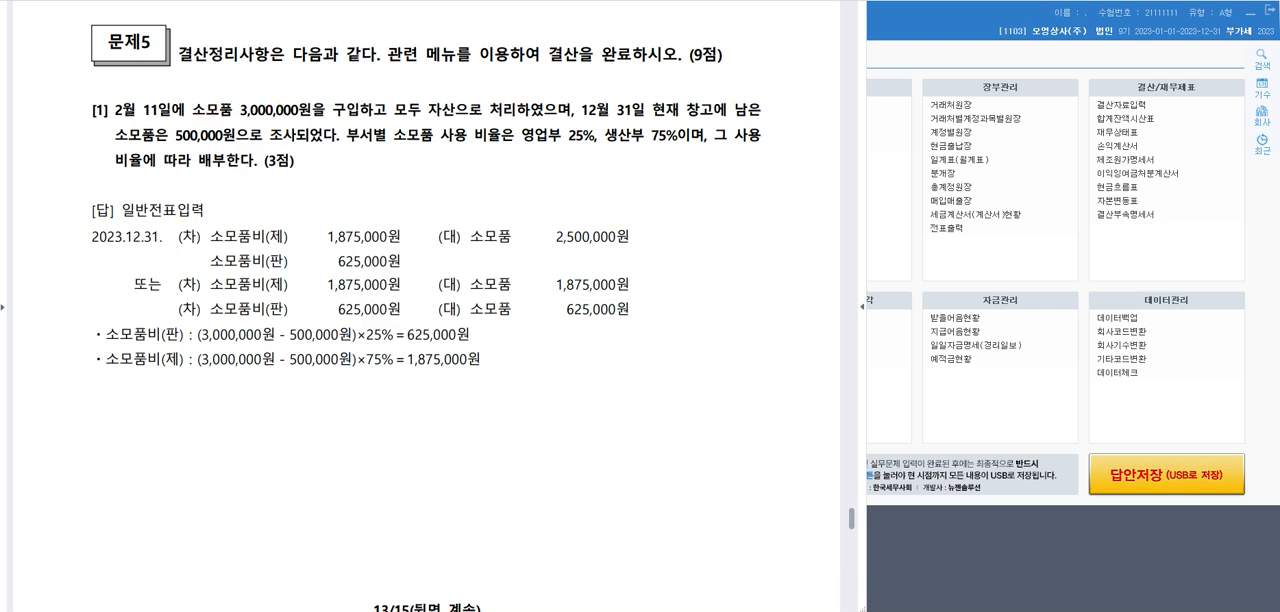
{"action": "mouse_move", "coordinate": [476, 120]}
{"action": "left_mouse_down"}
{"action": "mouse_move", "coordinate": [452, 86]}
{"action": "mouse_move", "coordinate": [468, 113]}
{"action": "left_mouse_up"}
{"action": "left_click_drag", "start_coordinate": [515, 144], "coordinate": [744, 142]}
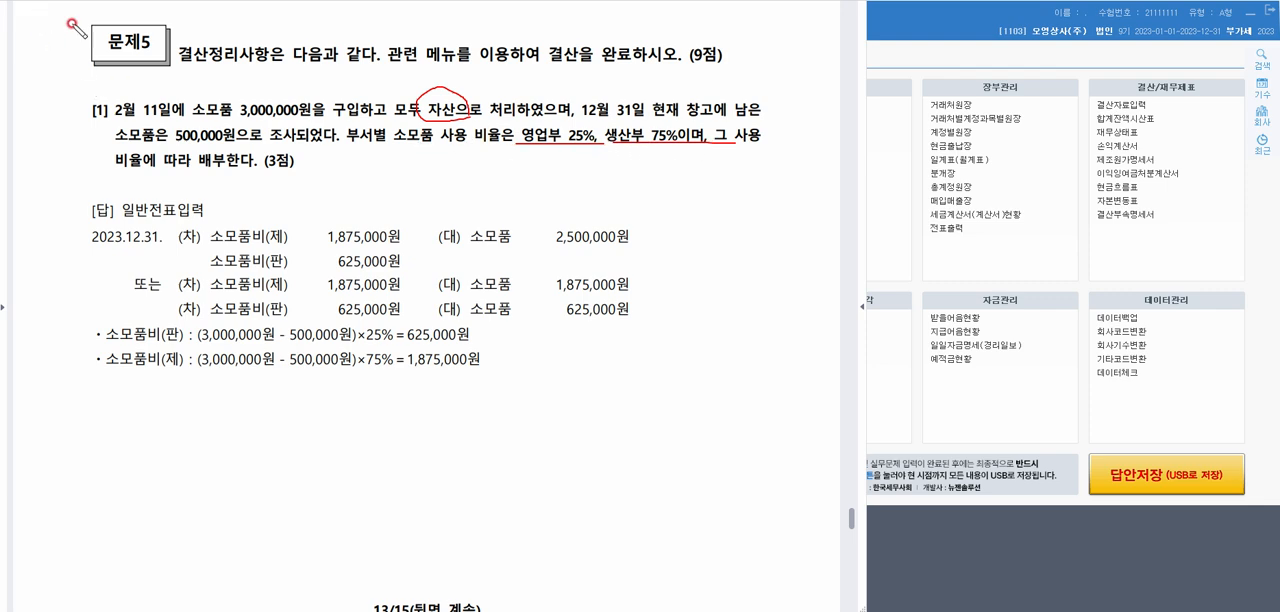
Open 일반전표입력 at 02월 11일 and check the debit amount of the 소모품 purchase
{"action": "left_click", "coordinate": [1058, 48]}
{"action": "left_click", "coordinate": [675, 104]}
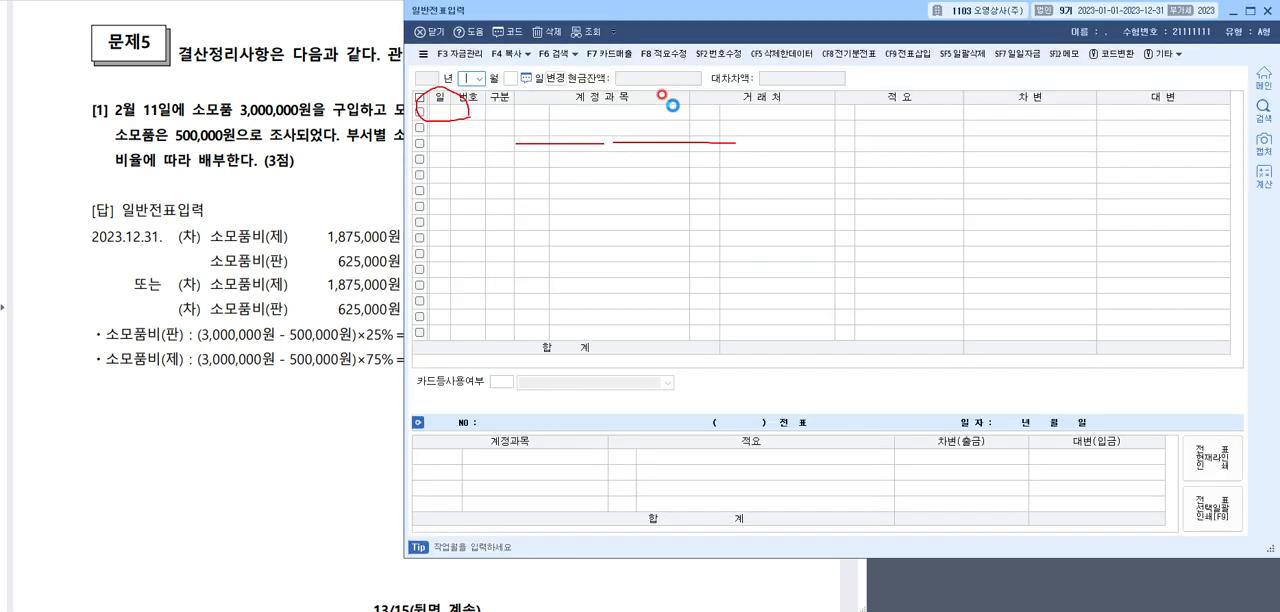
{"action": "left_click", "coordinate": [674, 110]}
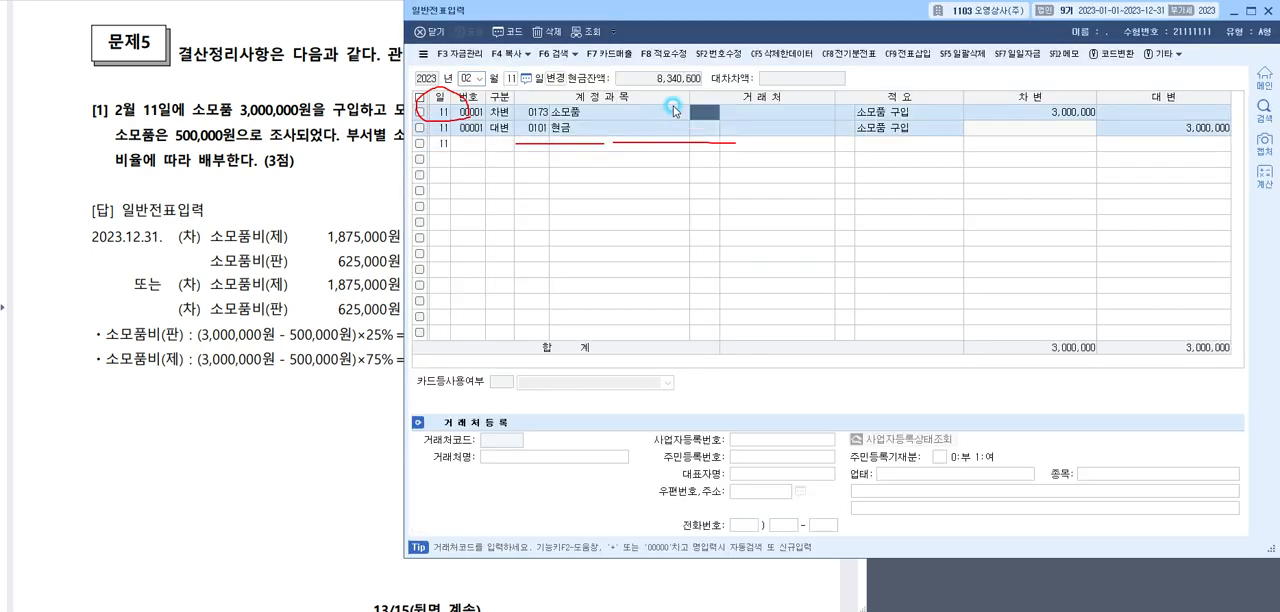
{"action": "left_click", "coordinate": [988, 114]}
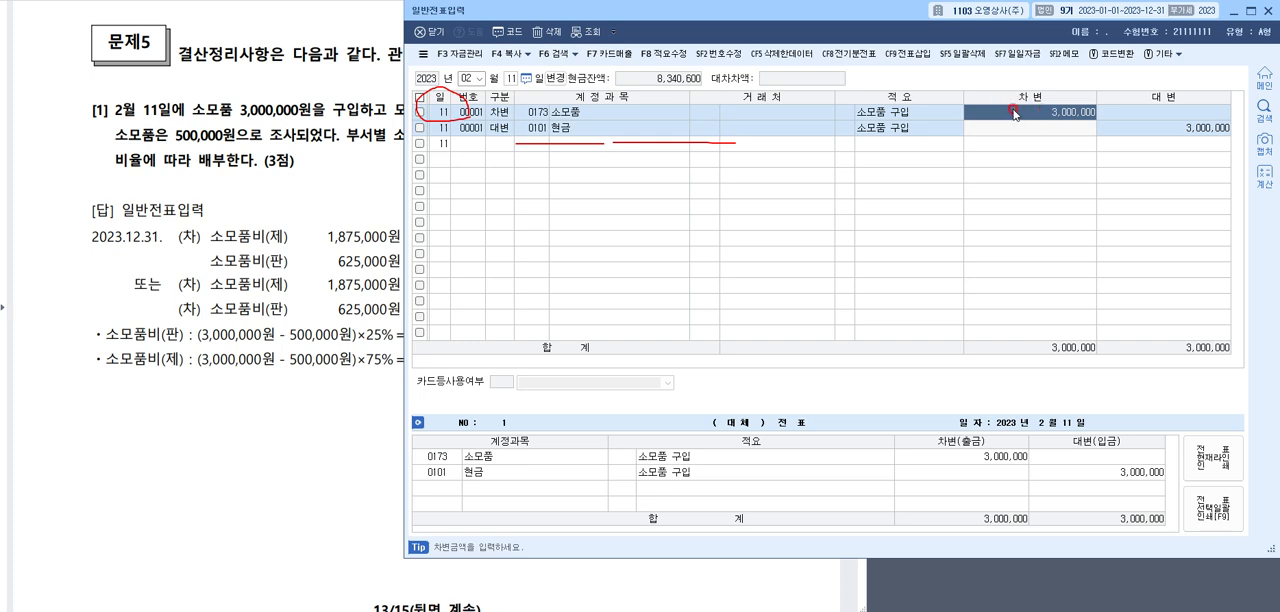
Back in question [1], write 250, mark the 25% and 75% 소모품비 calculations with their source amounts, and clear the pen marks
{"action": "left_click", "coordinate": [297, 163]}
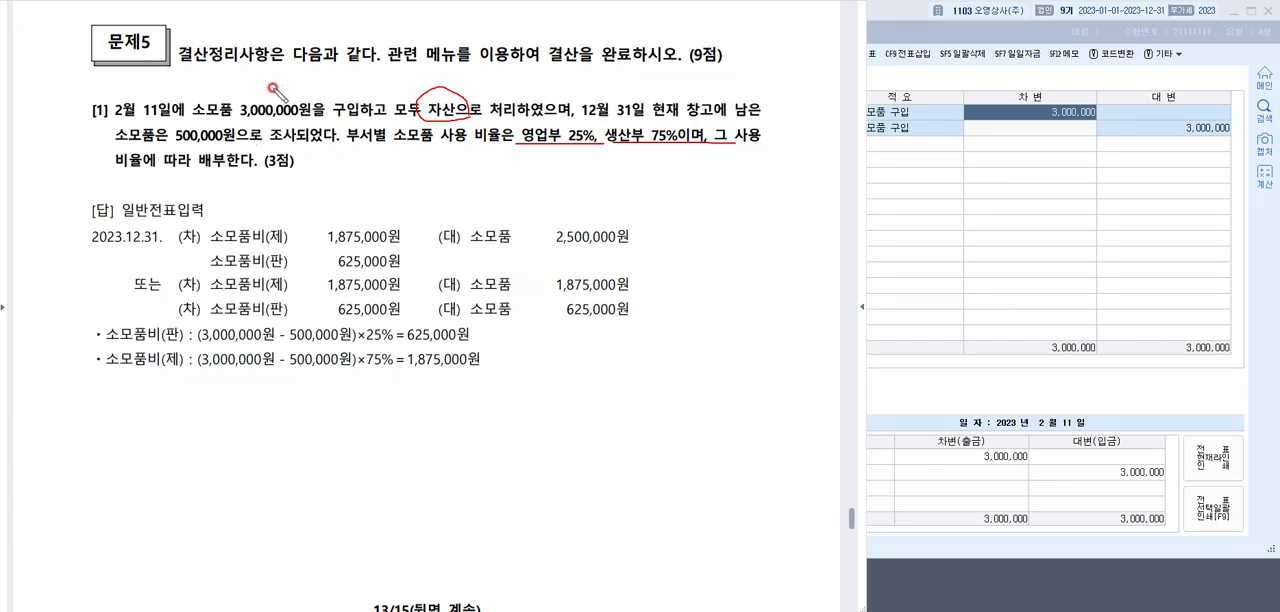
{"action": "left_click_drag", "start_coordinate": [335, 175], "coordinate": [385, 182]}
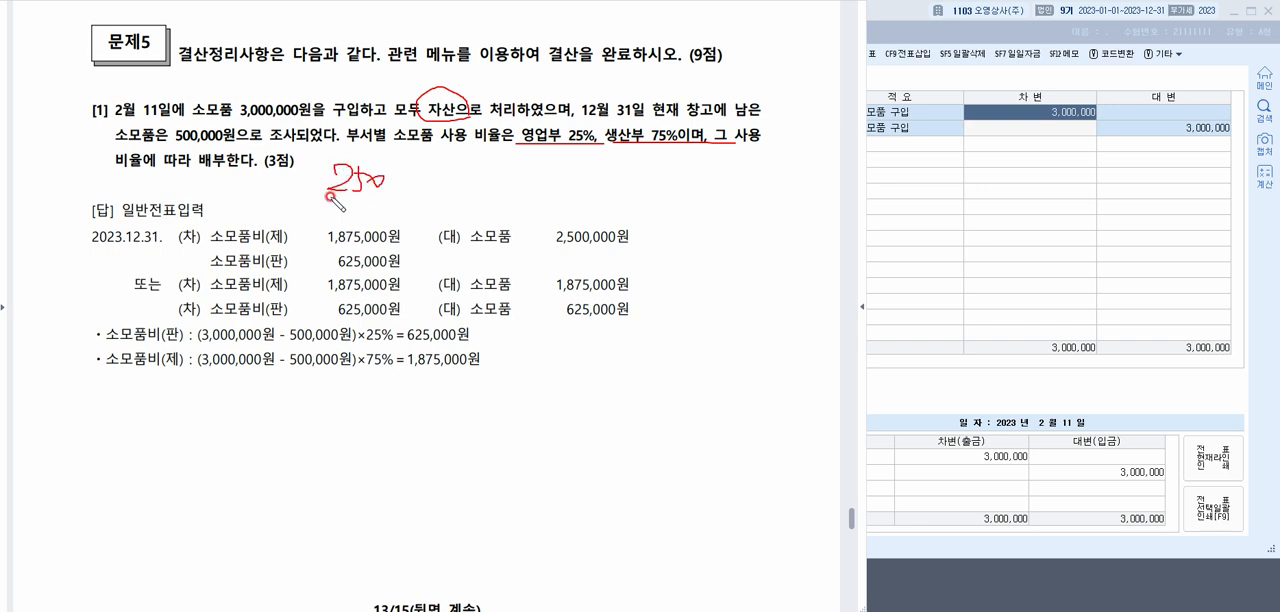
{"action": "mouse_move", "coordinate": [201, 346]}
{"action": "left_mouse_down"}
{"action": "mouse_move", "coordinate": [372, 350]}
{"action": "mouse_move", "coordinate": [392, 318]}
{"action": "mouse_move", "coordinate": [398, 342]}
{"action": "mouse_move", "coordinate": [420, 350]}
{"action": "mouse_move", "coordinate": [471, 346]}
{"action": "left_mouse_up"}
{"action": "left_click_drag", "start_coordinate": [168, 315], "coordinate": [185, 304]}
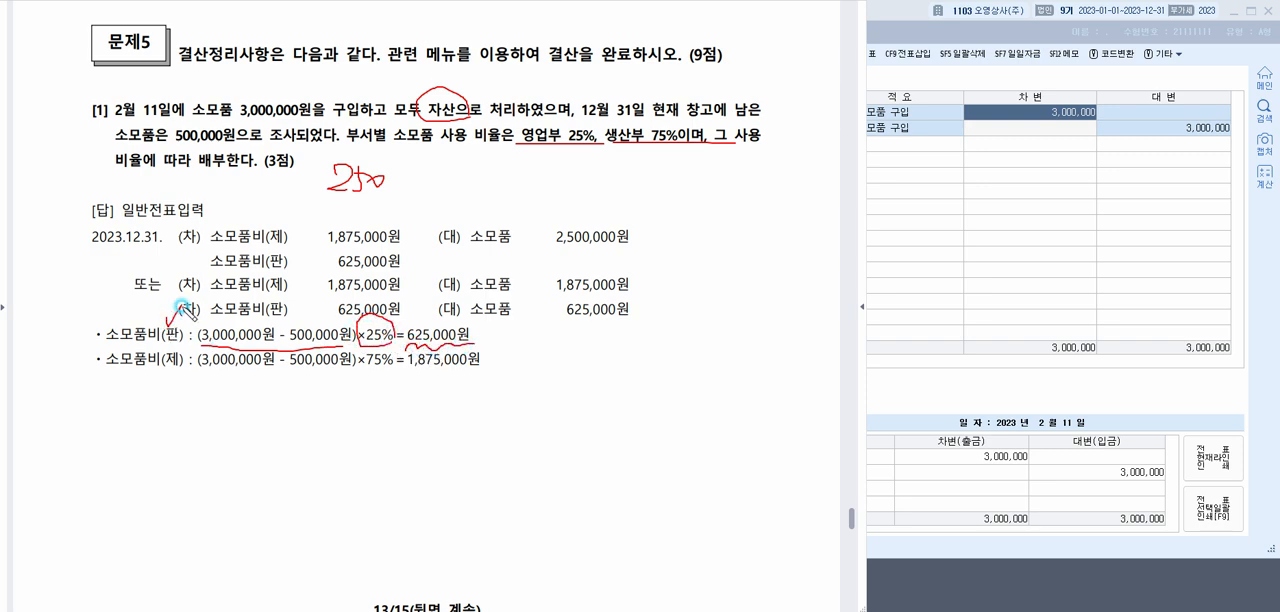
{"action": "mouse_move", "coordinate": [205, 369]}
{"action": "left_mouse_down"}
{"action": "mouse_move", "coordinate": [355, 369]}
{"action": "mouse_move", "coordinate": [378, 345]}
{"action": "mouse_move", "coordinate": [415, 378]}
{"action": "mouse_move", "coordinate": [488, 357]}
{"action": "left_mouse_up"}
{"action": "mouse_move", "coordinate": [163, 330]}
{"action": "left_mouse_down"}
{"action": "mouse_move", "coordinate": [170, 350]}
{"action": "mouse_move", "coordinate": [185, 316]}
{"action": "left_mouse_up"}
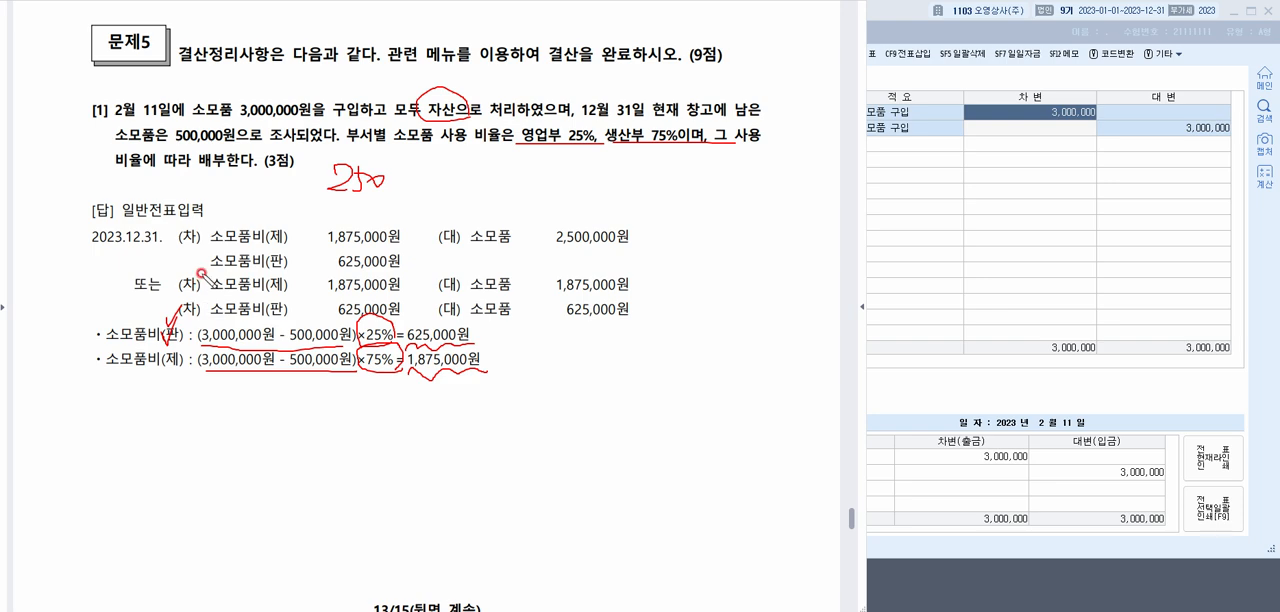
{"action": "mouse_move", "coordinate": [338, 121]}
{"action": "left_mouse_down"}
{"action": "mouse_move", "coordinate": [251, 88]}
{"action": "mouse_move", "coordinate": [235, 150]}
{"action": "mouse_move", "coordinate": [188, 116]}
{"action": "mouse_move", "coordinate": [230, 148]}
{"action": "left_mouse_up"}
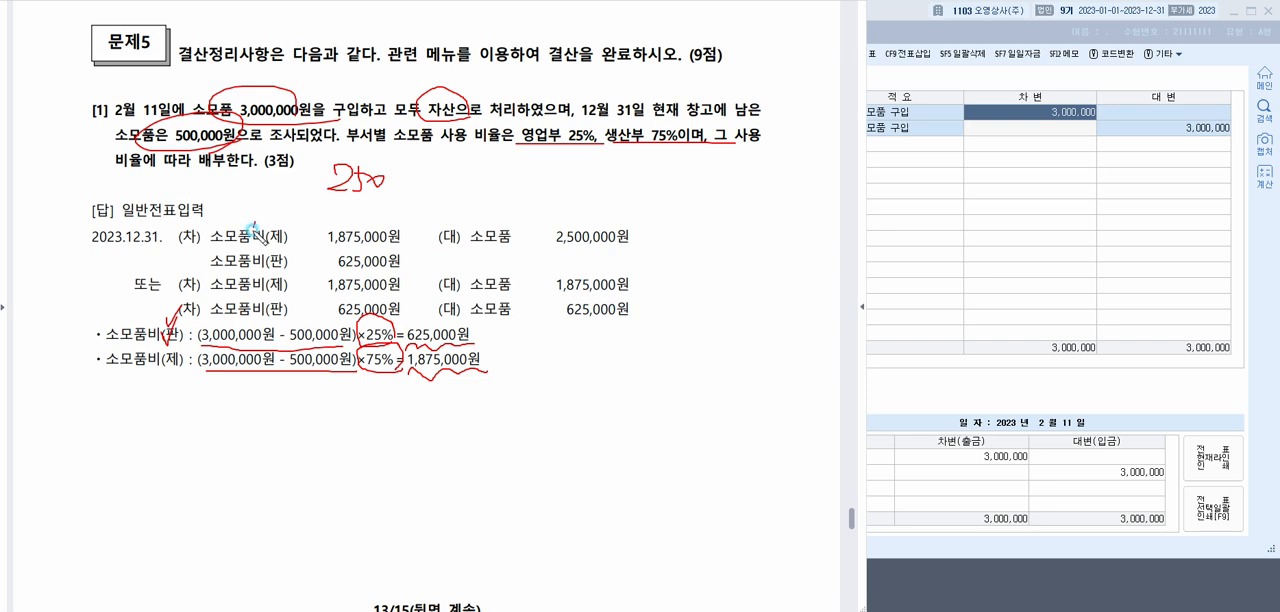
{"action": "mouse_move", "coordinate": [252, 230]}
{"action": "left_mouse_down"}
{"action": "mouse_move", "coordinate": [268, 250]}
{"action": "mouse_move", "coordinate": [252, 222]}
{"action": "left_mouse_up"}
{"action": "mouse_move", "coordinate": [426, 190]}
{"action": "left_mouse_down"}
{"action": "mouse_move", "coordinate": [325, 150]}
{"action": "mouse_move", "coordinate": [413, 213]}
{"action": "mouse_move", "coordinate": [557, 141]}
{"action": "left_mouse_up"}
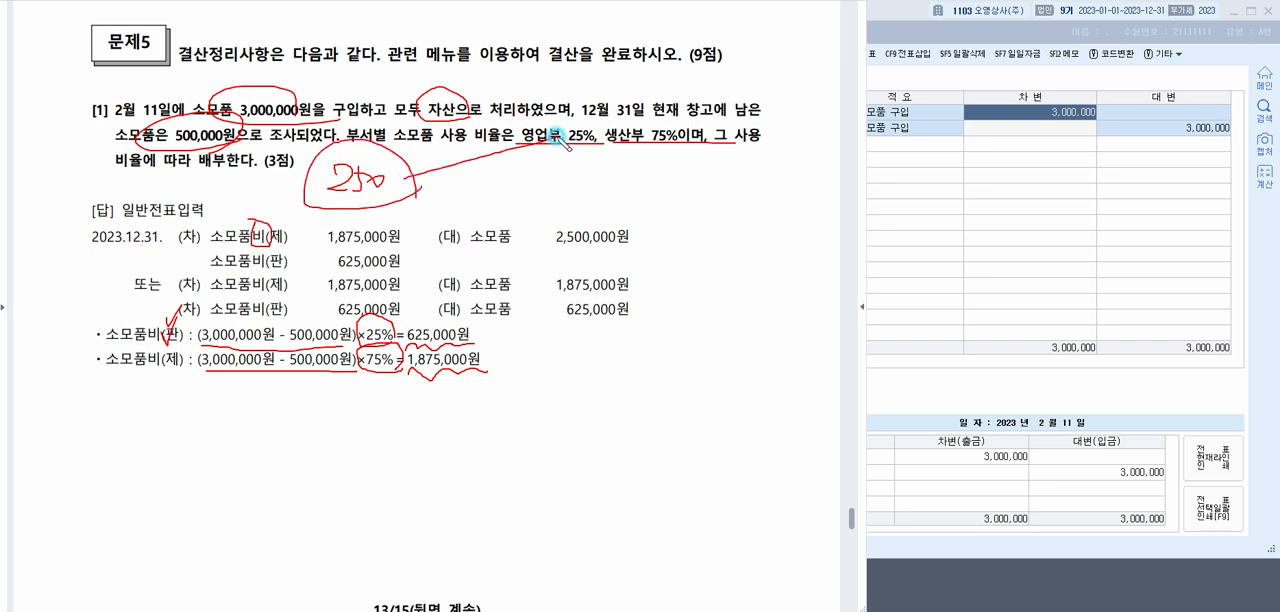
{"action": "left_click_drag", "start_coordinate": [408, 183], "coordinate": [686, 145]}
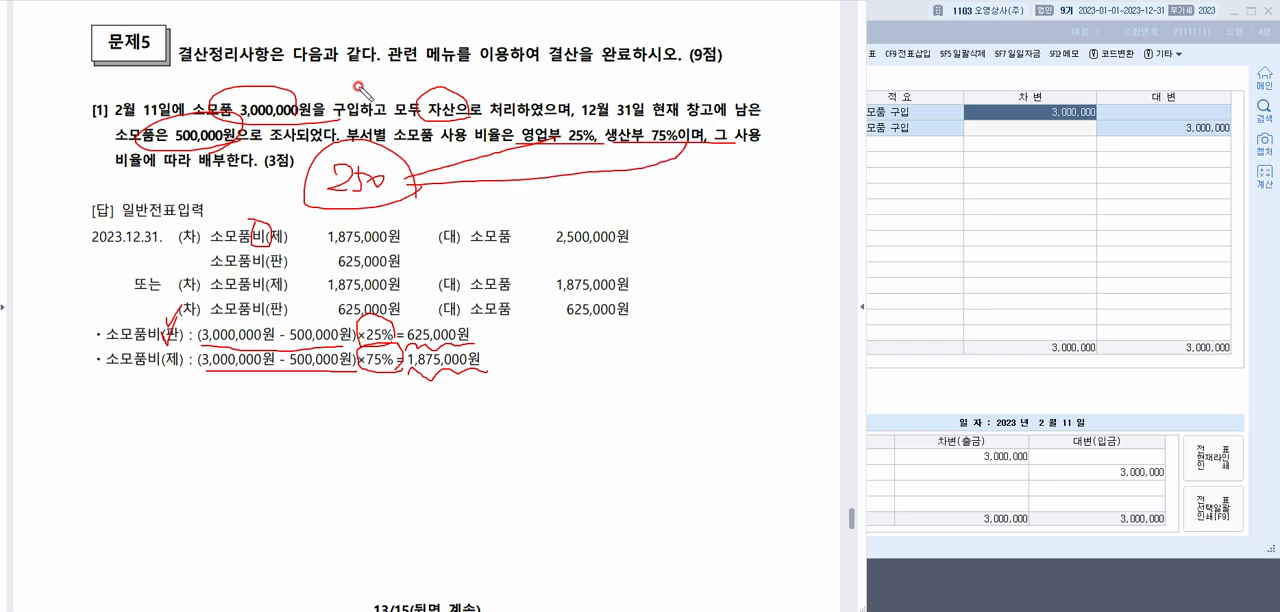
{"action": "left_click", "coordinate": [367, 1]}
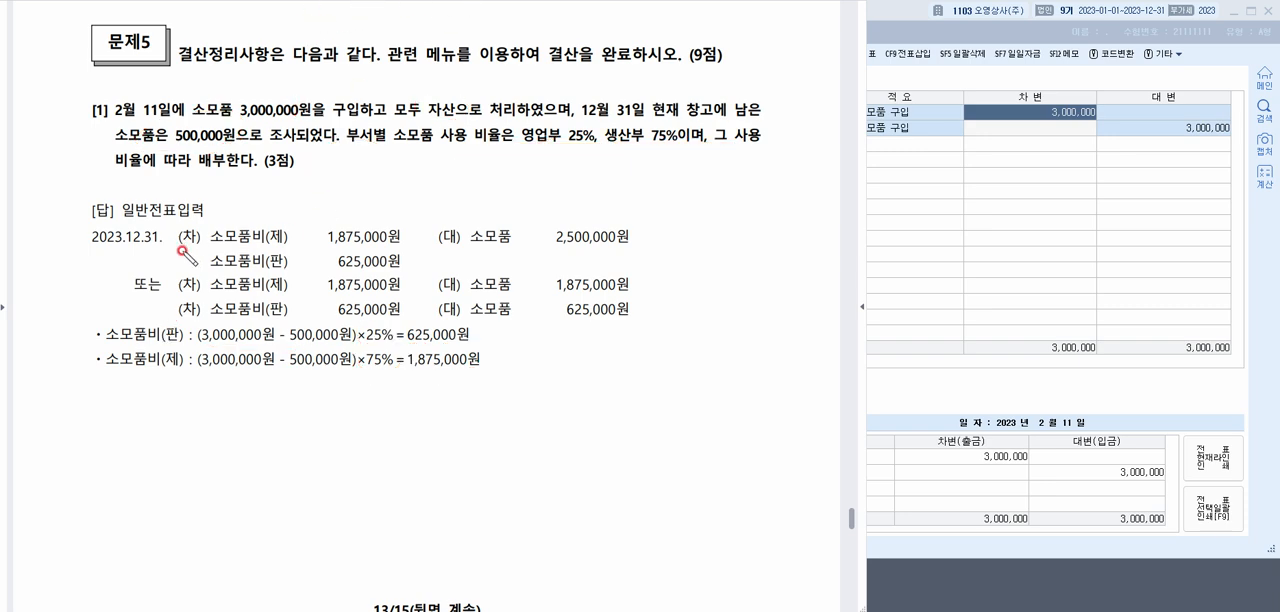
Underline the 소모품비(판) answer line and start a 차변 line dated 12월 31일 in 일반전표입력
{"action": "left_click_drag", "start_coordinate": [212, 269], "coordinate": [617, 249]}
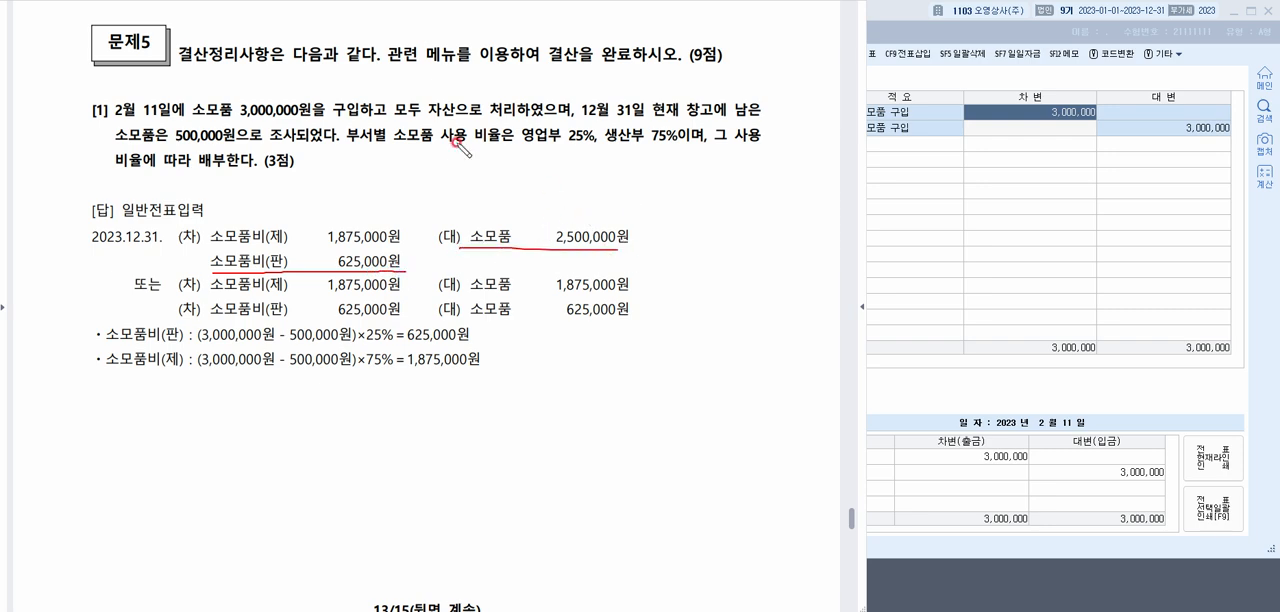
{"action": "left_click", "coordinate": [1022, 210]}
{"action": "left_click", "coordinate": [464, 77]}
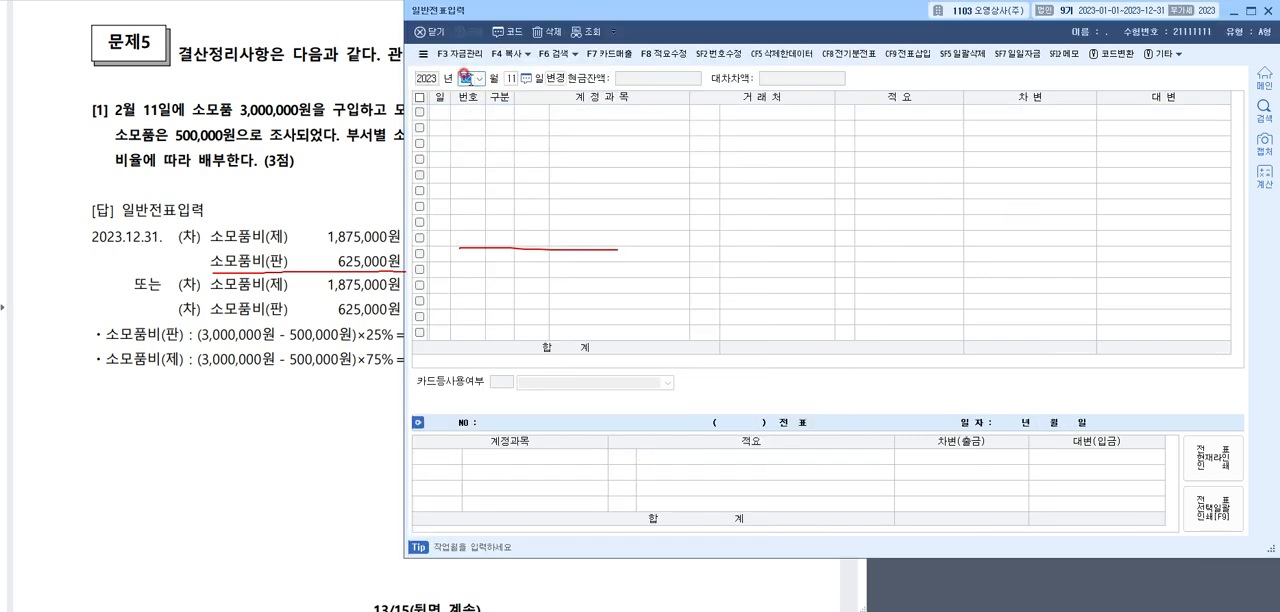
{"action": "type", "text": "313"}
Enter the debit to 0530 소모품비 (제조원가) for 1,875,000 in the 12월 31일 closing entry
{"action": "key", "text": "F2"}
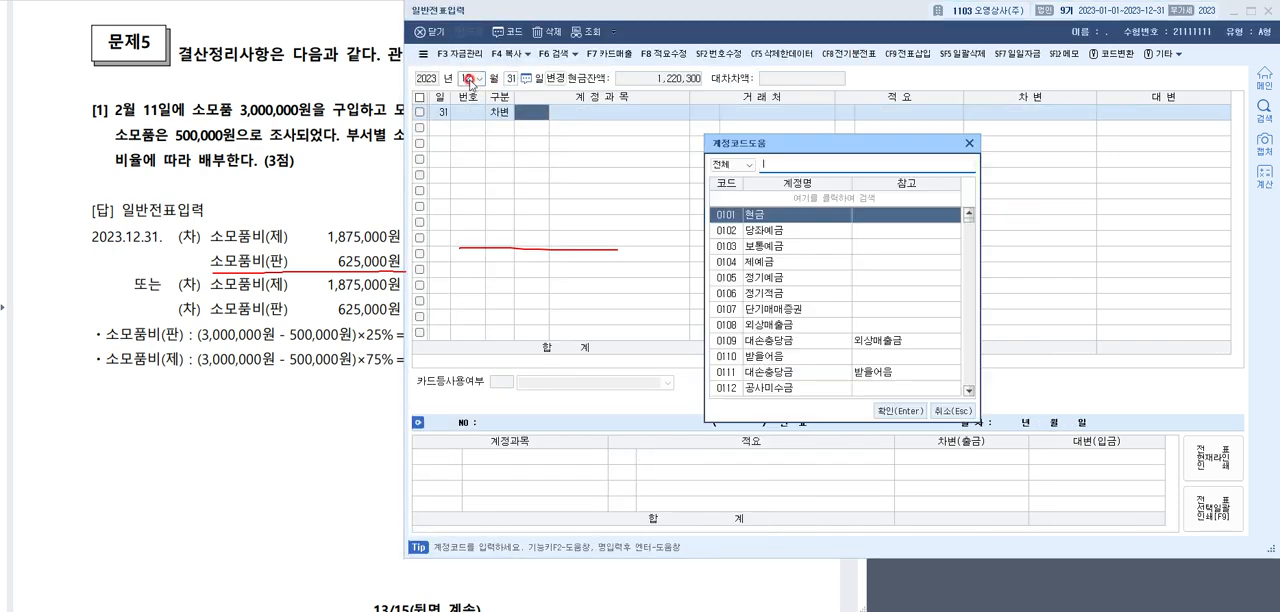
{"action": "type", "text": "소모품비"}
{"action": "key", "text": "Return"}
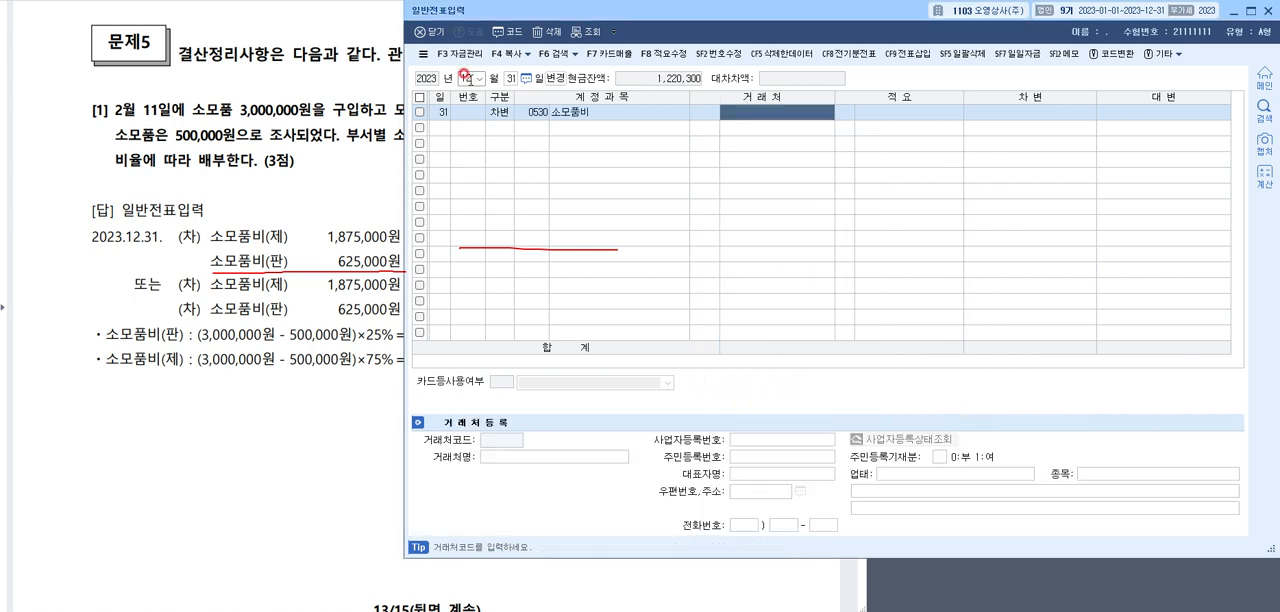
{"action": "key", "text": "Return"}
{"action": "key", "text": "Return"}
{"action": "type", "text": "1,875"}
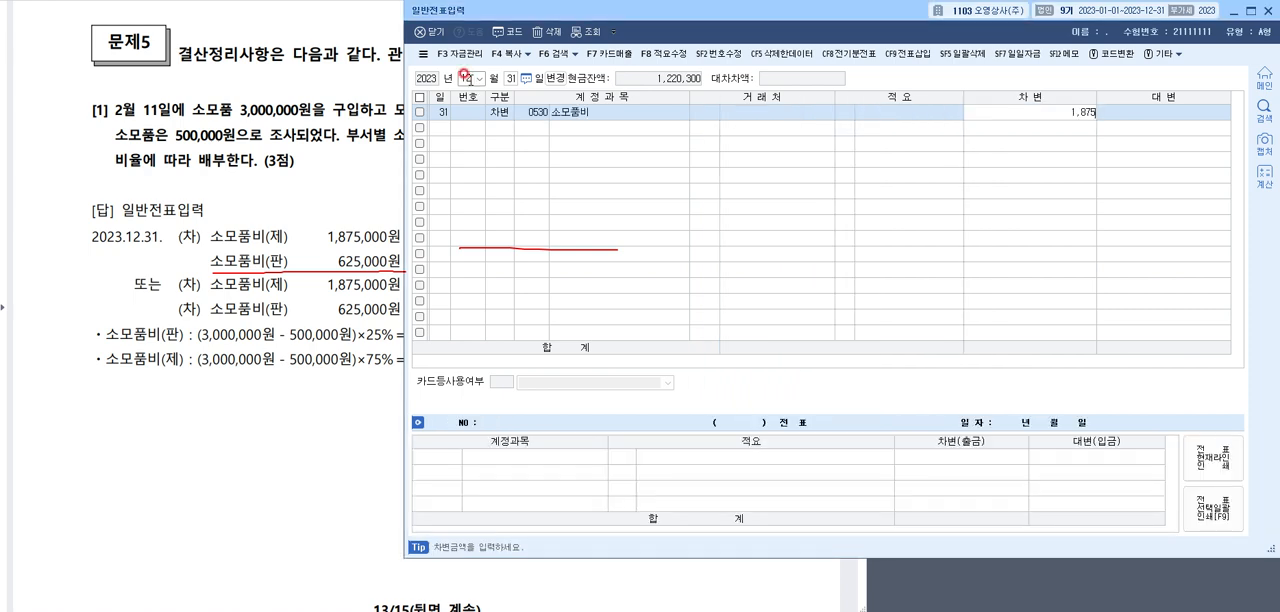
{"action": "type", "text": ",000"}
{"action": "key", "text": "Return"}
Add a second debit line to 0830 소모품비 (판매관리비) for 625,000
{"action": "type", "text": "3"}
{"action": "key", "text": "F2"}
{"action": "type", "text": "ㅅ"}
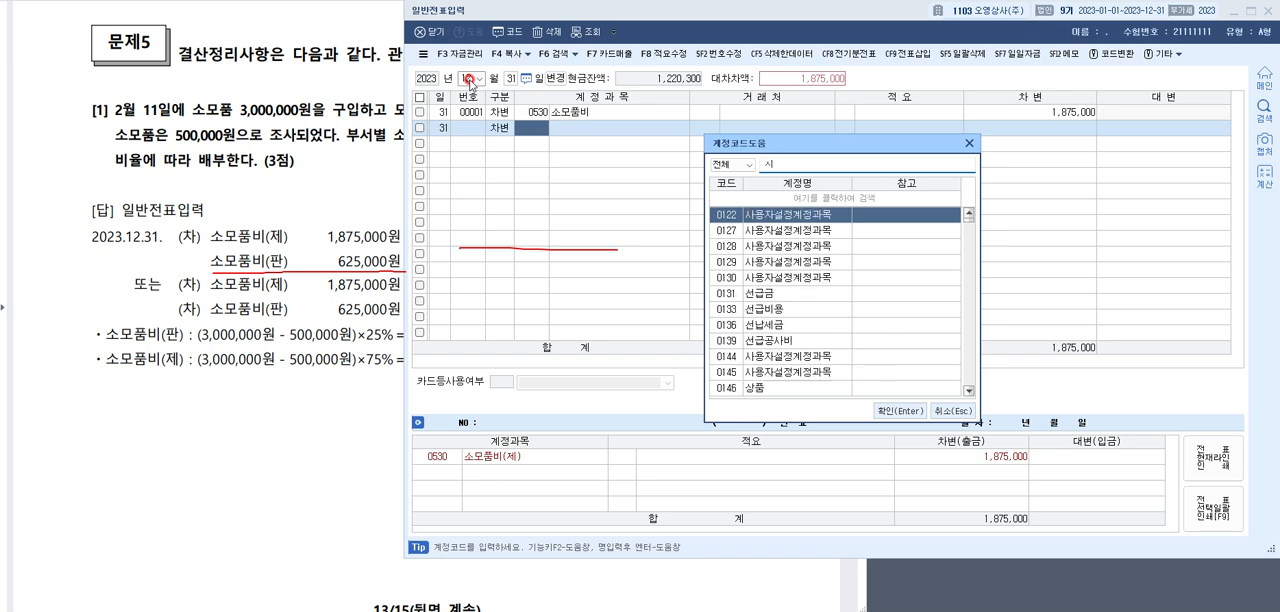
{"action": "type", "text": "ㅗㅁ"}
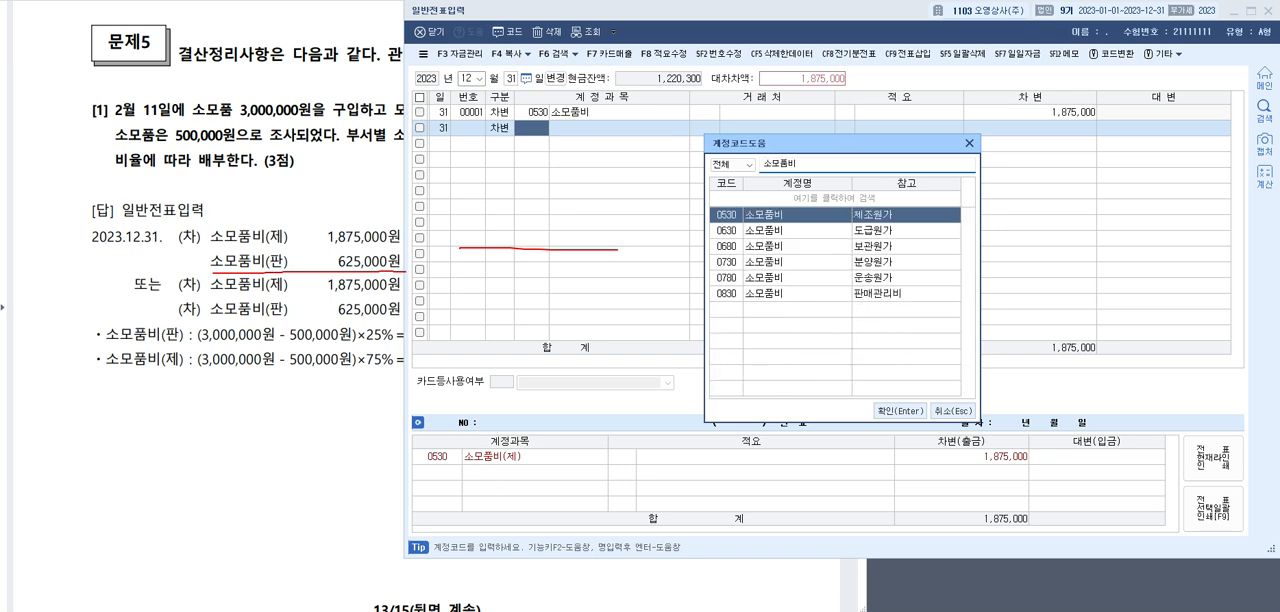
{"action": "key", "text": "Down"}
{"action": "key", "text": "Down"}
{"action": "key", "text": "Down"}
{"action": "key", "text": "Down"}
{"action": "key", "text": "Down"}
{"action": "key", "text": "Return"}
{"action": "key", "text": "Return"}
{"action": "key", "text": "Return"}
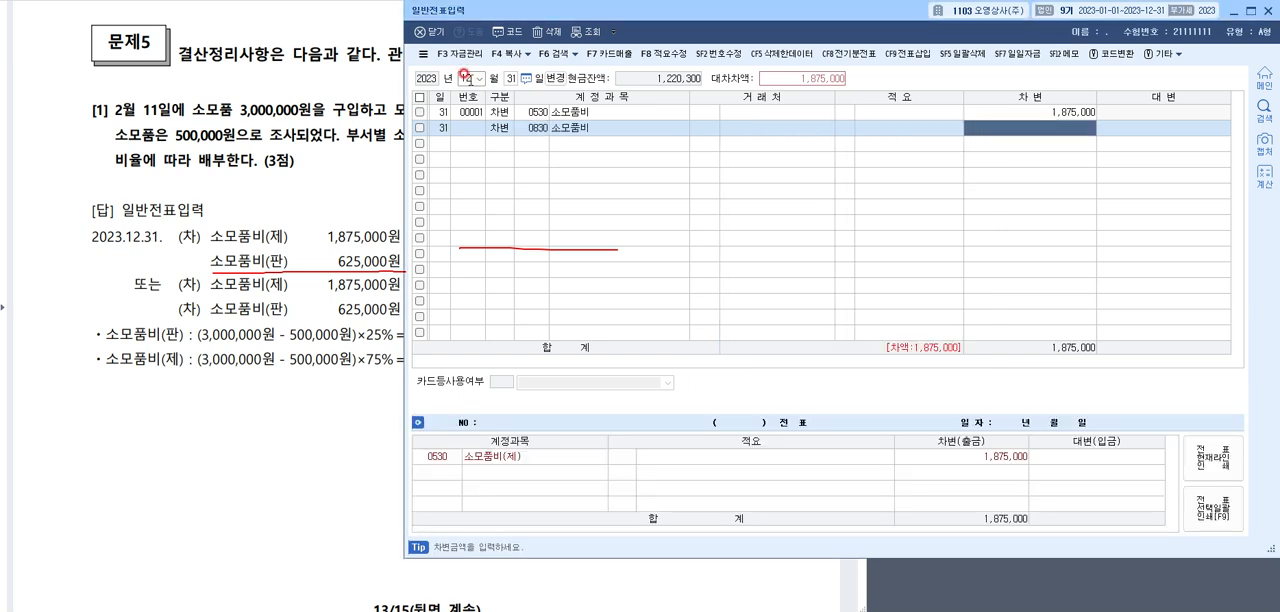
{"action": "type", "text": "625,000"}
Credit 0173 소모품 for 2,500,000 in the closing entry, then clear the pen mark and close 일반전표입력
{"action": "key", "text": "Return"}
{"action": "type", "text": "4"}
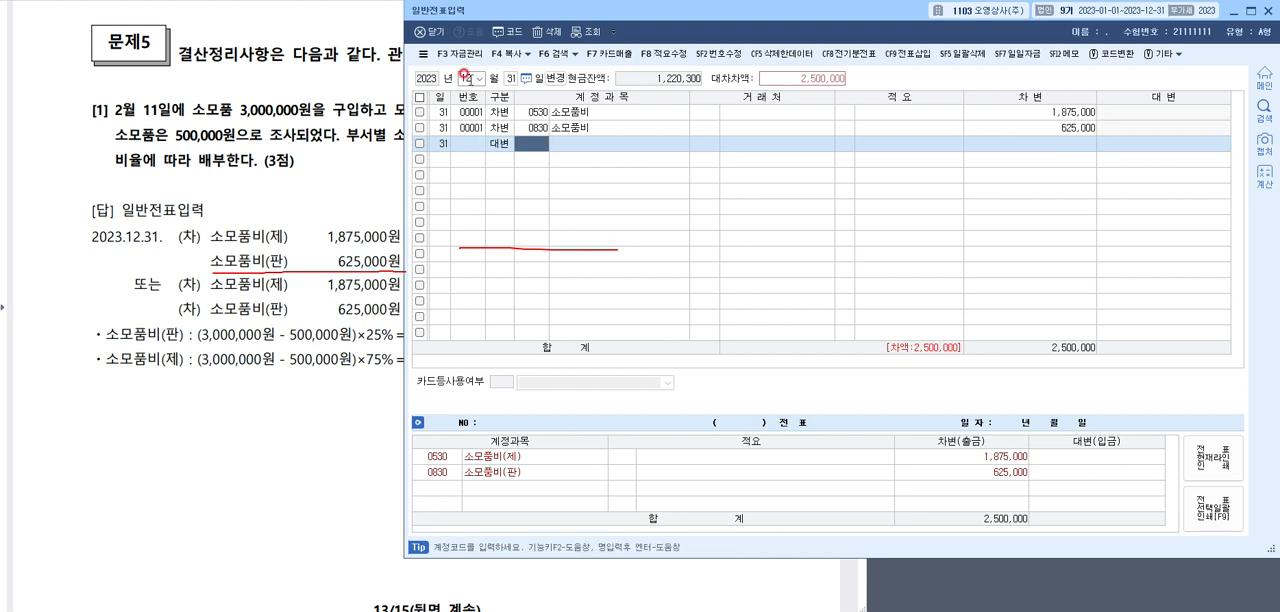
{"action": "key", "text": "F2"}
{"action": "type", "text": "소모품"}
{"action": "key", "text": "Return"}
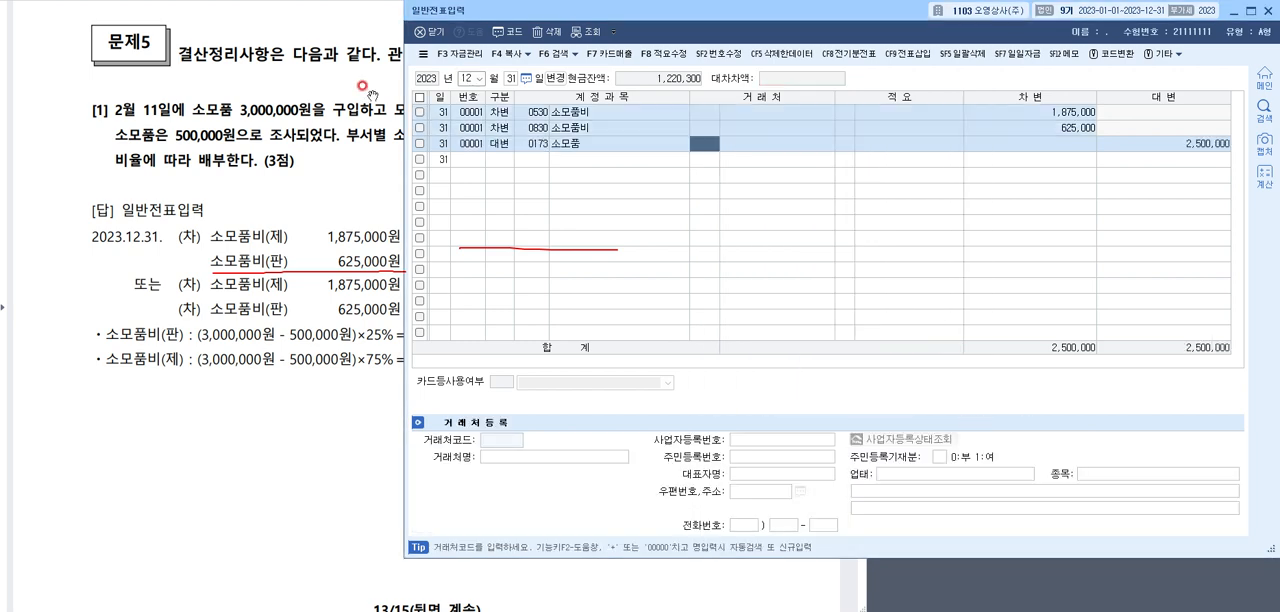
{"action": "left_click", "coordinate": [535, 145]}
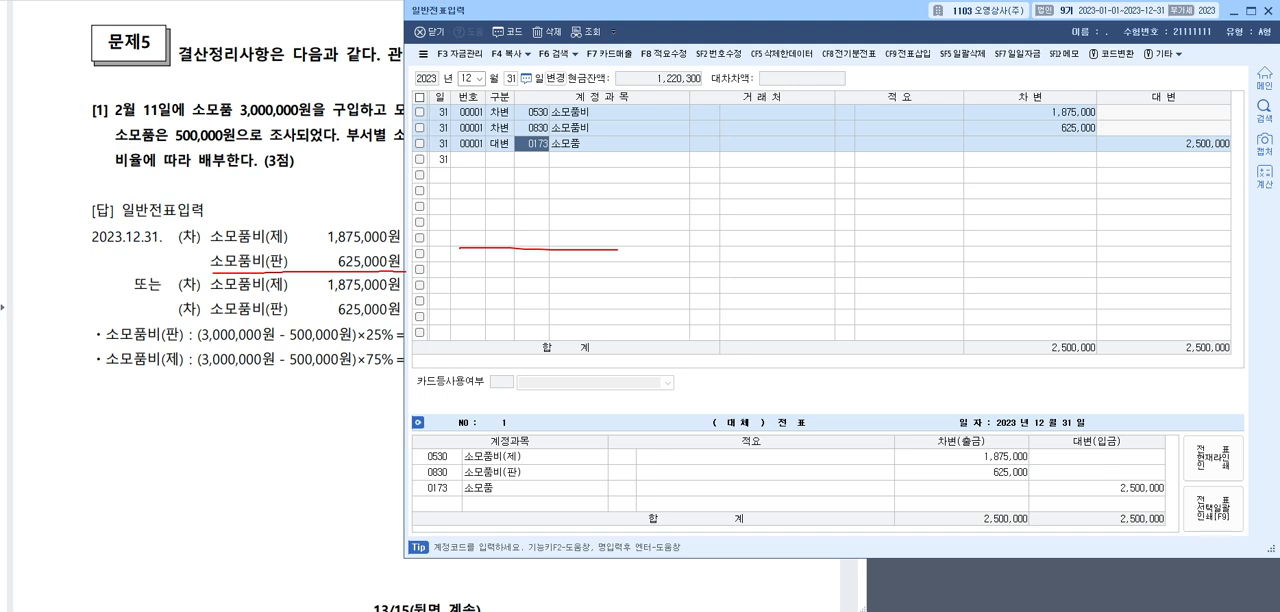
{"action": "key", "text": "Escape"}
{"action": "left_click", "coordinate": [519, 14]}
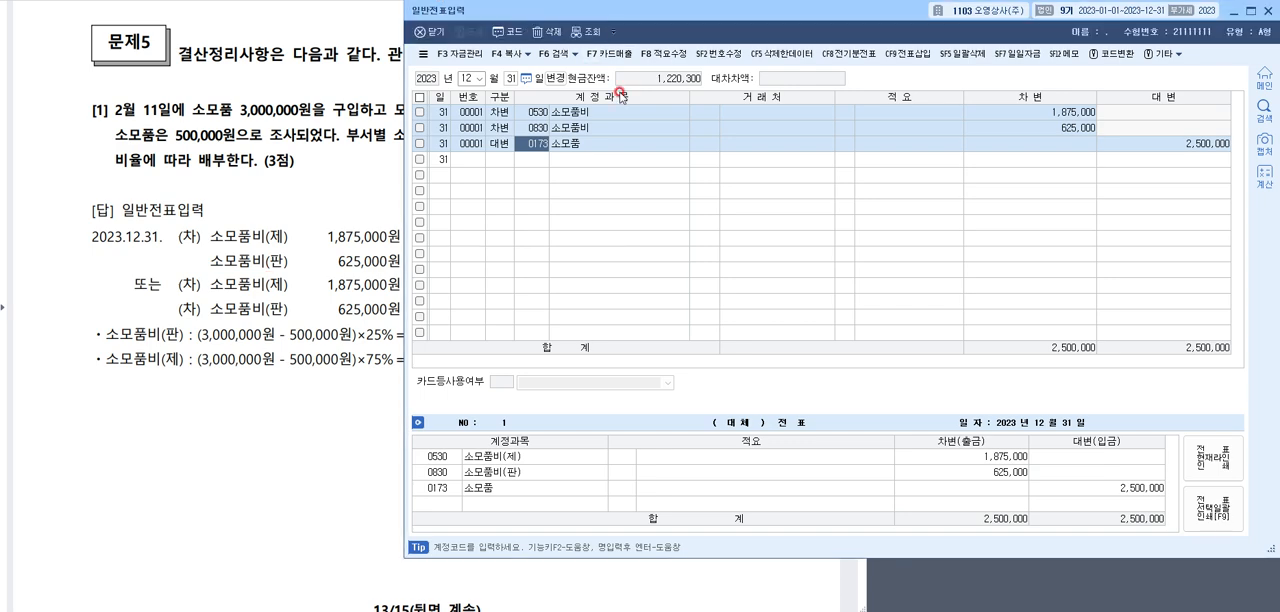
{"action": "left_click", "coordinate": [1268, 12]}
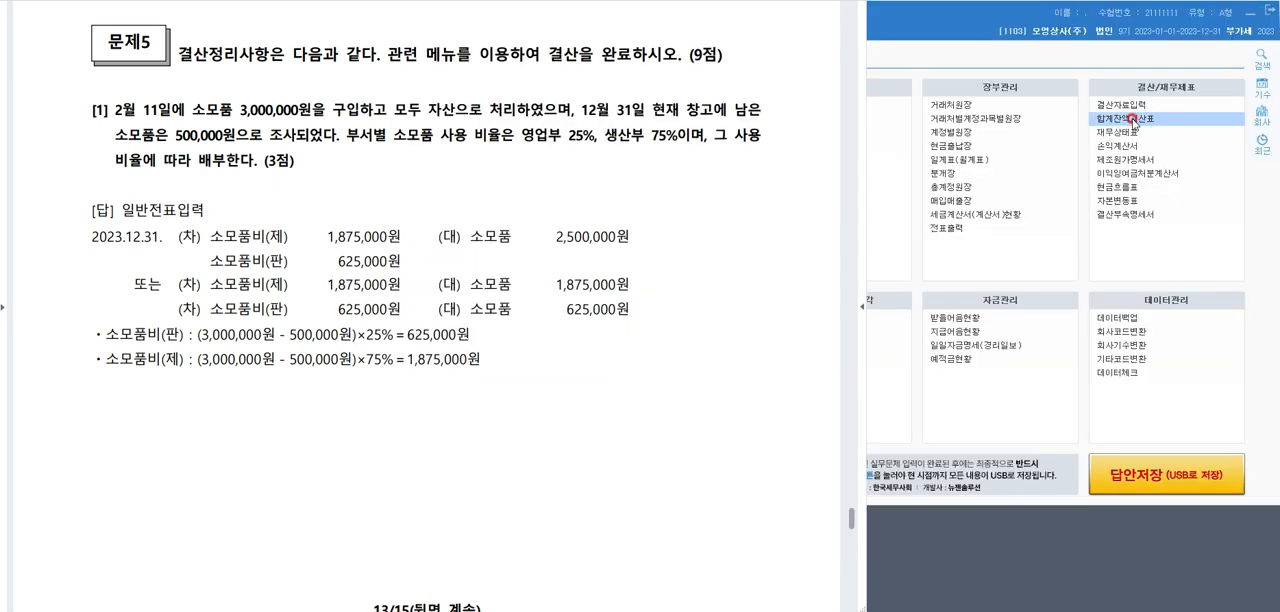
Check the 소모품 balance in 합계잔액시산표 at 12월 31일 and close the report
{"action": "left_click", "coordinate": [1133, 120]}
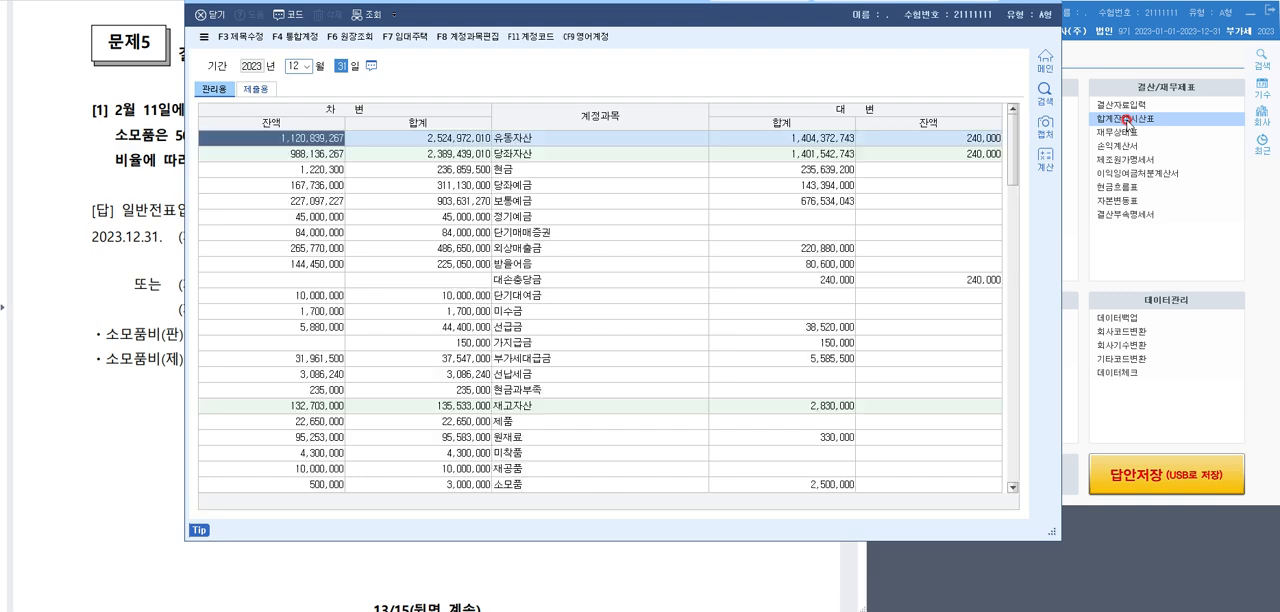
{"action": "left_click", "coordinate": [601, 282]}
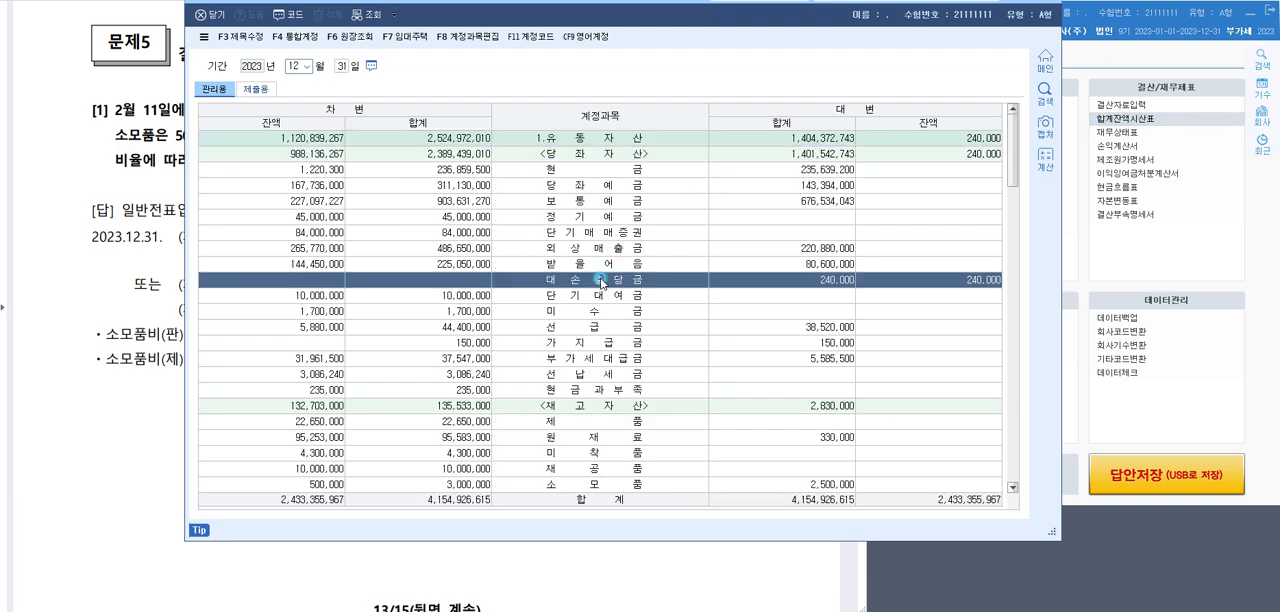
{"action": "scroll", "coordinate": [629, 331], "scroll_direction": "down", "scroll_amount": 2}
{"action": "left_click", "coordinate": [617, 423]}
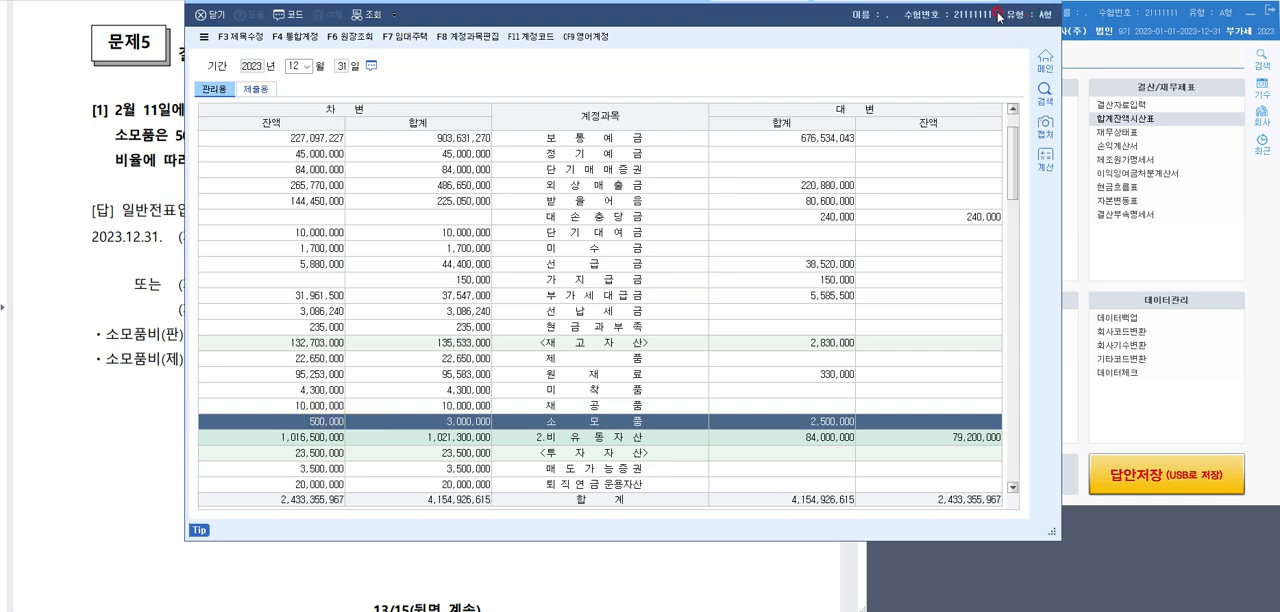
{"action": "left_click_drag", "start_coordinate": [998, 15], "coordinate": [996, 52]}
{"action": "left_click", "coordinate": [1050, 34]}
Show 문제5 question [2] in the exam document and underline the 현금과부족 phrase and the 150,000원 영업부 자동차 phrase
{"action": "left_click", "coordinate": [380, 213]}
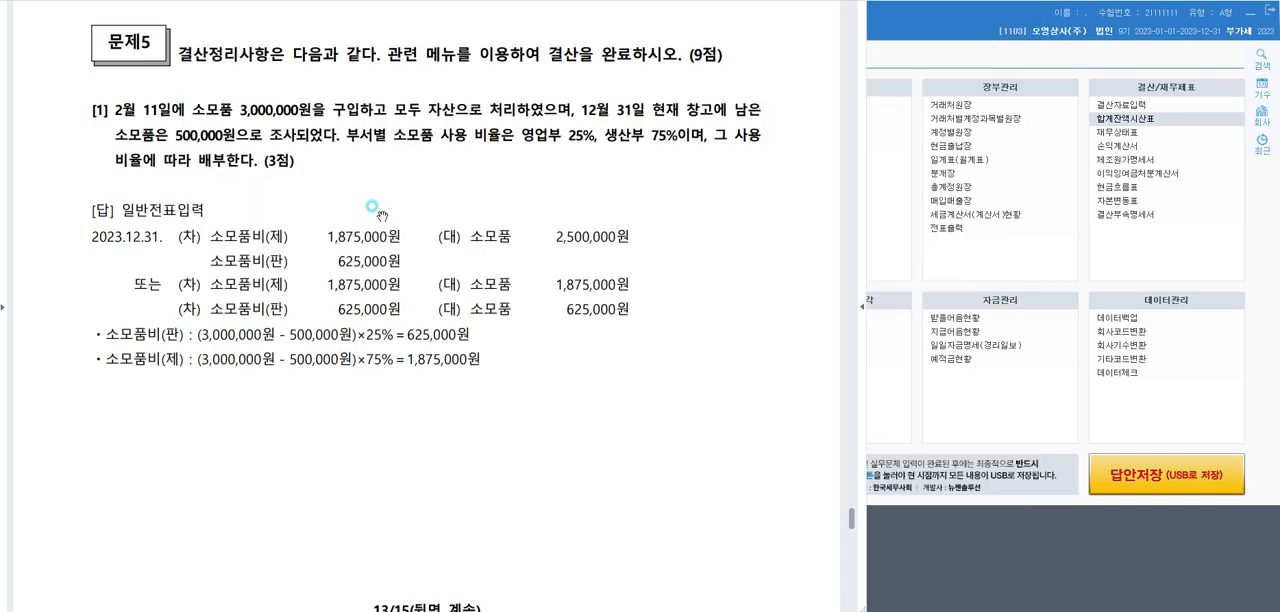
{"action": "scroll", "coordinate": [380, 212], "scroll_direction": "down", "scroll_amount": 15}
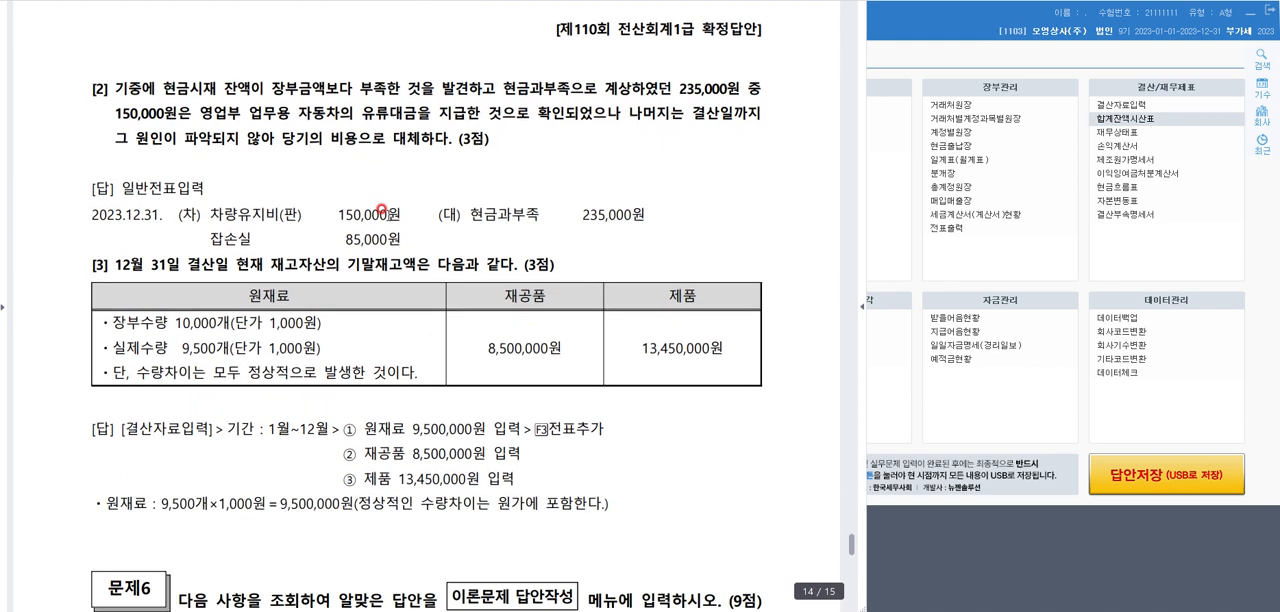
{"action": "scroll", "coordinate": [380, 210], "scroll_direction": "down", "scroll_amount": 1}
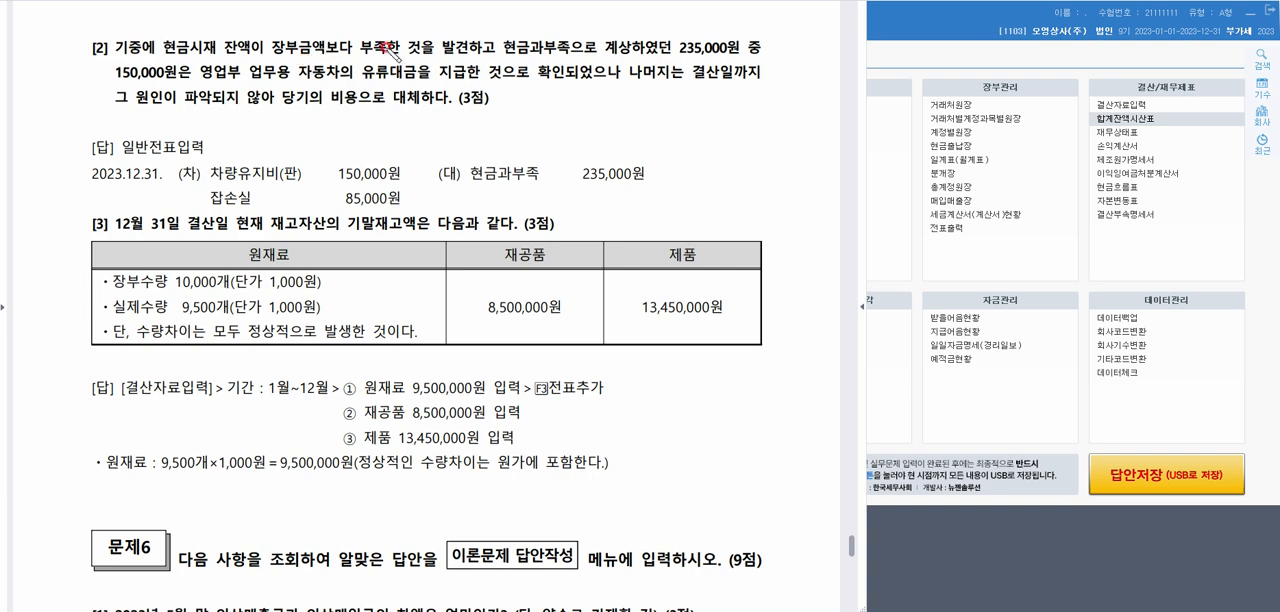
{"action": "left_click_drag", "start_coordinate": [500, 60], "coordinate": [628, 62]}
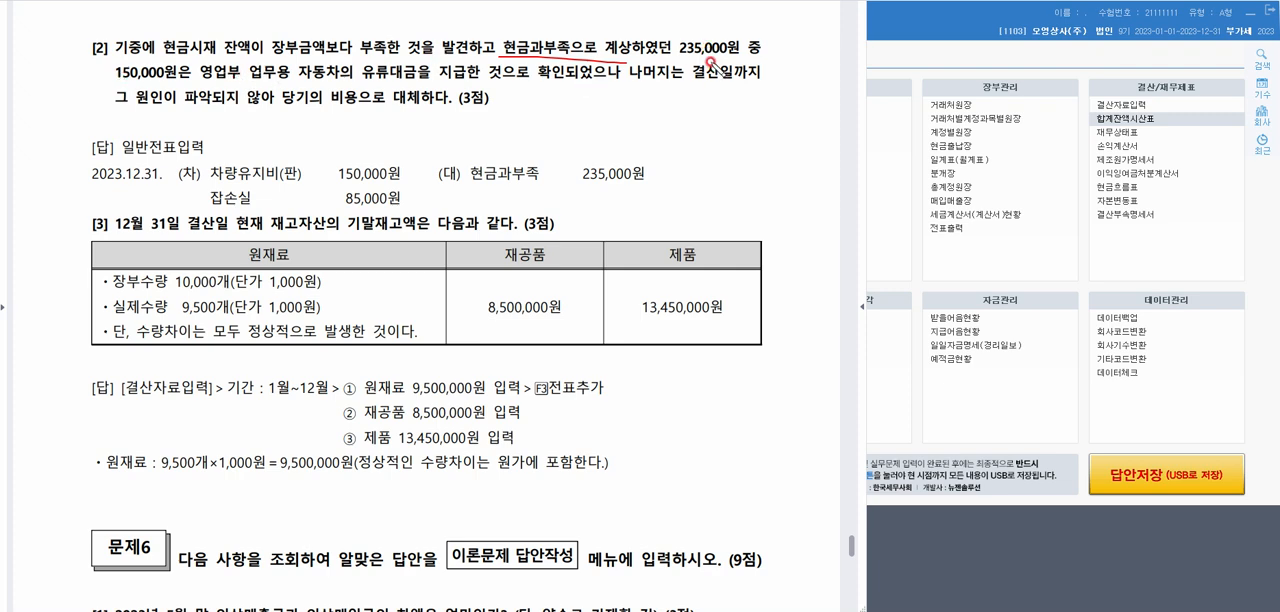
{"action": "left_click_drag", "start_coordinate": [111, 85], "coordinate": [352, 86]}
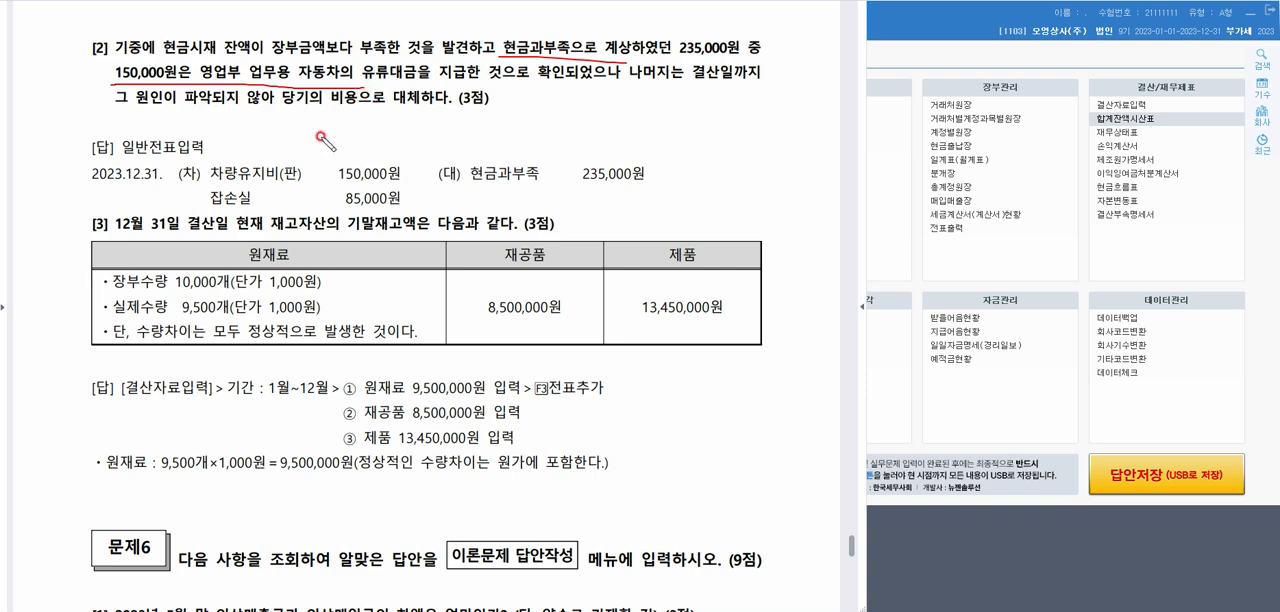
Circle 차량유지비(판) and 잡손실 in the answer, mark the 당기의 비용으로 대체 phrase and the 2023.12.31. date, and clear the pen marks
{"action": "mouse_move", "coordinate": [292, 186]}
{"action": "left_mouse_down"}
{"action": "mouse_move", "coordinate": [278, 186]}
{"action": "mouse_move", "coordinate": [326, 152]}
{"action": "mouse_move", "coordinate": [320, 182]}
{"action": "left_mouse_up"}
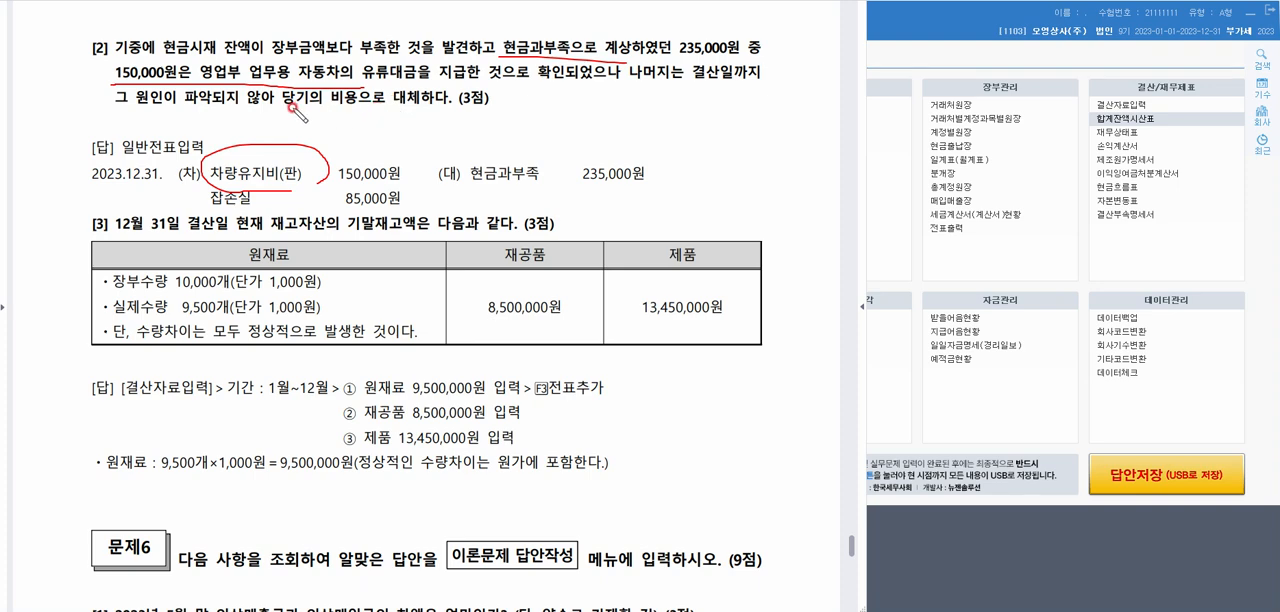
{"action": "left_click_drag", "start_coordinate": [282, 100], "coordinate": [492, 100]}
{"action": "mouse_move", "coordinate": [290, 185]}
{"action": "left_mouse_down"}
{"action": "mouse_move", "coordinate": [235, 188]}
{"action": "mouse_move", "coordinate": [265, 214]}
{"action": "mouse_move", "coordinate": [282, 187]}
{"action": "left_mouse_up"}
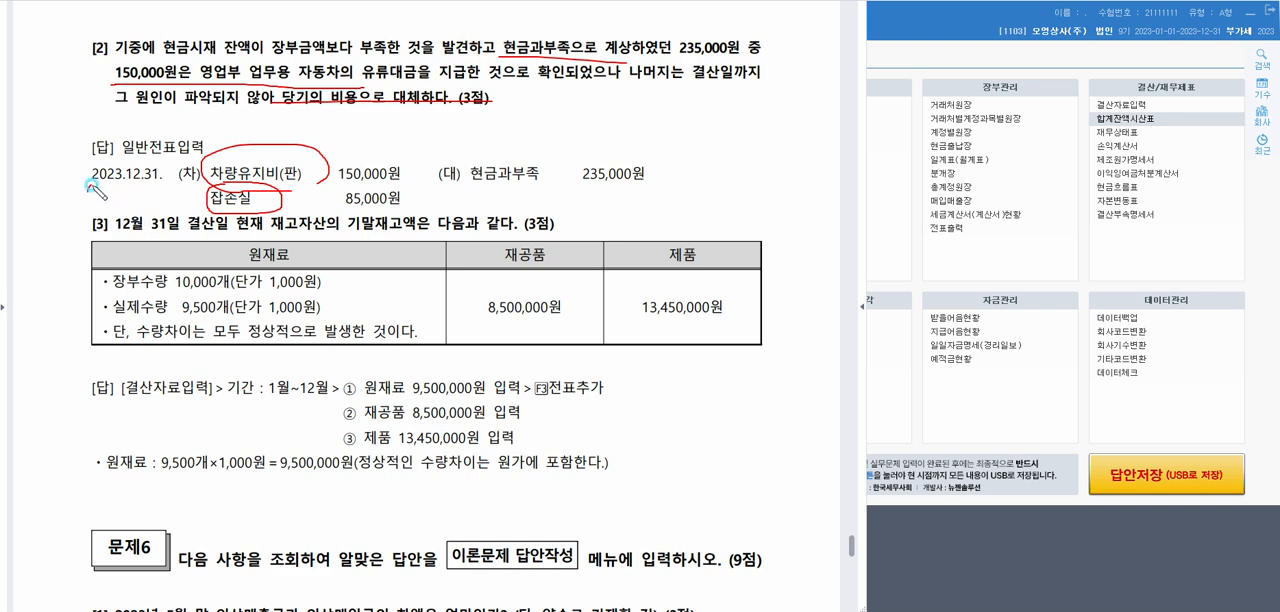
{"action": "left_click_drag", "start_coordinate": [90, 184], "coordinate": [160, 180]}
{"action": "key", "text": "Escape"}
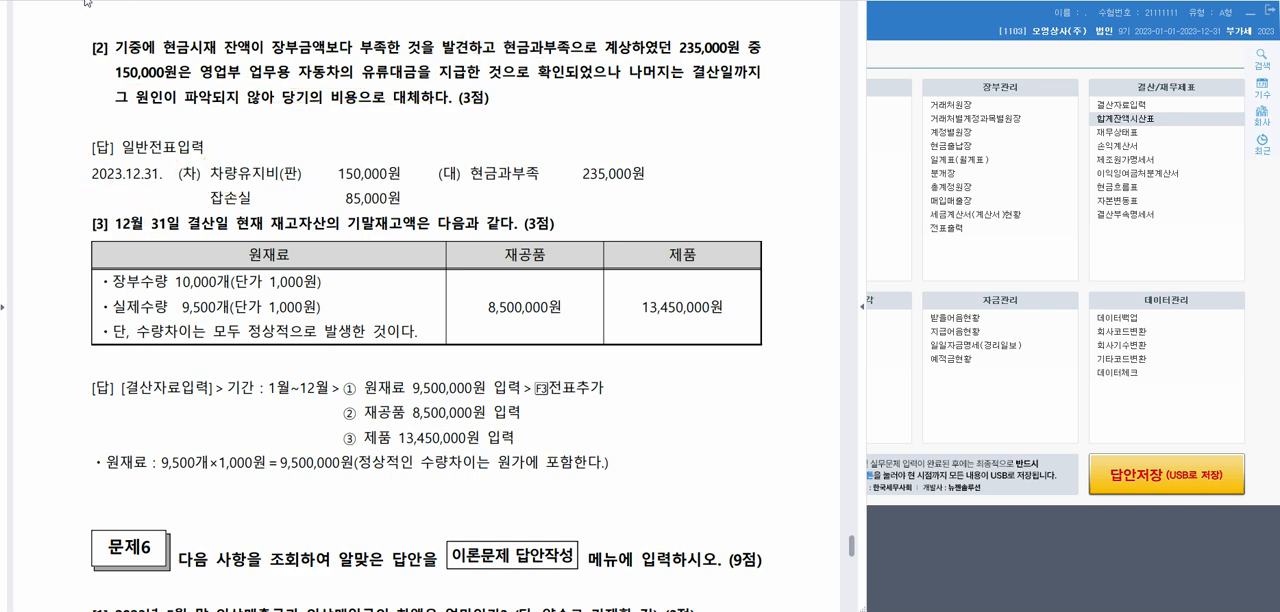
Reopen 일반전표입력 at 12월 31일 and start a new debit line with the 계정코드도움 account lookup
{"action": "left_click", "coordinate": [933, 52]}
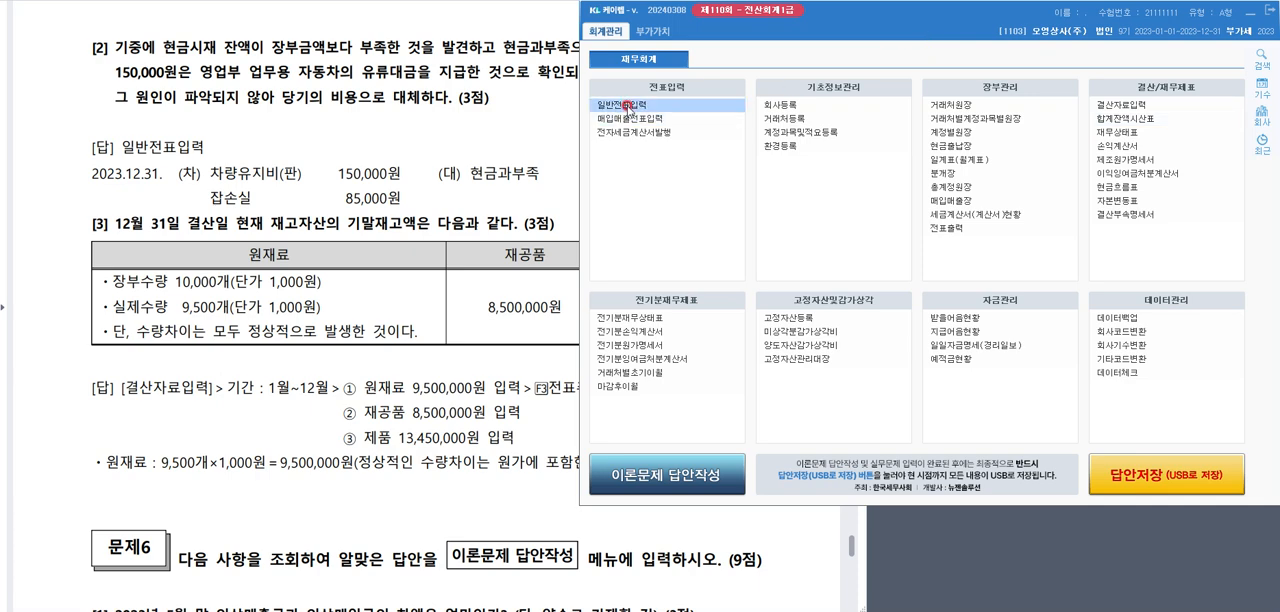
{"action": "left_click", "coordinate": [627, 105]}
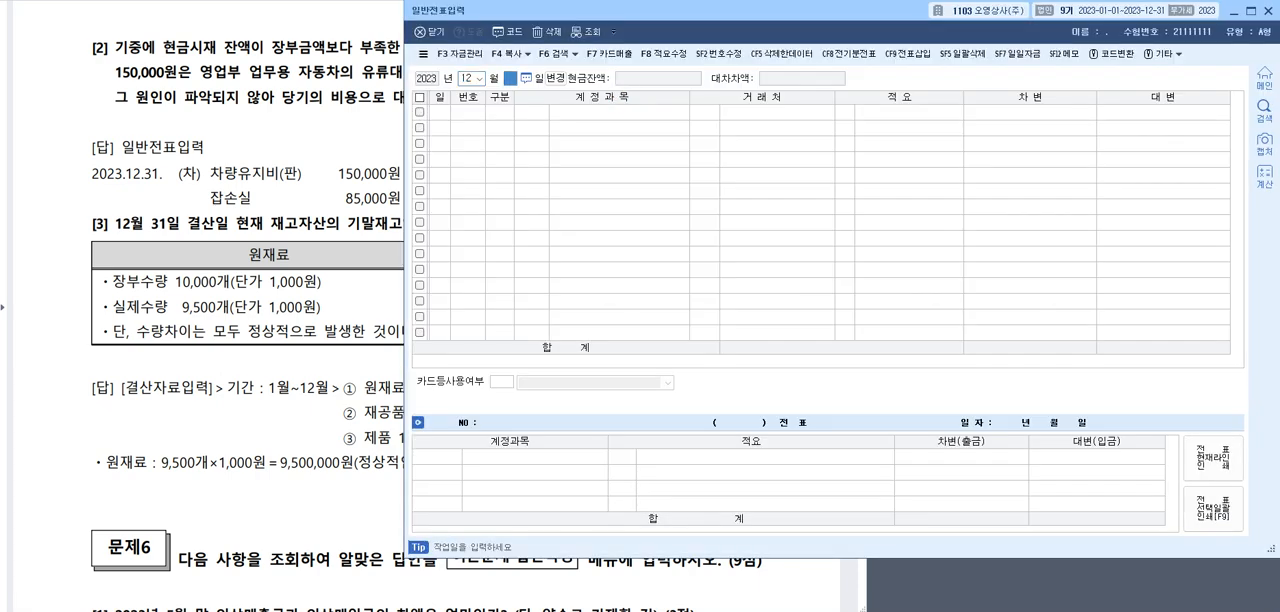
{"action": "type", "text": "31"}
{"action": "key", "text": "Return"}
{"action": "key", "text": "Return"}
{"action": "key", "text": "F2"}
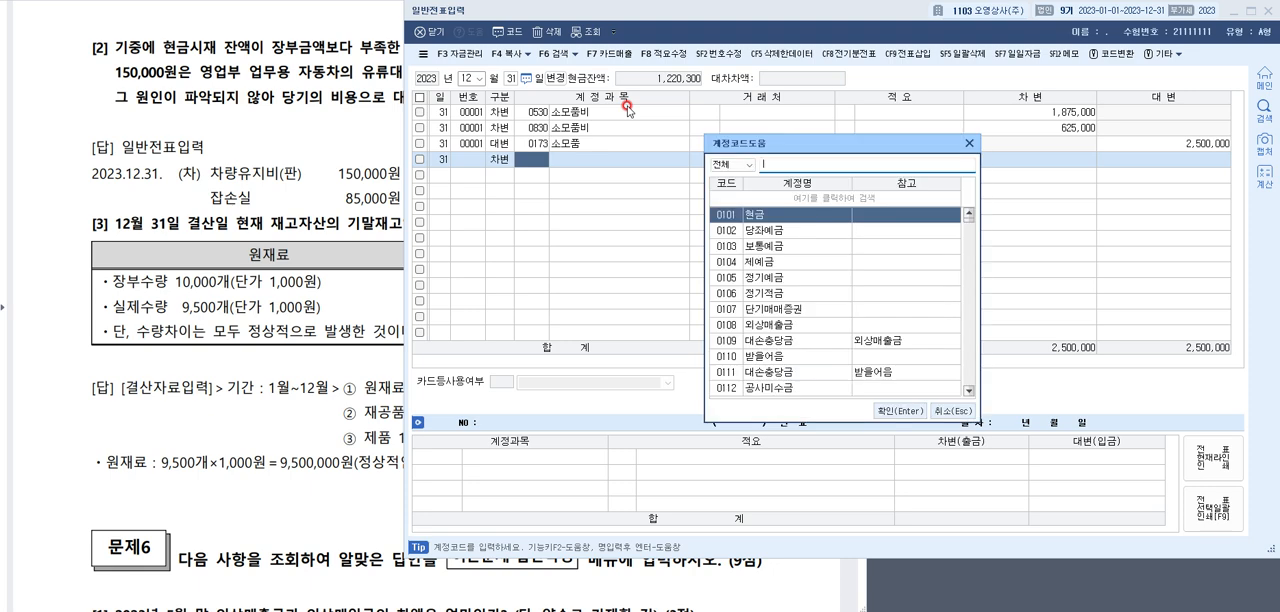
Enter 0822 차량유지비 (판매관리비) as the debit account with an amount of 15,000
{"action": "type", "text": "차량유지비"}
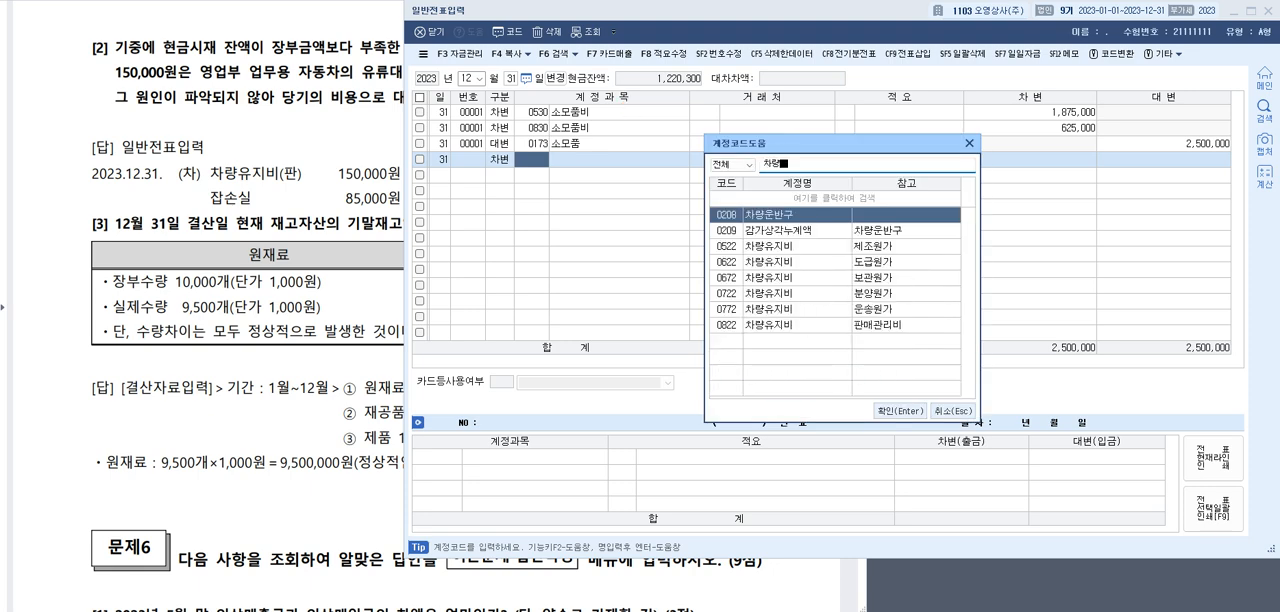
{"action": "key", "text": "Down"}
{"action": "key", "text": "Down"}
{"action": "key", "text": "Down"}
{"action": "key", "text": "Down"}
{"action": "key", "text": "Down"}
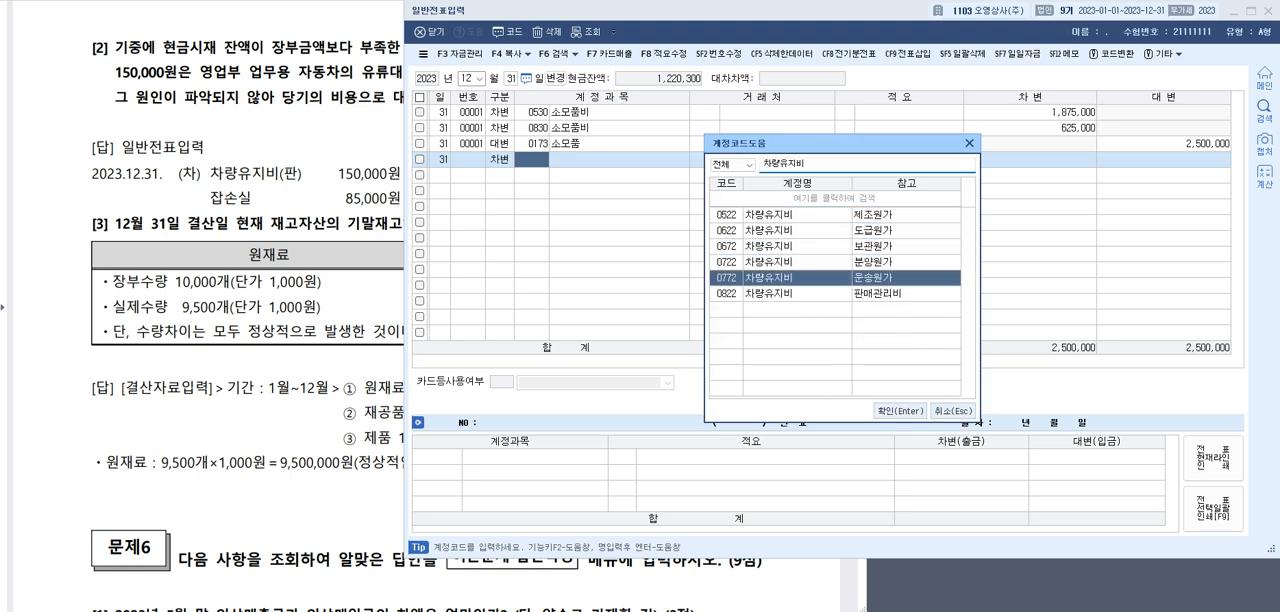
{"action": "key", "text": "Return"}
{"action": "key", "text": "Return"}
Add a 대변 line for 0980 잡손실 with an amount of 15,000
{"action": "key", "text": "Return"}
{"action": "type", "text": "15"}
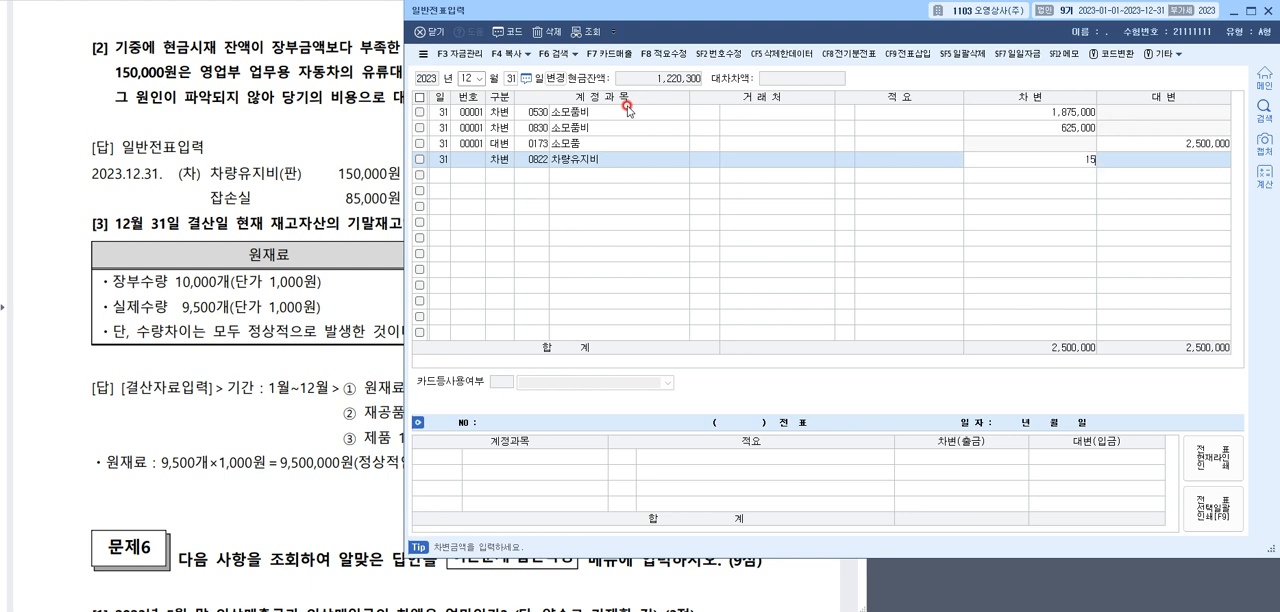
{"action": "key", "text": "Return"}
{"action": "type", "text": "4"}
{"action": "key", "text": "Return"}
{"action": "type", "text": "잡손"}
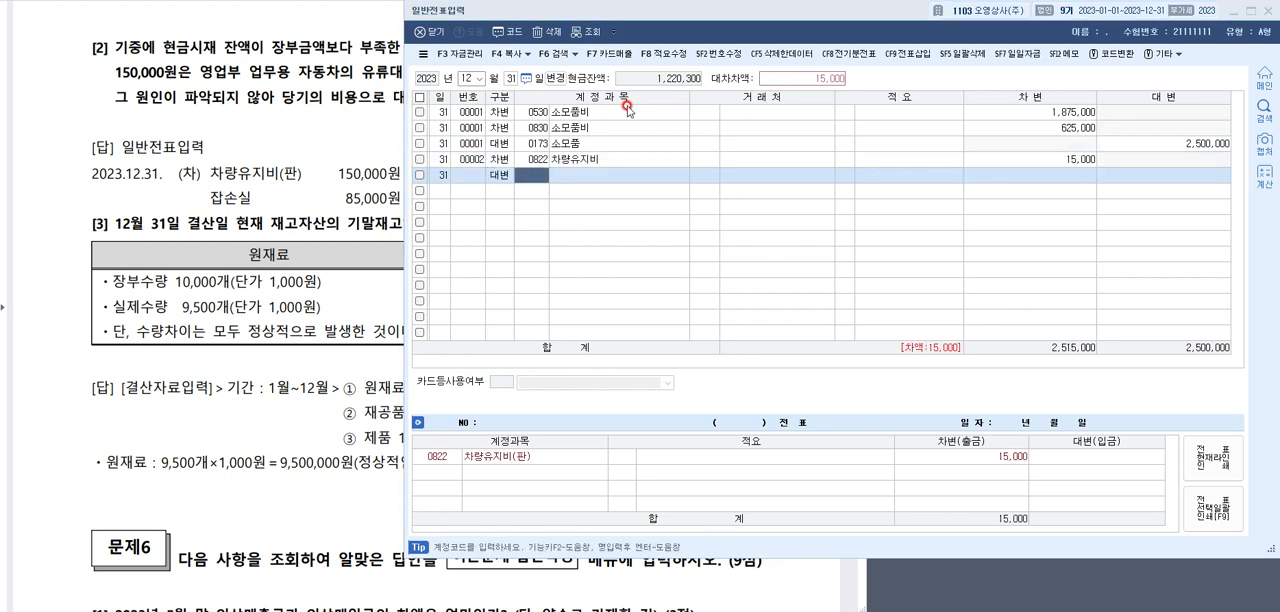
{"action": "key", "text": "Return"}
{"action": "key", "text": "Return"}
{"action": "key", "text": "Return"}
{"action": "key", "text": "Return"}
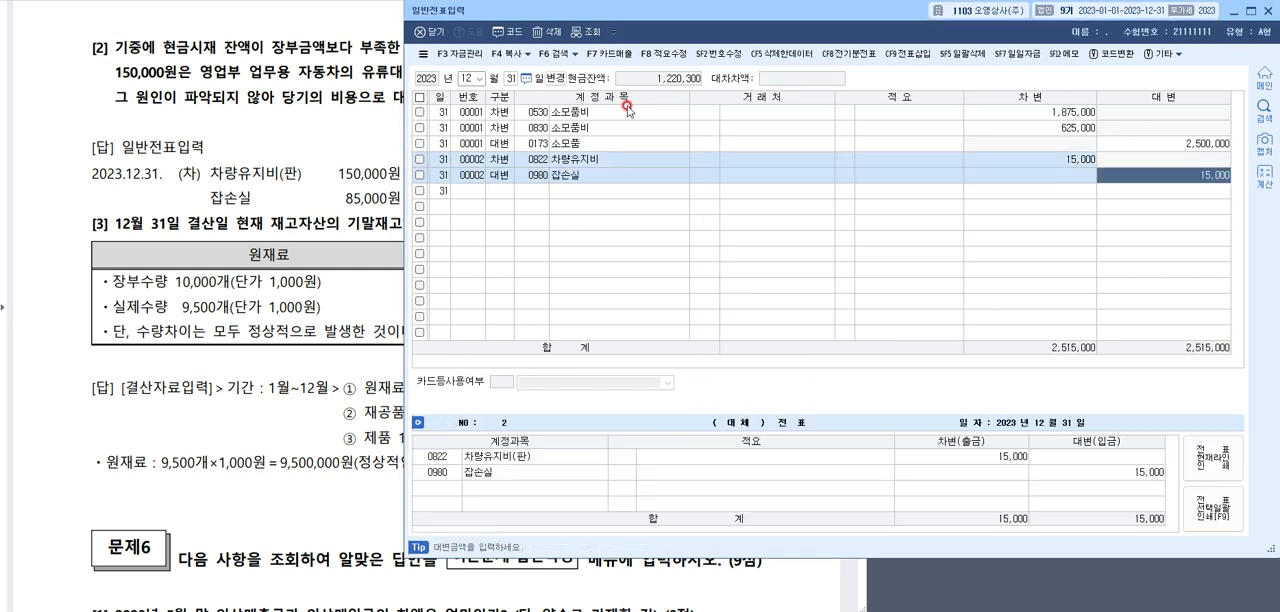
Change the 잡손실 line to 차변 and set the 차량유지비 debit amount to 150,000
{"action": "left_click", "coordinate": [500, 179]}
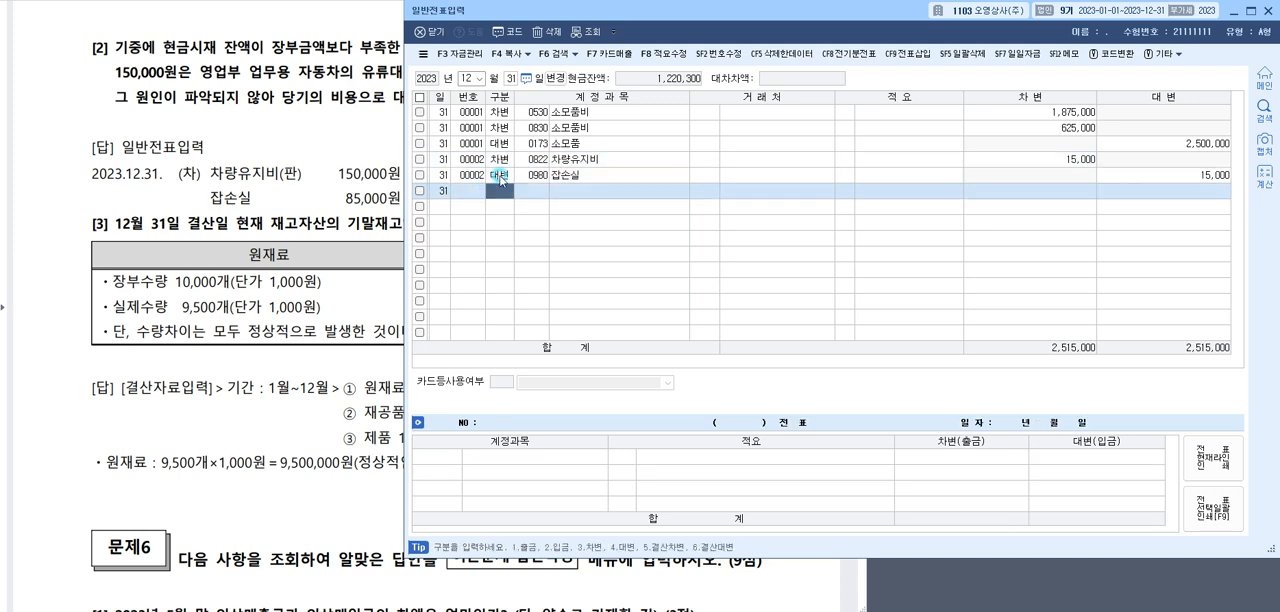
{"action": "type", "text": "3"}
{"action": "key", "text": "Return"}
{"action": "key", "text": "Return"}
{"action": "key", "text": "Return"}
{"action": "key", "text": "Return"}
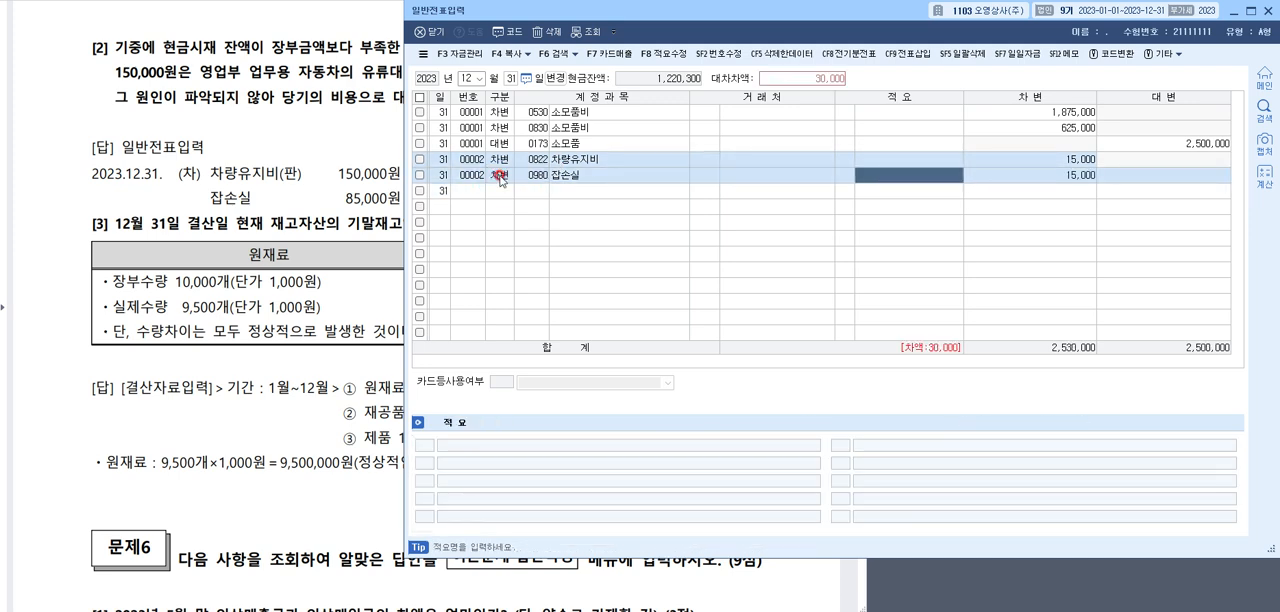
{"action": "type", "text": "150000"}
{"action": "left_click", "coordinate": [500, 179]}
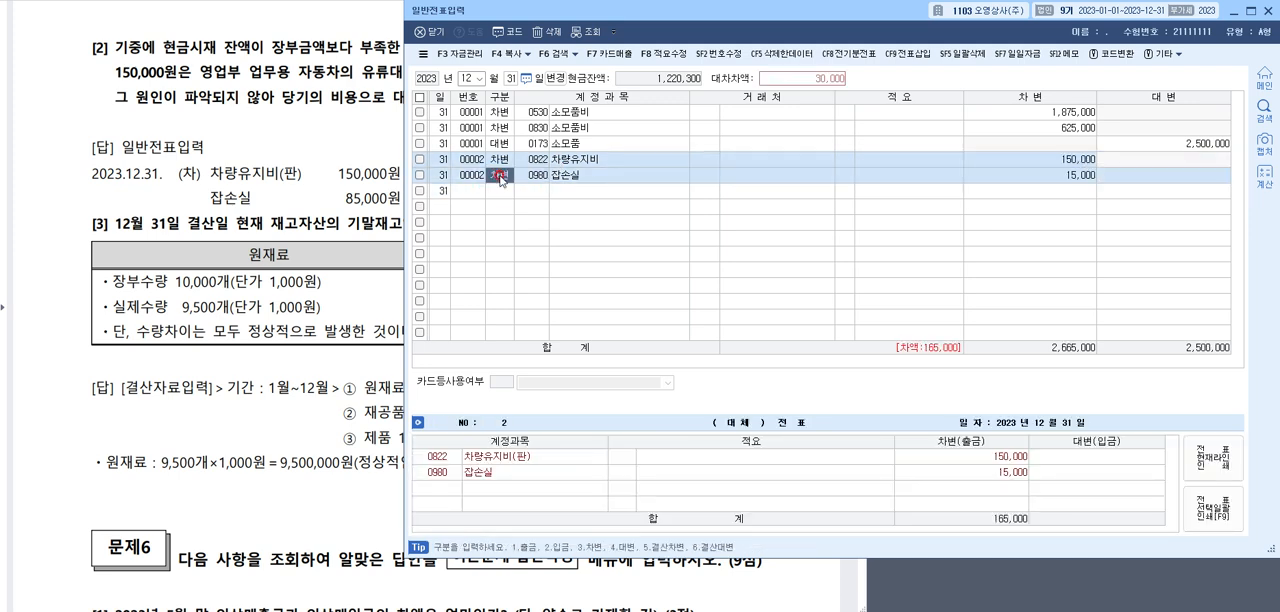
Set the debit amount of the 0980 잡손실 line to 85,000
{"action": "key", "text": "Return"}
{"action": "key", "text": "Return"}
{"action": "key", "text": "Return"}
{"action": "key", "text": "Return"}
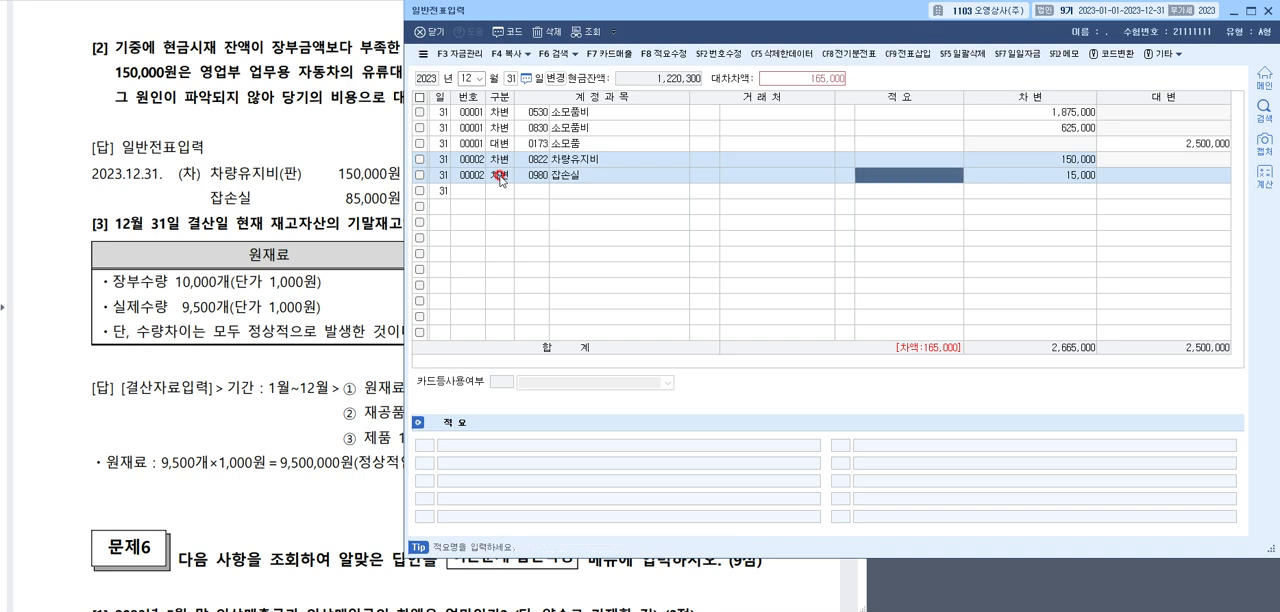
{"action": "type", "text": "85,000"}
{"action": "key", "text": "Return"}
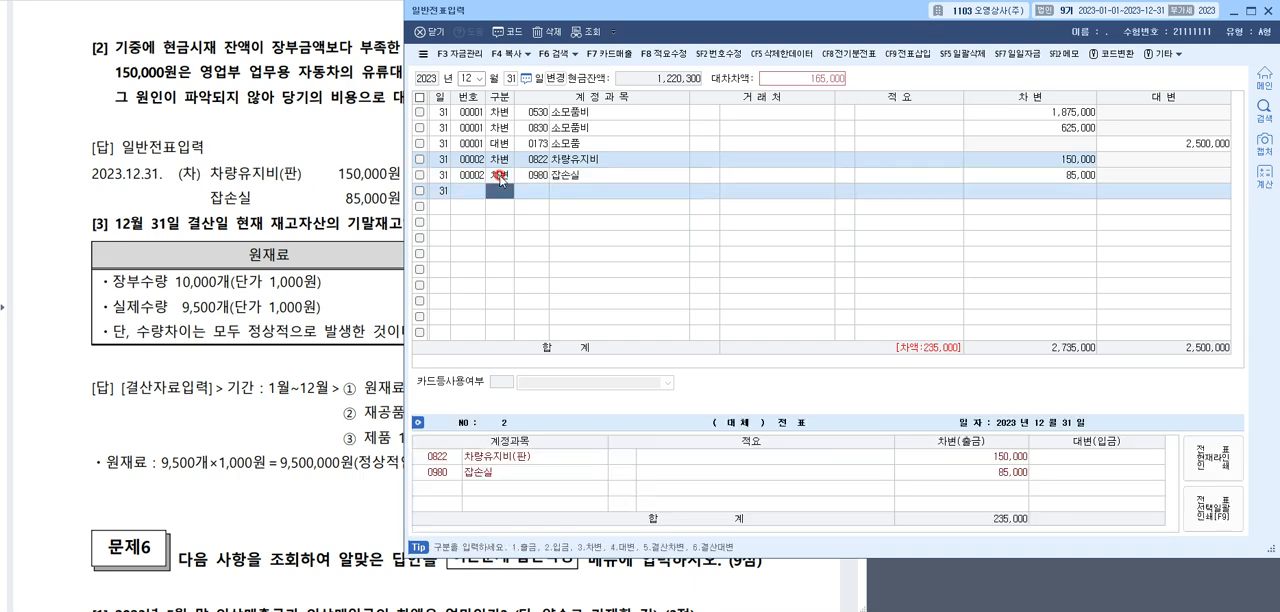
Add a 대변 line for 0141 현금과부족 with an amount of 235,000
{"action": "type", "text": "4"}
{"action": "key", "text": "Return"}
{"action": "key", "text": "F2"}
{"action": "type", "text": "현금과"}
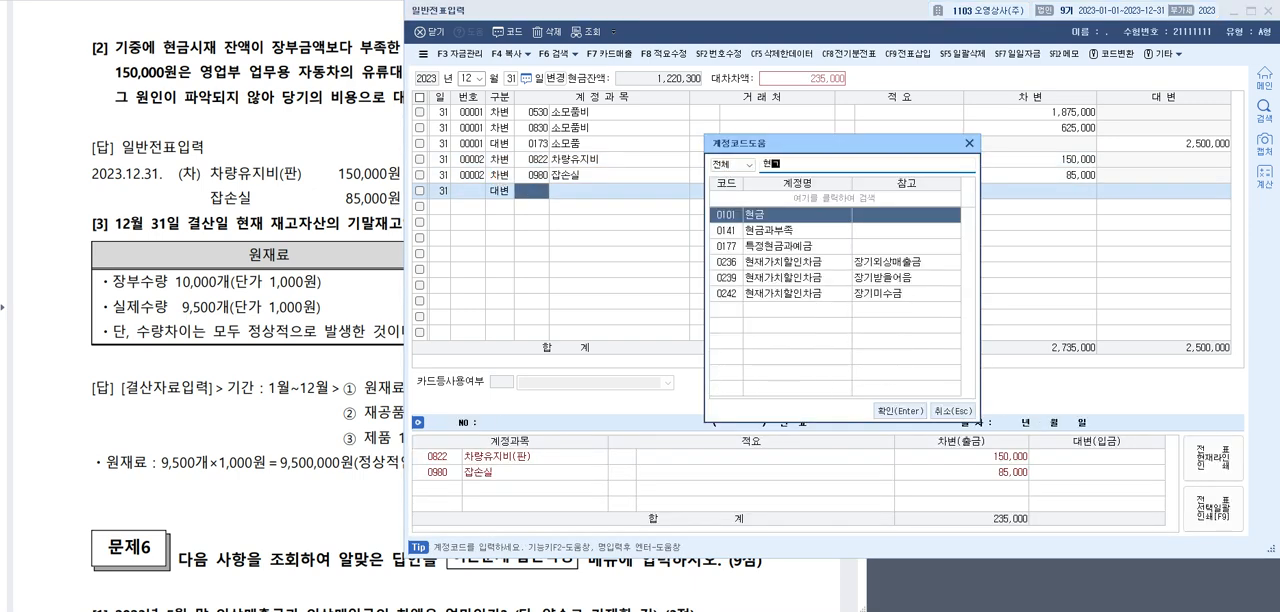
{"action": "key", "text": "Return"}
{"action": "key", "text": "Return"}
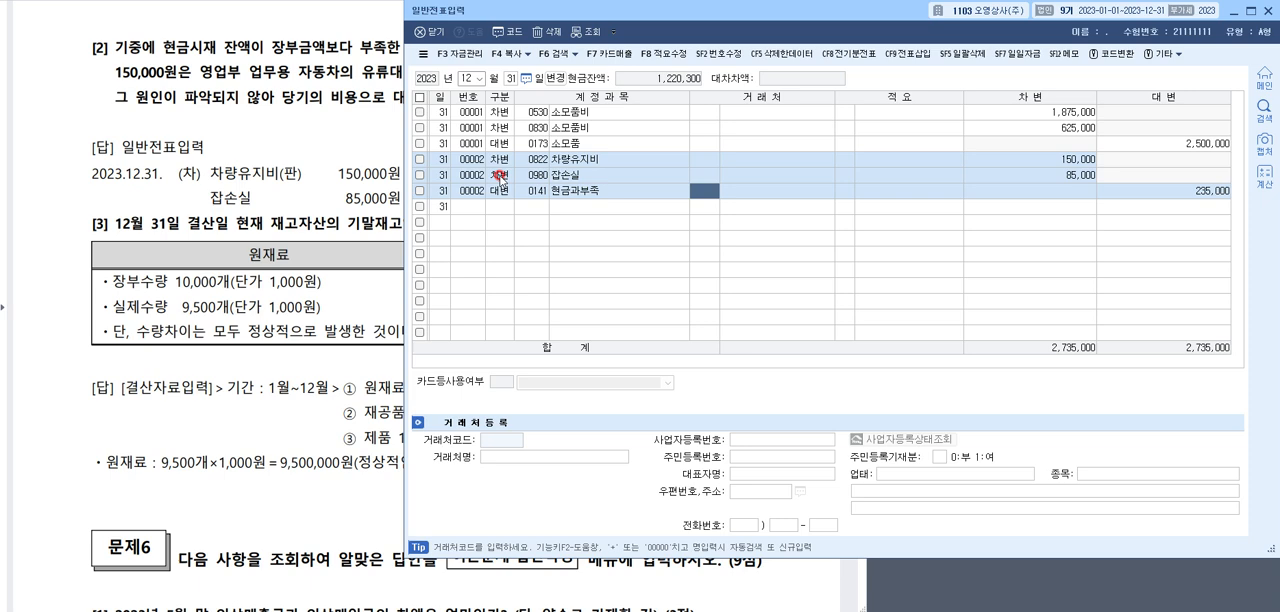
{"action": "left_click", "coordinate": [540, 190]}
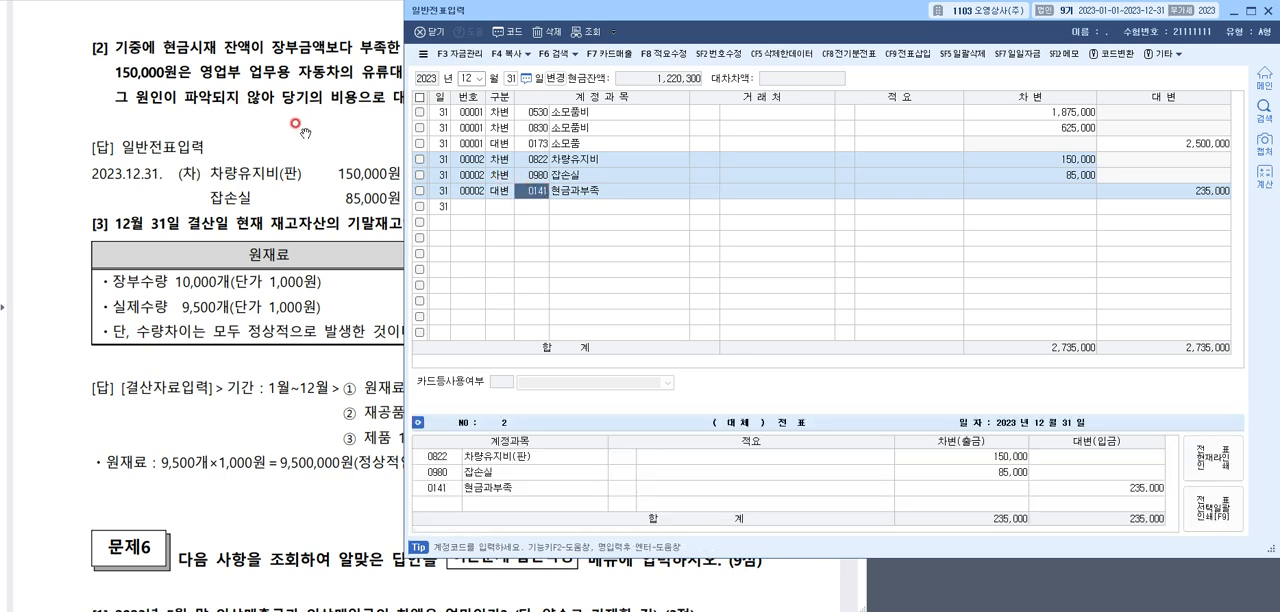
Review the 문제5 [2] answer on the exam sheet, matching the 유류대금 payment to 차량유지비 and the credit to 현금과부족
{"action": "left_click", "coordinate": [296, 123]}
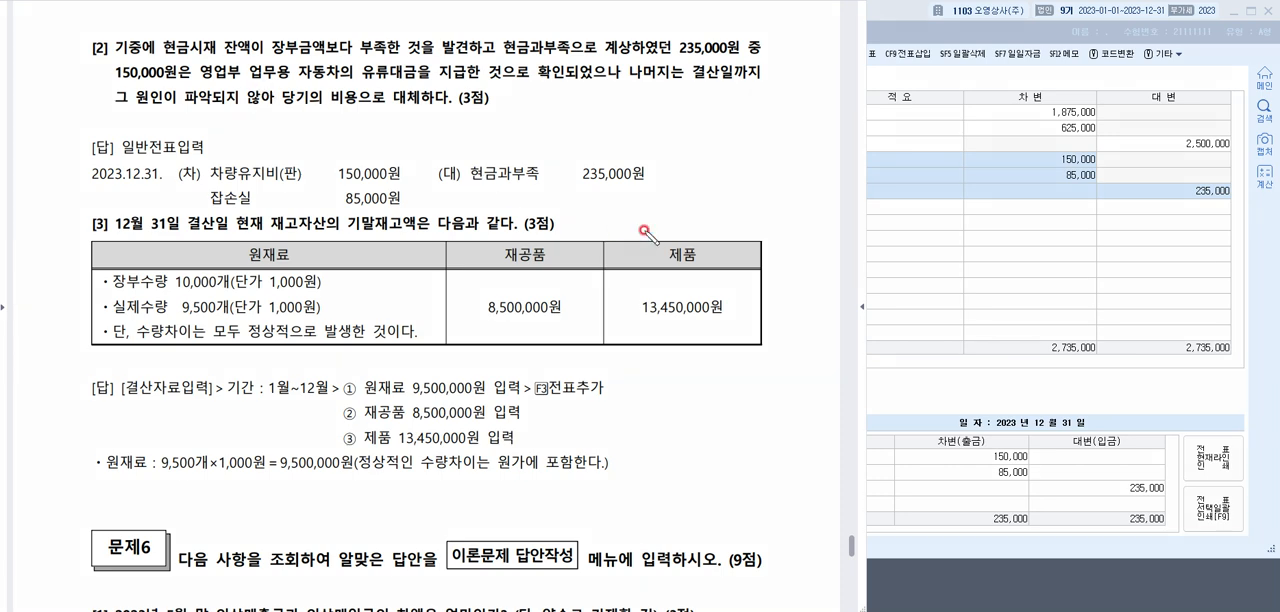
{"action": "left_click_drag", "start_coordinate": [468, 186], "coordinate": [708, 176]}
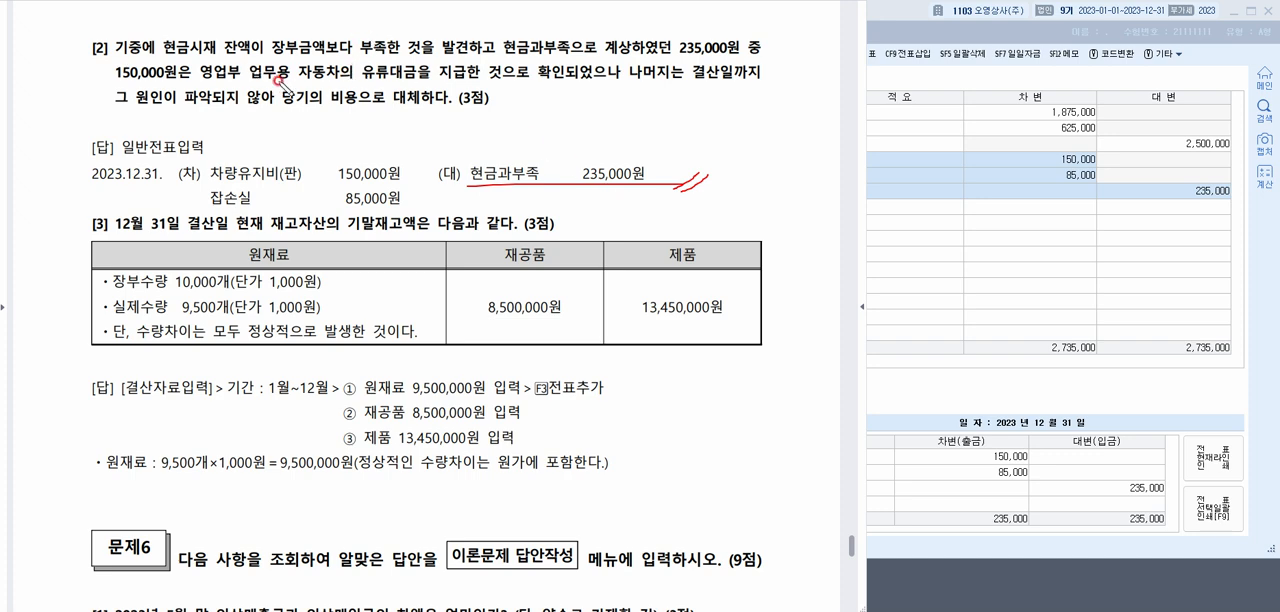
{"action": "left_click_drag", "start_coordinate": [268, 78], "coordinate": [482, 76]}
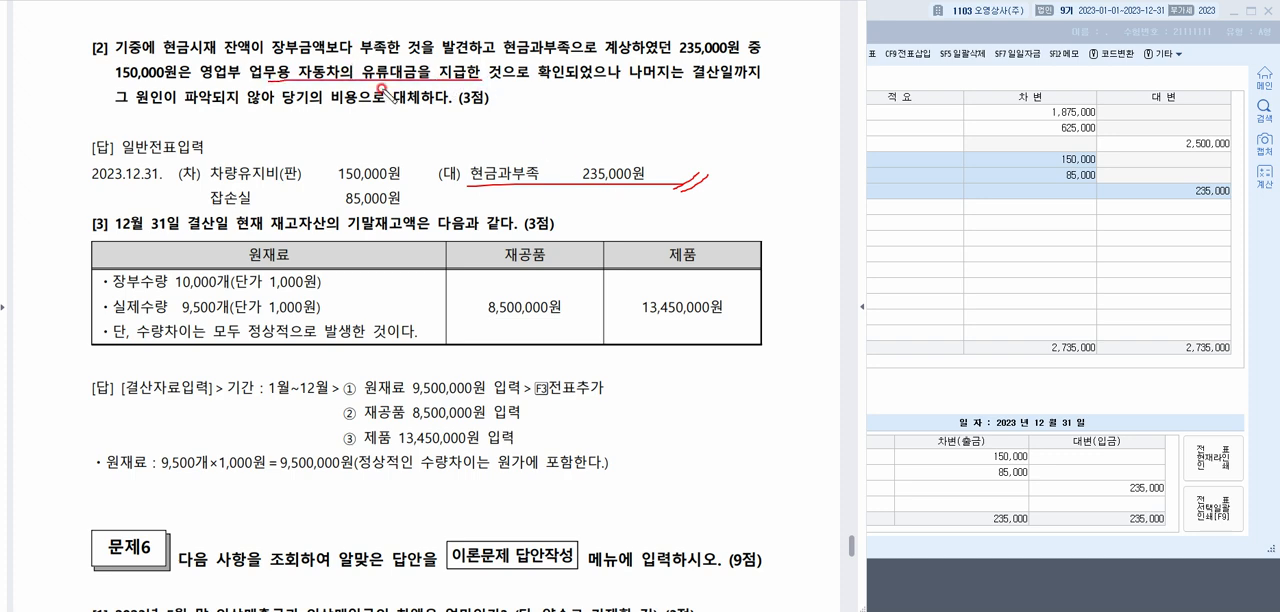
{"action": "mouse_move", "coordinate": [386, 74]}
{"action": "left_mouse_down"}
{"action": "mouse_move", "coordinate": [345, 152]}
{"action": "mouse_move", "coordinate": [340, 138]}
{"action": "mouse_move", "coordinate": [366, 133]}
{"action": "mouse_move", "coordinate": [245, 215]}
{"action": "mouse_move", "coordinate": [455, 168]}
{"action": "mouse_move", "coordinate": [512, 178]}
{"action": "left_mouse_up"}
{"action": "left_click_drag", "start_coordinate": [552, 143], "coordinate": [598, 112]}
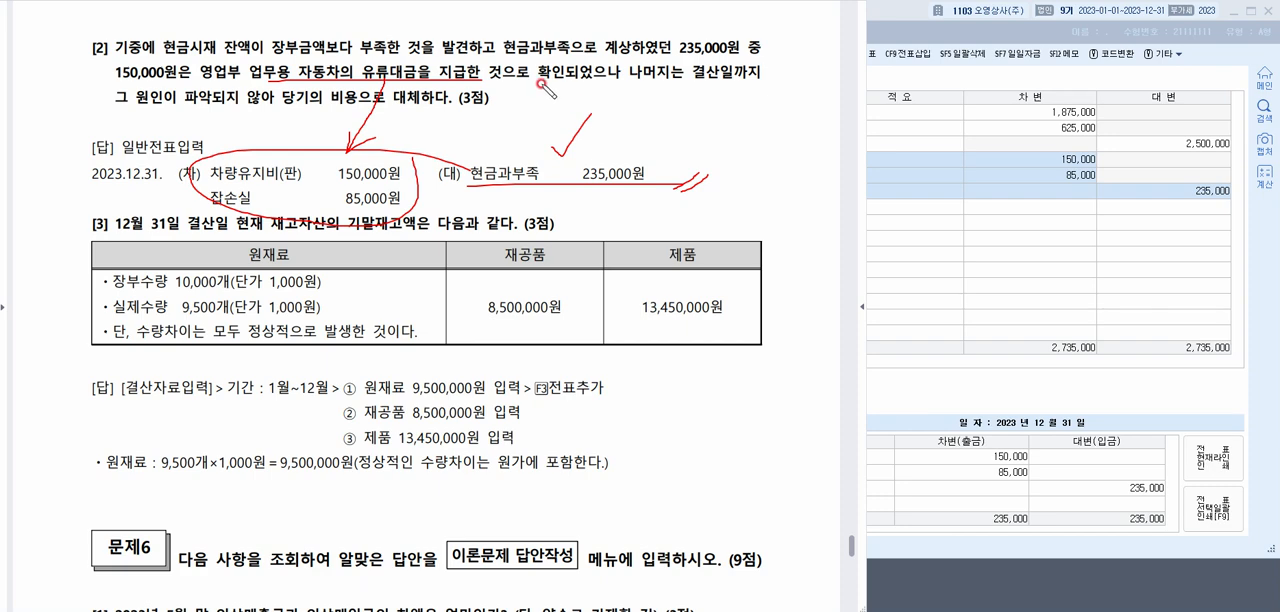
{"action": "key", "text": "Escape"}
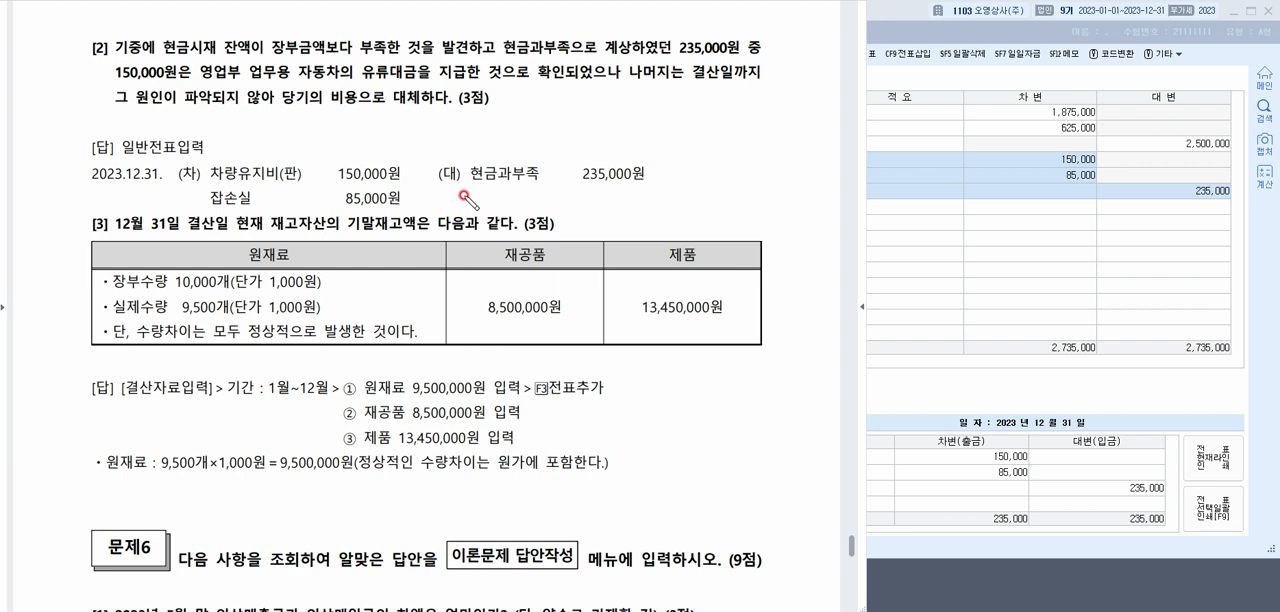
Delete the 차량유지비, 잡손실 and 현금과부족 lines of voucher 00002 and close 일반전표입력
{"action": "left_click", "coordinate": [1028, 173]}
{"action": "left_click", "coordinate": [653, 165]}
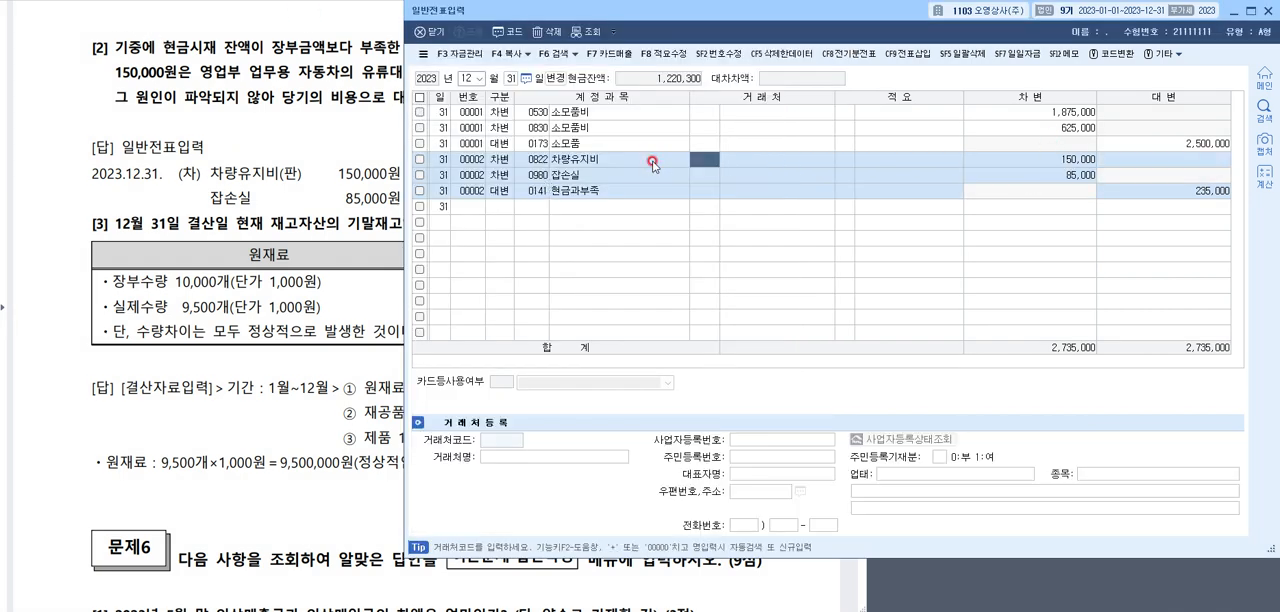
{"action": "key", "text": "F5"}
{"action": "key", "text": "Return"}
{"action": "key", "text": "F5"}
{"action": "key", "text": "Return"}
{"action": "key", "text": "F5"}
{"action": "key", "text": "Return"}
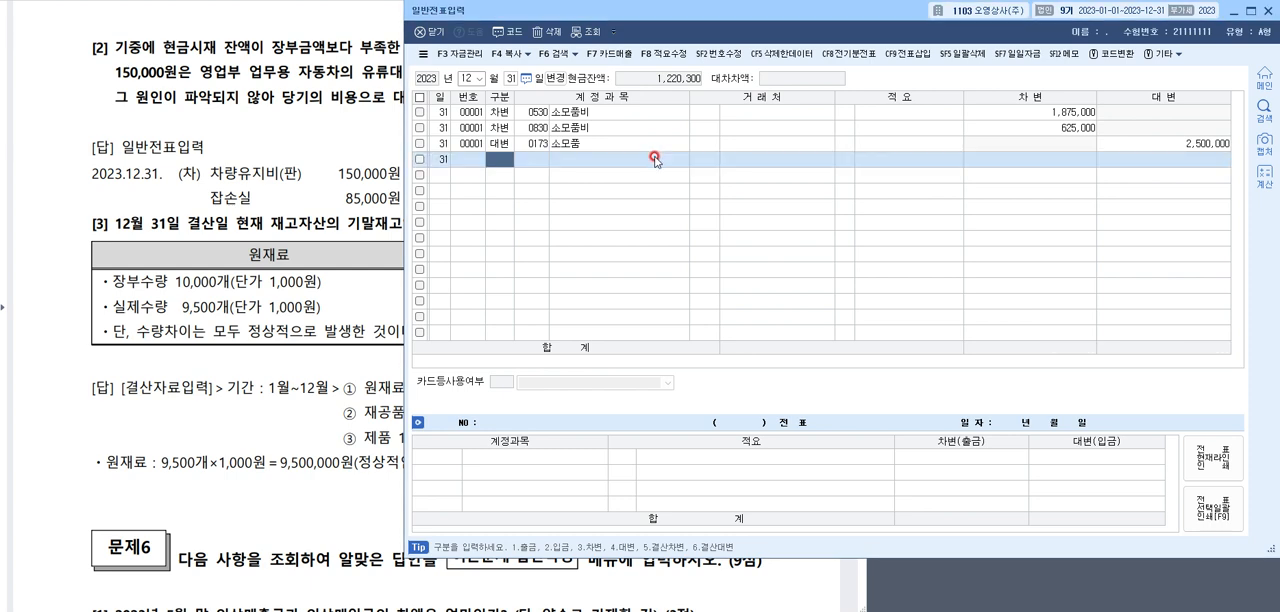
{"action": "key", "text": "Escape"}
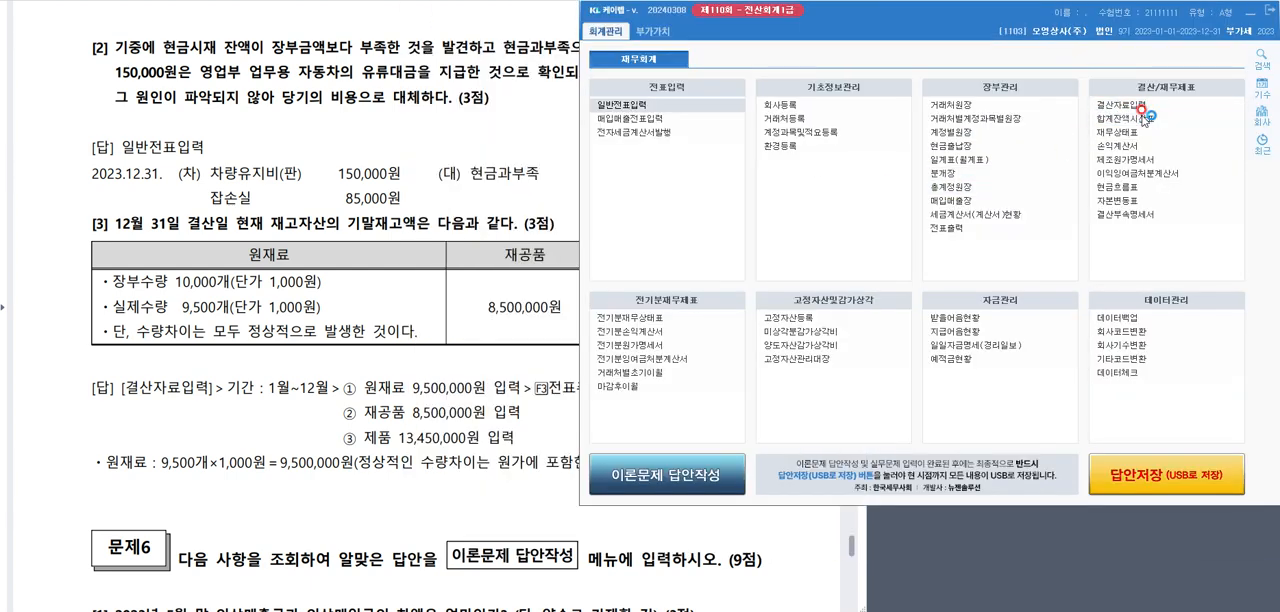
Open the 합계잔액시산표 as of 2023년 12월 31일 and look through its asset accounts
{"action": "left_click", "coordinate": [1142, 118]}
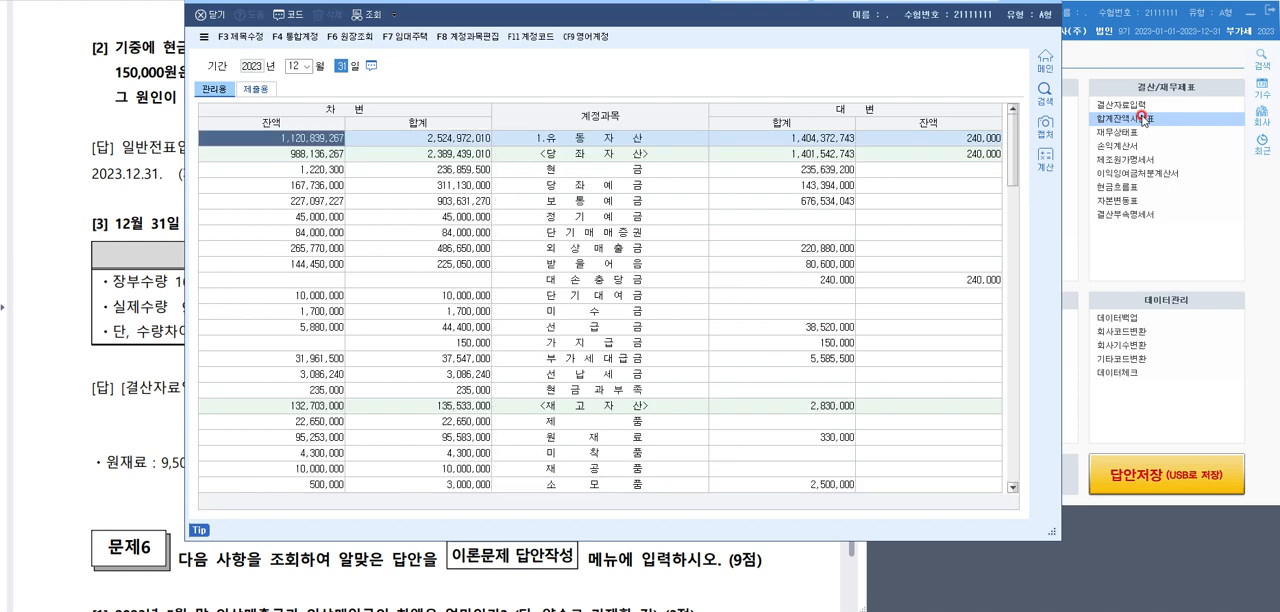
{"action": "left_click", "coordinate": [652, 320]}
{"action": "left_click", "coordinate": [634, 264]}
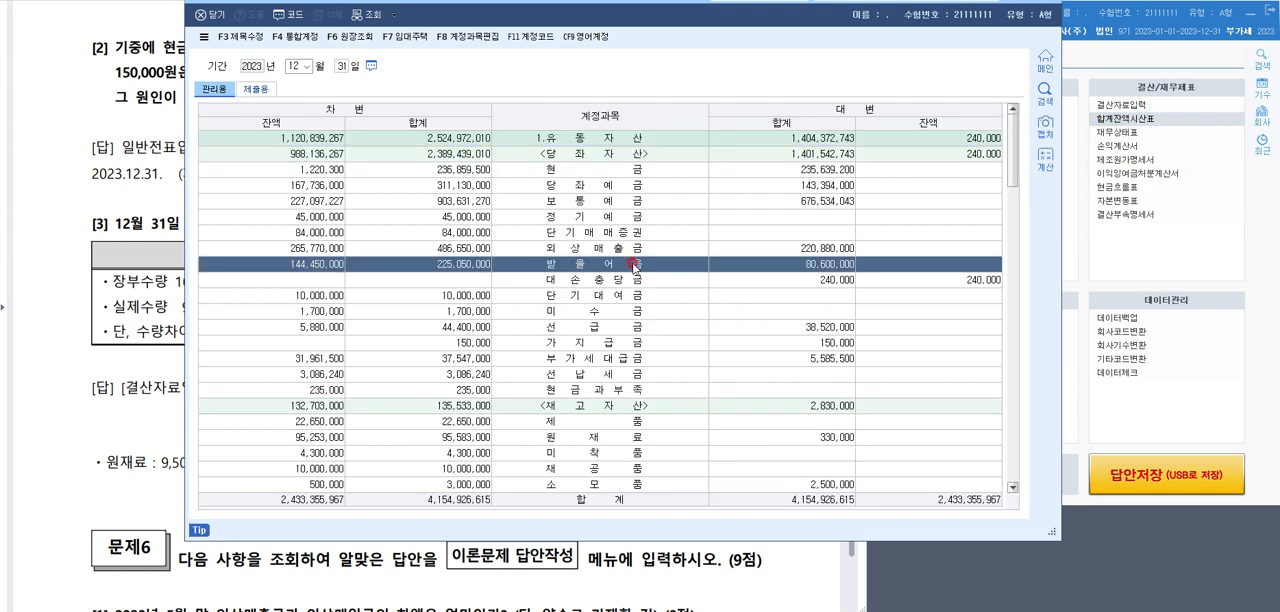
{"action": "scroll", "coordinate": [627, 336], "scroll_direction": "down", "scroll_amount": 7}
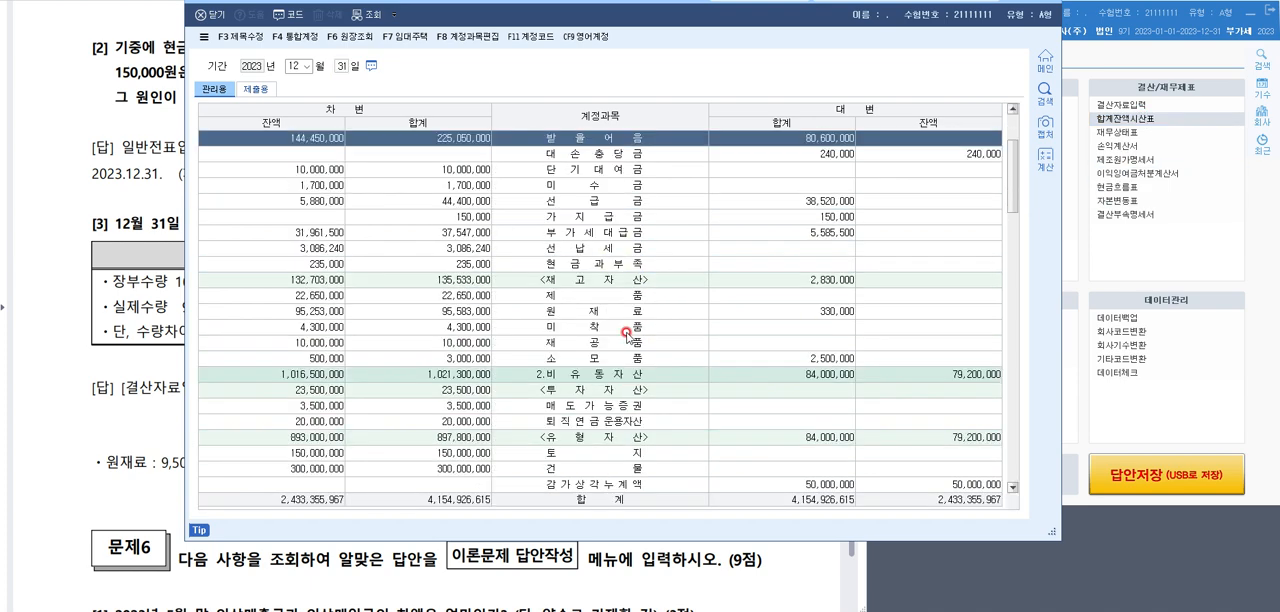
{"action": "left_click", "coordinate": [621, 311]}
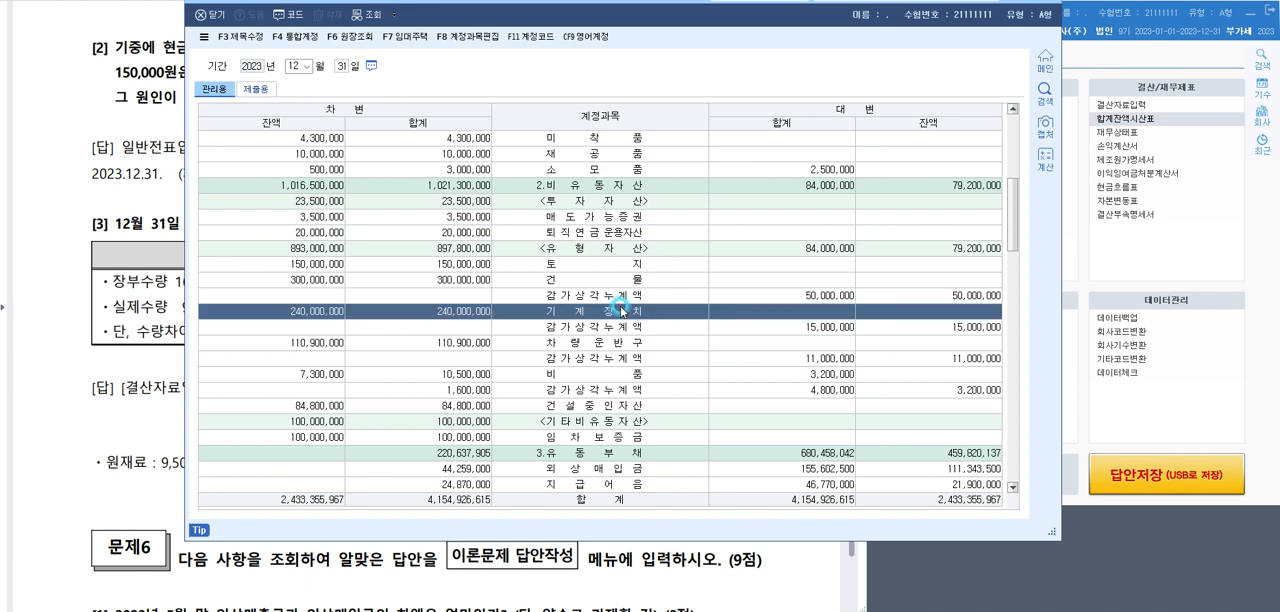
Search the trial balance for 현금과부족 and select its row
{"action": "key", "text": "ctrl+f"}
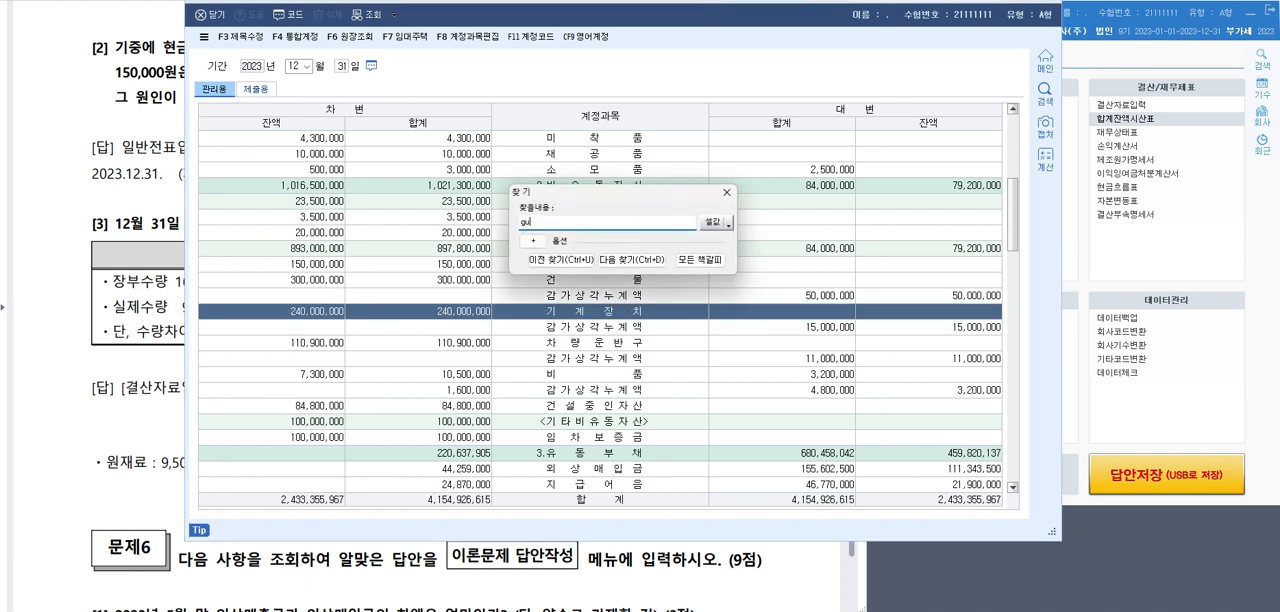
{"action": "type", "text": "현금과부족"}
{"action": "key", "text": "Return"}
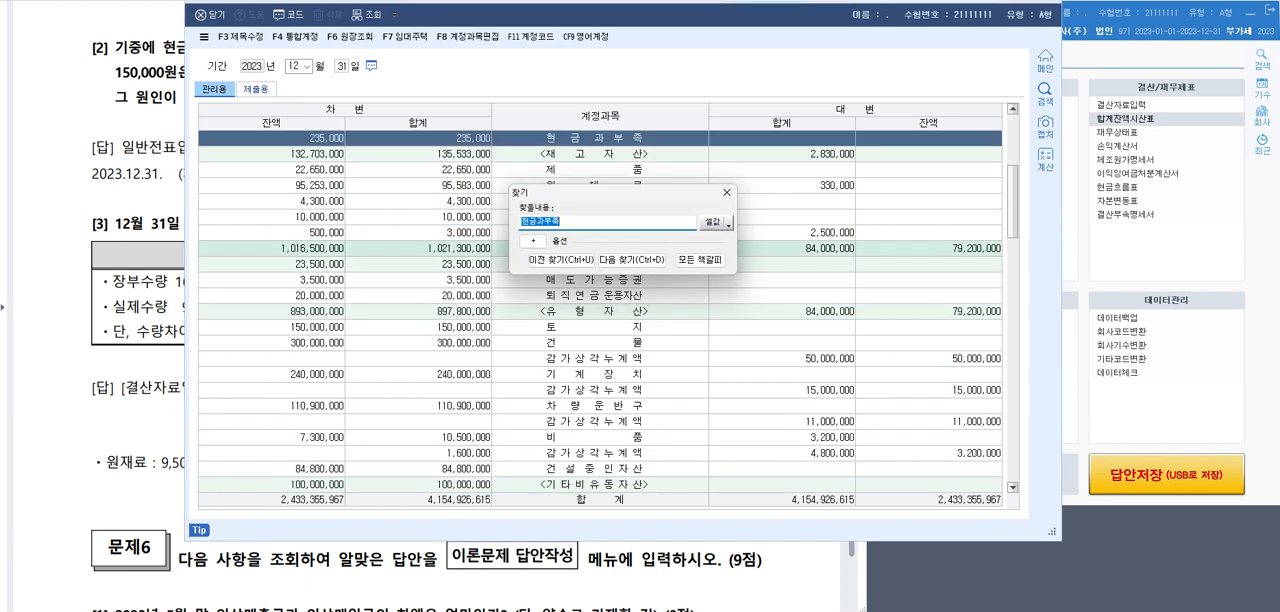
{"action": "key", "text": "Escape"}
{"action": "scroll", "coordinate": [614, 236], "scroll_direction": "up", "scroll_amount": 2}
{"action": "left_click", "coordinate": [580, 201]}
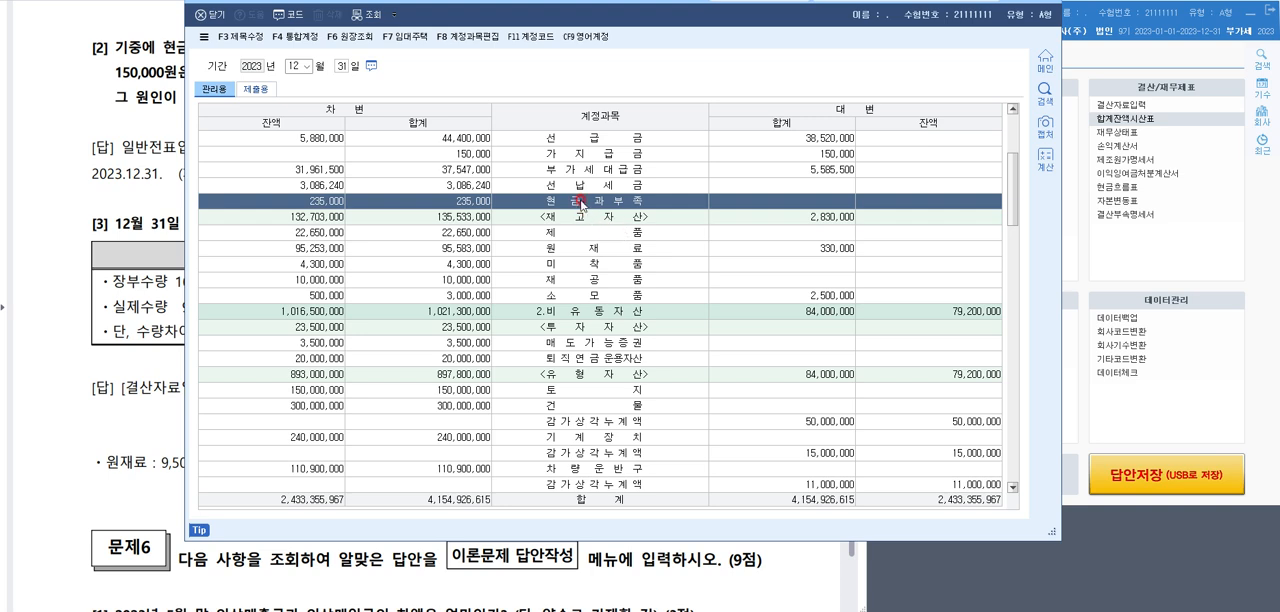
Check the debit balance of 현금과부족 and close the 합계잔액시산표
{"action": "left_click", "coordinate": [334, 201]}
{"action": "left_click", "coordinate": [319, 201]}
{"action": "left_click_drag", "start_coordinate": [1044, 14], "coordinate": [1040, 42]}
{"action": "left_click", "coordinate": [289, 70]}
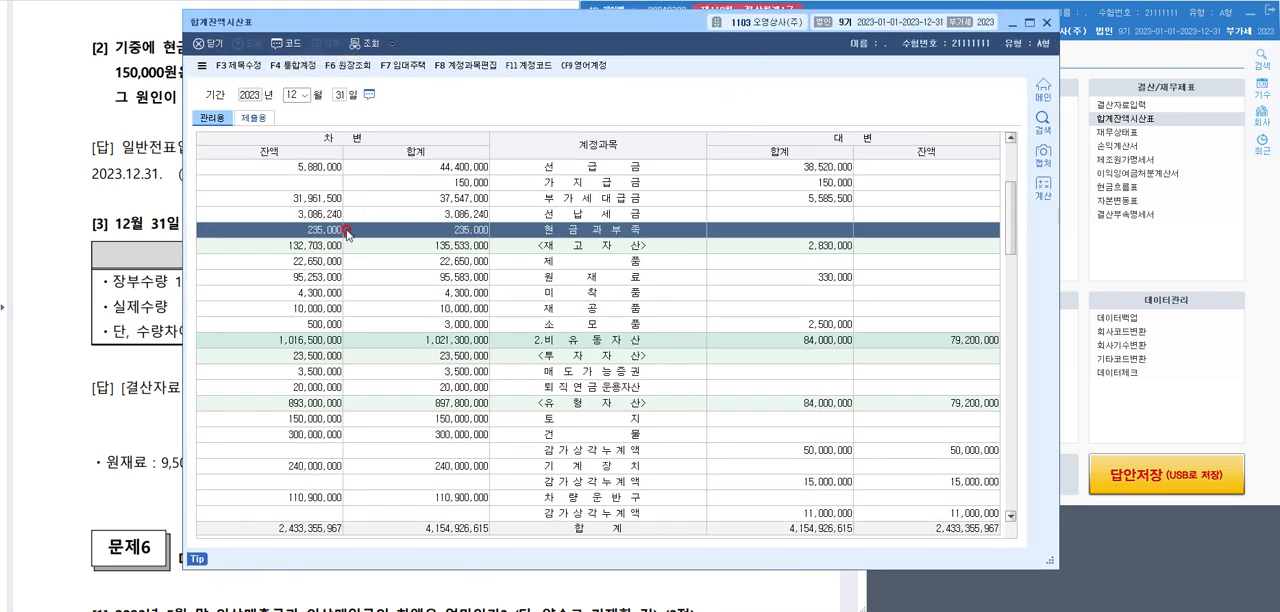
{"action": "left_click", "coordinate": [1041, 15]}
{"action": "left_click", "coordinate": [1046, 22]}
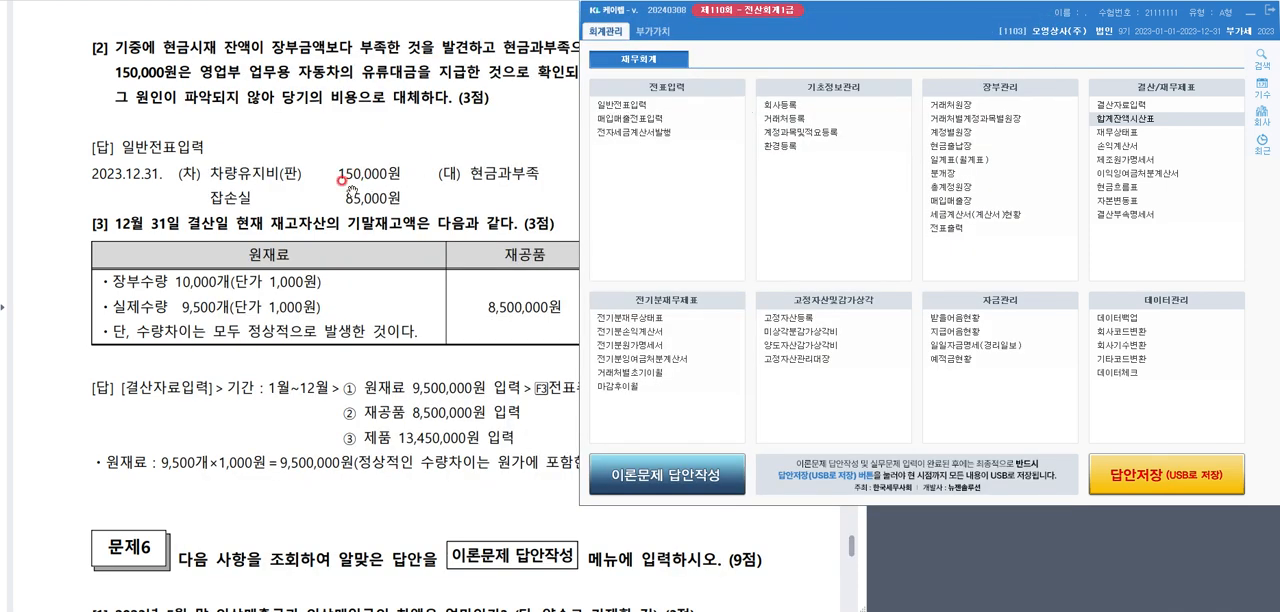
Examine the inventory table in 문제5 [3] for the 실제수량 of 원재료 and the 기말재고액 of 재공품 and 제품
{"action": "scroll", "coordinate": [348, 192], "scroll_direction": "down", "scroll_amount": 2}
{"action": "scroll", "coordinate": [341, 184], "scroll_direction": "down", "scroll_amount": 3}
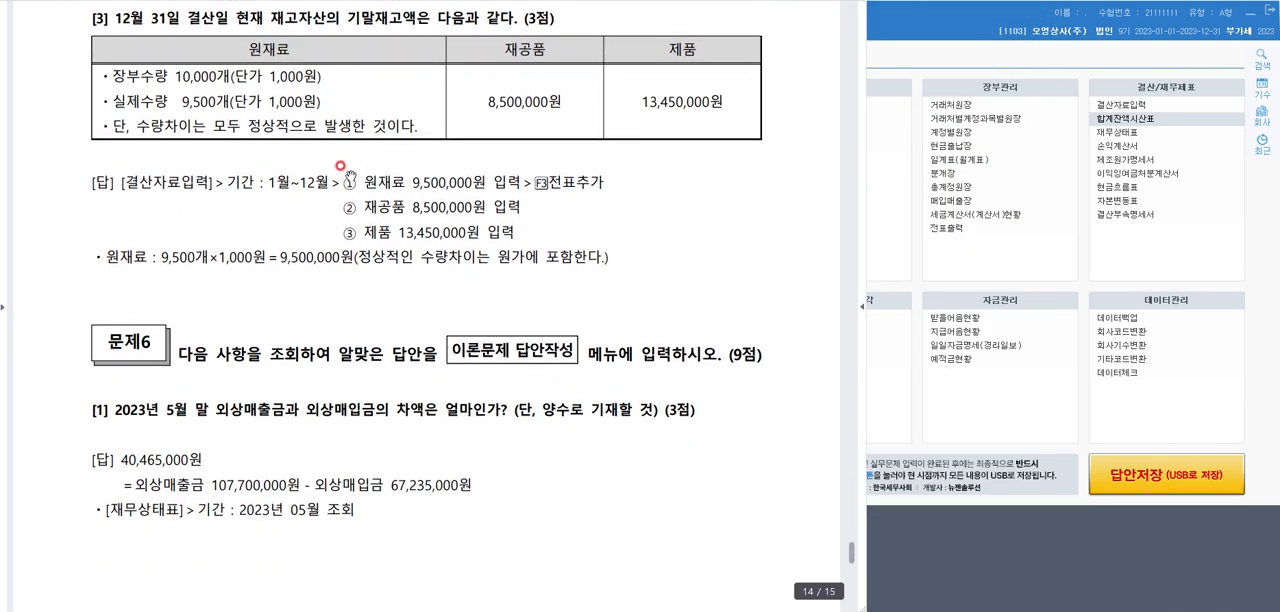
{"action": "left_click", "coordinate": [264, 31]}
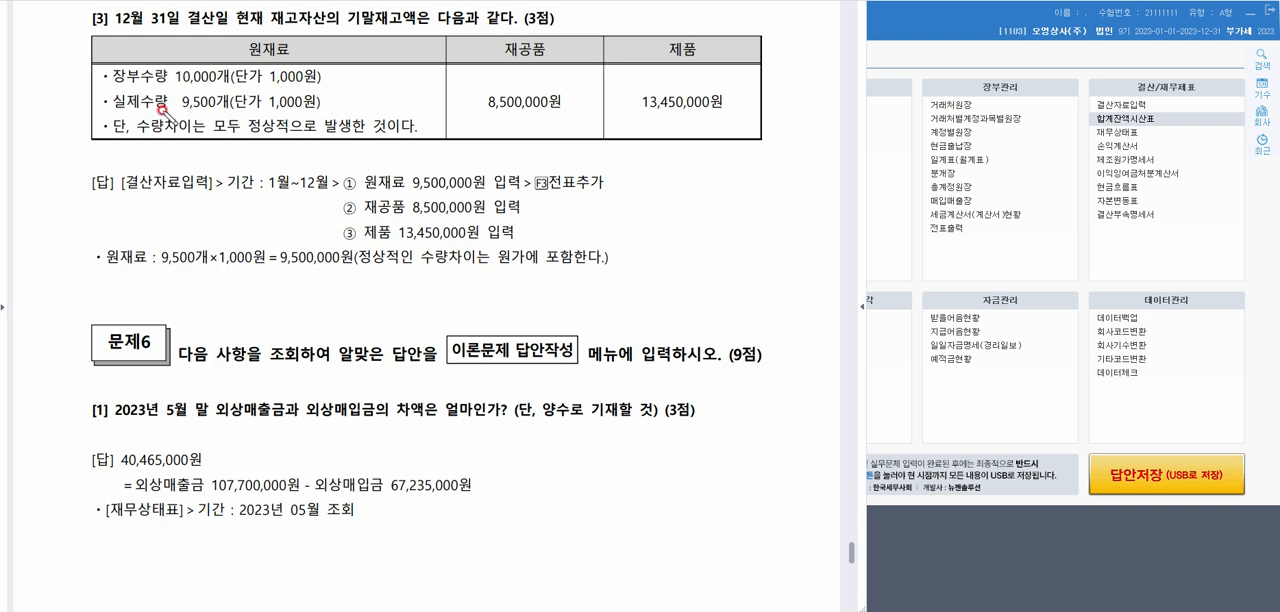
{"action": "mouse_move", "coordinate": [294, 130]}
{"action": "left_mouse_down"}
{"action": "mouse_move", "coordinate": [252, 132]}
{"action": "mouse_move", "coordinate": [290, 112]}
{"action": "mouse_move", "coordinate": [300, 134]}
{"action": "mouse_move", "coordinate": [418, 133]}
{"action": "left_mouse_up"}
{"action": "mouse_move", "coordinate": [330, 90]}
{"action": "left_mouse_down"}
{"action": "mouse_move", "coordinate": [145, 88]}
{"action": "mouse_move", "coordinate": [92, 106]}
{"action": "mouse_move", "coordinate": [197, 122]}
{"action": "mouse_move", "coordinate": [330, 113]}
{"action": "mouse_move", "coordinate": [337, 90]}
{"action": "left_mouse_up"}
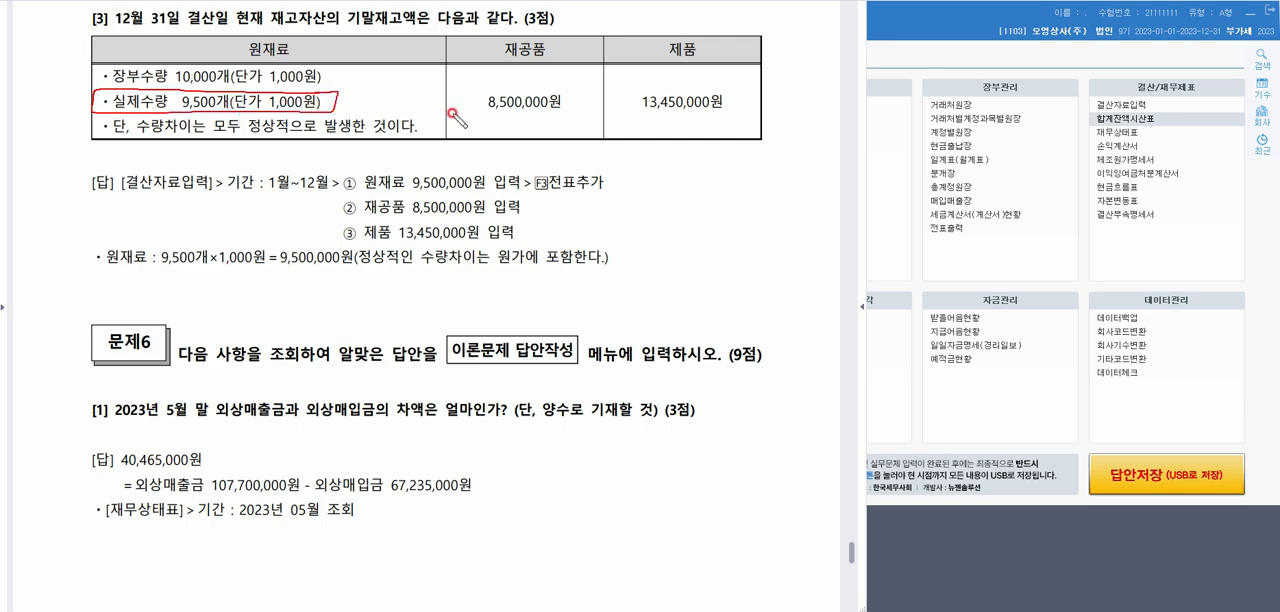
{"action": "mouse_move", "coordinate": [513, 72]}
{"action": "left_mouse_down"}
{"action": "mouse_move", "coordinate": [524, 80]}
{"action": "mouse_move", "coordinate": [551, 52]}
{"action": "left_mouse_up"}
{"action": "left_click_drag", "start_coordinate": [666, 72], "coordinate": [699, 54]}
Open 결산자료입력 for 2023년 01월 to 12월 and set 기말 원재료 재고액 to 9,500,000
{"action": "left_click", "coordinate": [1019, 14]}
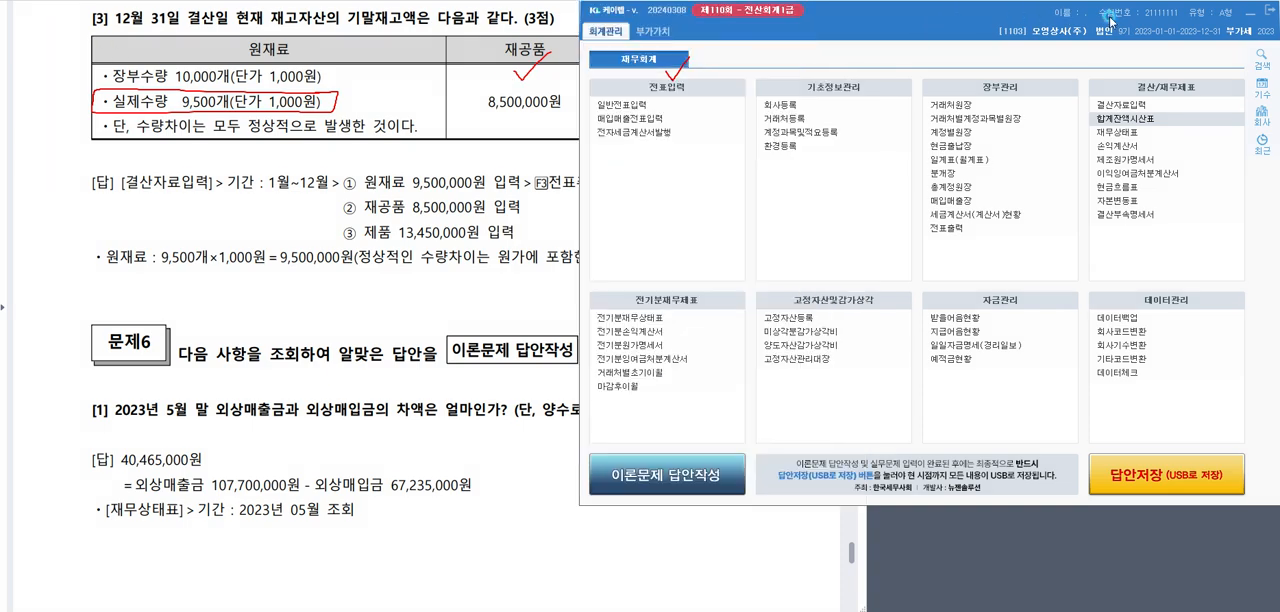
{"action": "left_click", "coordinate": [1119, 106]}
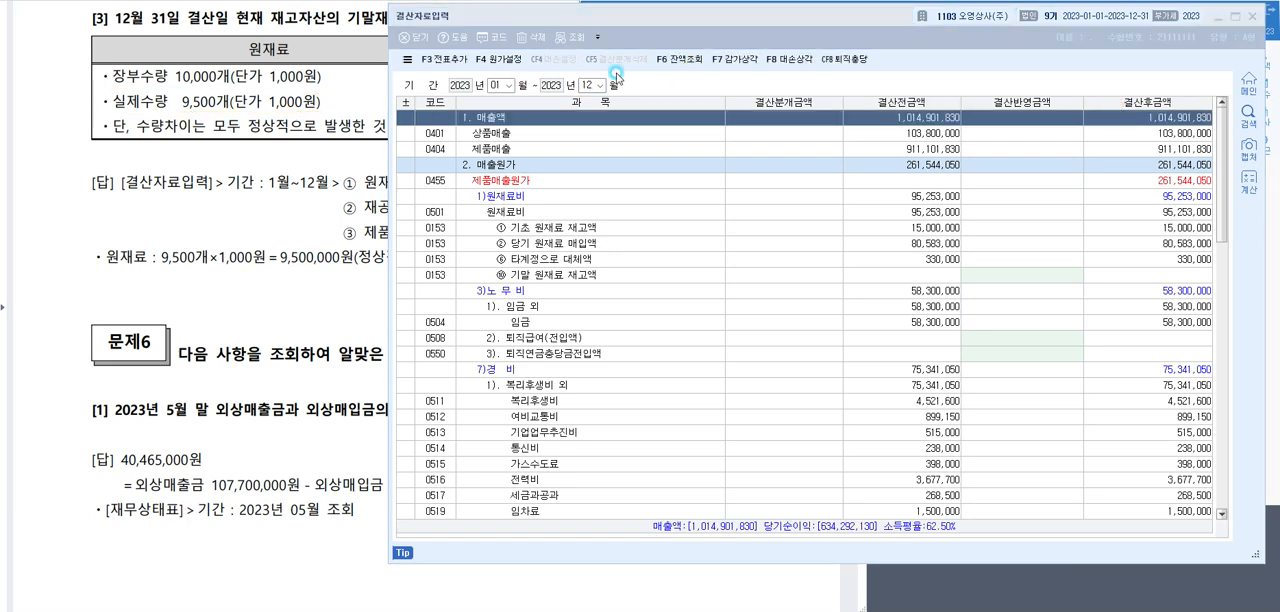
{"action": "left_click", "coordinate": [996, 275]}
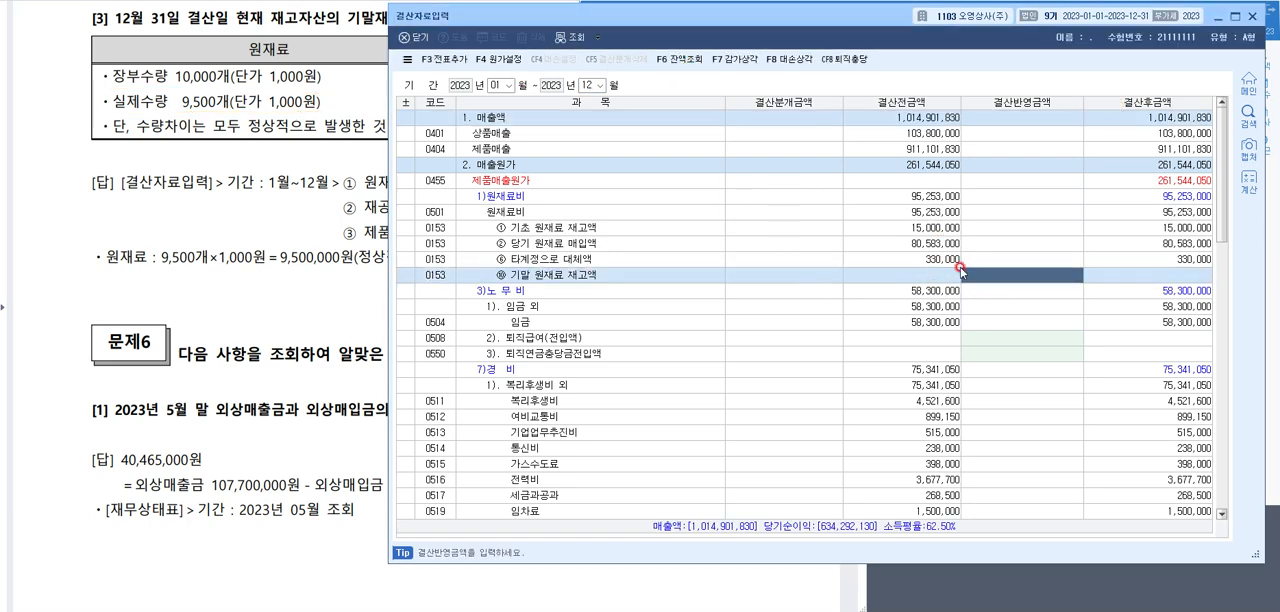
{"action": "type", "text": "9,5"}
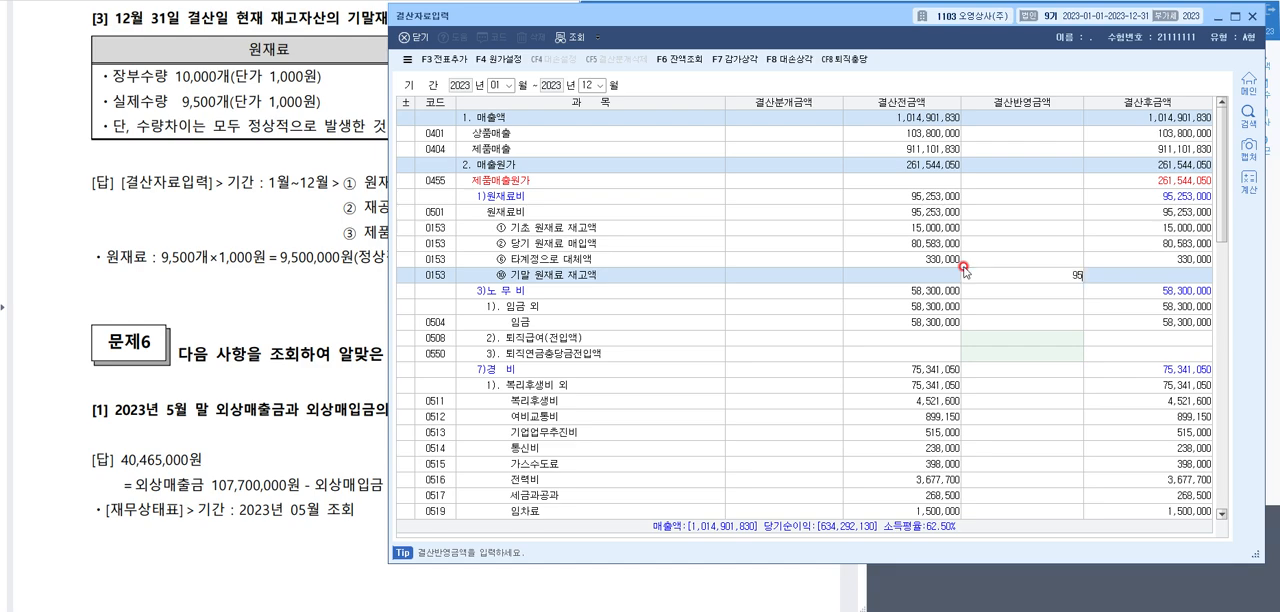
{"action": "type", "text": "00,000"}
{"action": "key", "text": "Return"}
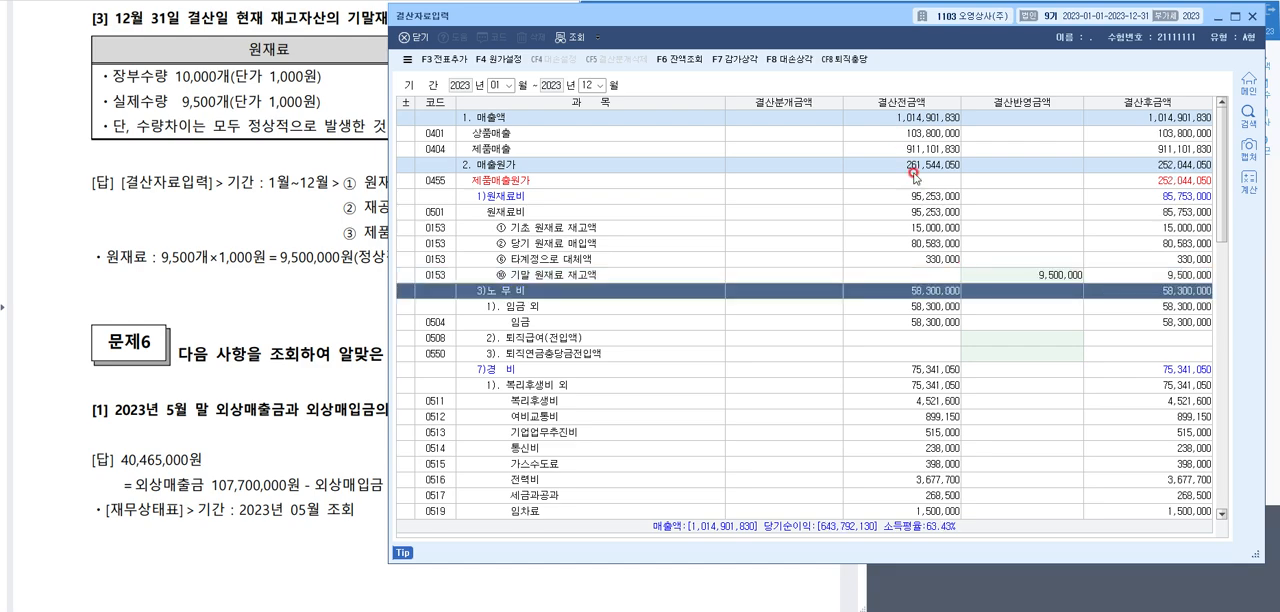
Set 기말 재공품 재고액 to 8,500,000 in the 결산반영금액 column
{"action": "scroll", "coordinate": [1005, 348], "scroll_direction": "down", "scroll_amount": 5}
{"action": "scroll", "coordinate": [1005, 348], "scroll_direction": "down", "scroll_amount": 3}
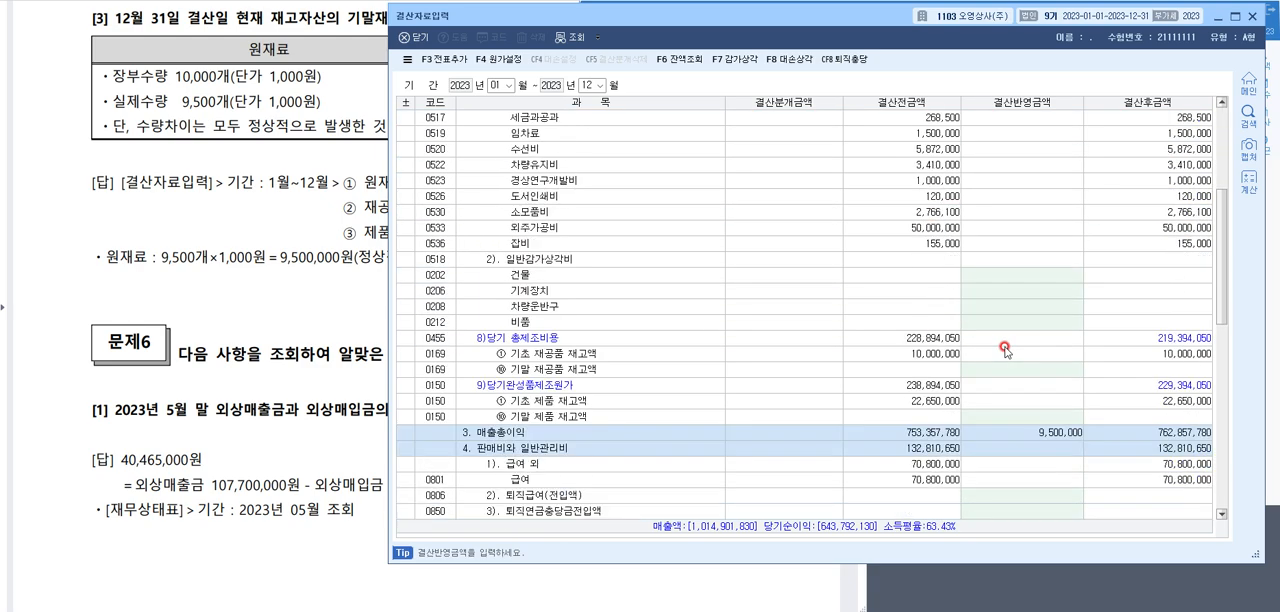
{"action": "left_click", "coordinate": [1017, 369]}
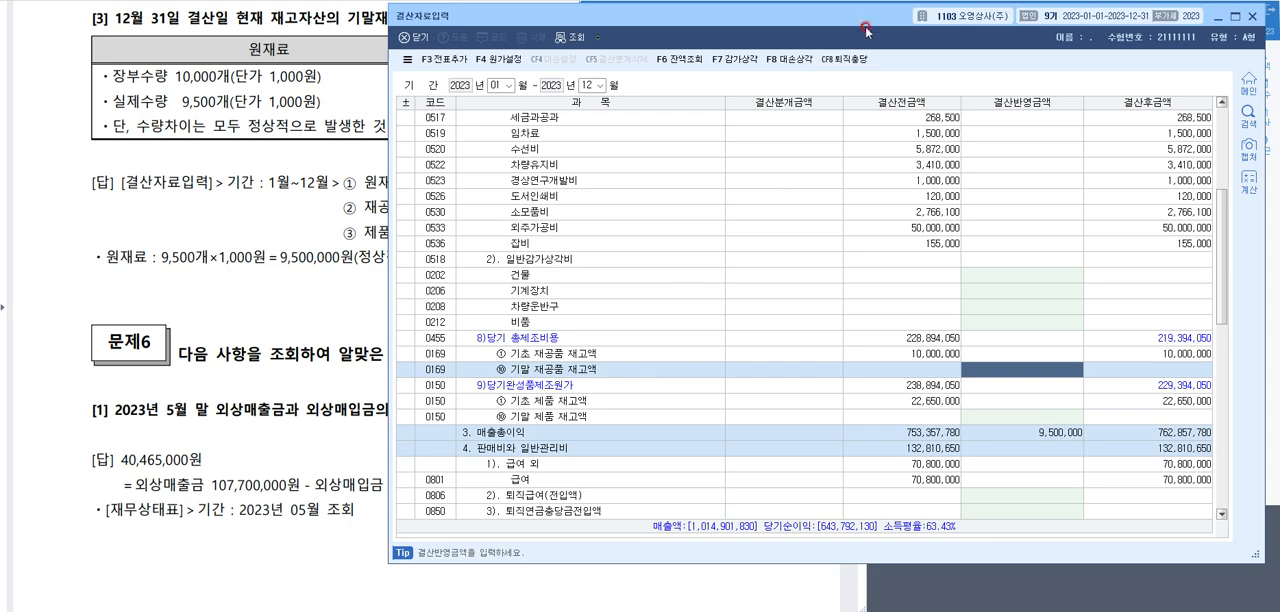
{"action": "left_click_drag", "start_coordinate": [867, 26], "coordinate": [857, 131]}
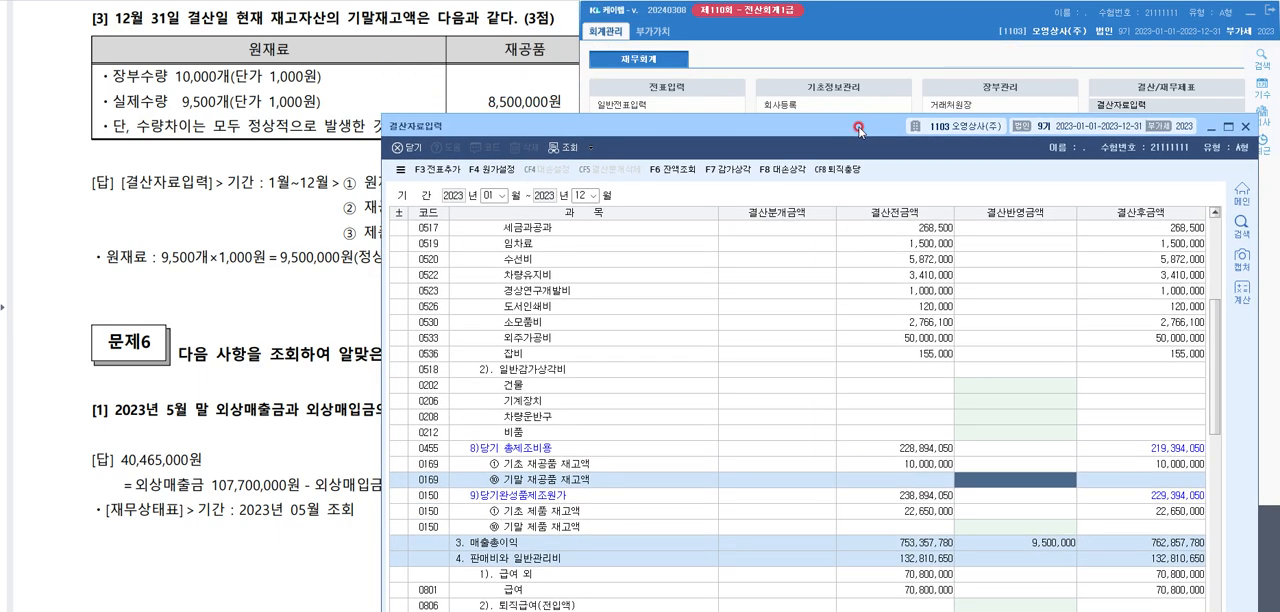
{"action": "type", "text": "8,500,000"}
{"action": "key", "text": "Return"}
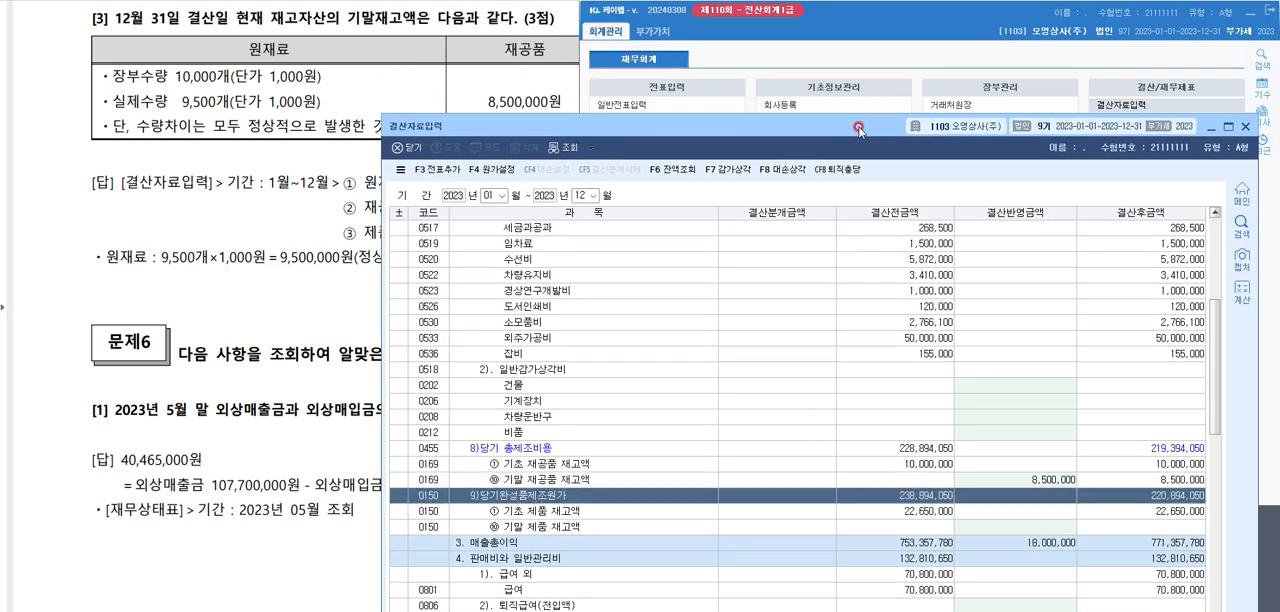
Set 기말 제품 재고액 to 13,450,000 in the 결산반영금액 column
{"action": "left_click", "coordinate": [538, 22]}
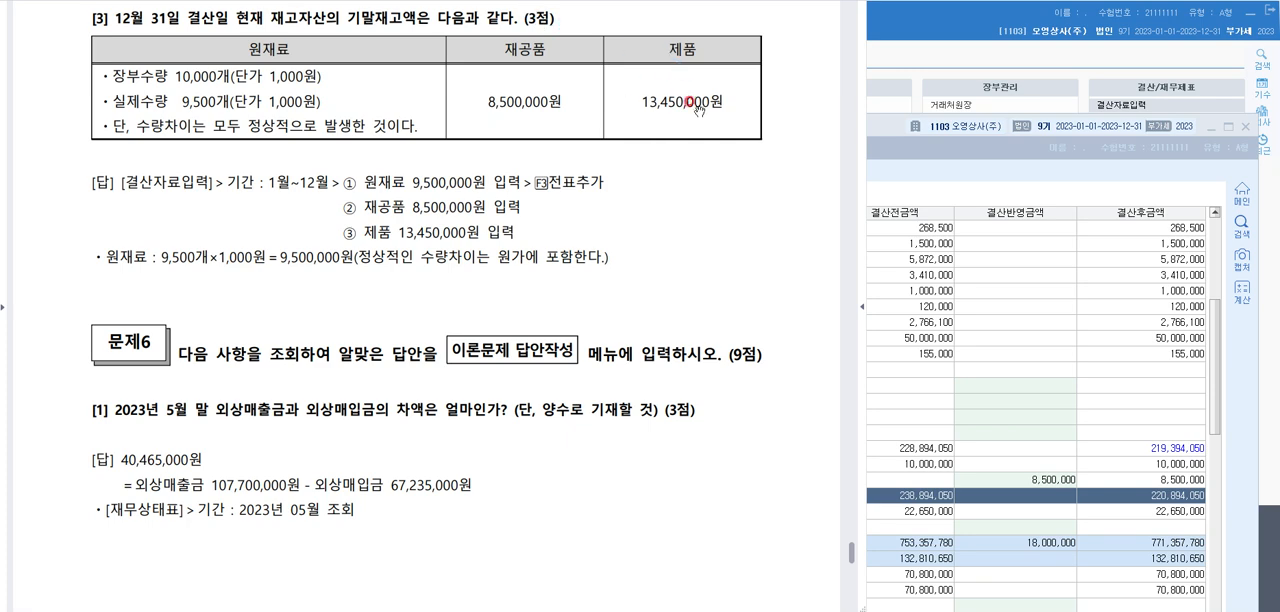
{"action": "left_click", "coordinate": [1032, 531]}
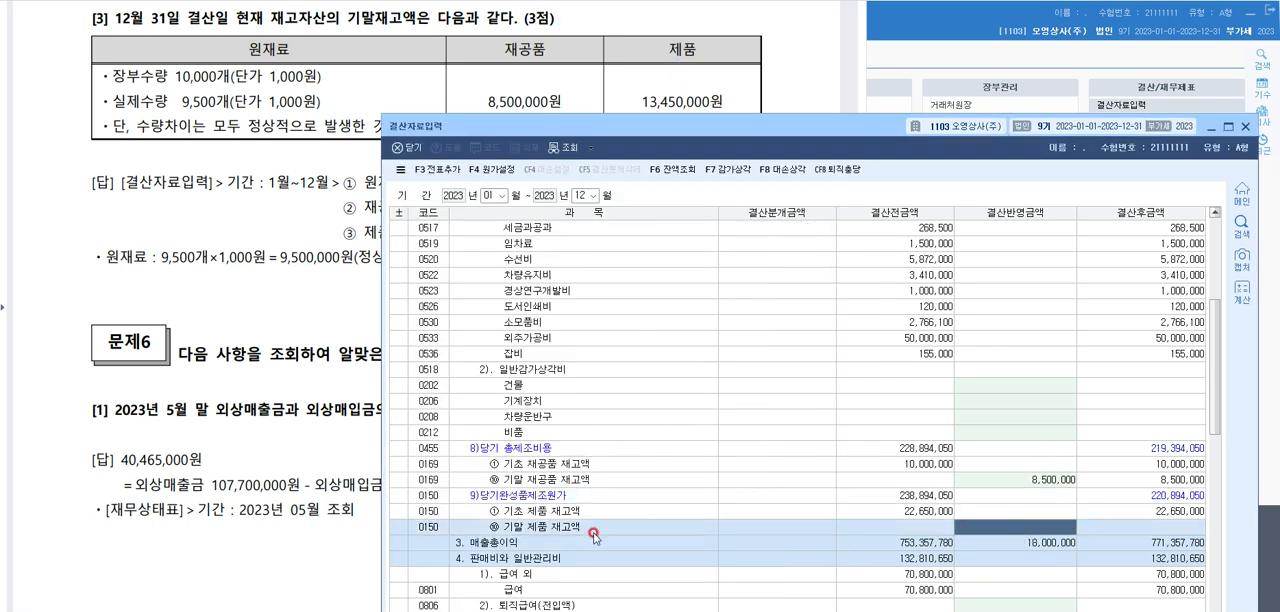
{"action": "type", "text": "13"}
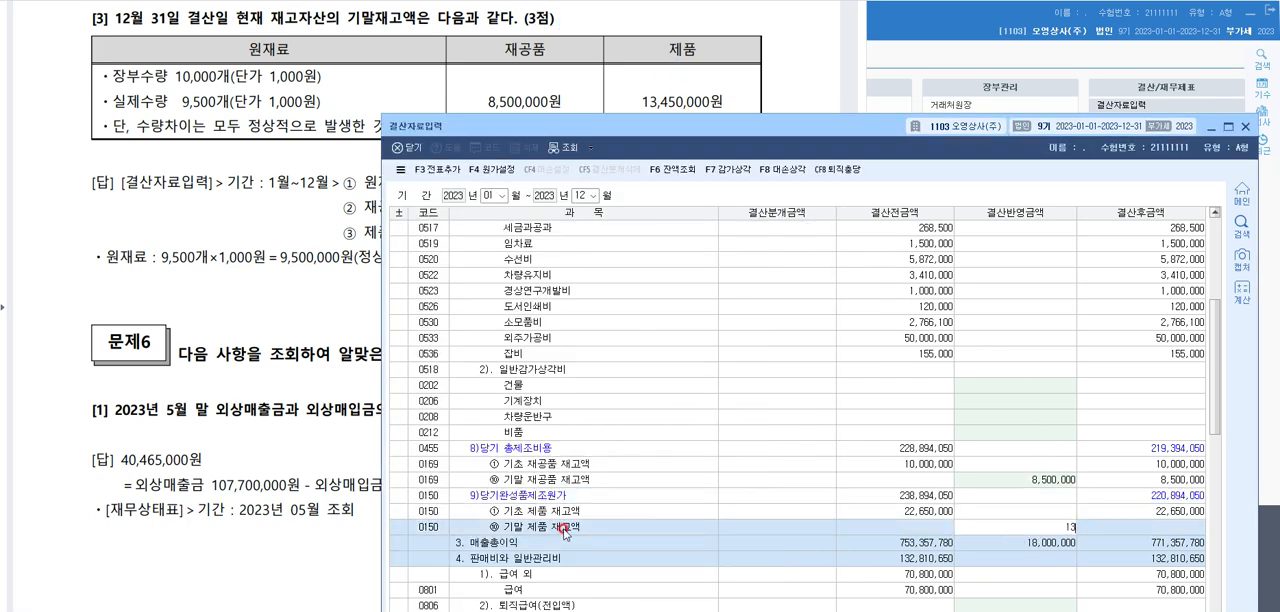
{"action": "type", "text": ",450,000"}
{"action": "key", "text": "Return"}
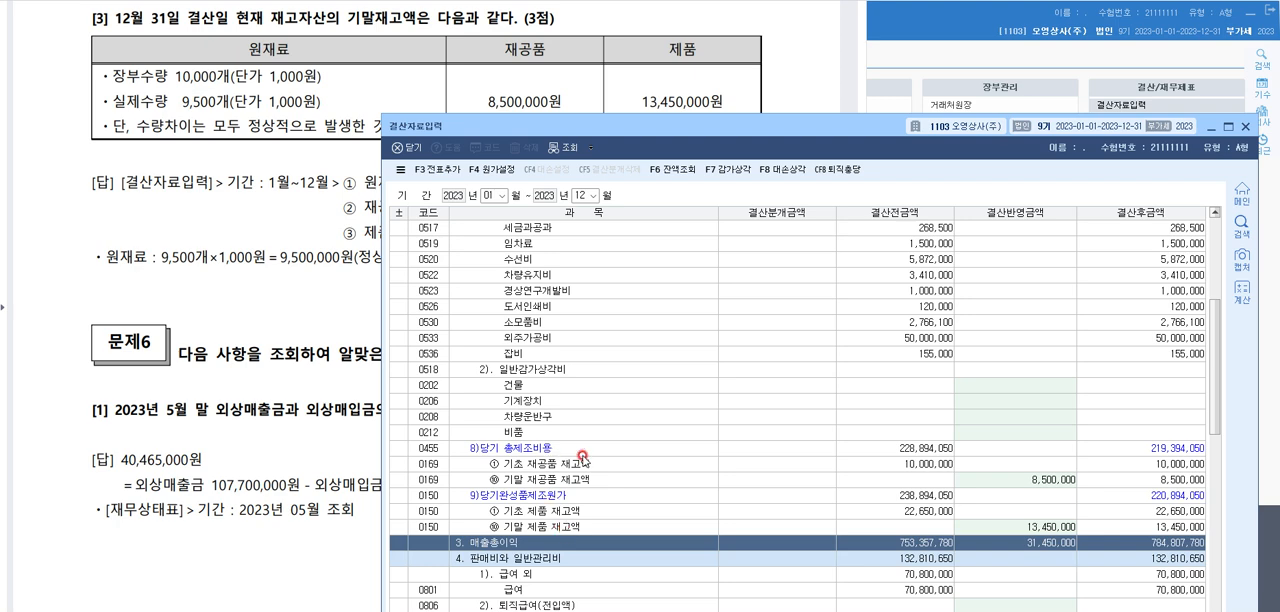
Add the closing entries to the general journal with 전표추가 and close 결산자료입력
{"action": "left_click", "coordinate": [982, 481]}
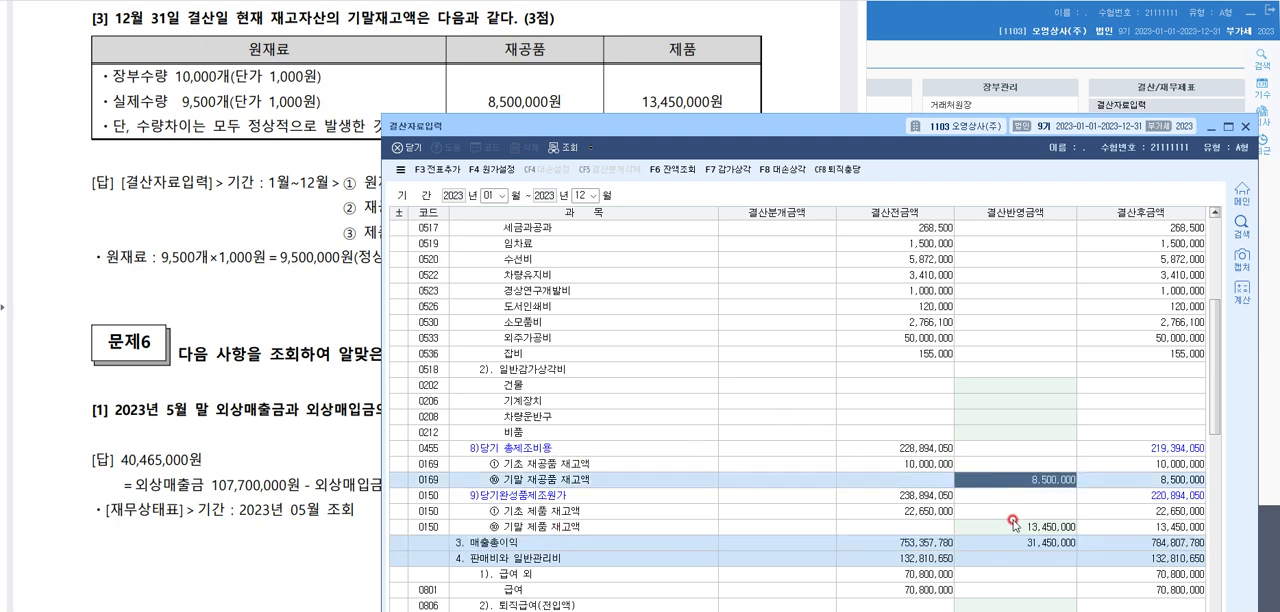
{"action": "left_click", "coordinate": [1010, 527]}
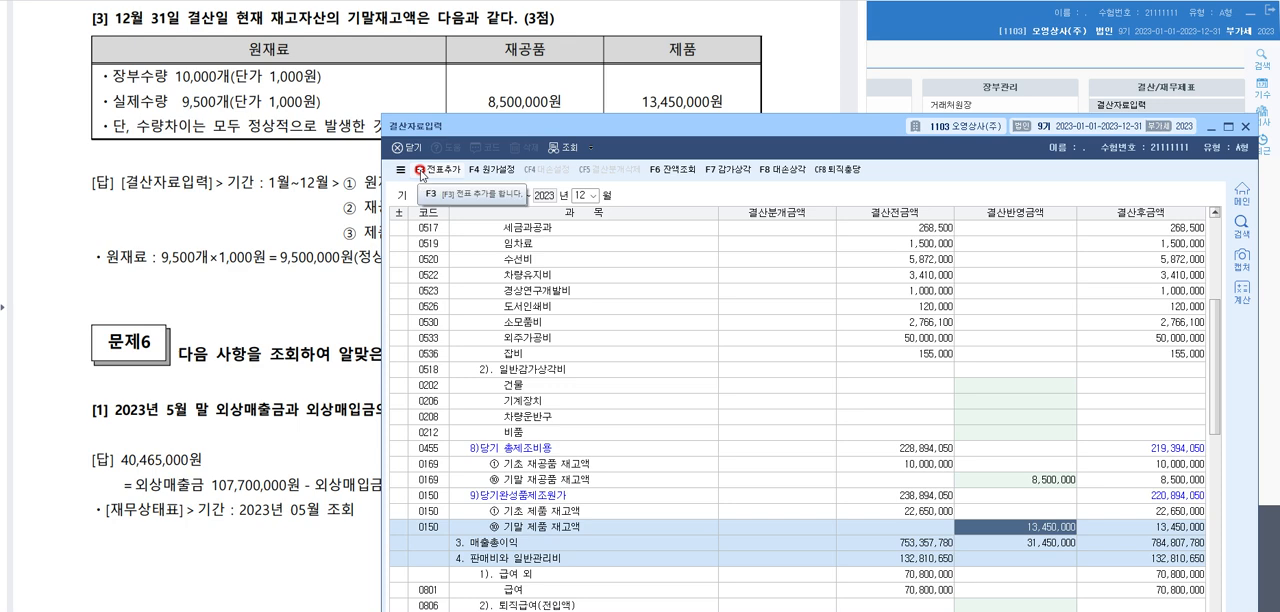
{"action": "left_click", "coordinate": [421, 176]}
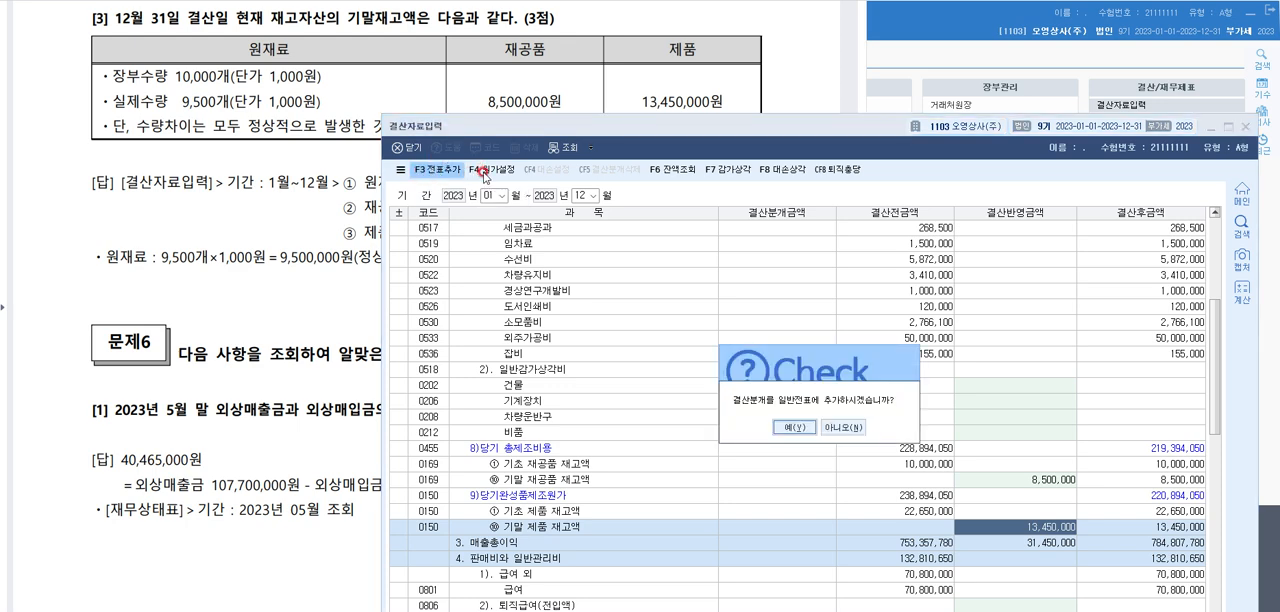
{"action": "key", "text": "Return"}
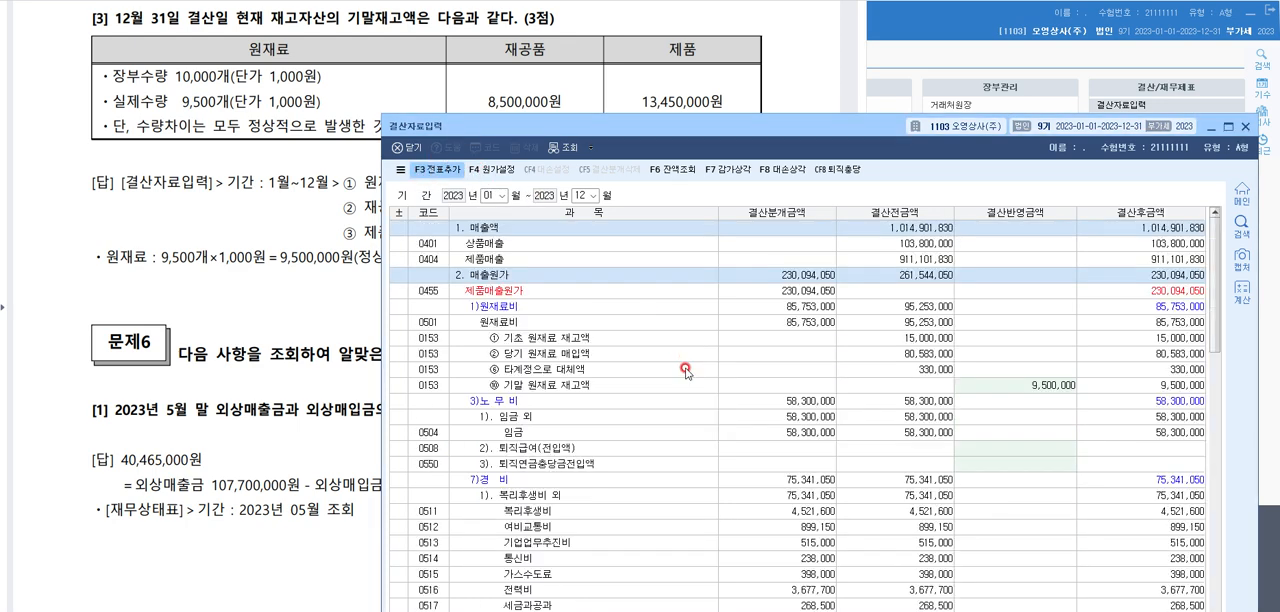
{"action": "left_click", "coordinate": [1244, 127]}
Review the 결차 and 결대 closing entries dated 12월 31일 in 일반전표입력 and close it
{"action": "left_click", "coordinate": [614, 106]}
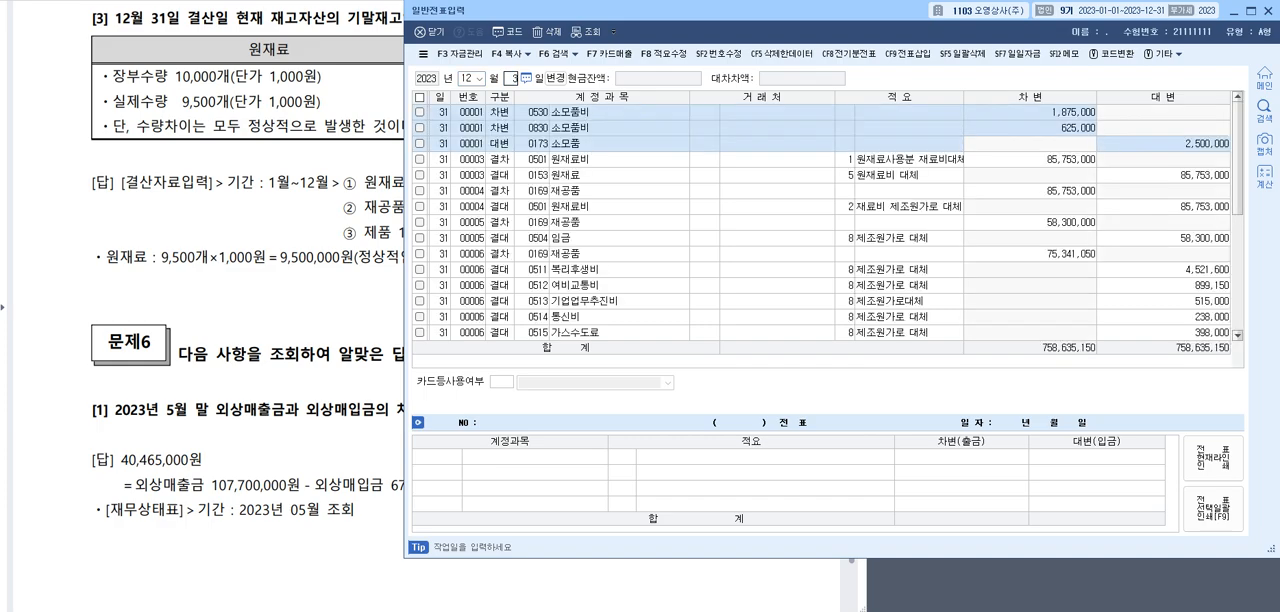
{"action": "left_click", "coordinate": [603, 220]}
{"action": "left_click", "coordinate": [534, 274]}
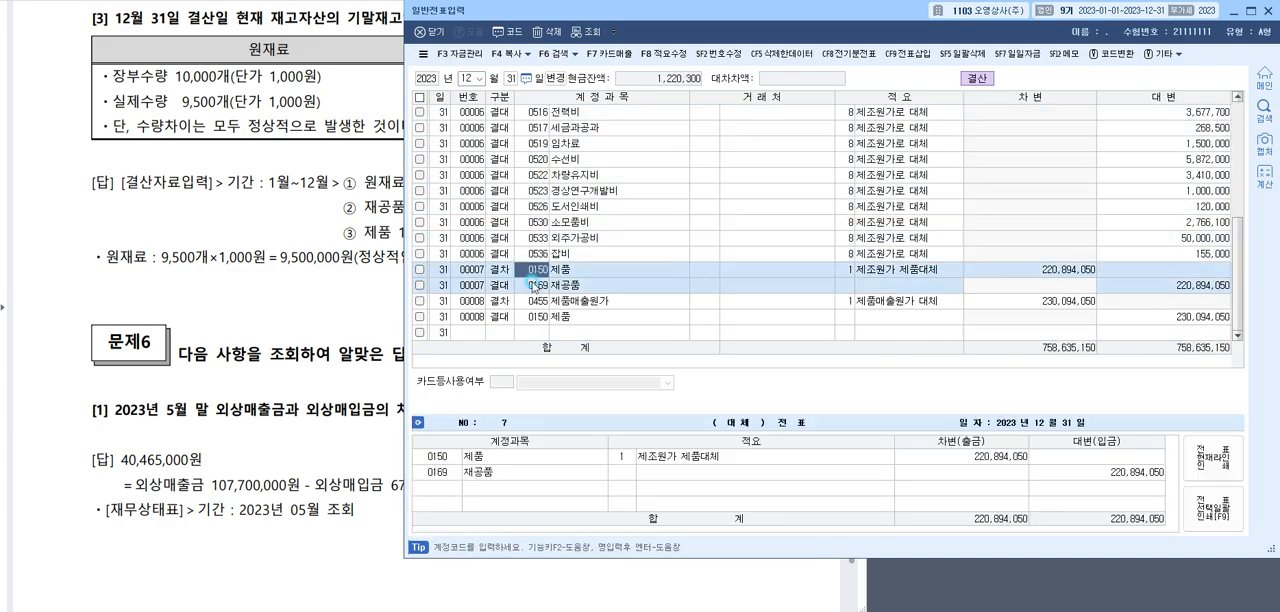
{"action": "left_click", "coordinate": [531, 300]}
{"action": "left_click", "coordinate": [536, 270]}
{"action": "left_click", "coordinate": [537, 240]}
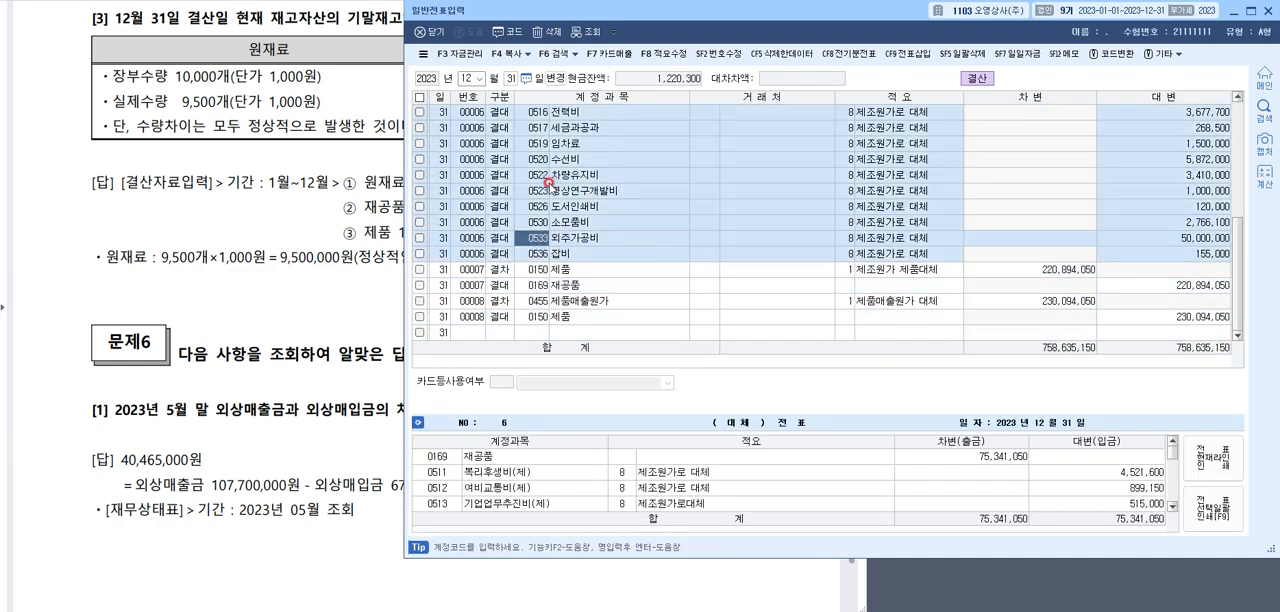
{"action": "scroll", "coordinate": [548, 190], "scroll_direction": "up", "scroll_amount": 2}
{"action": "scroll", "coordinate": [548, 190], "scroll_direction": "up", "scroll_amount": 4}
{"action": "left_click", "coordinate": [548, 190]}
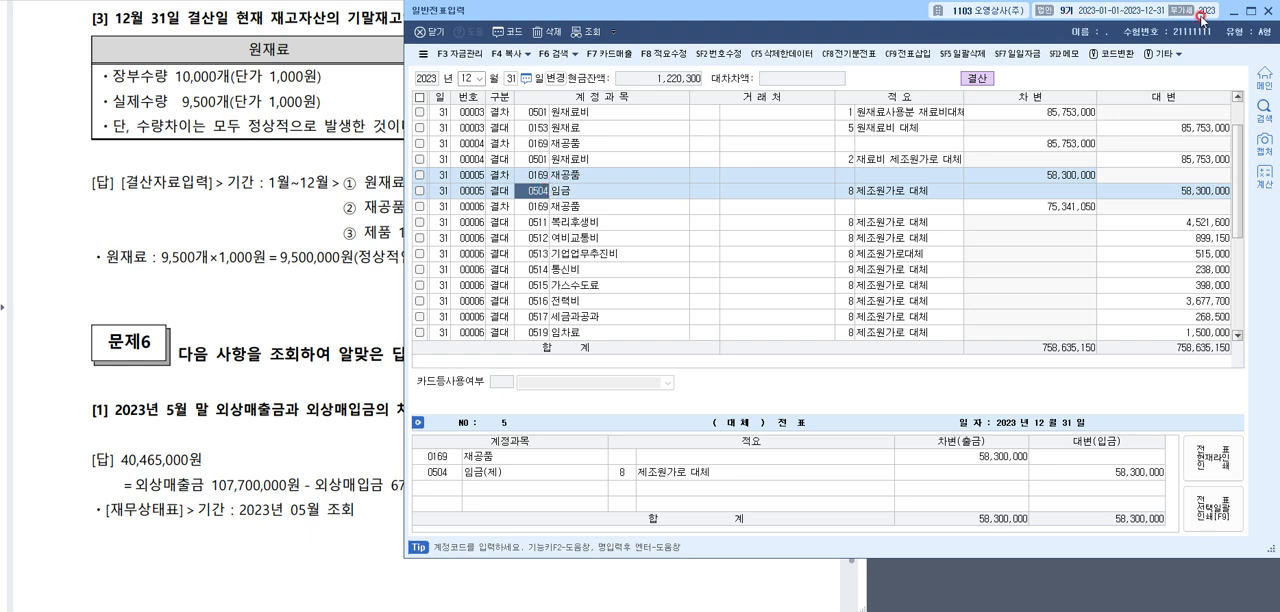
{"action": "left_click", "coordinate": [1268, 11]}
Mark the 실제수량 line and the 원재료 9,500,000원 amount in the 문제5 [3] answer, and erase the marks
{"action": "left_click", "coordinate": [289, 204]}
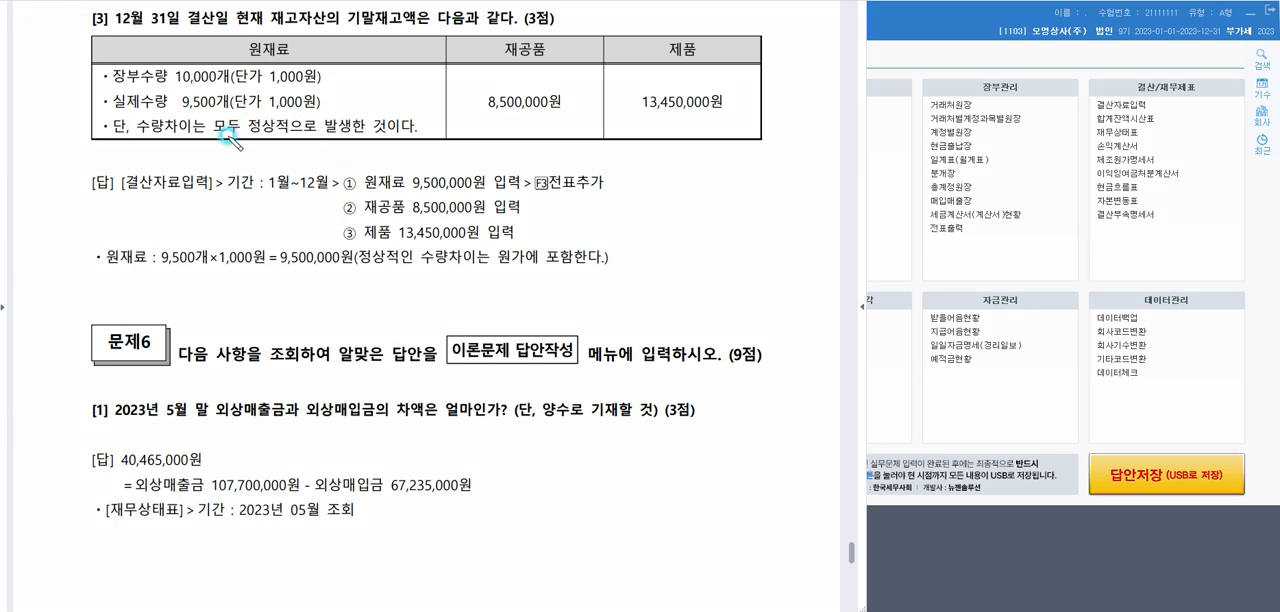
{"action": "mouse_move", "coordinate": [340, 95]}
{"action": "left_mouse_down"}
{"action": "mouse_move", "coordinate": [101, 104]}
{"action": "mouse_move", "coordinate": [333, 101]}
{"action": "left_mouse_up"}
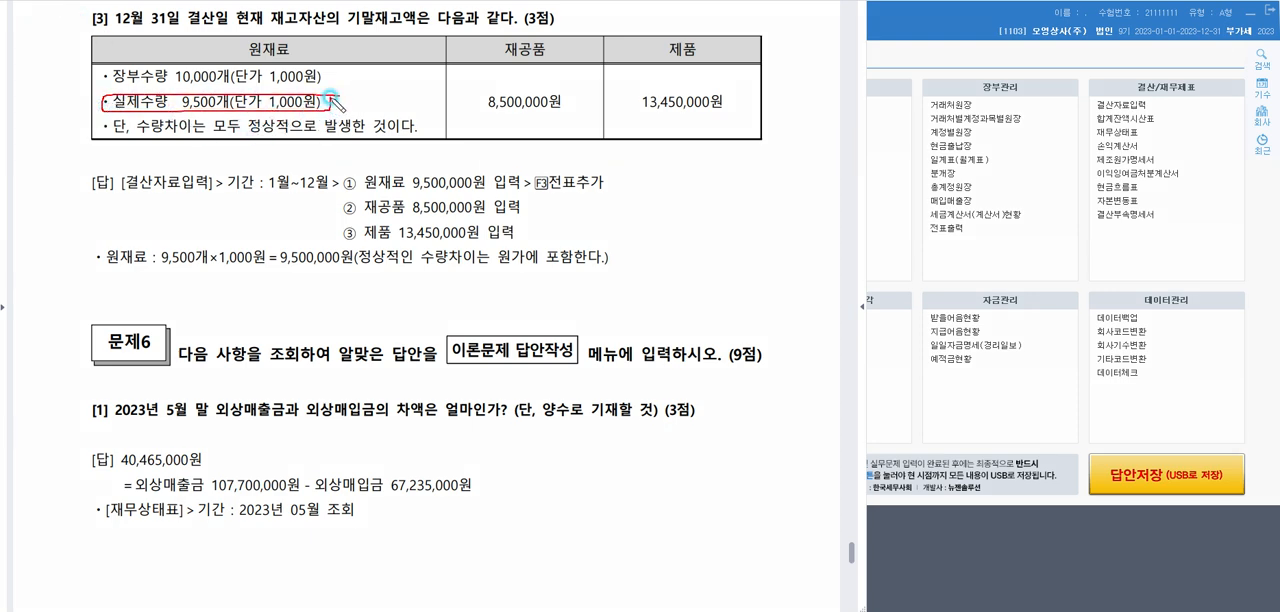
{"action": "left_click_drag", "start_coordinate": [497, 190], "coordinate": [497, 186]}
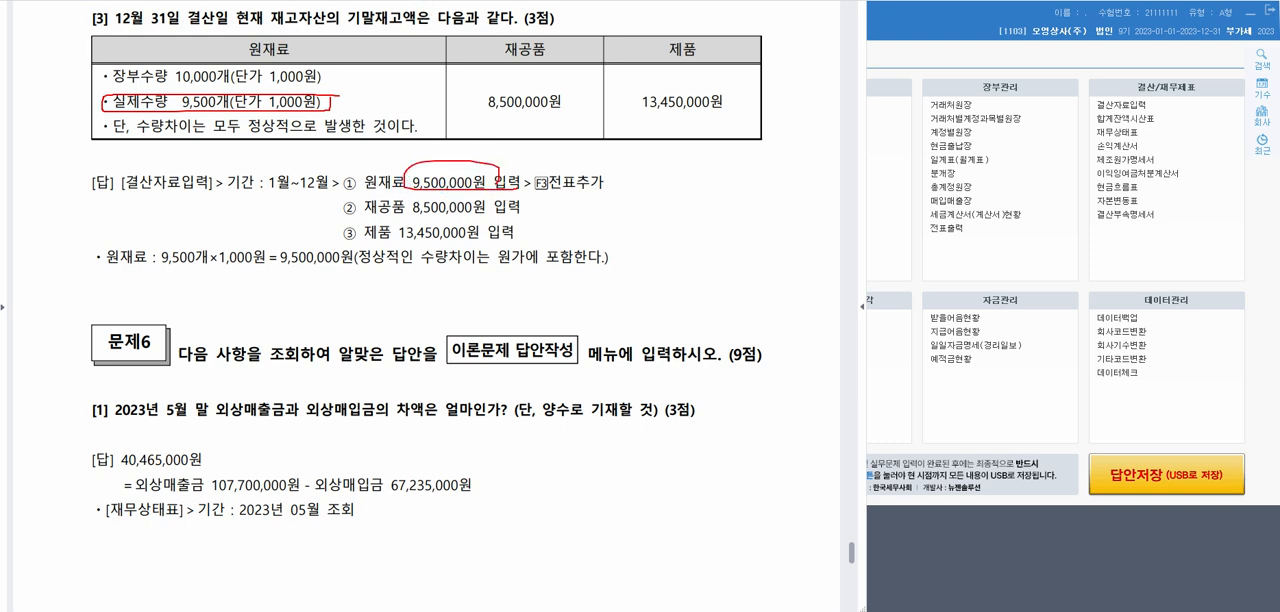
{"action": "key", "text": "Escape"}
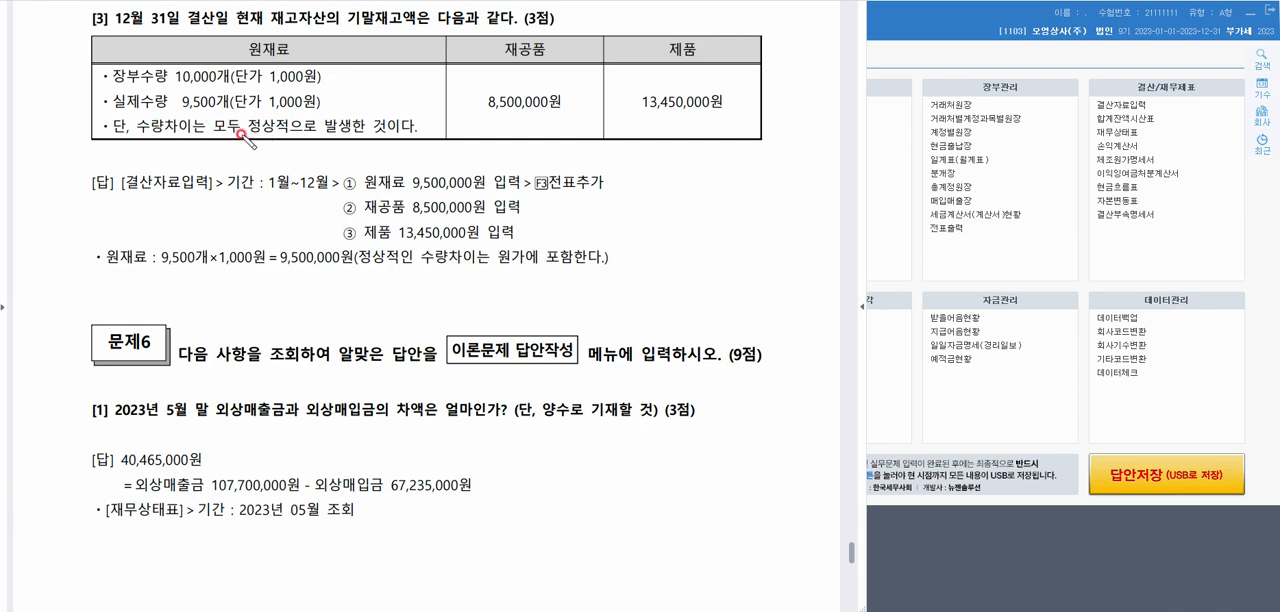
Write 비정상 below the 수량차이 line, bracket 장부수량 and 실제수량, and underline the 1,000원 unit price of 장부수량
{"action": "mouse_move", "coordinate": [240, 145]}
{"action": "left_mouse_down"}
{"action": "mouse_move", "coordinate": [246, 162]}
{"action": "mouse_move", "coordinate": [290, 156]}
{"action": "mouse_move", "coordinate": [286, 170]}
{"action": "mouse_move", "coordinate": [304, 152]}
{"action": "mouse_move", "coordinate": [320, 167]}
{"action": "left_mouse_up"}
{"action": "left_click_drag", "start_coordinate": [320, 156], "coordinate": [318, 170]}
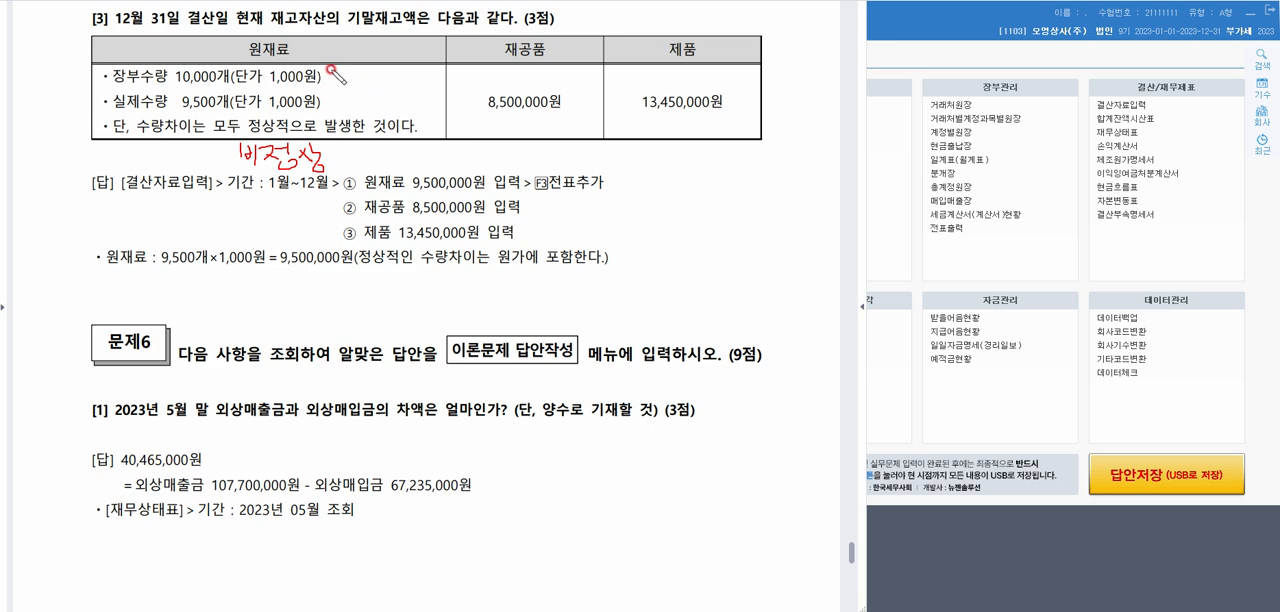
{"action": "mouse_move", "coordinate": [330, 70]}
{"action": "left_mouse_down"}
{"action": "mouse_move", "coordinate": [340, 95]}
{"action": "mouse_move", "coordinate": [323, 107]}
{"action": "left_mouse_up"}
{"action": "mouse_move", "coordinate": [378, 73]}
{"action": "left_mouse_down"}
{"action": "mouse_move", "coordinate": [361, 97]}
{"action": "mouse_move", "coordinate": [425, 88]}
{"action": "left_mouse_up"}
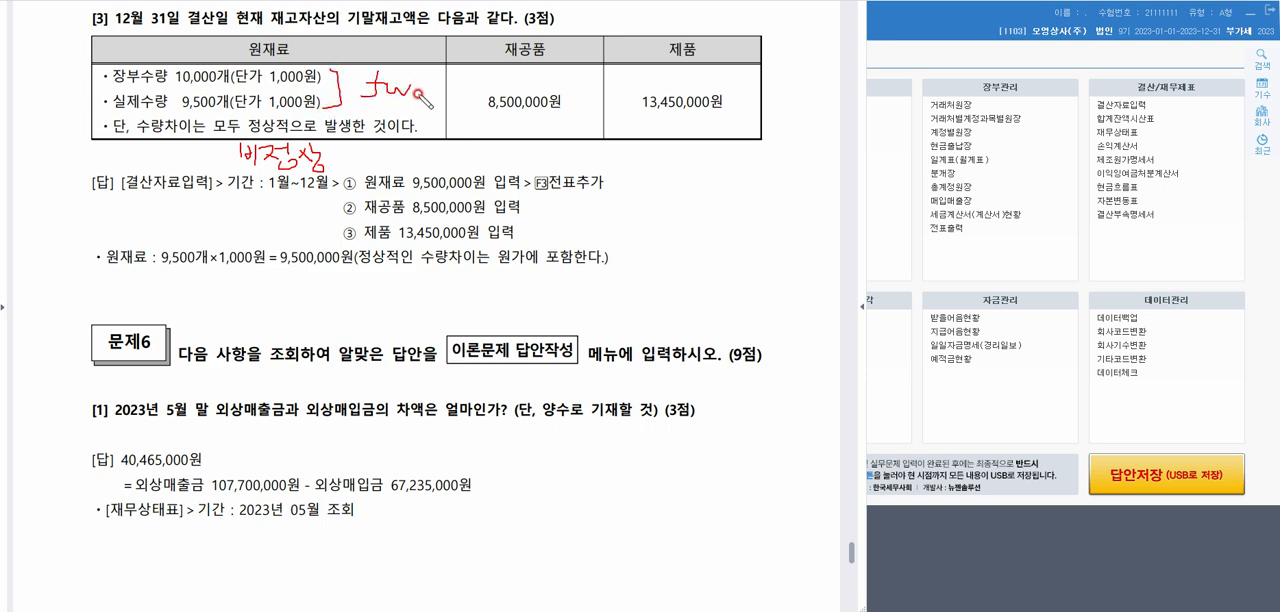
{"action": "left_click_drag", "start_coordinate": [266, 86], "coordinate": [322, 86]}
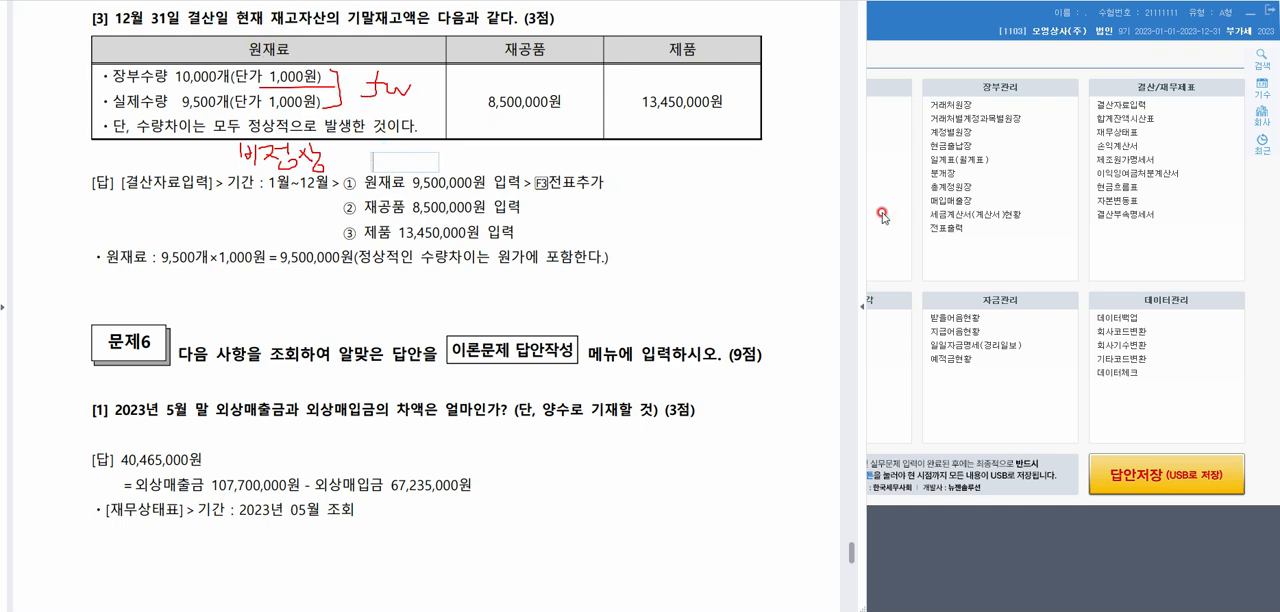
Add the text note "12/31 재고자산감모손실 50만 / 원재료 50 (적:8)" above the 원재료 answer line
{"action": "type", "text": "12/31"}
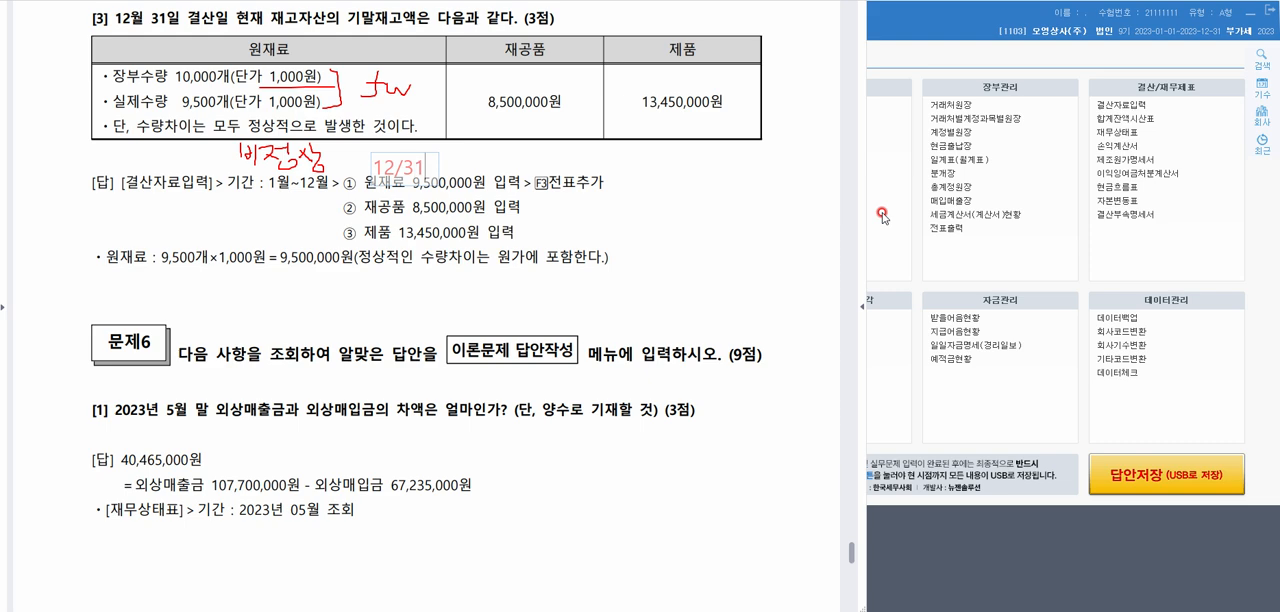
{"action": "type", "text": " f재고자산감모손실"}
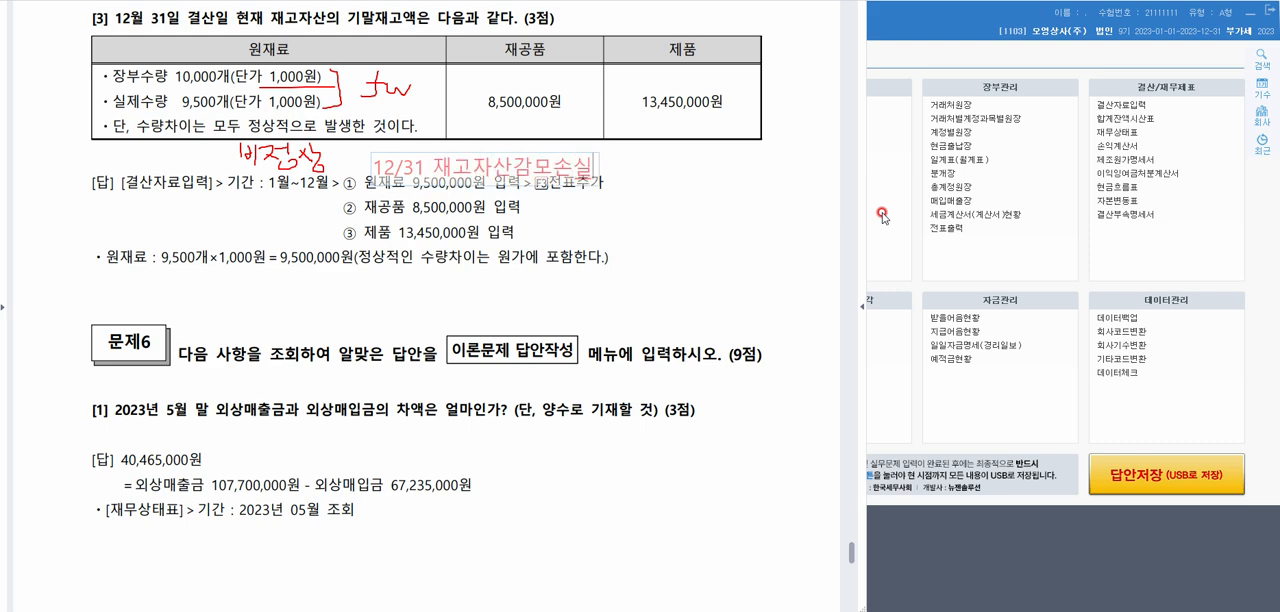
{"action": "type", "text": " 50만 /"}
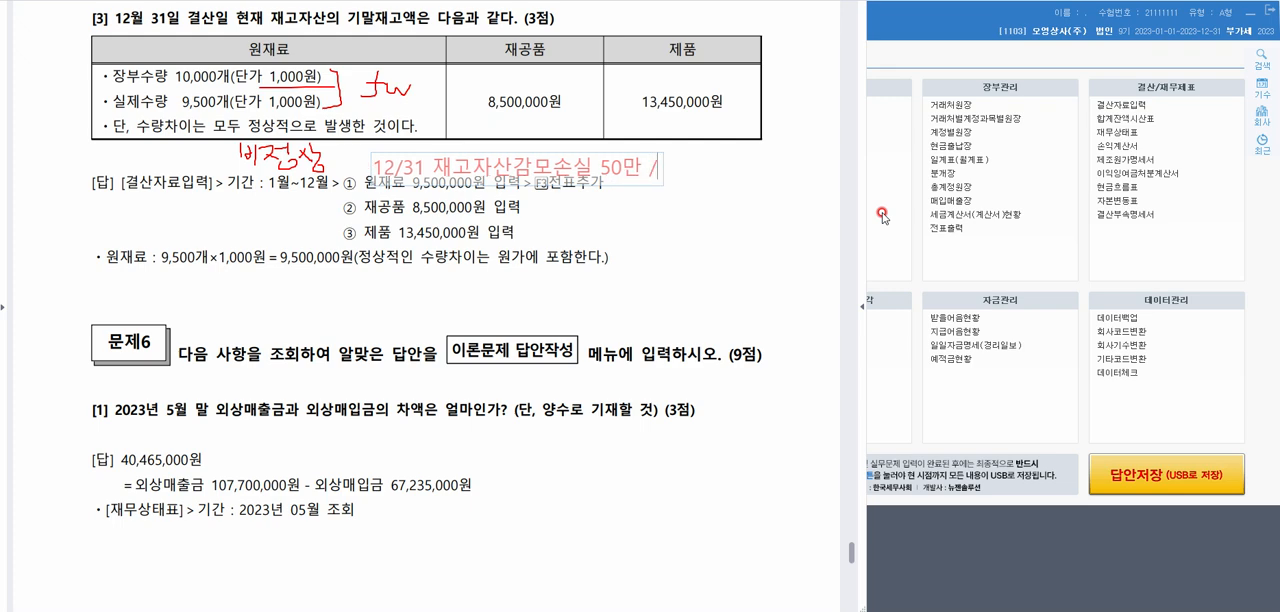
{"action": "type", "text": " 원재료 50 ("}
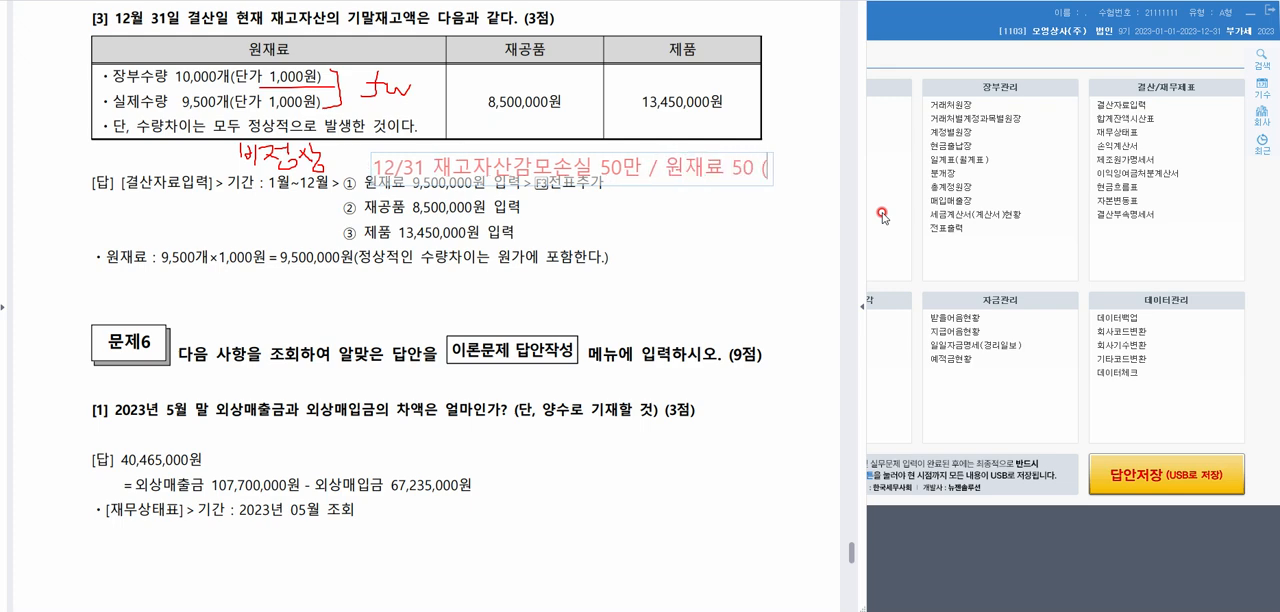
{"action": "type", "text": "적:8"}
{"action": "left_click", "coordinate": [753, 239]}
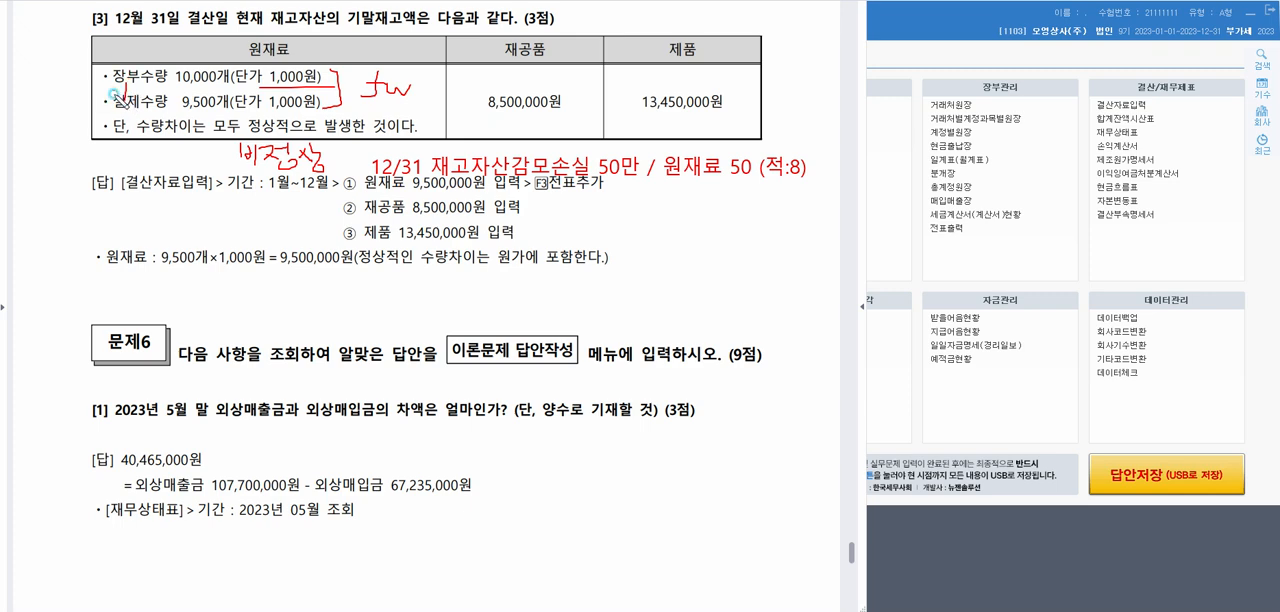
Circle 9,500개(단가 1,000원), draw an arrow to the underlined 원재료 9,500,000원 answer line, and clear all annotations
{"action": "left_click_drag", "start_coordinate": [116, 92], "coordinate": [156, 103]}
{"action": "mouse_move", "coordinate": [186, 113]}
{"action": "left_mouse_down"}
{"action": "mouse_move", "coordinate": [240, 86]}
{"action": "mouse_move", "coordinate": [226, 114]}
{"action": "left_mouse_up"}
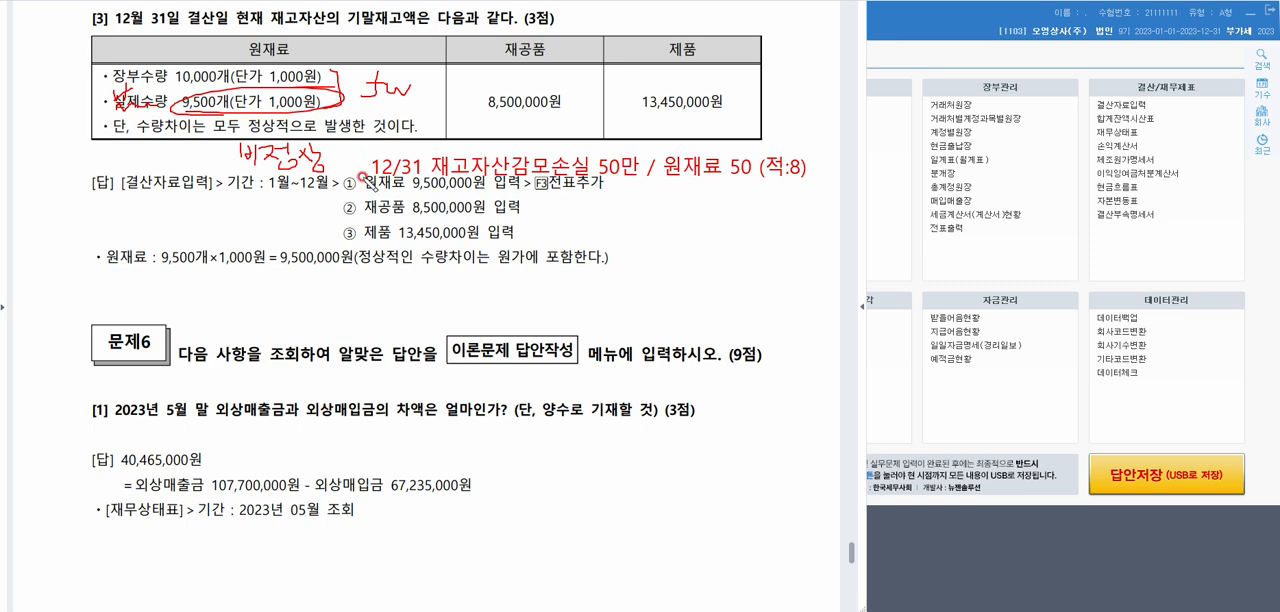
{"action": "mouse_move", "coordinate": [312, 110]}
{"action": "left_mouse_down"}
{"action": "mouse_move", "coordinate": [372, 191]}
{"action": "mouse_move", "coordinate": [604, 199]}
{"action": "left_mouse_up"}
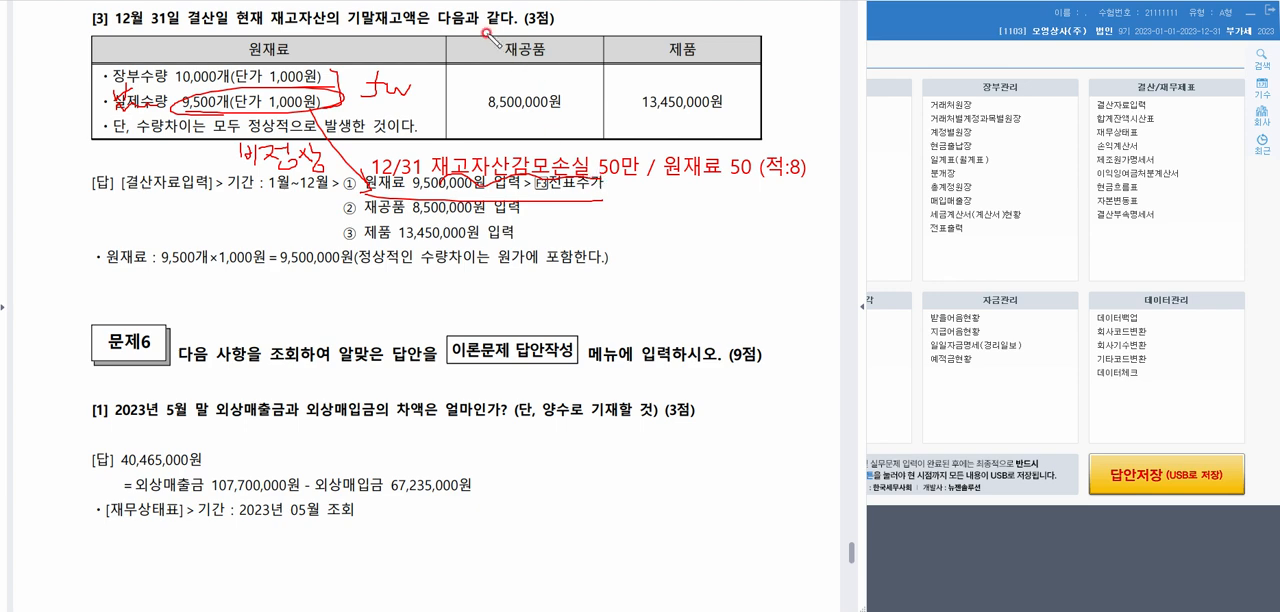
{"action": "left_click", "coordinate": [163, 1]}
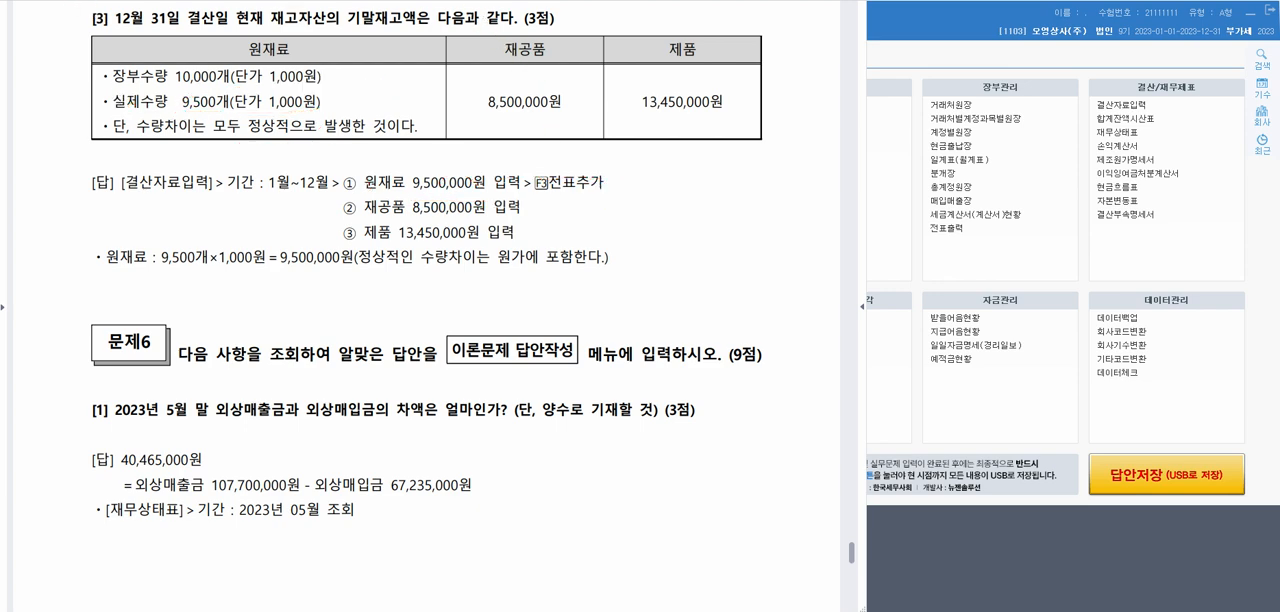
Open 계정별원장 for 문제6 [1] and place its window beside the question
{"action": "scroll", "coordinate": [371, 128], "scroll_direction": "down", "scroll_amount": 6}
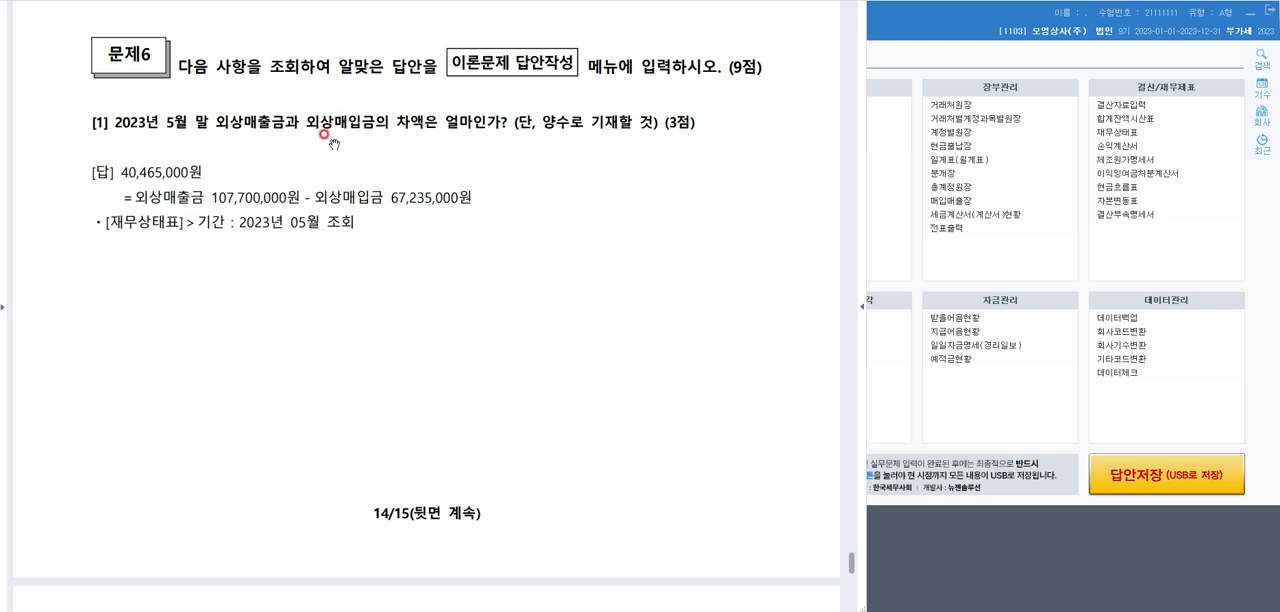
{"action": "left_click", "coordinate": [914, 28]}
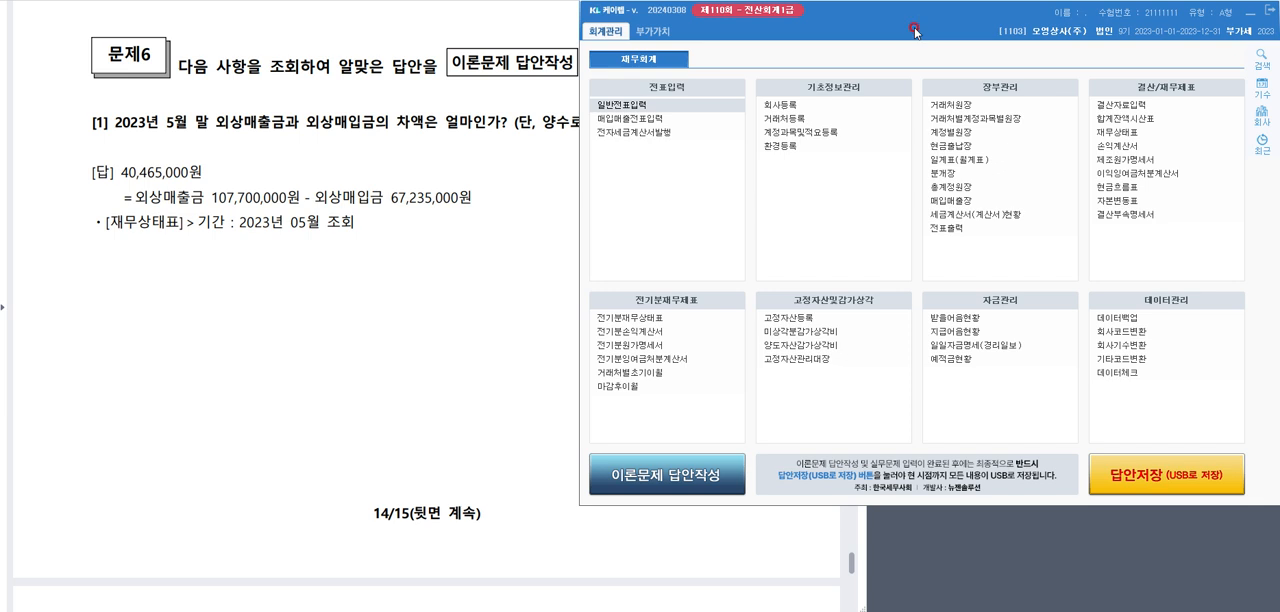
{"action": "left_click", "coordinate": [957, 133]}
{"action": "left_click", "coordinate": [957, 133]}
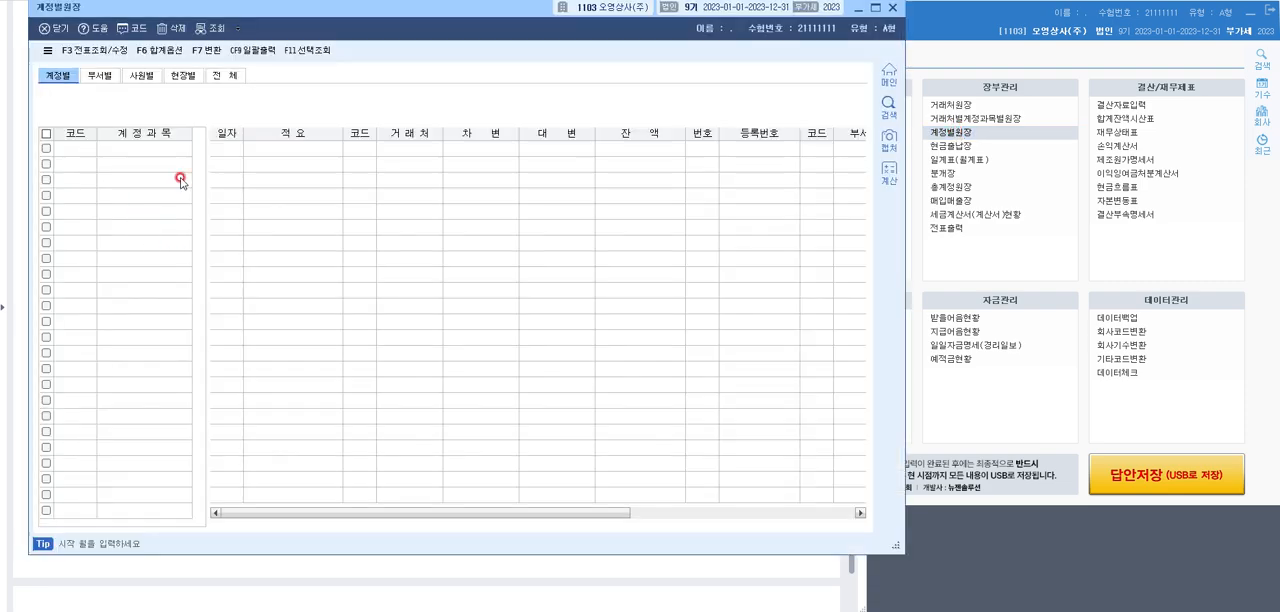
{"action": "left_click_drag", "start_coordinate": [385, 10], "coordinate": [742, 7]}
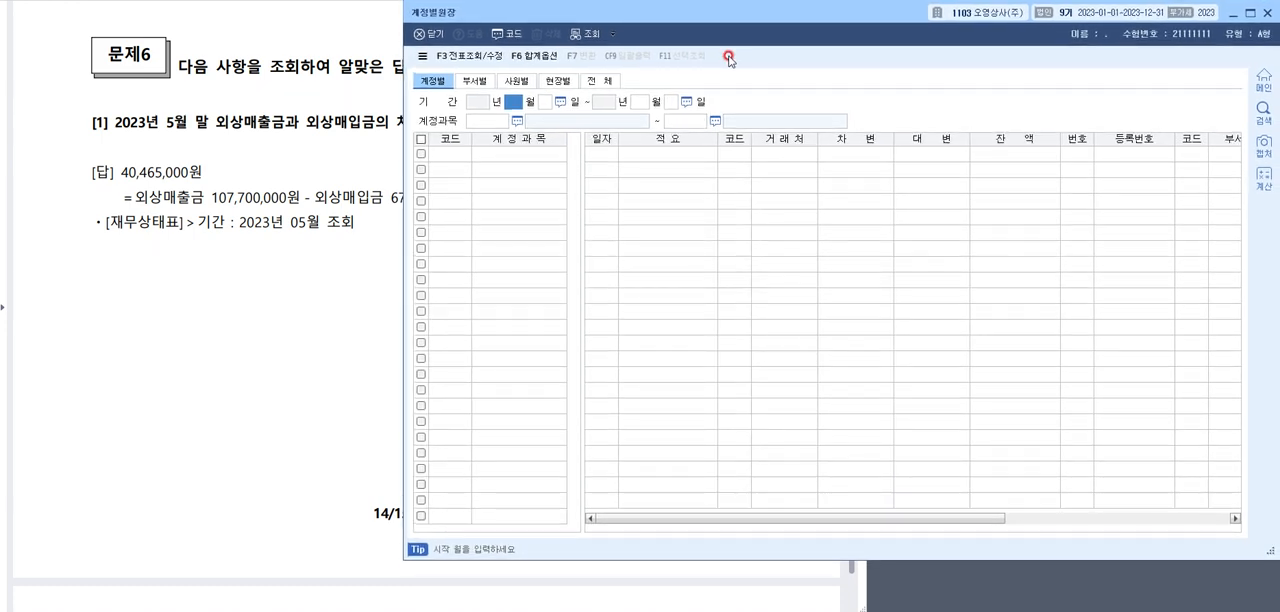
Set the 계정별원장 period to 2023년 1월 1일 through 5월 31일
{"action": "type", "text": "1"}
{"action": "key", "text": "Return"}
{"action": "key", "text": "Return"}
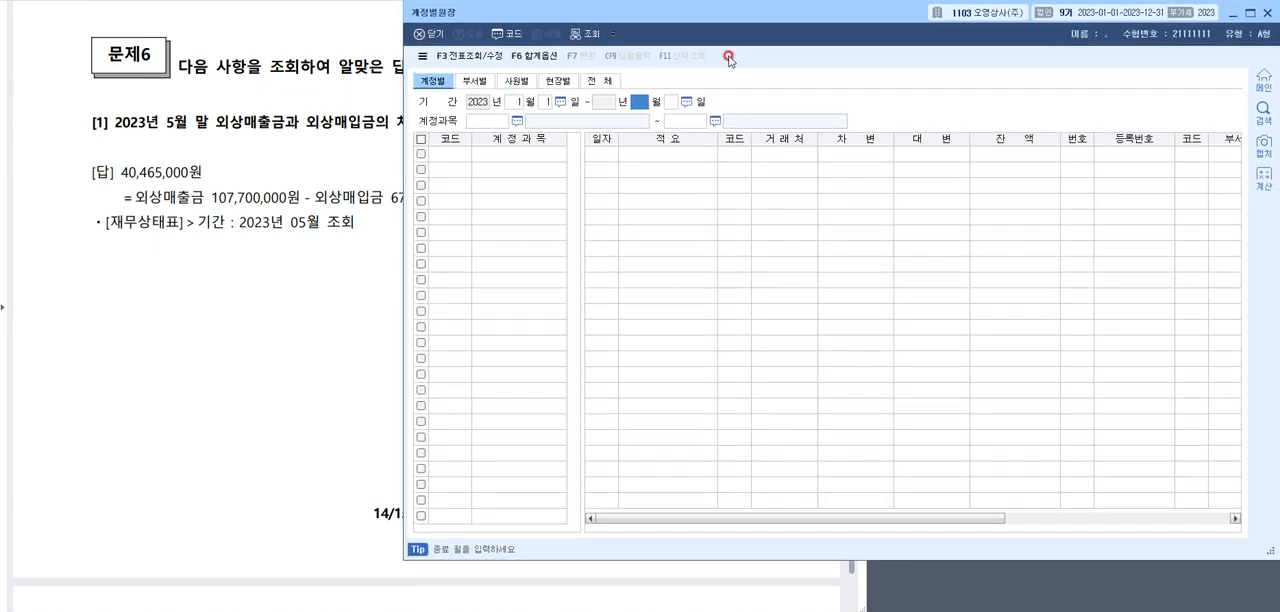
{"action": "type", "text": "5"}
{"action": "key", "text": "Return"}
{"action": "key", "text": "Return"}
Set the 계정별원장 account range from 외상매출금 to 외상매입금 and run the query
{"action": "key", "text": "F2"}
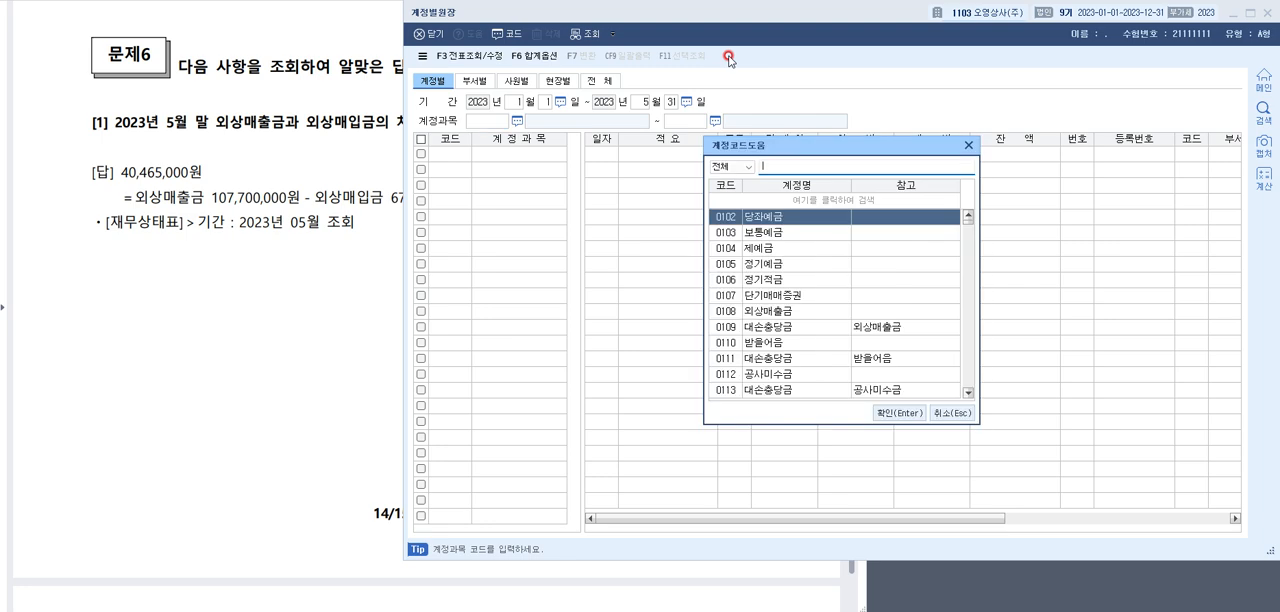
{"action": "type", "text": "ㅇㅚ상"}
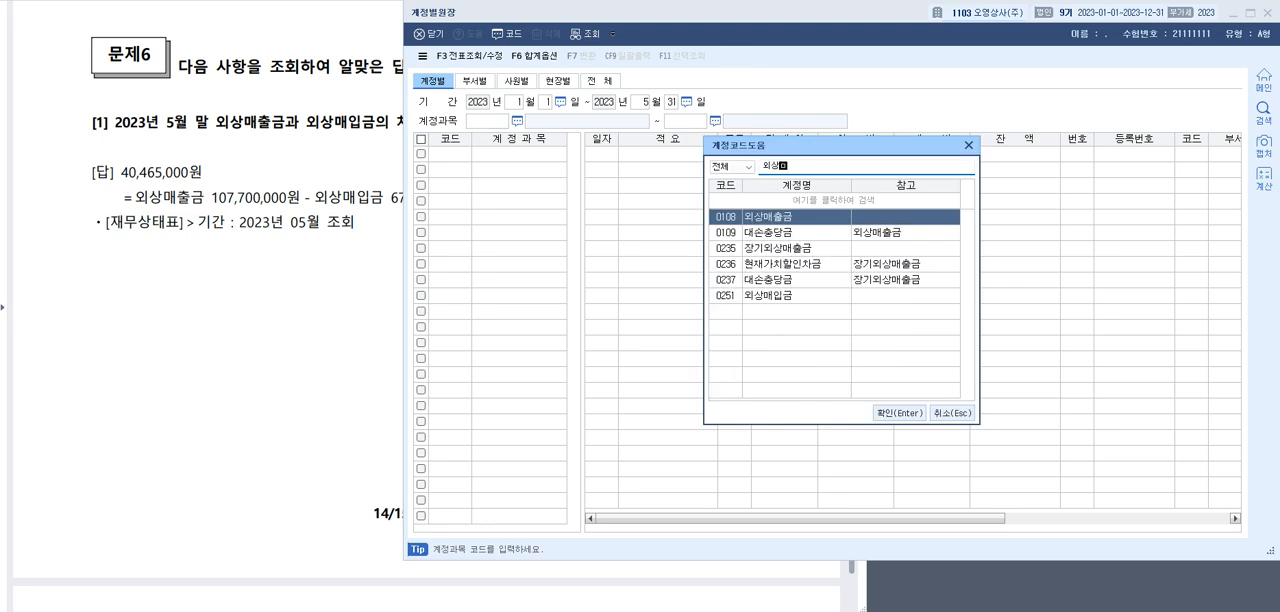
{"action": "type", "text": "매출금"}
{"action": "key", "text": "Return"}
{"action": "key", "text": "F2"}
{"action": "type", "text": "외"}
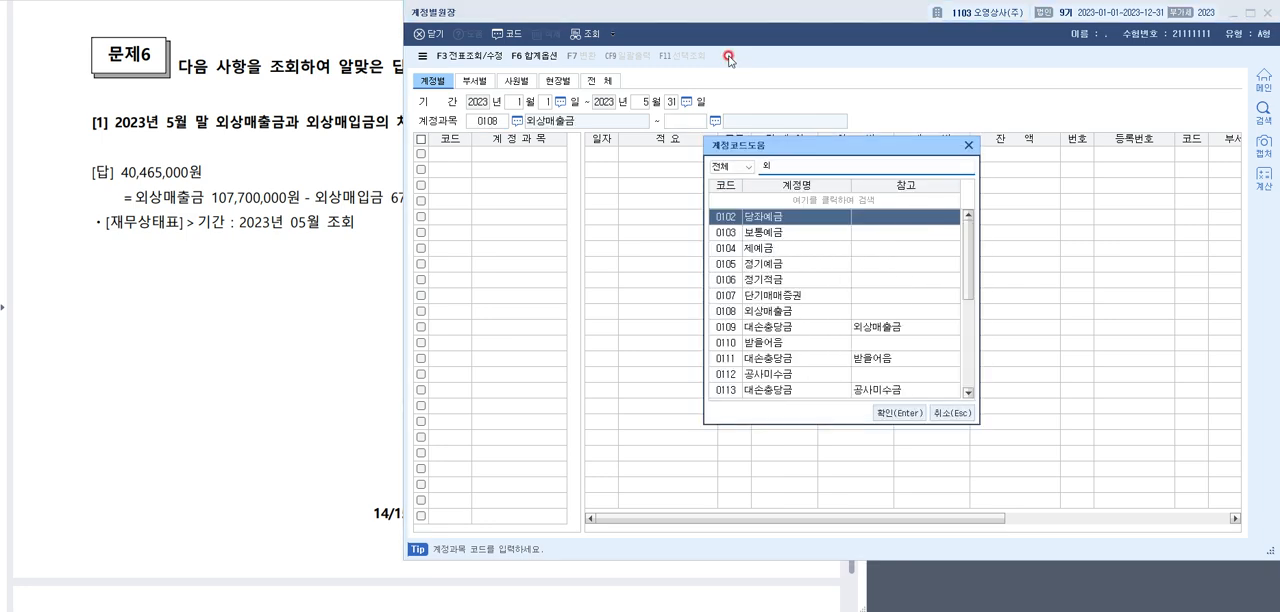
{"action": "type", "text": "상ㅁㅐ입"}
{"action": "key", "text": "Return"}
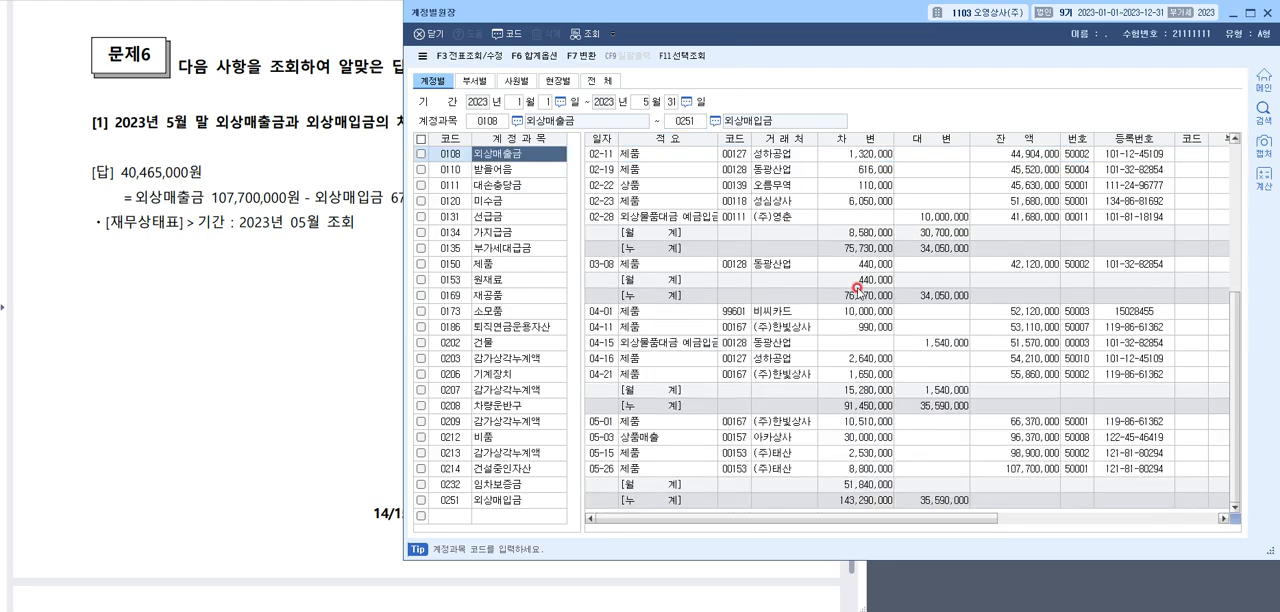
Check the 외상매출금 ledger's balance on its last May entry against the answer for 문제6 [1]
{"action": "scroll", "coordinate": [853, 290], "scroll_direction": "down", "scroll_amount": 5}
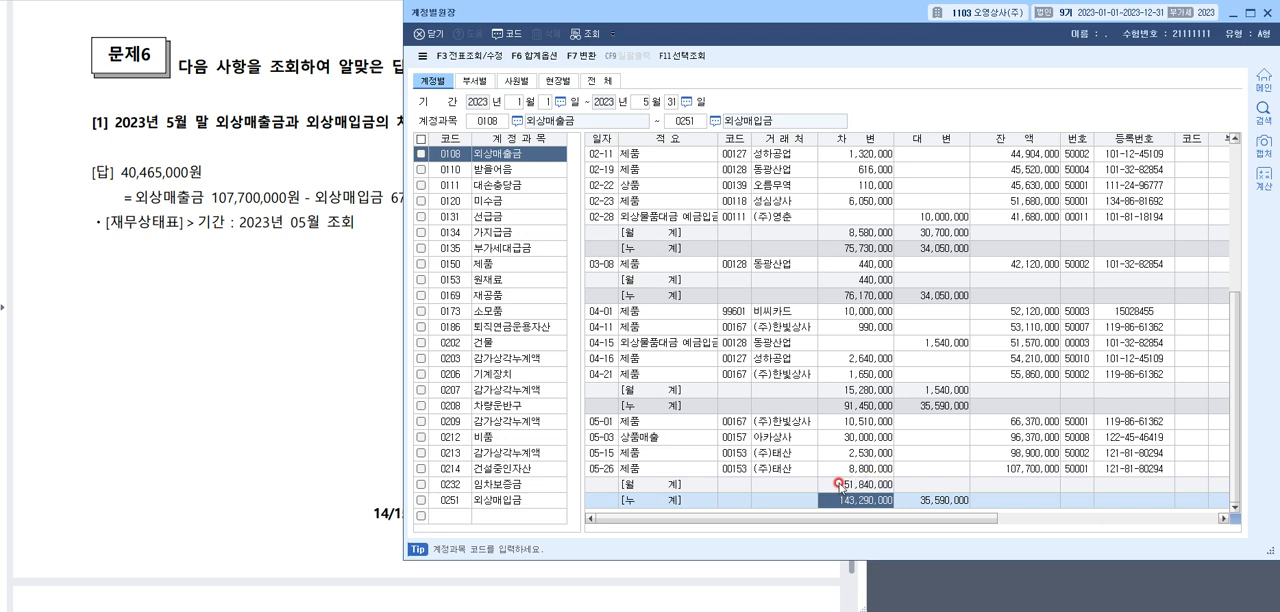
{"action": "left_click", "coordinate": [808, 459]}
{"action": "left_click", "coordinate": [850, 466]}
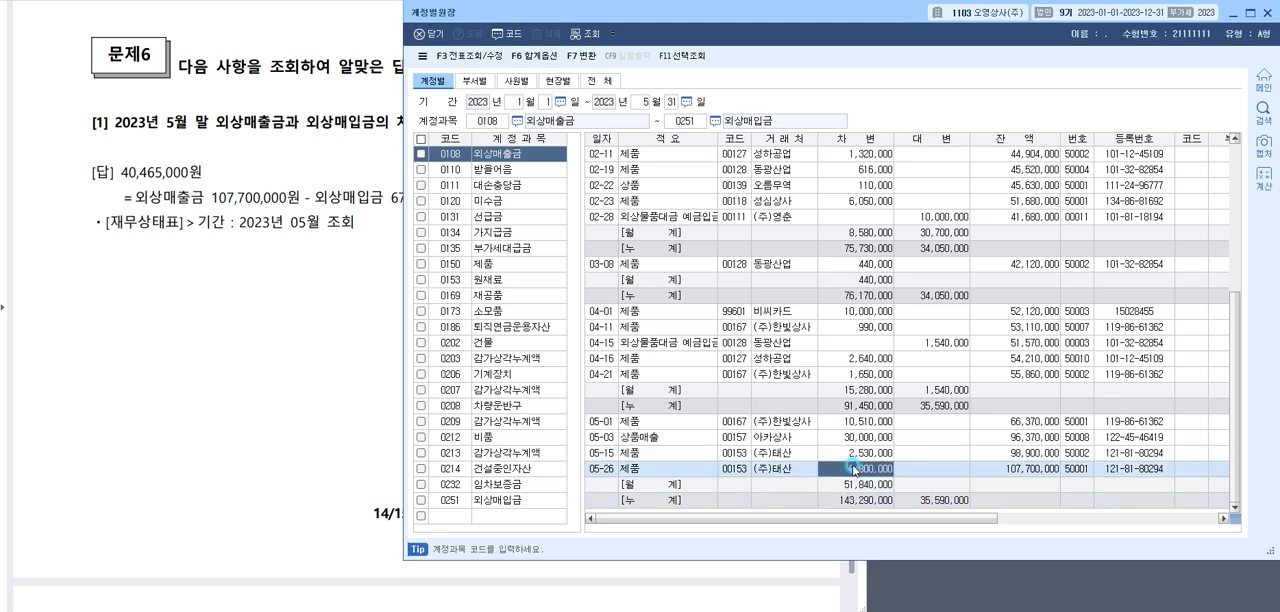
{"action": "left_click", "coordinate": [980, 465]}
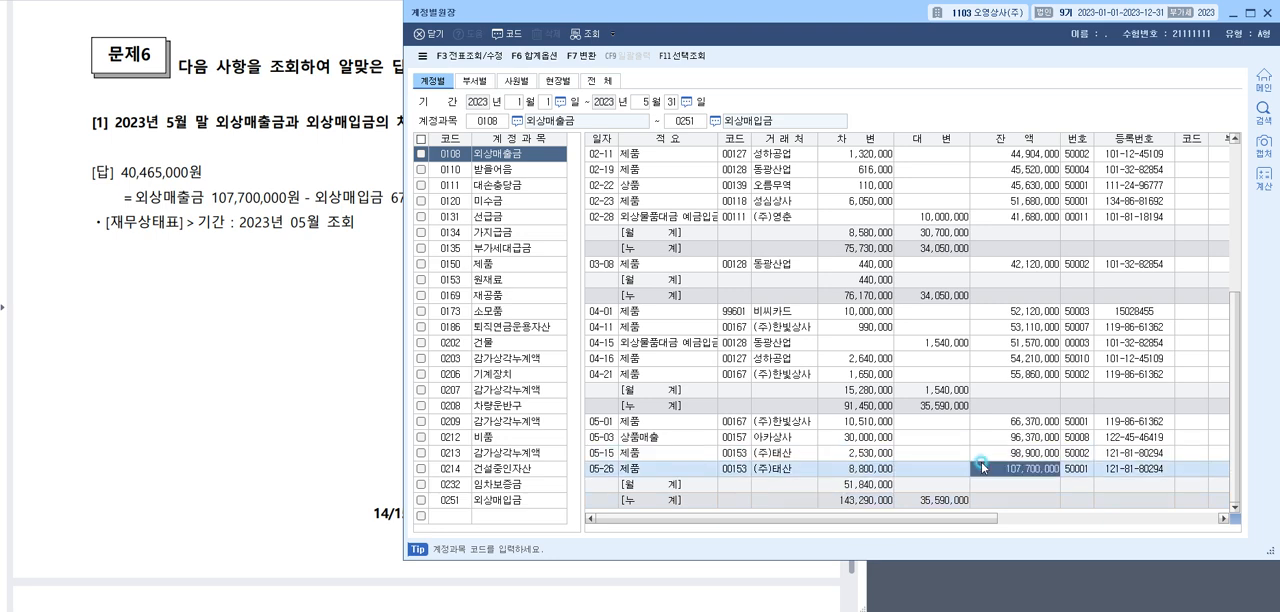
{"action": "left_click", "coordinate": [340, 150]}
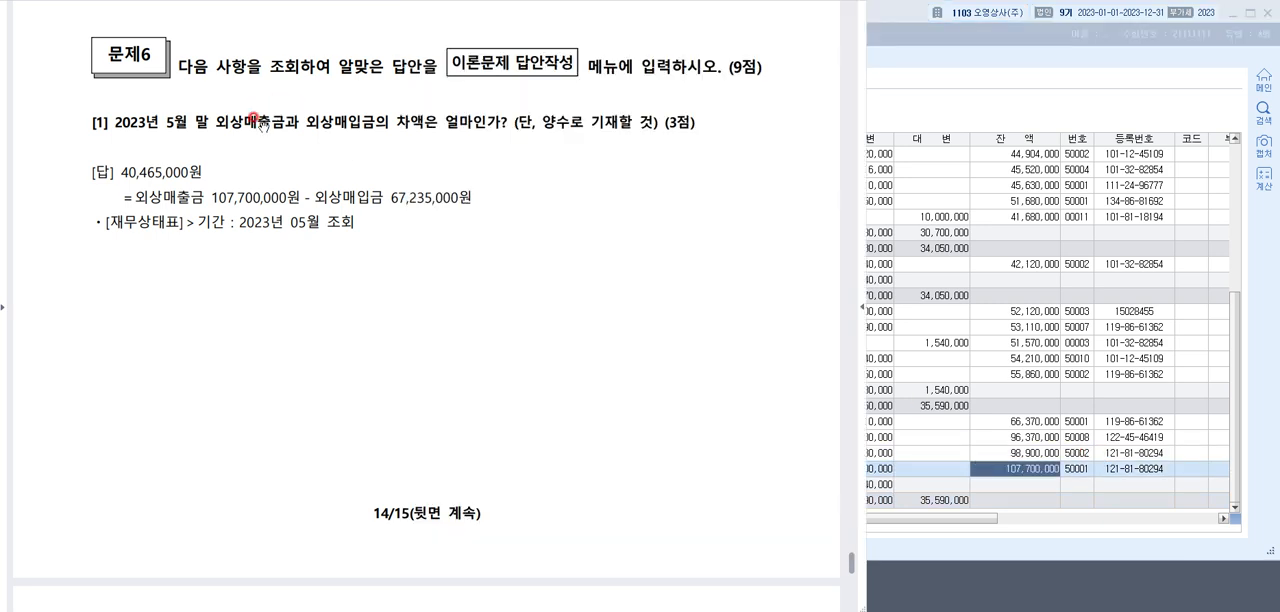
{"action": "left_click", "coordinate": [1029, 470]}
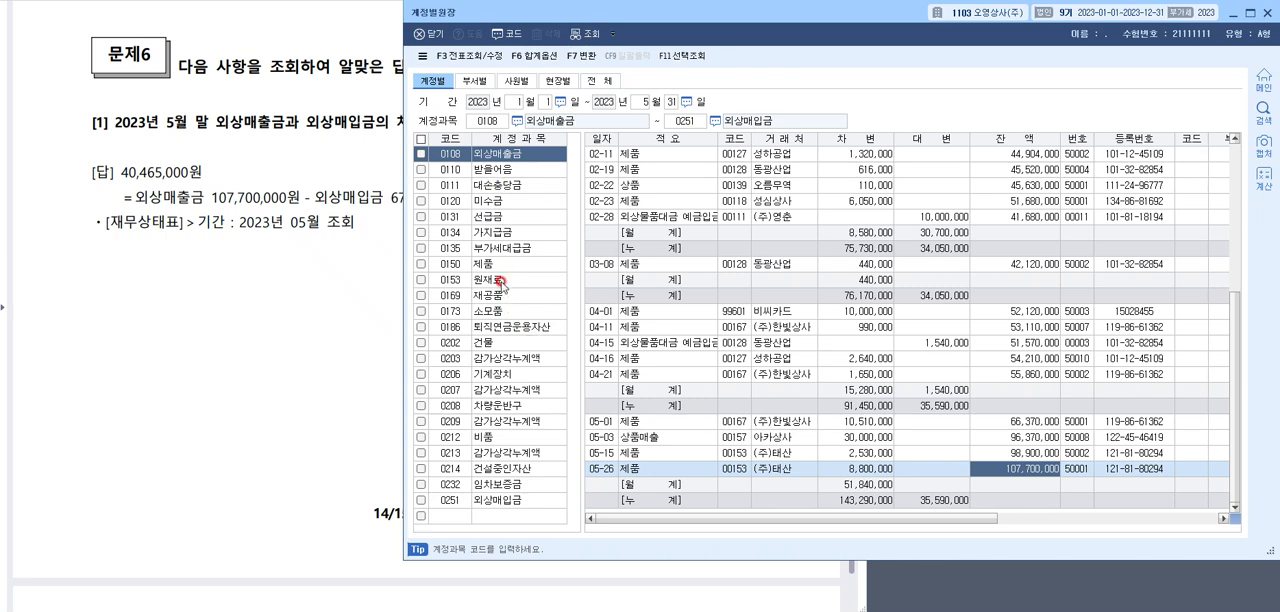
Check the 외상매입금 ledger's balance on its last May entry and close 계정별원장
{"action": "left_click", "coordinate": [501, 503]}
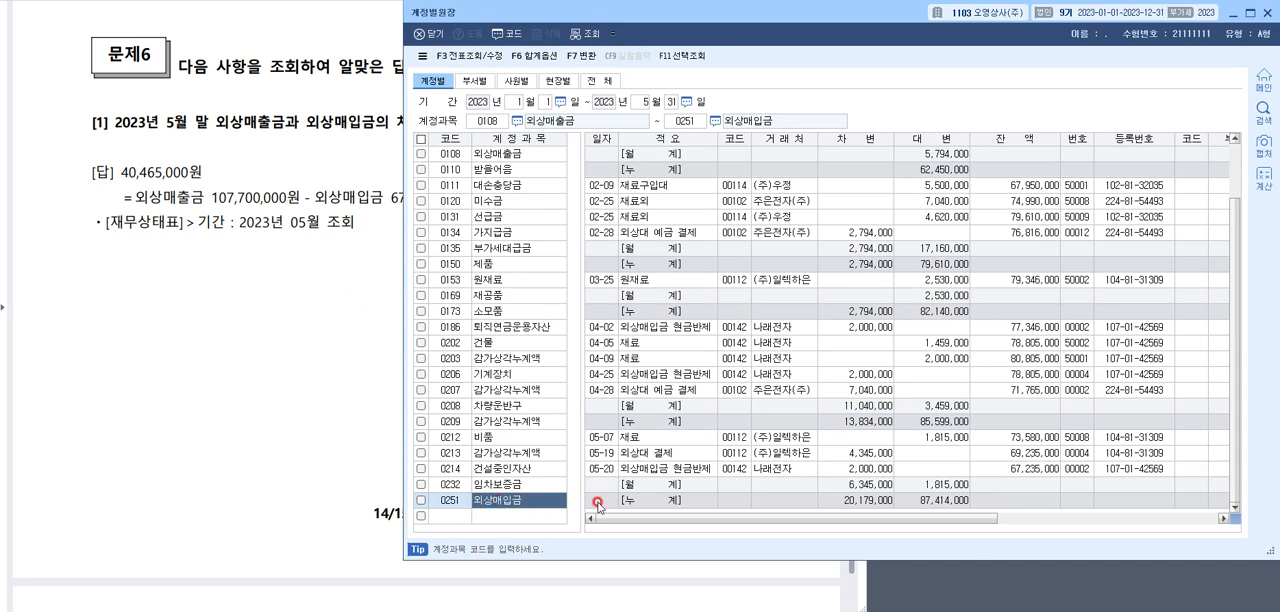
{"action": "left_click", "coordinate": [1032, 469]}
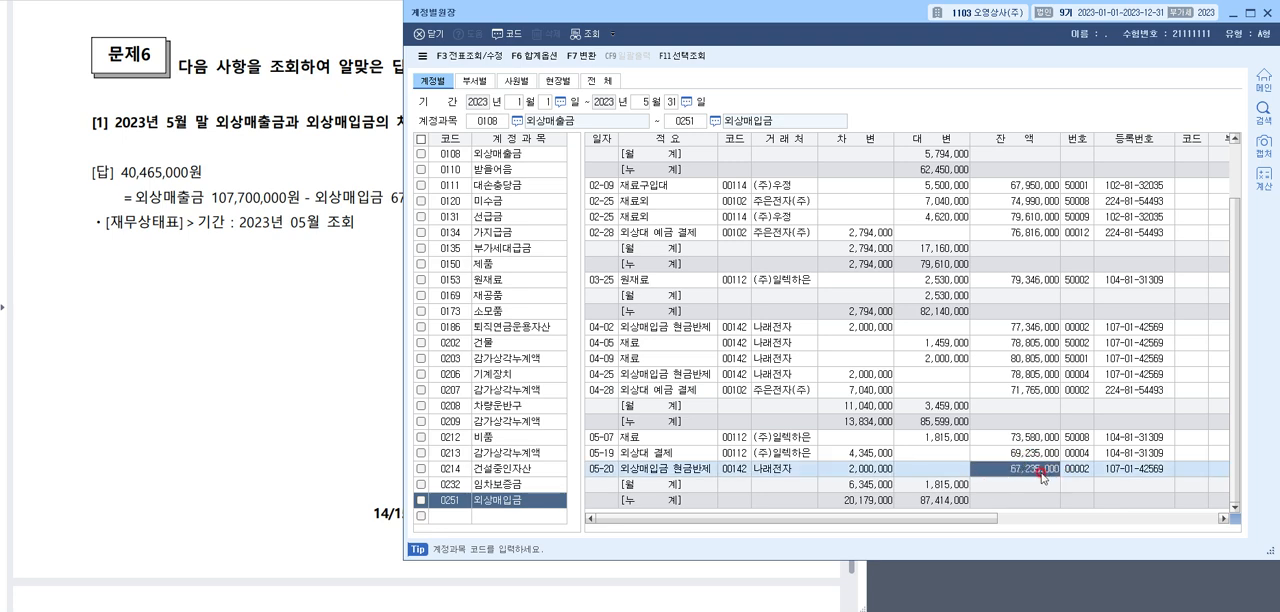
{"action": "left_click", "coordinate": [1265, 15]}
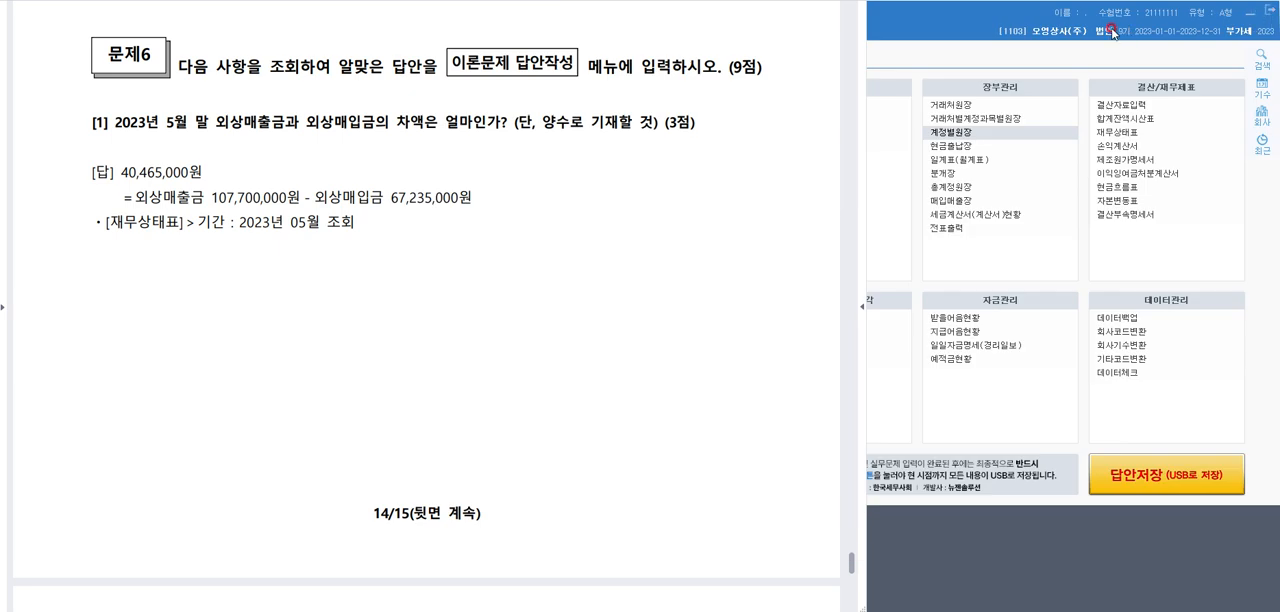
Open 재무상태표 for 2023년 05월 and place its window beside the question
{"action": "left_click", "coordinate": [1124, 131]}
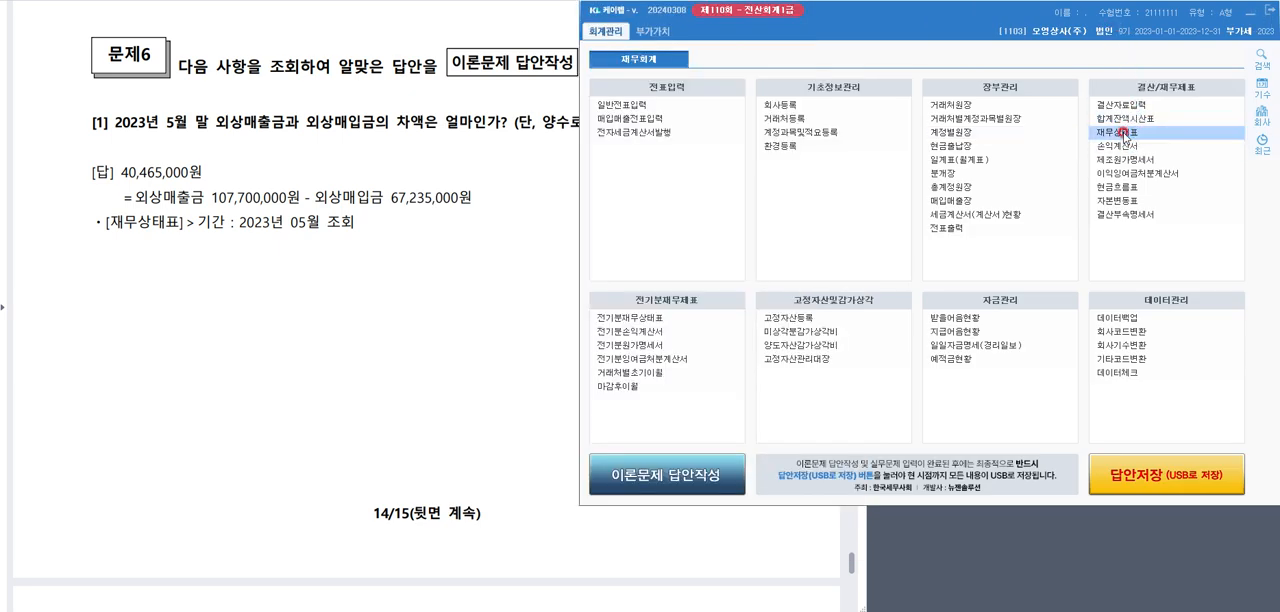
{"action": "type", "text": "5"}
{"action": "key", "text": "Return"}
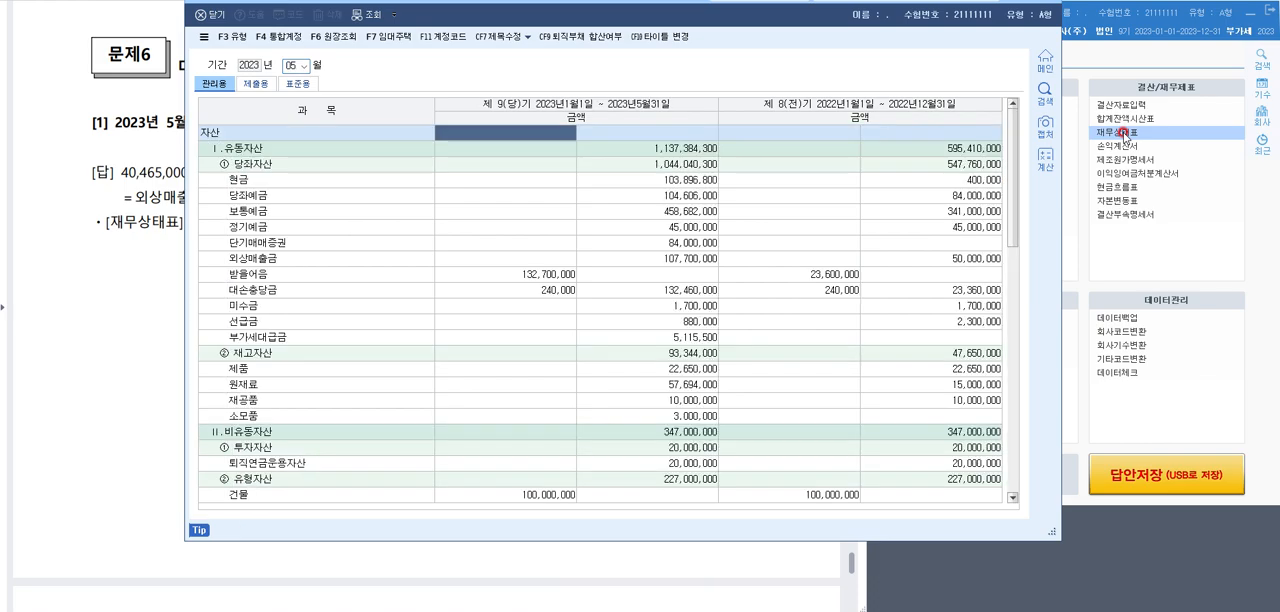
{"action": "left_click_drag", "start_coordinate": [774, 18], "coordinate": [974, 40]}
Check the current-period 외상매출금 and 외상매입금 amounts in the May 재무상태표
{"action": "left_click", "coordinate": [648, 251]}
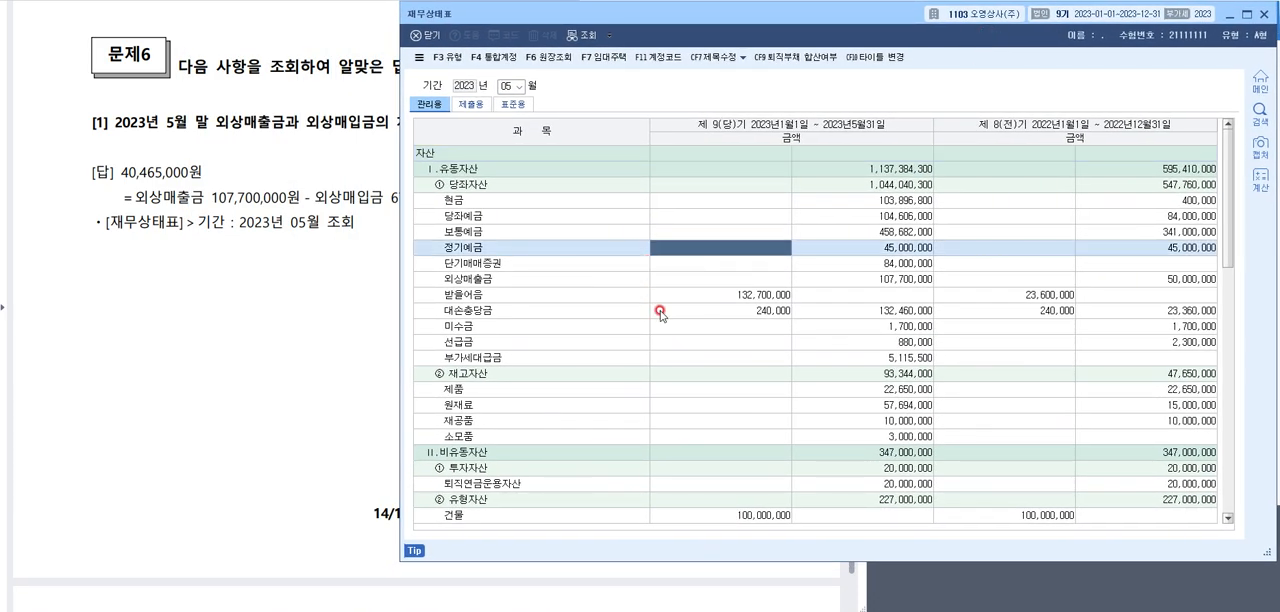
{"action": "left_click", "coordinate": [600, 279]}
{"action": "left_click", "coordinate": [910, 278]}
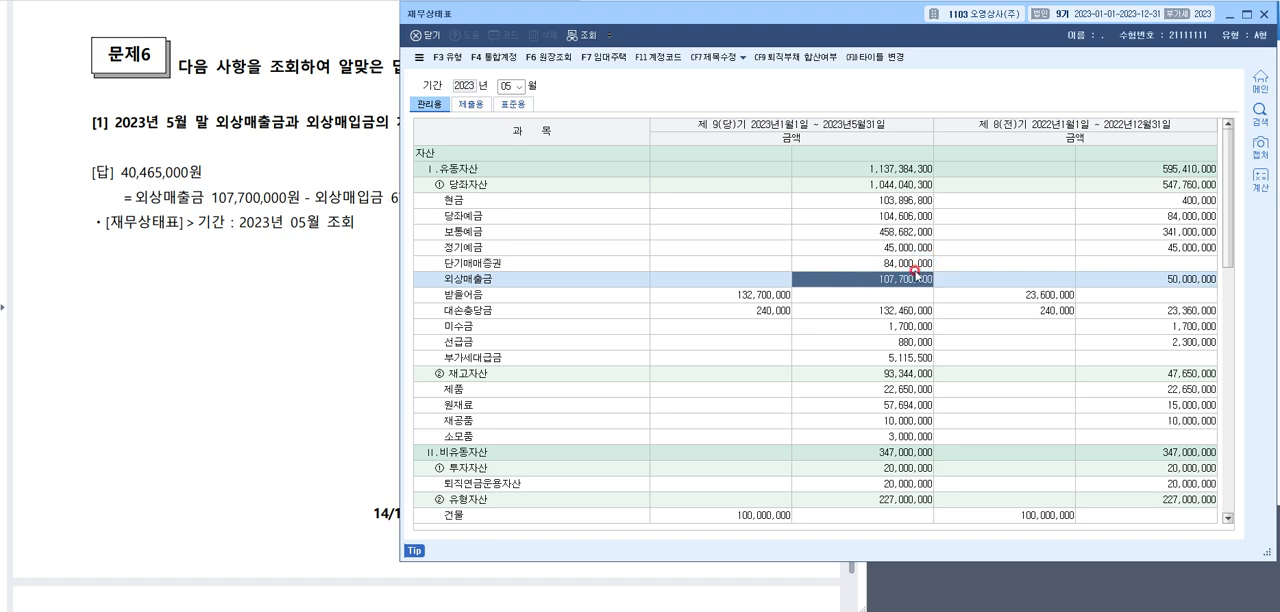
{"action": "scroll", "coordinate": [886, 282], "scroll_direction": "down", "scroll_amount": 10}
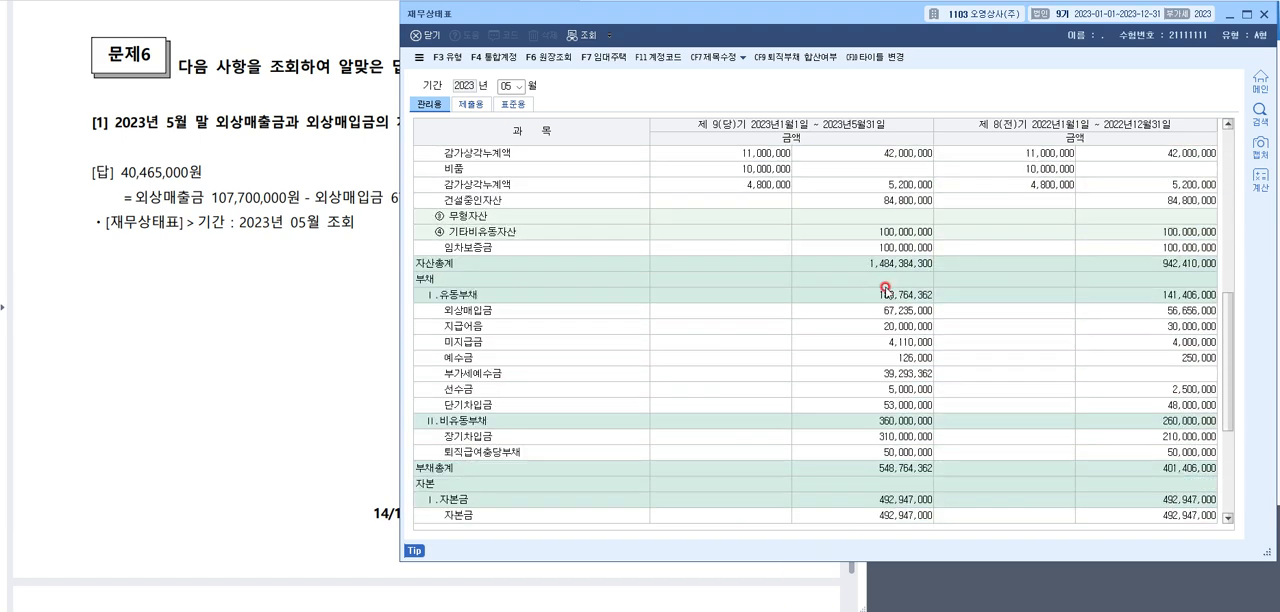
{"action": "left_click", "coordinate": [902, 312]}
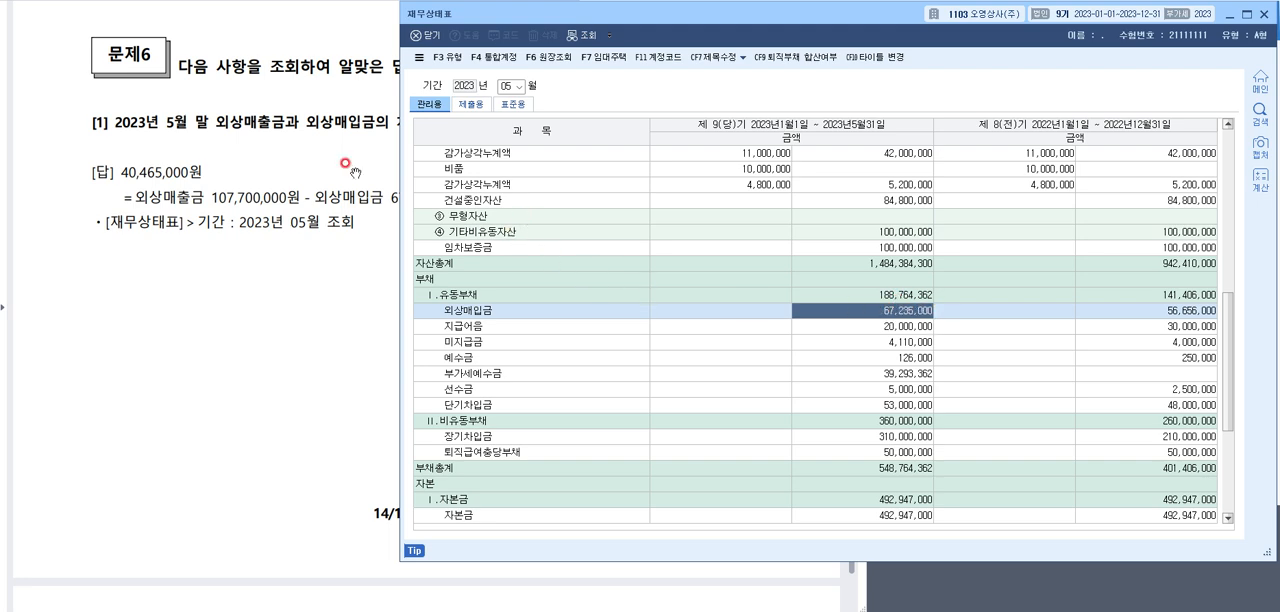
Mark the 40,465,000원 answer of 문제6 [1] with the pen and clear the marks
{"action": "left_click", "coordinate": [199, 148]}
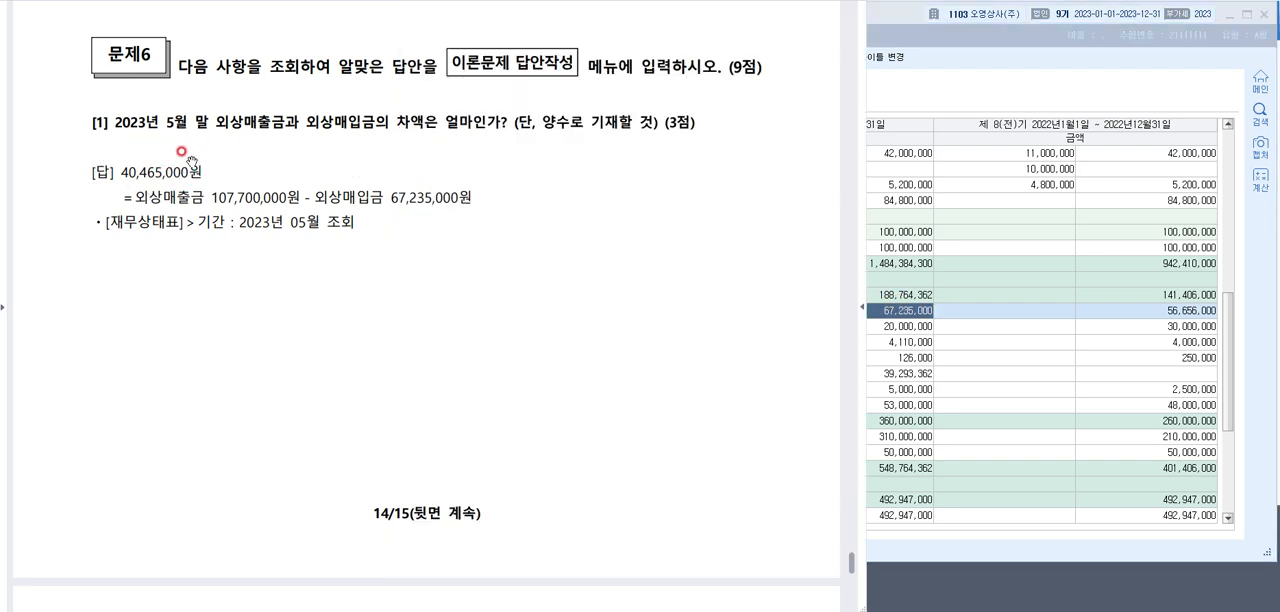
{"action": "left_click_drag", "start_coordinate": [112, 180], "coordinate": [210, 177]}
{"action": "mouse_move", "coordinate": [79, 156]}
{"action": "left_mouse_down"}
{"action": "mouse_move", "coordinate": [84, 172]}
{"action": "mouse_move", "coordinate": [115, 135]}
{"action": "left_mouse_up"}
{"action": "key", "text": "Escape"}
Circle 영세율 in question [2] and draw an arrow from it under 매출액
{"action": "scroll", "coordinate": [323, 154], "scroll_direction": "down", "scroll_amount": 6}
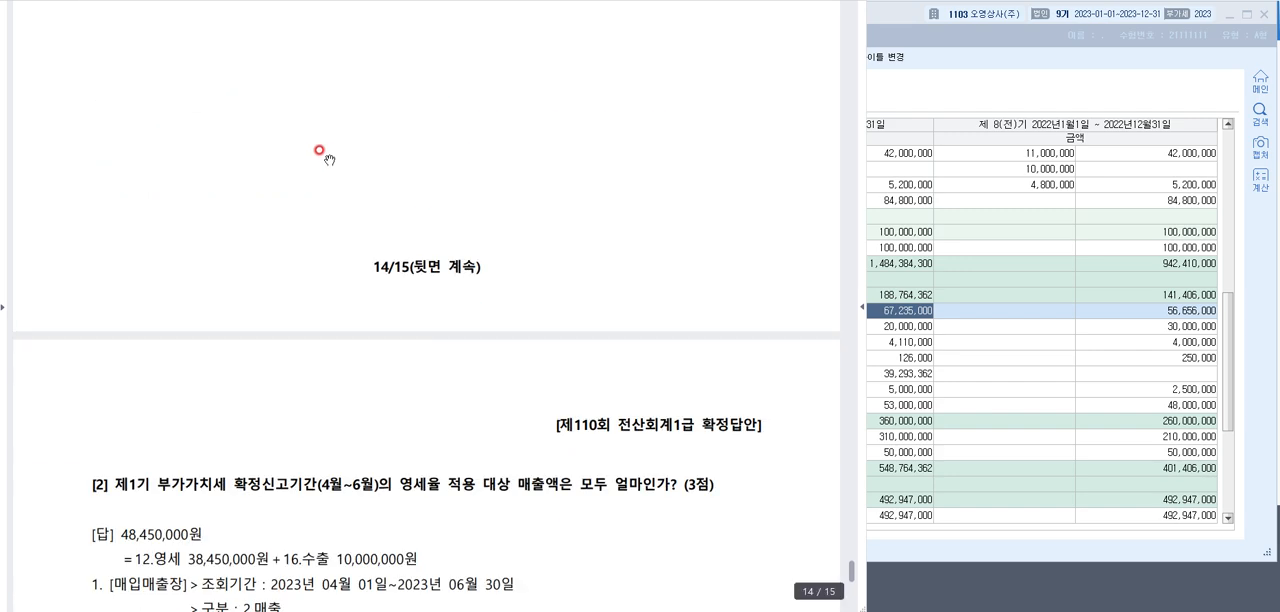
{"action": "scroll", "coordinate": [320, 160], "scroll_direction": "down", "scroll_amount": 2}
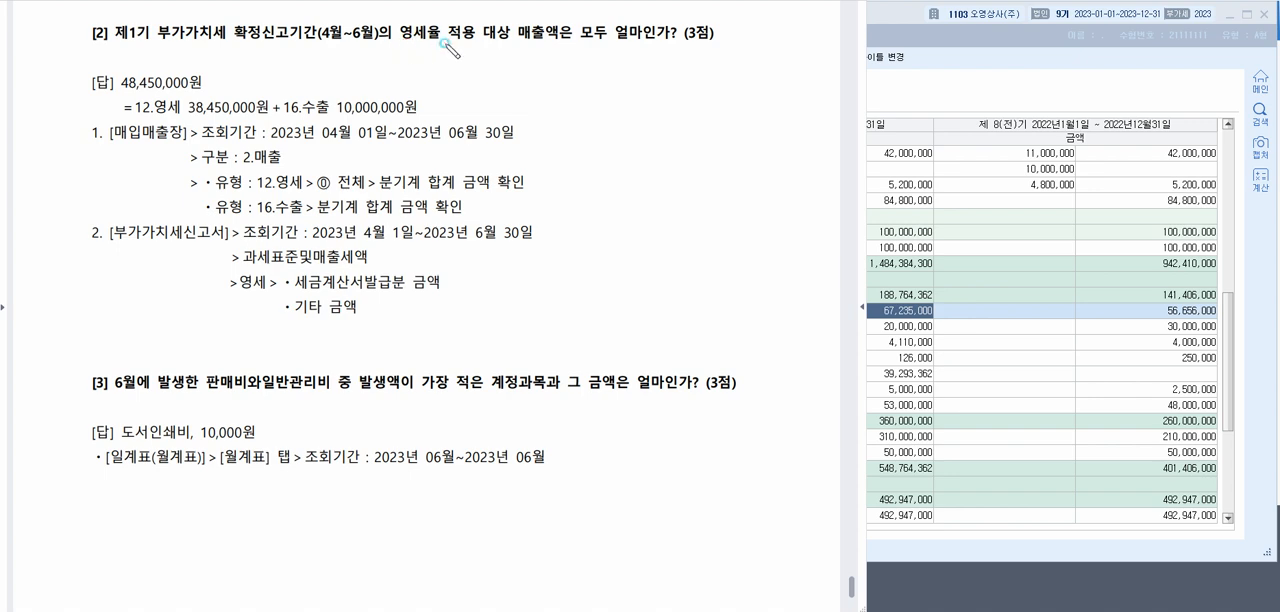
{"action": "mouse_move", "coordinate": [441, 42]}
{"action": "left_mouse_down"}
{"action": "mouse_move", "coordinate": [425, 10]}
{"action": "mouse_move", "coordinate": [448, 50]}
{"action": "mouse_move", "coordinate": [570, 42]}
{"action": "mouse_move", "coordinate": [557, 66]}
{"action": "left_mouse_up"}
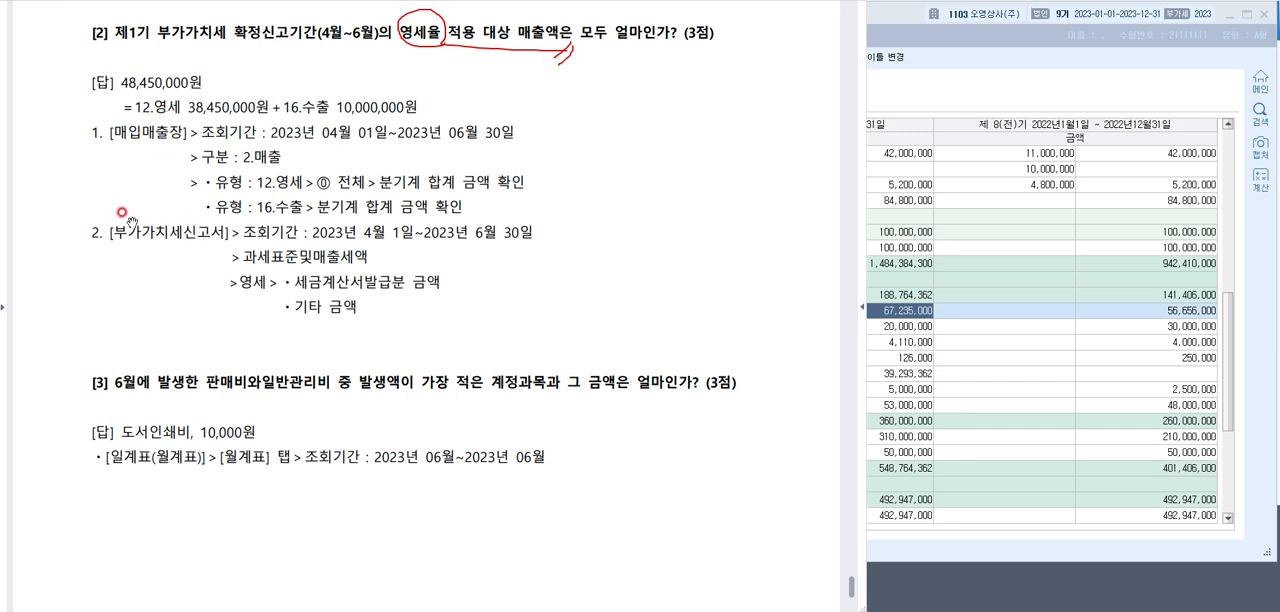
Close 재무상태표, open 부가가치세신고서, and query the period 2023년 4월 1일 through 6월 30일
{"action": "left_click", "coordinate": [1260, 22]}
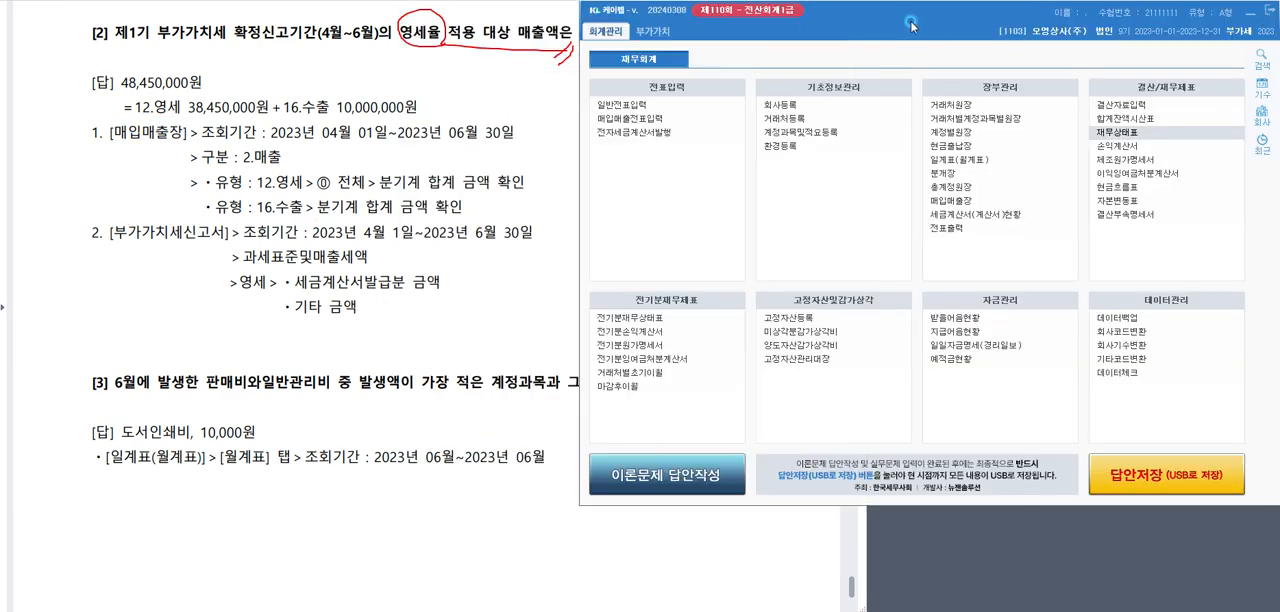
{"action": "left_click", "coordinate": [660, 33]}
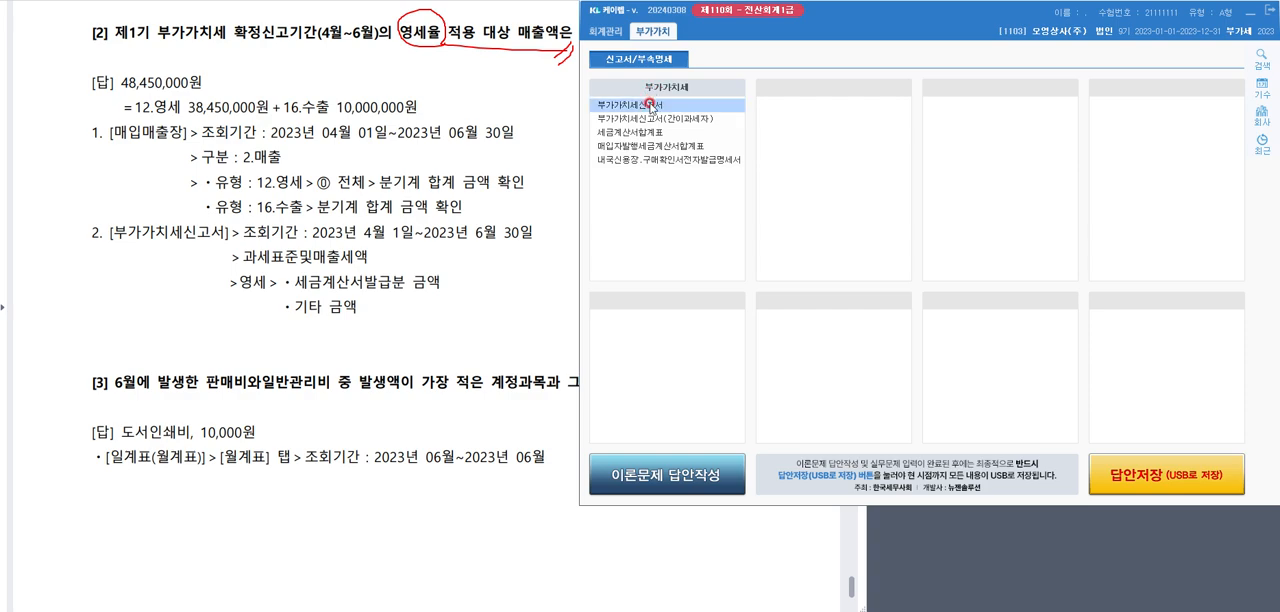
{"action": "left_click", "coordinate": [651, 104]}
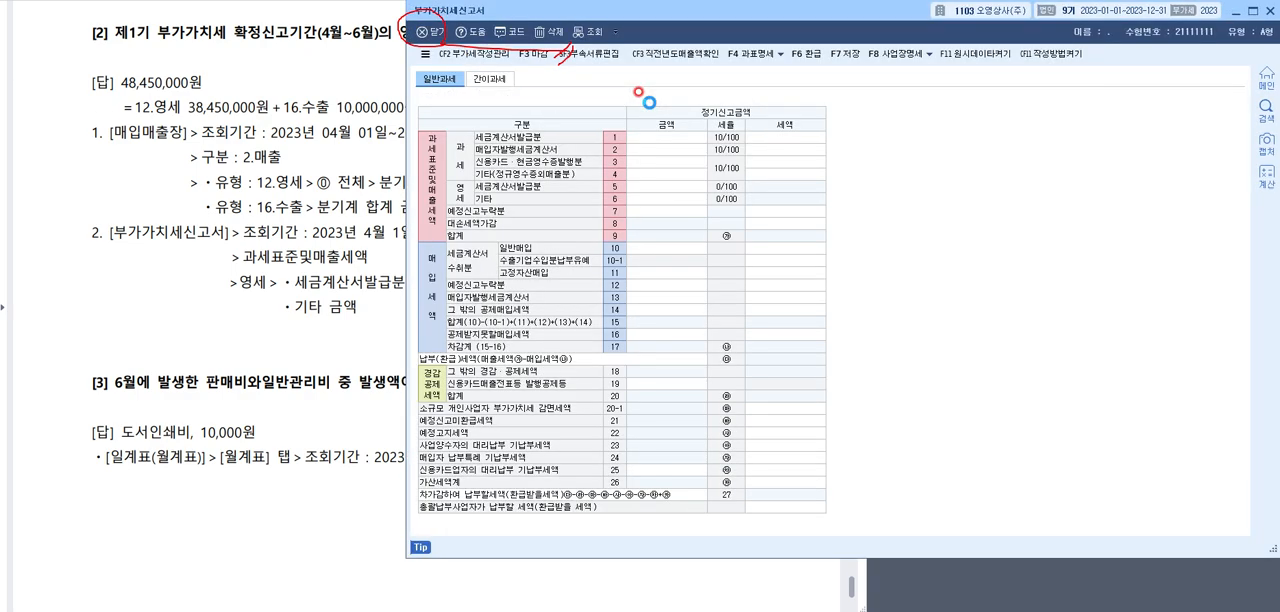
{"action": "key", "text": "Return"}
{"action": "key", "text": "Return"}
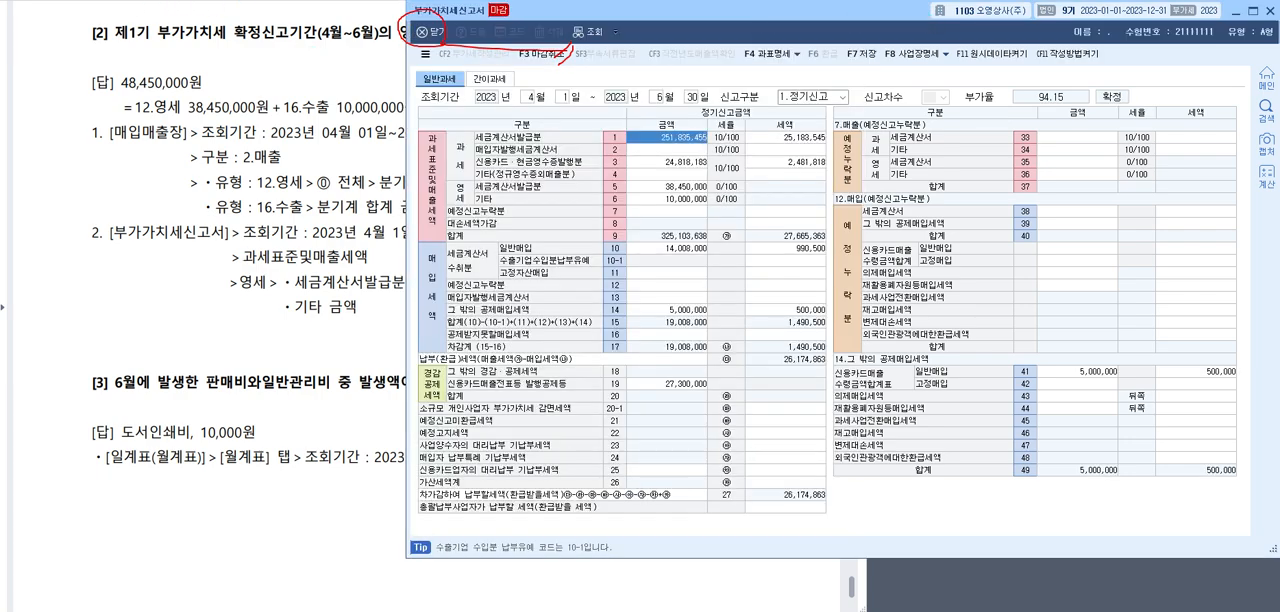
Circle the 영세 label, its row numbers 5 and 6, and their 금액 values in 부가가치세신고서, and clear all annotations
{"action": "mouse_move", "coordinate": [452, 181]}
{"action": "left_mouse_down"}
{"action": "mouse_move", "coordinate": [472, 205]}
{"action": "mouse_move", "coordinate": [454, 180]}
{"action": "left_mouse_up"}
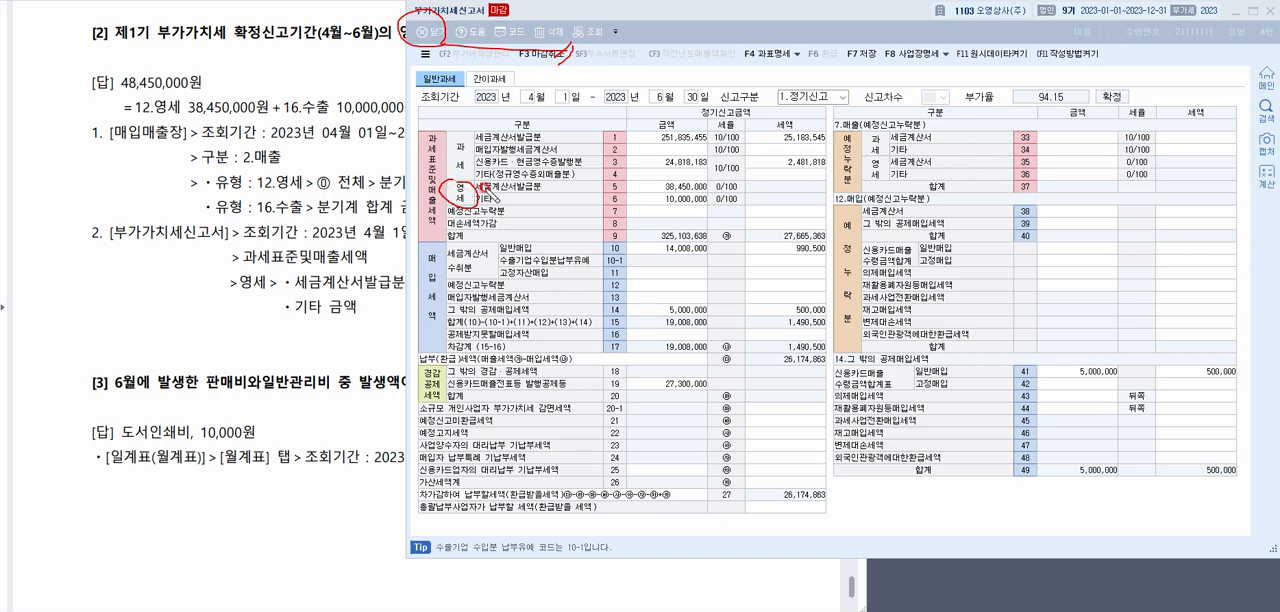
{"action": "mouse_move", "coordinate": [702, 181]}
{"action": "left_mouse_down"}
{"action": "mouse_move", "coordinate": [662, 204]}
{"action": "mouse_move", "coordinate": [714, 212]}
{"action": "mouse_move", "coordinate": [702, 170]}
{"action": "mouse_move", "coordinate": [664, 196]}
{"action": "left_mouse_up"}
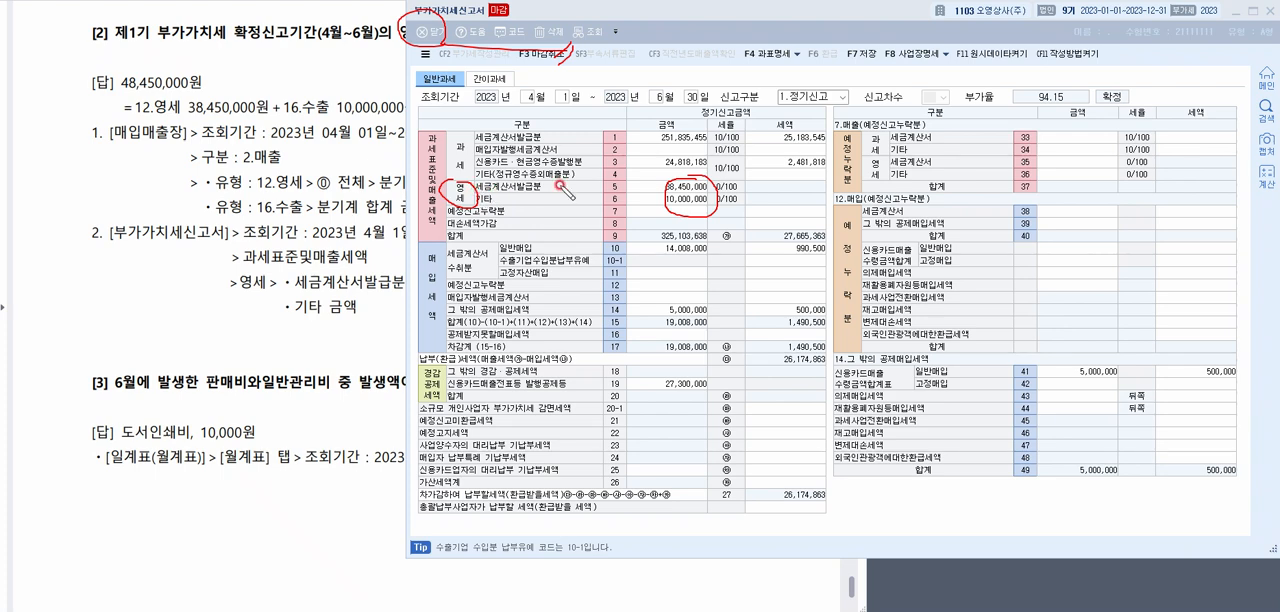
{"action": "left_click_drag", "start_coordinate": [613, 179], "coordinate": [622, 201]}
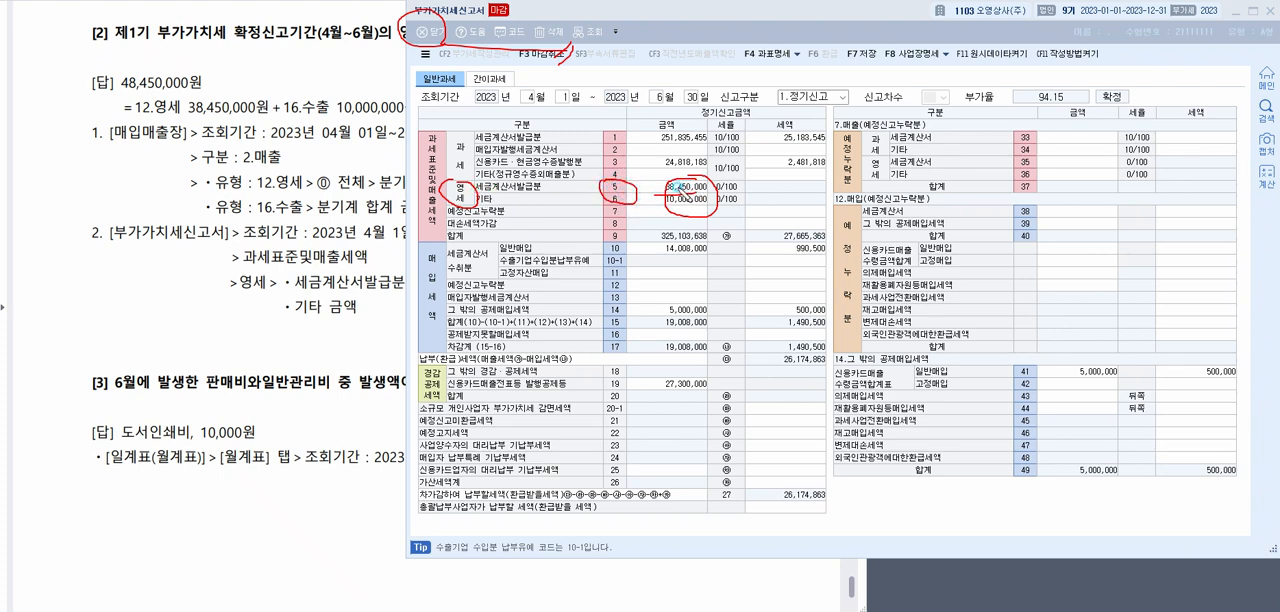
{"action": "key", "text": "e"}
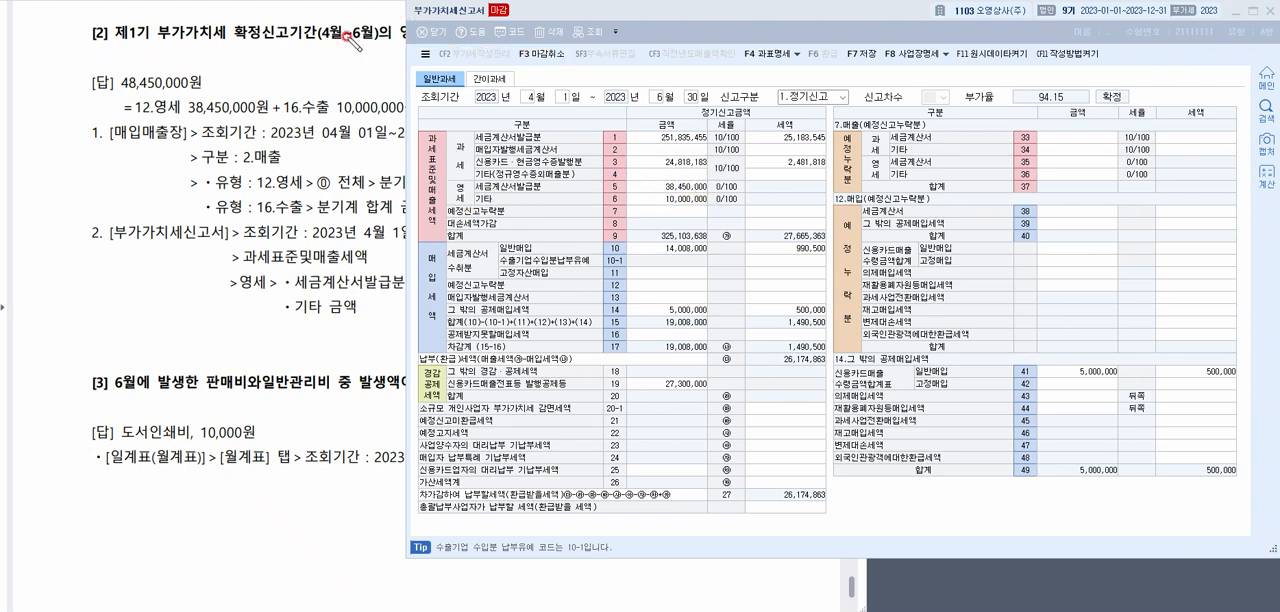
Close 부가가치세신고서 and open 일계표(월계표) among the 회계관리 ledgers
{"action": "left_click", "coordinate": [151, 100]}
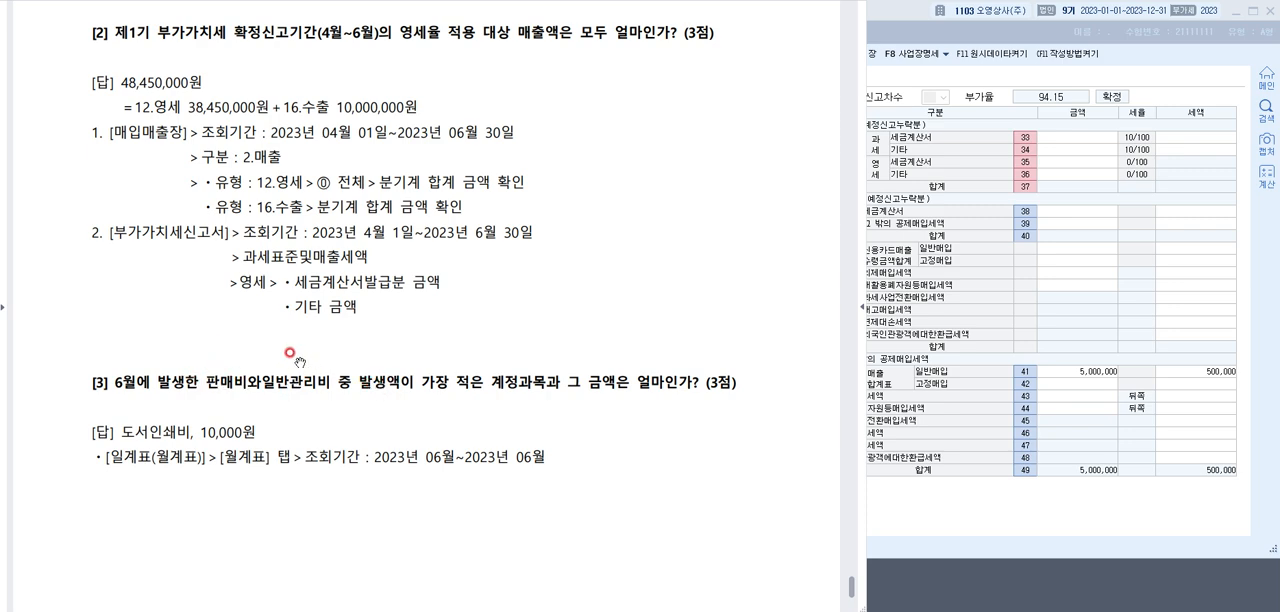
{"action": "left_click", "coordinate": [1267, 10]}
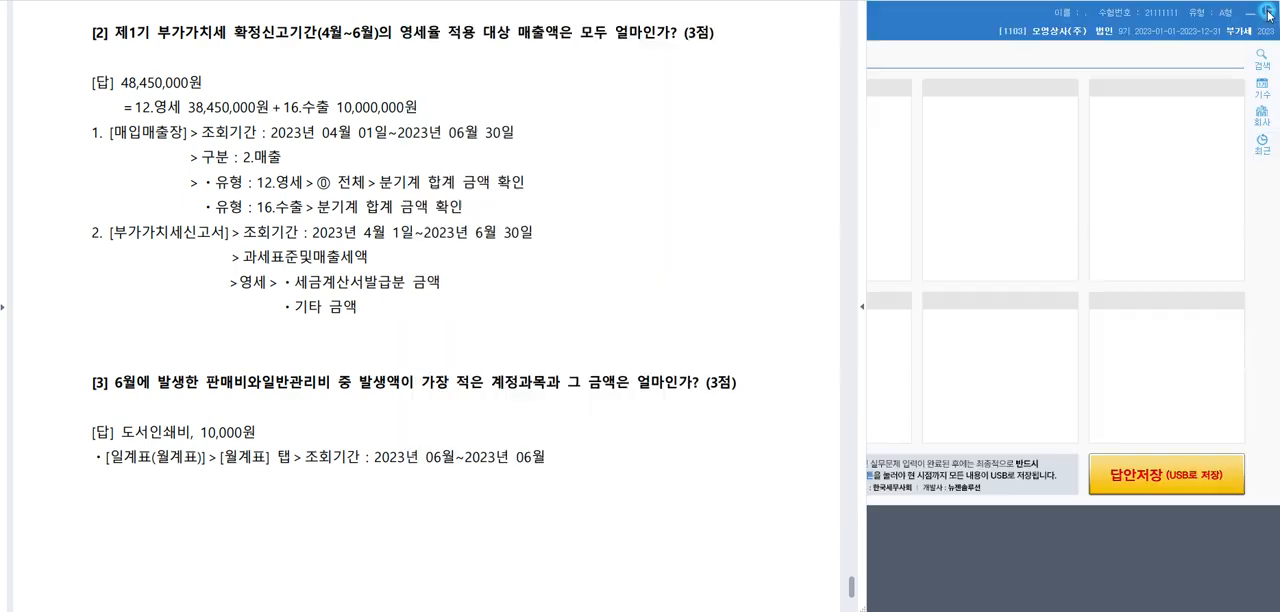
{"action": "left_click", "coordinate": [605, 31]}
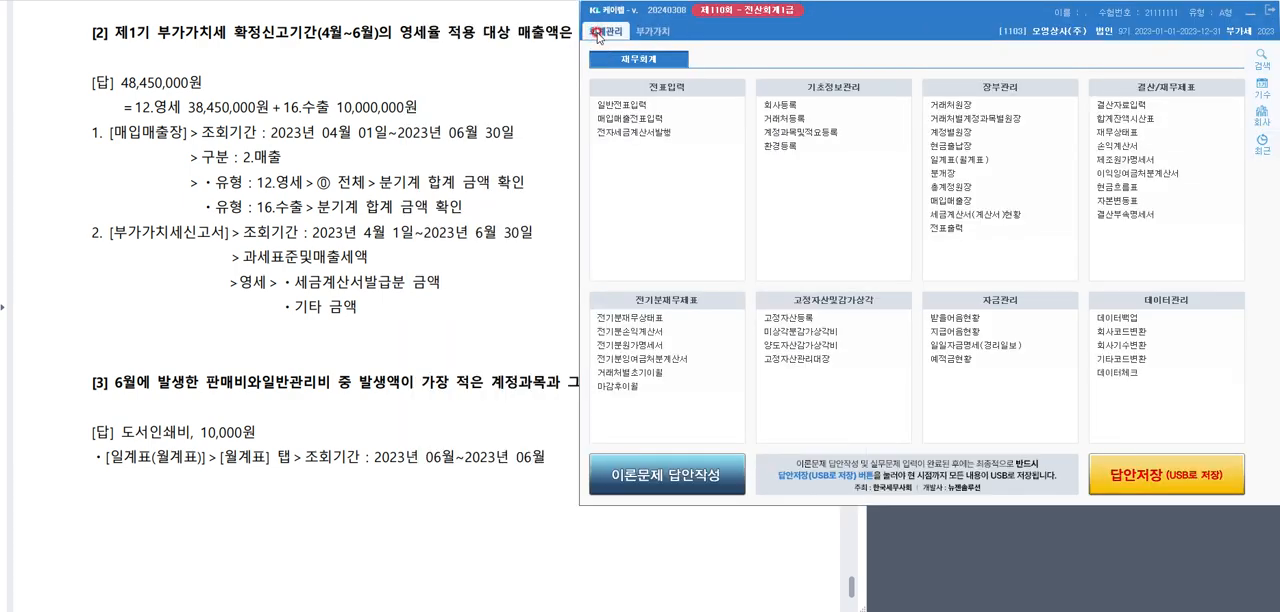
{"action": "left_click", "coordinate": [976, 161]}
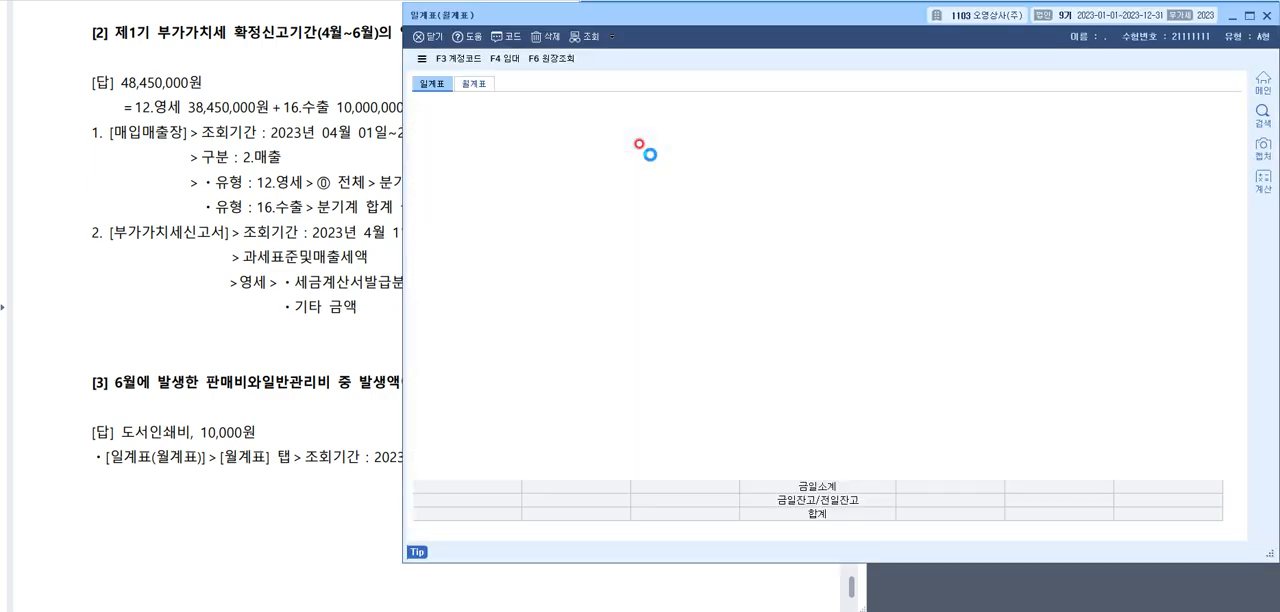
Query 일계표 for the period 2023년 6월 1일 through 6월 30일
{"action": "type", "text": "06"}
{"action": "key", "text": "Return"}
{"action": "type", "text": "06"}
{"action": "key", "text": "Return"}
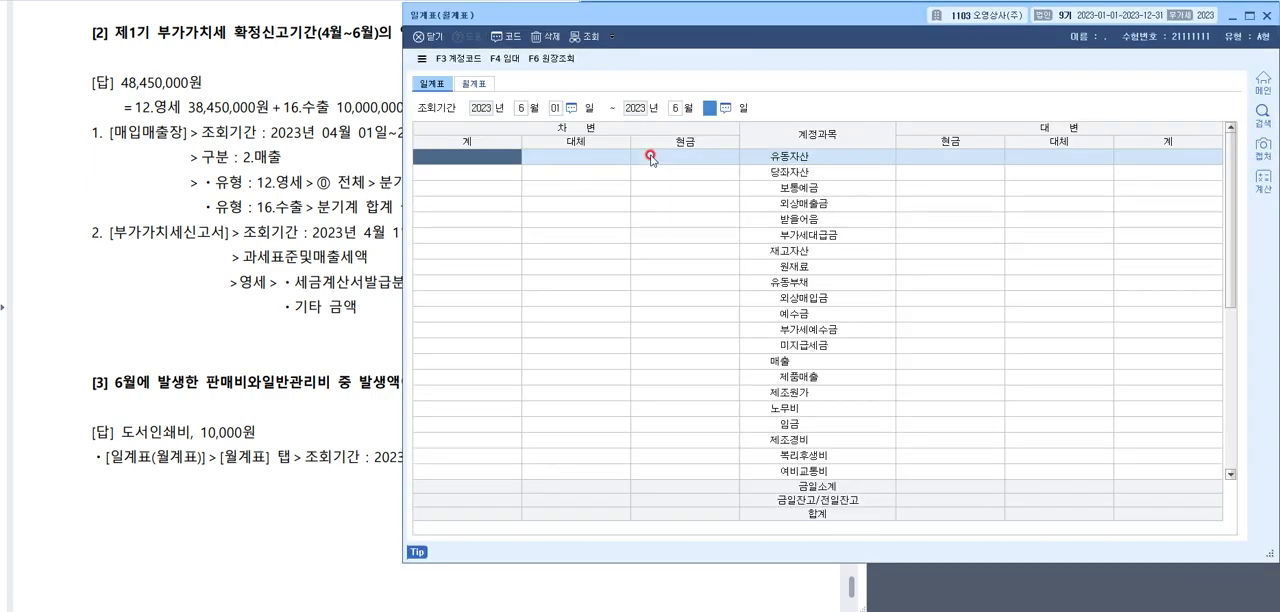
Examine the account names listed under 5.판매비및일반관리비, from 급여 down to 임차료
{"action": "scroll", "coordinate": [772, 240], "scroll_direction": "down", "scroll_amount": 5}
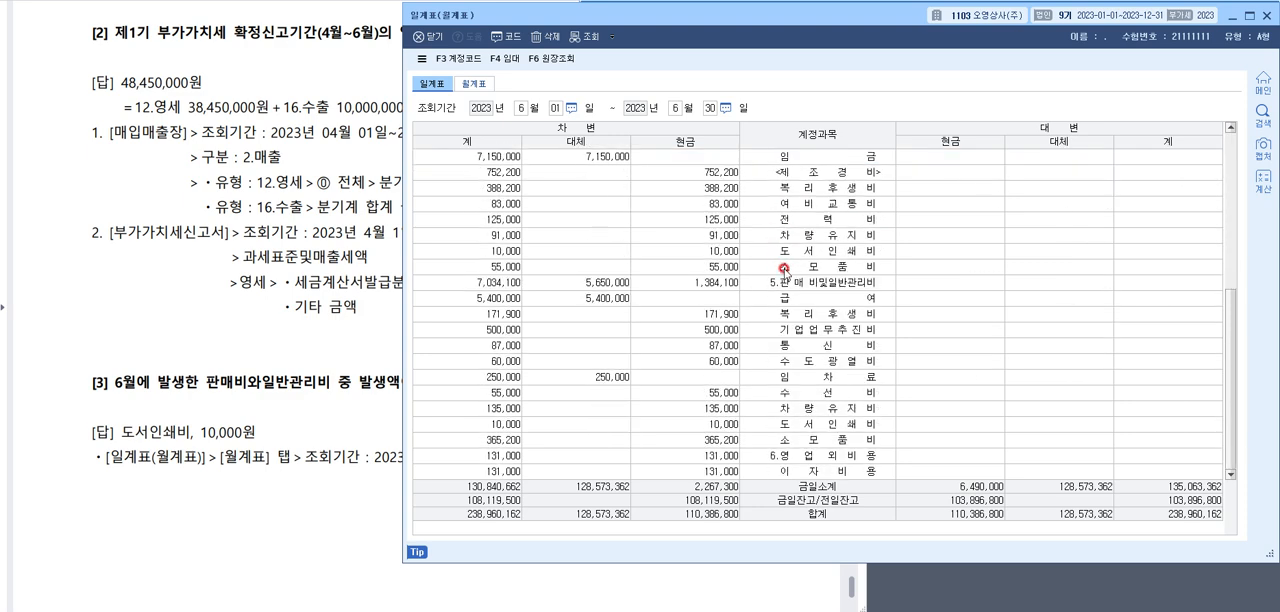
{"action": "left_click", "coordinate": [782, 283]}
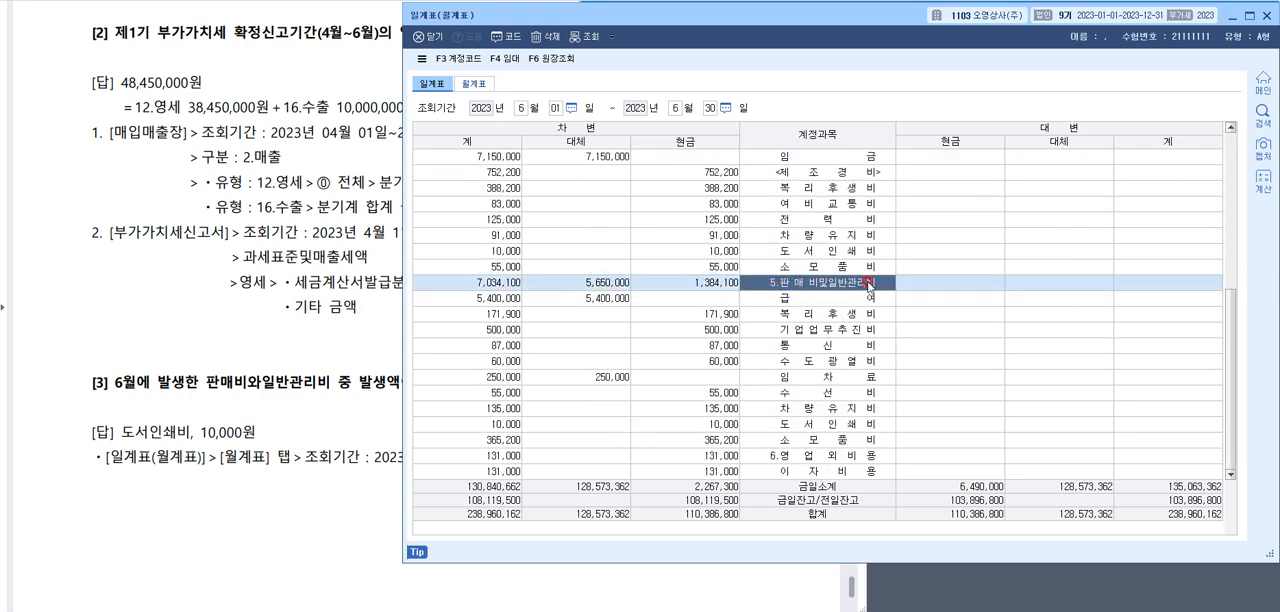
{"action": "left_click", "coordinate": [820, 297]}
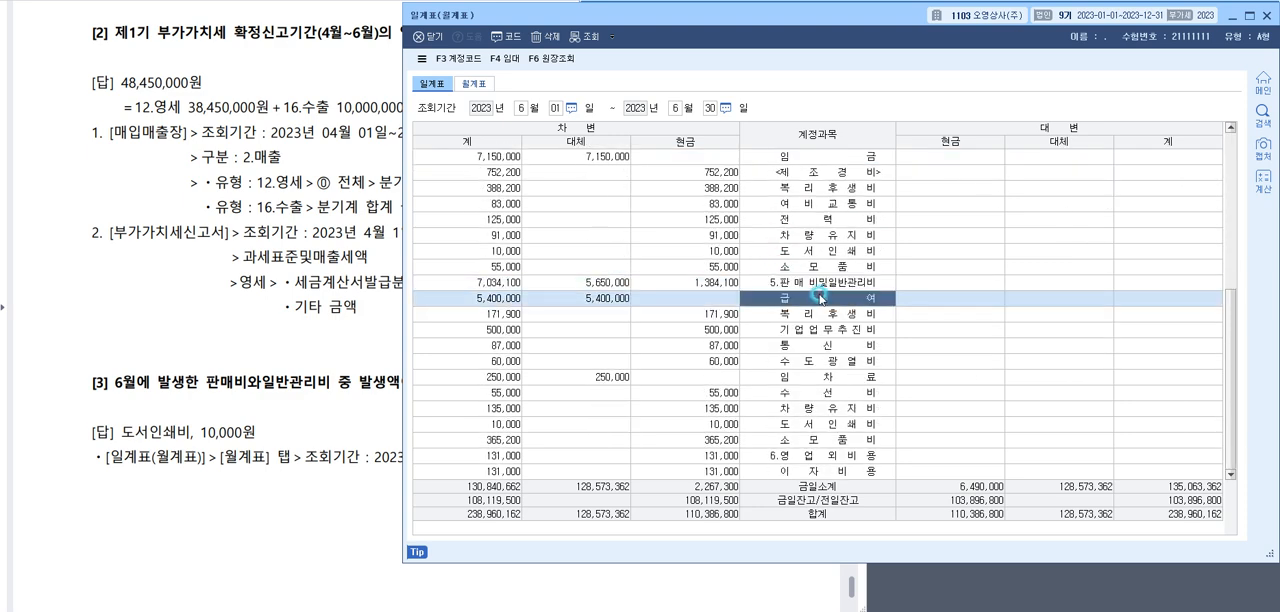
{"action": "left_click", "coordinate": [812, 313]}
{"action": "left_click", "coordinate": [810, 329]}
{"action": "left_click", "coordinate": [809, 345]}
{"action": "left_click", "coordinate": [809, 361]}
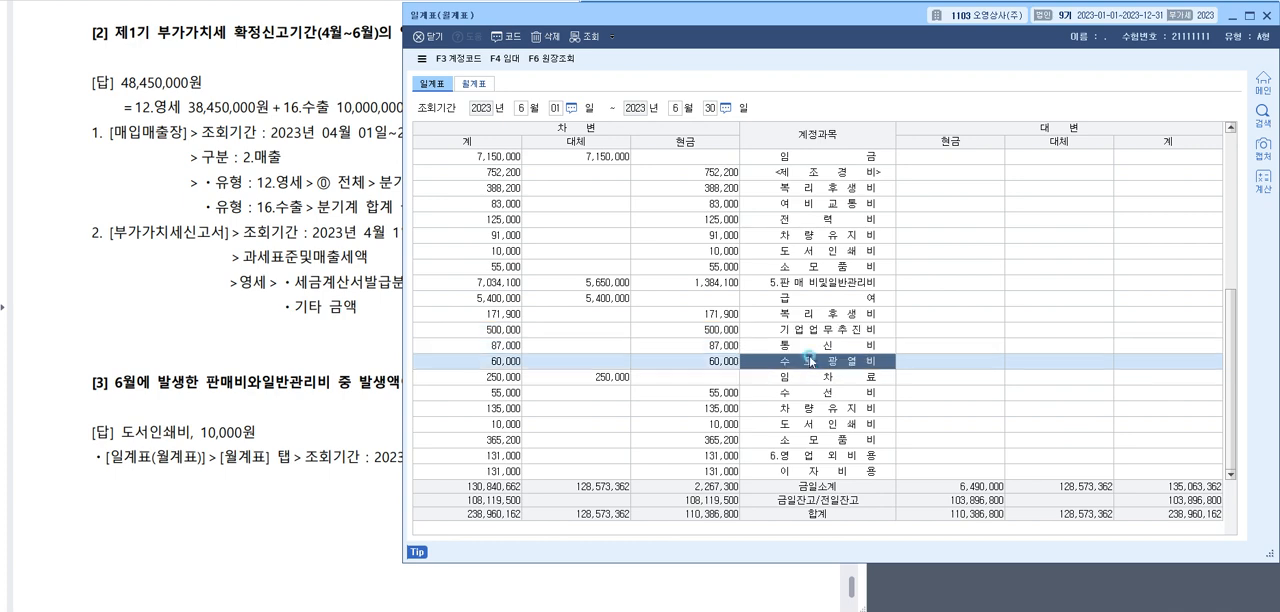
{"action": "left_click", "coordinate": [809, 378]}
{"action": "left_click", "coordinate": [821, 301]}
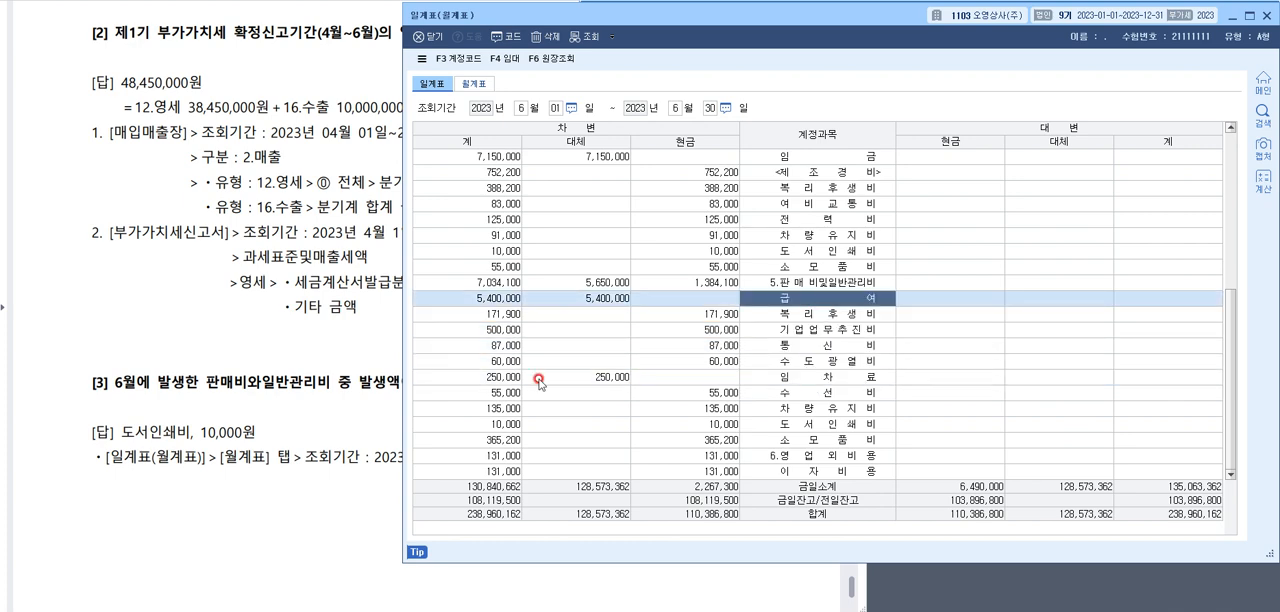
Compare the debit 계 amounts of the 판매비및일반관리비 accounts from 급여 down to 도서인쇄비 to find the smallest
{"action": "left_click", "coordinate": [314, 374]}
{"action": "left_click", "coordinate": [985, 395]}
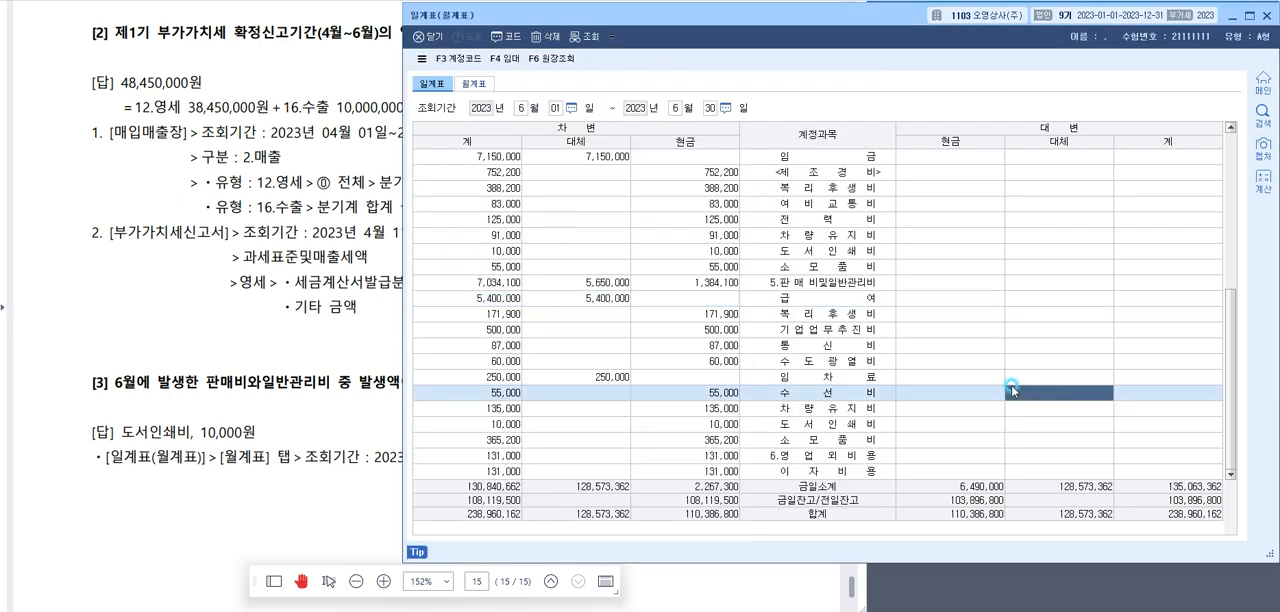
{"action": "left_click", "coordinate": [764, 316]}
{"action": "left_click", "coordinate": [775, 301]}
{"action": "left_click", "coordinate": [456, 300]}
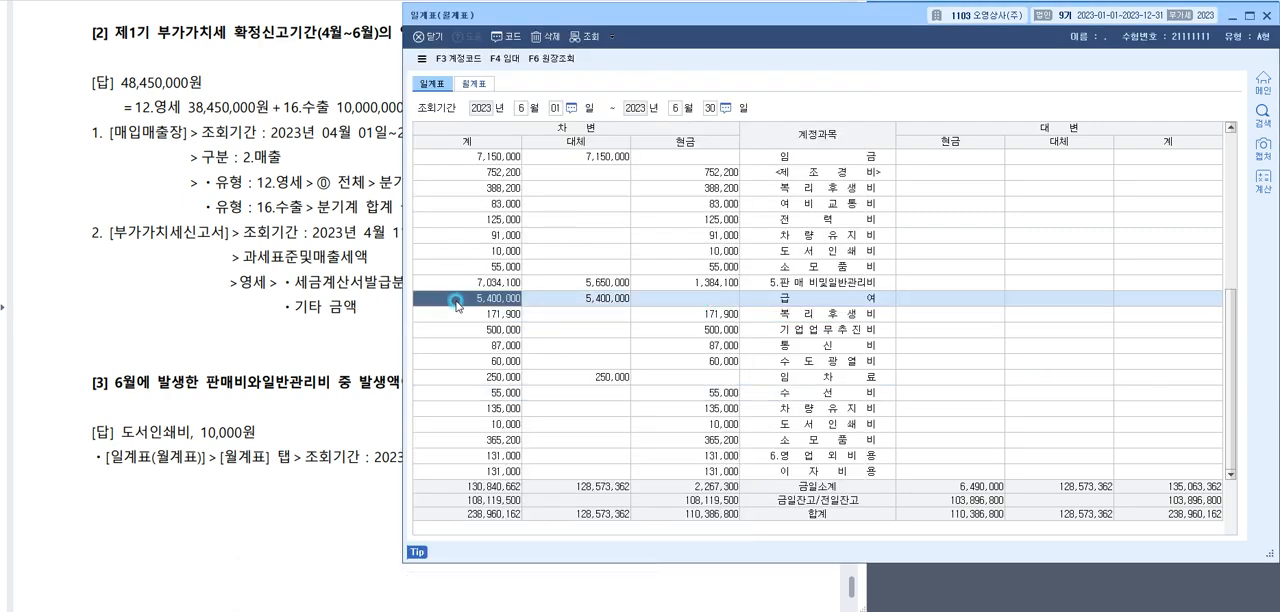
{"action": "left_click", "coordinate": [462, 319]}
{"action": "left_click", "coordinate": [473, 334]}
{"action": "left_click", "coordinate": [475, 350]}
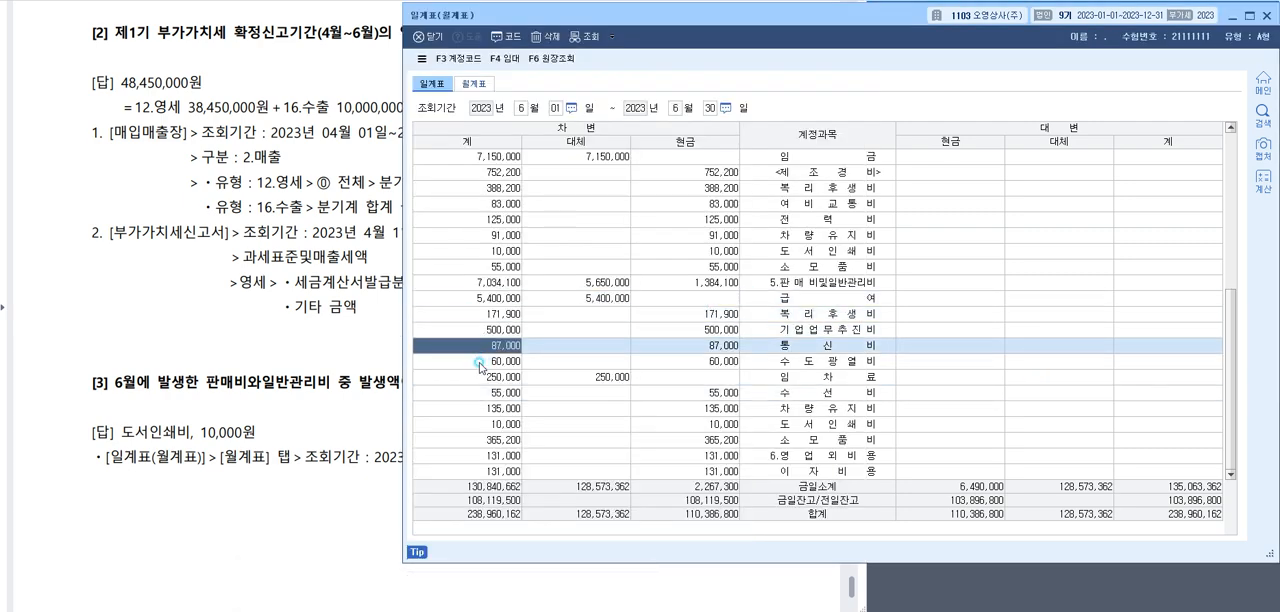
{"action": "left_click", "coordinate": [477, 364]}
{"action": "left_click", "coordinate": [478, 395]}
{"action": "left_click", "coordinate": [484, 424]}
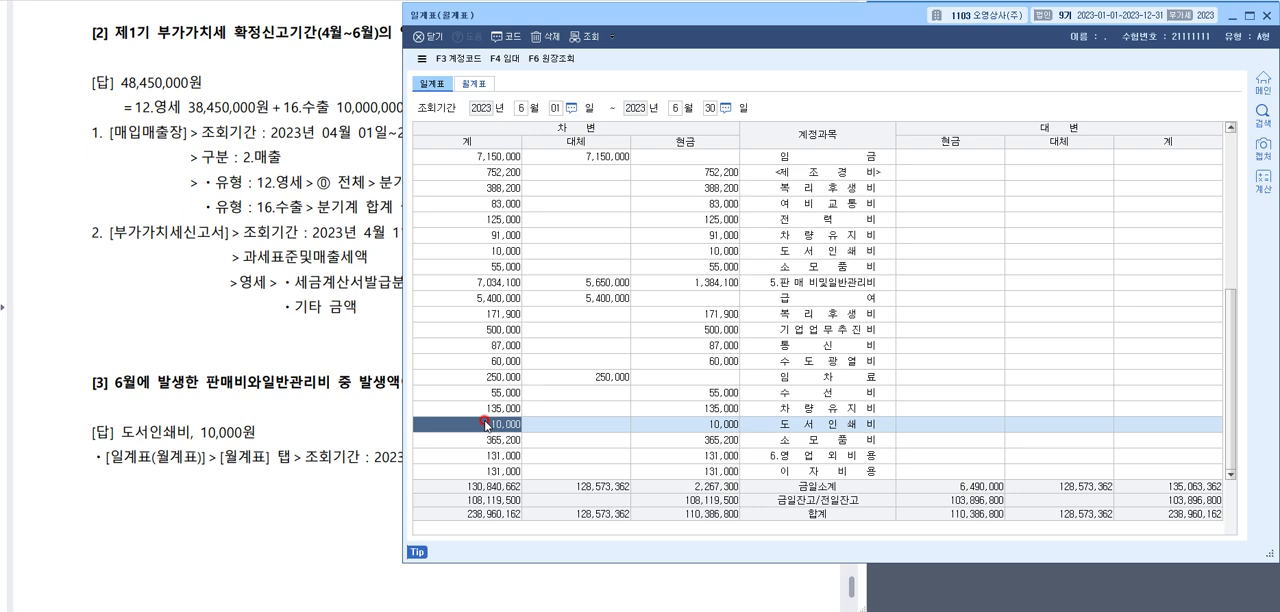
Review the 계정과목 category headings in 일계표, including 당좌자산, 재고자산, 유동부채, 제조원가 and 판매비및일반관리비
{"action": "left_click", "coordinate": [765, 283]}
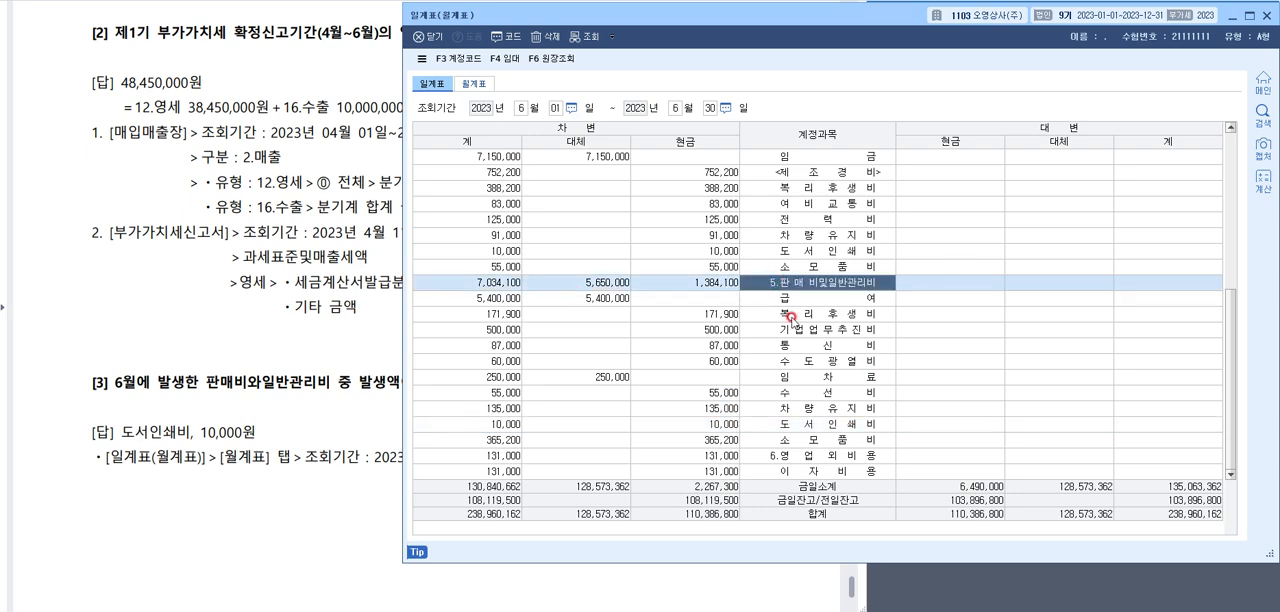
{"action": "scroll", "coordinate": [790, 316], "scroll_direction": "up", "scroll_amount": 6}
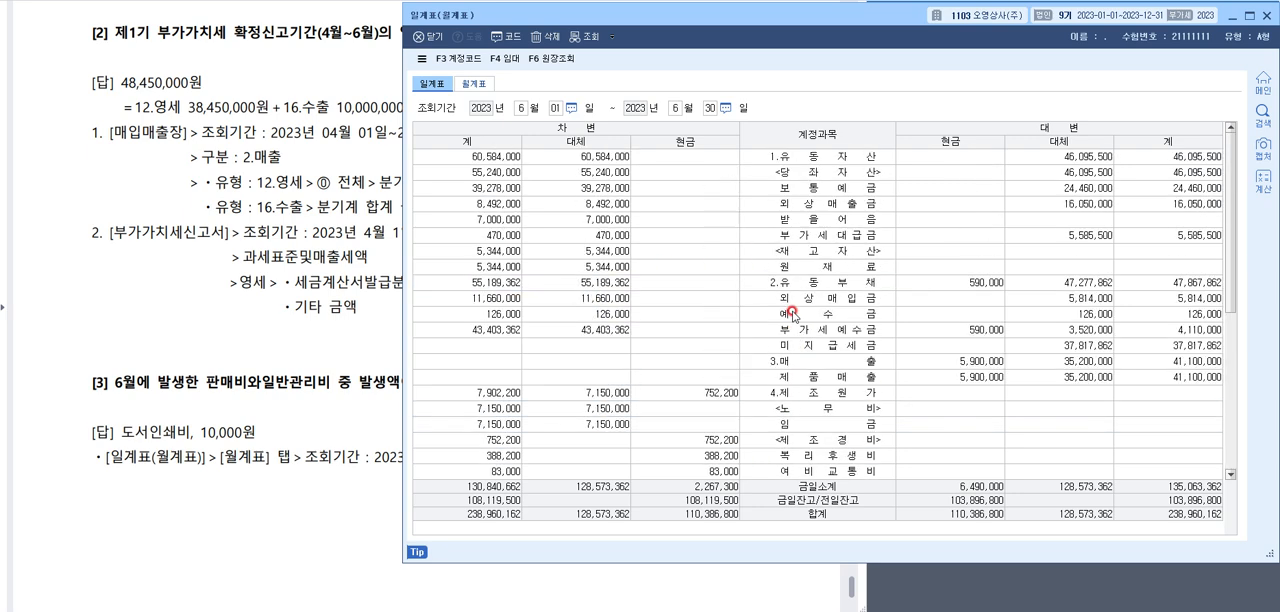
{"action": "left_click", "coordinate": [811, 173]}
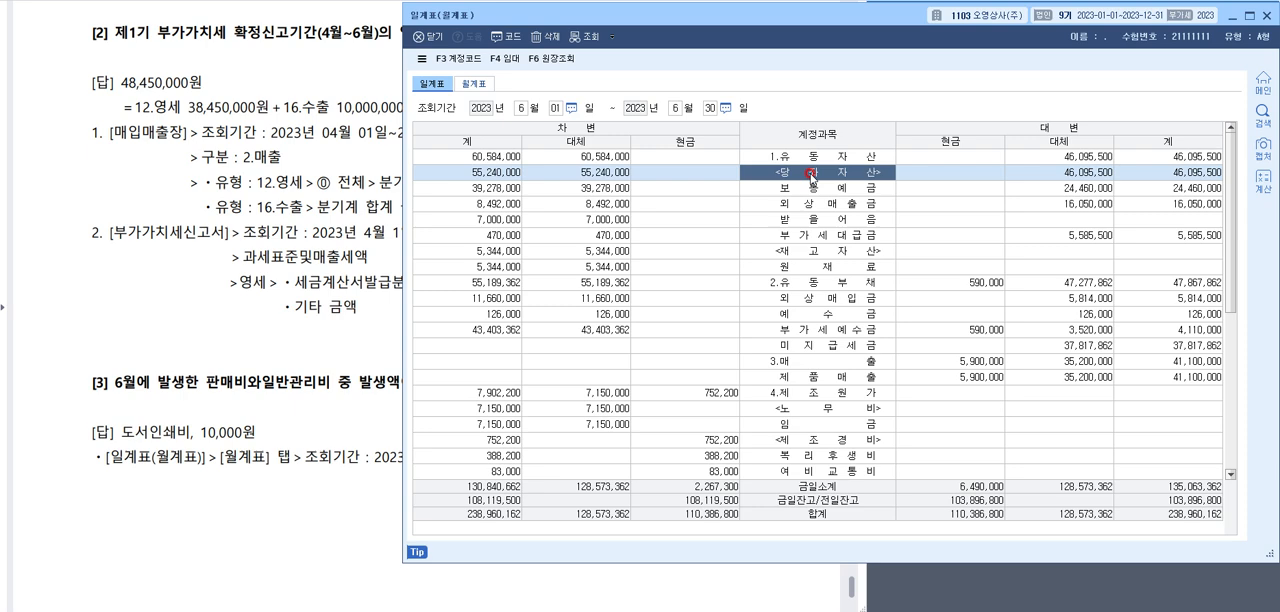
{"action": "left_click", "coordinate": [829, 250]}
{"action": "left_click", "coordinate": [824, 283]}
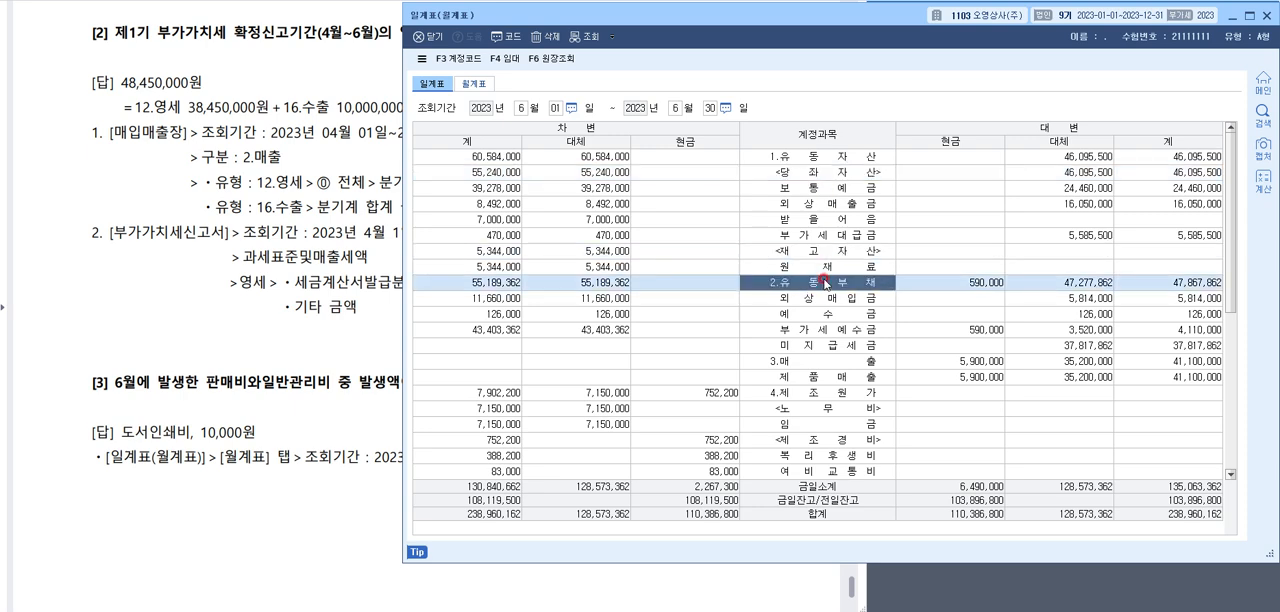
{"action": "left_click", "coordinate": [829, 395]}
{"action": "scroll", "coordinate": [829, 395], "scroll_direction": "down", "scroll_amount": 5}
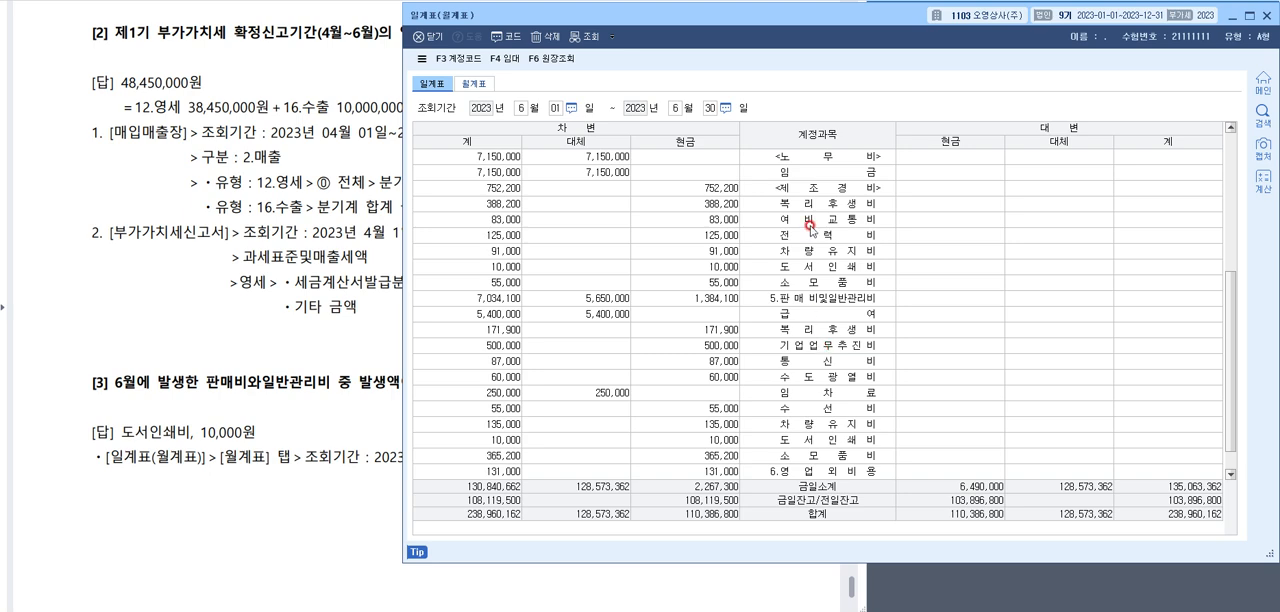
{"action": "scroll", "coordinate": [918, 202], "scroll_direction": "down", "scroll_amount": 1}
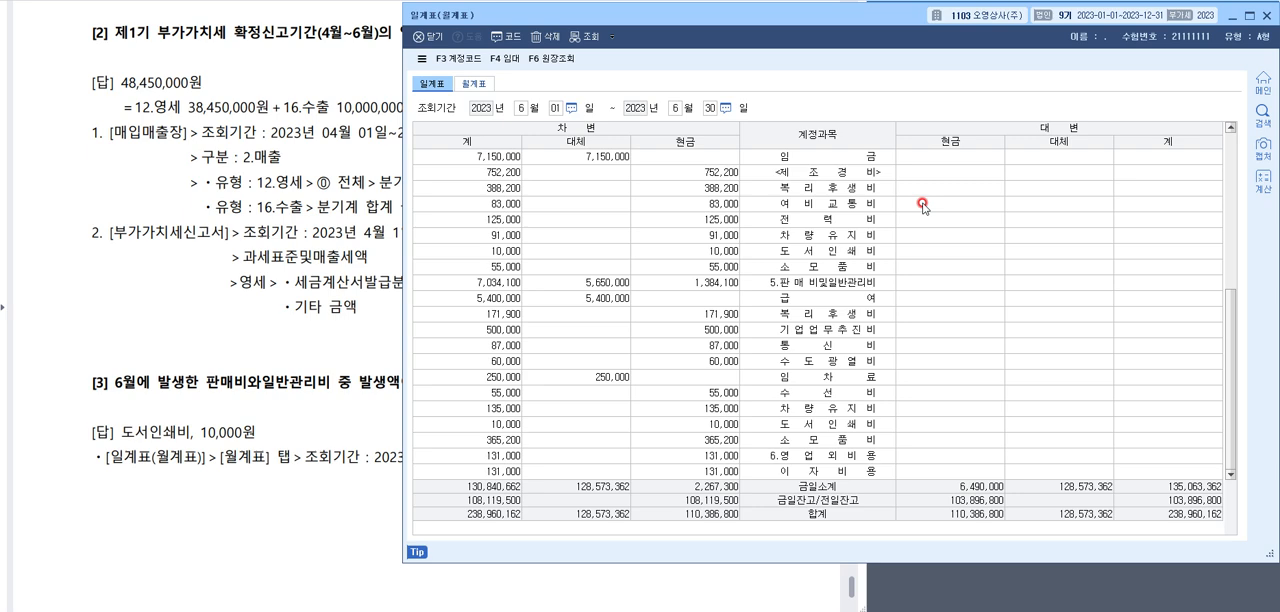
Close 일계표 and choose answer 2 for 1번 through 5번 in 이론답안작성
{"action": "left_click", "coordinate": [1249, 16]}
{"action": "left_click", "coordinate": [676, 458]}
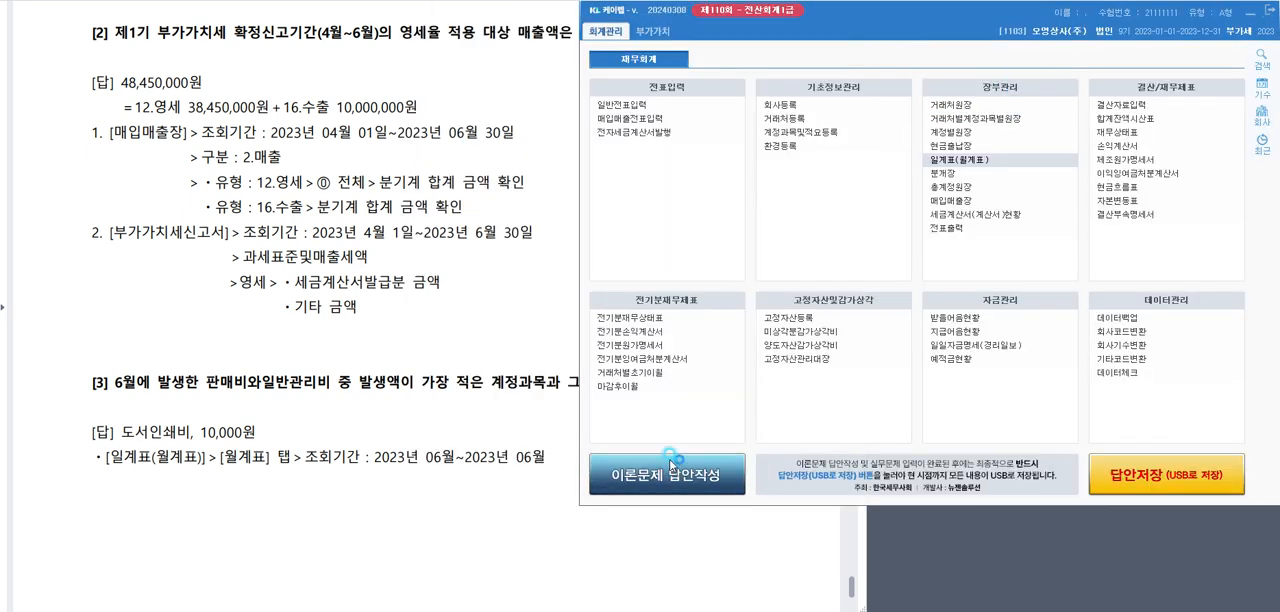
{"action": "left_click", "coordinate": [813, 230]}
{"action": "left_click", "coordinate": [813, 249]}
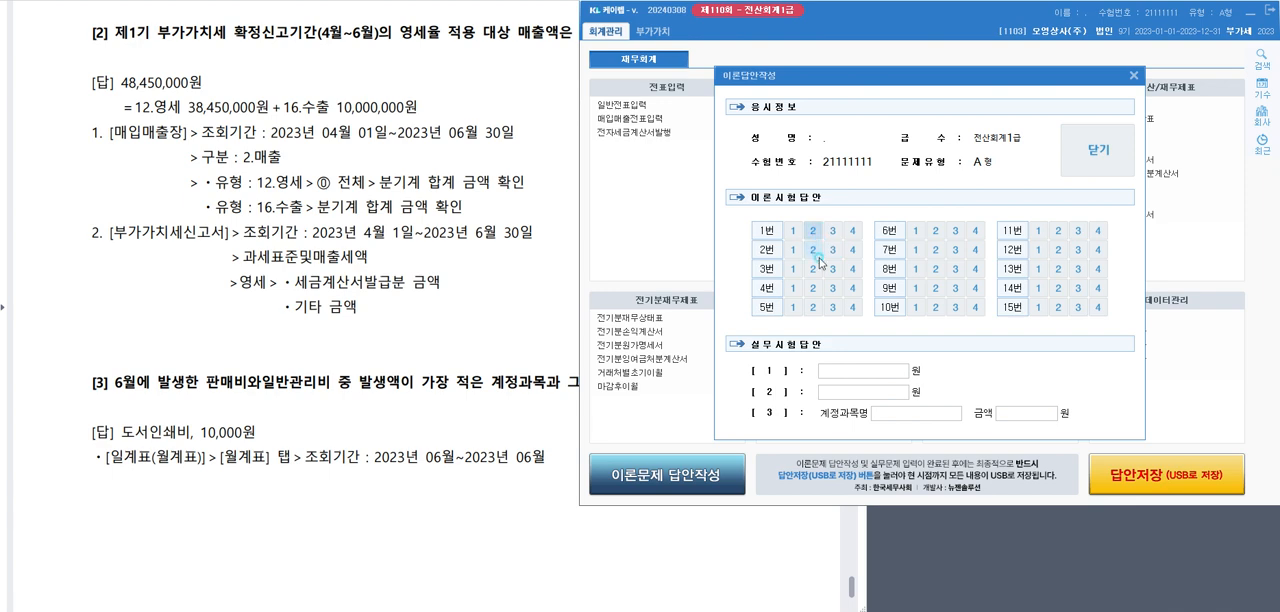
{"action": "left_click", "coordinate": [813, 268]}
{"action": "left_click", "coordinate": [813, 288]}
{"action": "left_click", "coordinate": [813, 307]}
Choose answer 1 for theory question 7번 and answer 2 for 6번, 8번, 9번 and 10번
{"action": "left_click", "coordinate": [931, 237]}
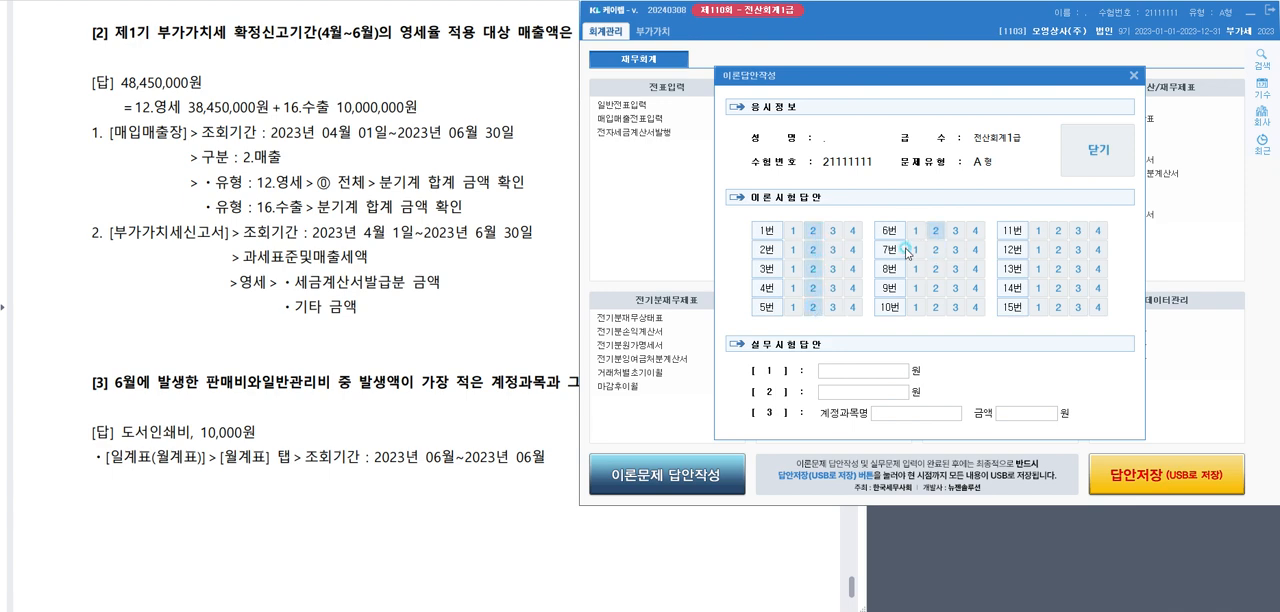
{"action": "left_click", "coordinate": [915, 249]}
{"action": "left_click", "coordinate": [935, 268]}
{"action": "left_click", "coordinate": [935, 288]}
{"action": "left_click", "coordinate": [940, 307]}
Choose answer 1 for 11번 and 15번, 3 for 12번, and 2 for 13번 and 14번
{"action": "left_click", "coordinate": [1039, 230]}
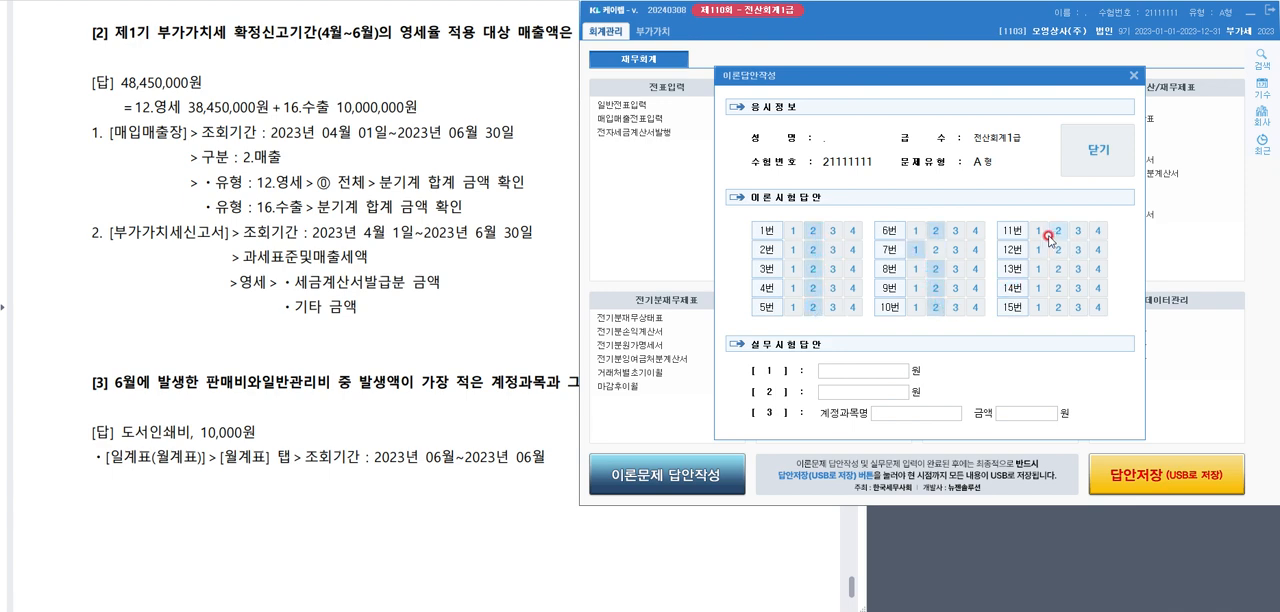
{"action": "left_click", "coordinate": [1078, 249]}
{"action": "left_click", "coordinate": [1058, 268]}
{"action": "left_click", "coordinate": [1058, 288]}
{"action": "left_click", "coordinate": [1059, 307]}
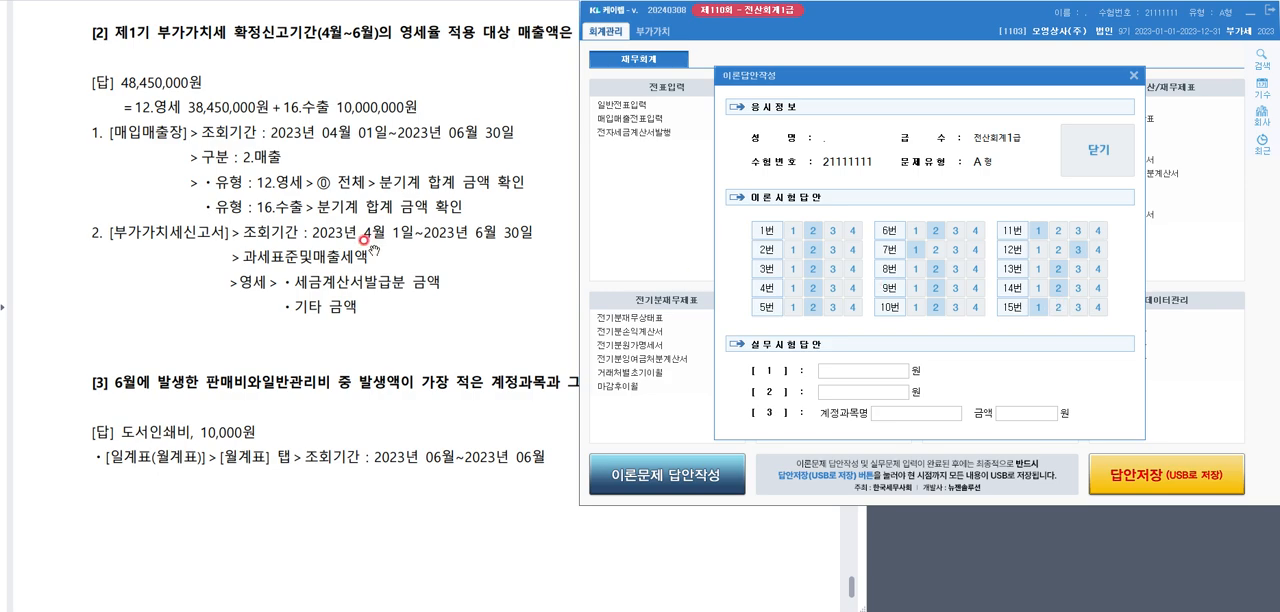
Find the 문제6 [1] answer in the exam document and enter 40,465,000 as 실무시험답안 [1]
{"action": "scroll", "coordinate": [362, 236], "scroll_direction": "up", "scroll_amount": 5}
{"action": "scroll", "coordinate": [360, 220], "scroll_direction": "up", "scroll_amount": 3}
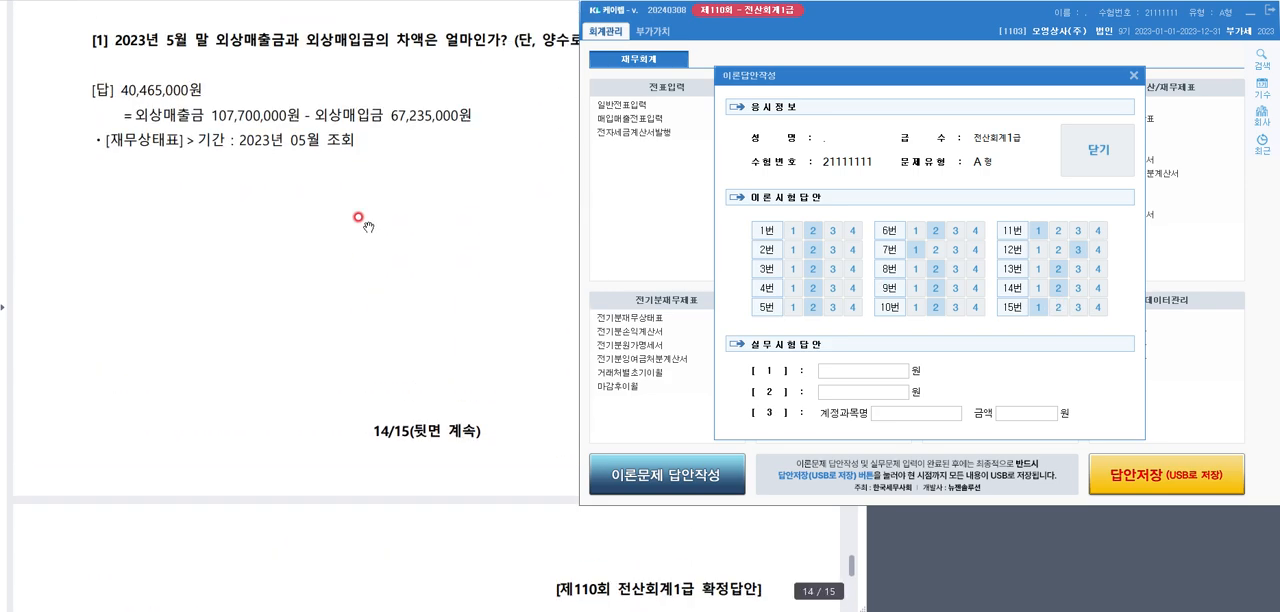
{"action": "left_click", "coordinate": [864, 371]}
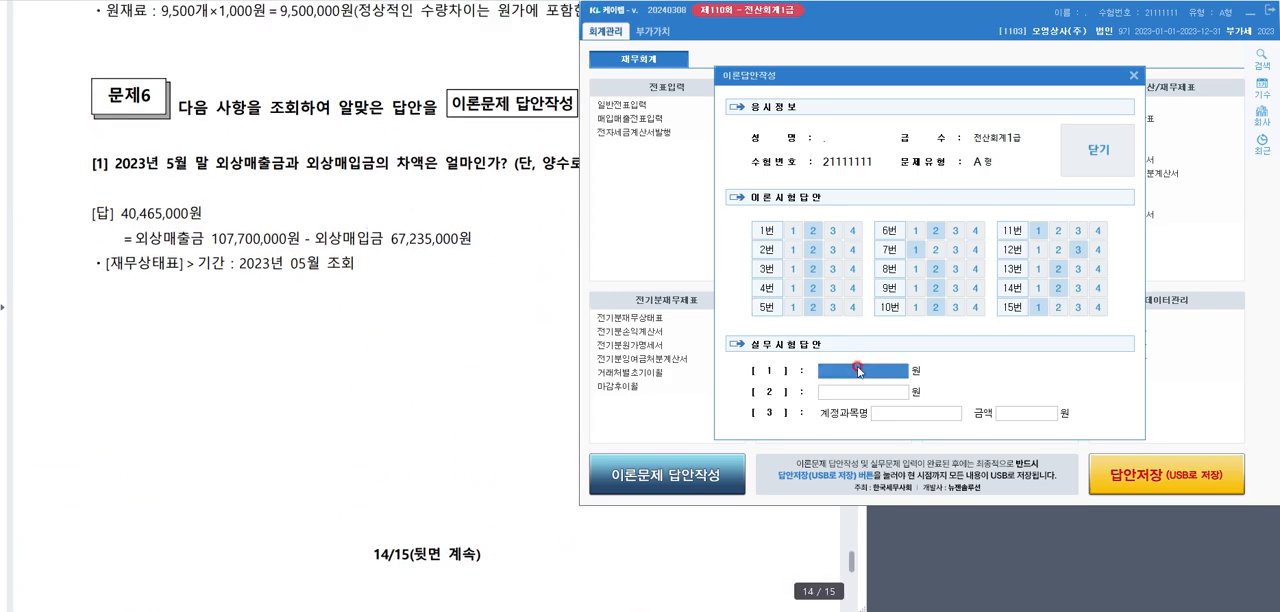
{"action": "type", "text": "40,465,000"}
{"action": "key", "text": "Return"}
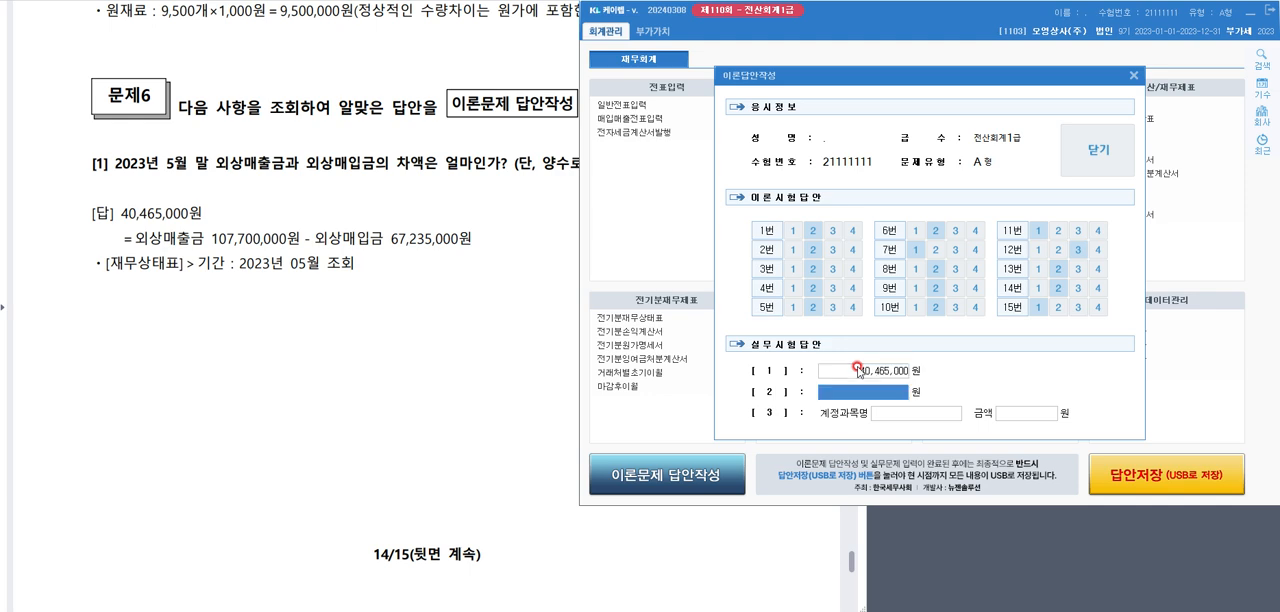
Enter 48,450,000 as 실무시험답안 [2], matching the answer to question [2] in the document
{"action": "scroll", "coordinate": [440, 310], "scroll_direction": "down", "scroll_amount": 5}
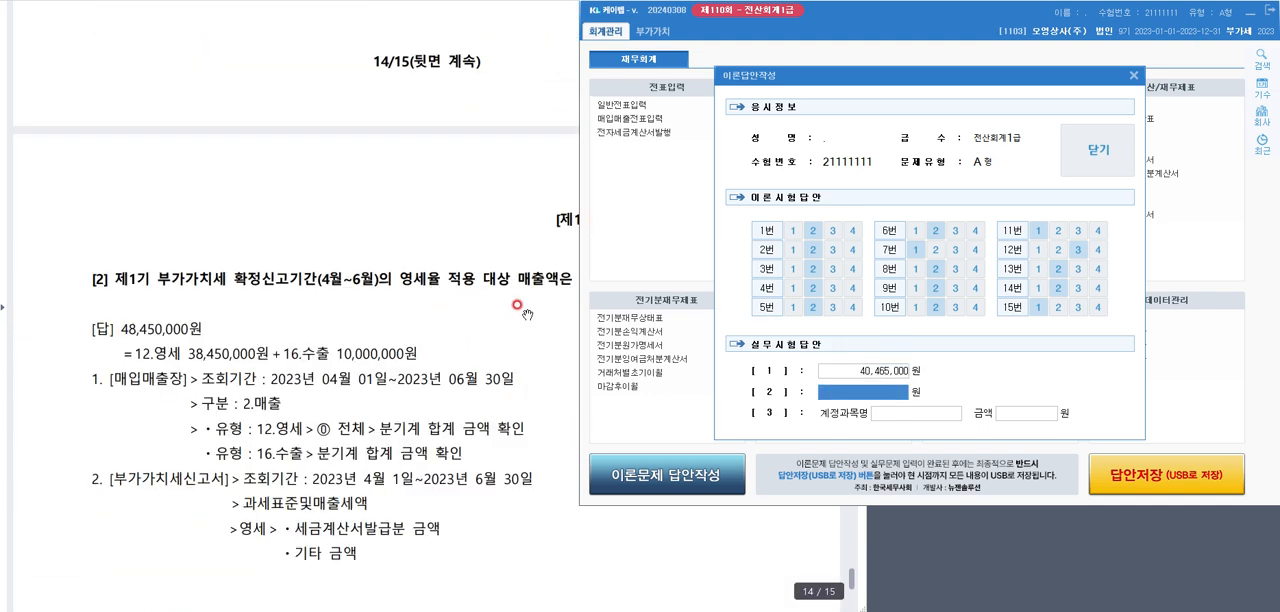
{"action": "type", "text": "48,450"}
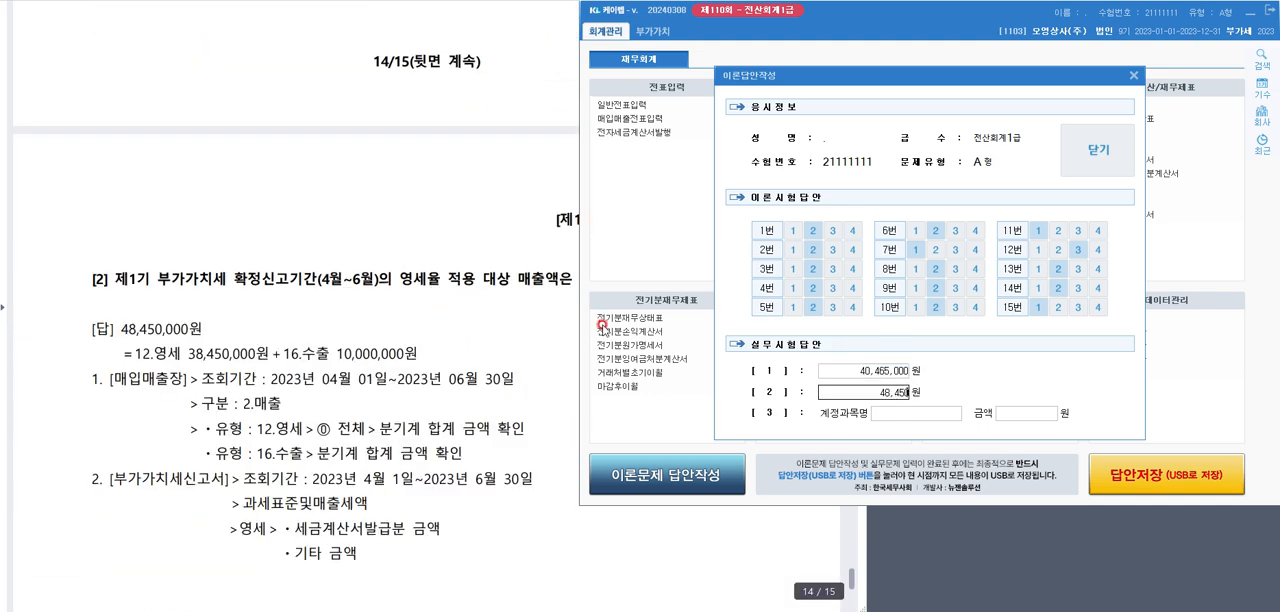
{"action": "type", "text": ",000"}
{"action": "key", "text": "Return"}
Fill in 실무시험답안 [3] with 계정과목명 도서인쇄비 and 금액 10,000
{"action": "scroll", "coordinate": [437, 333], "scroll_direction": "down", "scroll_amount": 3}
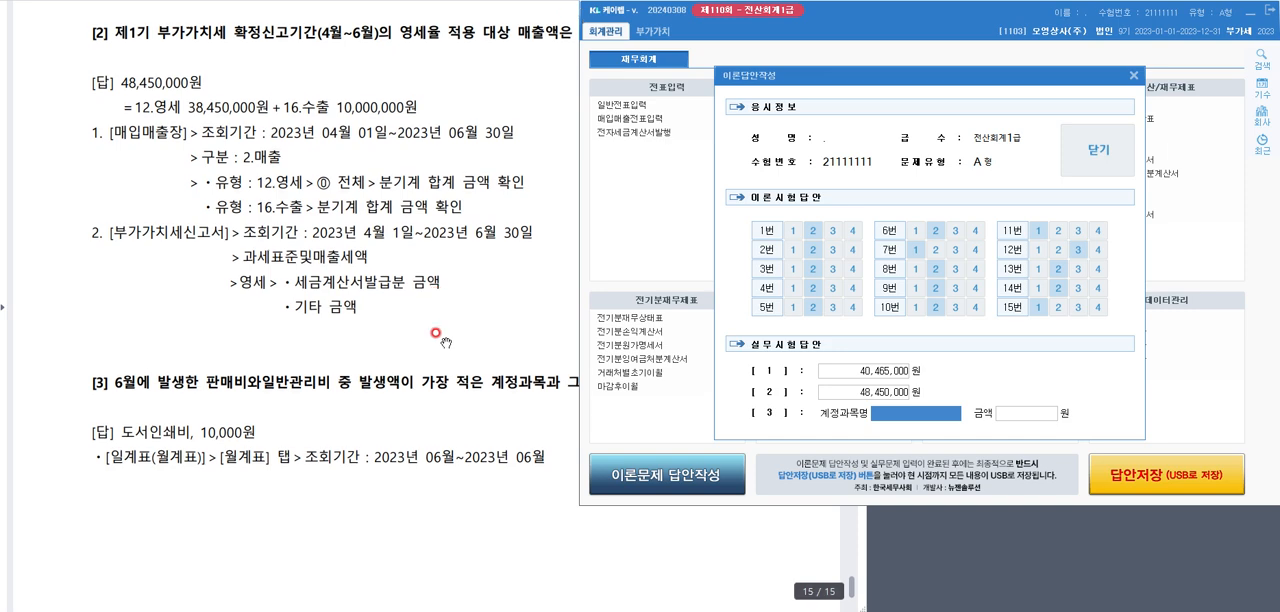
{"action": "type", "text": "e"}
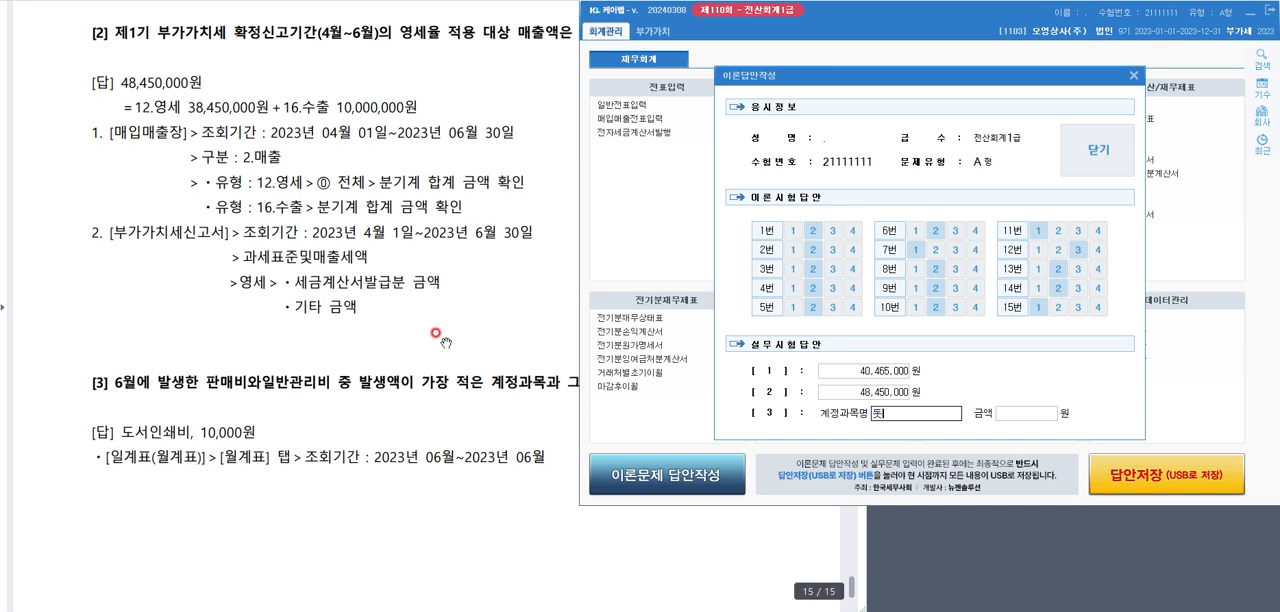
{"action": "type", "text": "서인쇄비"}
{"action": "key", "text": "Return"}
{"action": "type", "text": "10000"}
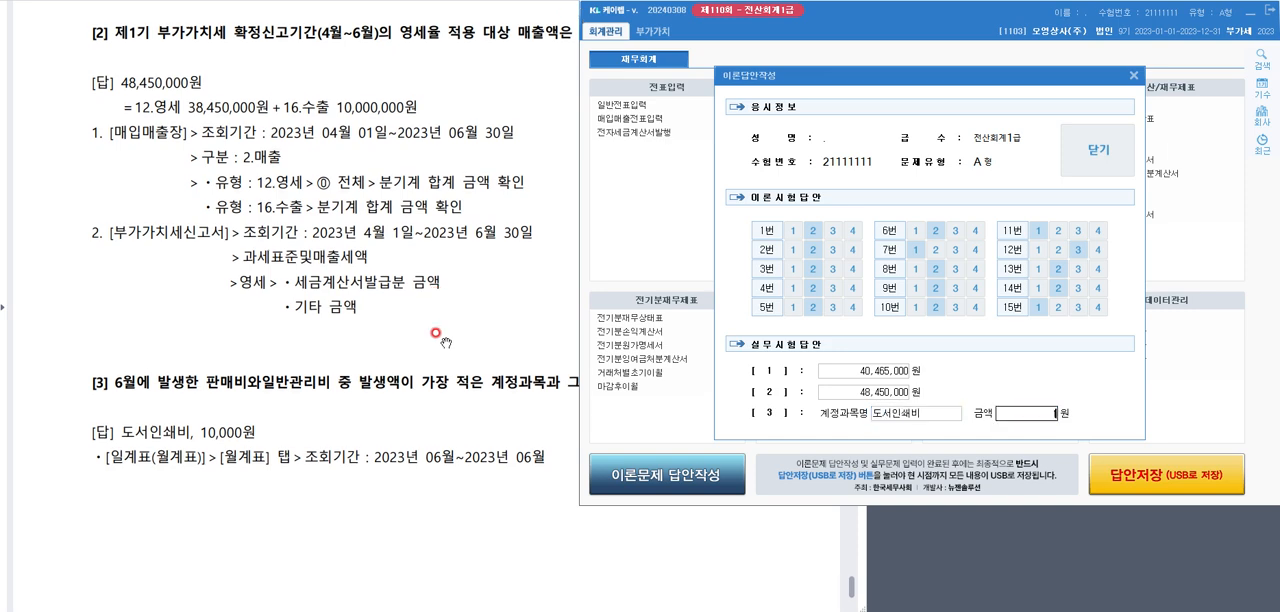
{"action": "key", "text": "Return"}
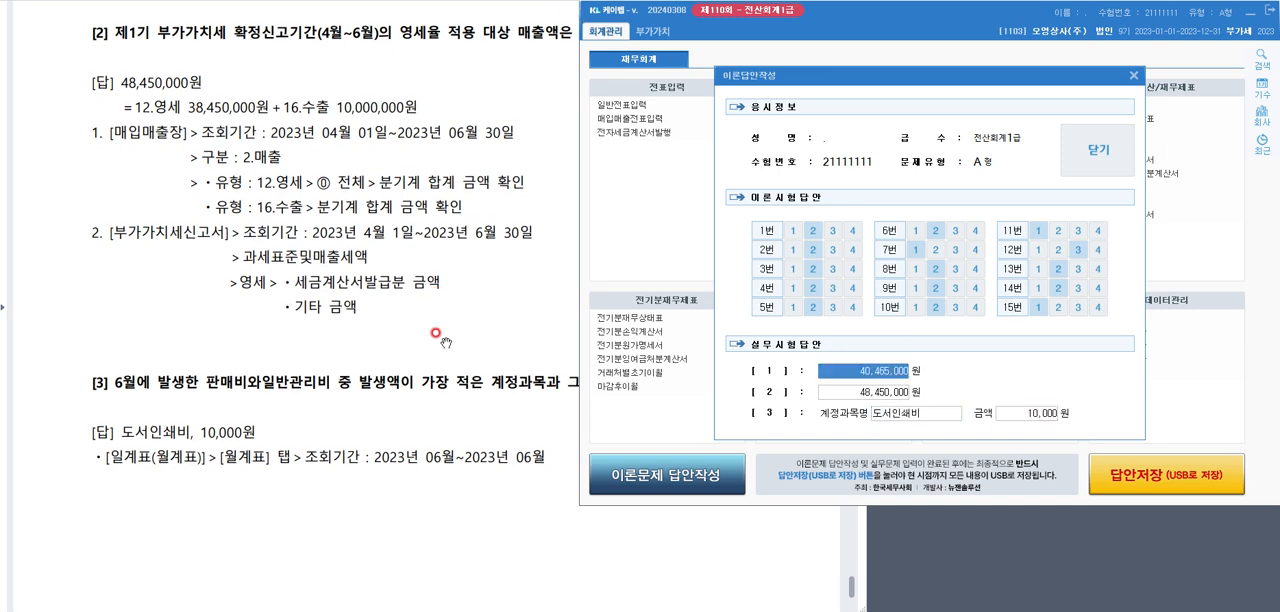
Close the completed 이론답안작성 form and save the exam answers with 답안저장(USB로 저장)
{"action": "left_click", "coordinate": [1088, 143]}
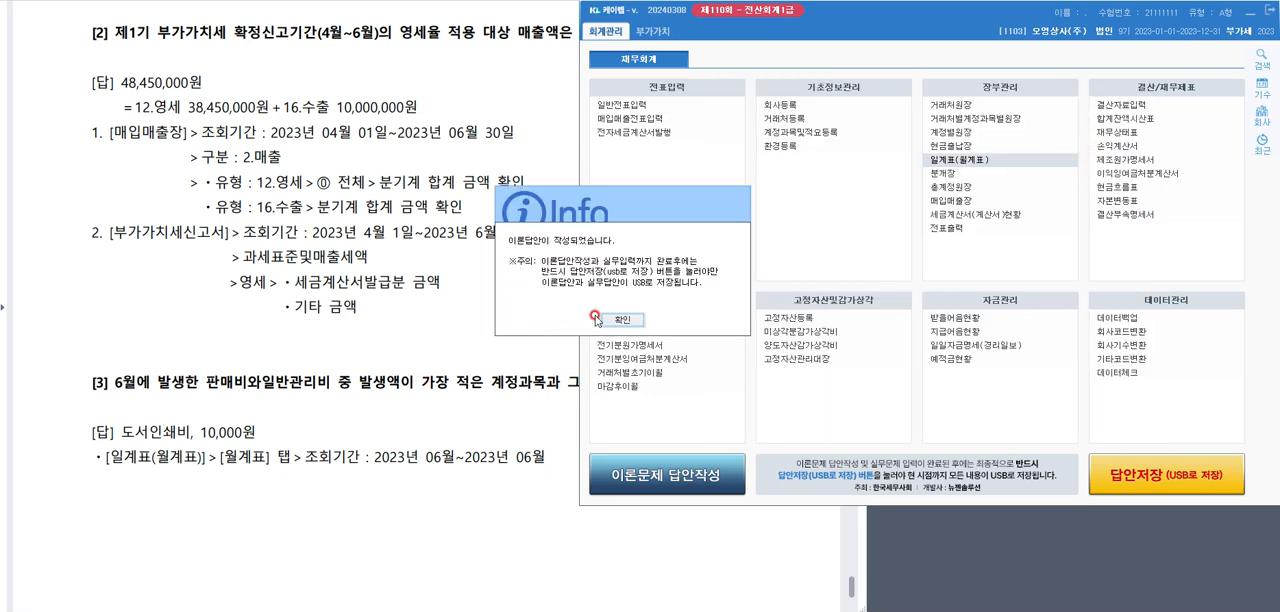
{"action": "left_click", "coordinate": [621, 319]}
{"action": "left_click", "coordinate": [1228, 418]}
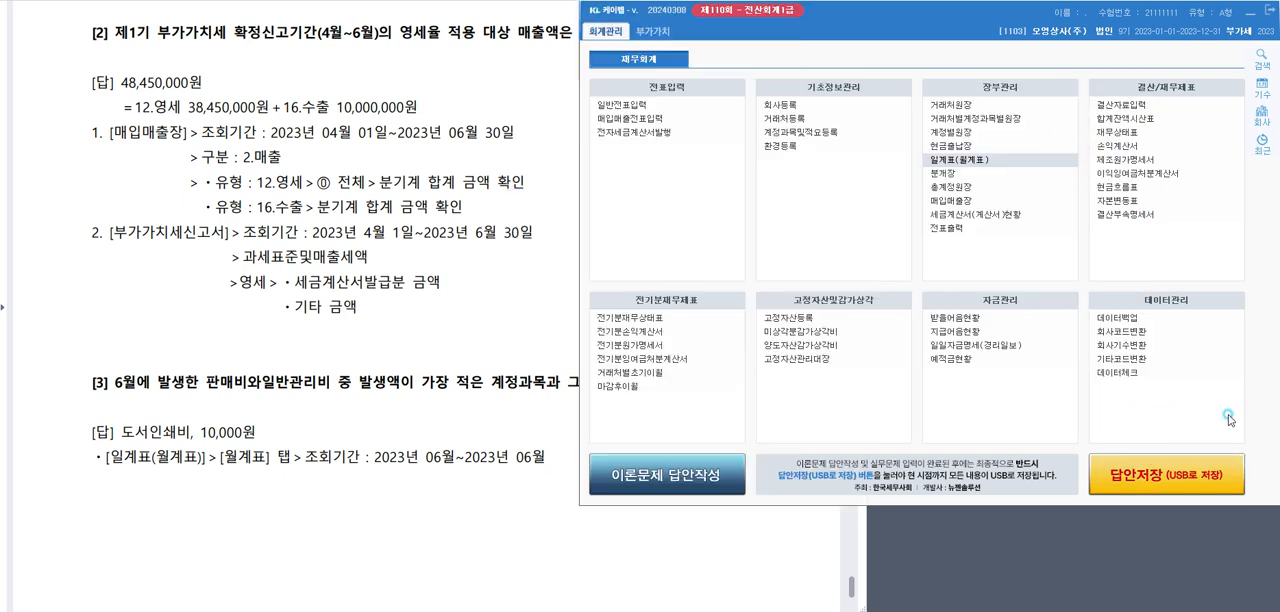
{"action": "left_click", "coordinate": [1177, 475]}
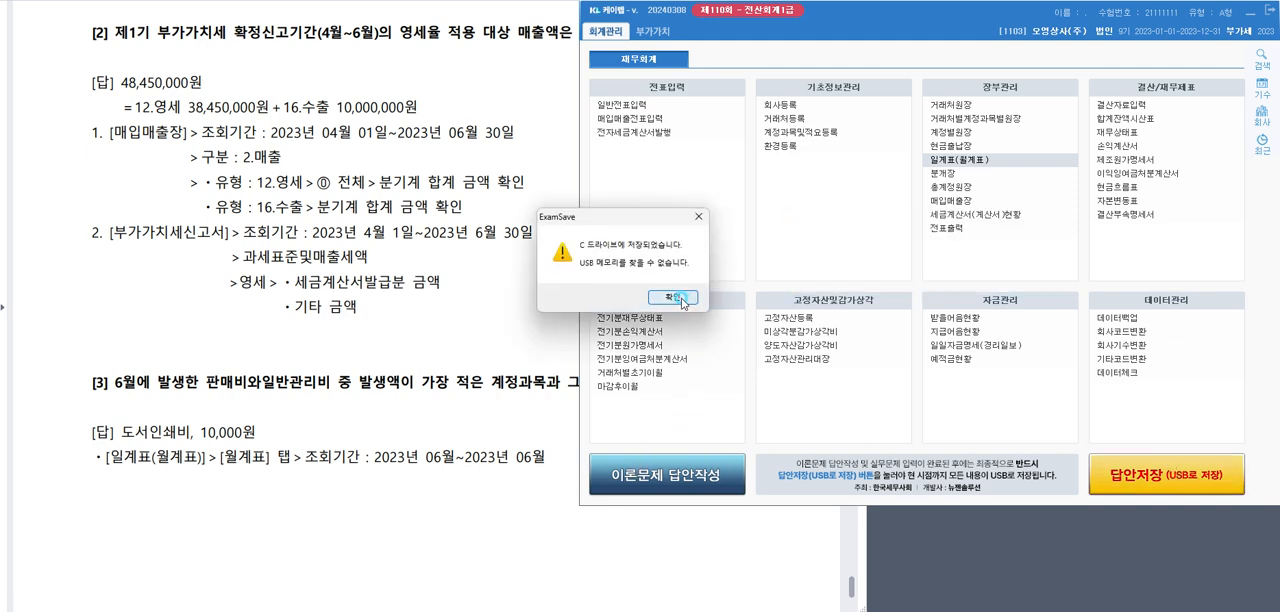
{"action": "left_click", "coordinate": [679, 299]}
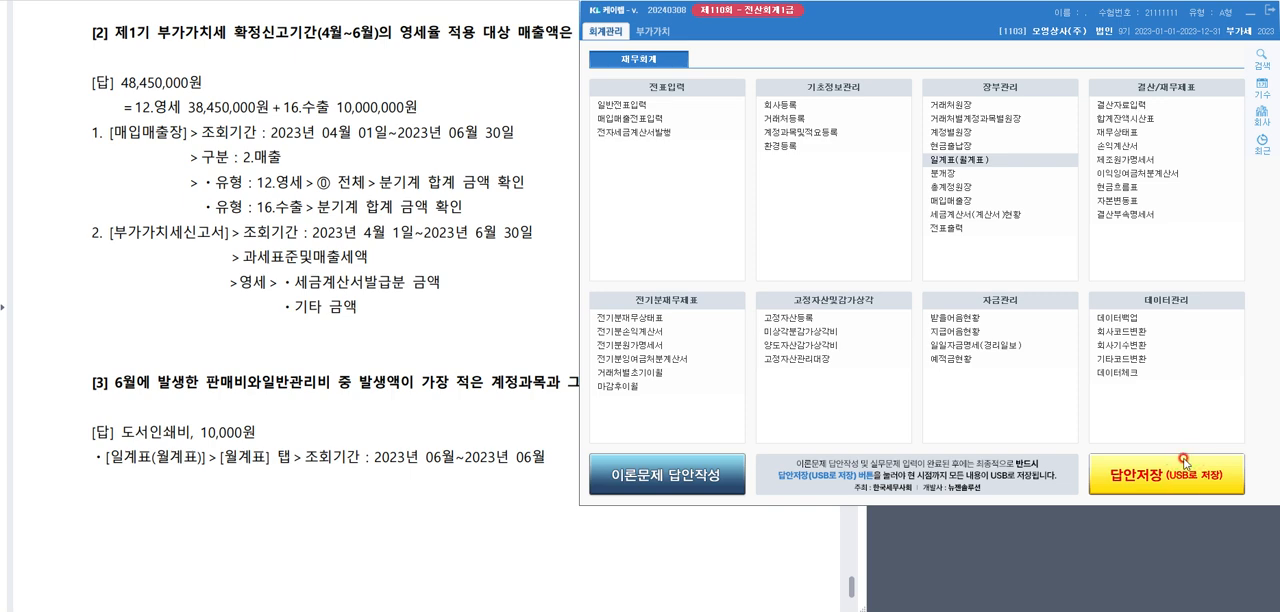